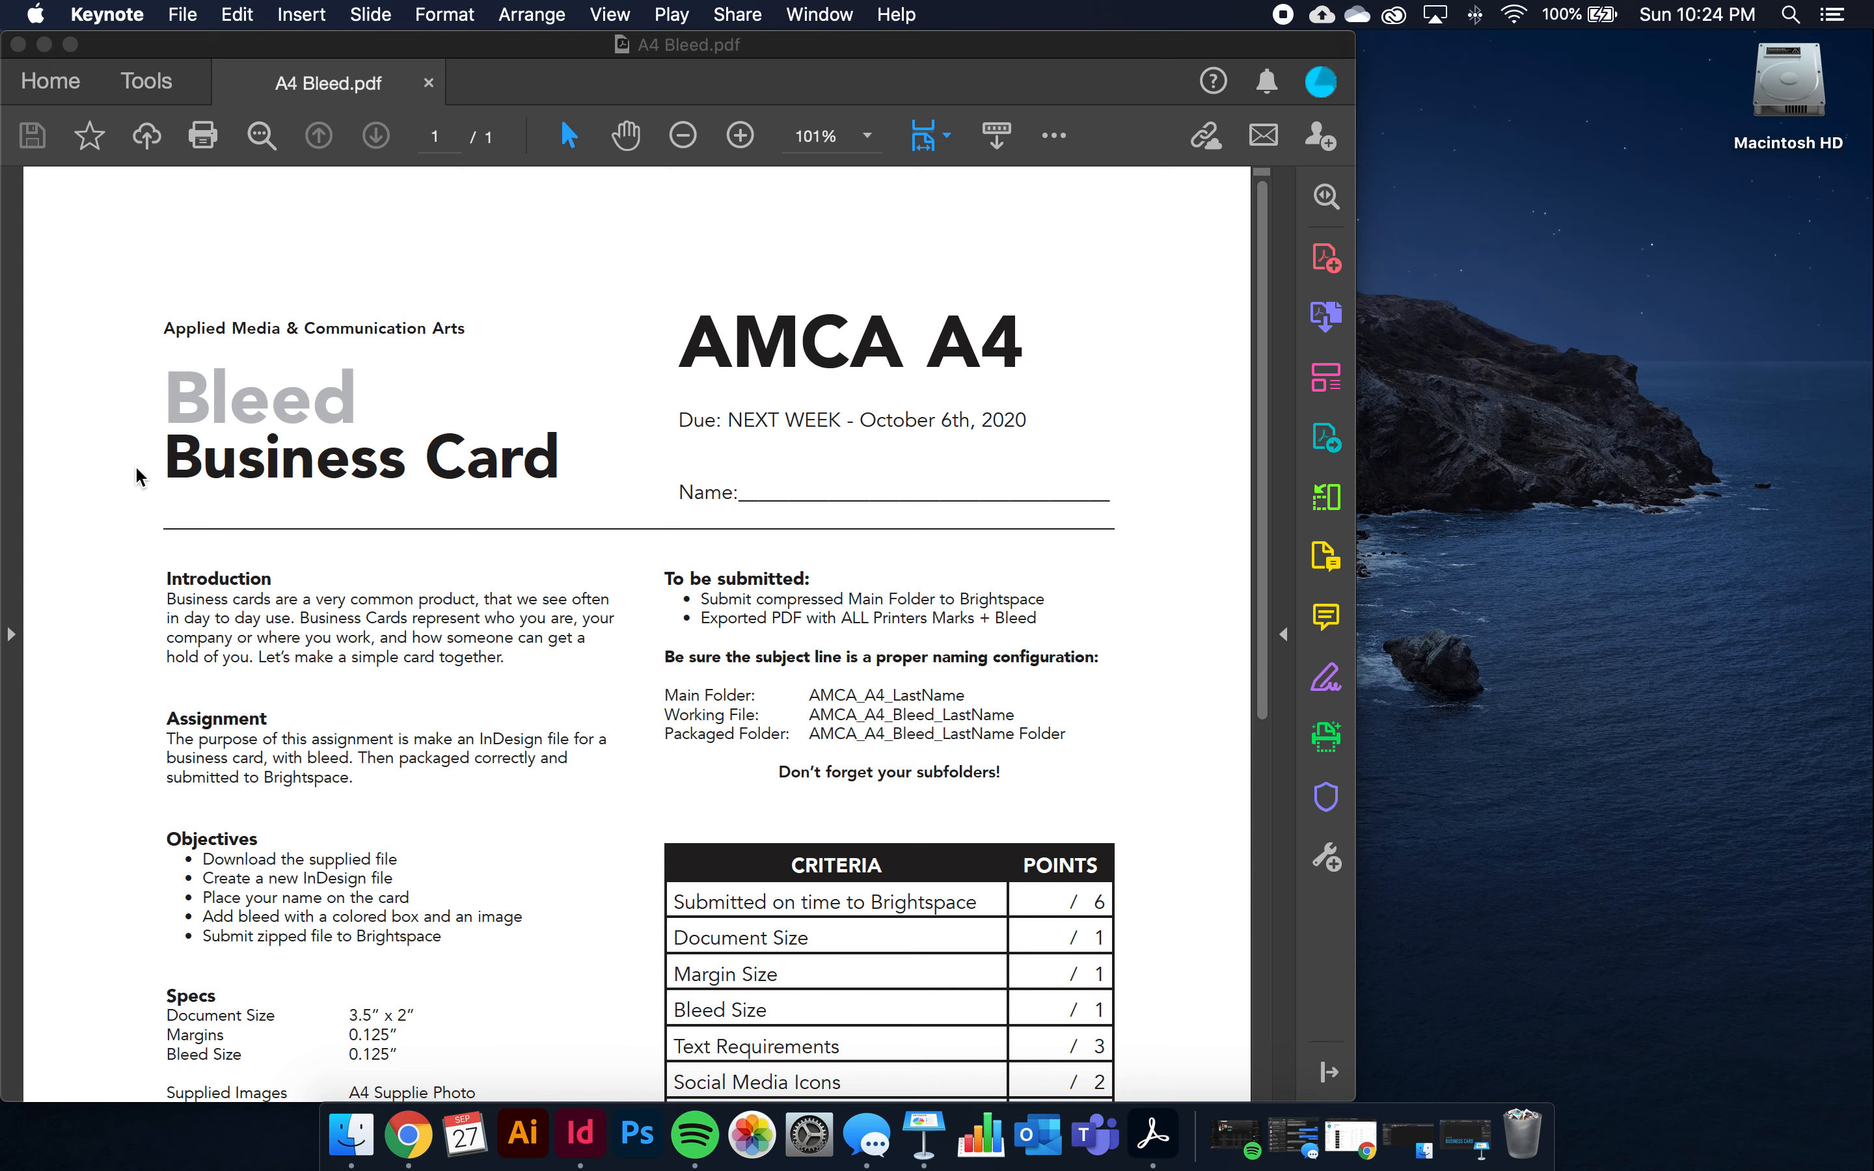
Read through the assignment PDF, then close it
scroll(143, 472, down, 5)
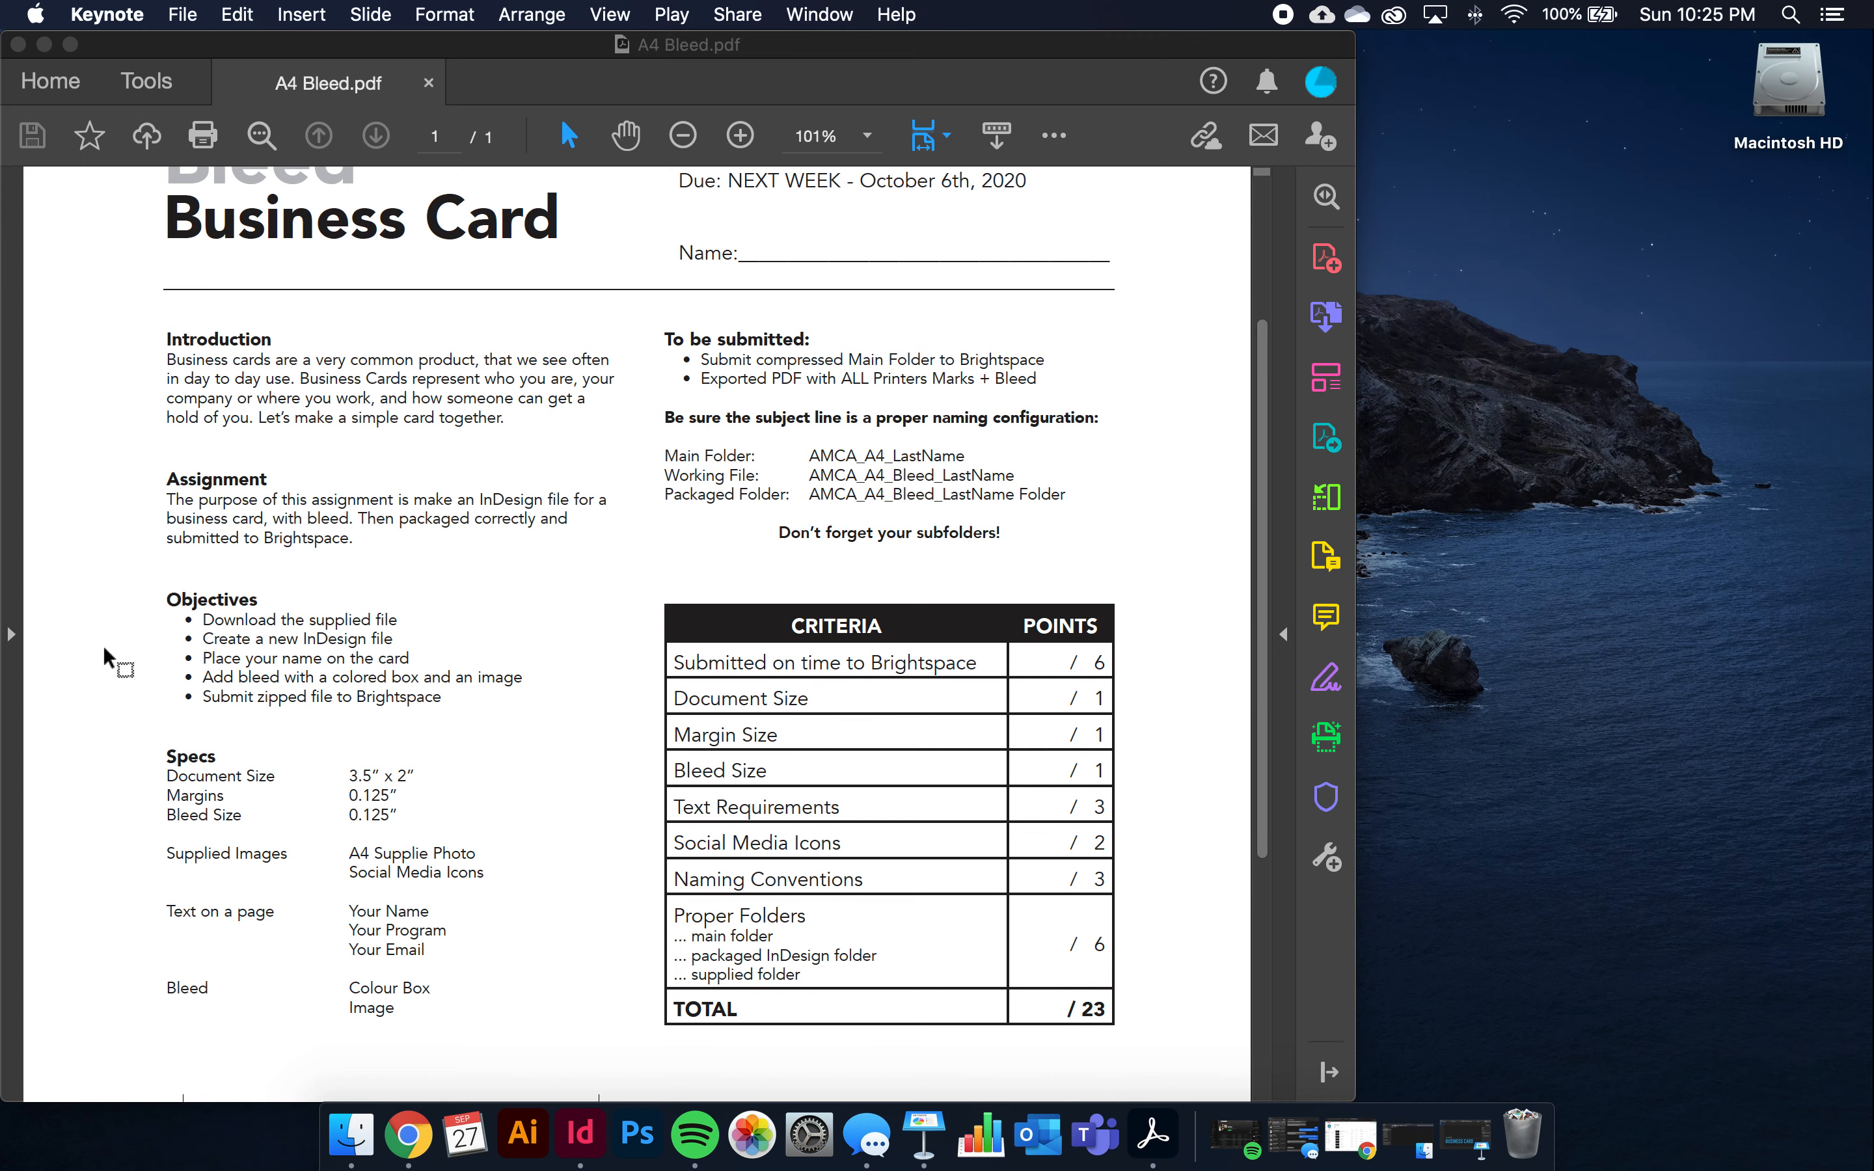
scroll(105, 655, down, 4)
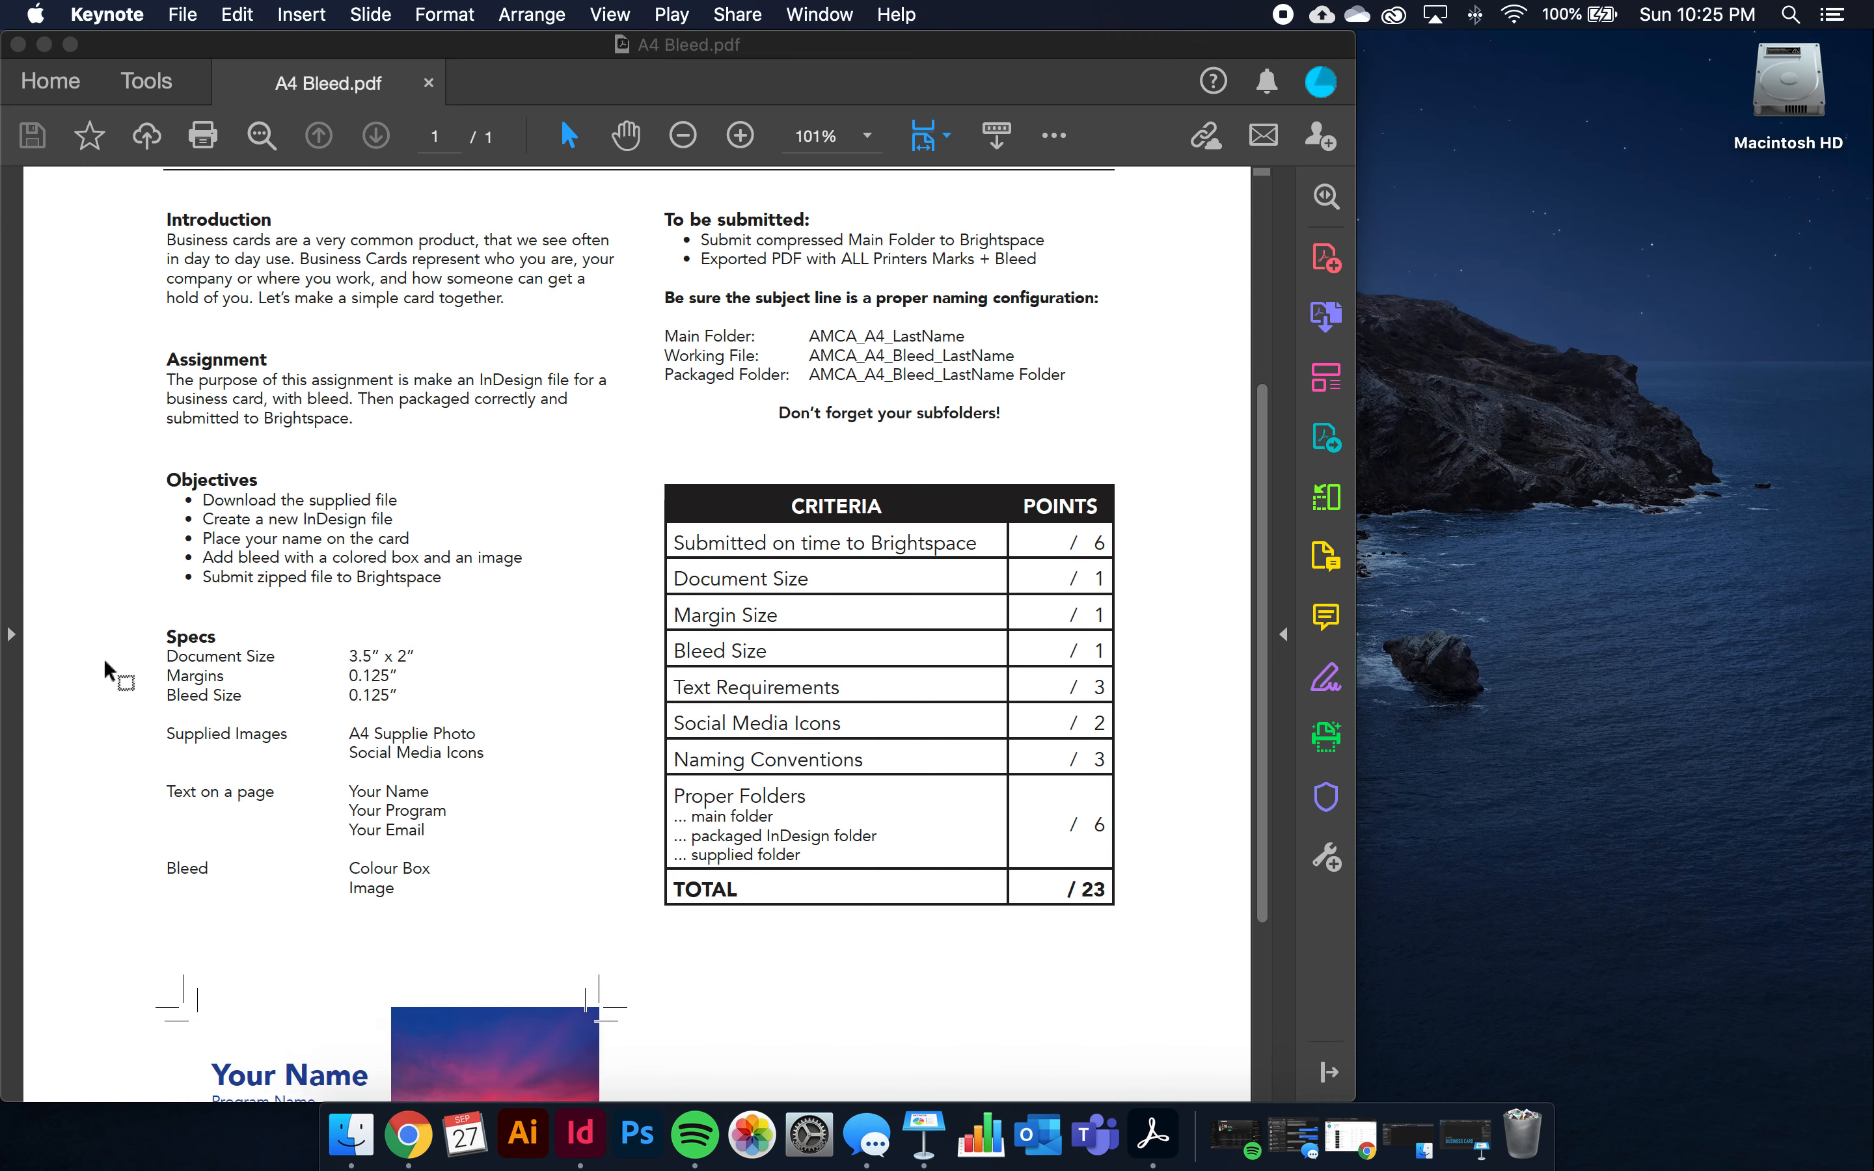
scroll(106, 664, down, 1)
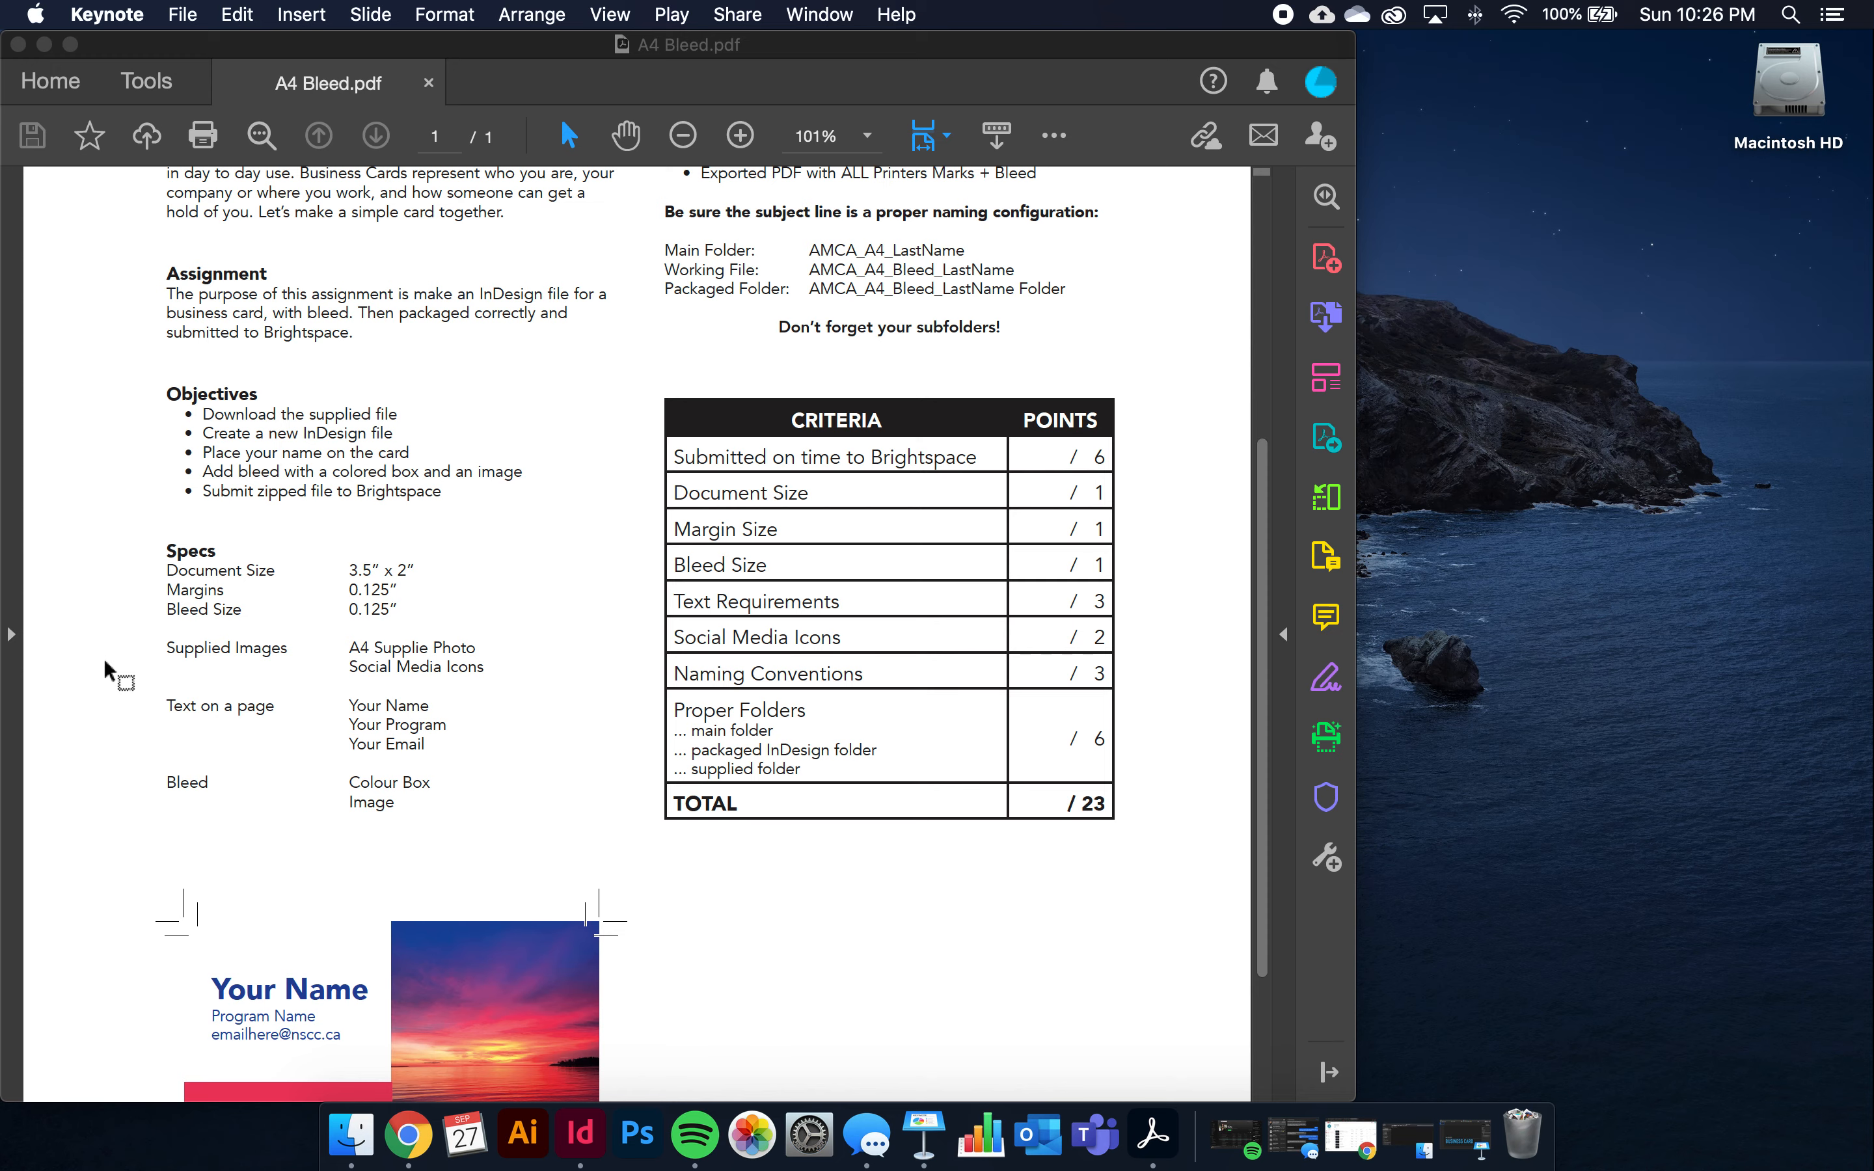
scroll(108, 669, down, 3)
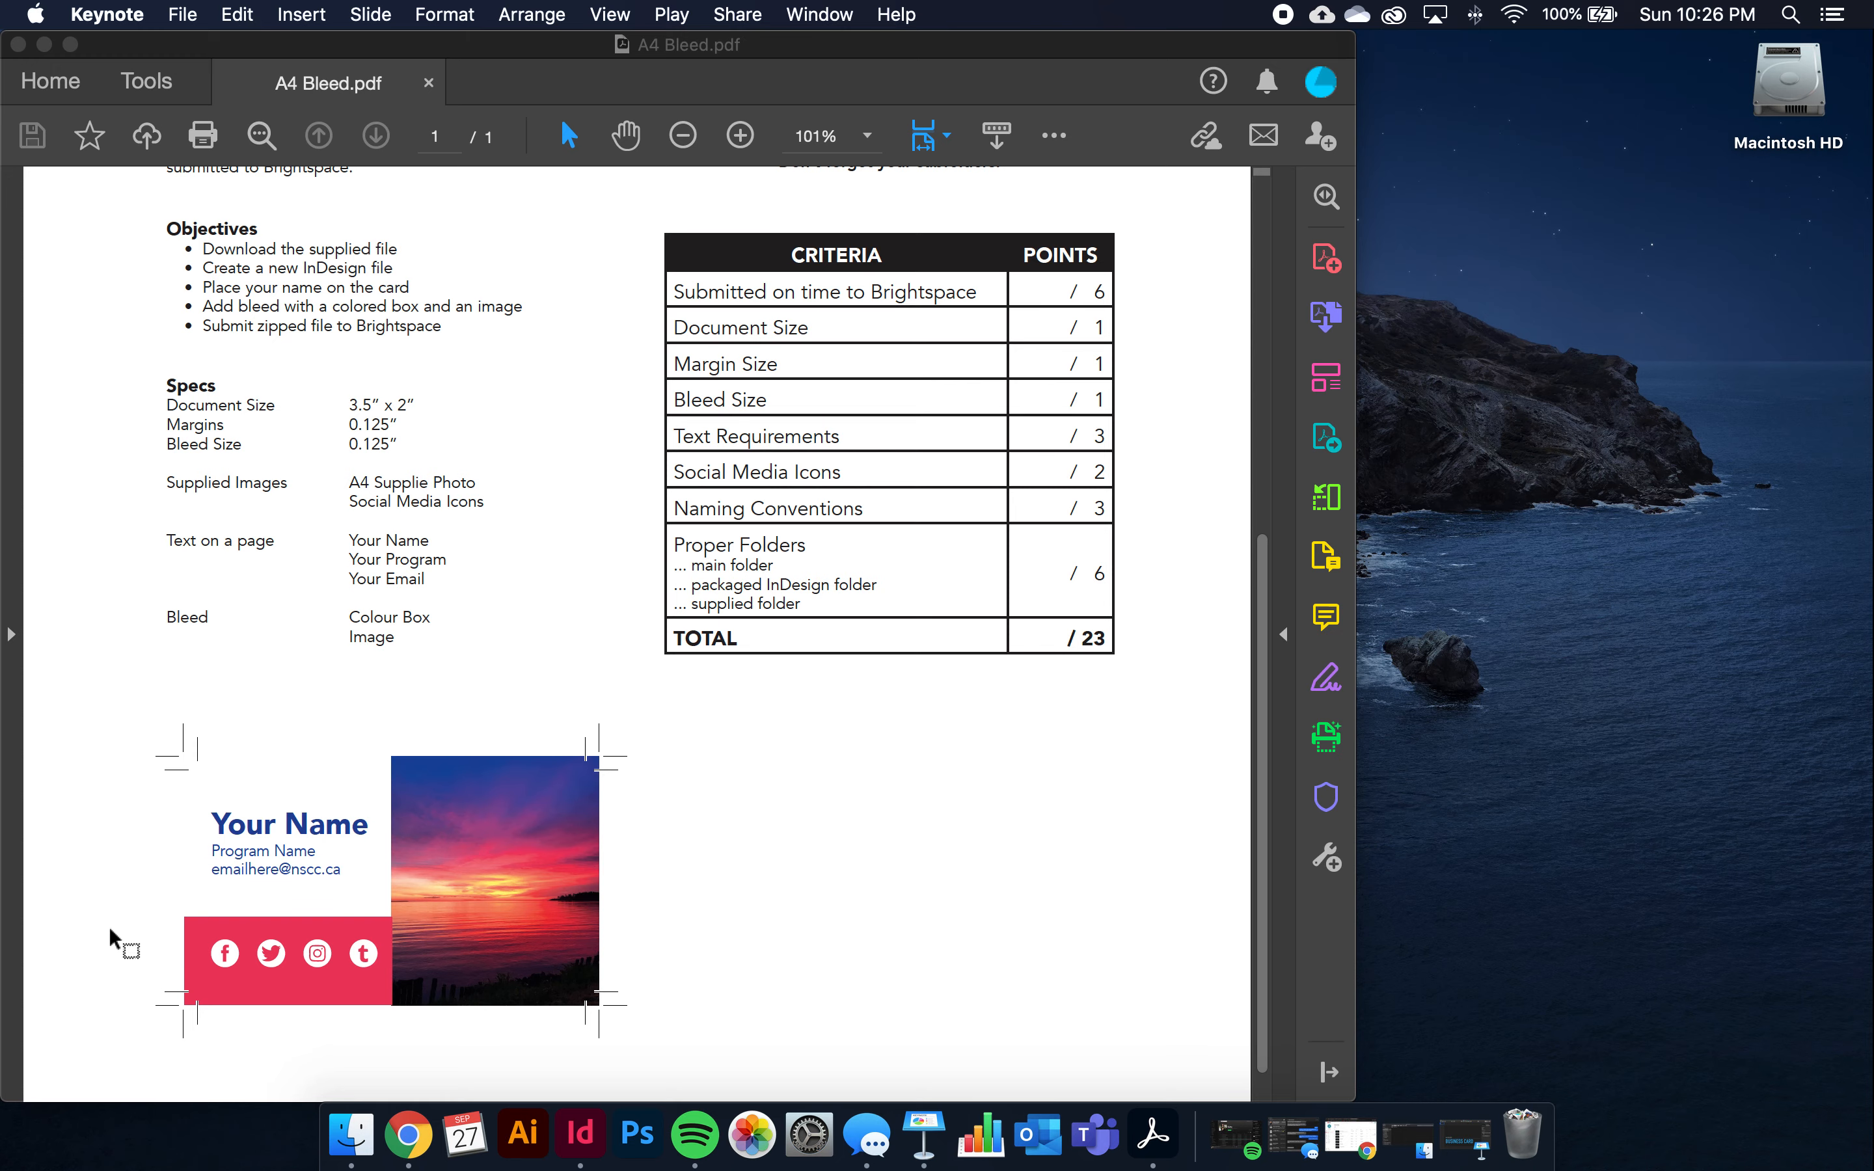
scroll(116, 941, up, 7)
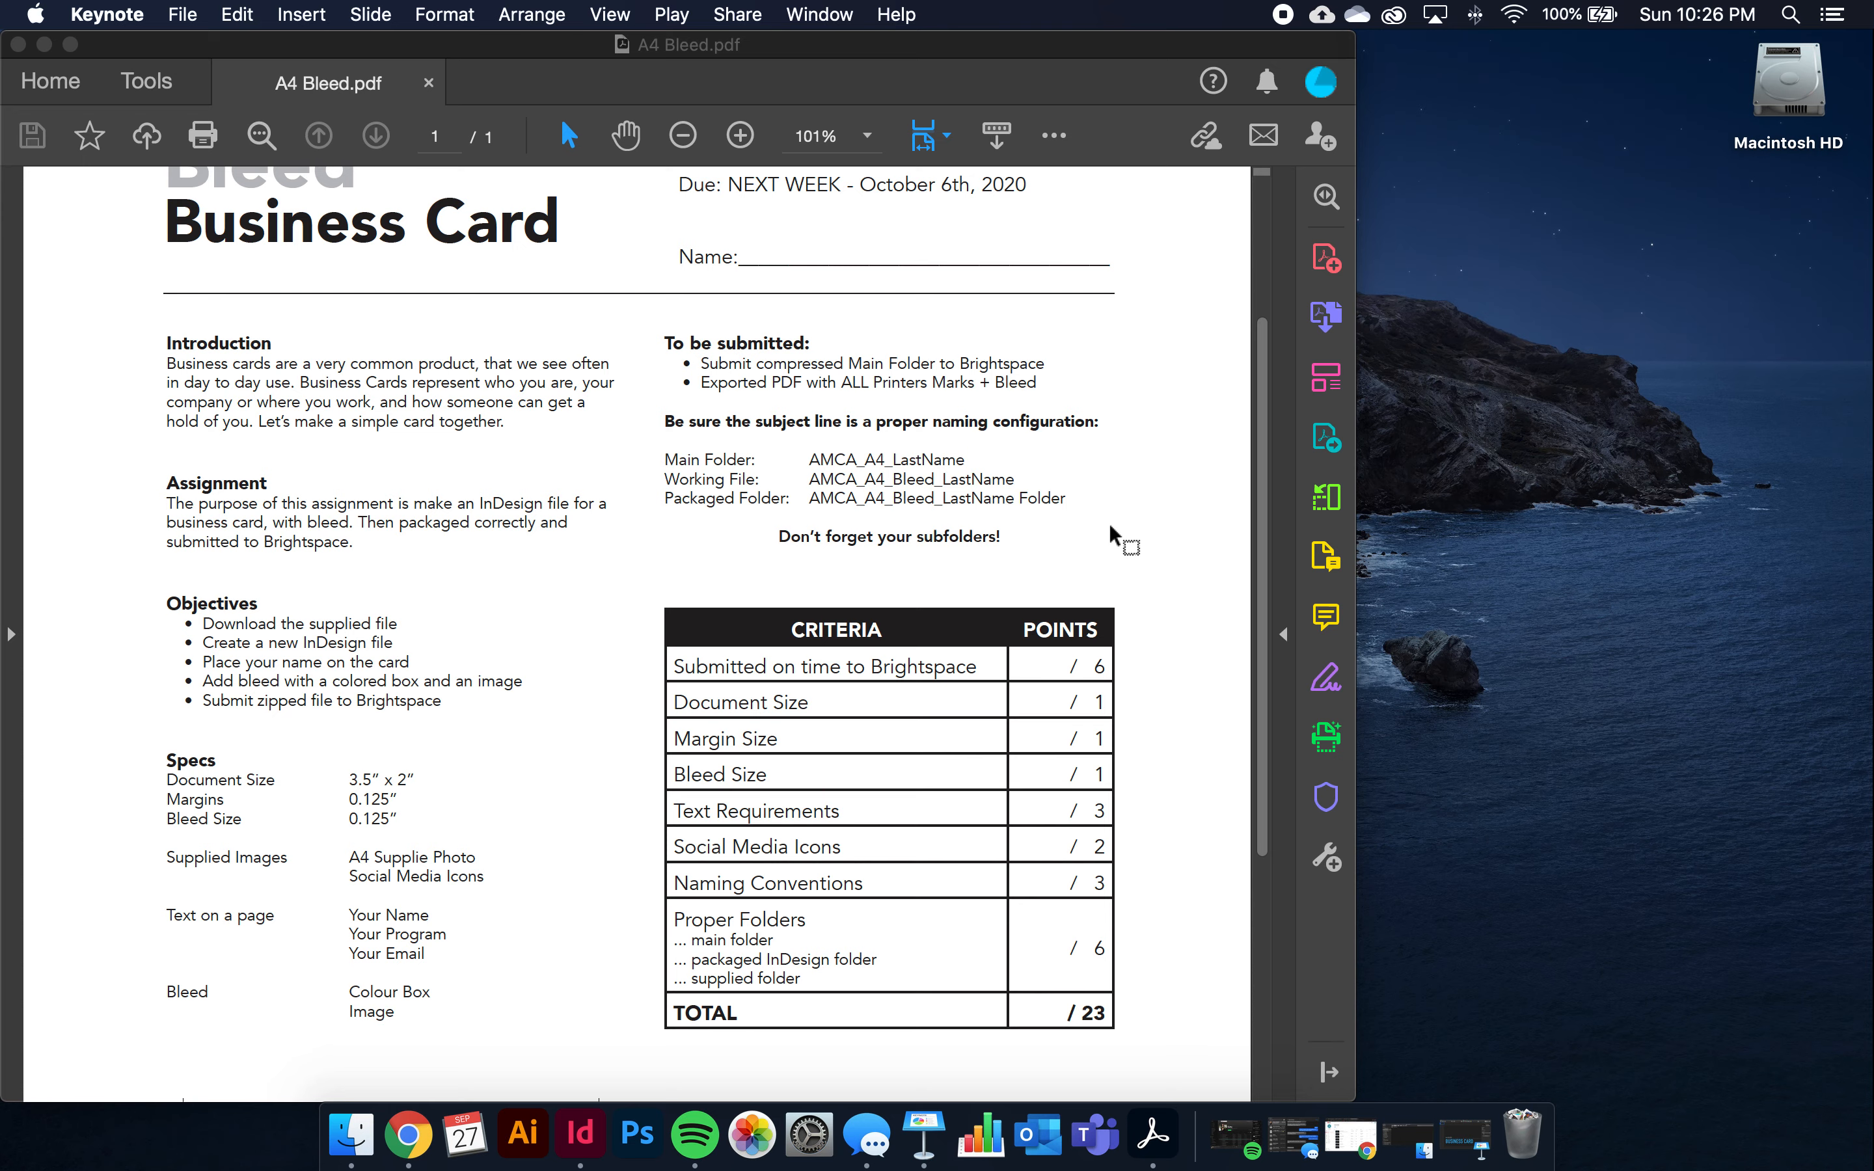
scroll(1119, 534, down, 5)
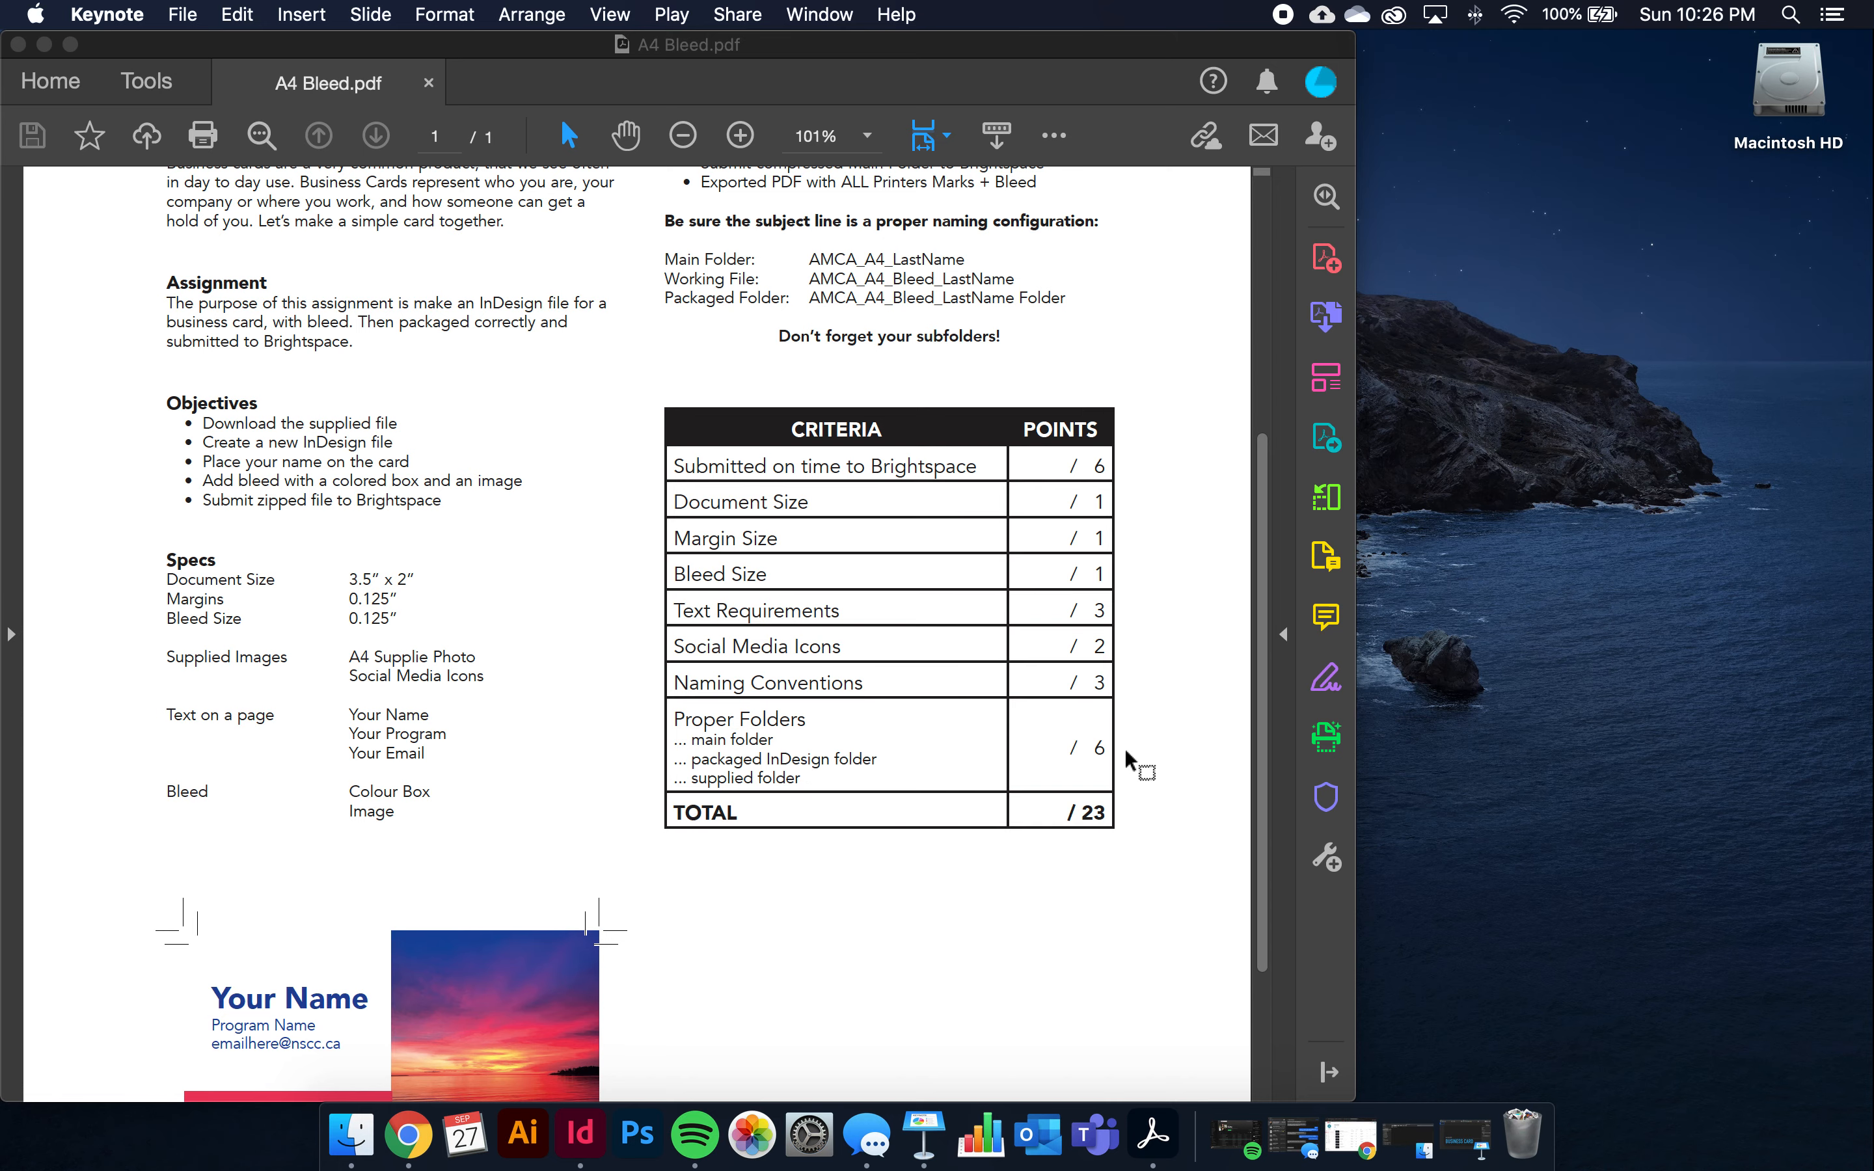
scroll(1128, 759, up, 7)
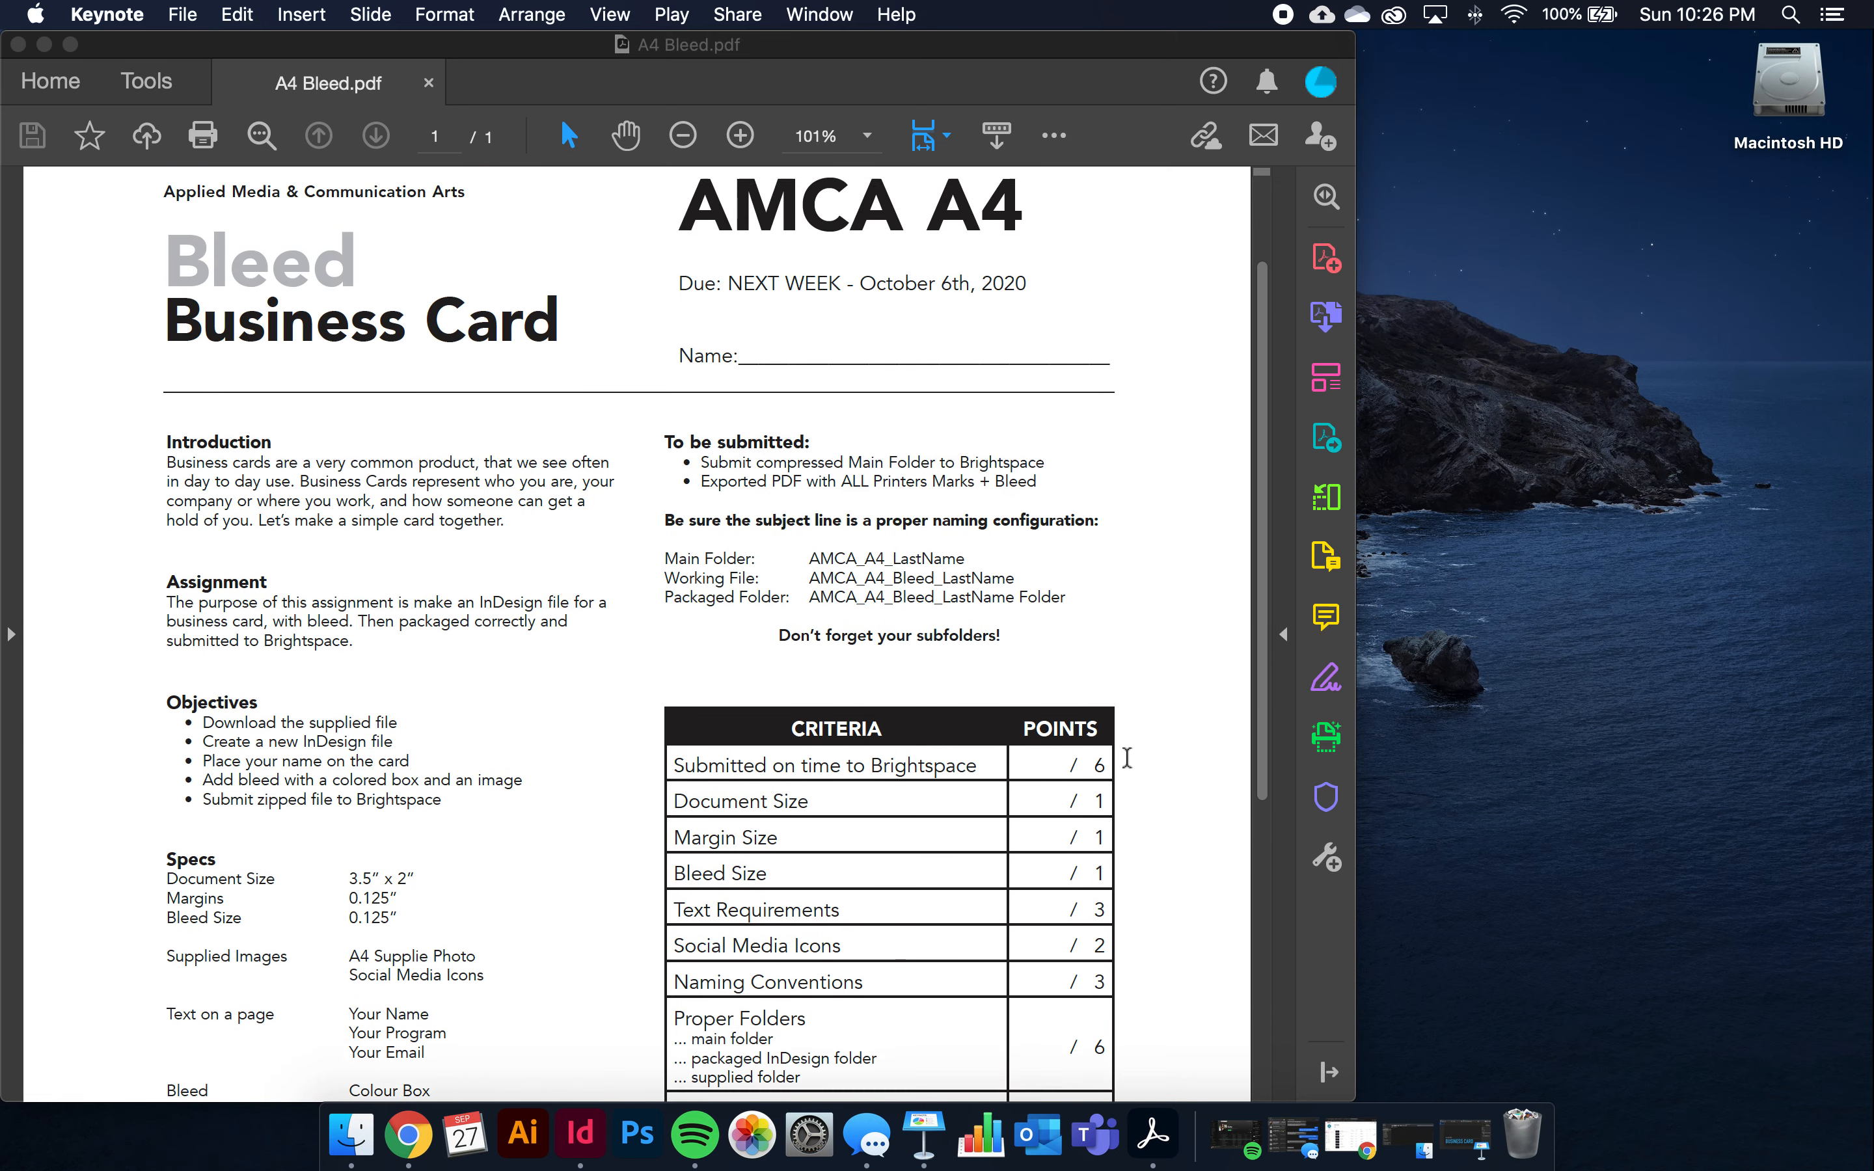
scroll(1127, 758, up, 3)
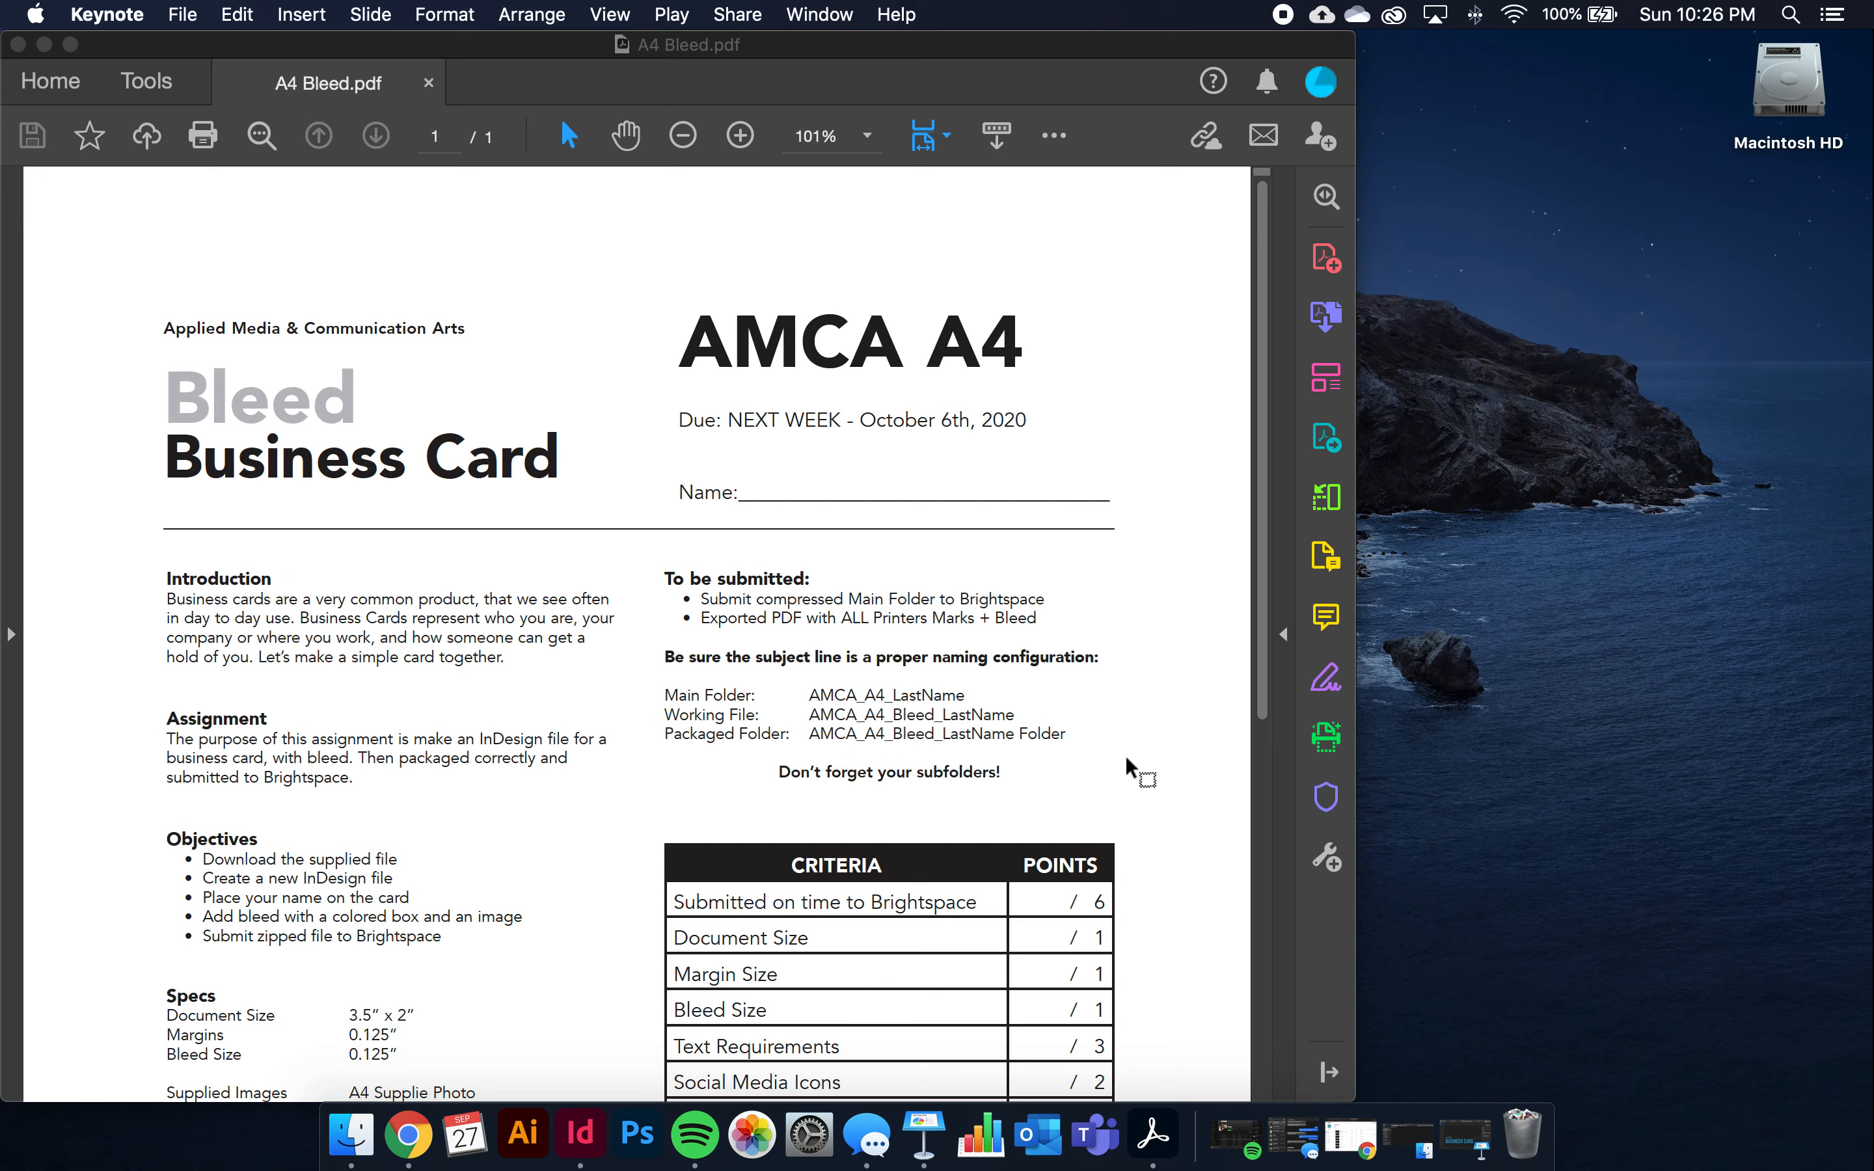
click(19, 45)
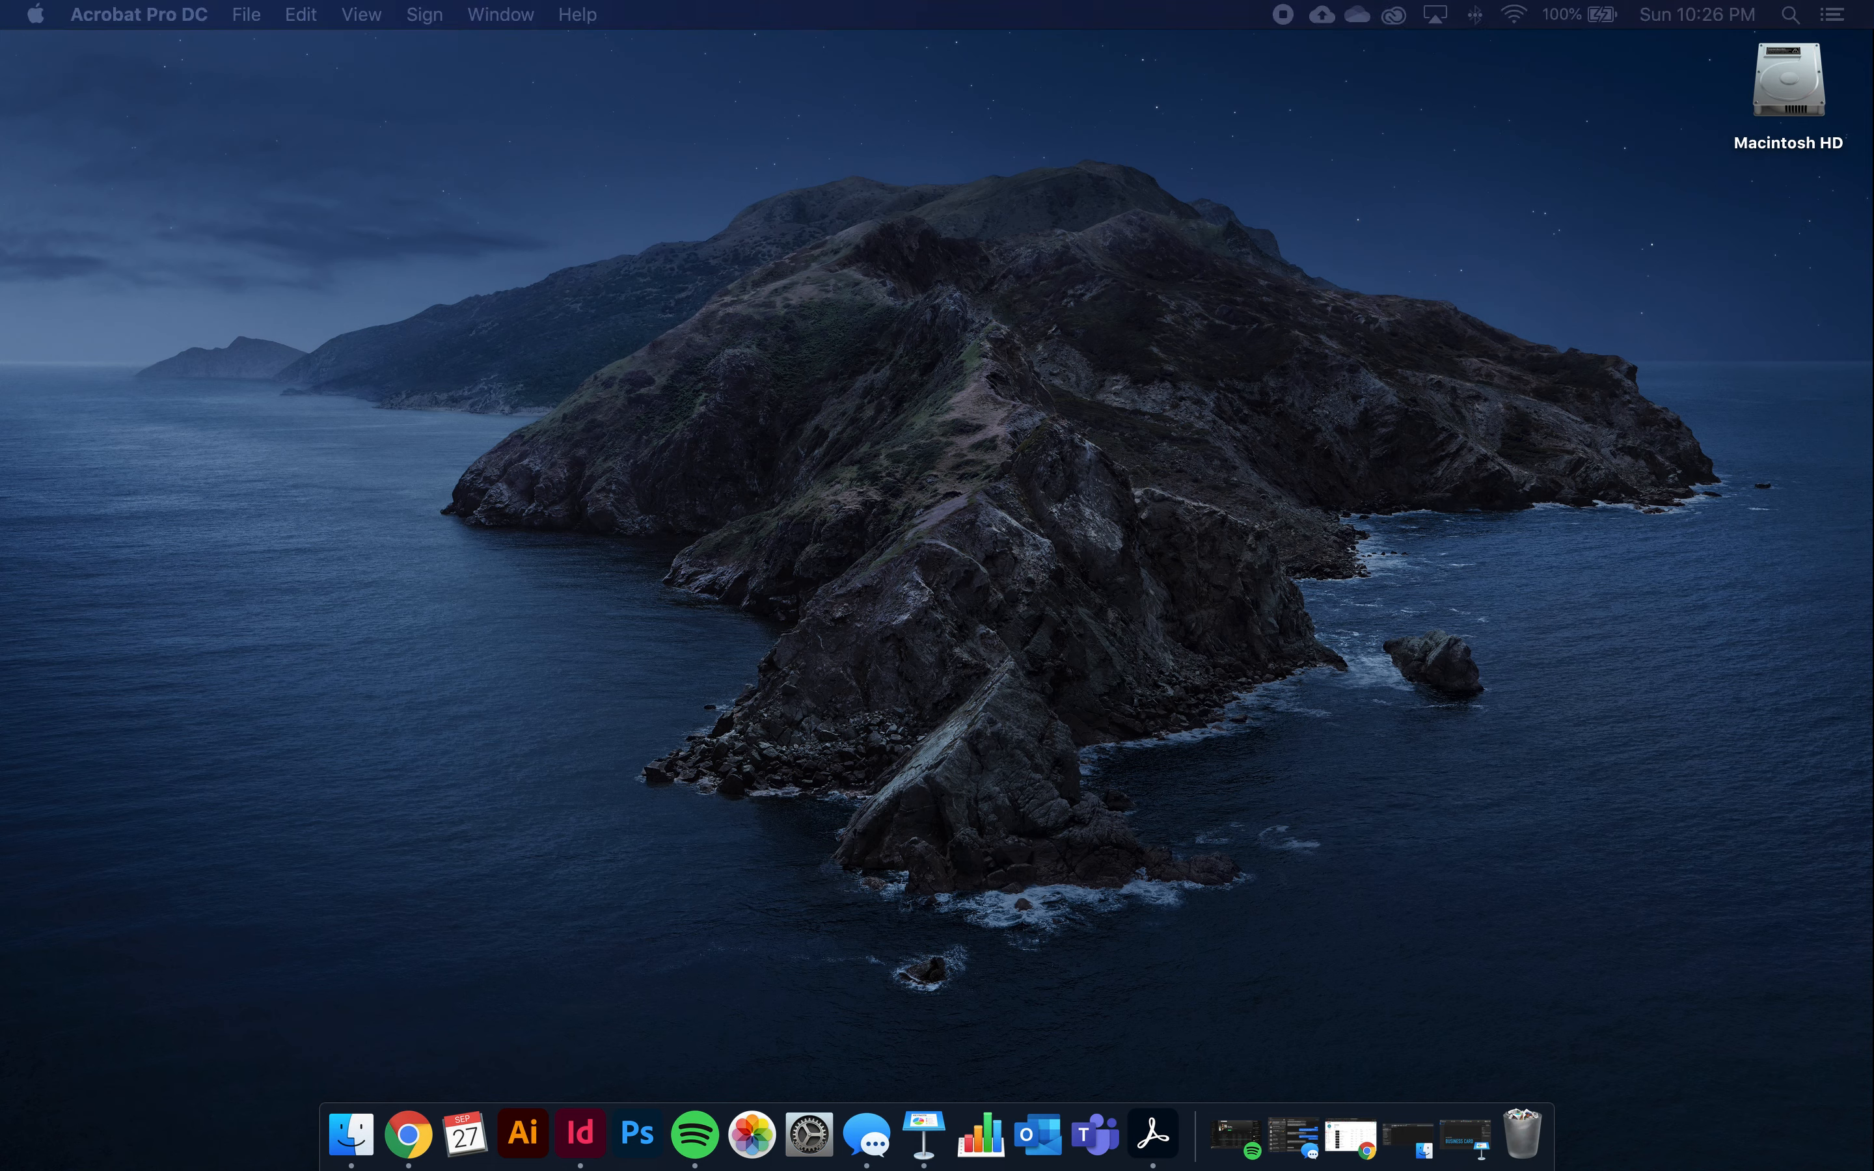
Create a new desktop folder, rename it AMCA_A4_LastName, and open it in a window
right_click(1365, 240)
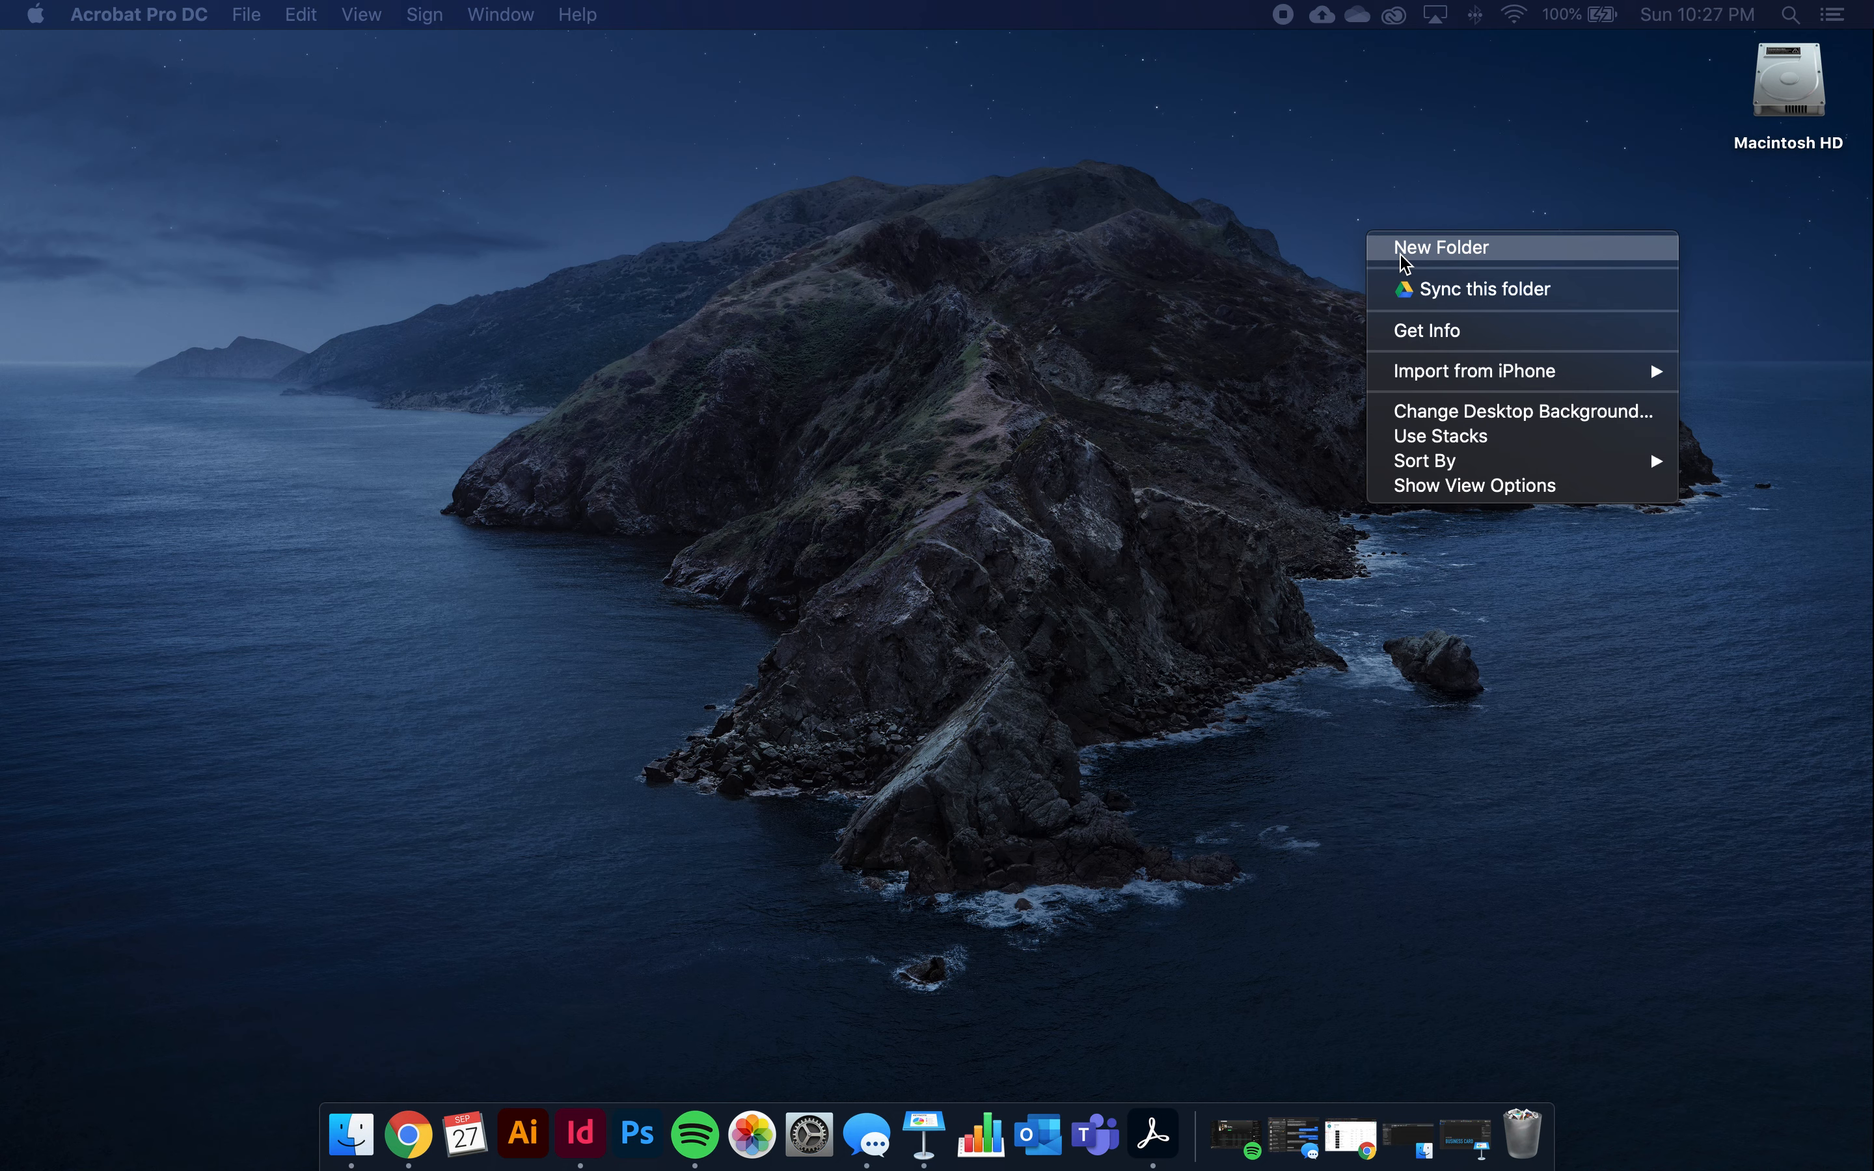
click(1400, 255)
click(1706, 393)
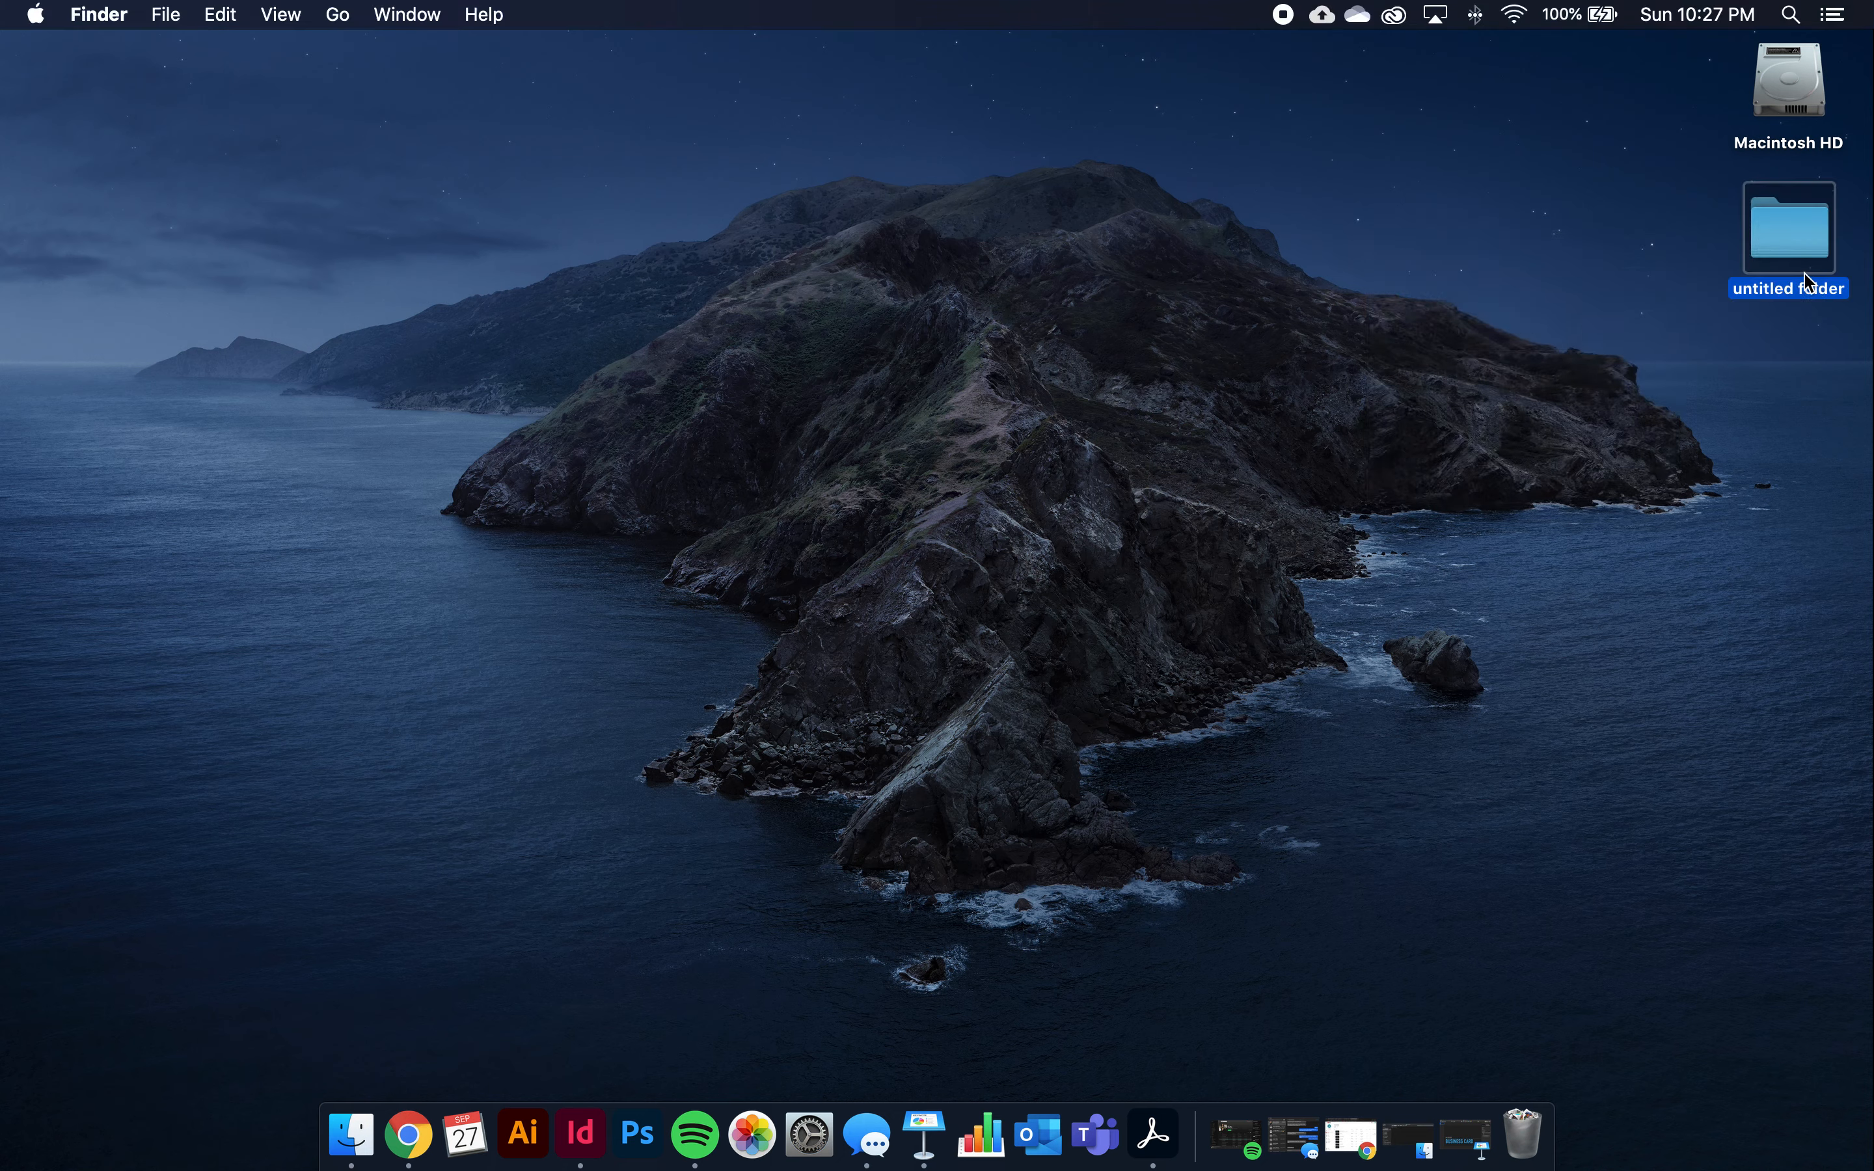
right_click(1777, 261)
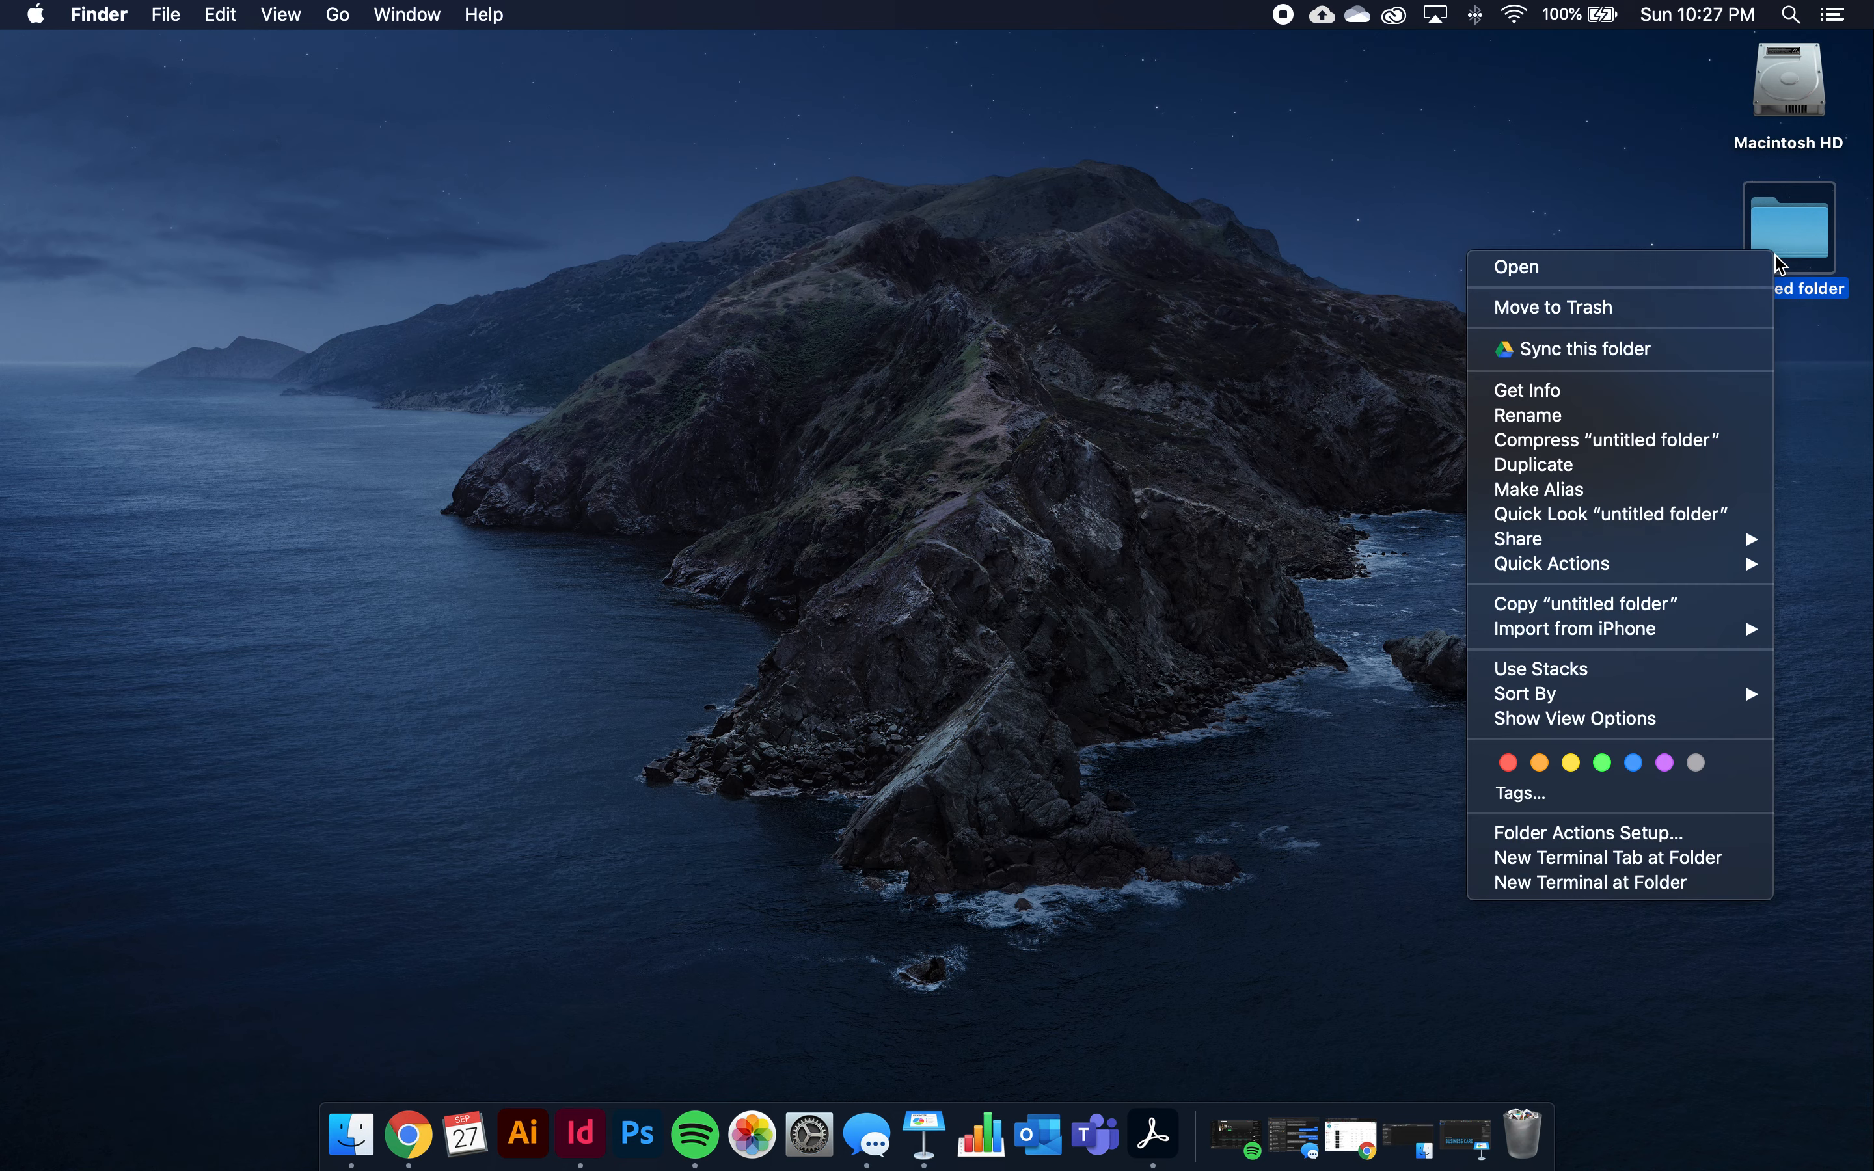
click(1666, 419)
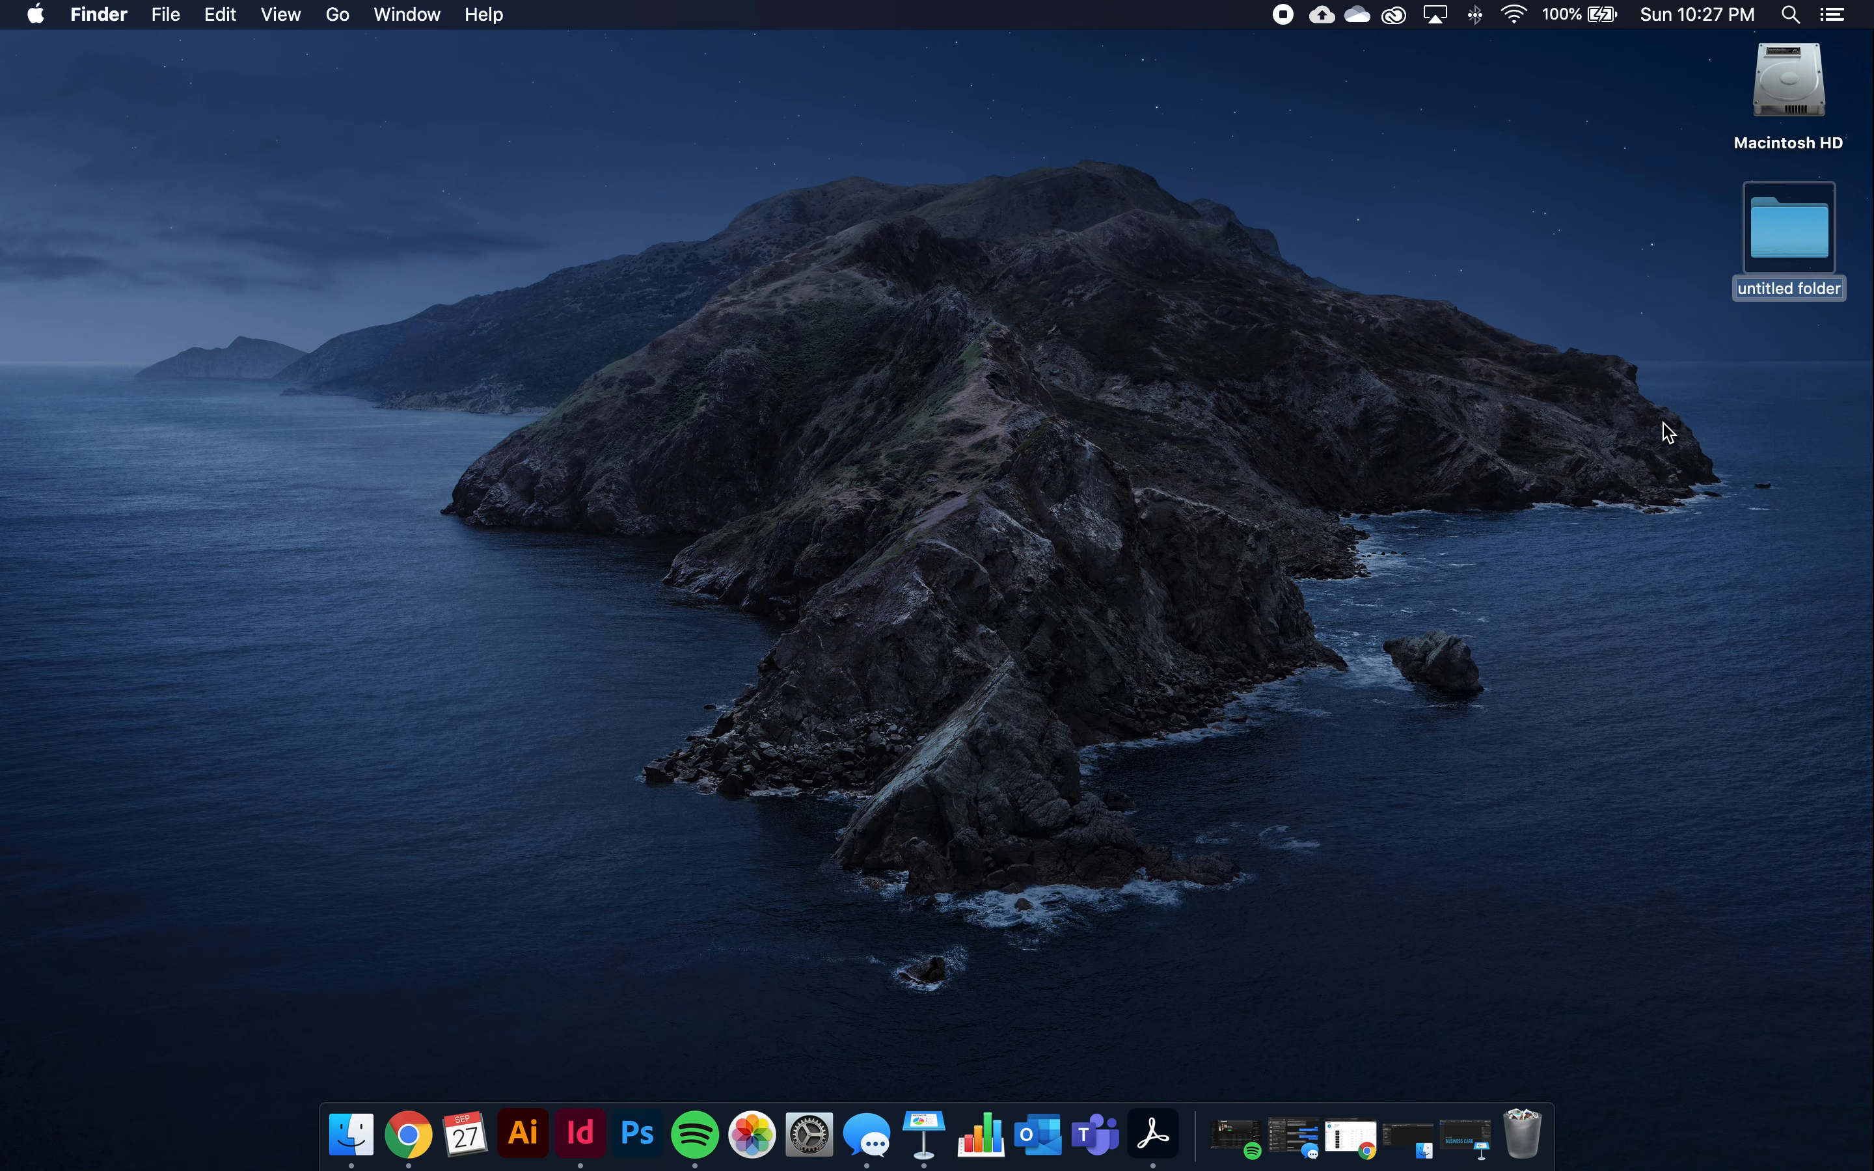
text(AMCA)
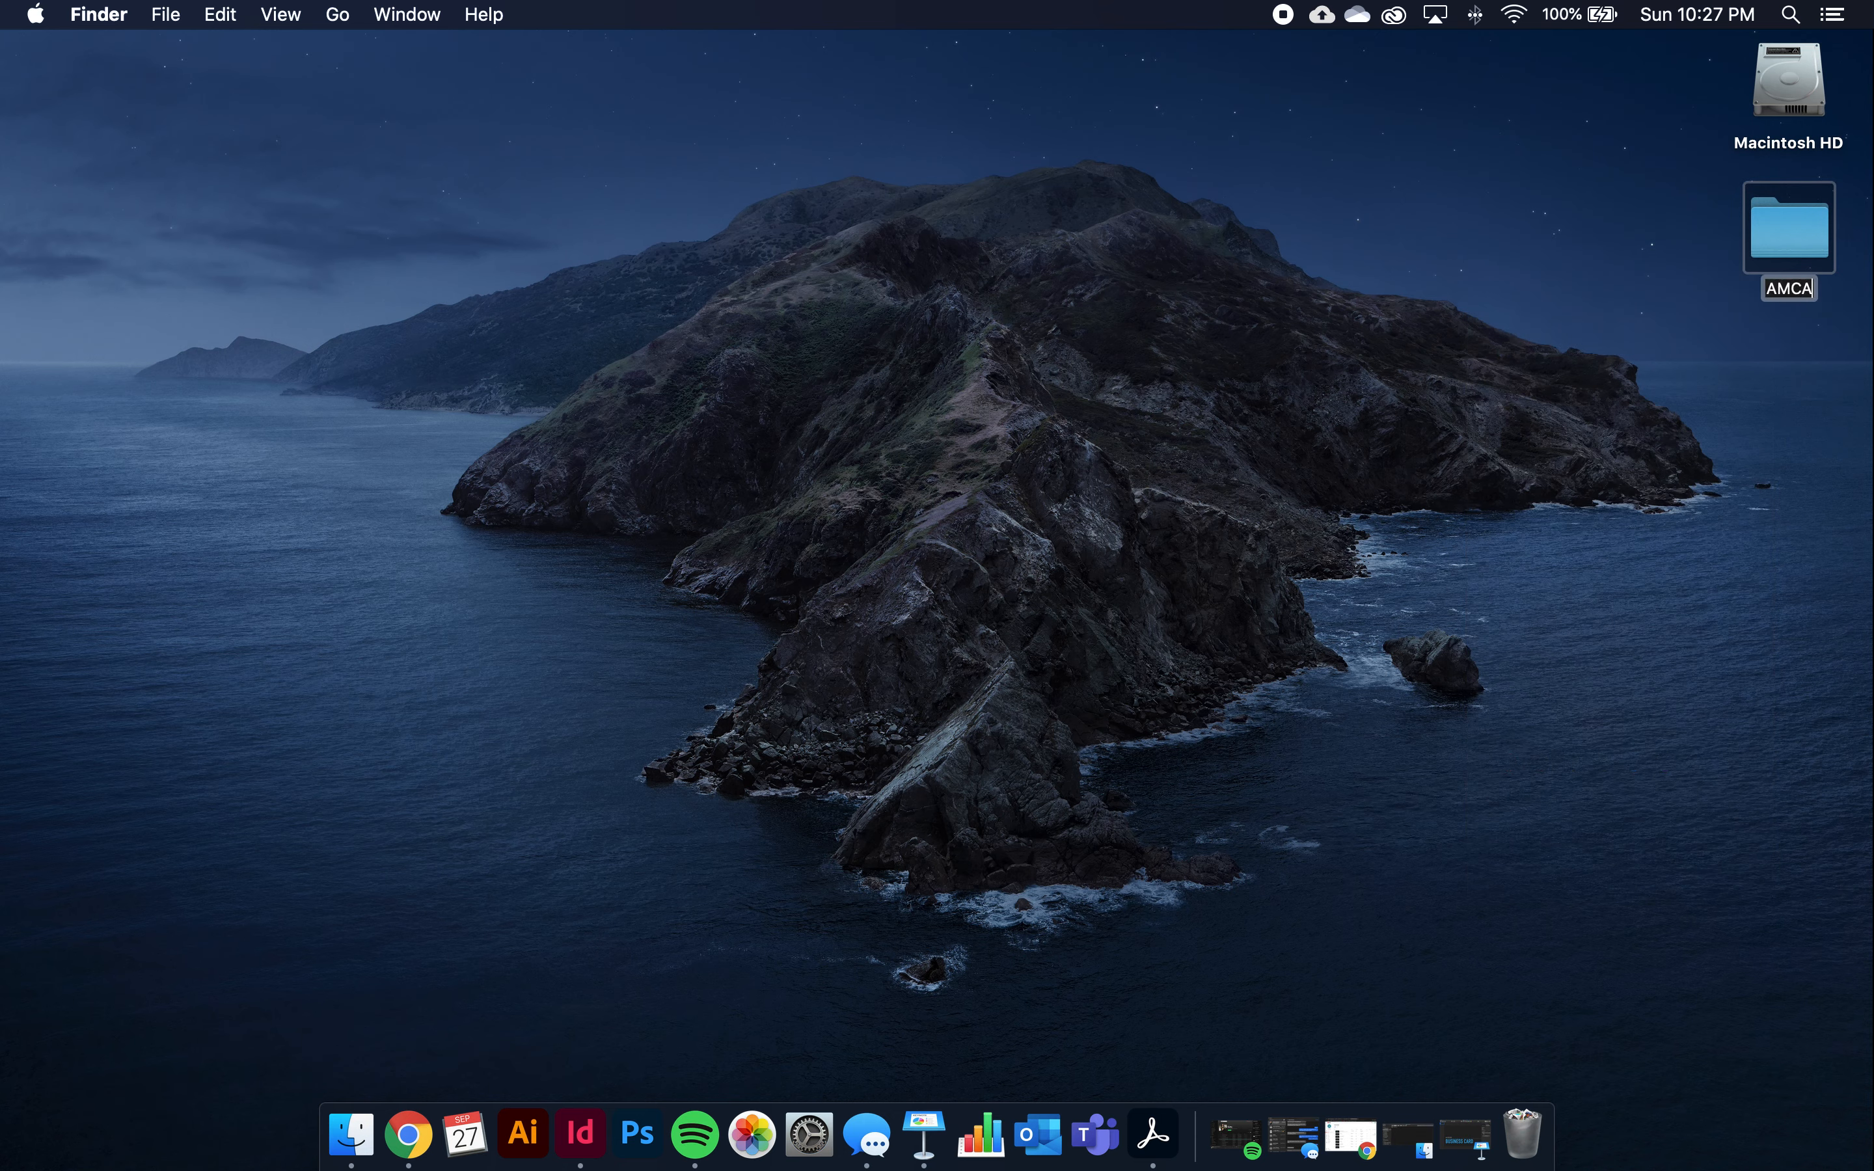
text(_A4_LastN)
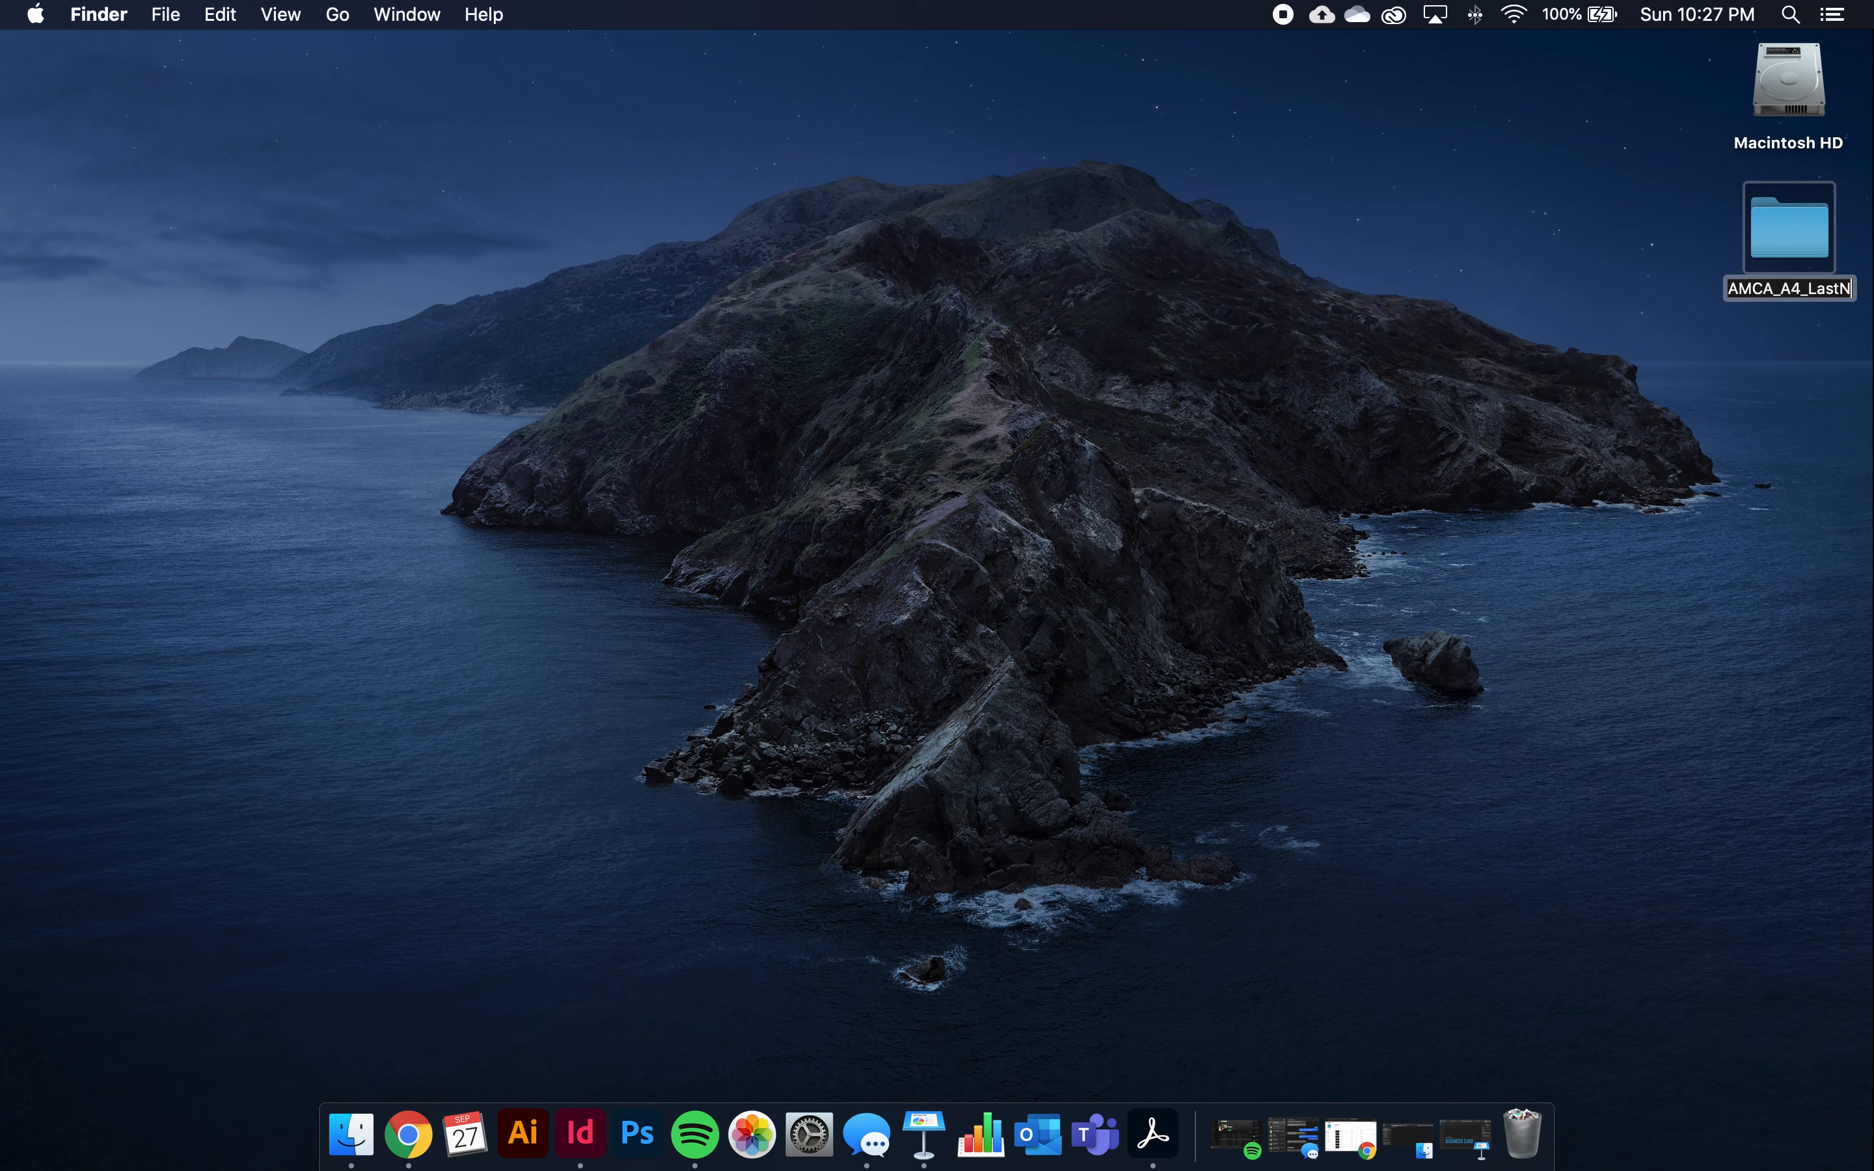
text(ame)
key(Return)
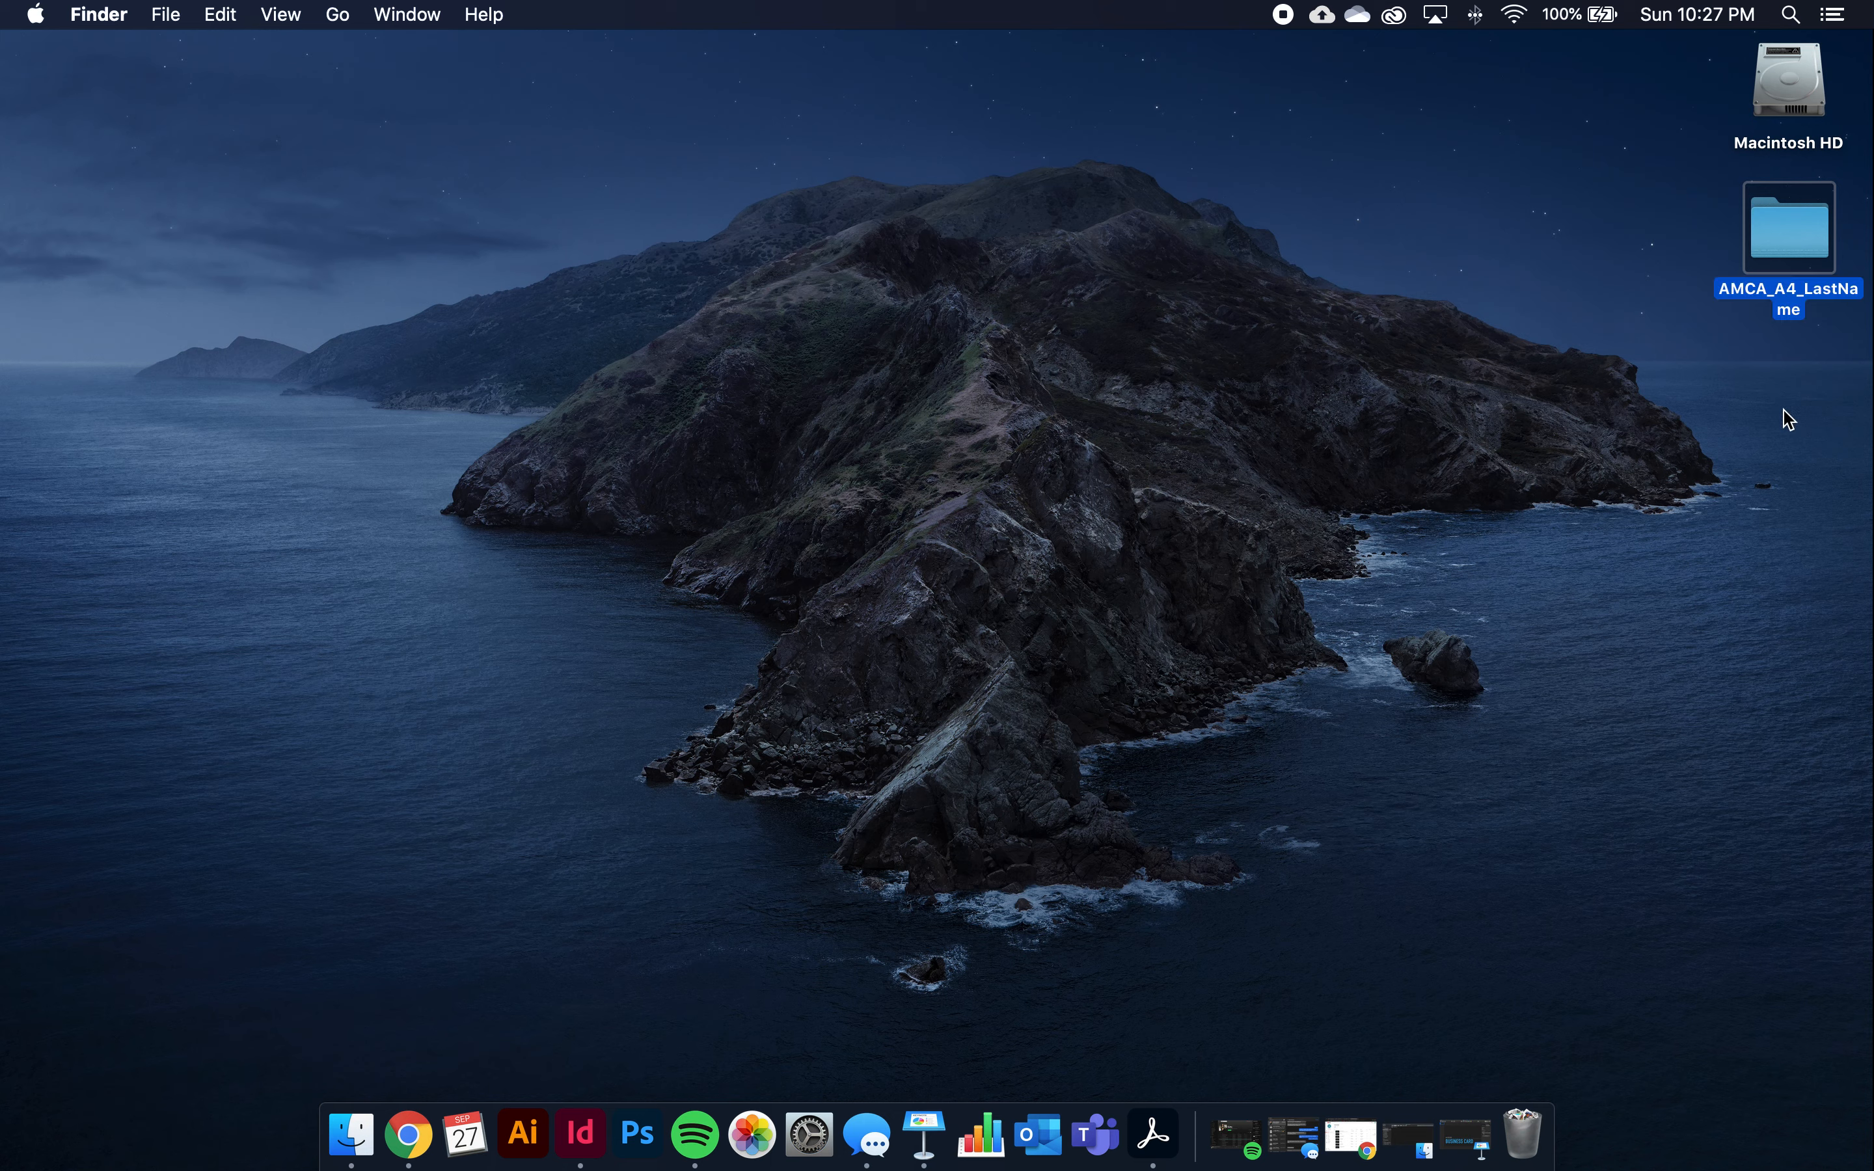
click(1785, 225)
double_click(1785, 224)
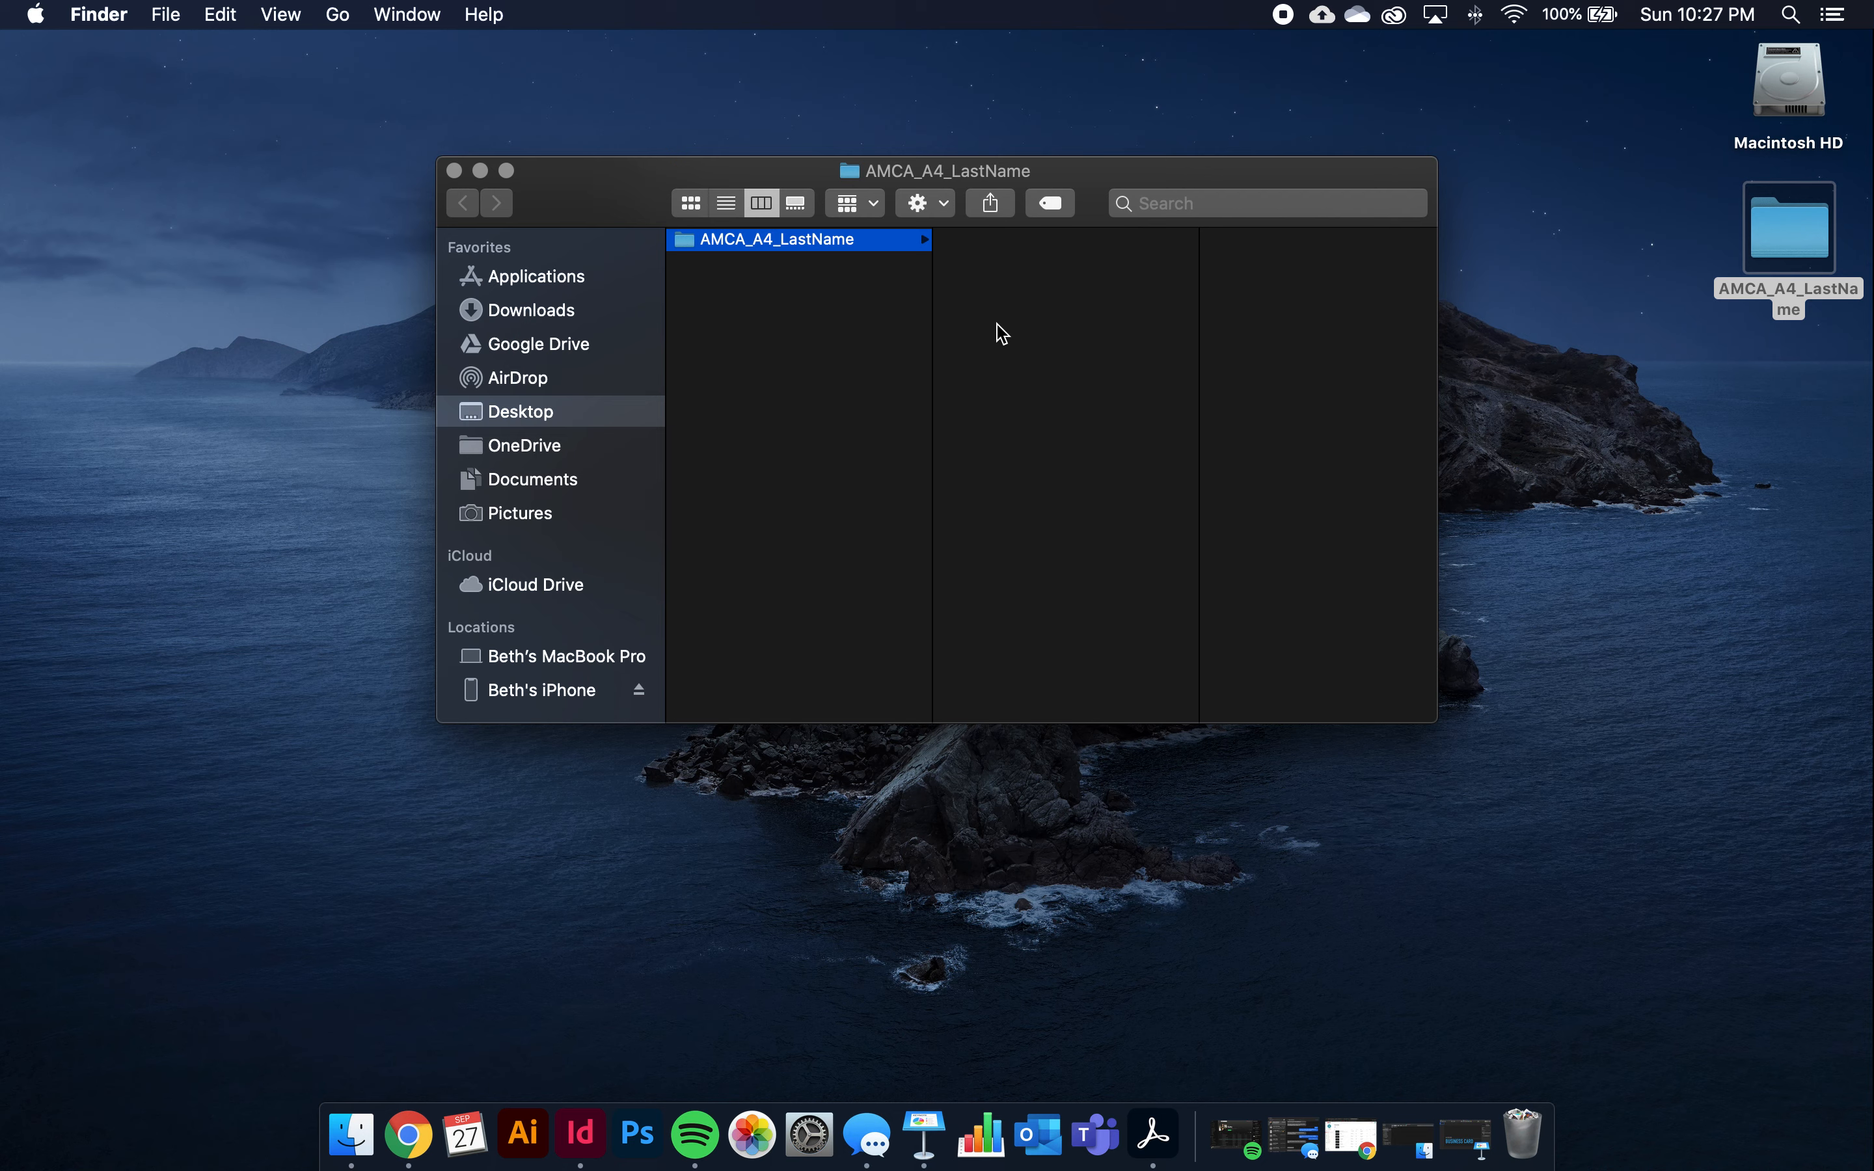
Create a subfolder named Supplied inside AMCA_A4_LastName
right_click(986, 292)
click(993, 302)
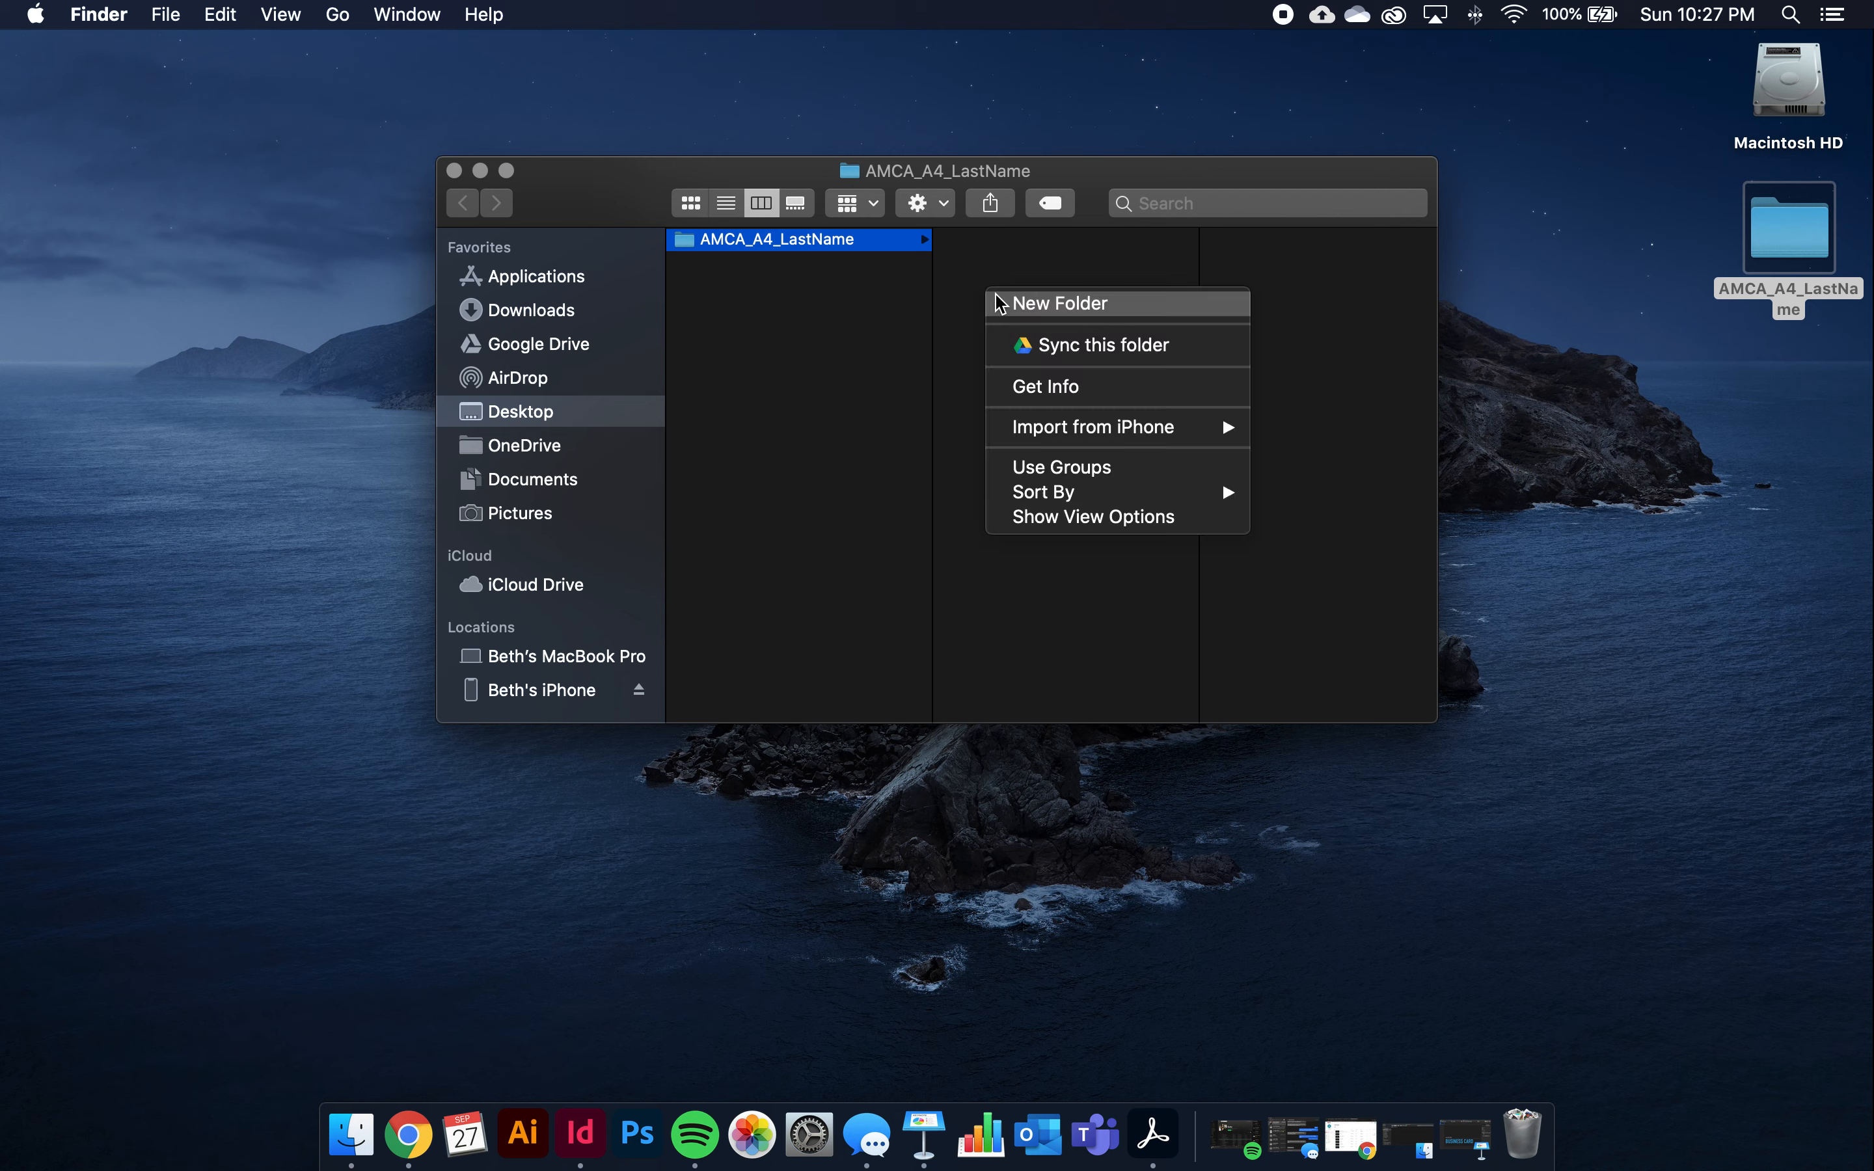
text(Supplied)
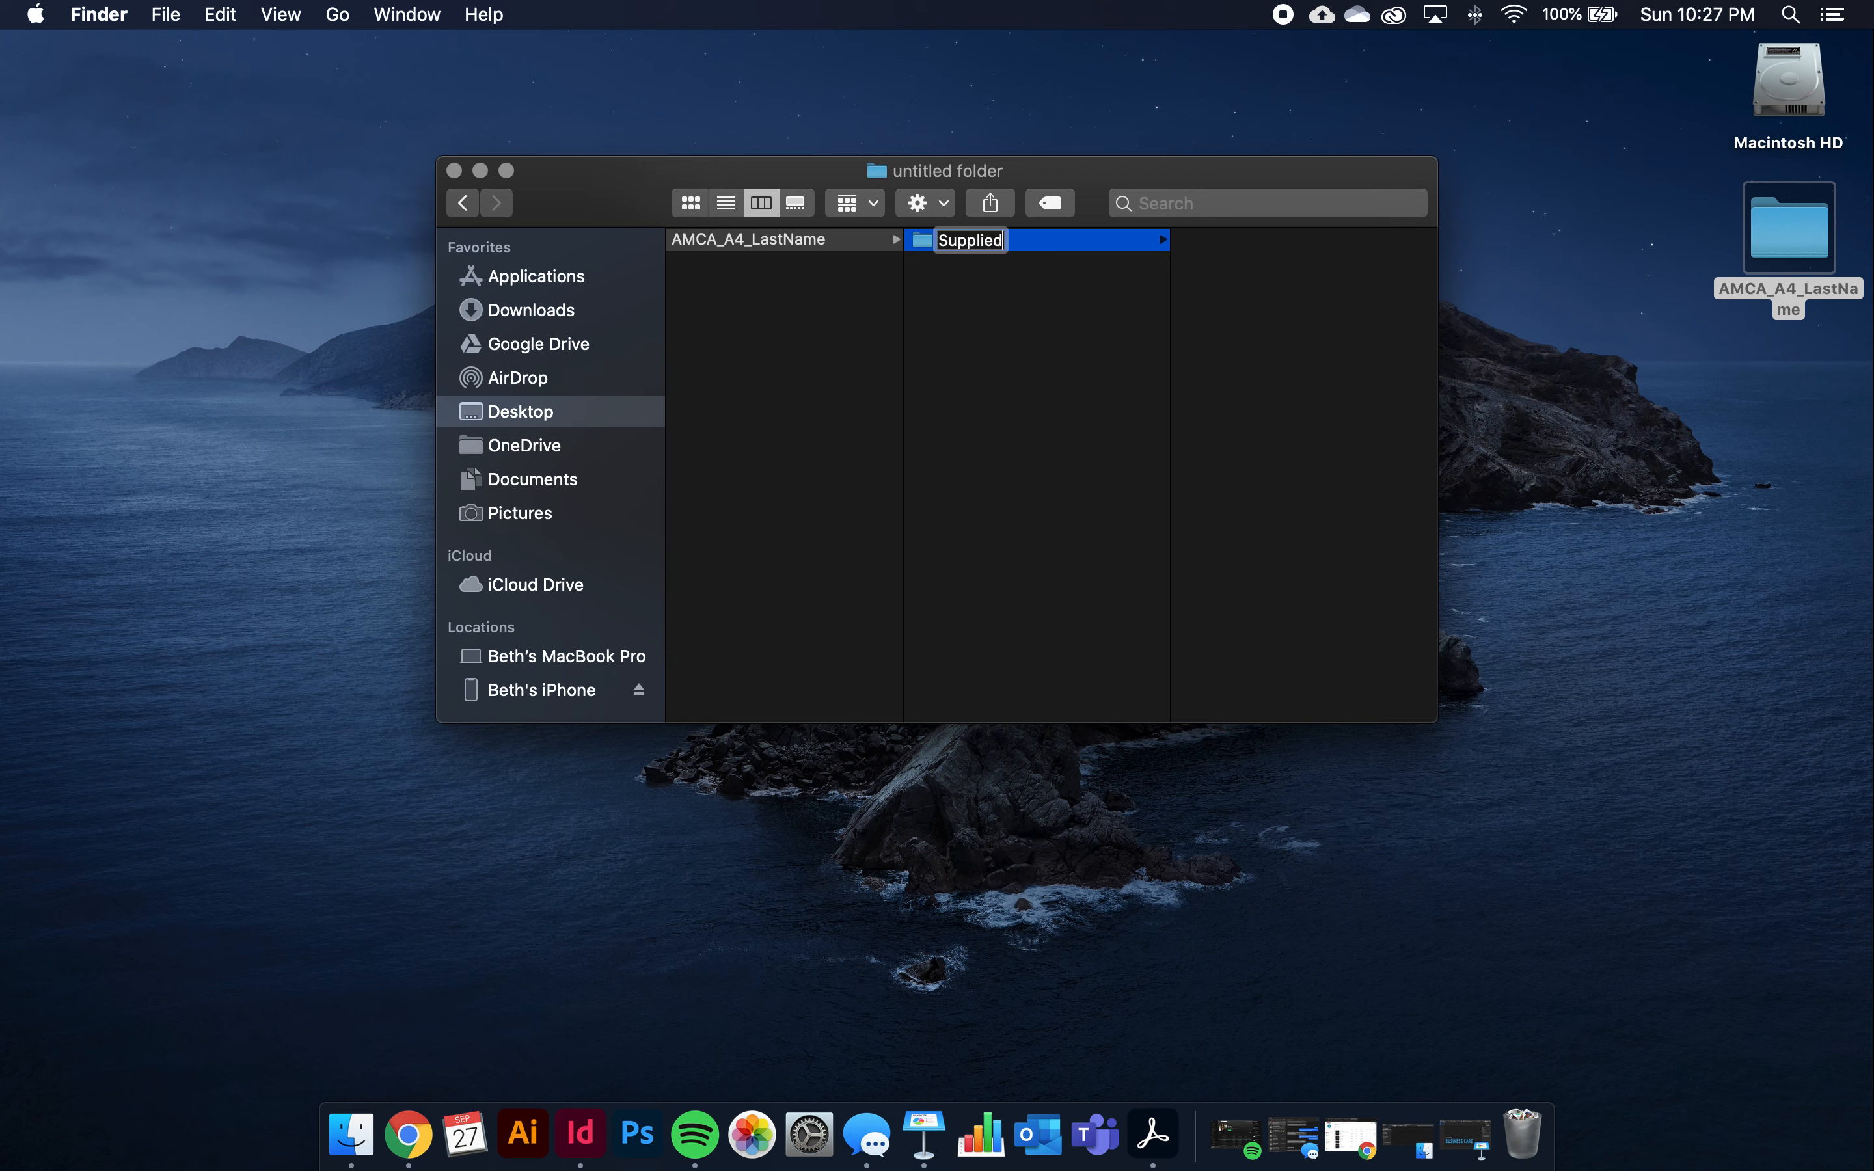
key(Return)
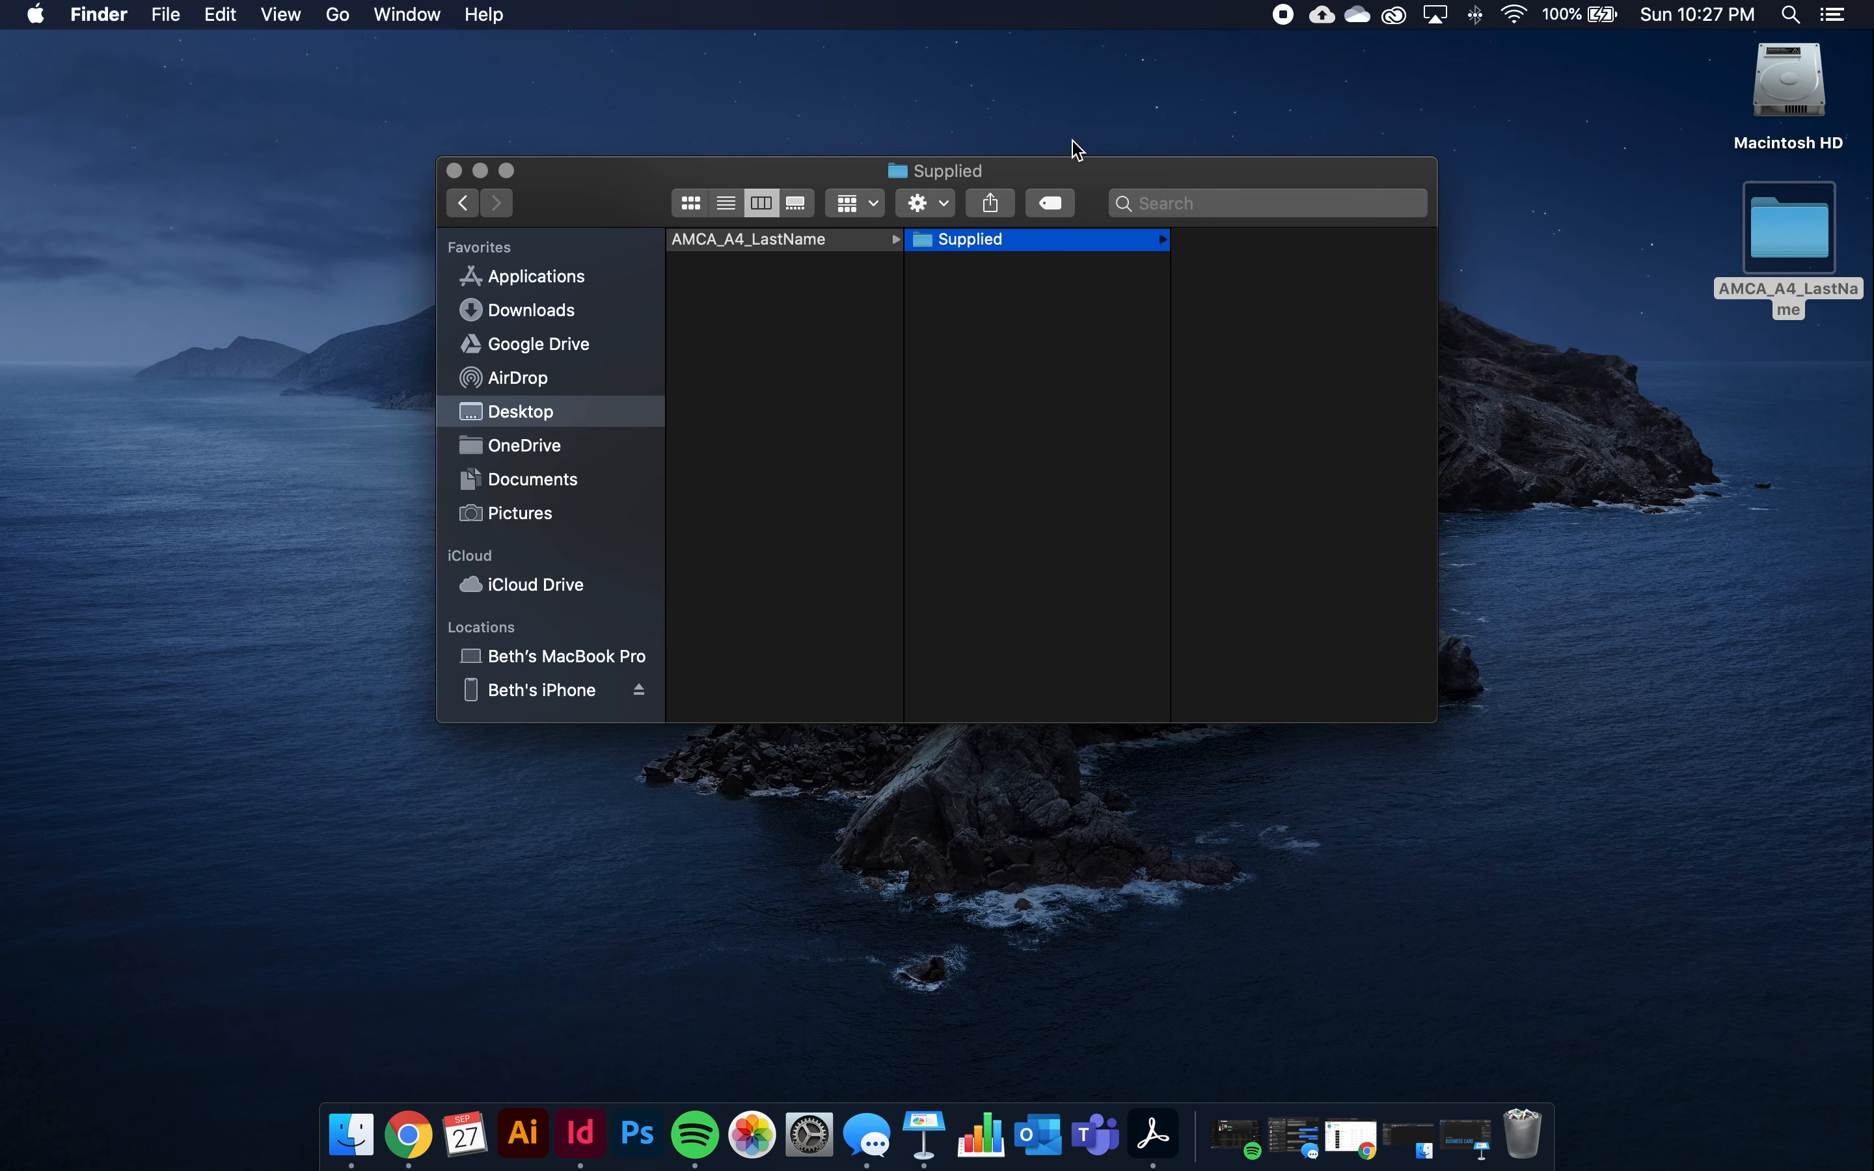
Move the Finder window aside and bring the course website's Chrome window forward
drag(1055, 172, 1446, 379)
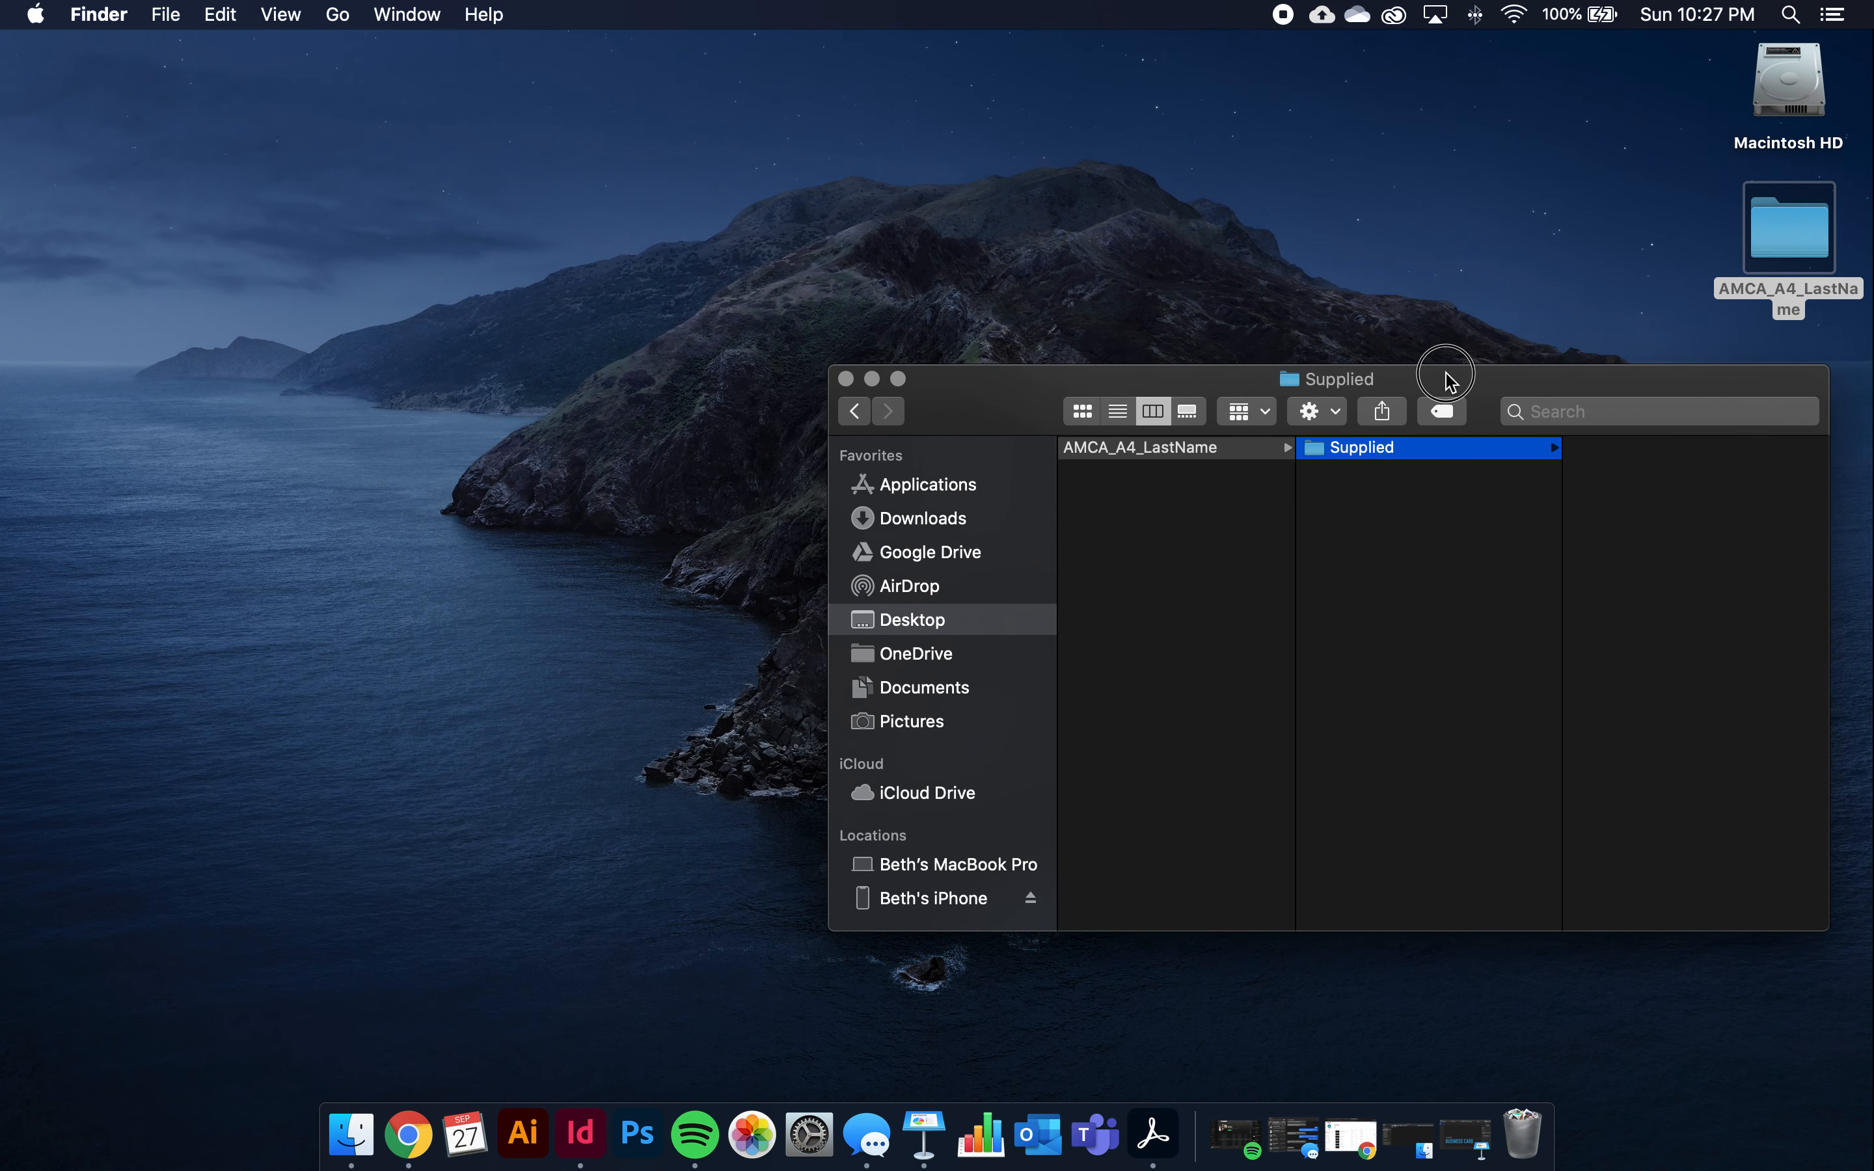
drag(0, 166, 512, 4)
click(200, 585)
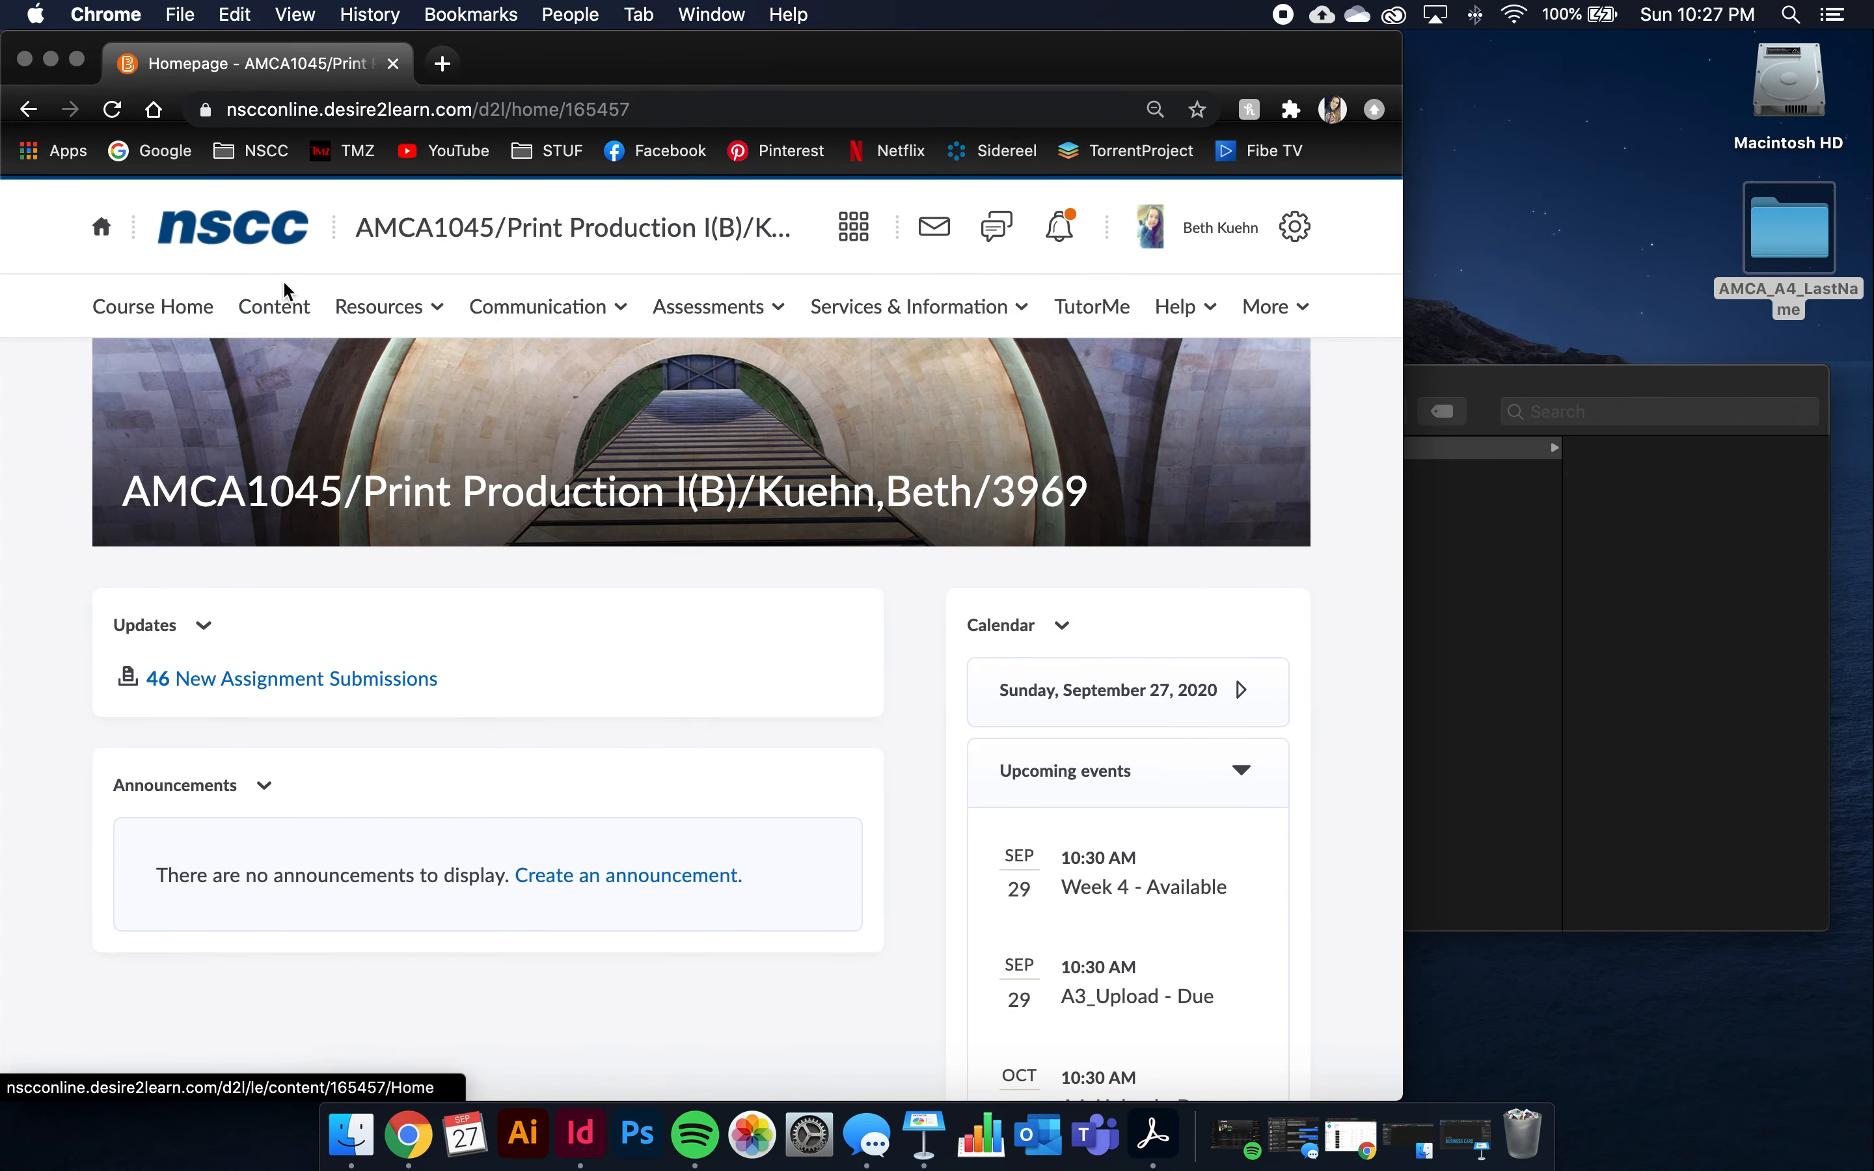
Download the A4_Supplied zip from Brightspace's Week 4 content, then minimize Chrome
click(273, 310)
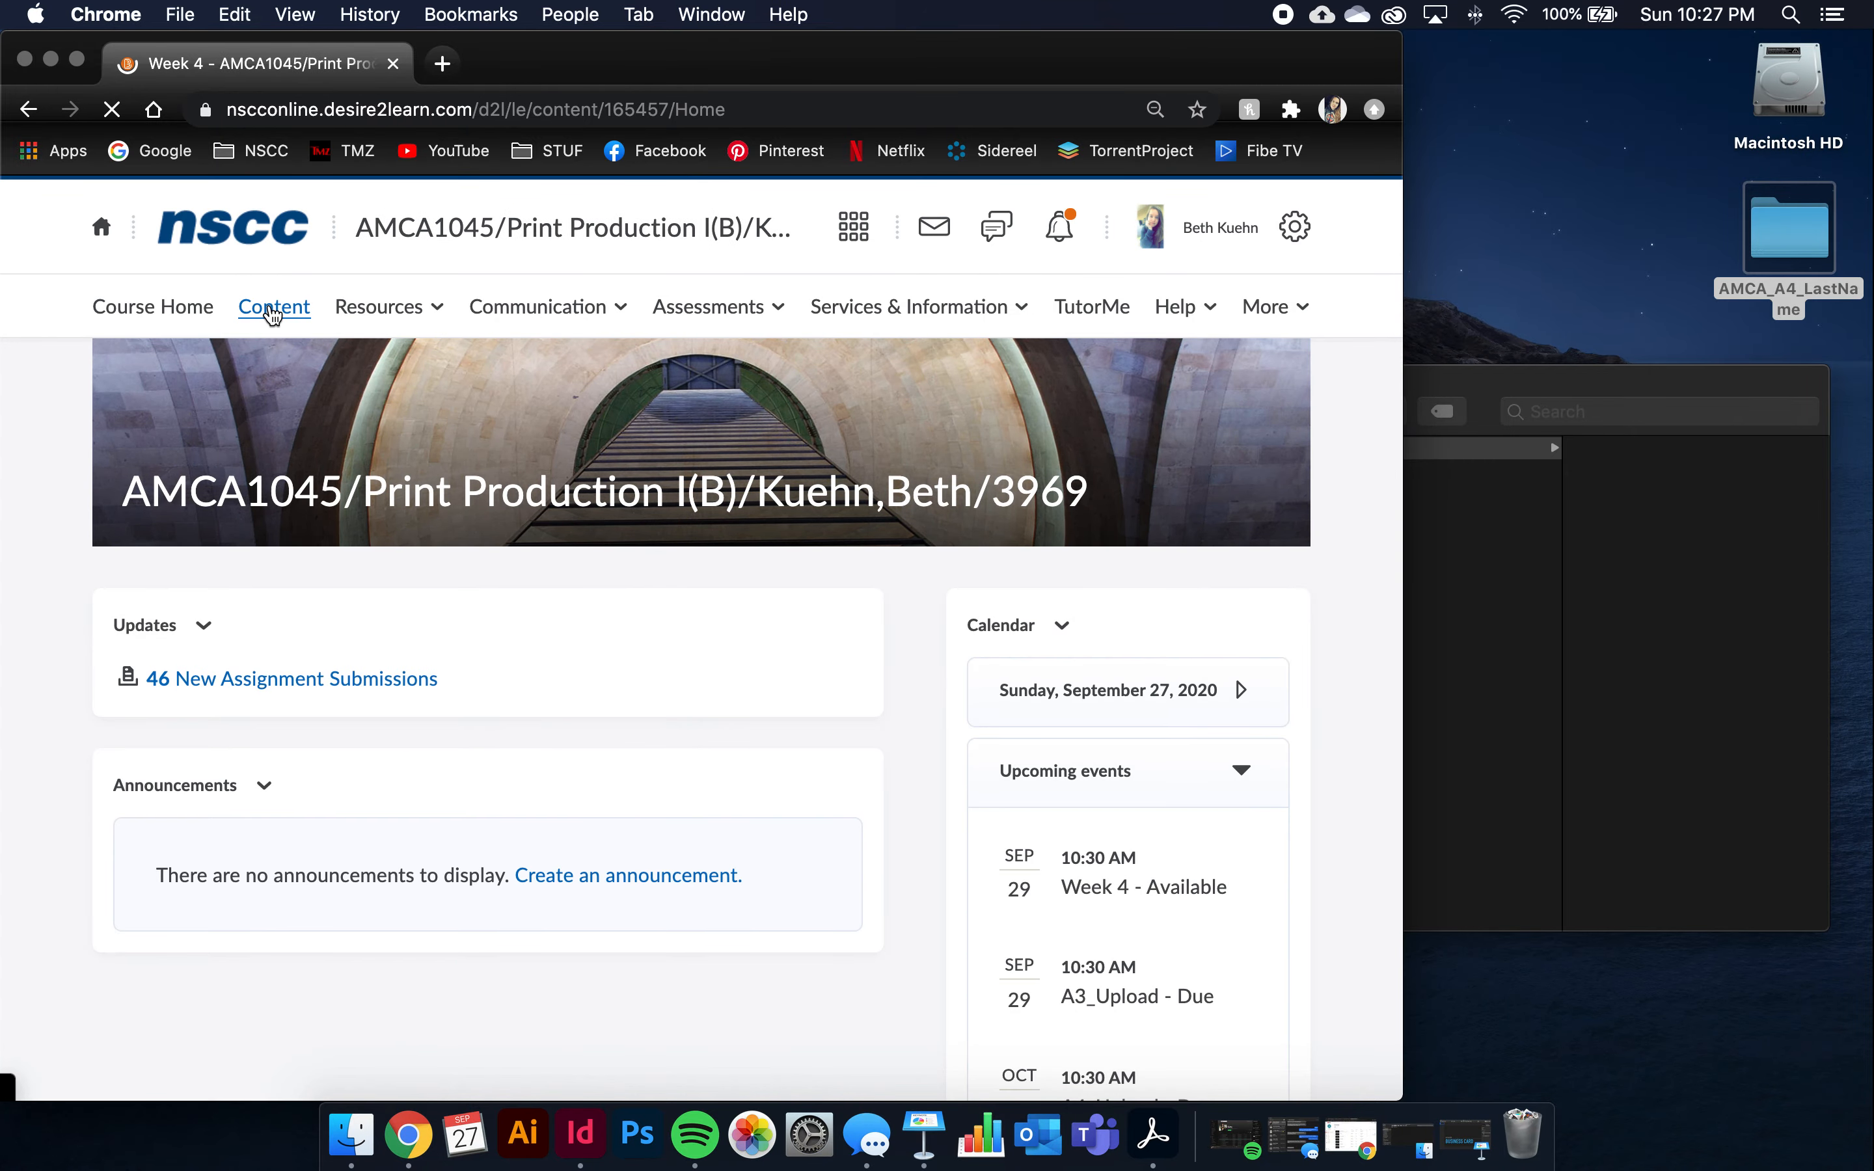
scroll(260, 342, down, 4)
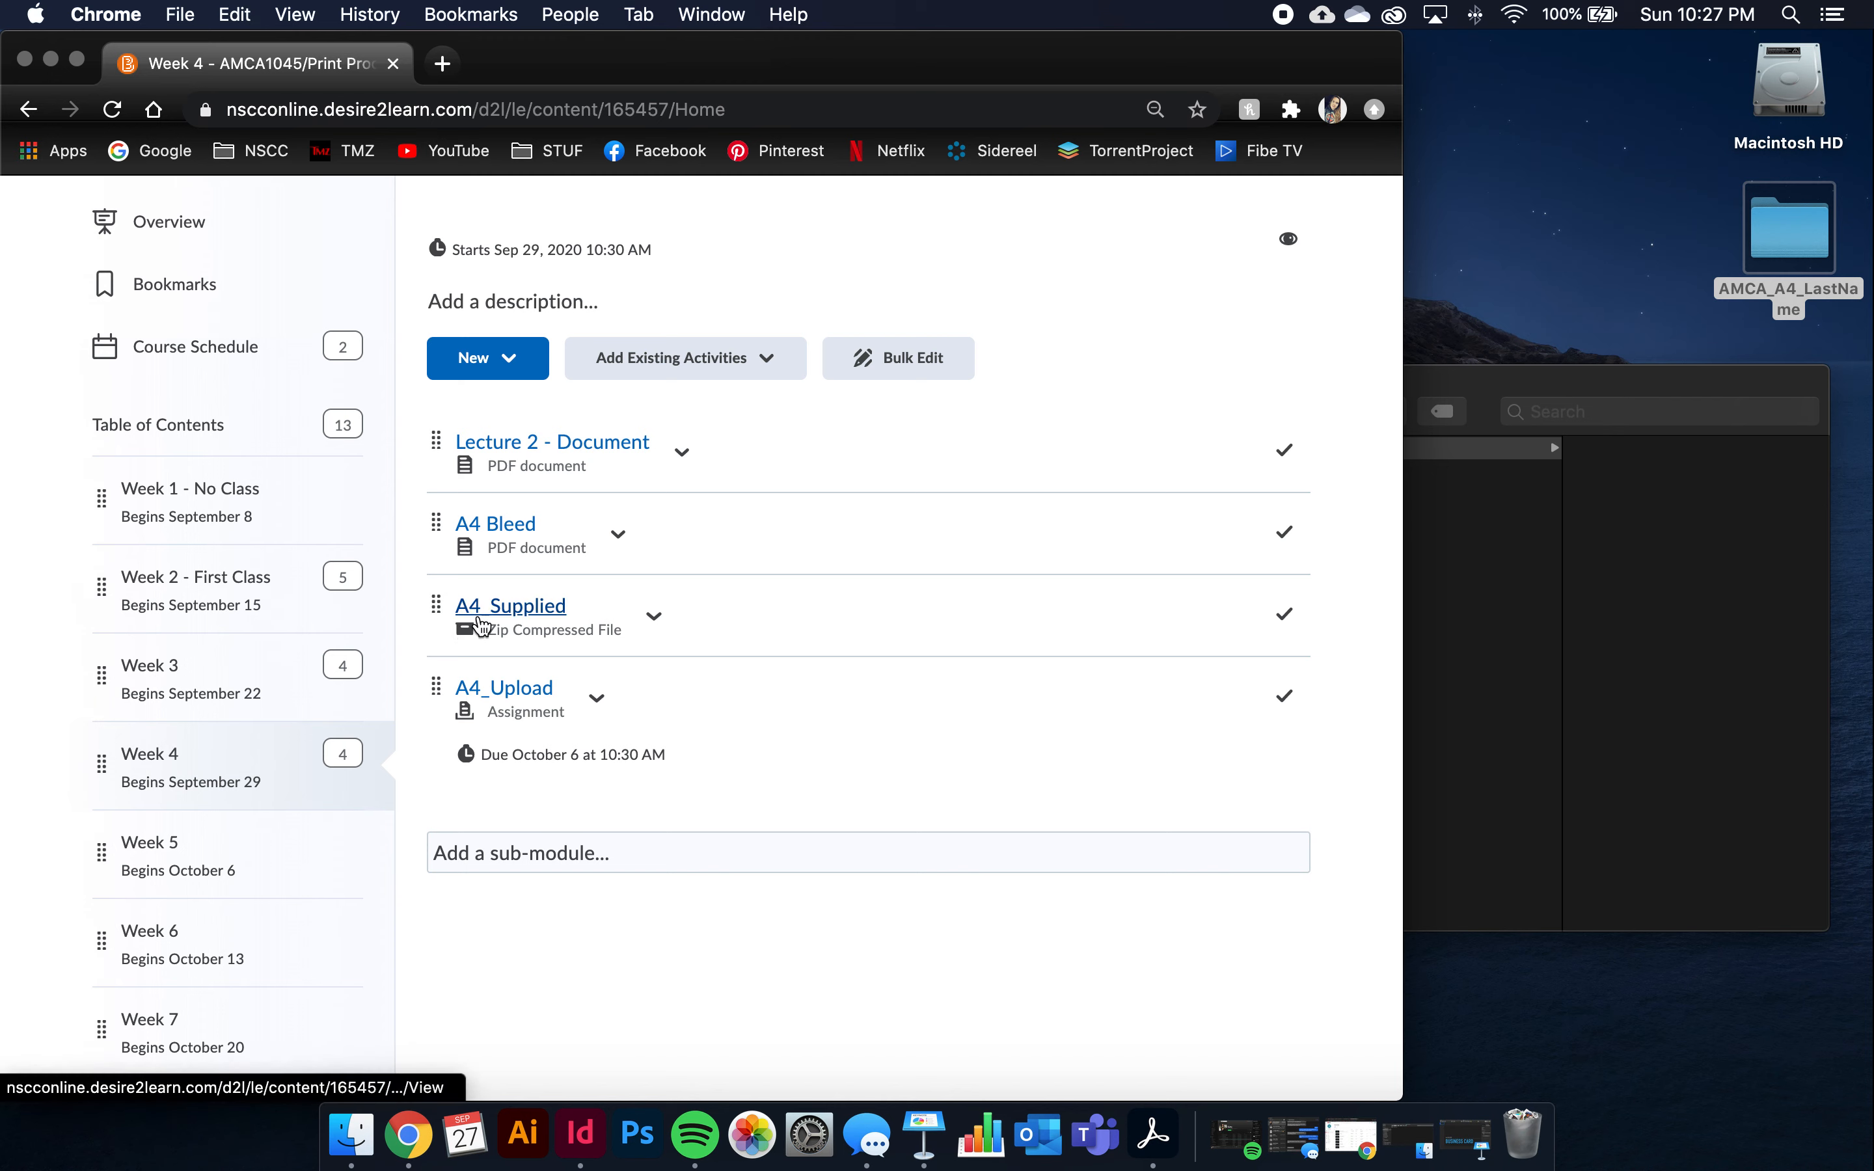
click(656, 619)
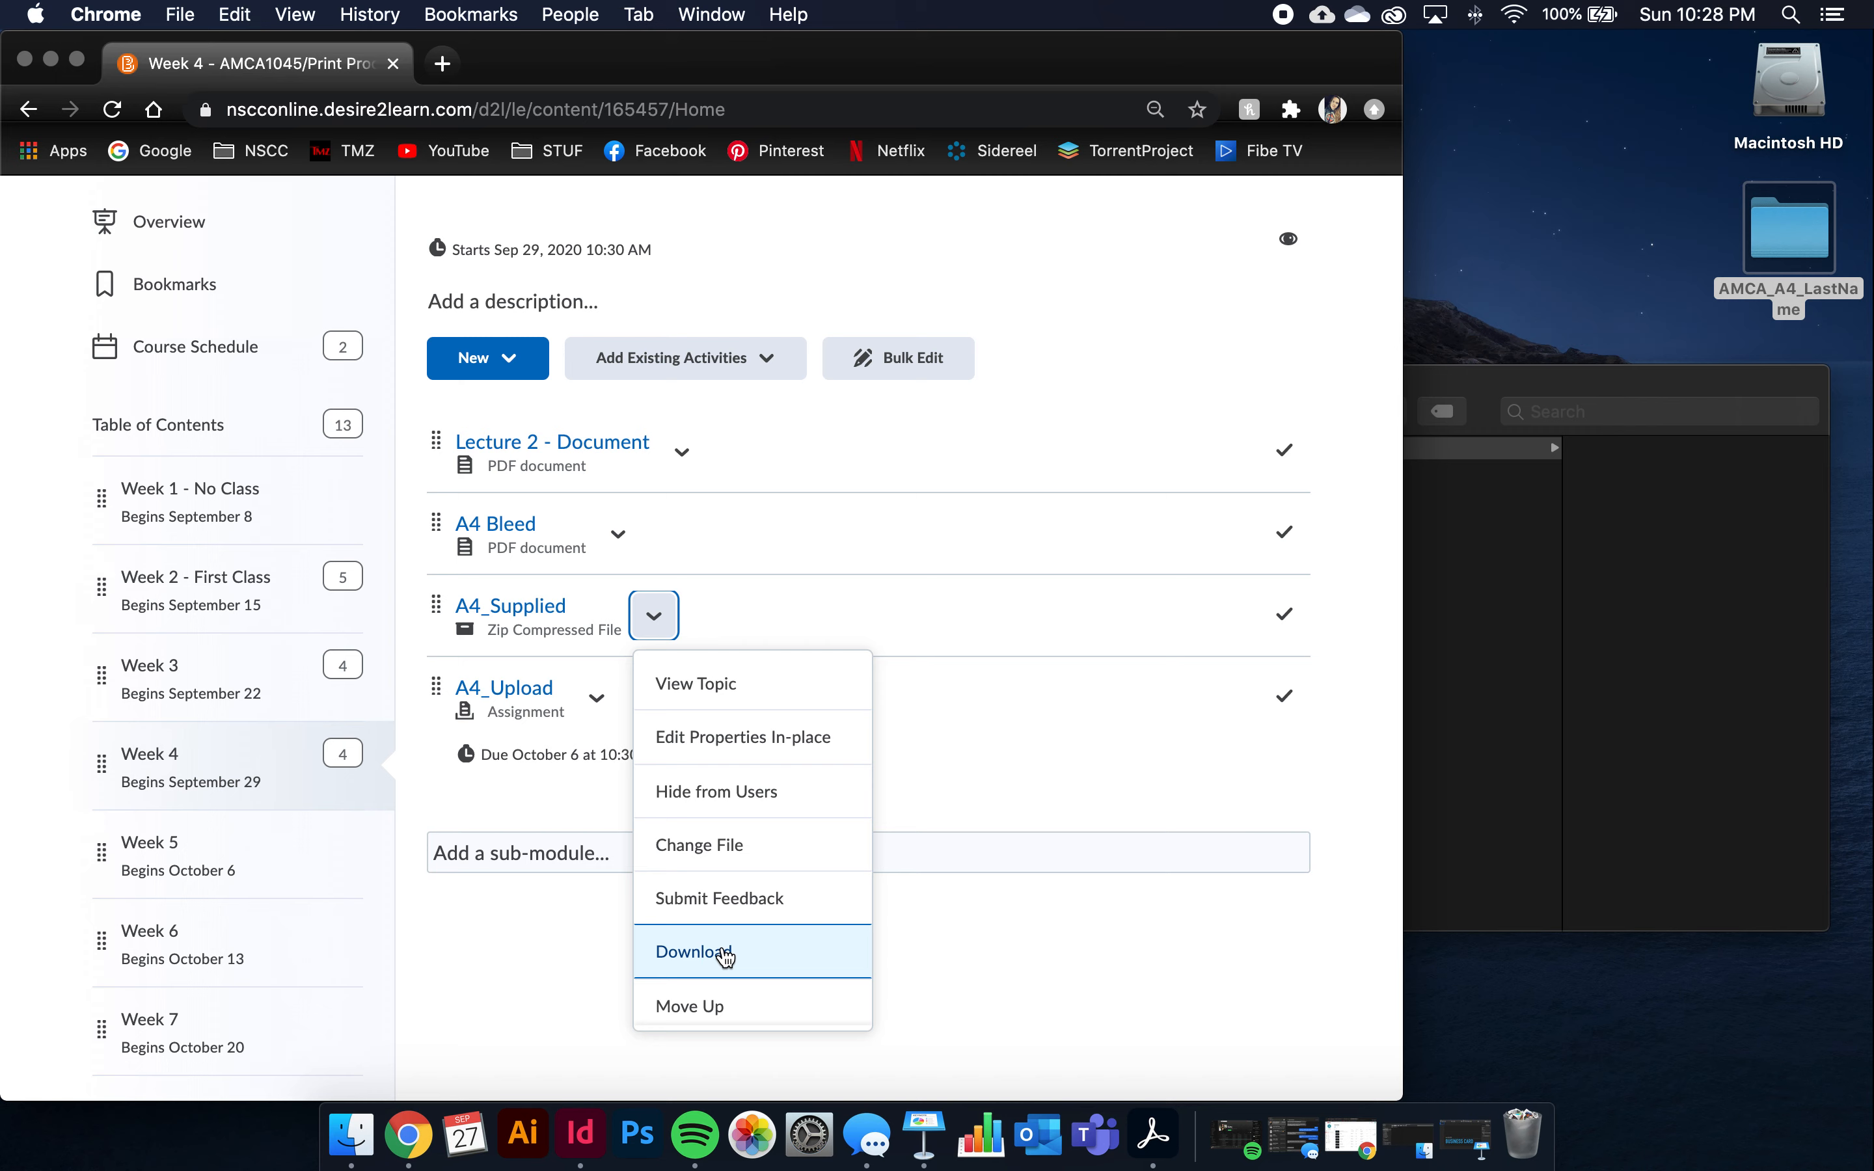
click(726, 957)
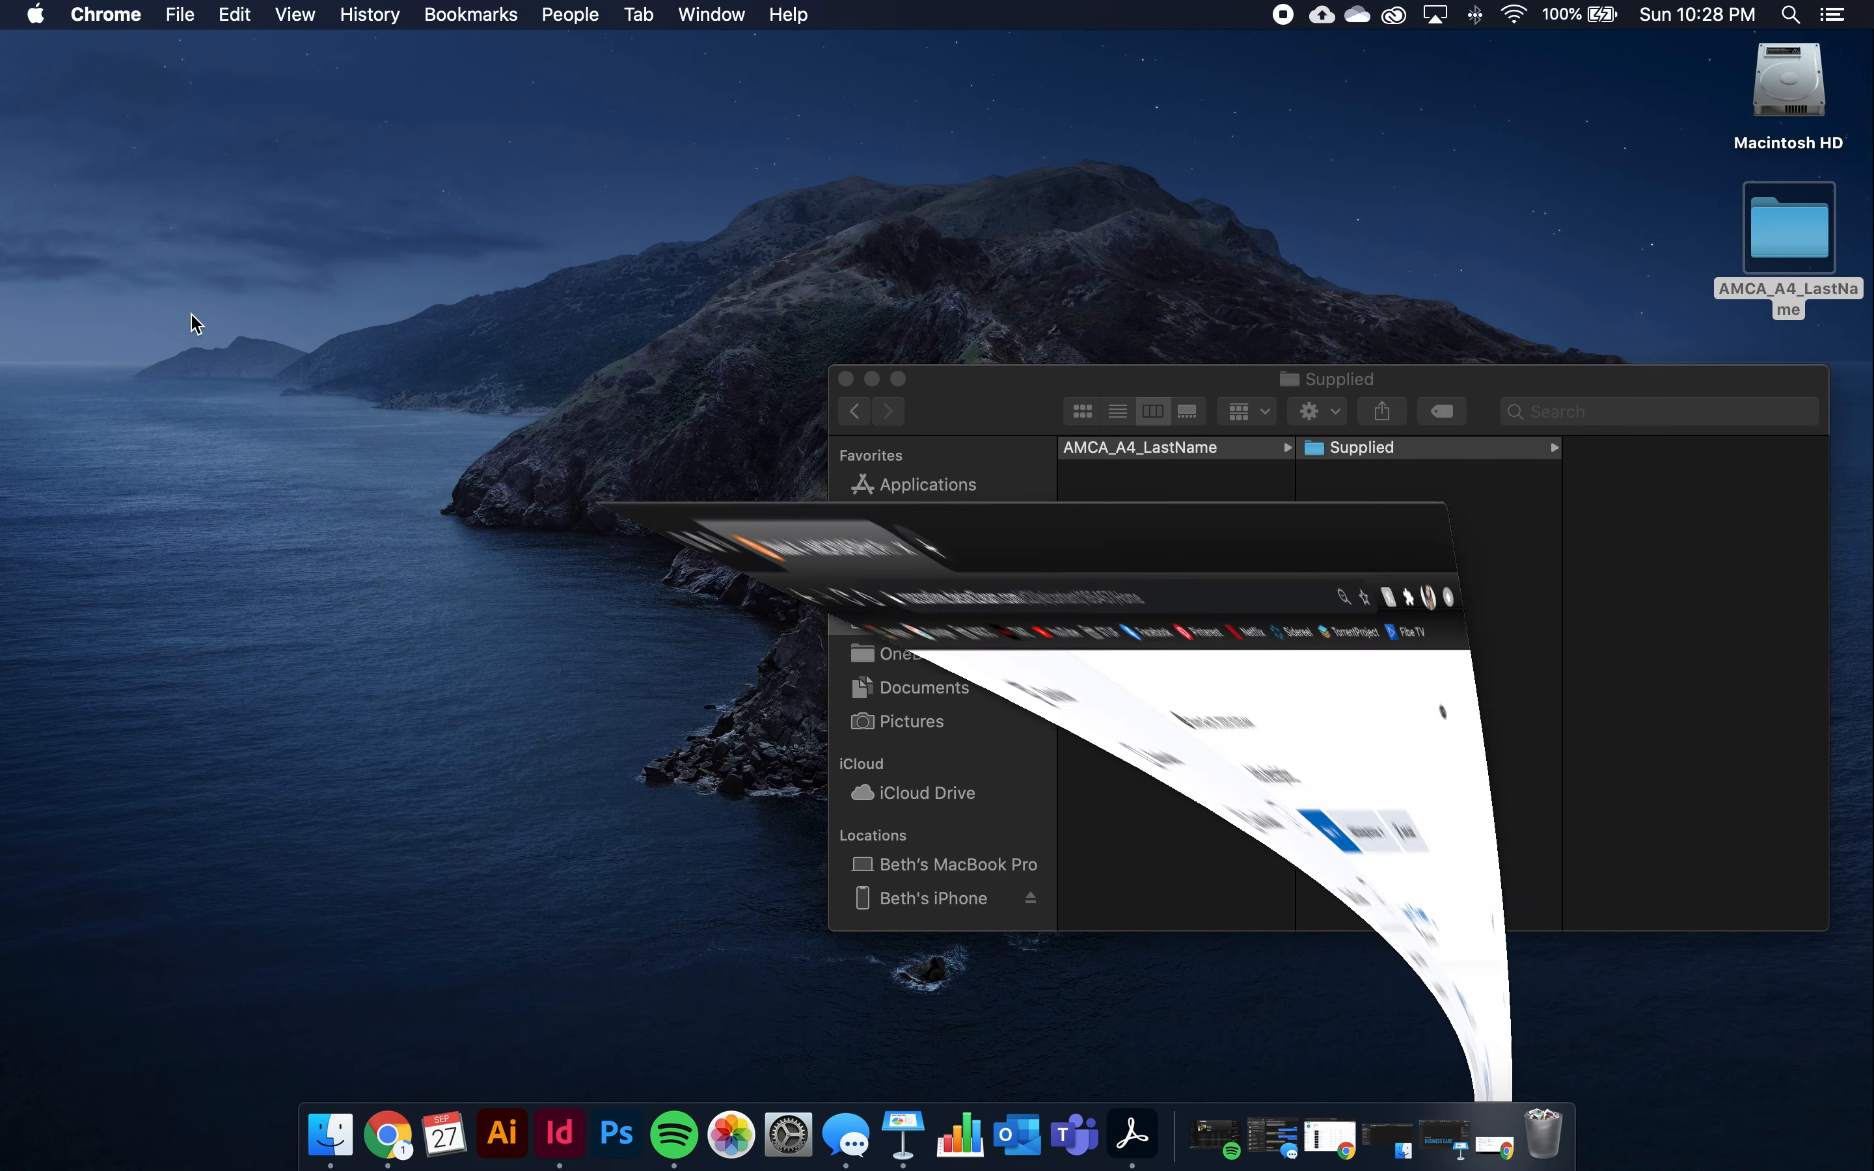
click(50, 59)
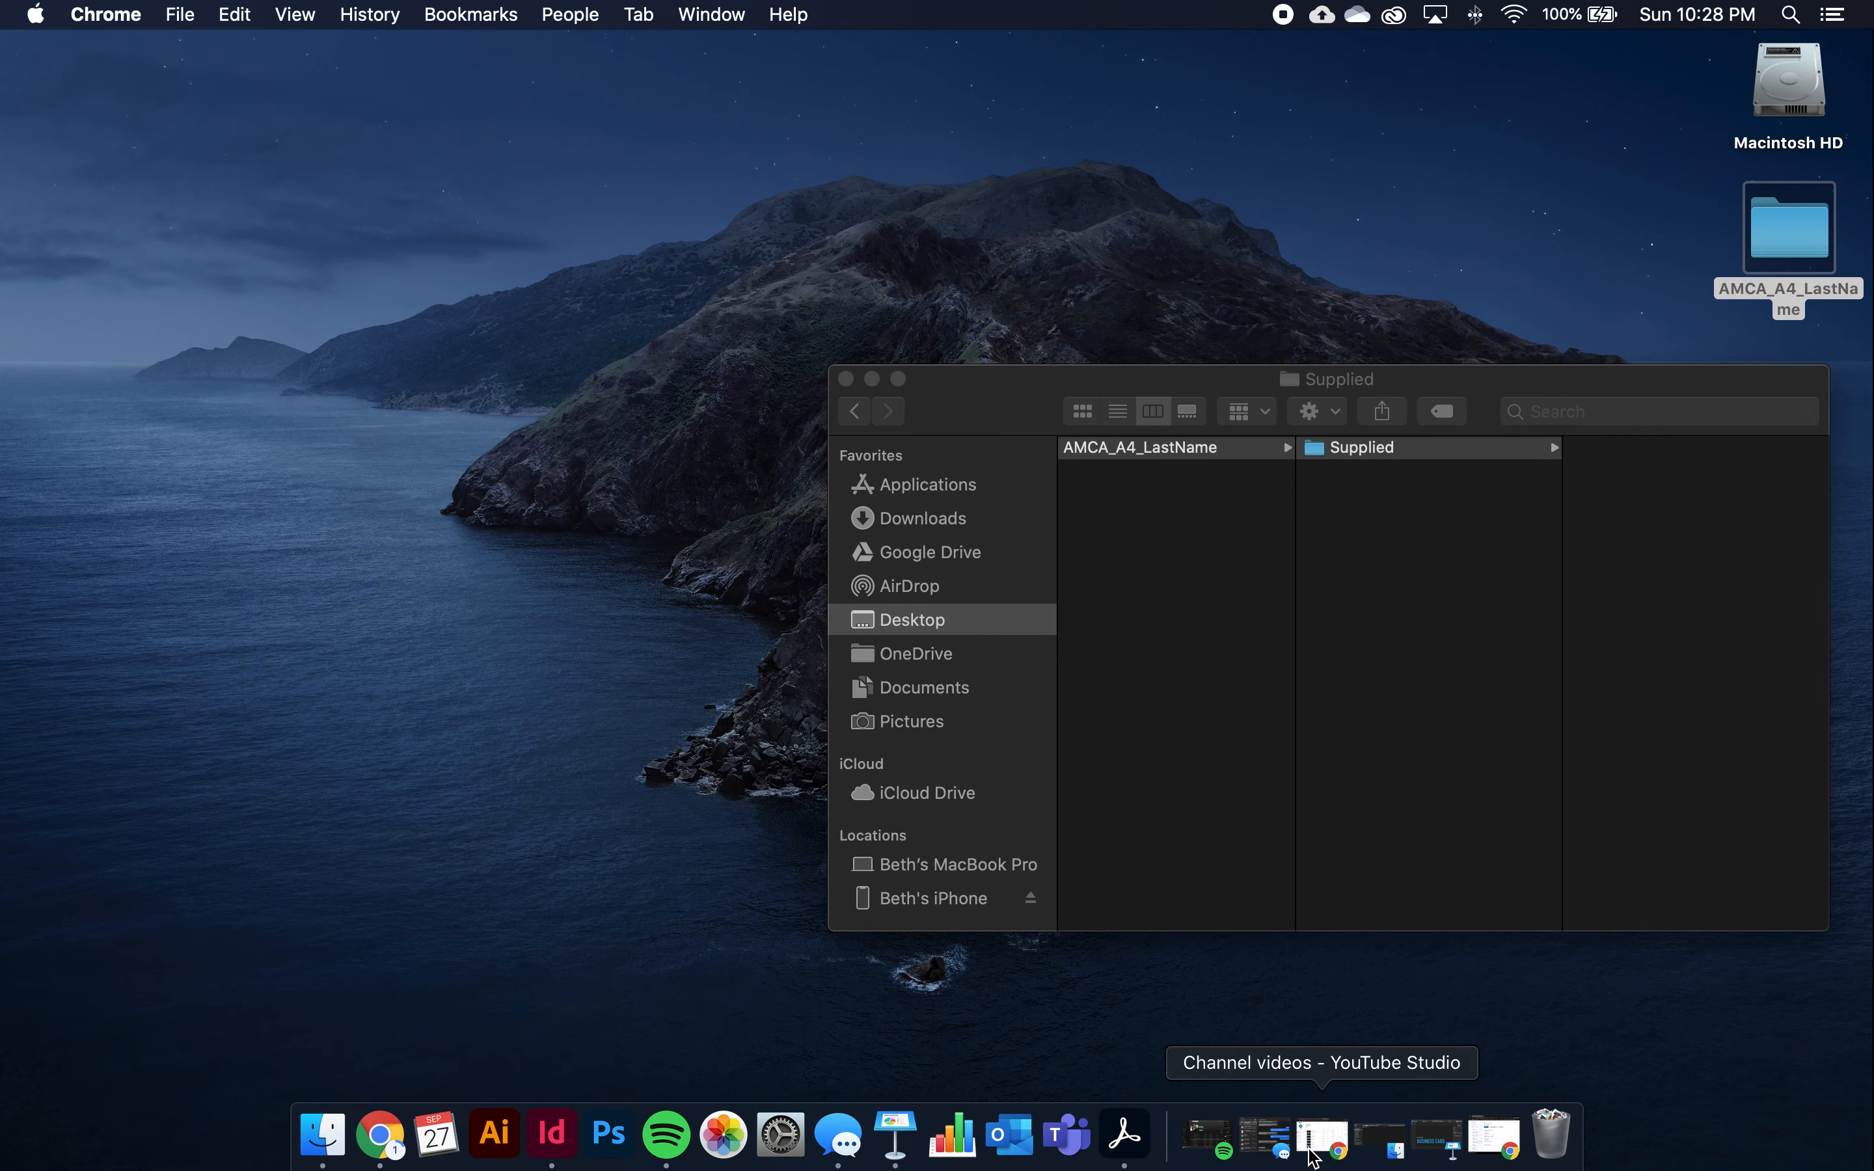
Restore the Downloads window and unzip A4_Supplied.zip into the A4 Supplied Photos folder
click(1377, 1138)
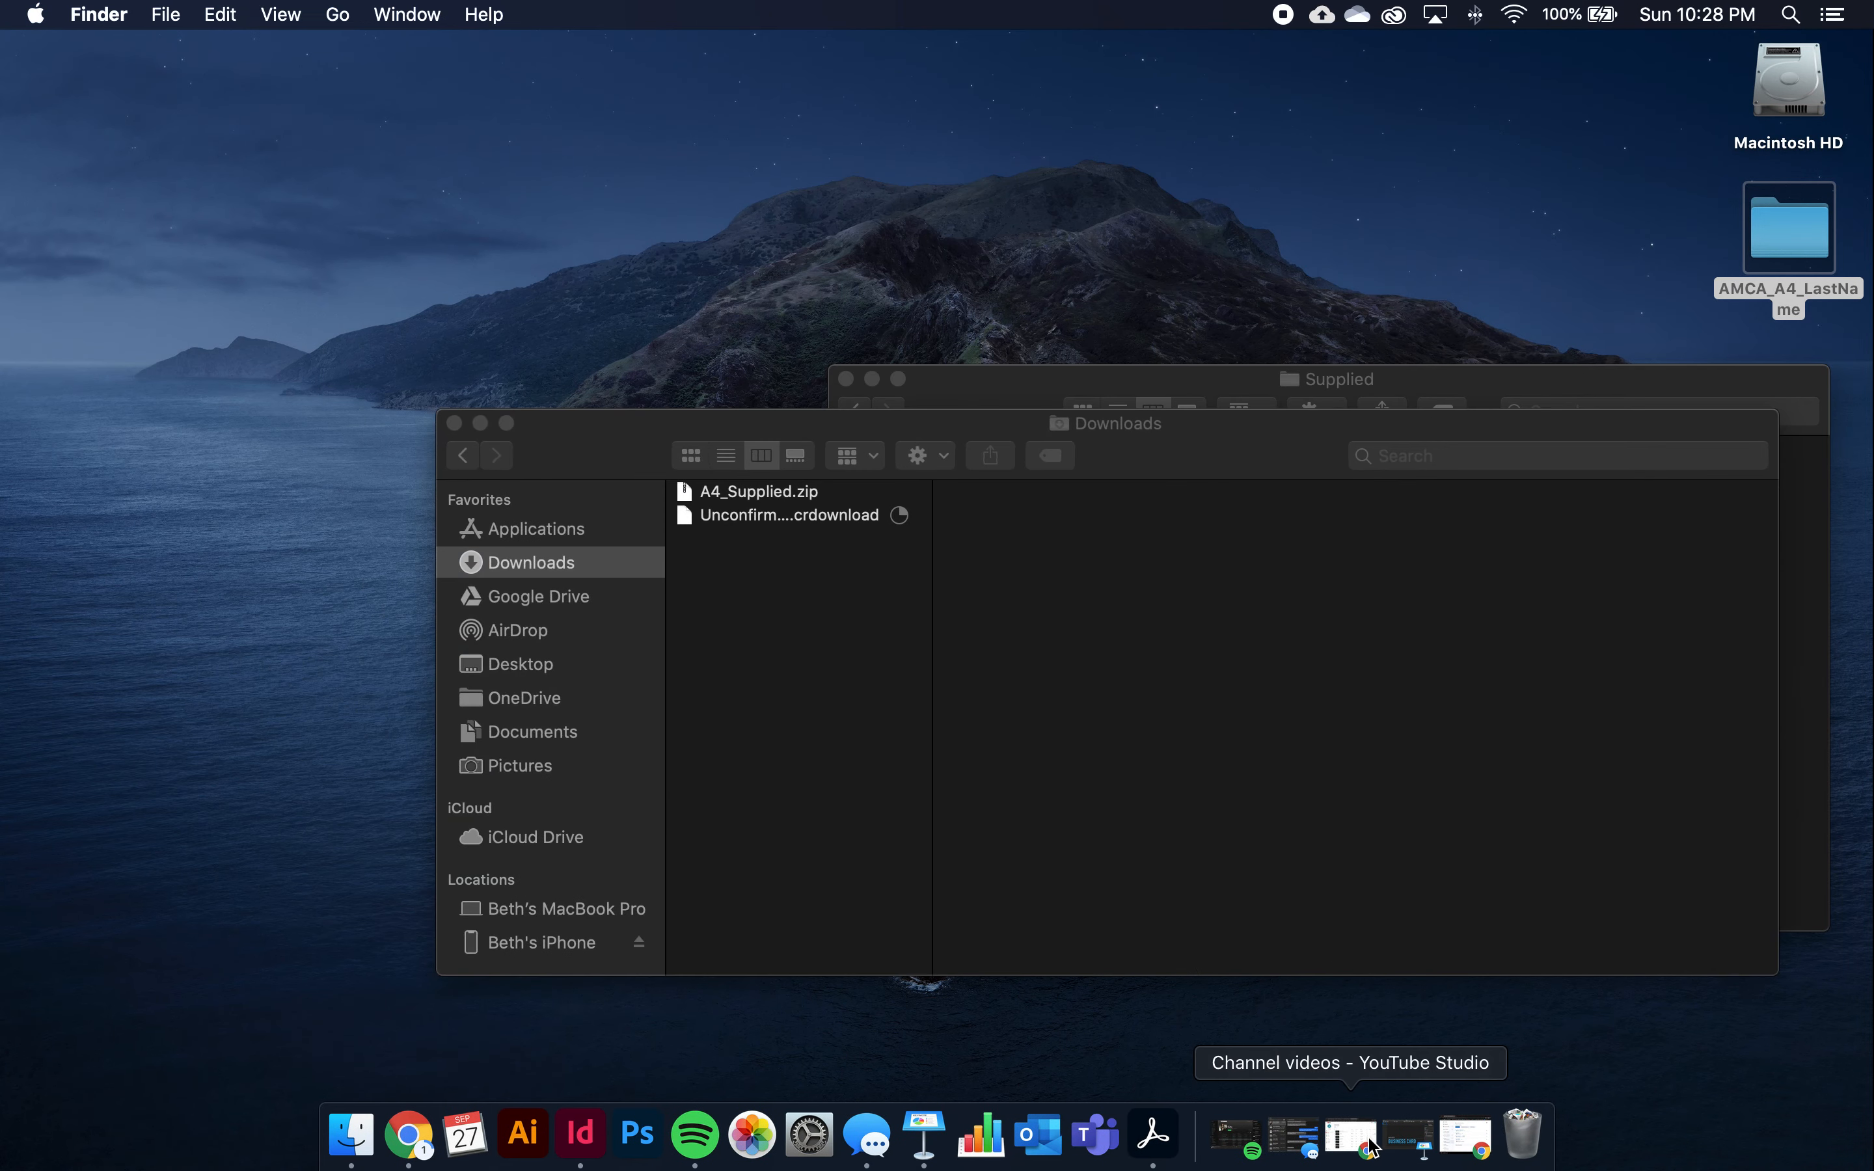
drag(561, 452, 205, 519)
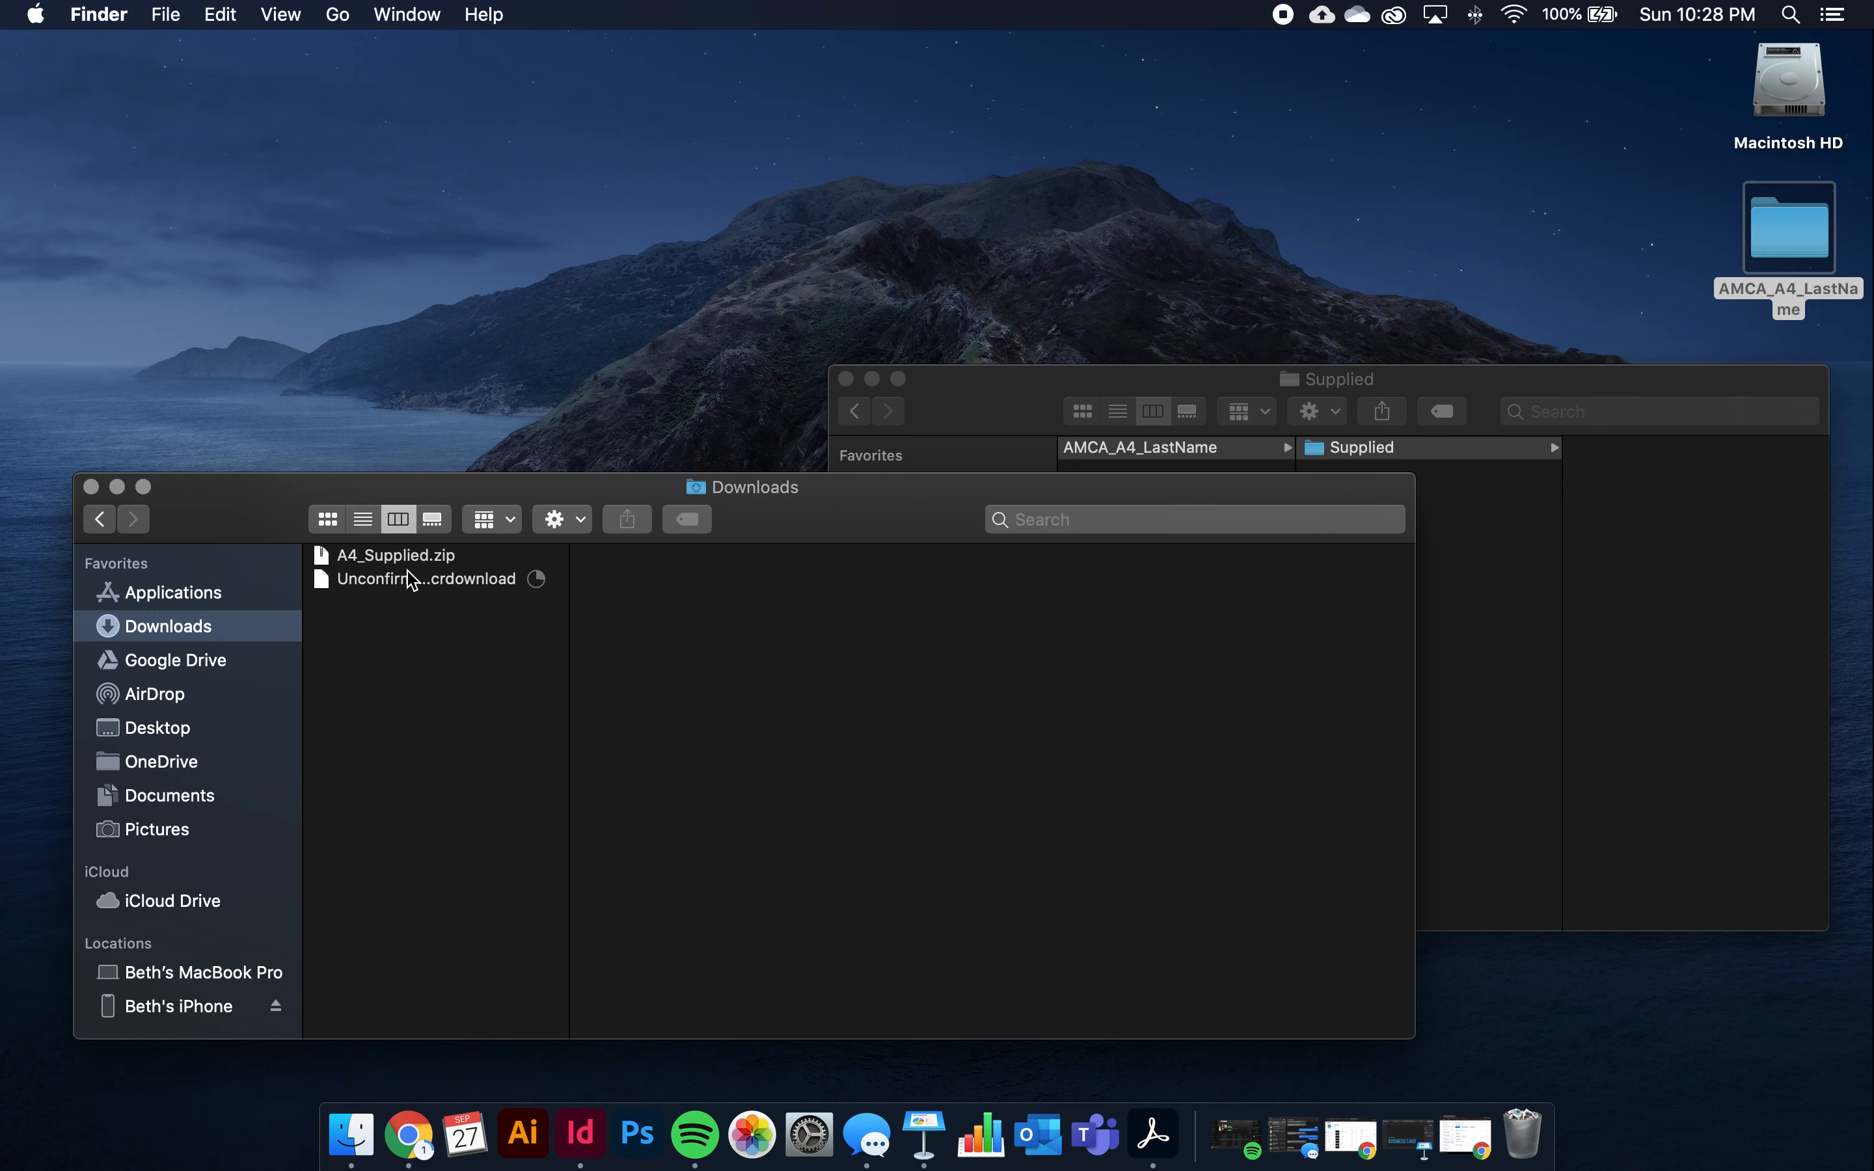
double_click(353, 557)
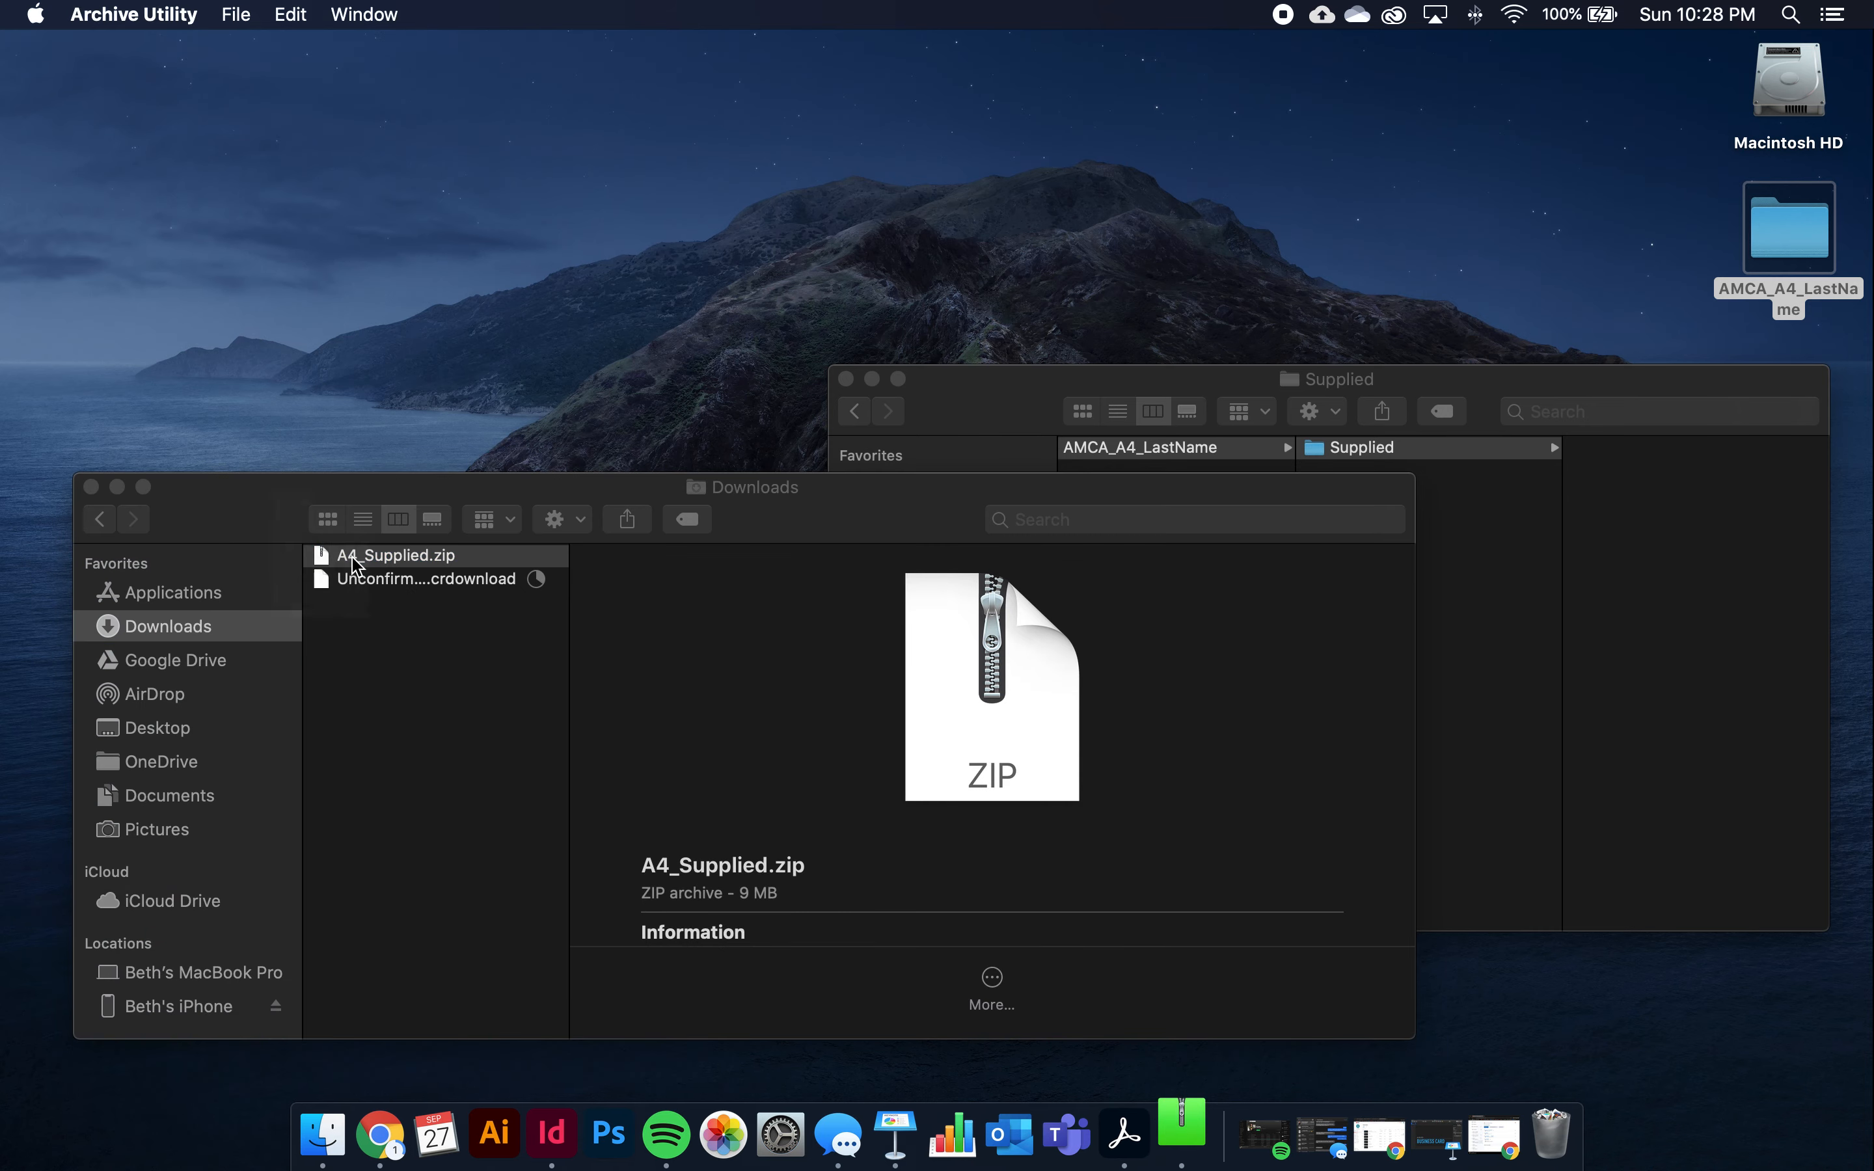
click(362, 556)
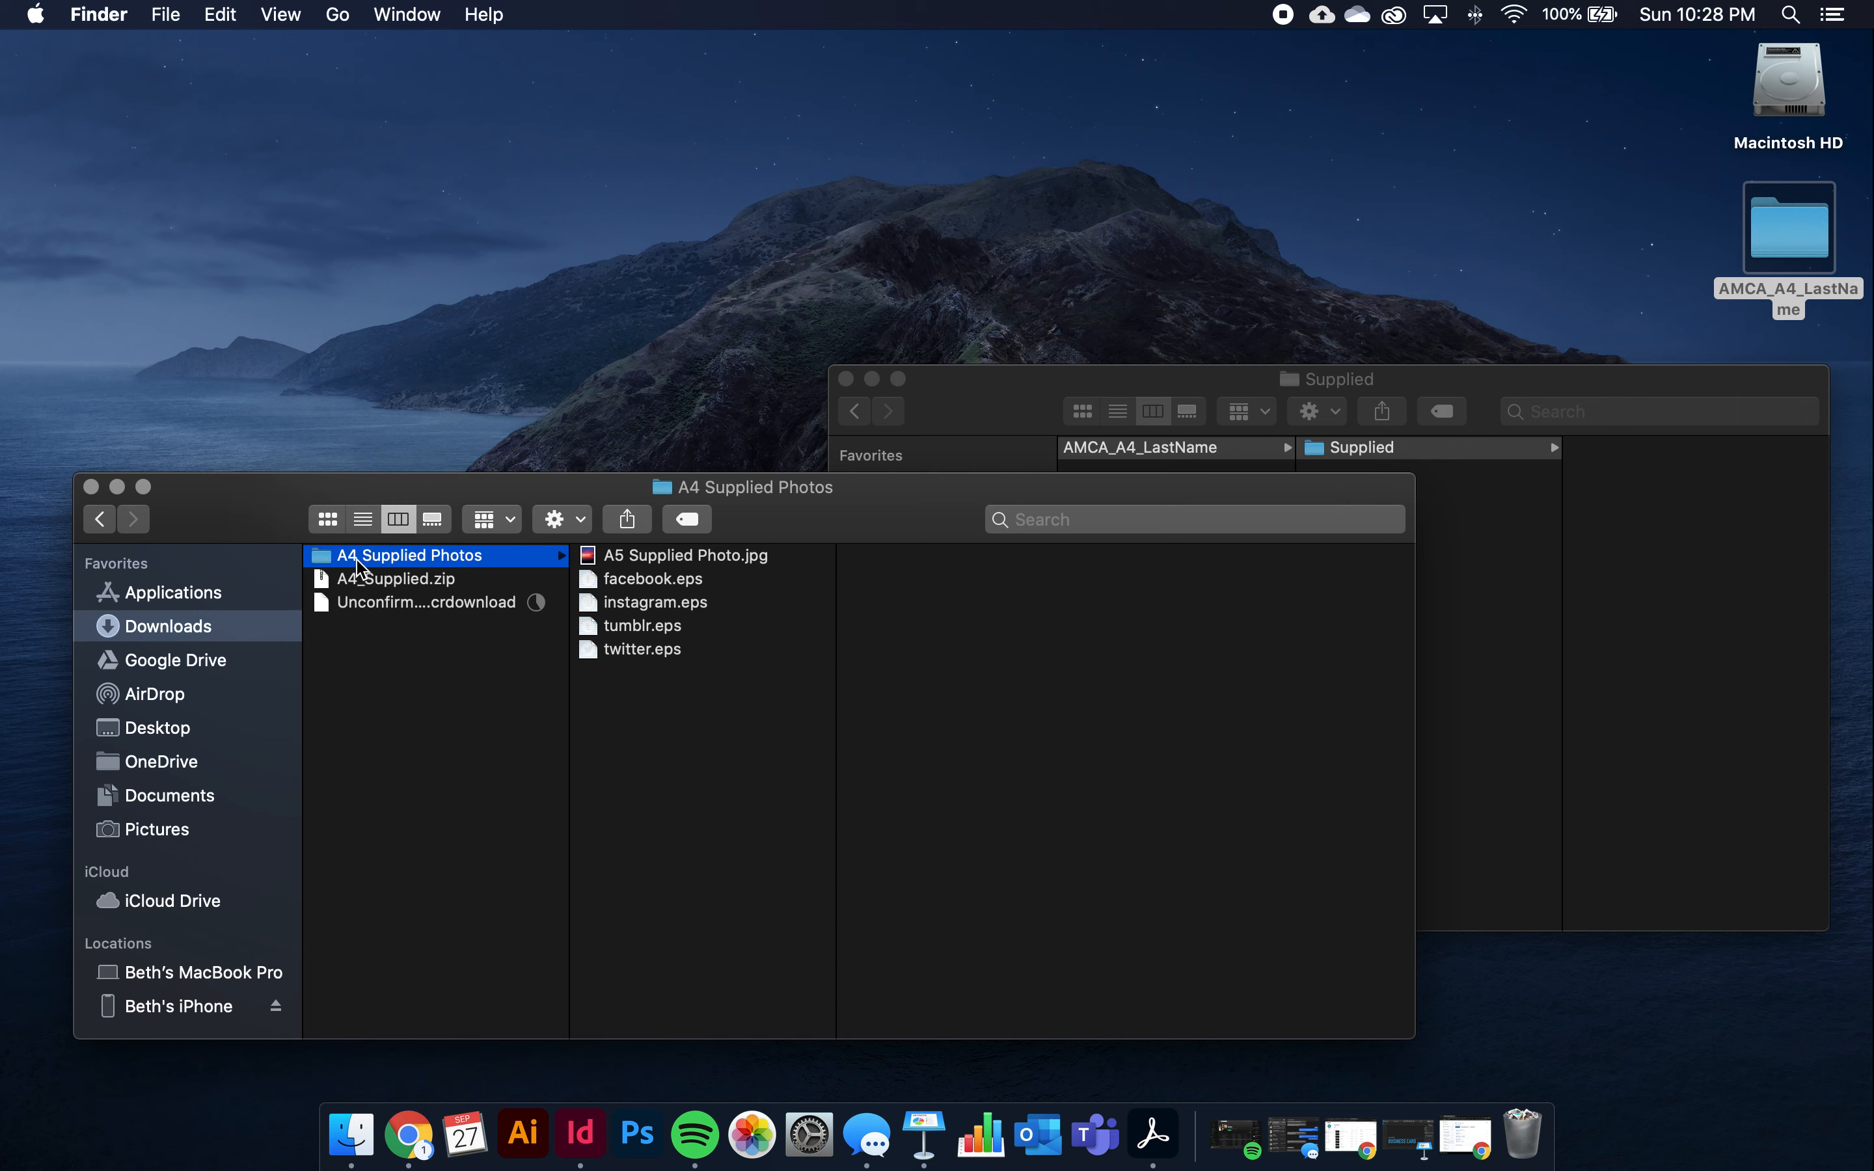
Move the A4 Supplied Photos folder into Supplied and close the Downloads window
drag(352, 565, 1602, 506)
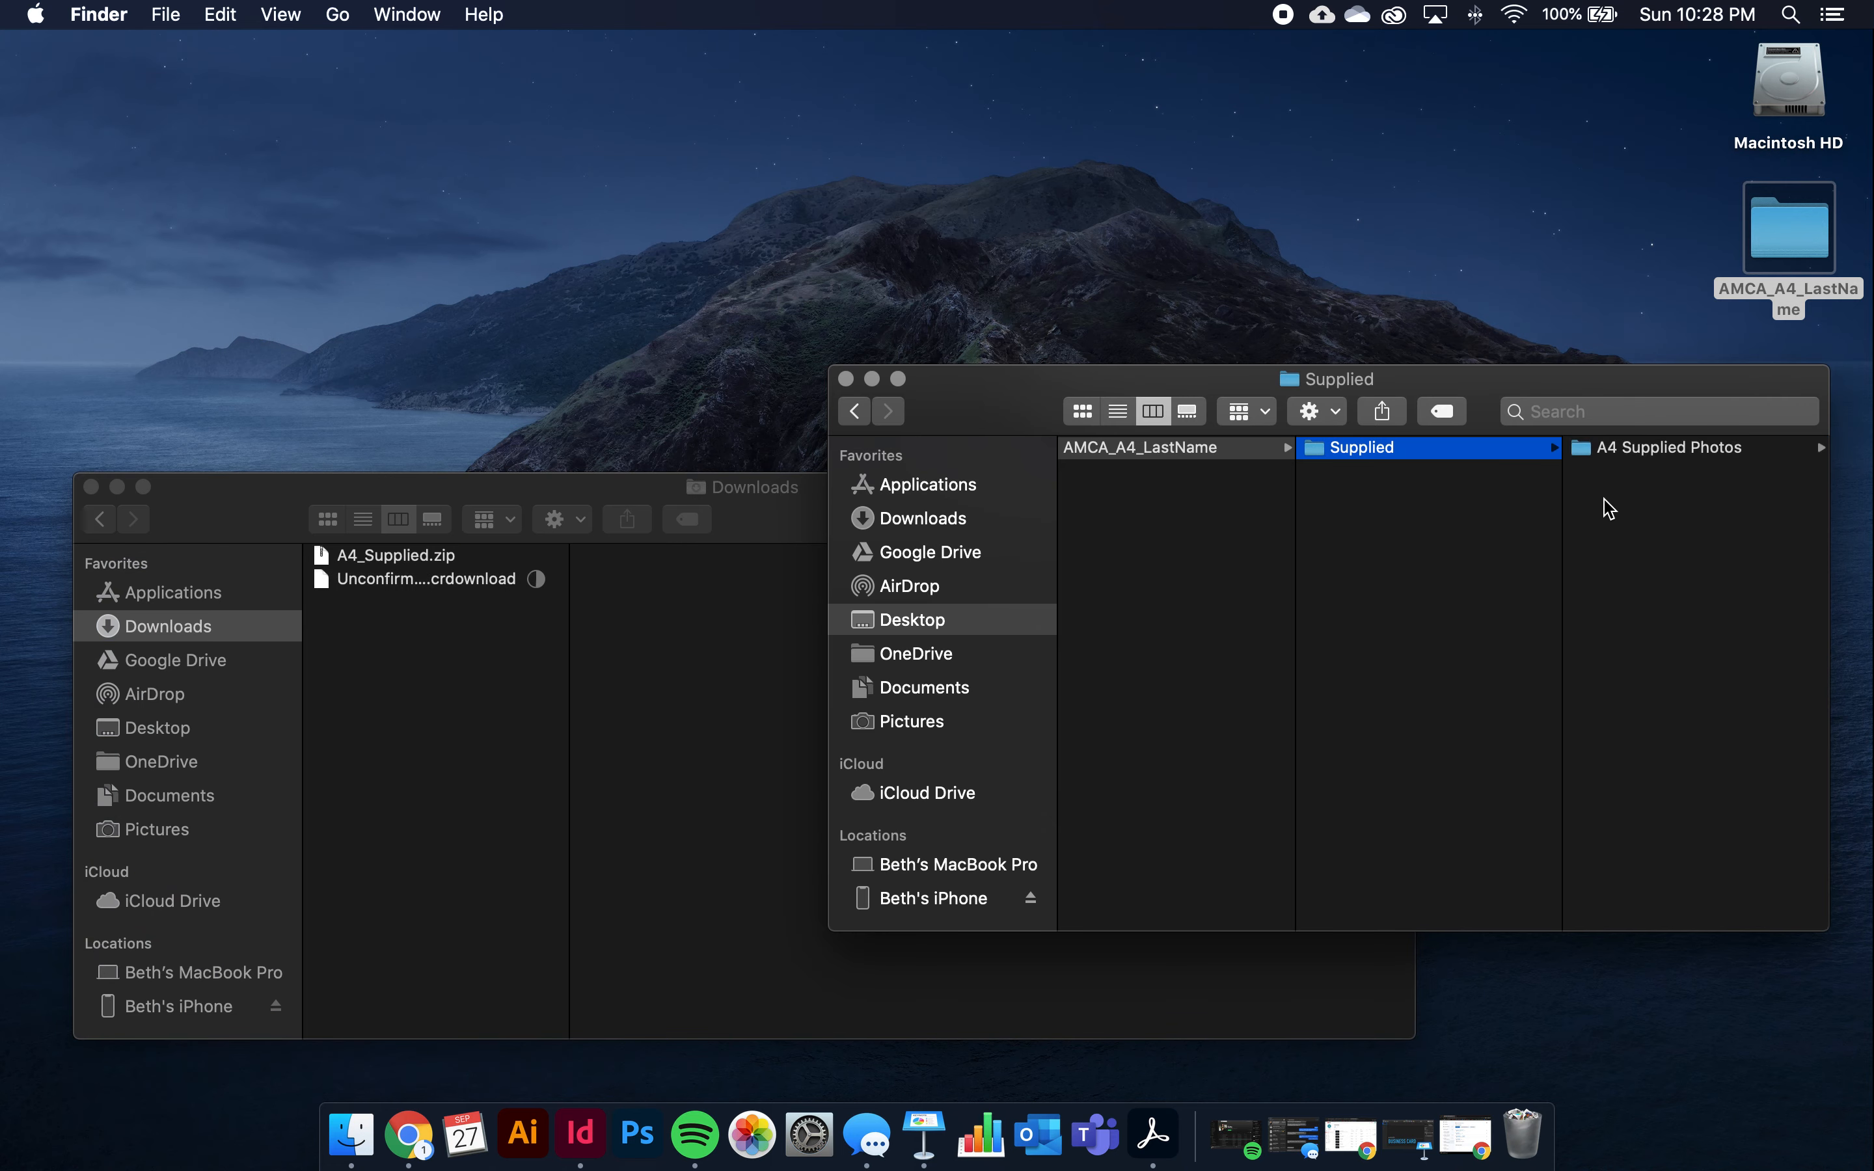
click(1601, 506)
click(90, 486)
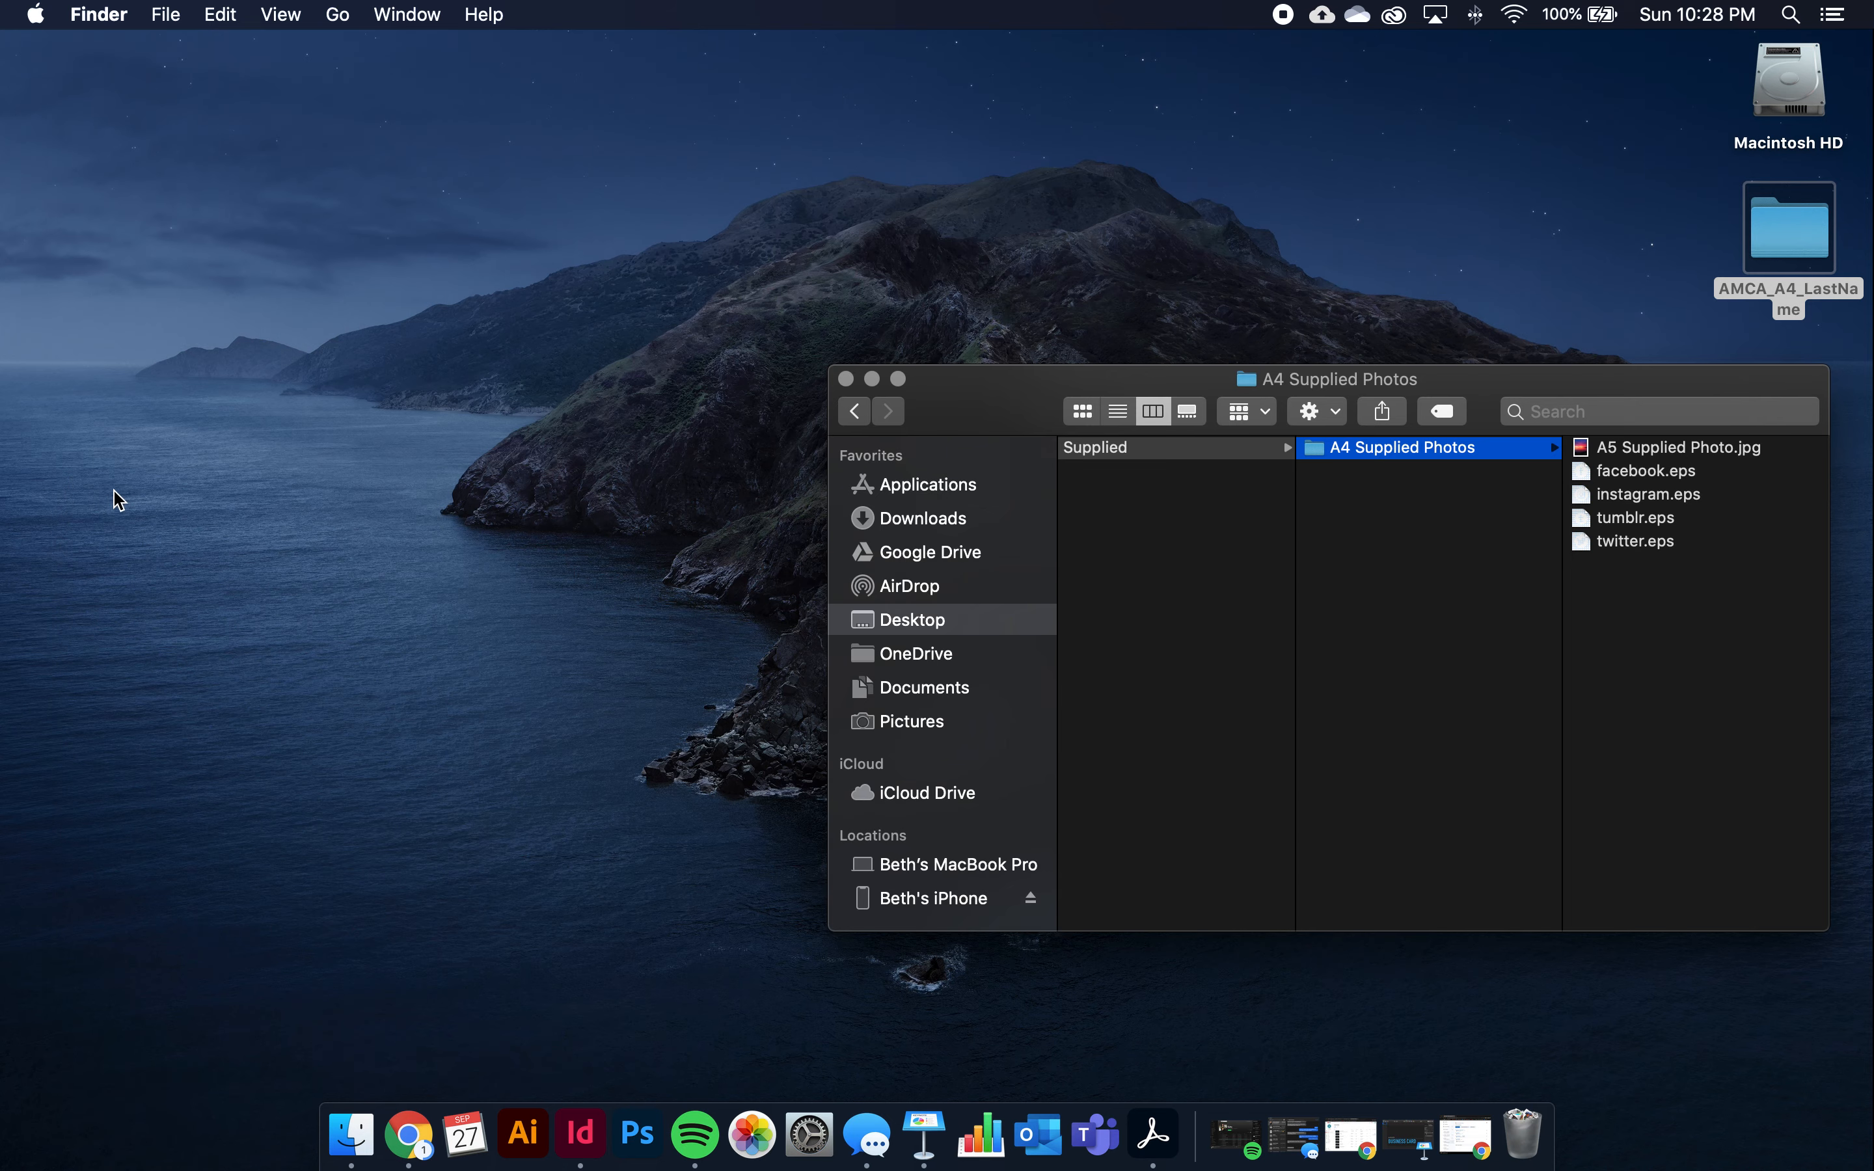
scroll(1404, 558, left, 2)
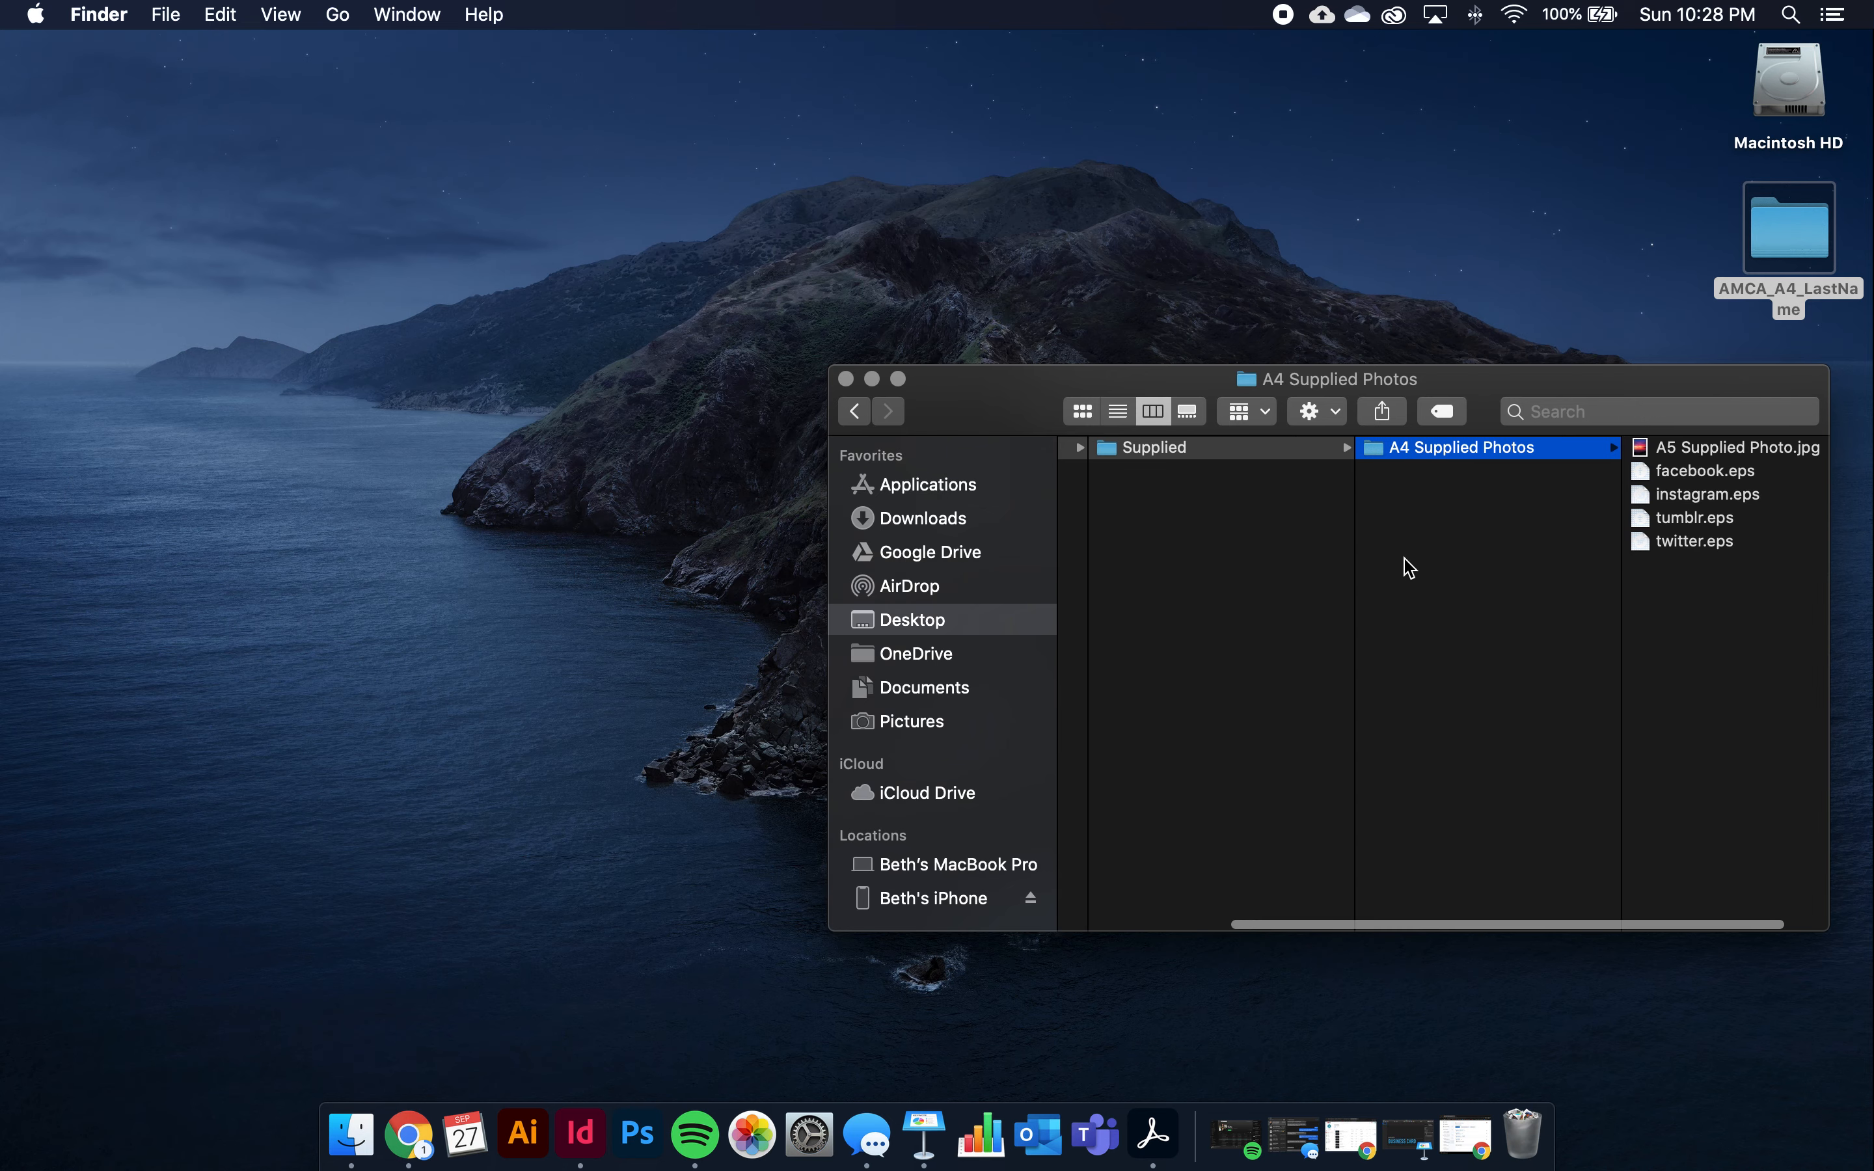
scroll(1325, 477, left, 5)
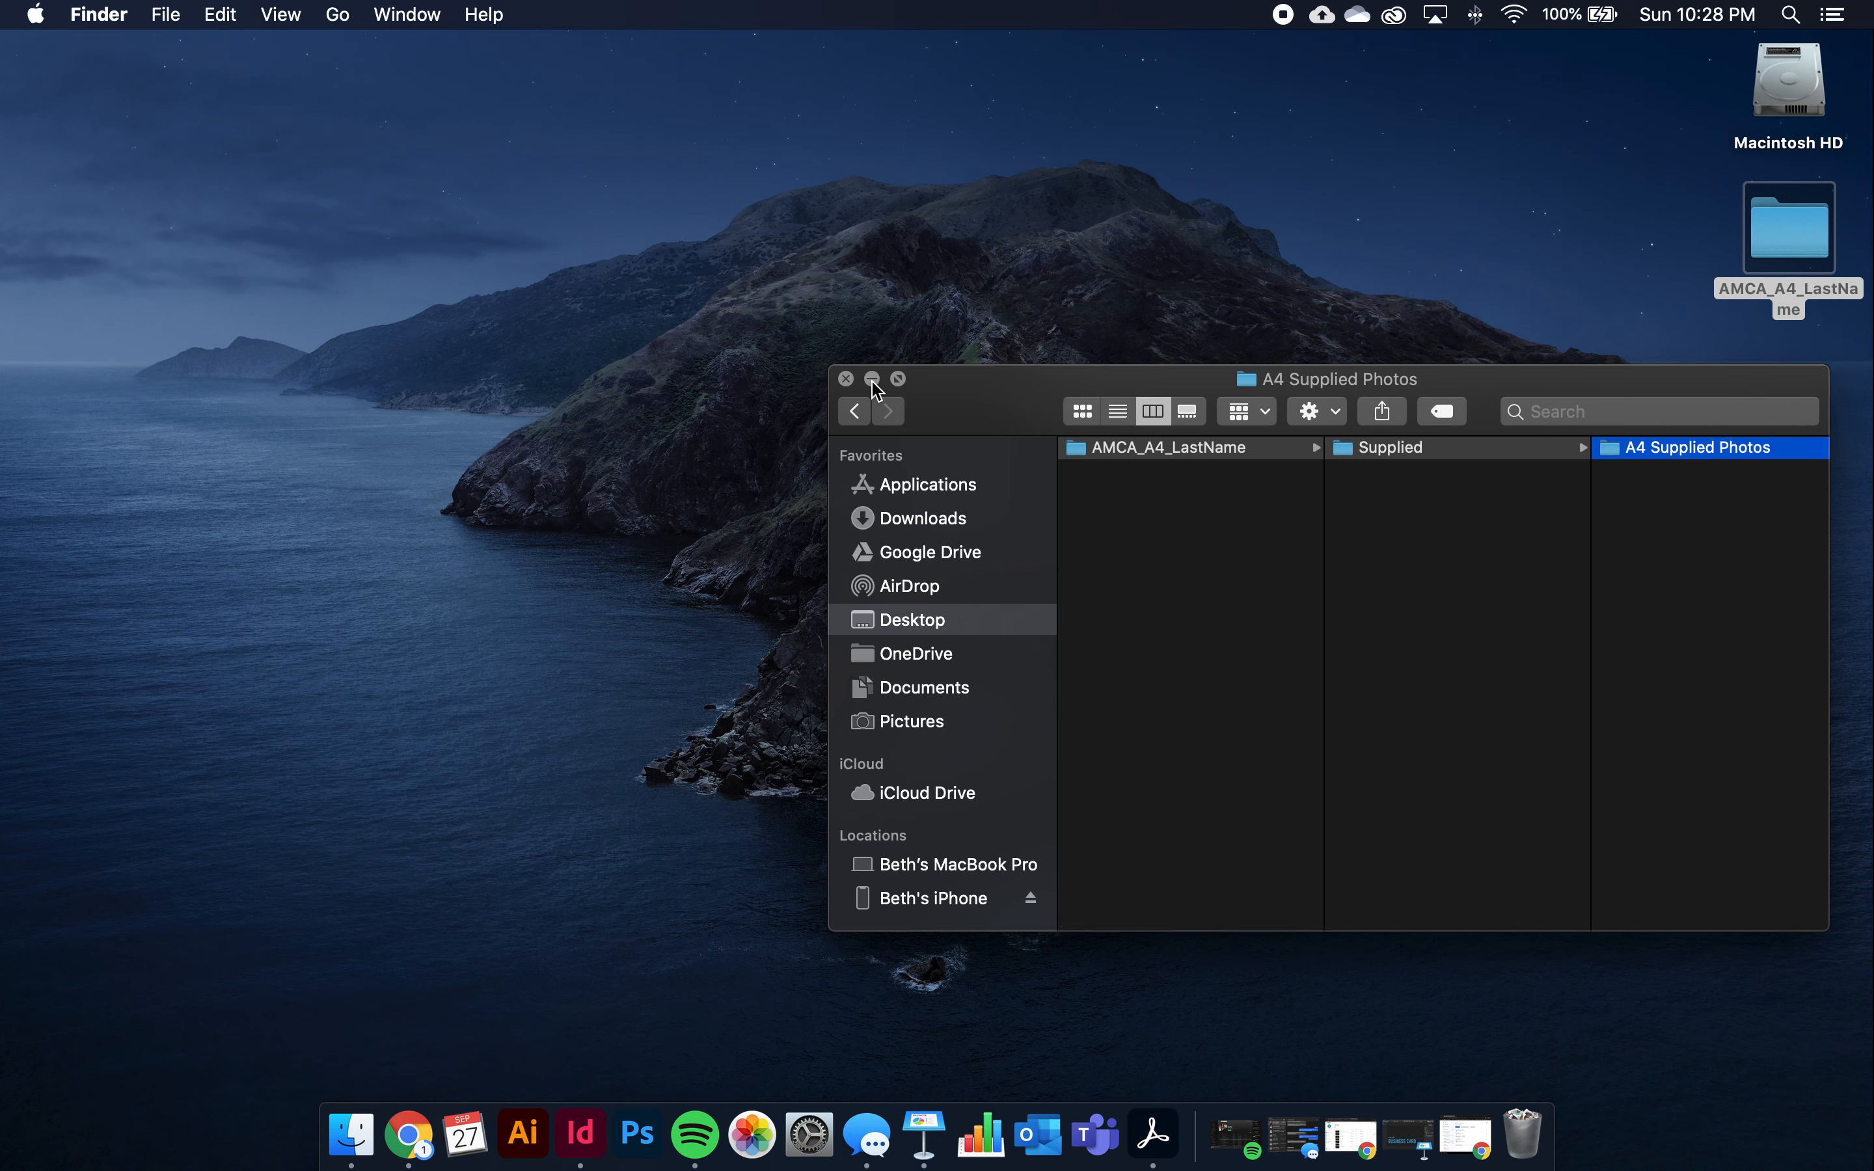
Close Finder, switch to InDesign, widen its Home window, and begin a new document
click(847, 380)
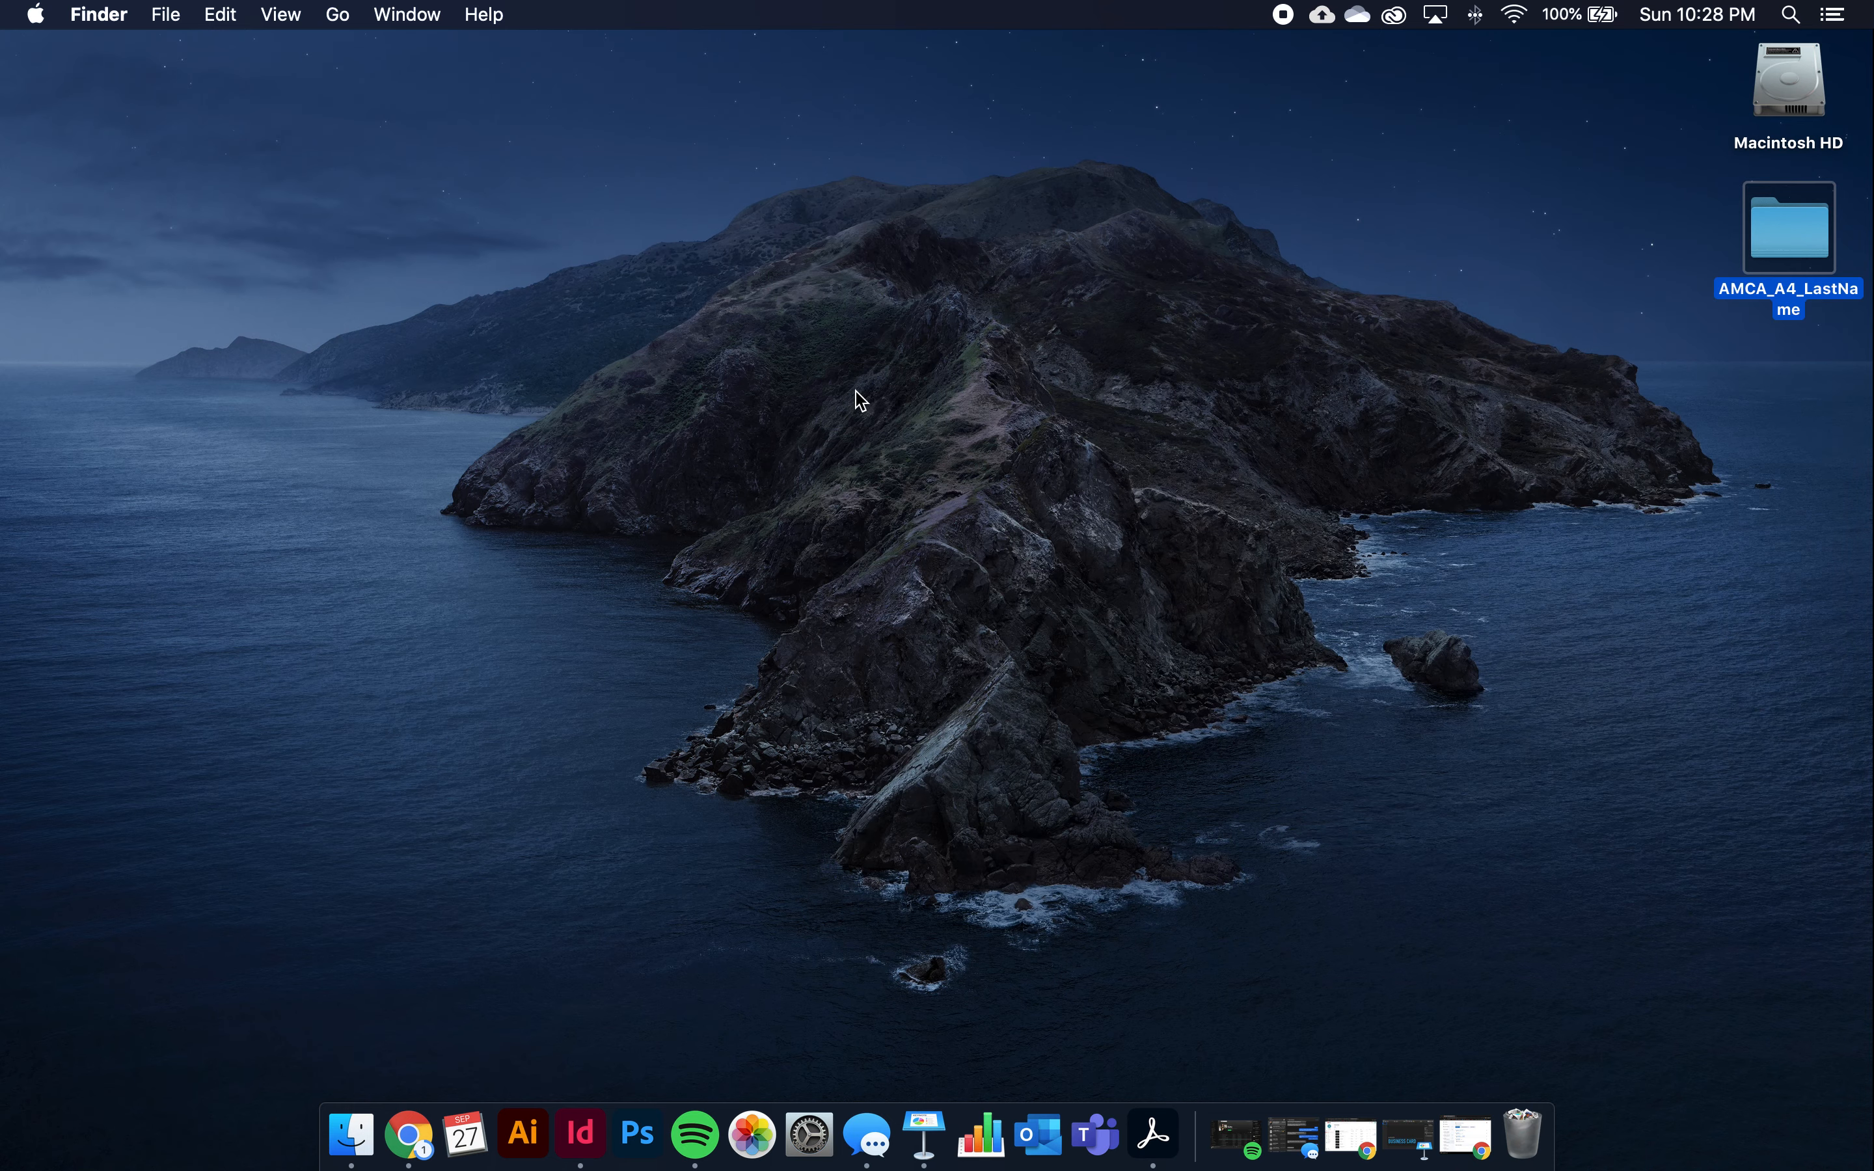
click(582, 1134)
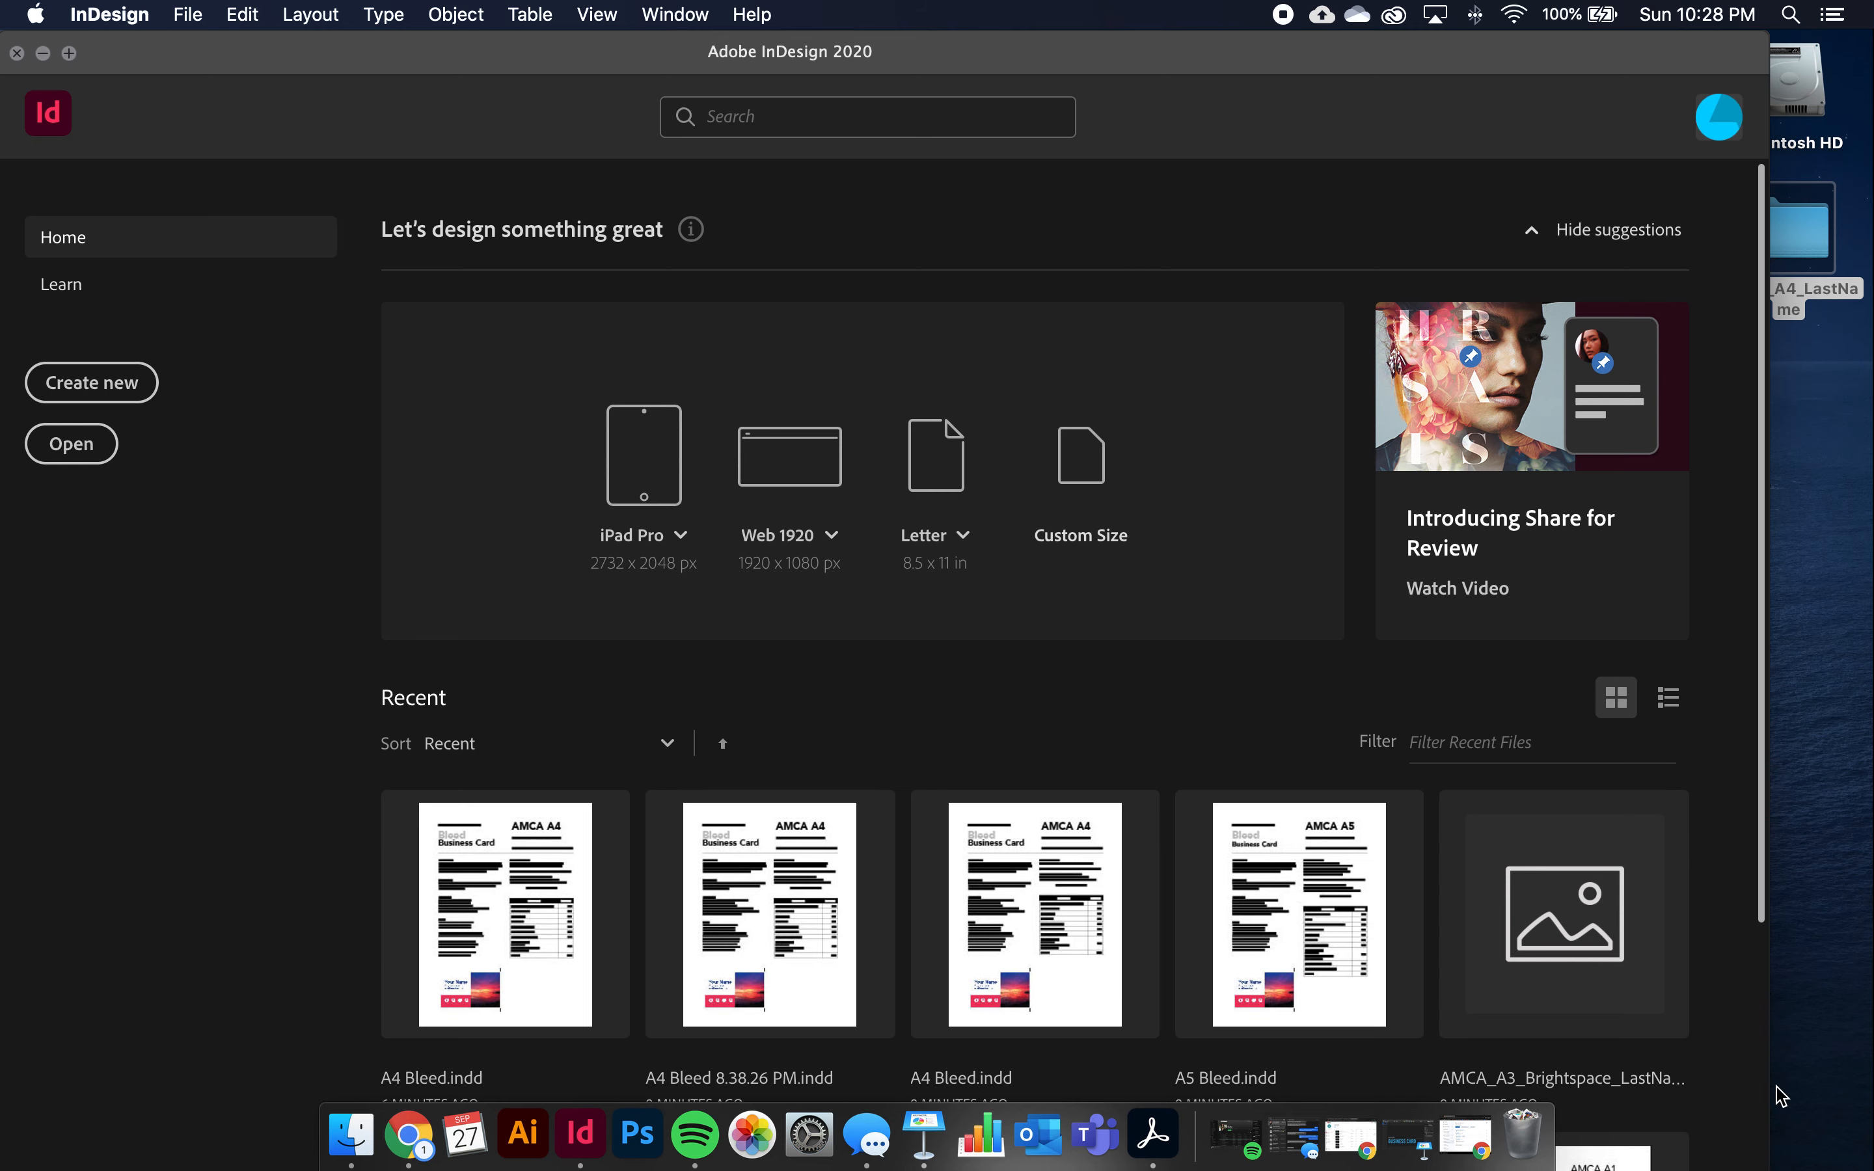
click(69, 52)
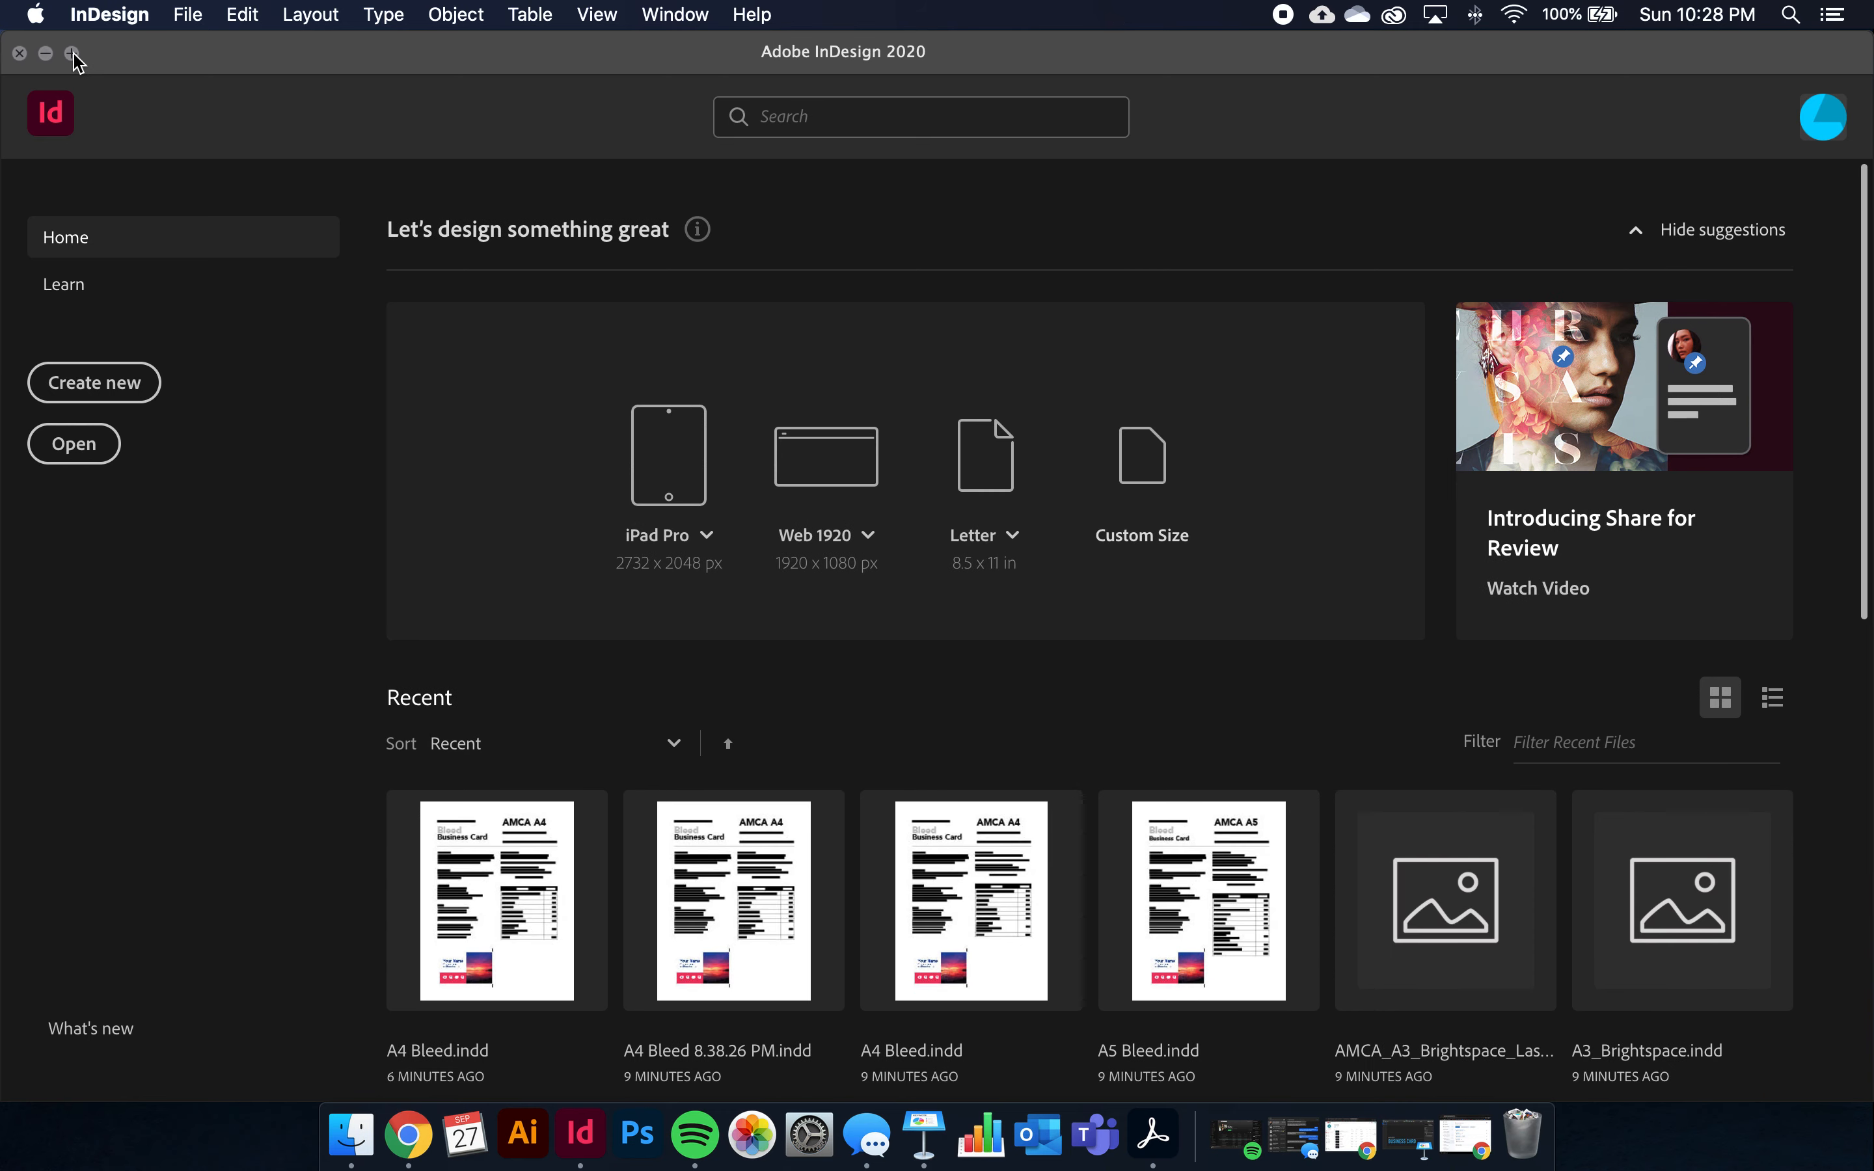
click(142, 390)
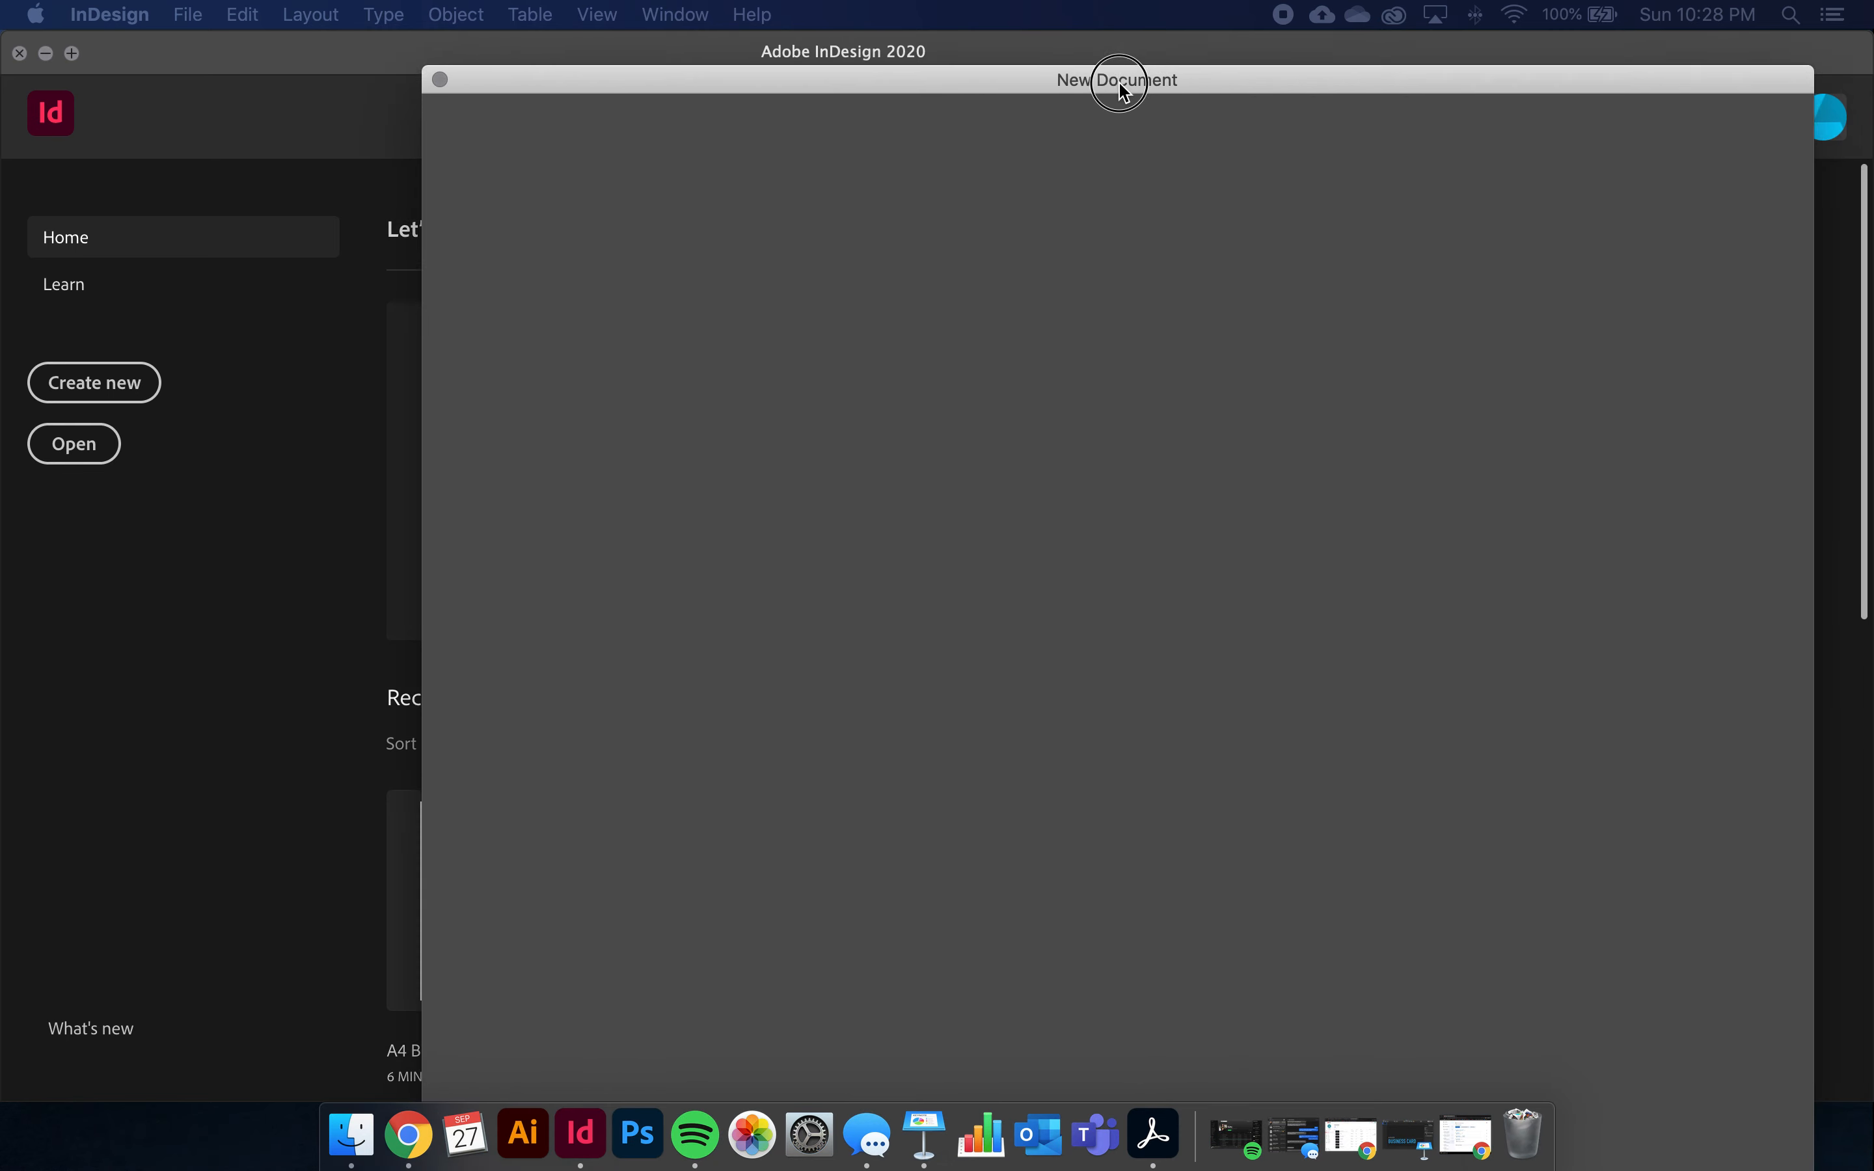
Reposition the New Document dialog and name the document AMCA_A4_Bleed_LastName
drag(1120, 77, 982, 42)
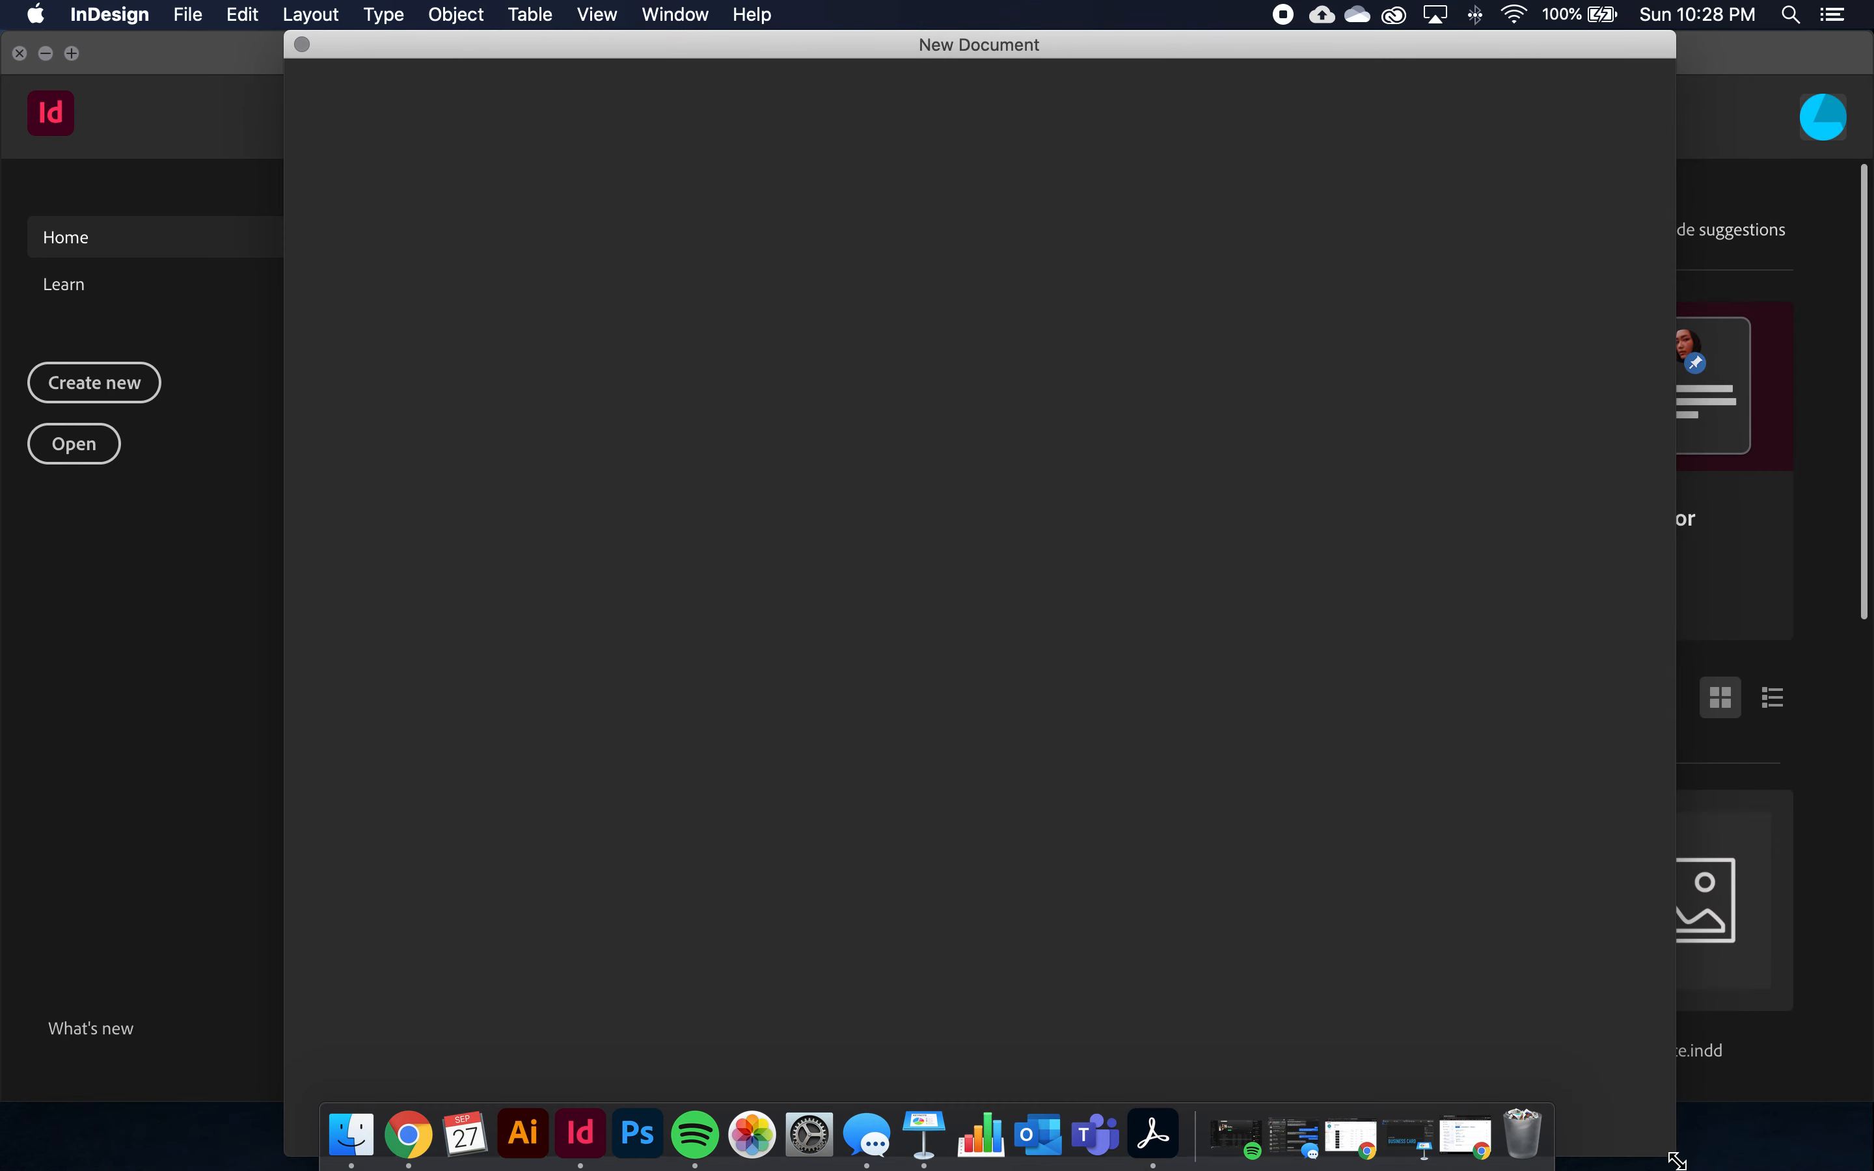
drag(1677, 1158, 1463, 828)
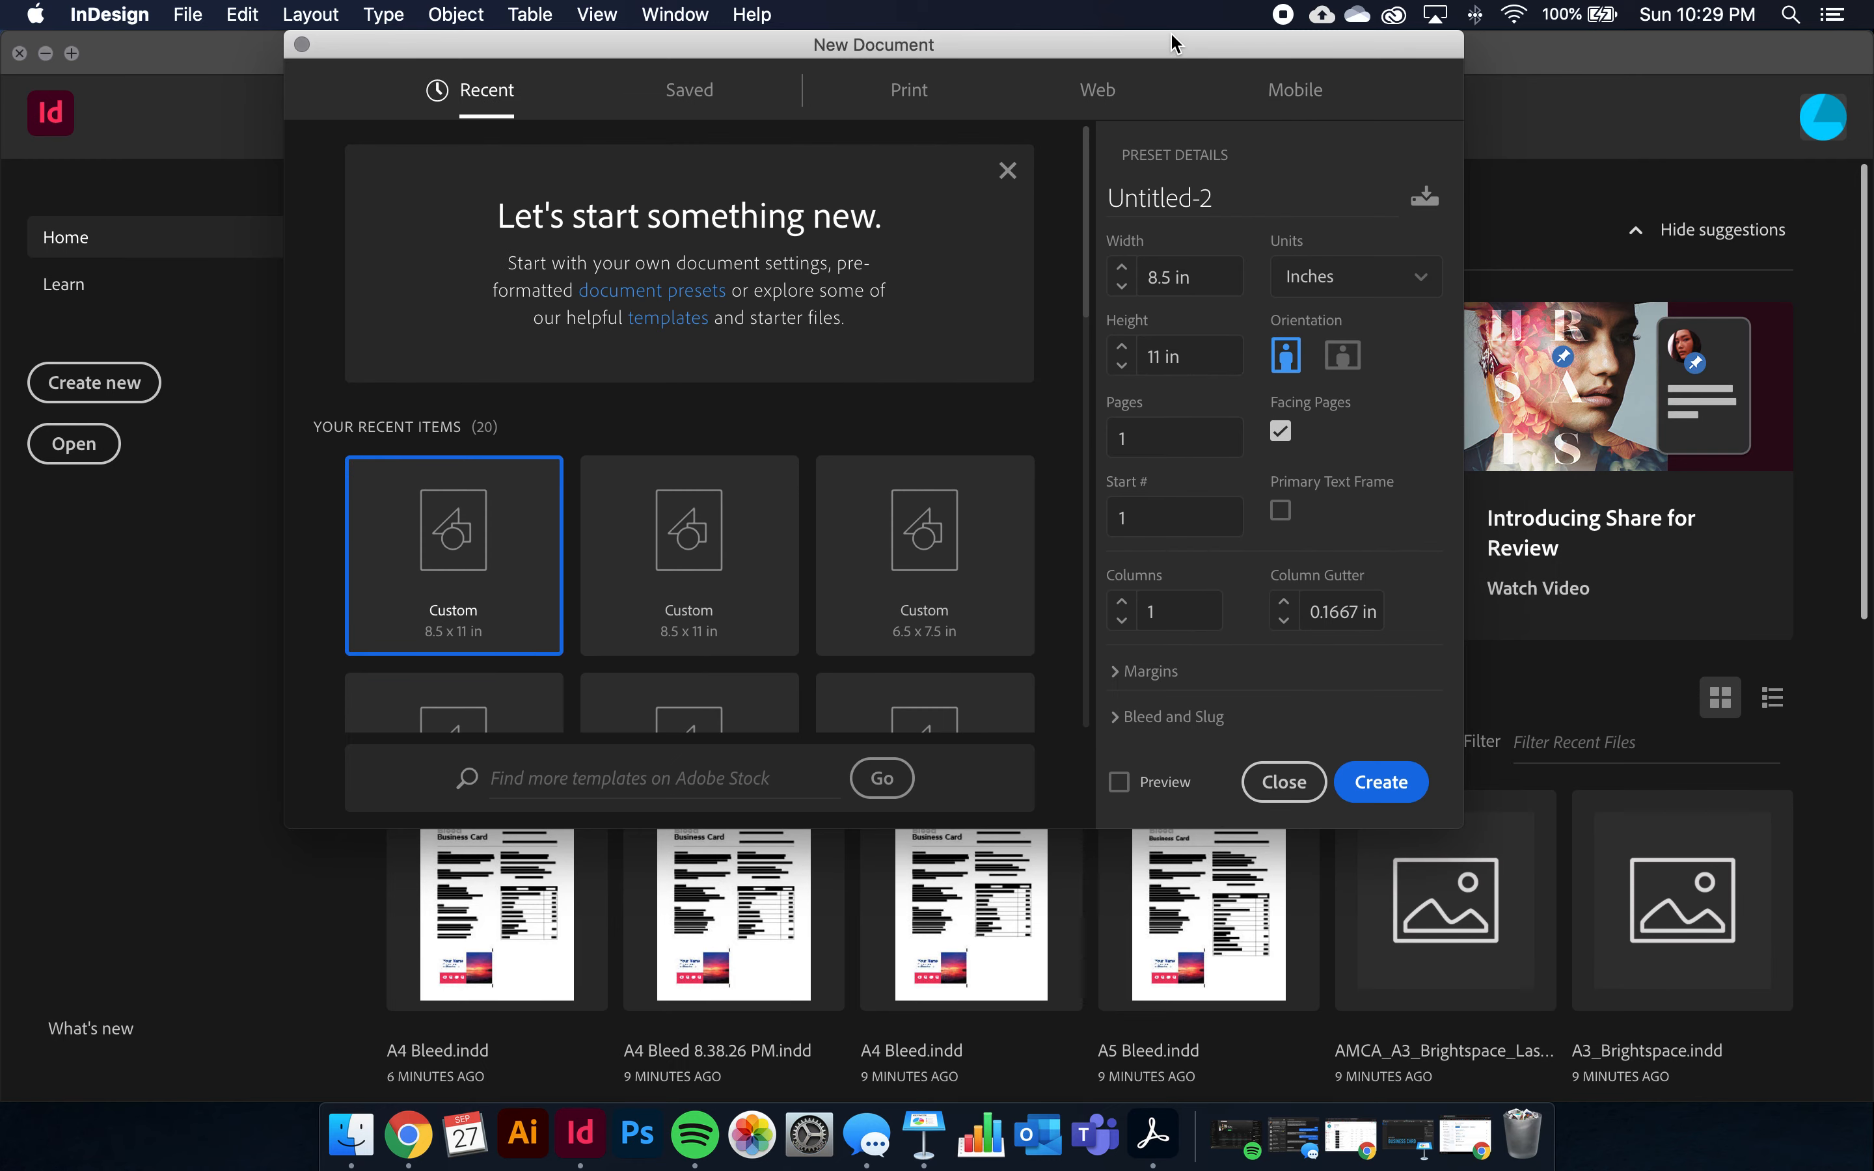
drag(1173, 42, 1192, 204)
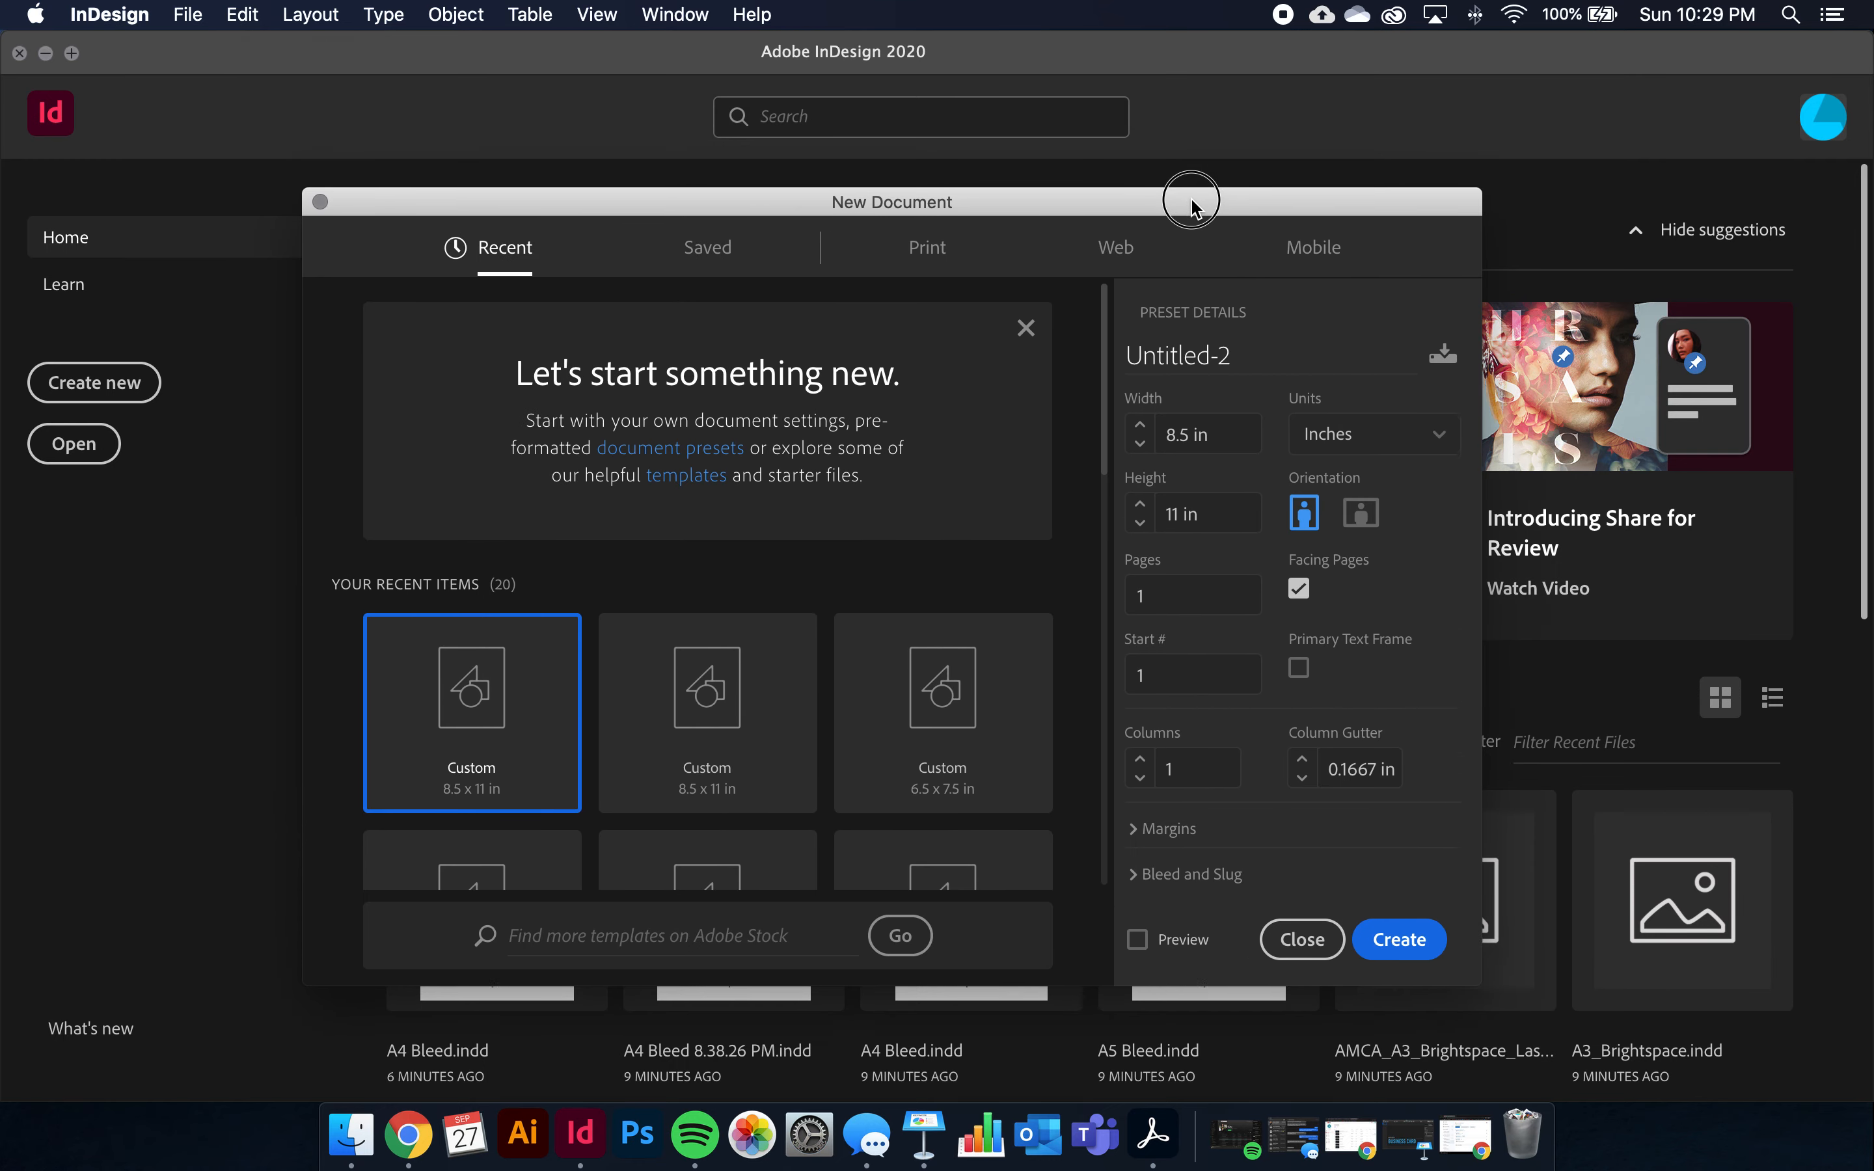
triple_click(1235, 358)
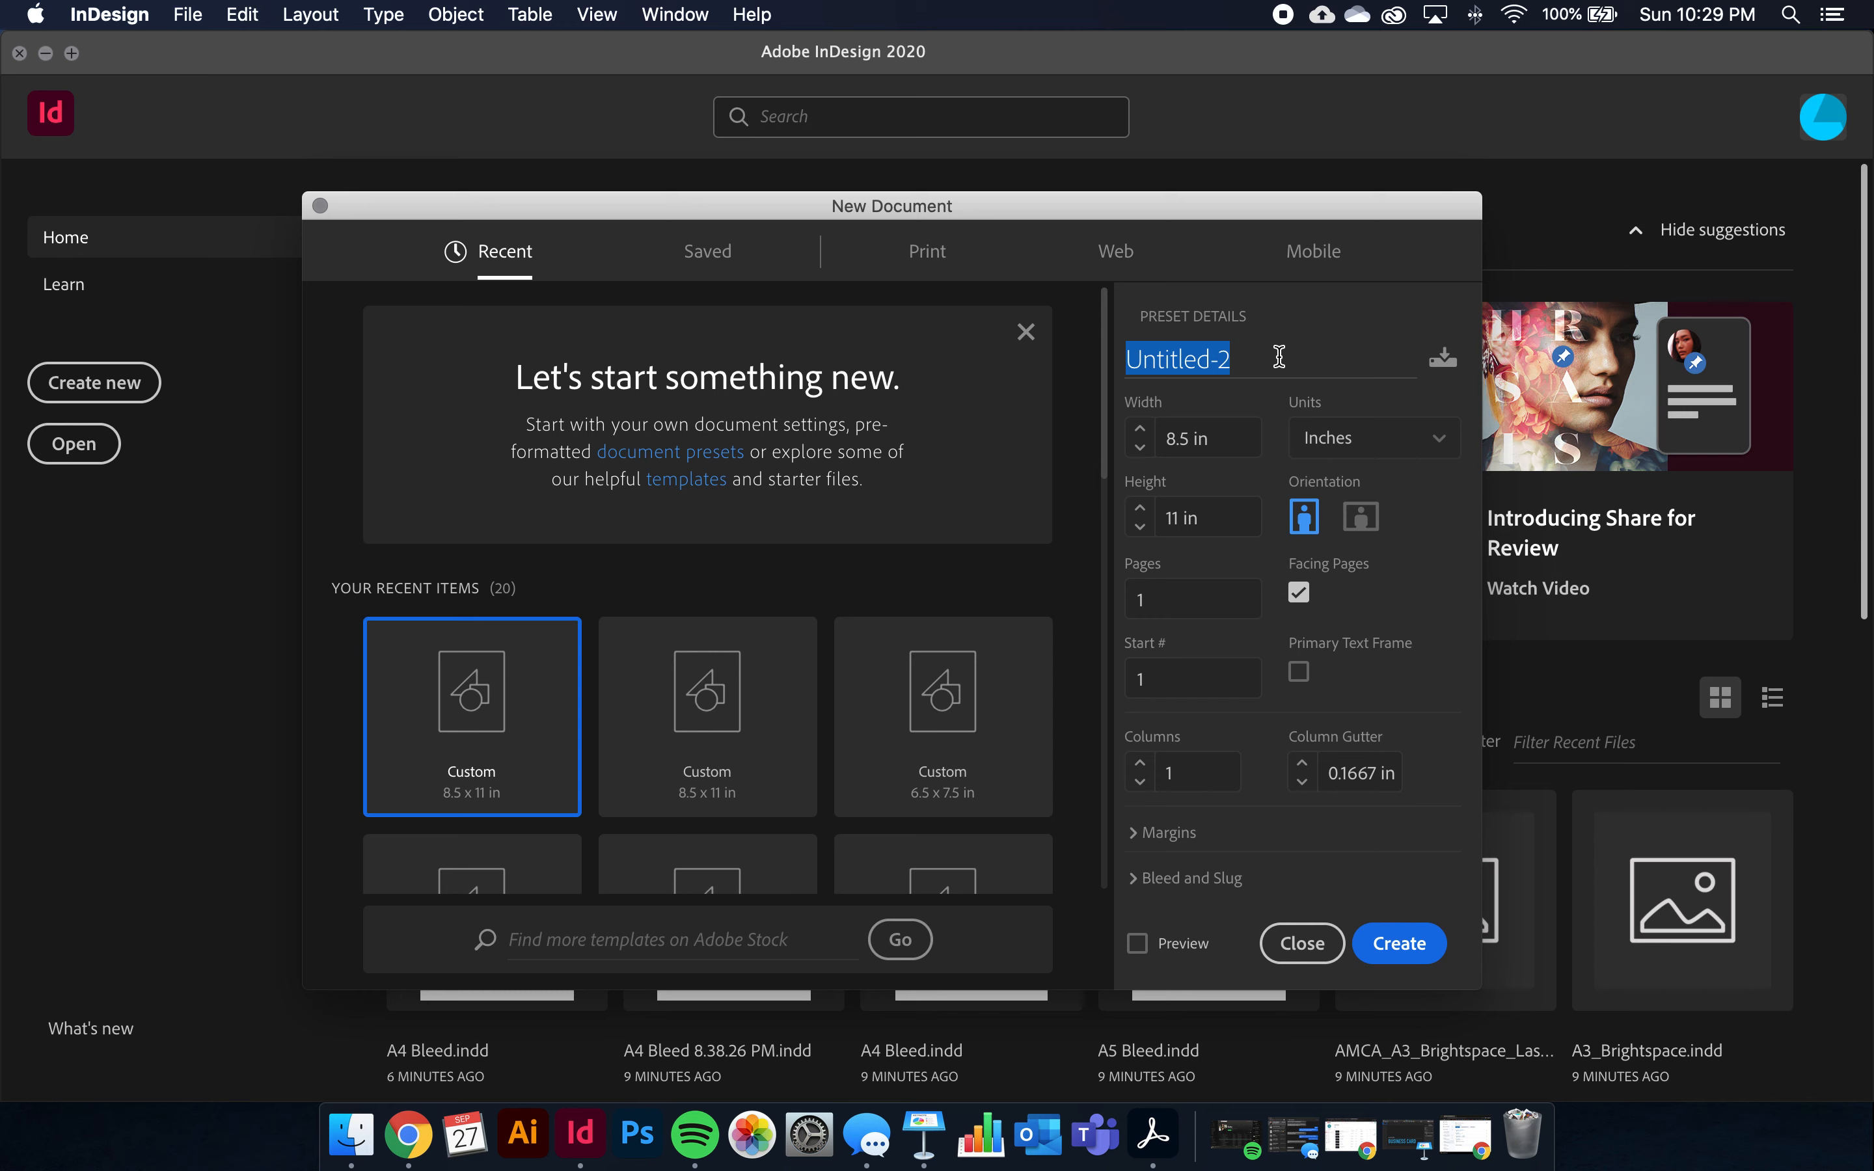
text(AMCA_A4_Bleed_La)
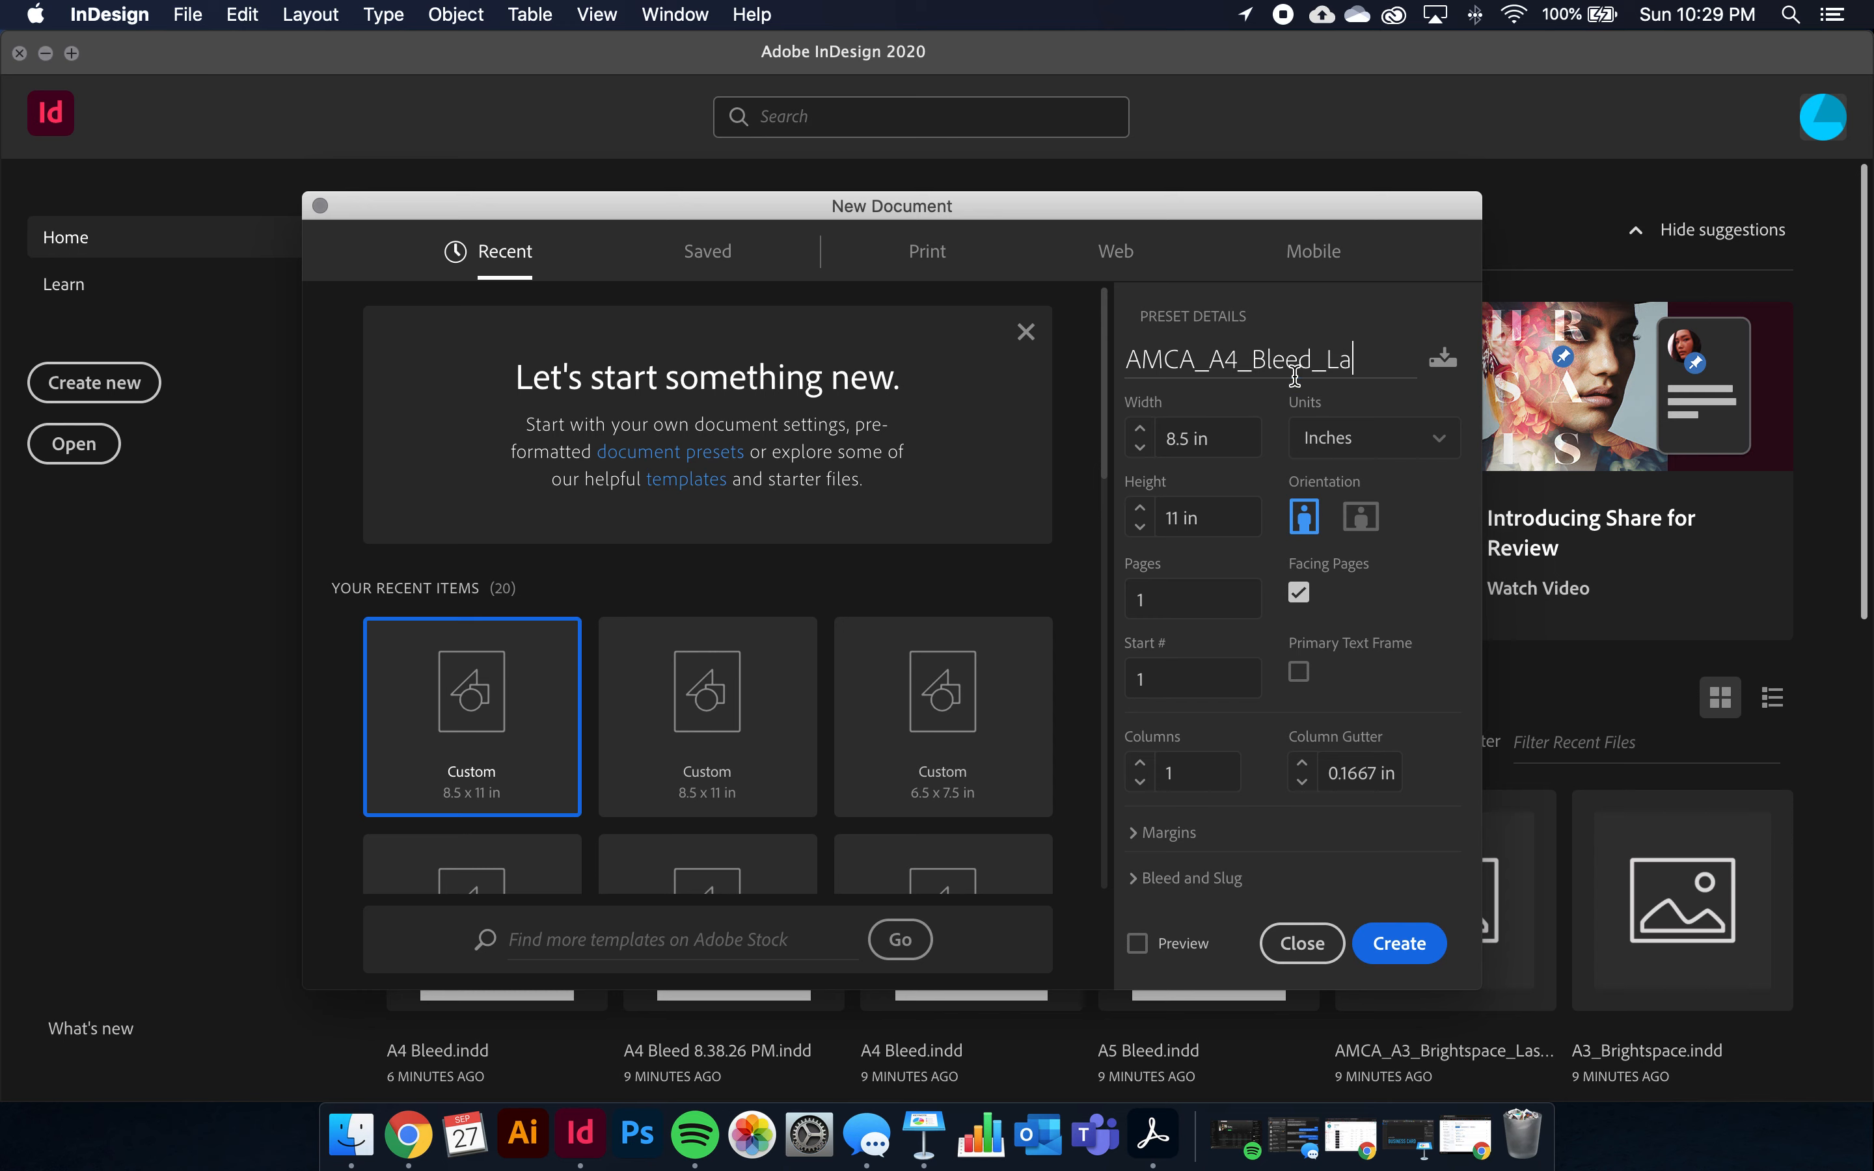
text(me)
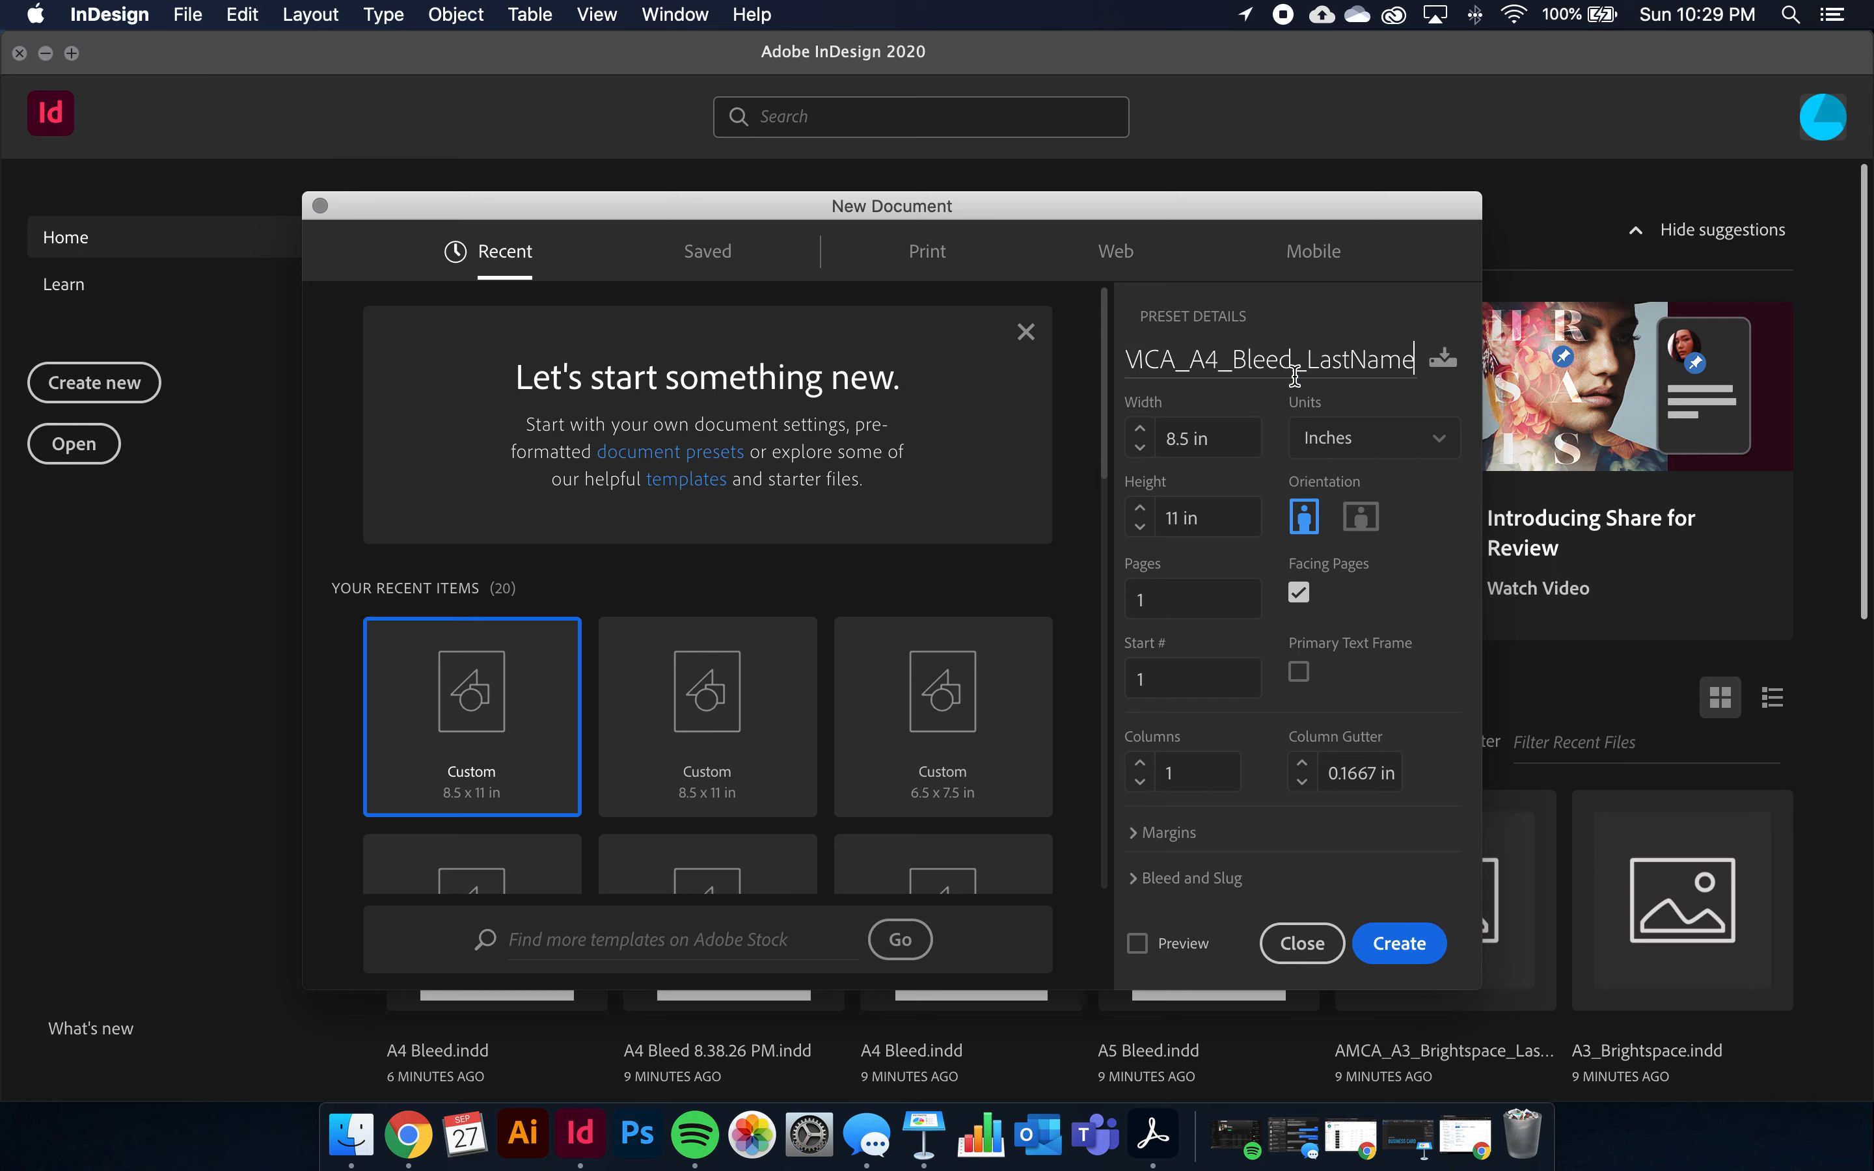
Set the page size to 3.5 in wide by 2 in high and turn off Facing Pages
click(1214, 440)
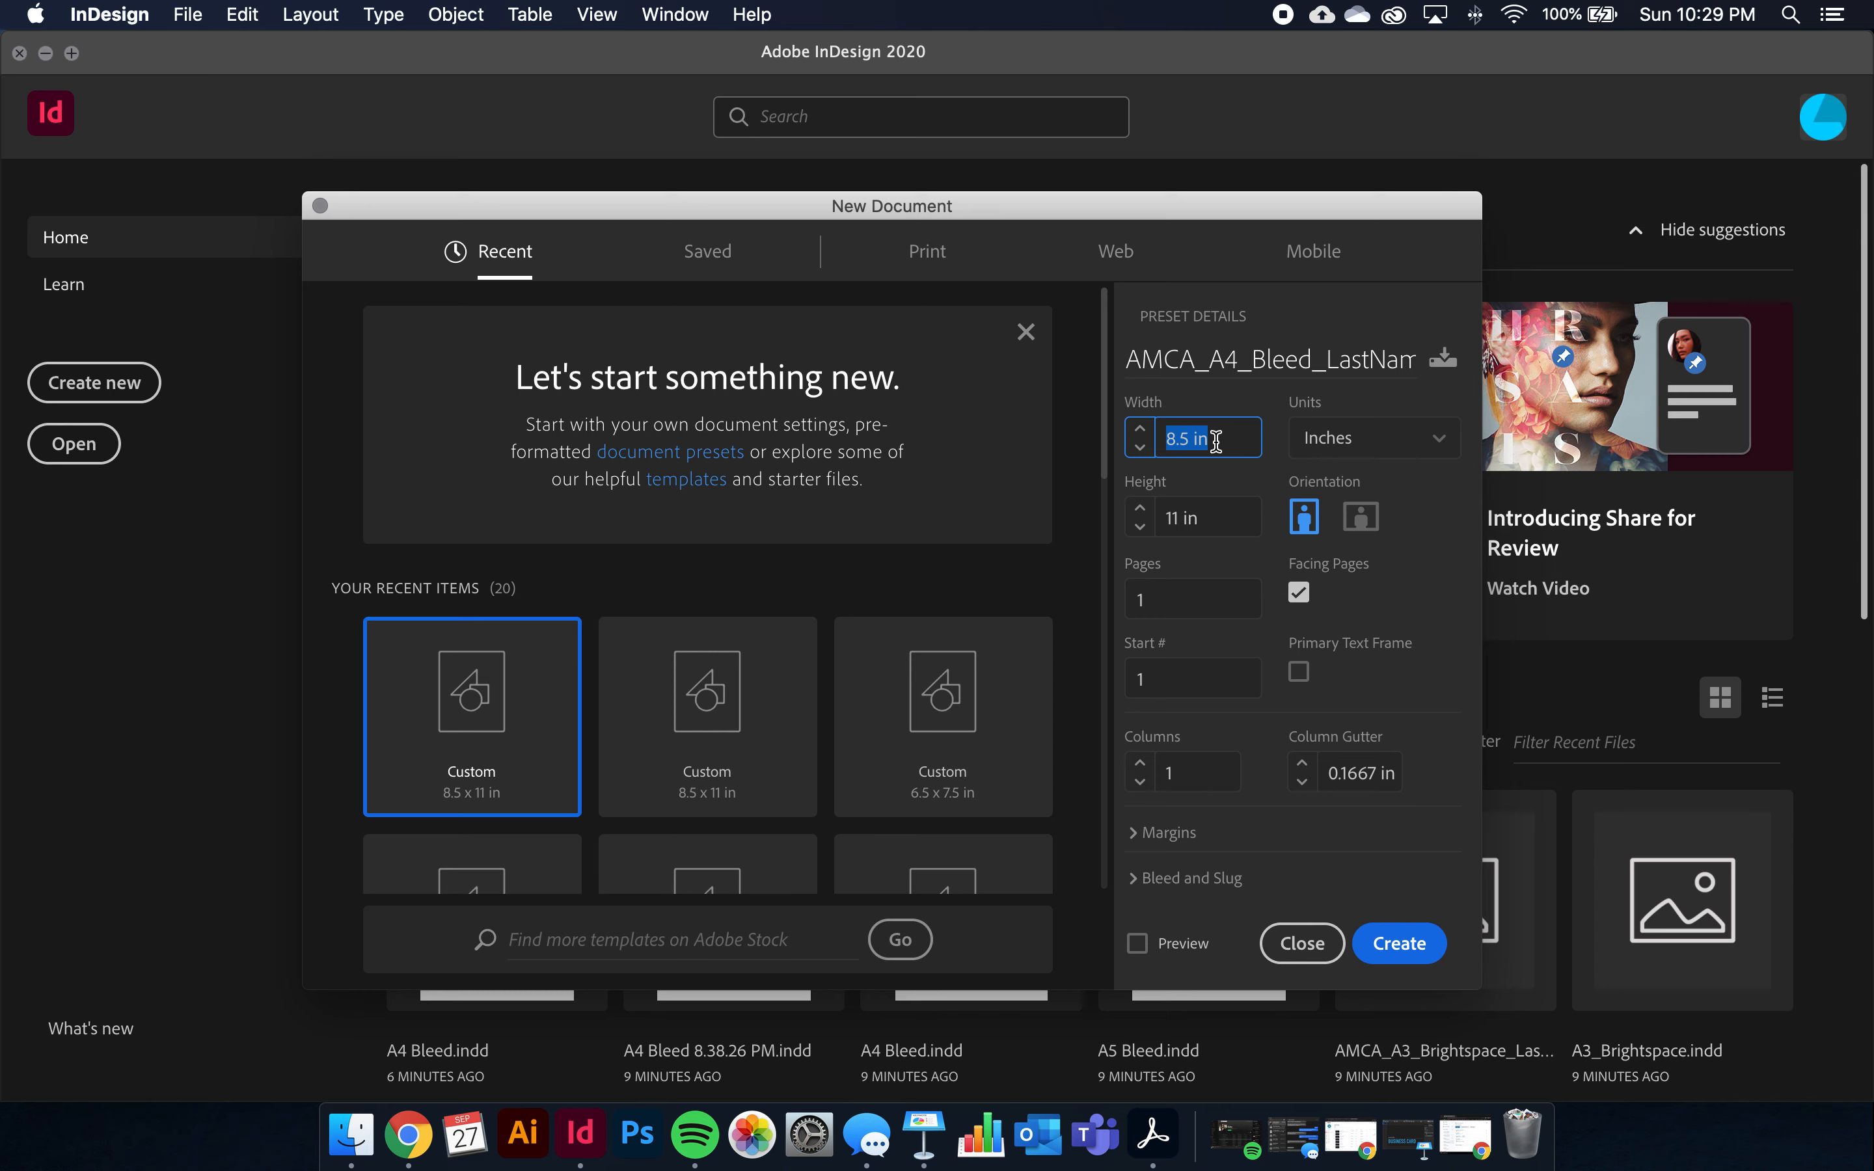
text(3.5)
key(Tab)
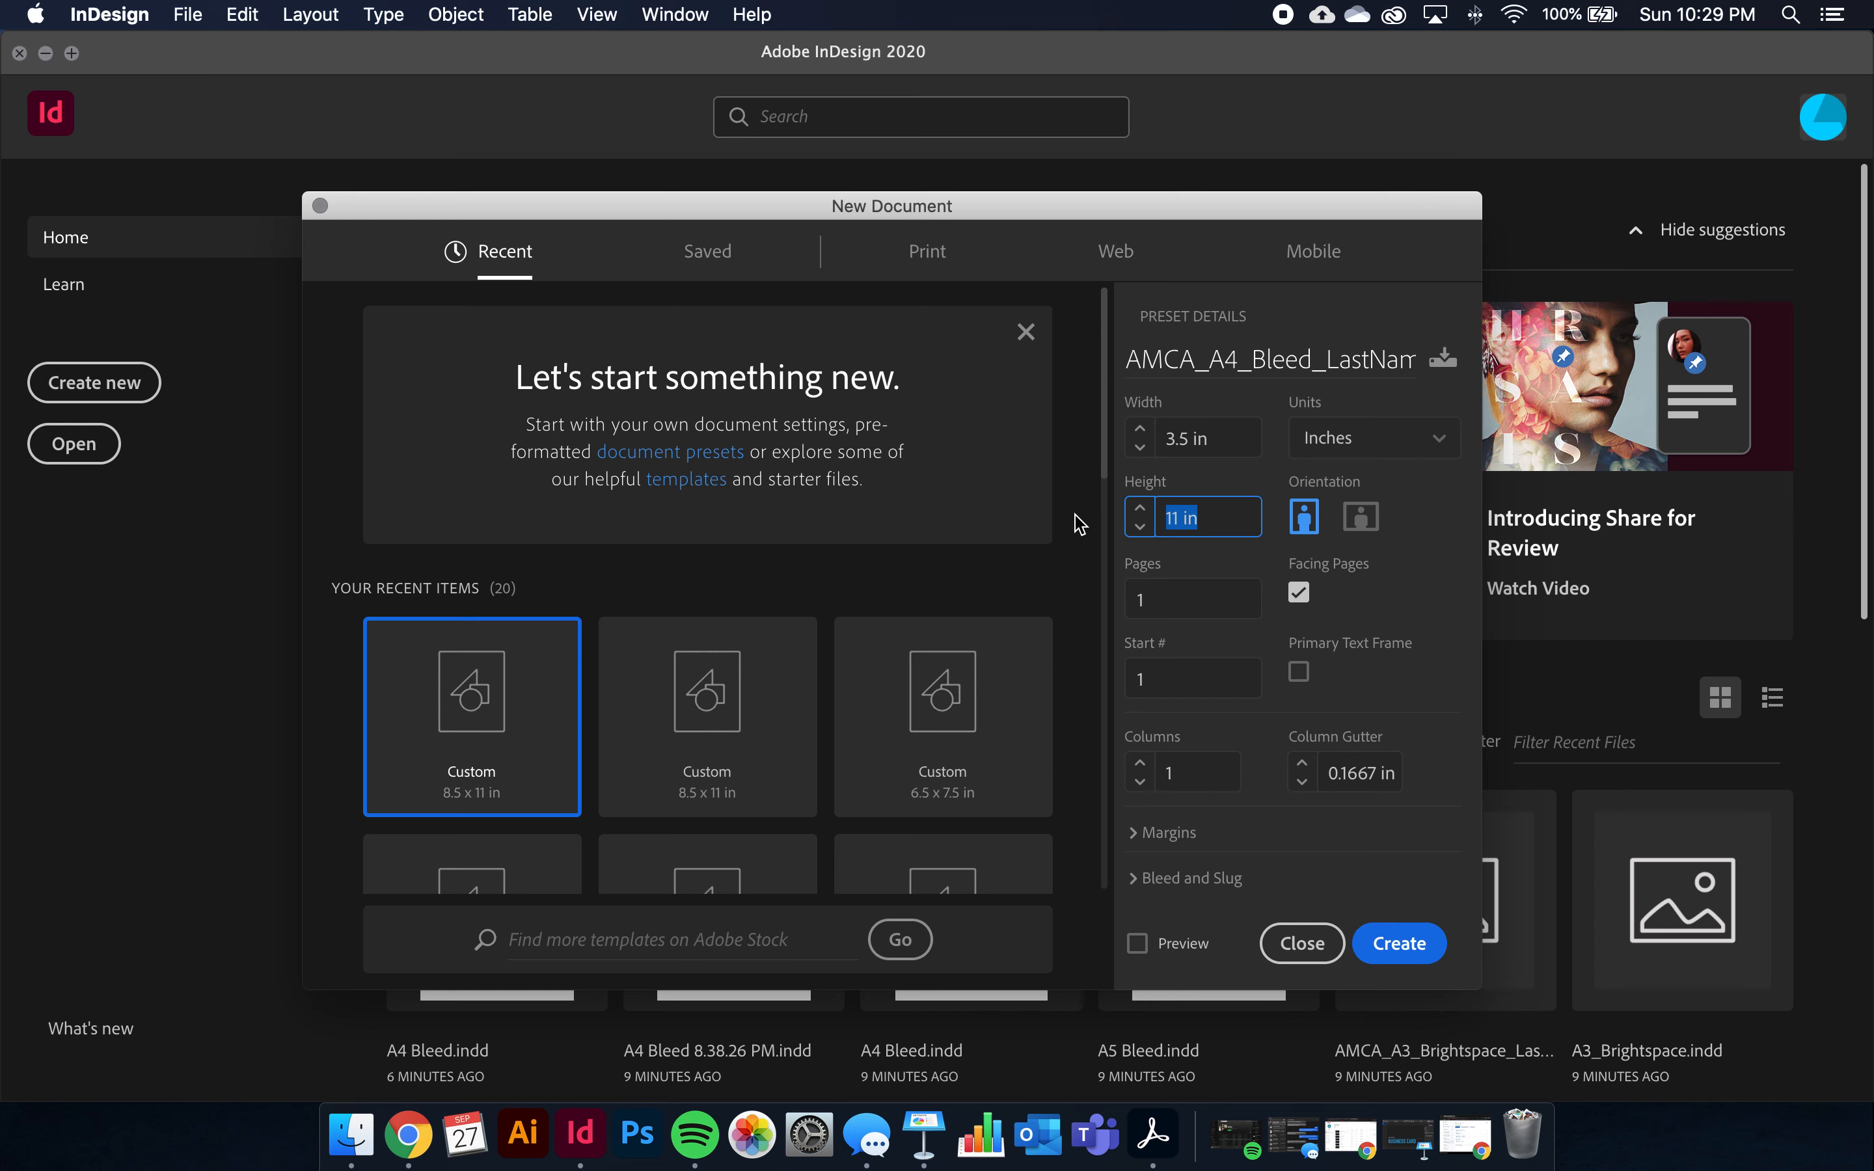
text(2)
key(Tab)
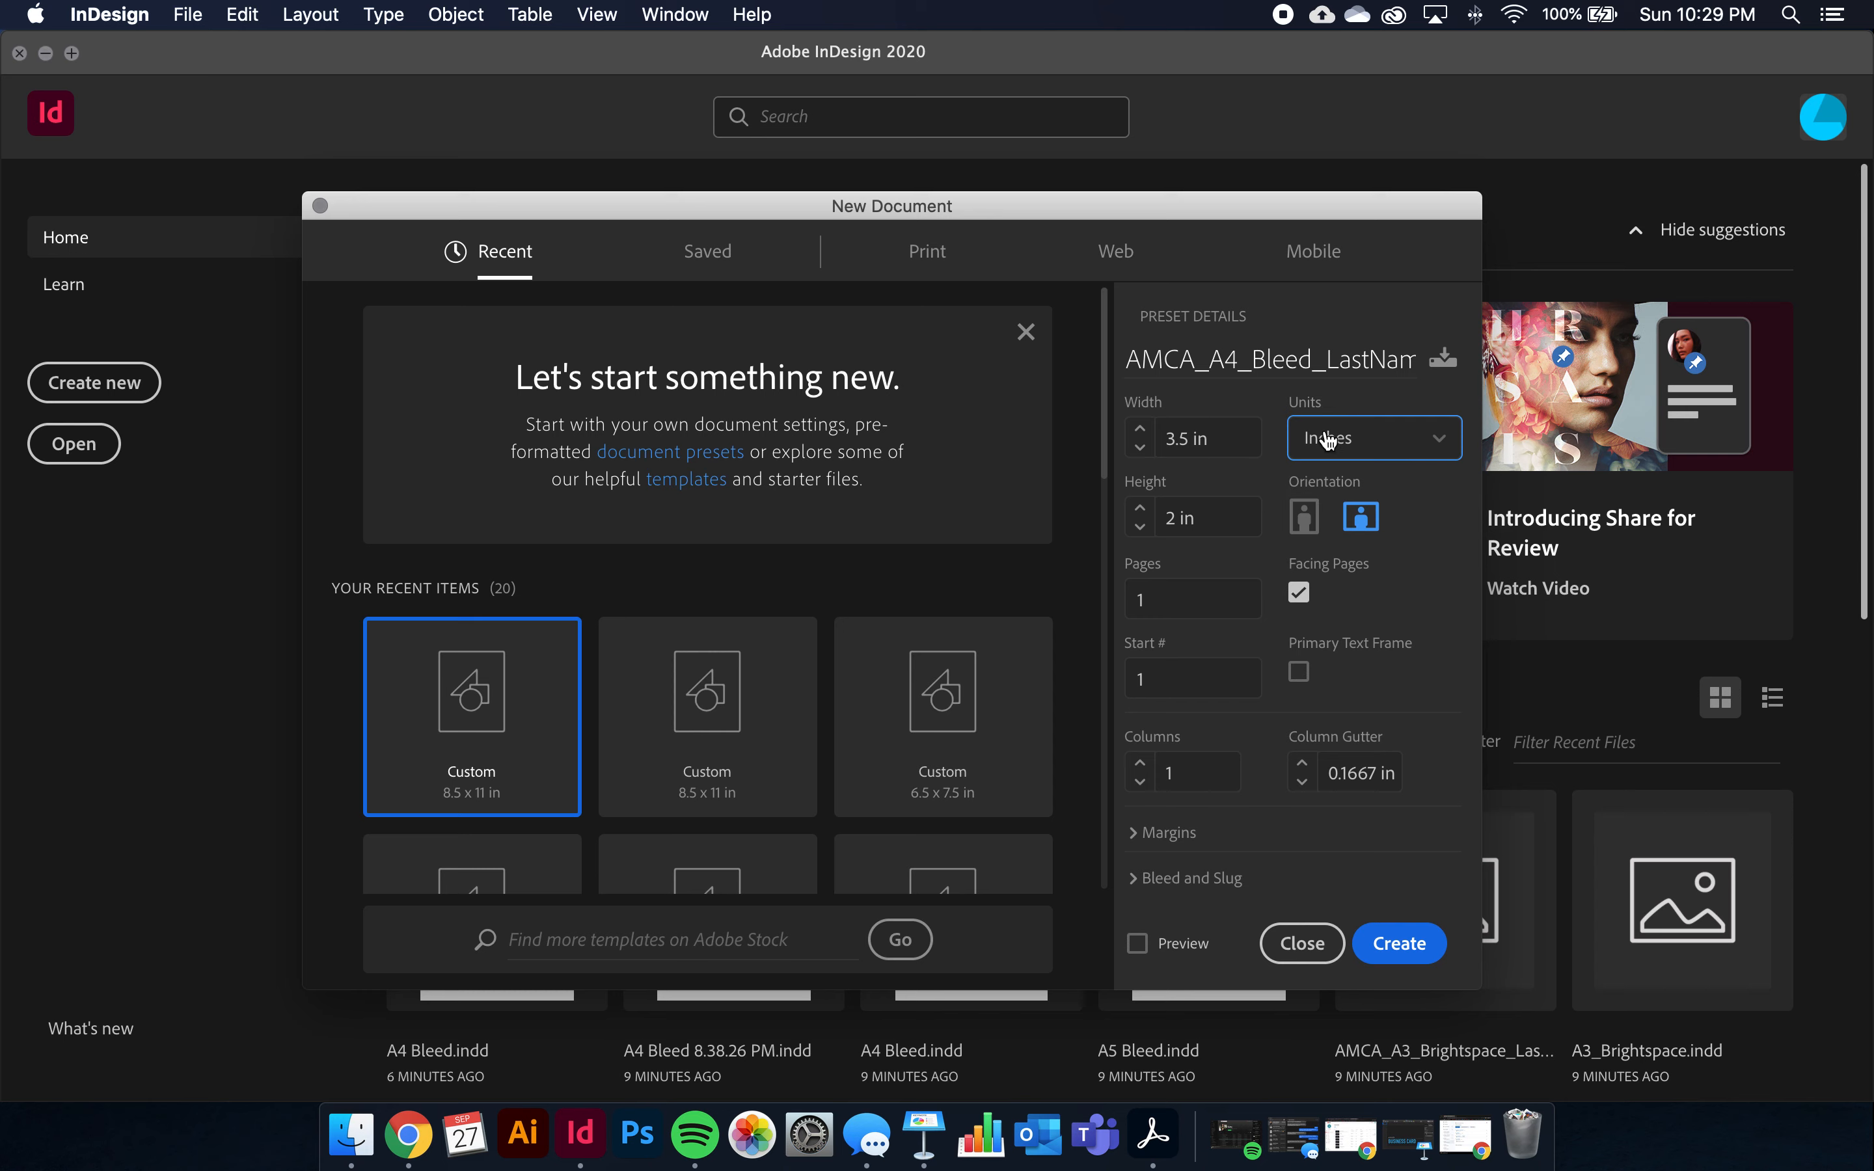
click(1299, 594)
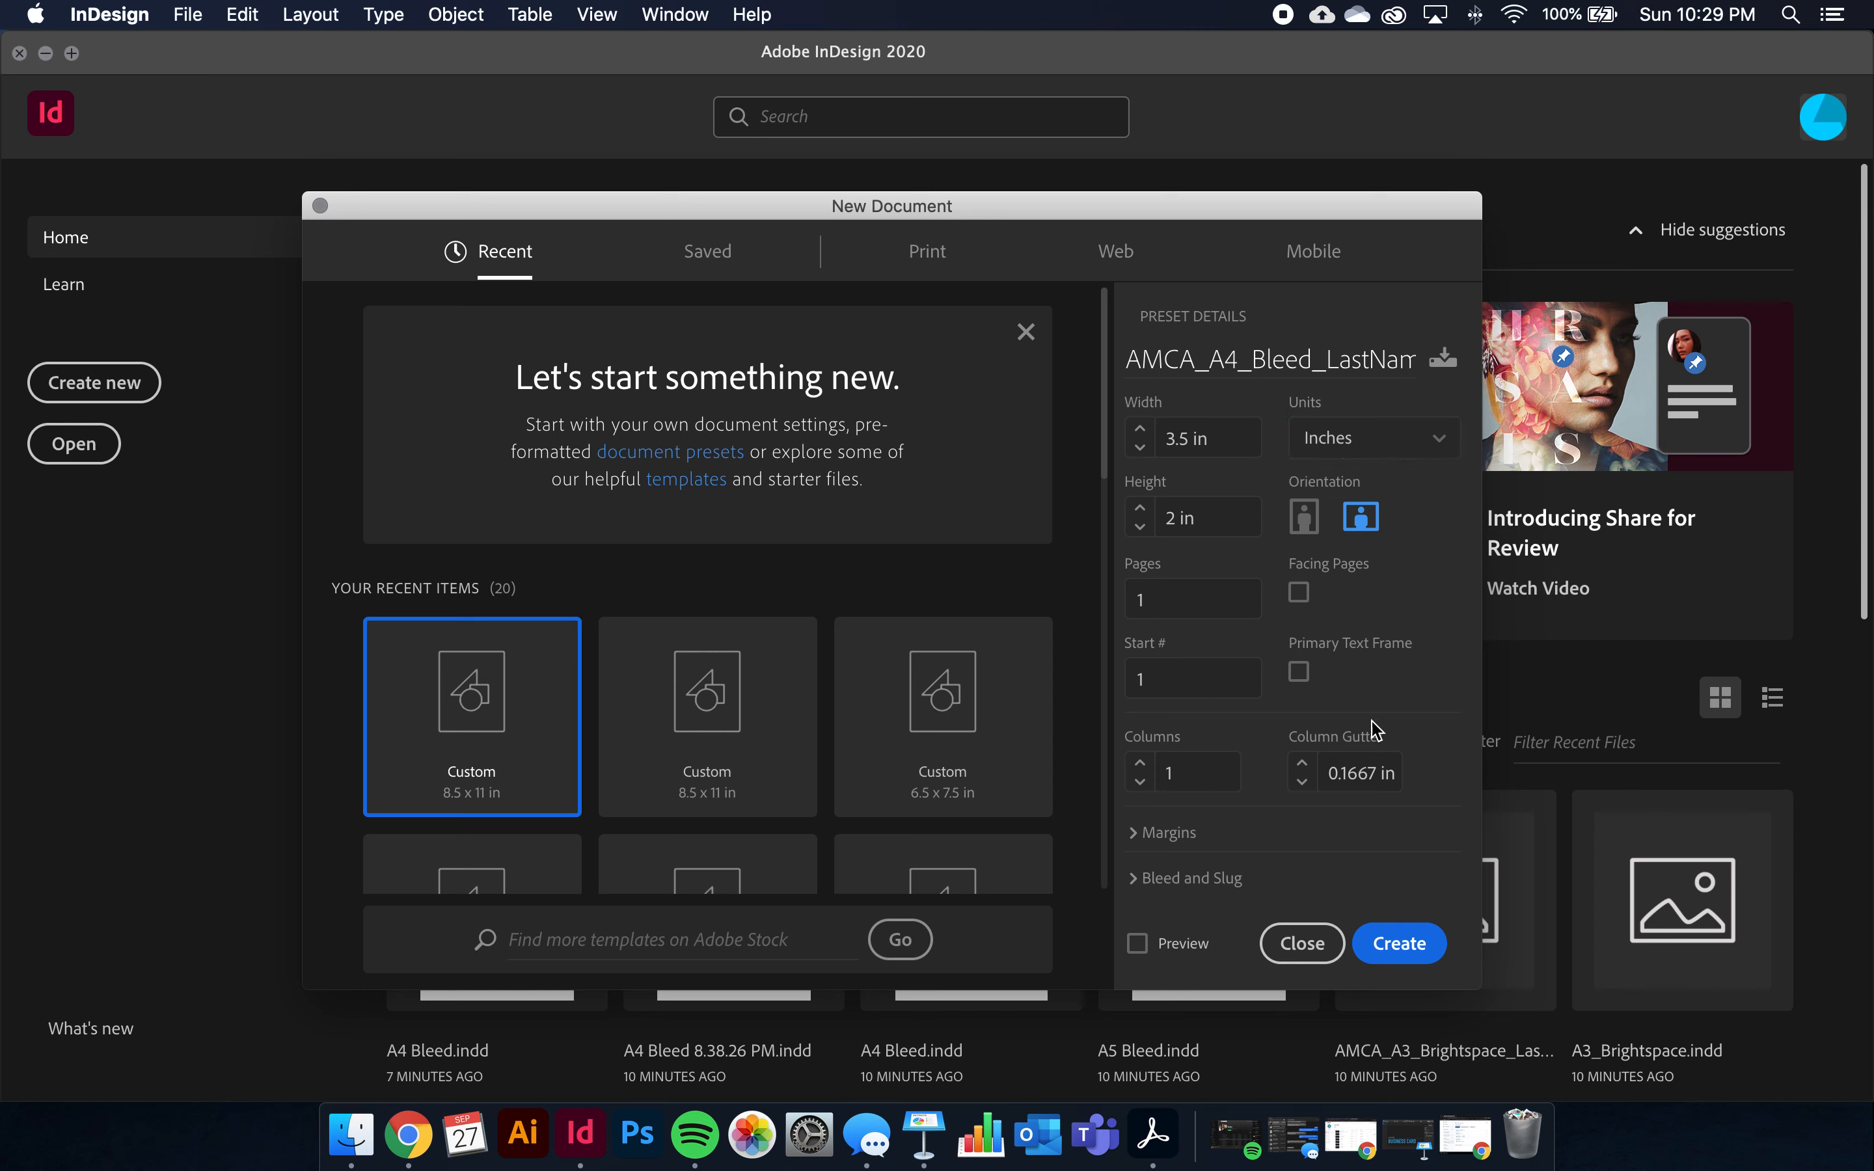
Set the top margin to 0.125 in and link all four margins to match
click(1163, 834)
scroll(1161, 824, down, 3)
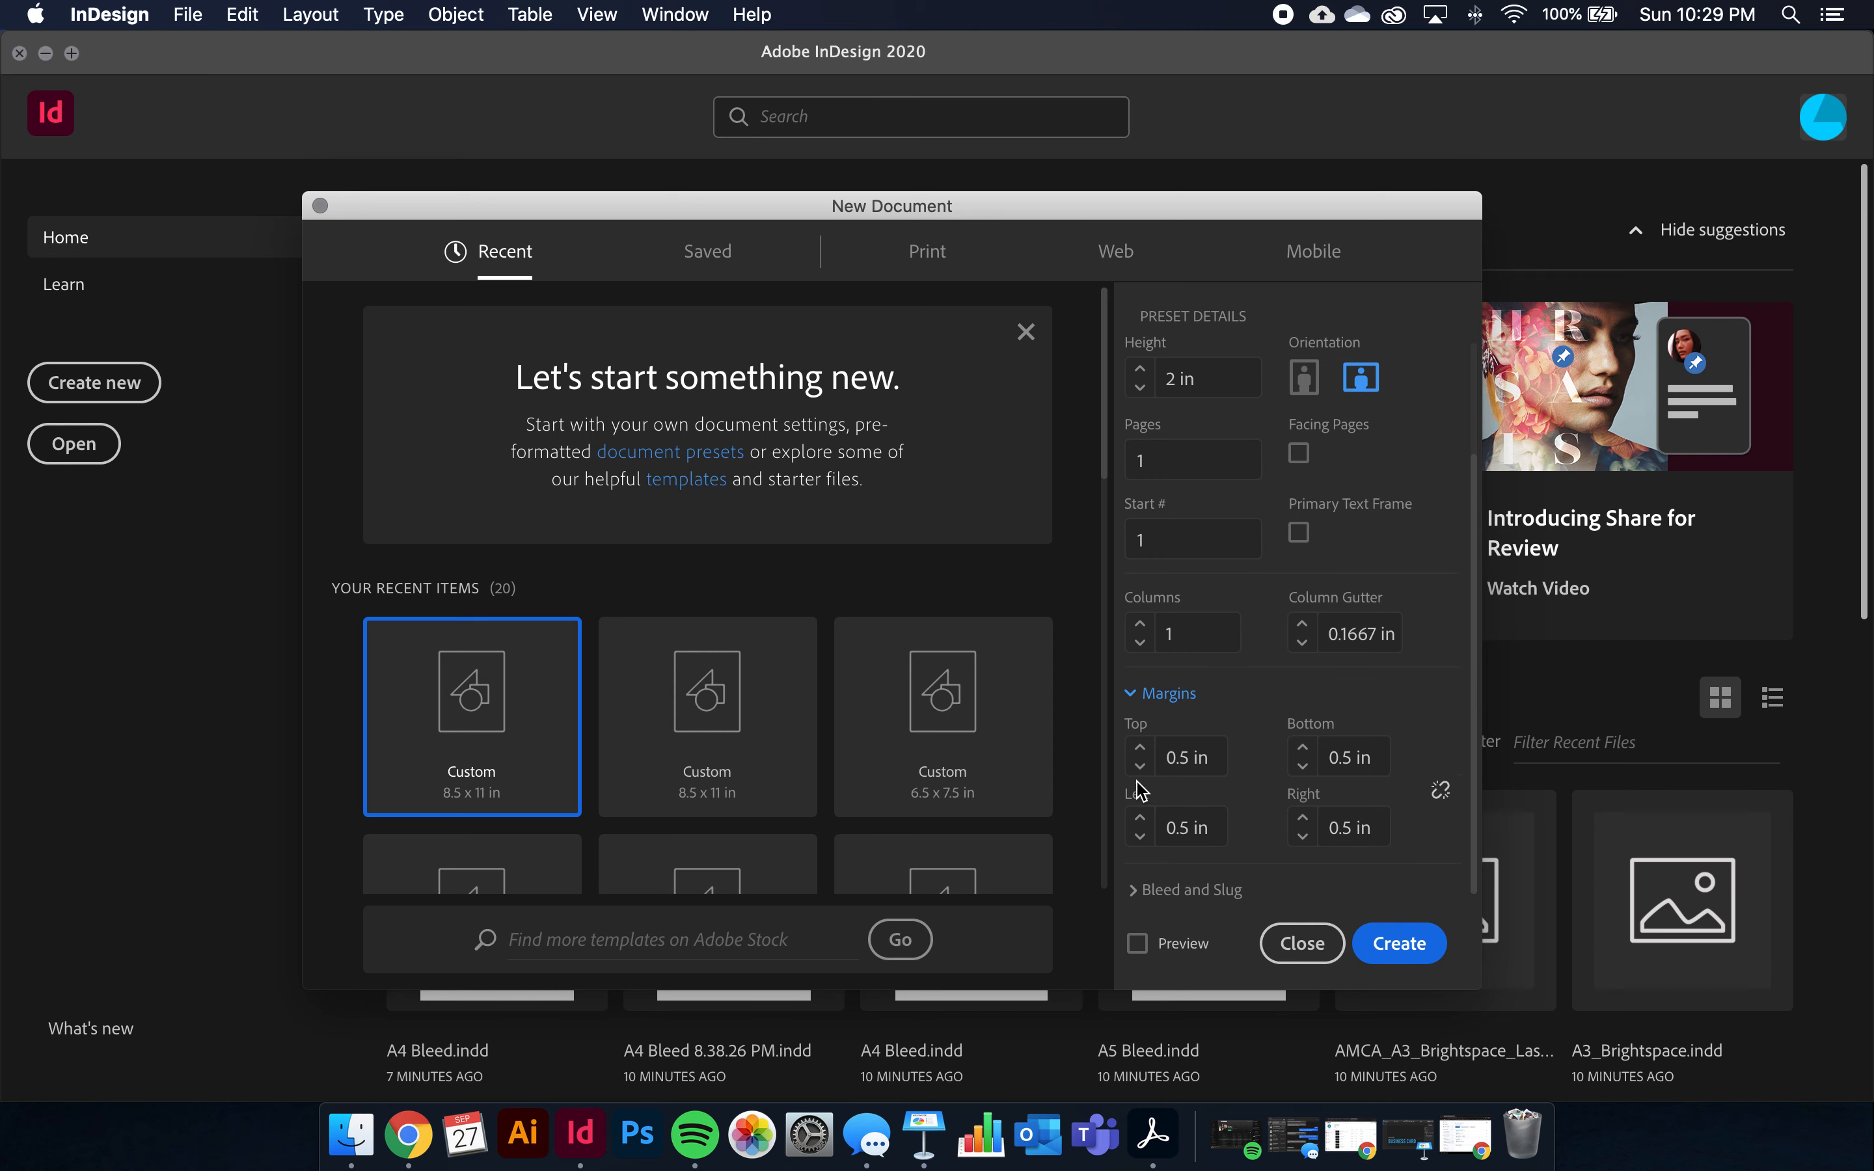
click(1221, 759)
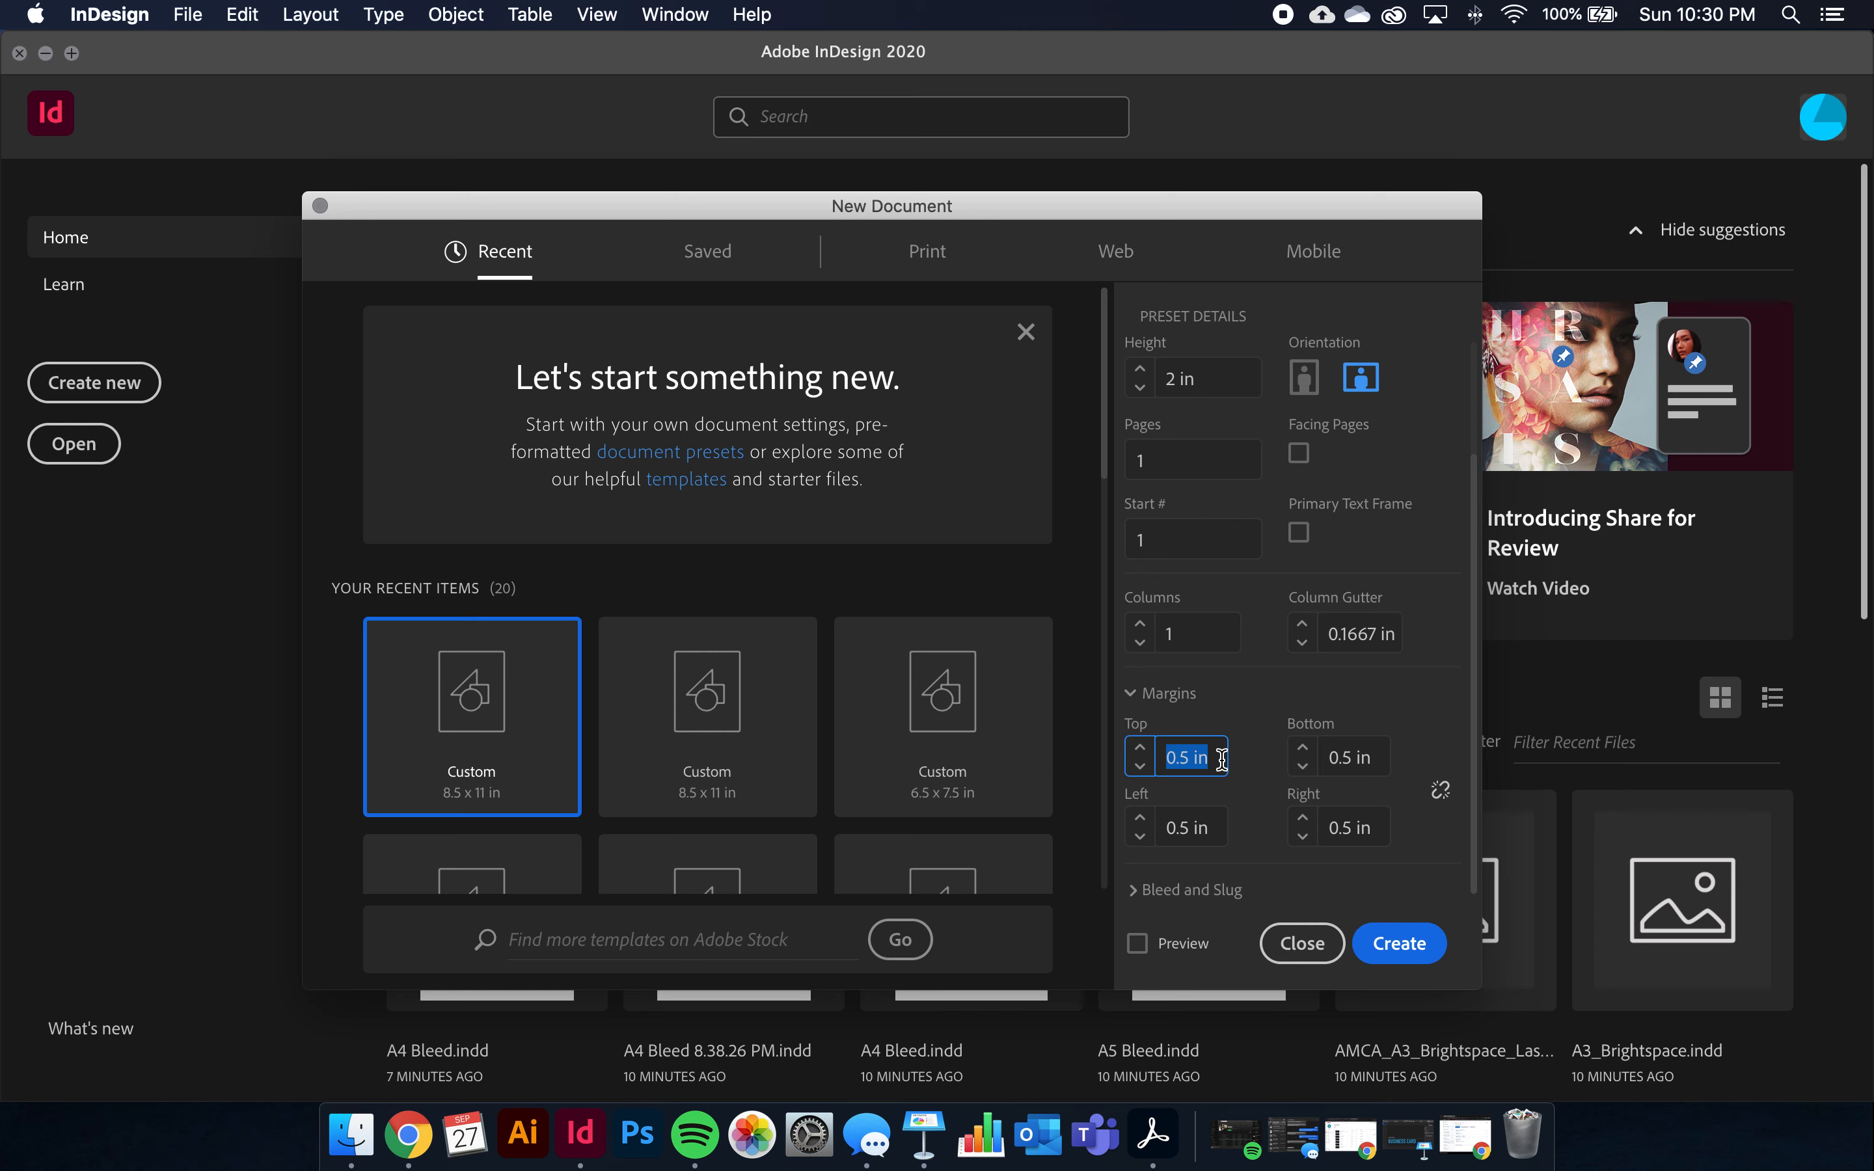
text(0.)
key(Tab)
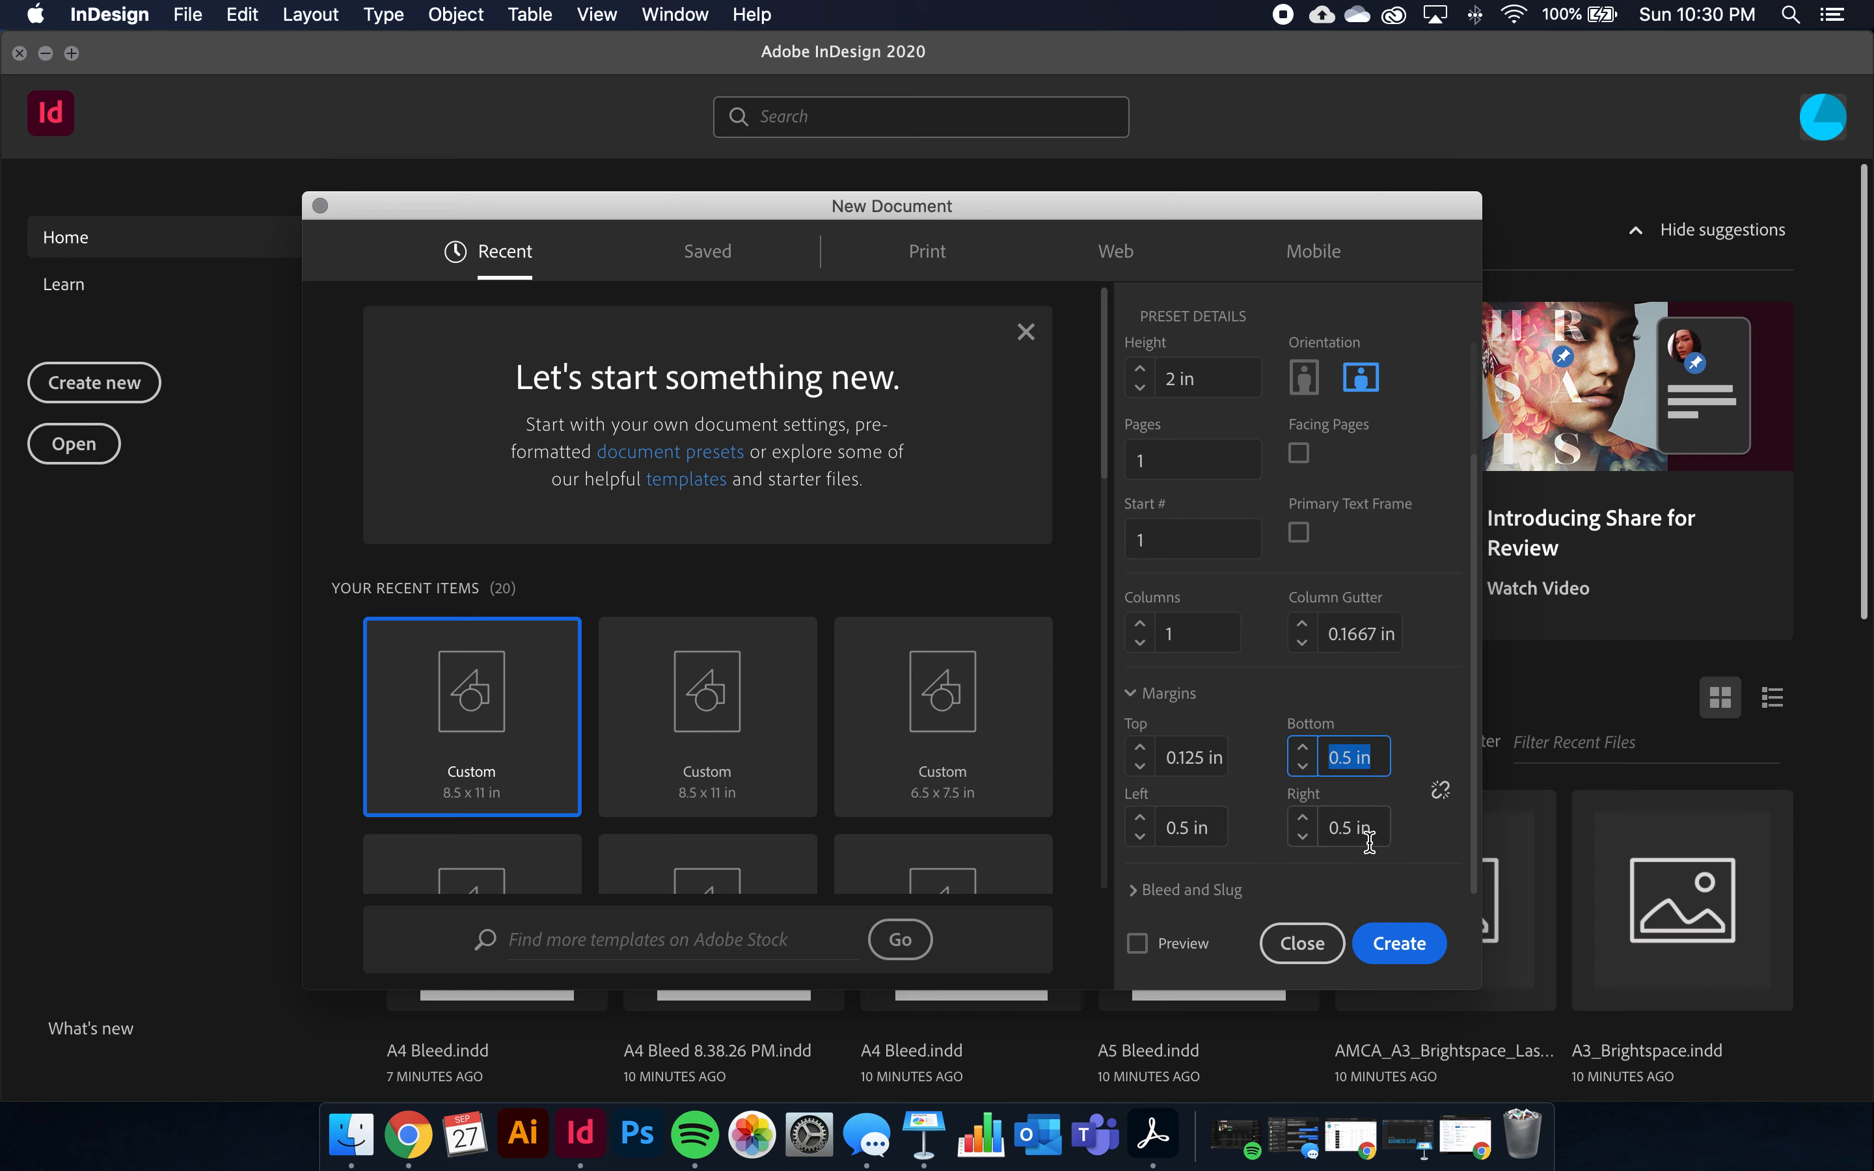
click(1445, 799)
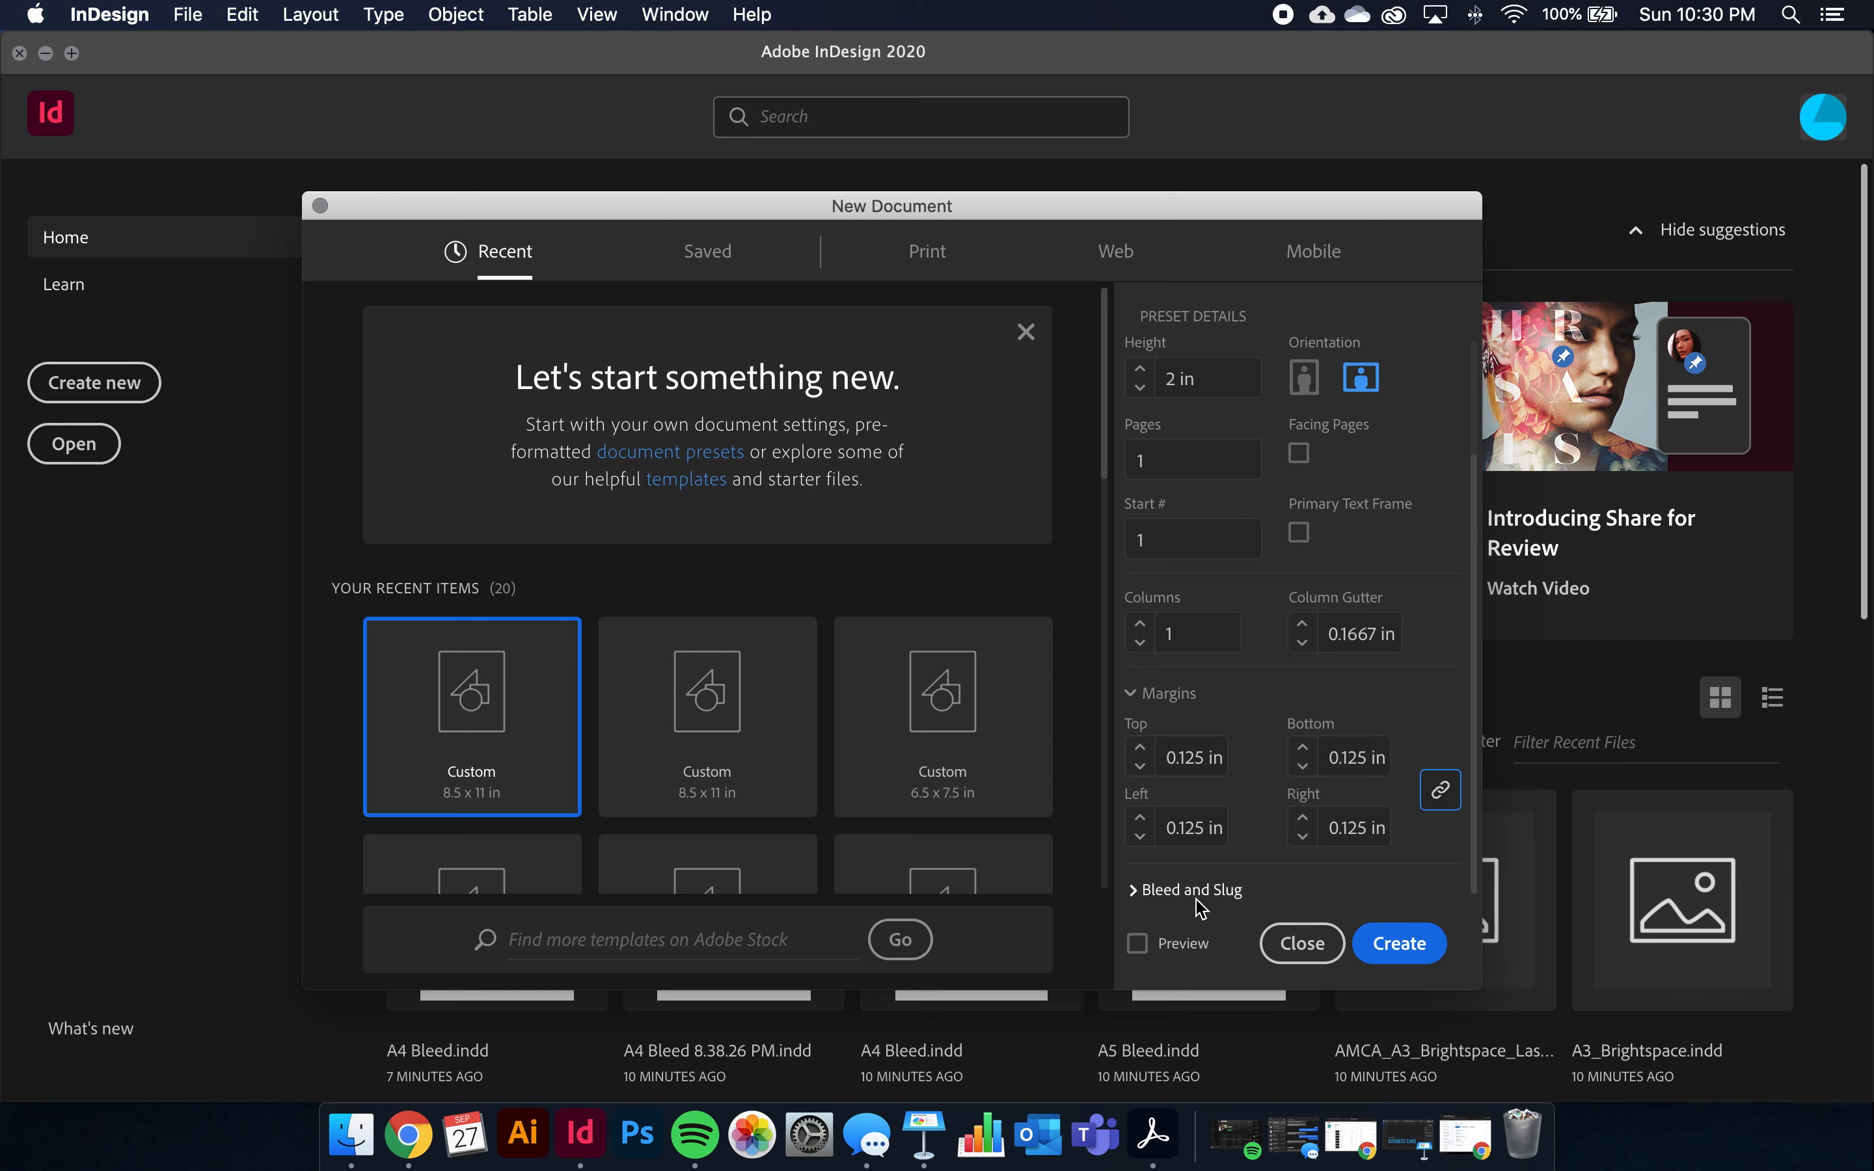
click(1134, 890)
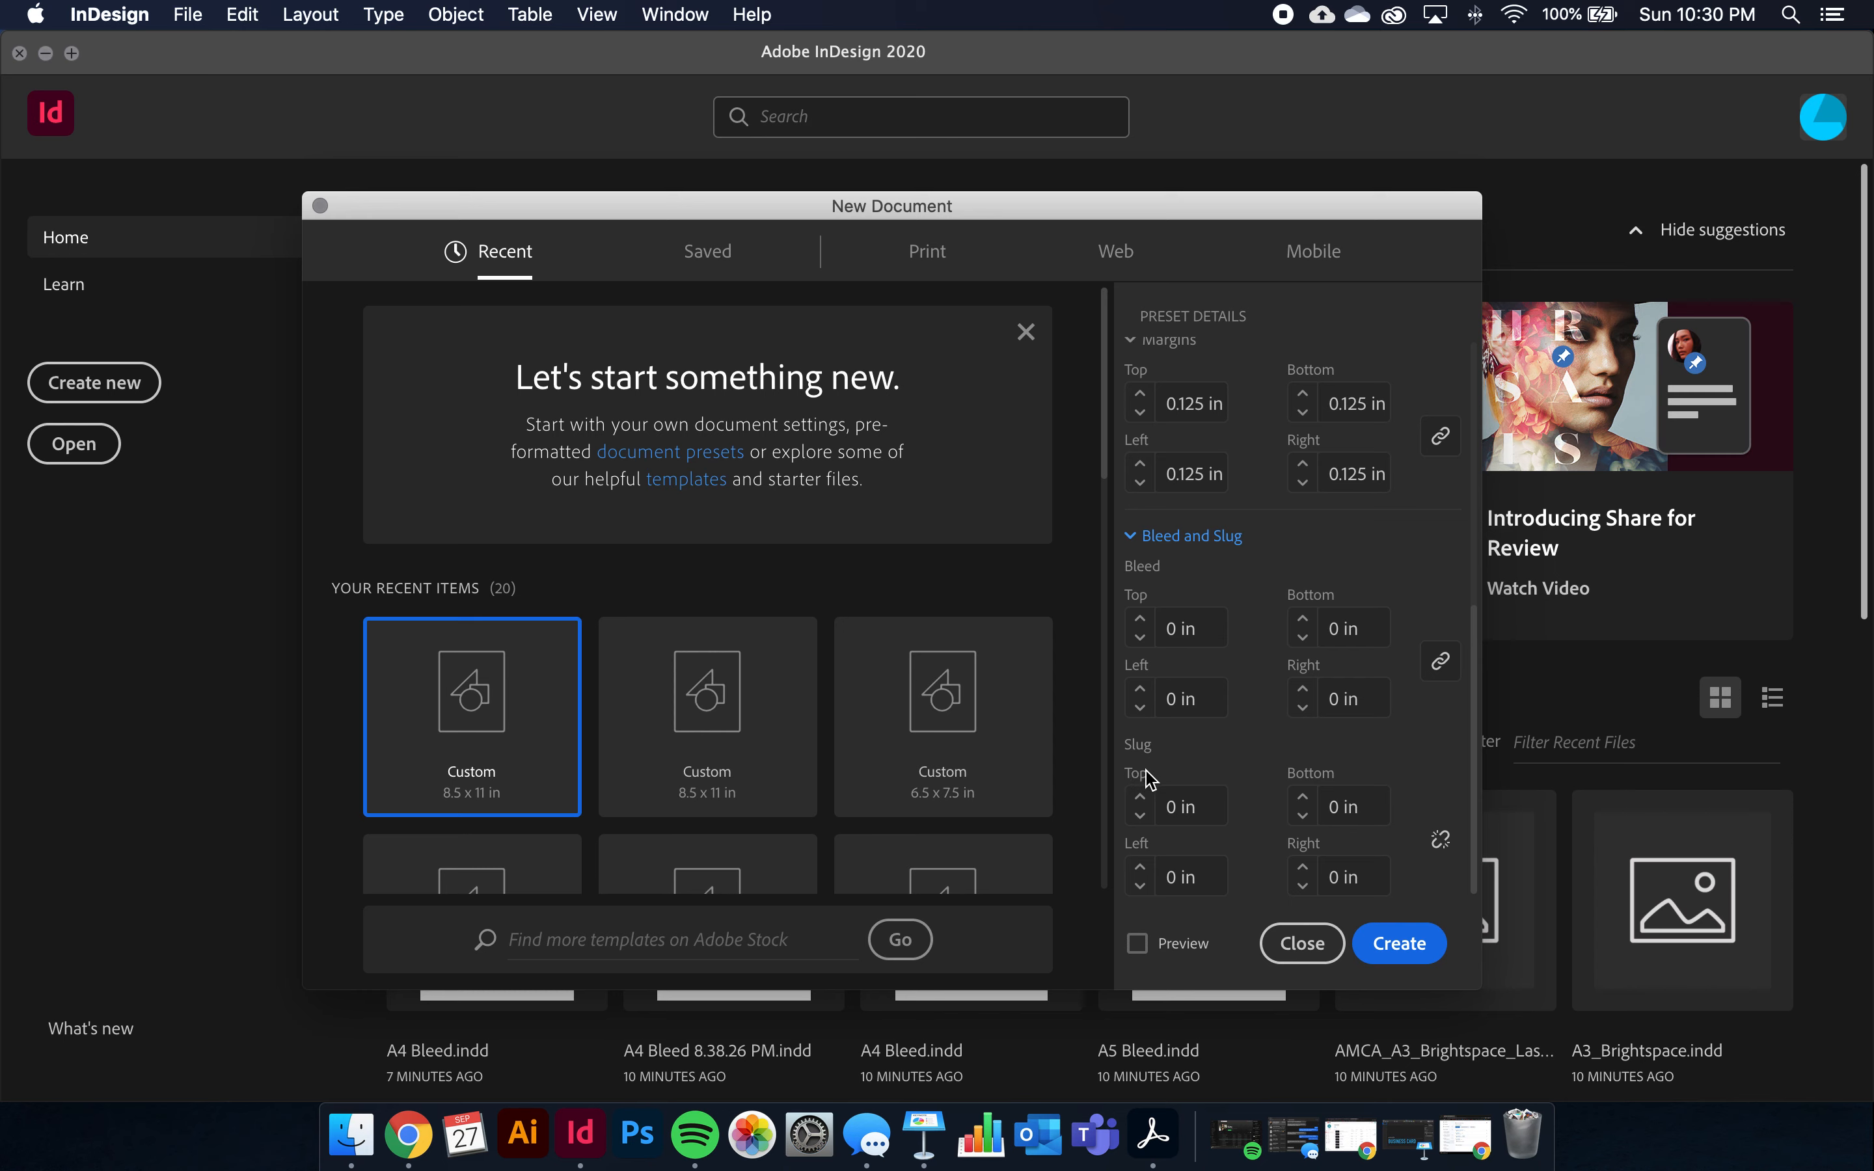
Set a linked 0.125 in bleed on every side and create the document
click(1218, 627)
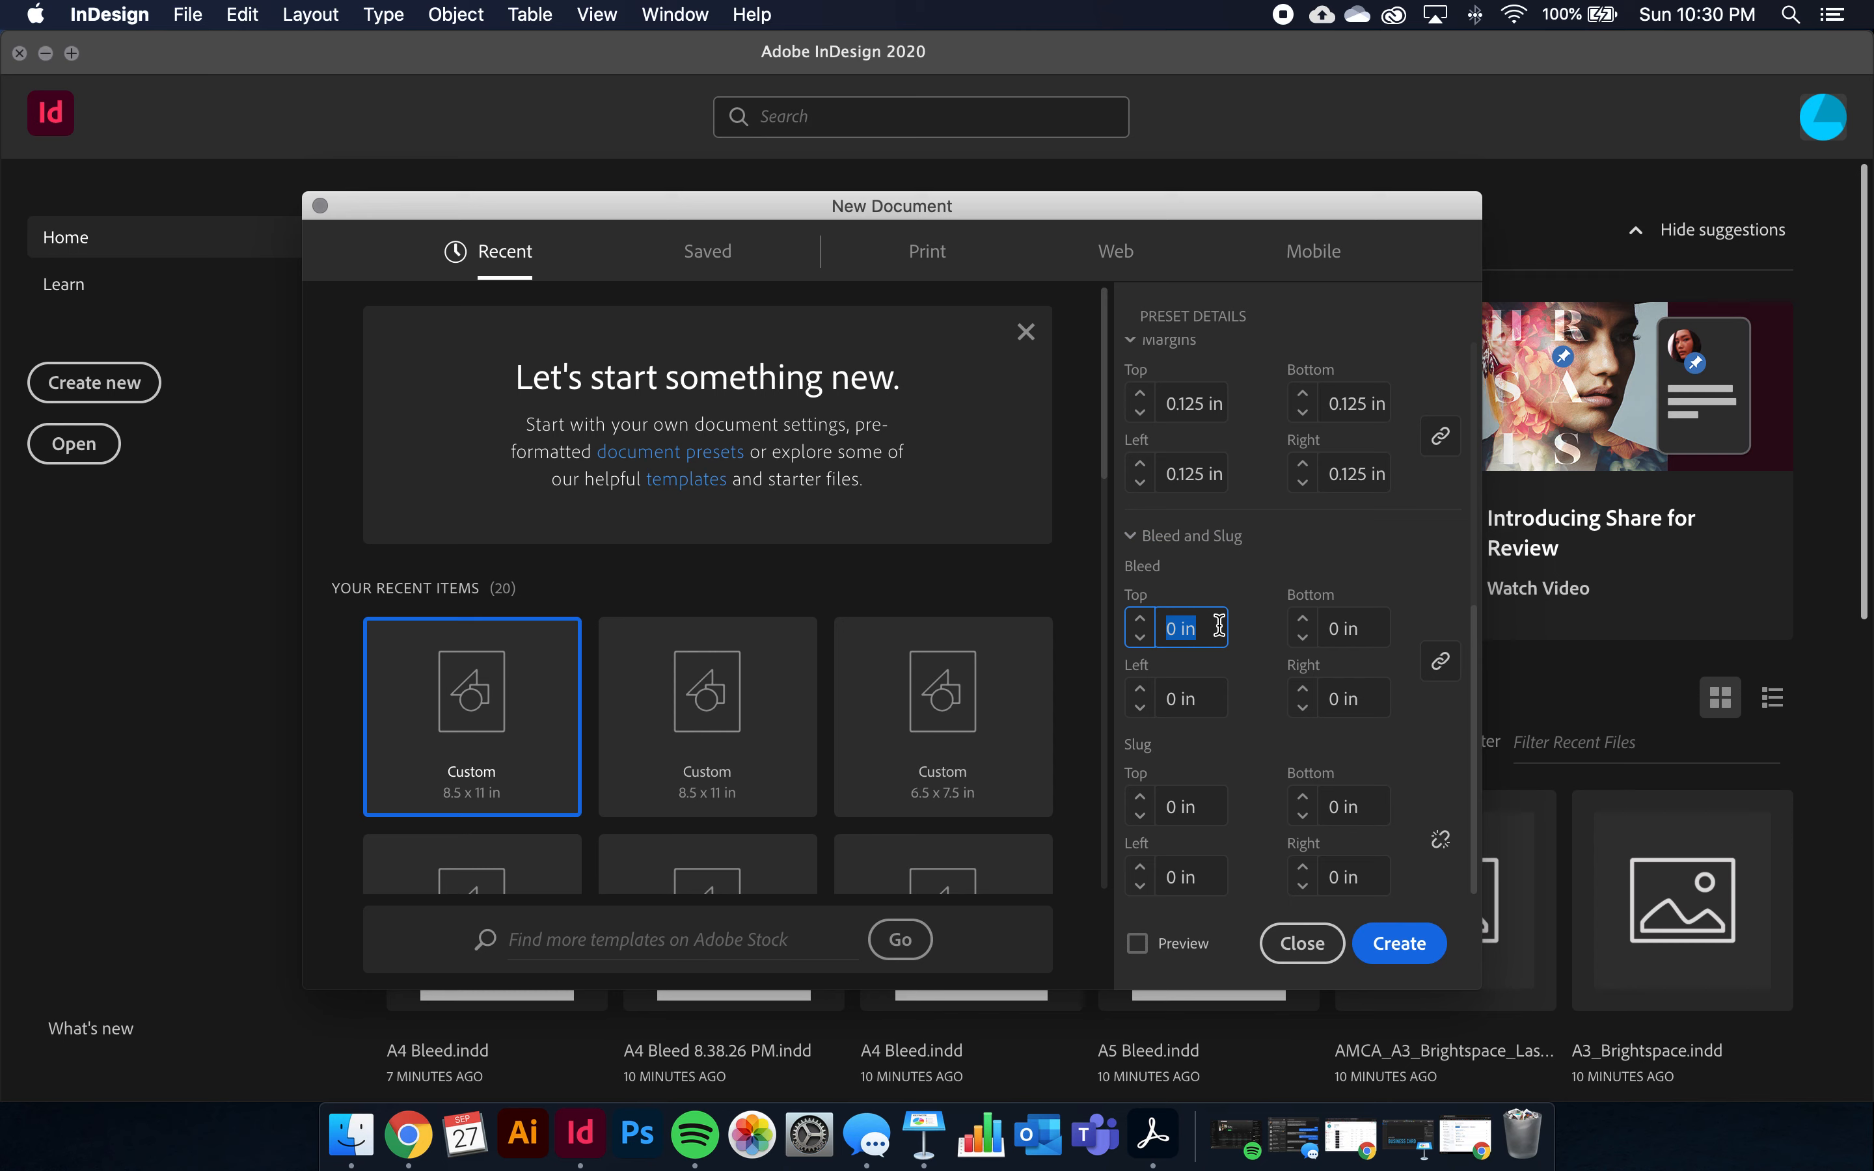
text(125)
key(Tab)
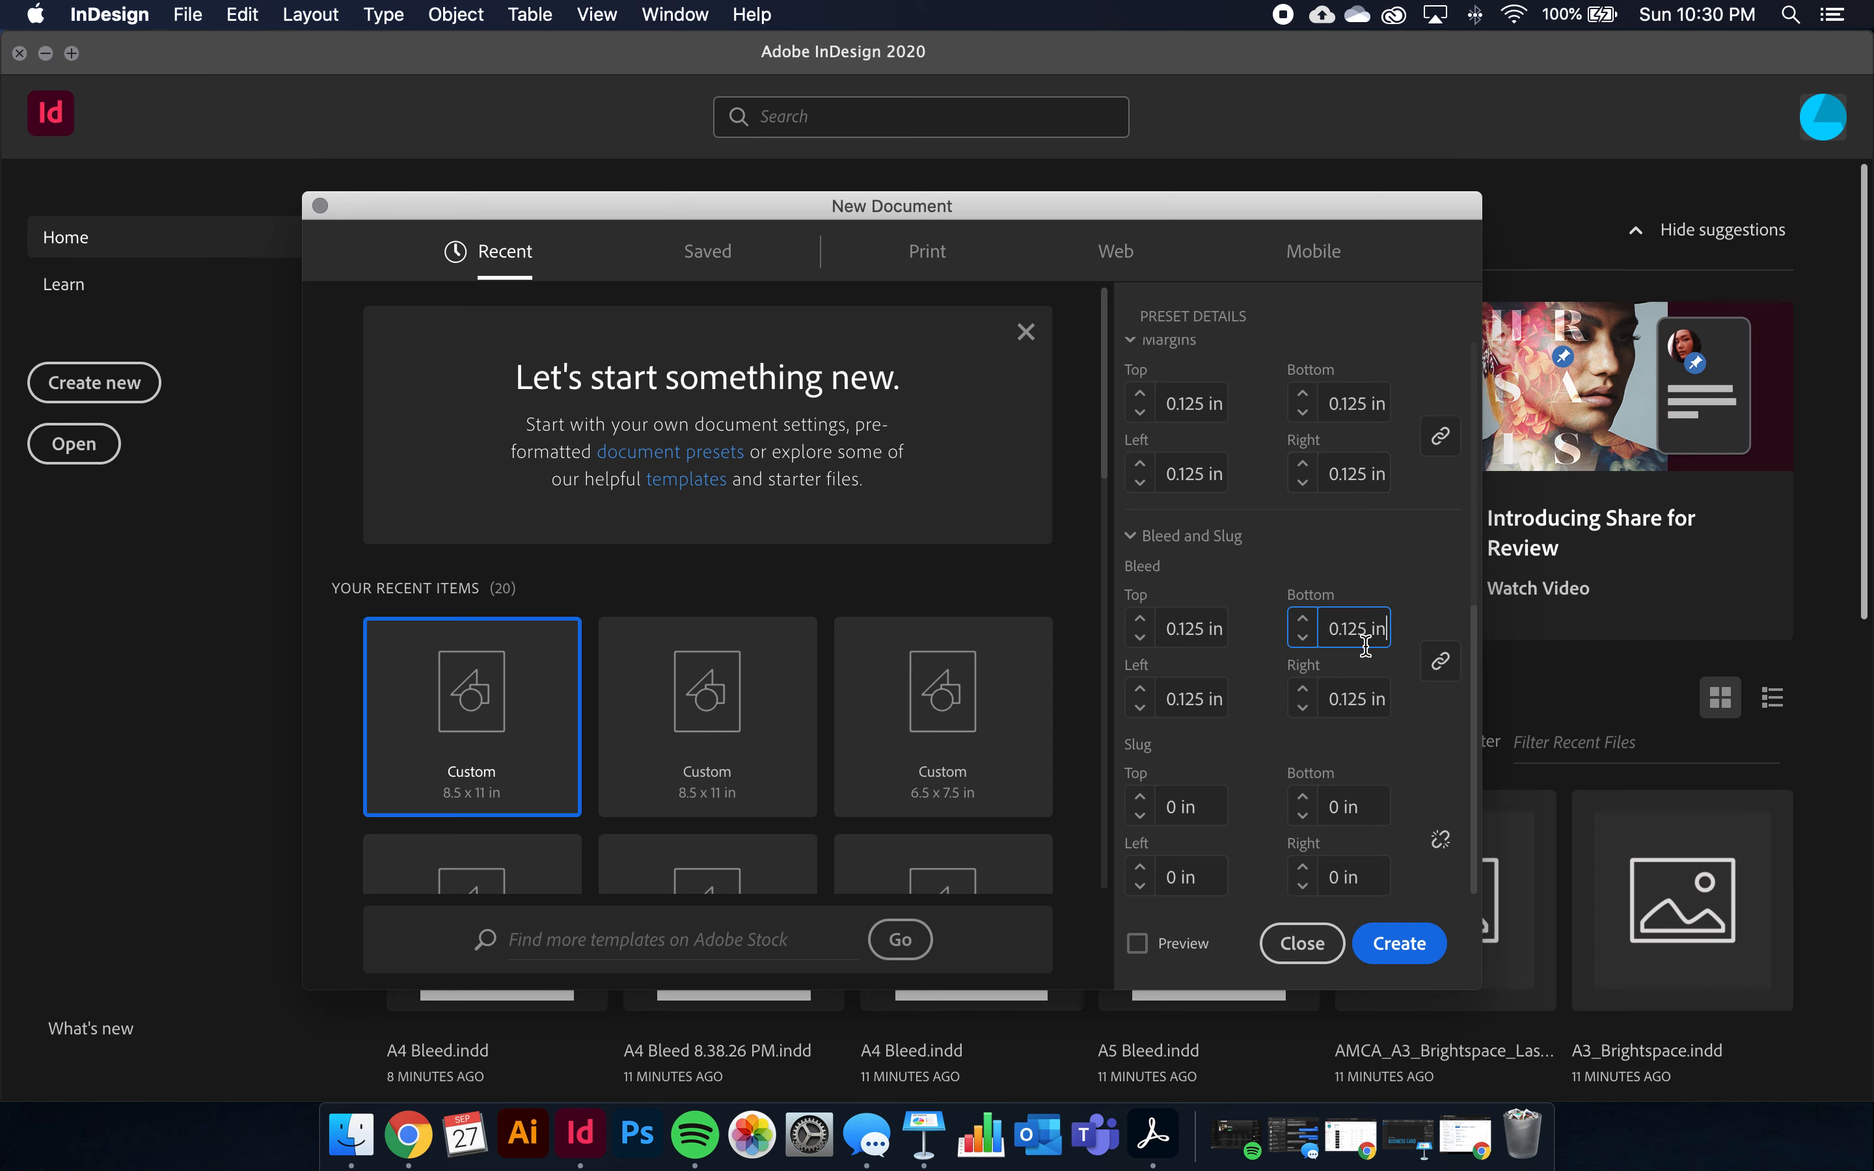
click(1410, 960)
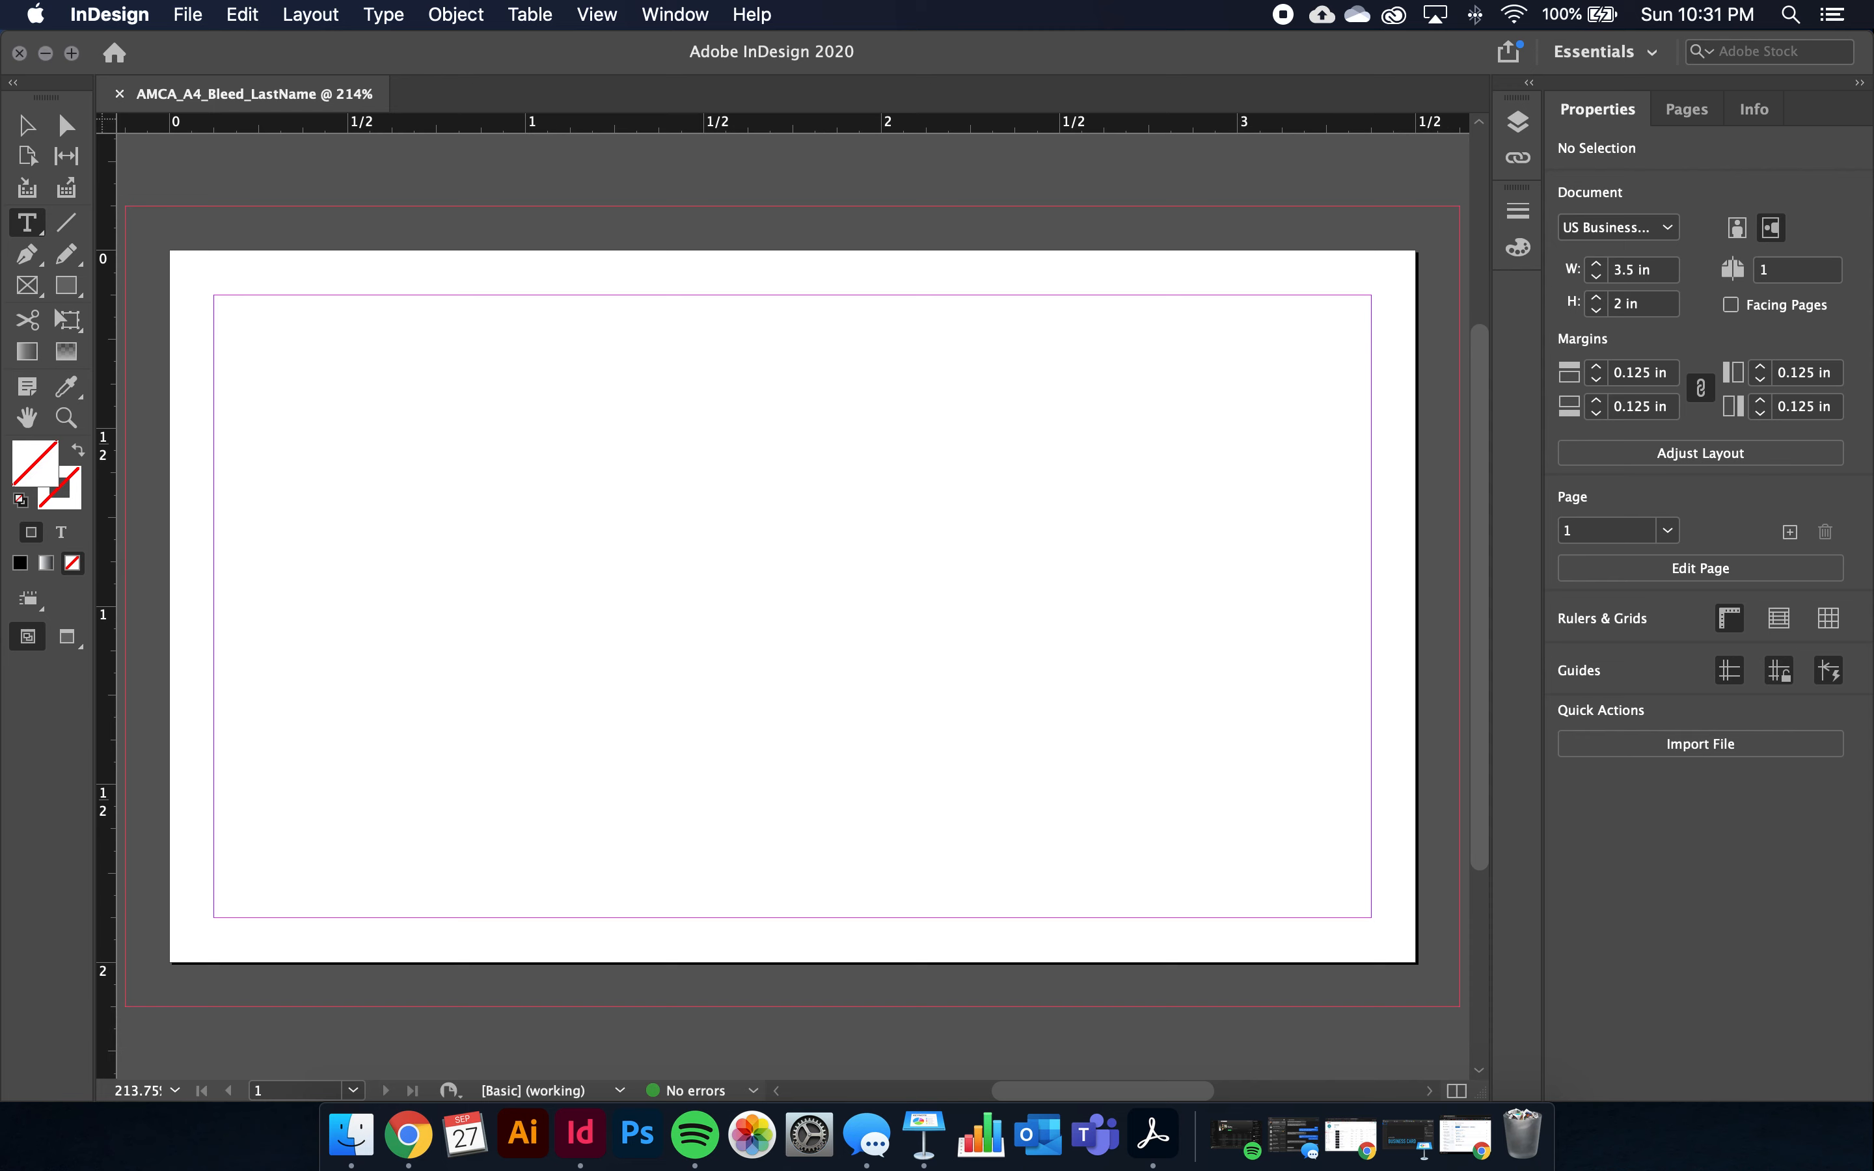
Draw a rectangle graphics frame on the right side of the card
click(26, 291)
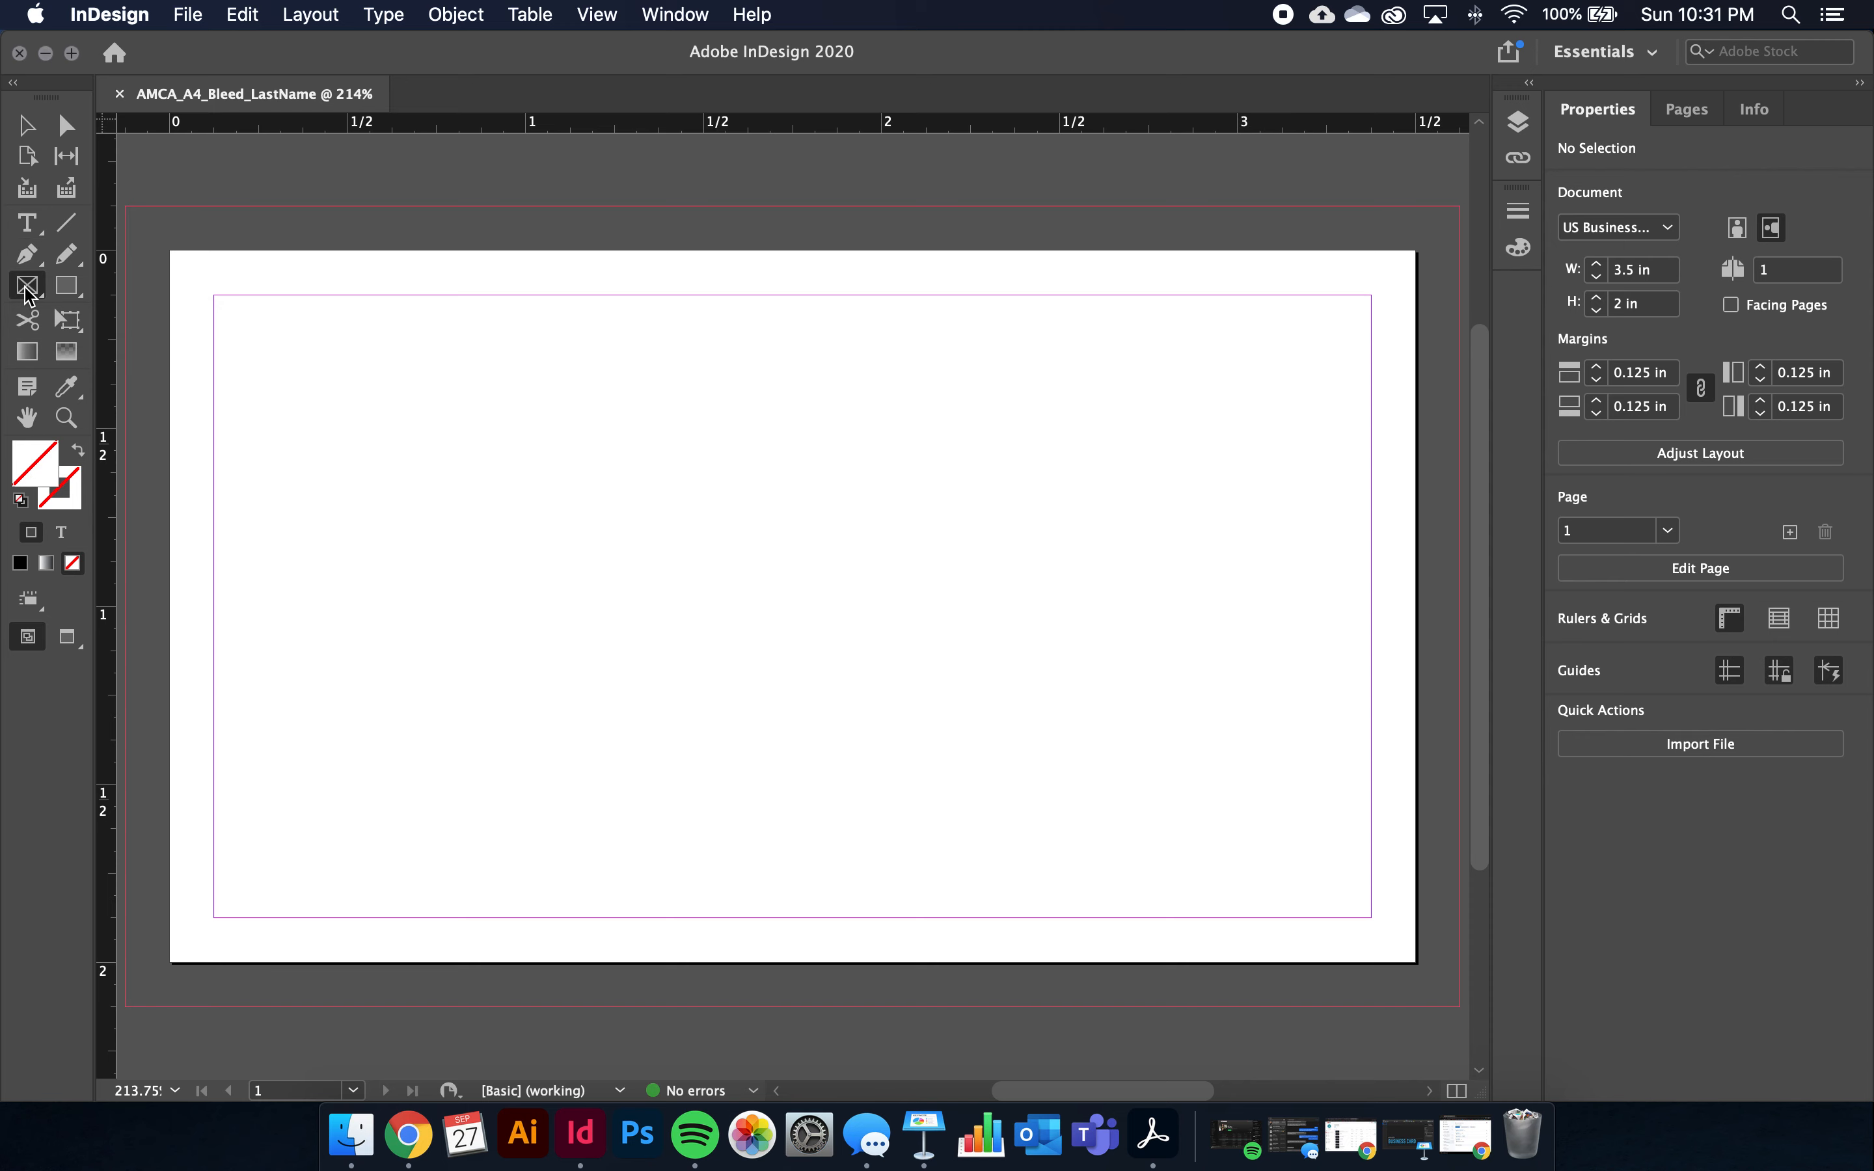
click(811, 457)
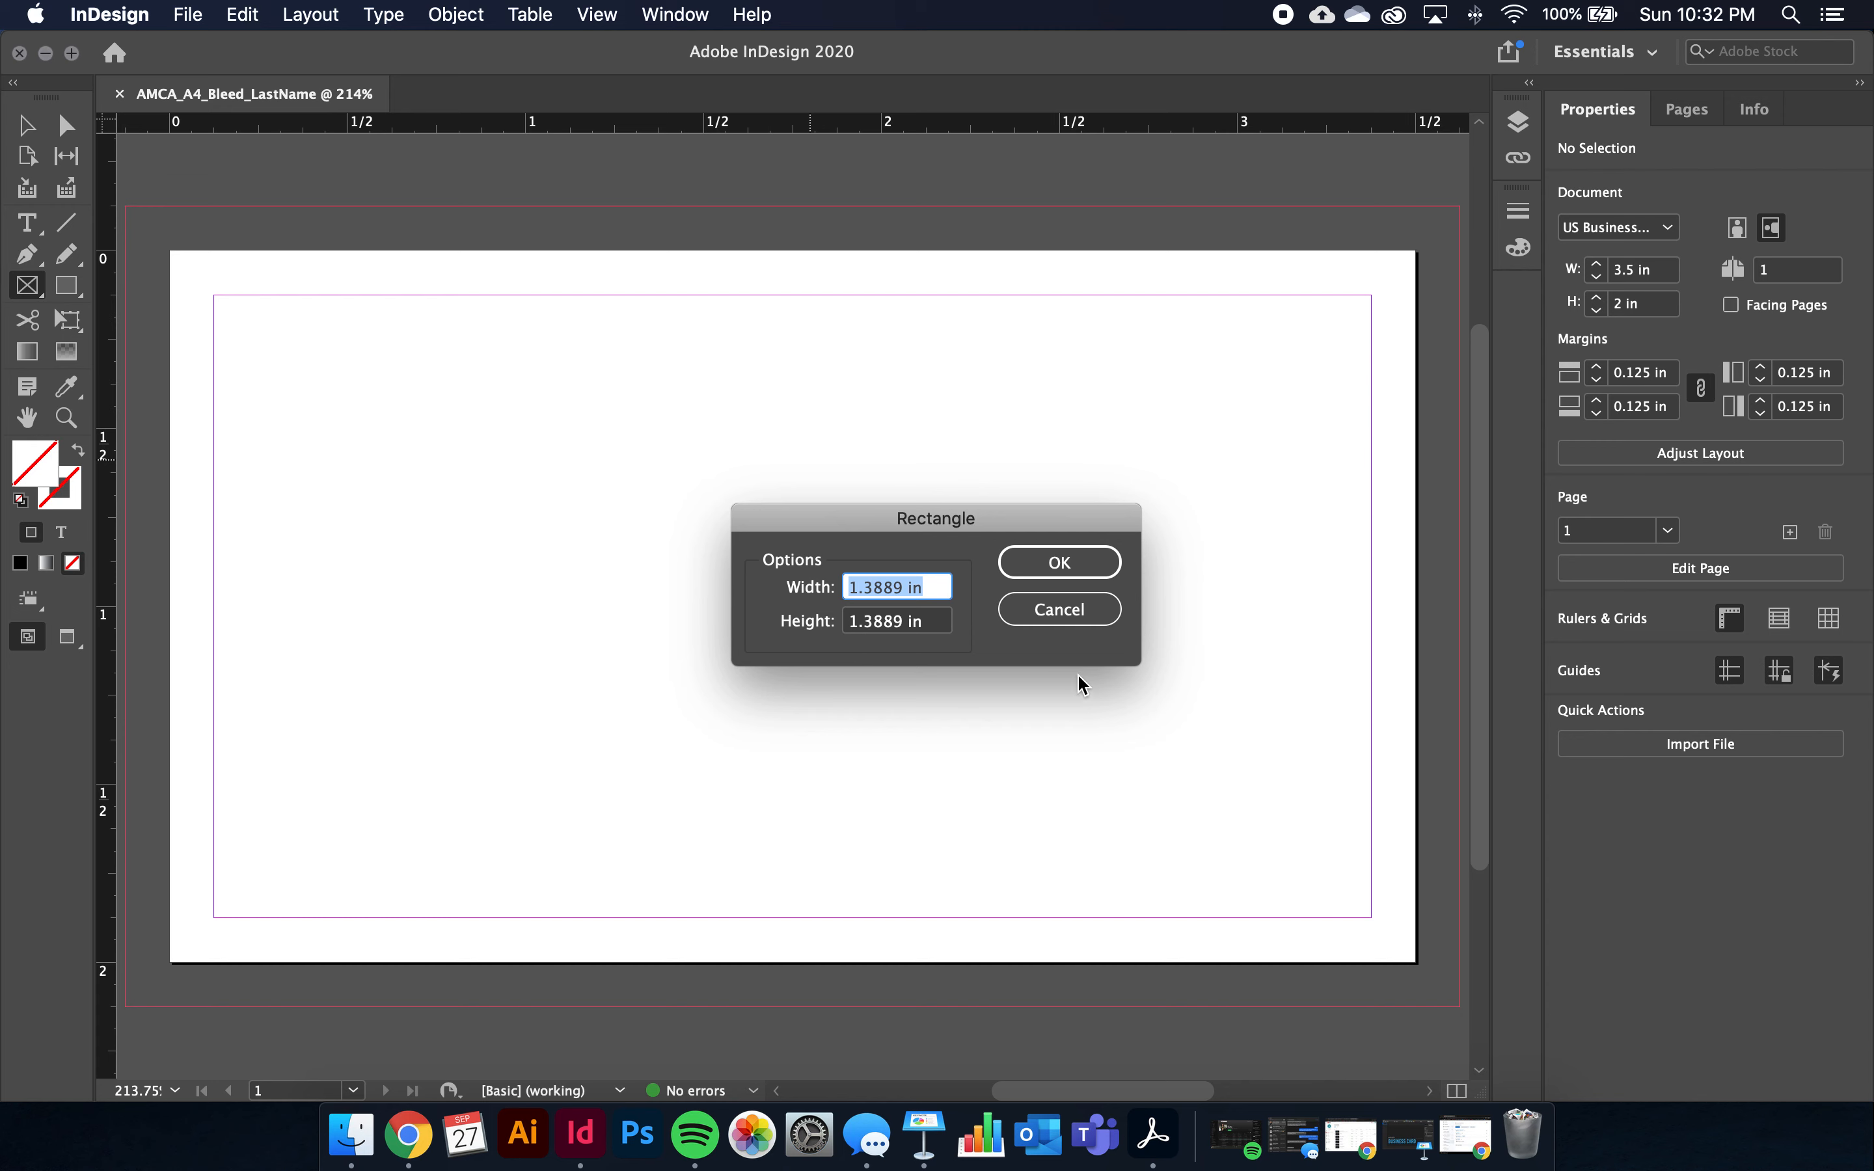
click(1072, 625)
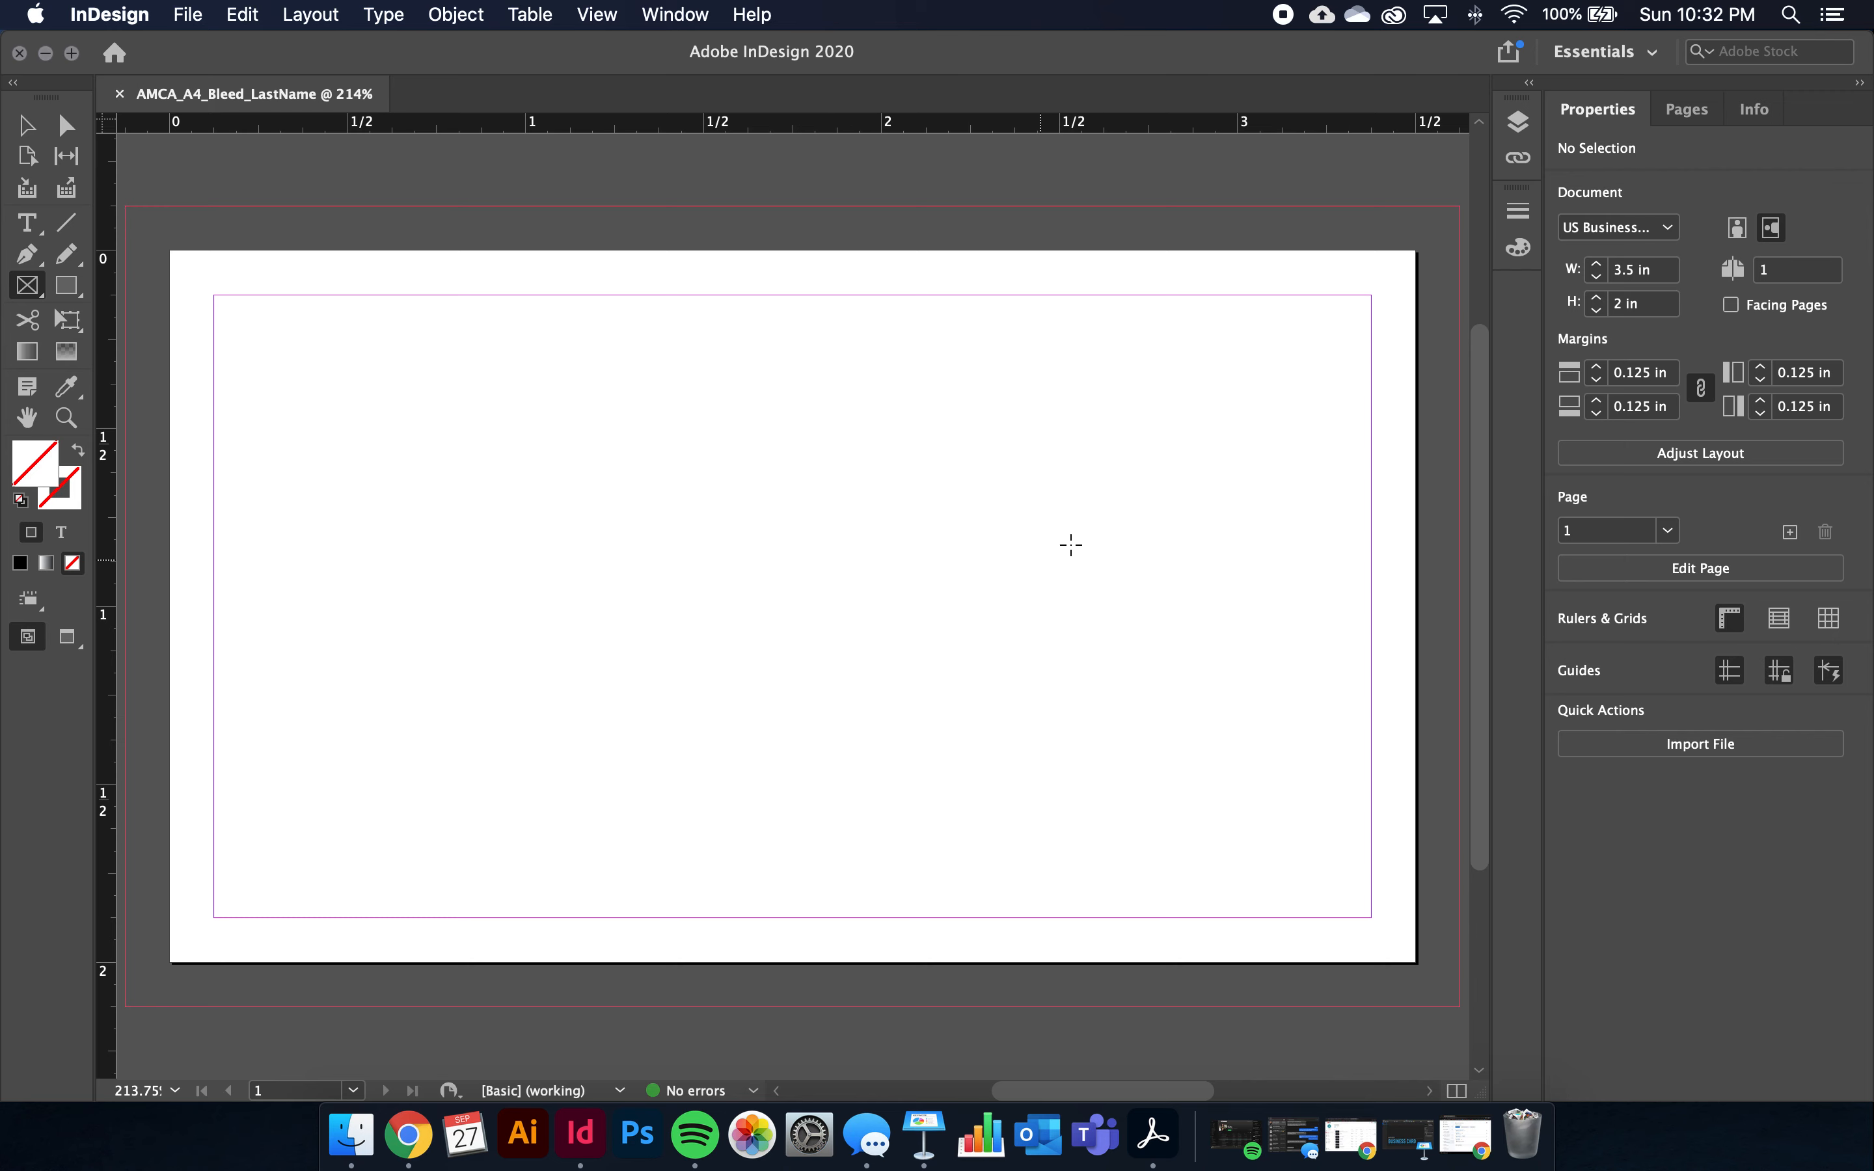
drag(1107, 378, 1312, 619)
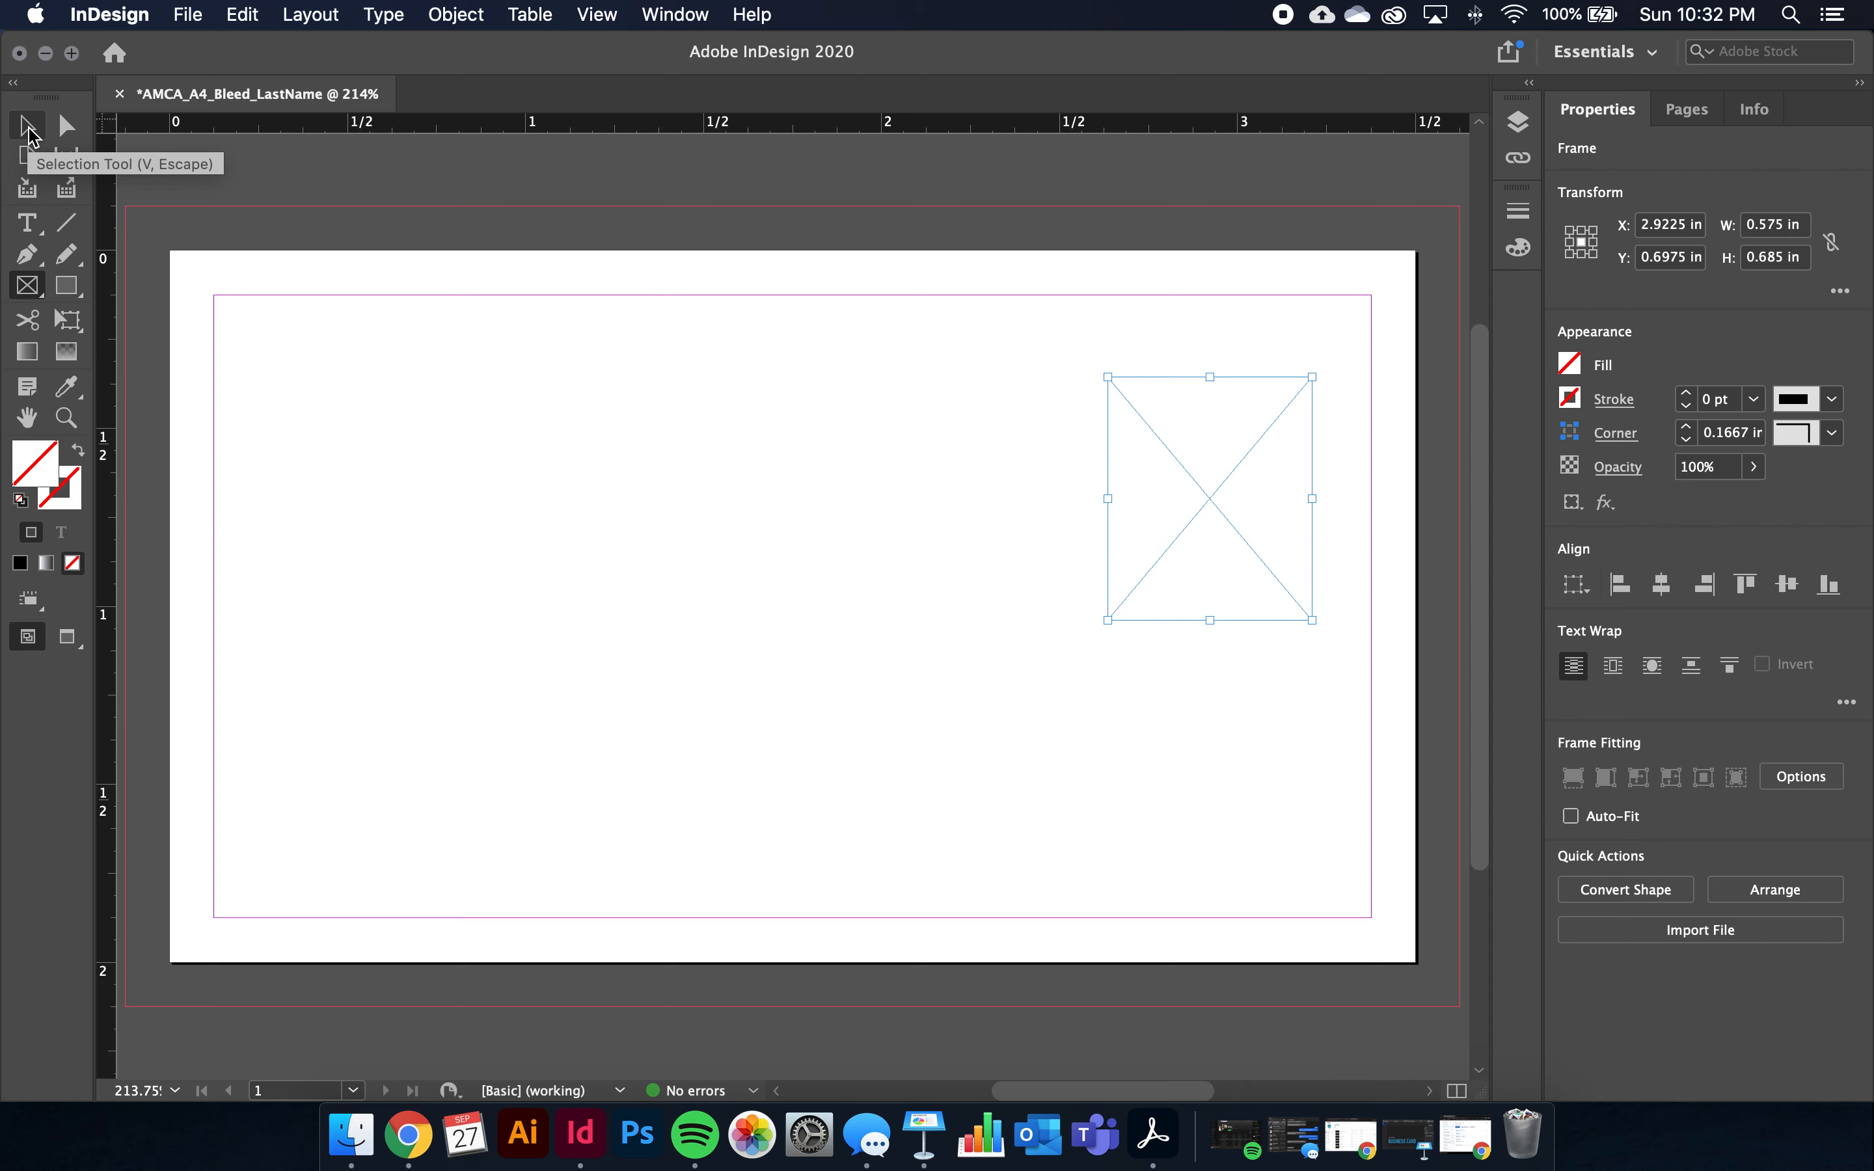
Stretch the frame to the top, right and bottom bleed and left to the card's middle (1.875 × 2.25 in)
click(29, 128)
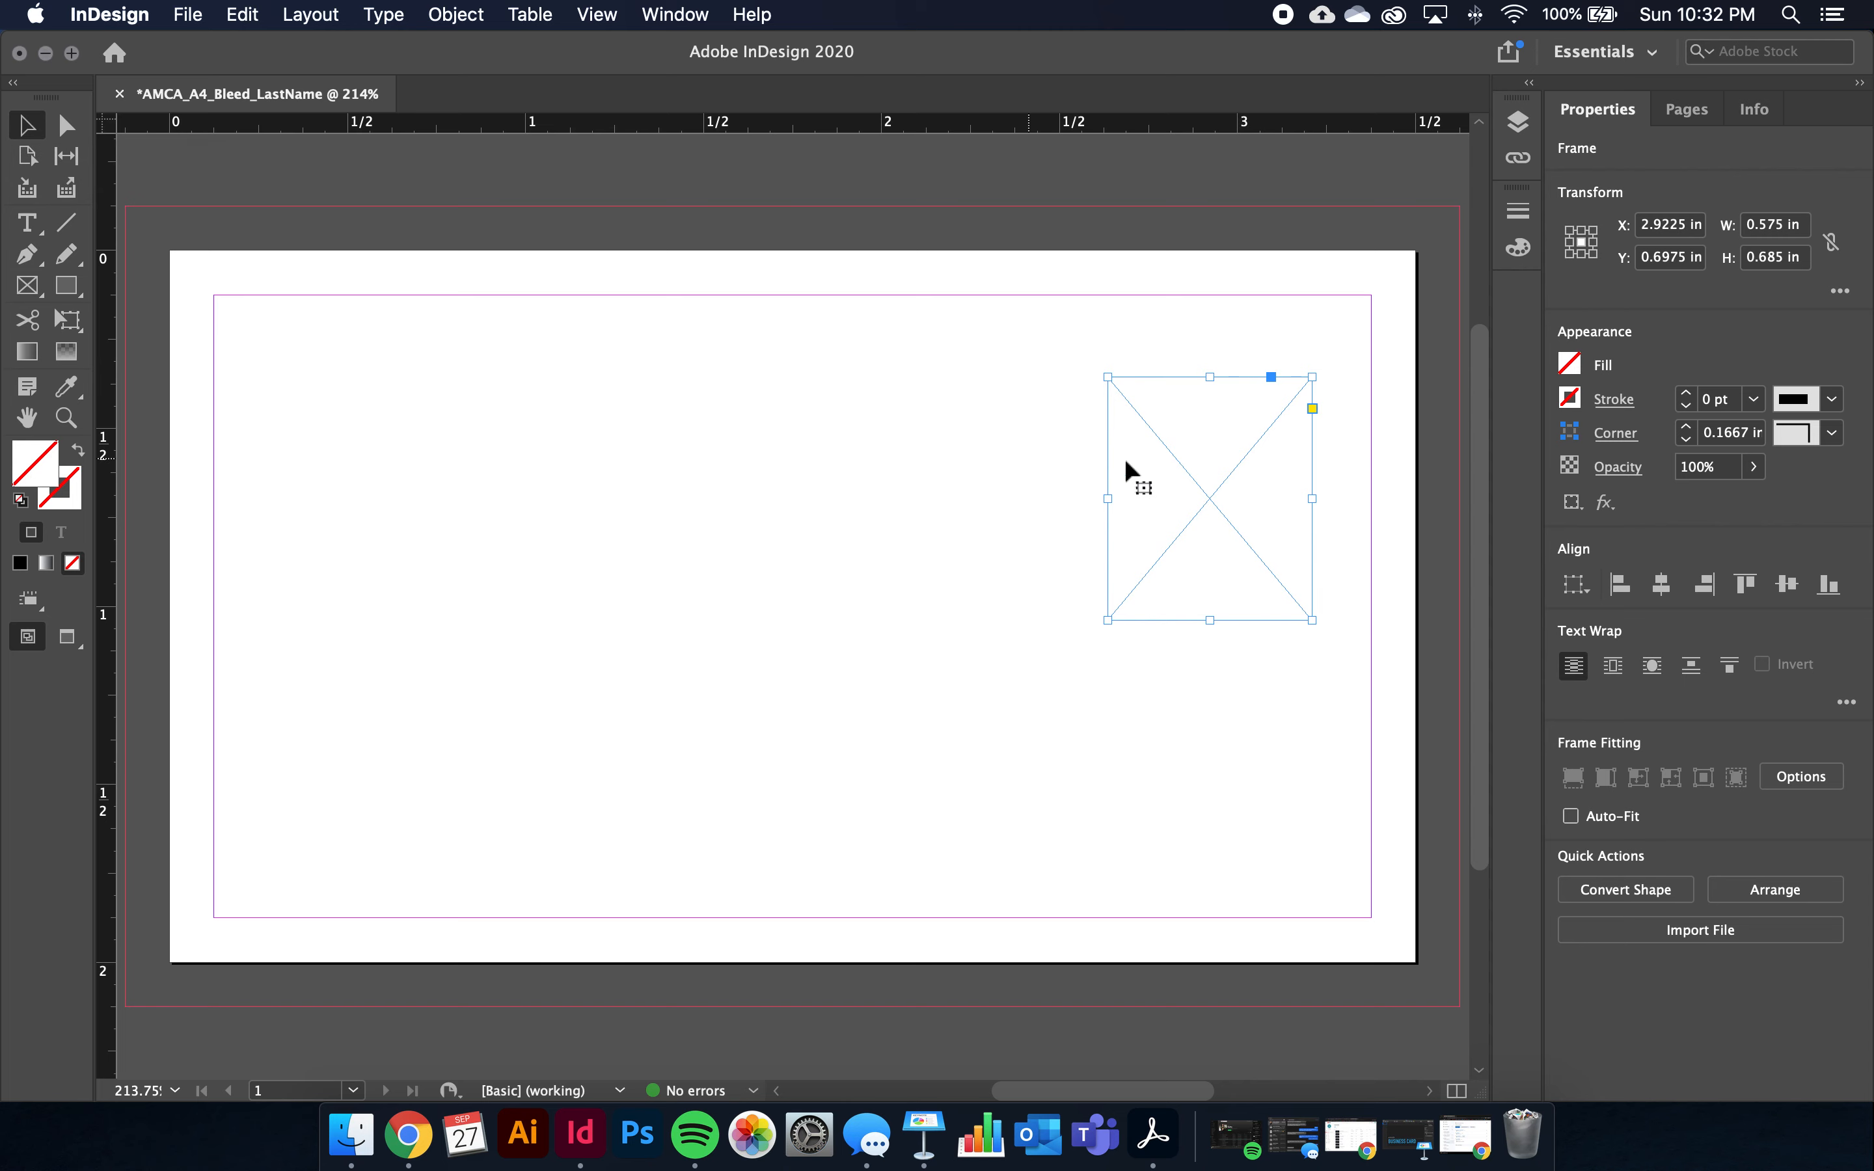
drag(1208, 375, 1198, 203)
drag(1313, 414, 1459, 414)
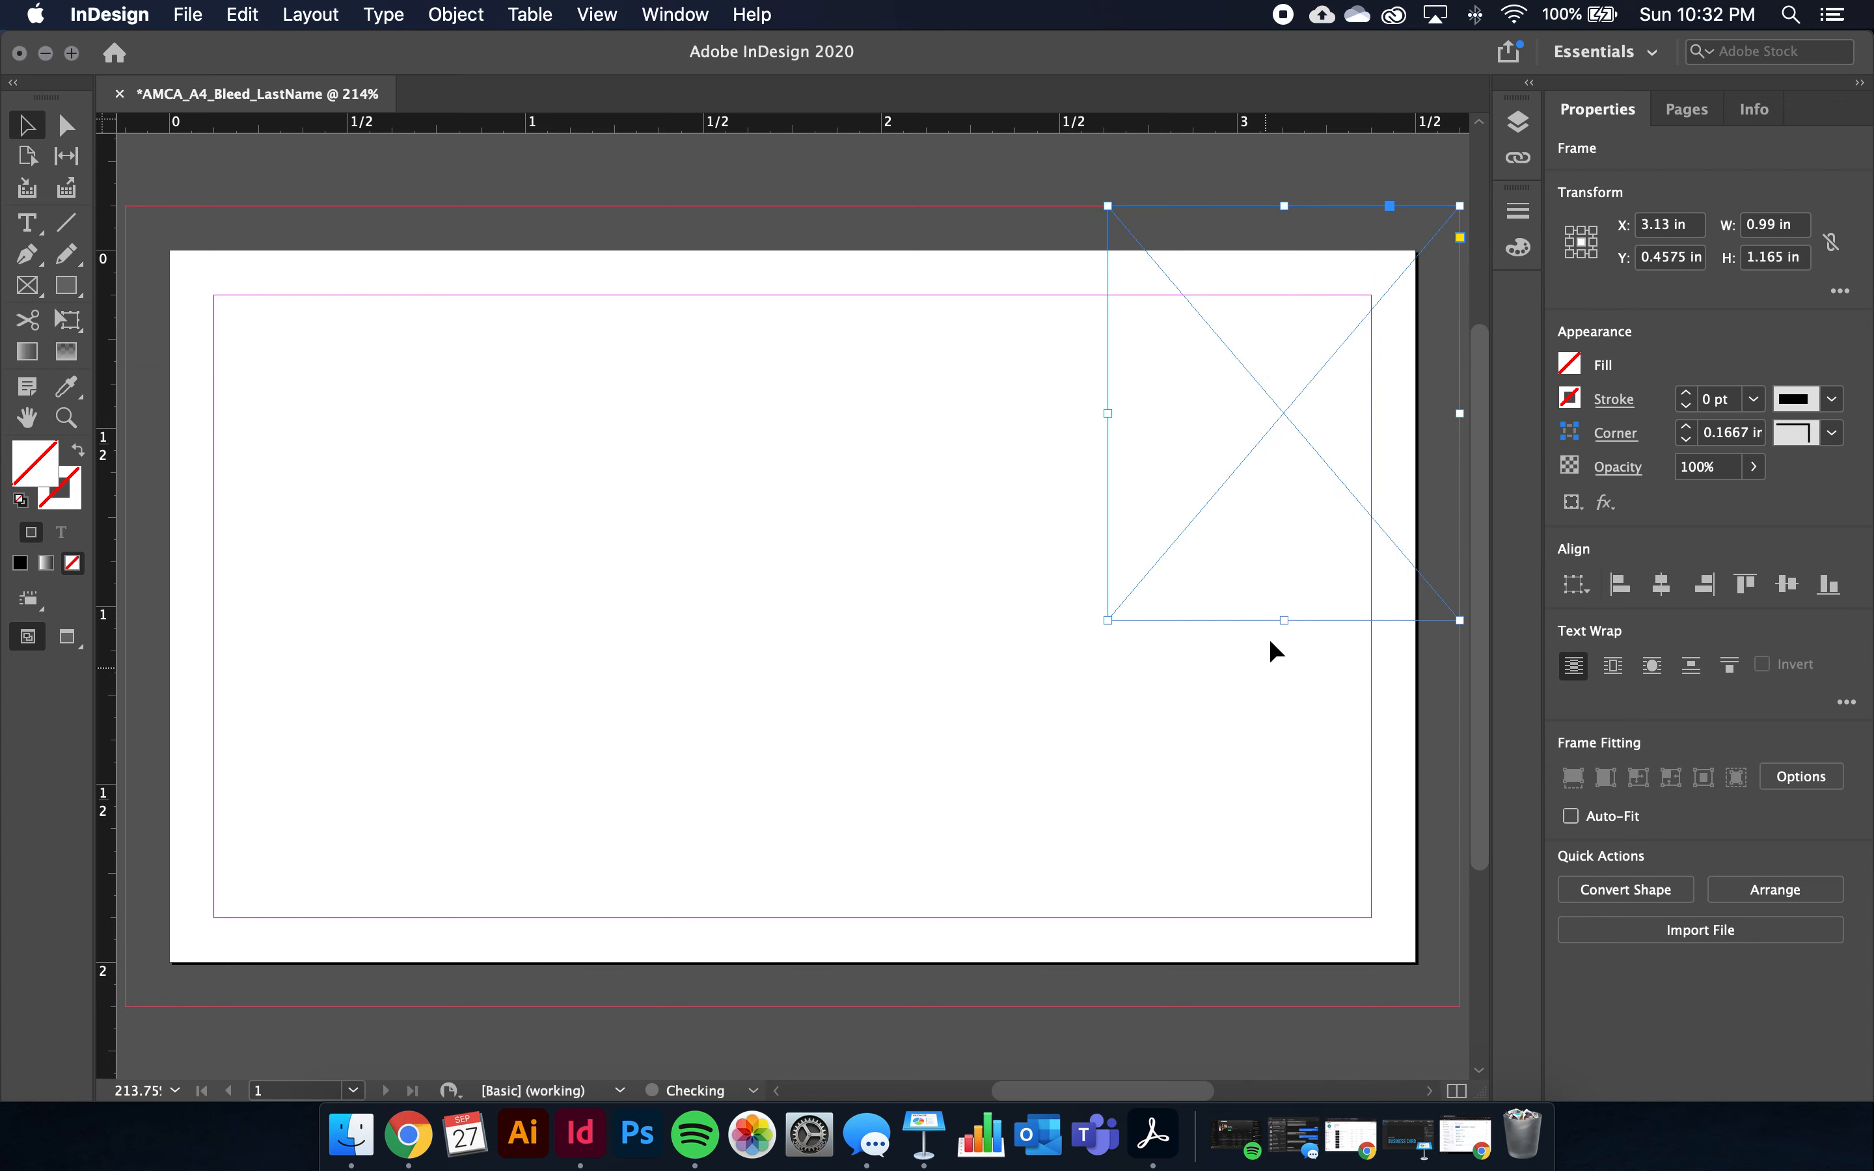
drag(1283, 620, 1291, 1006)
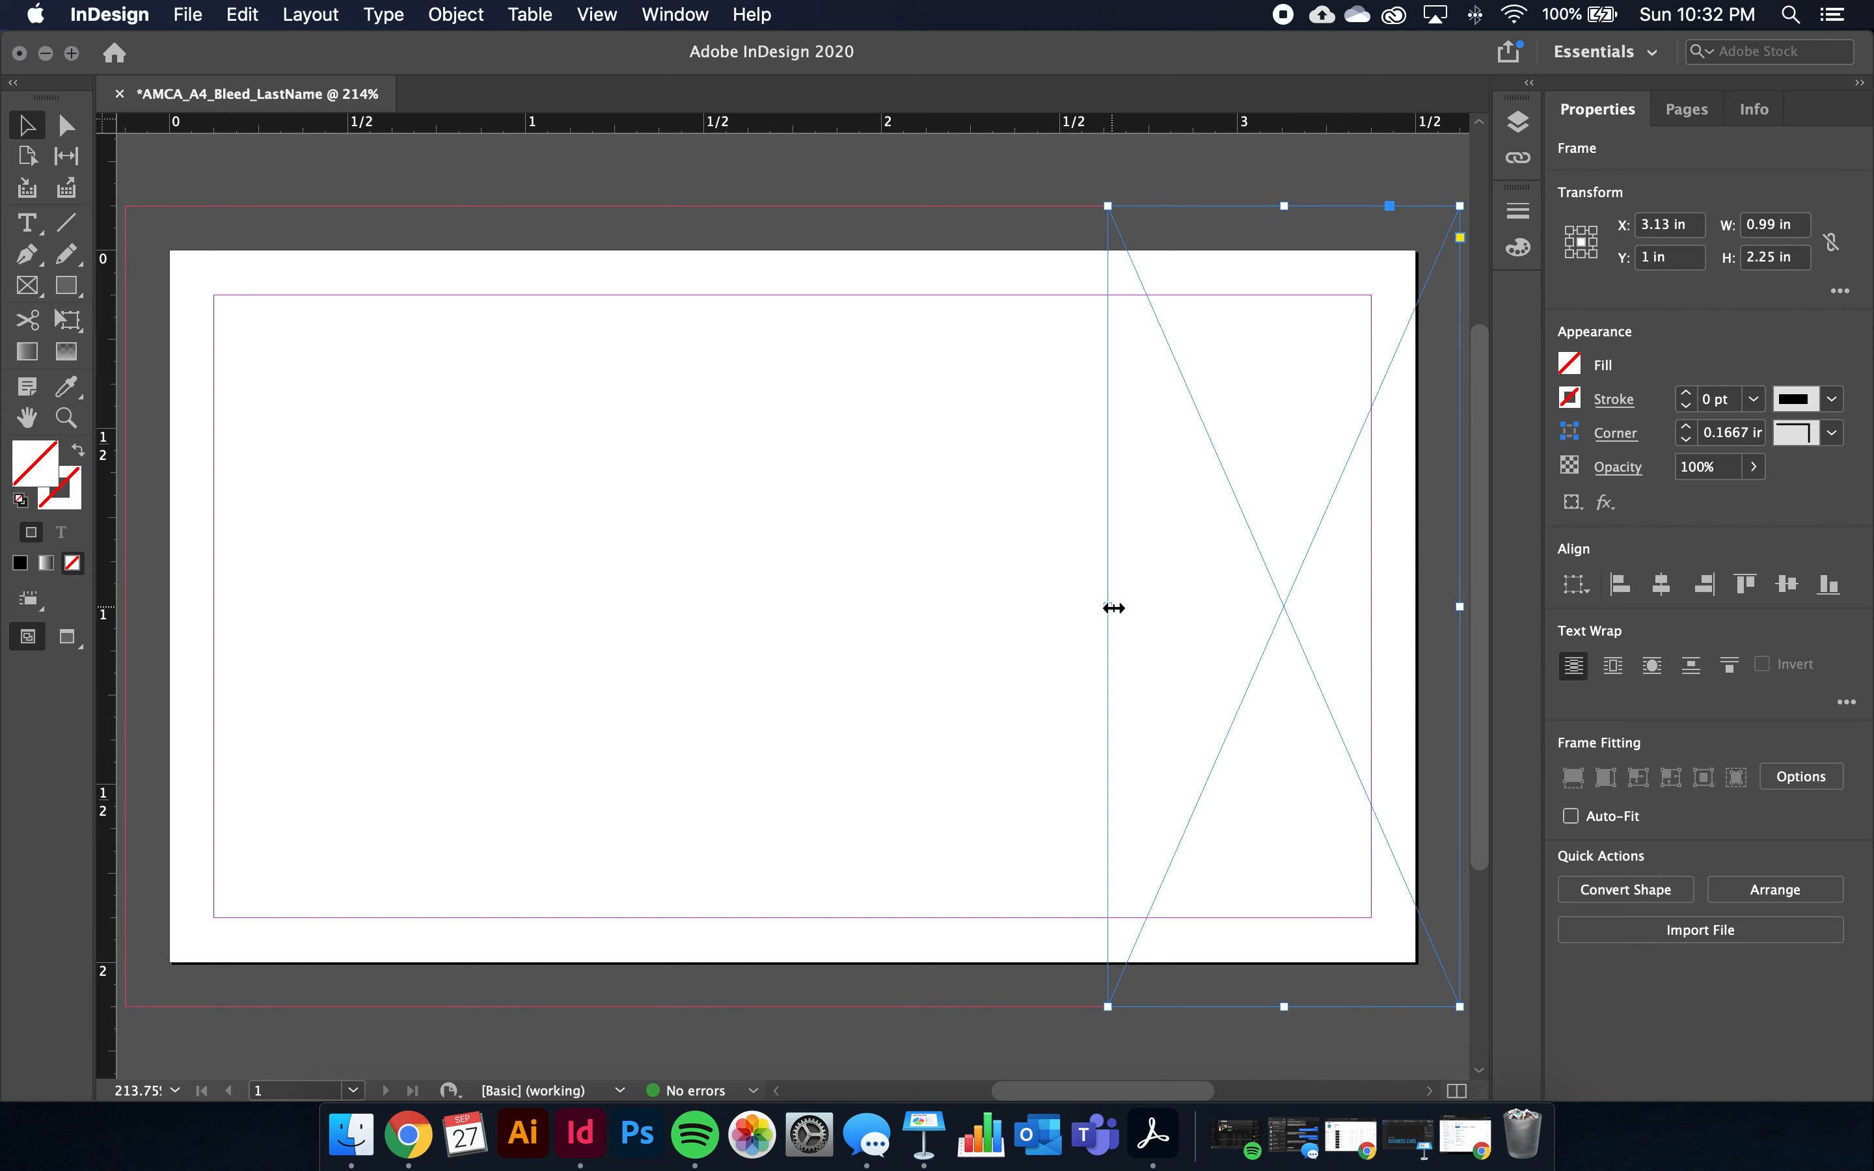
drag(1112, 609, 794, 598)
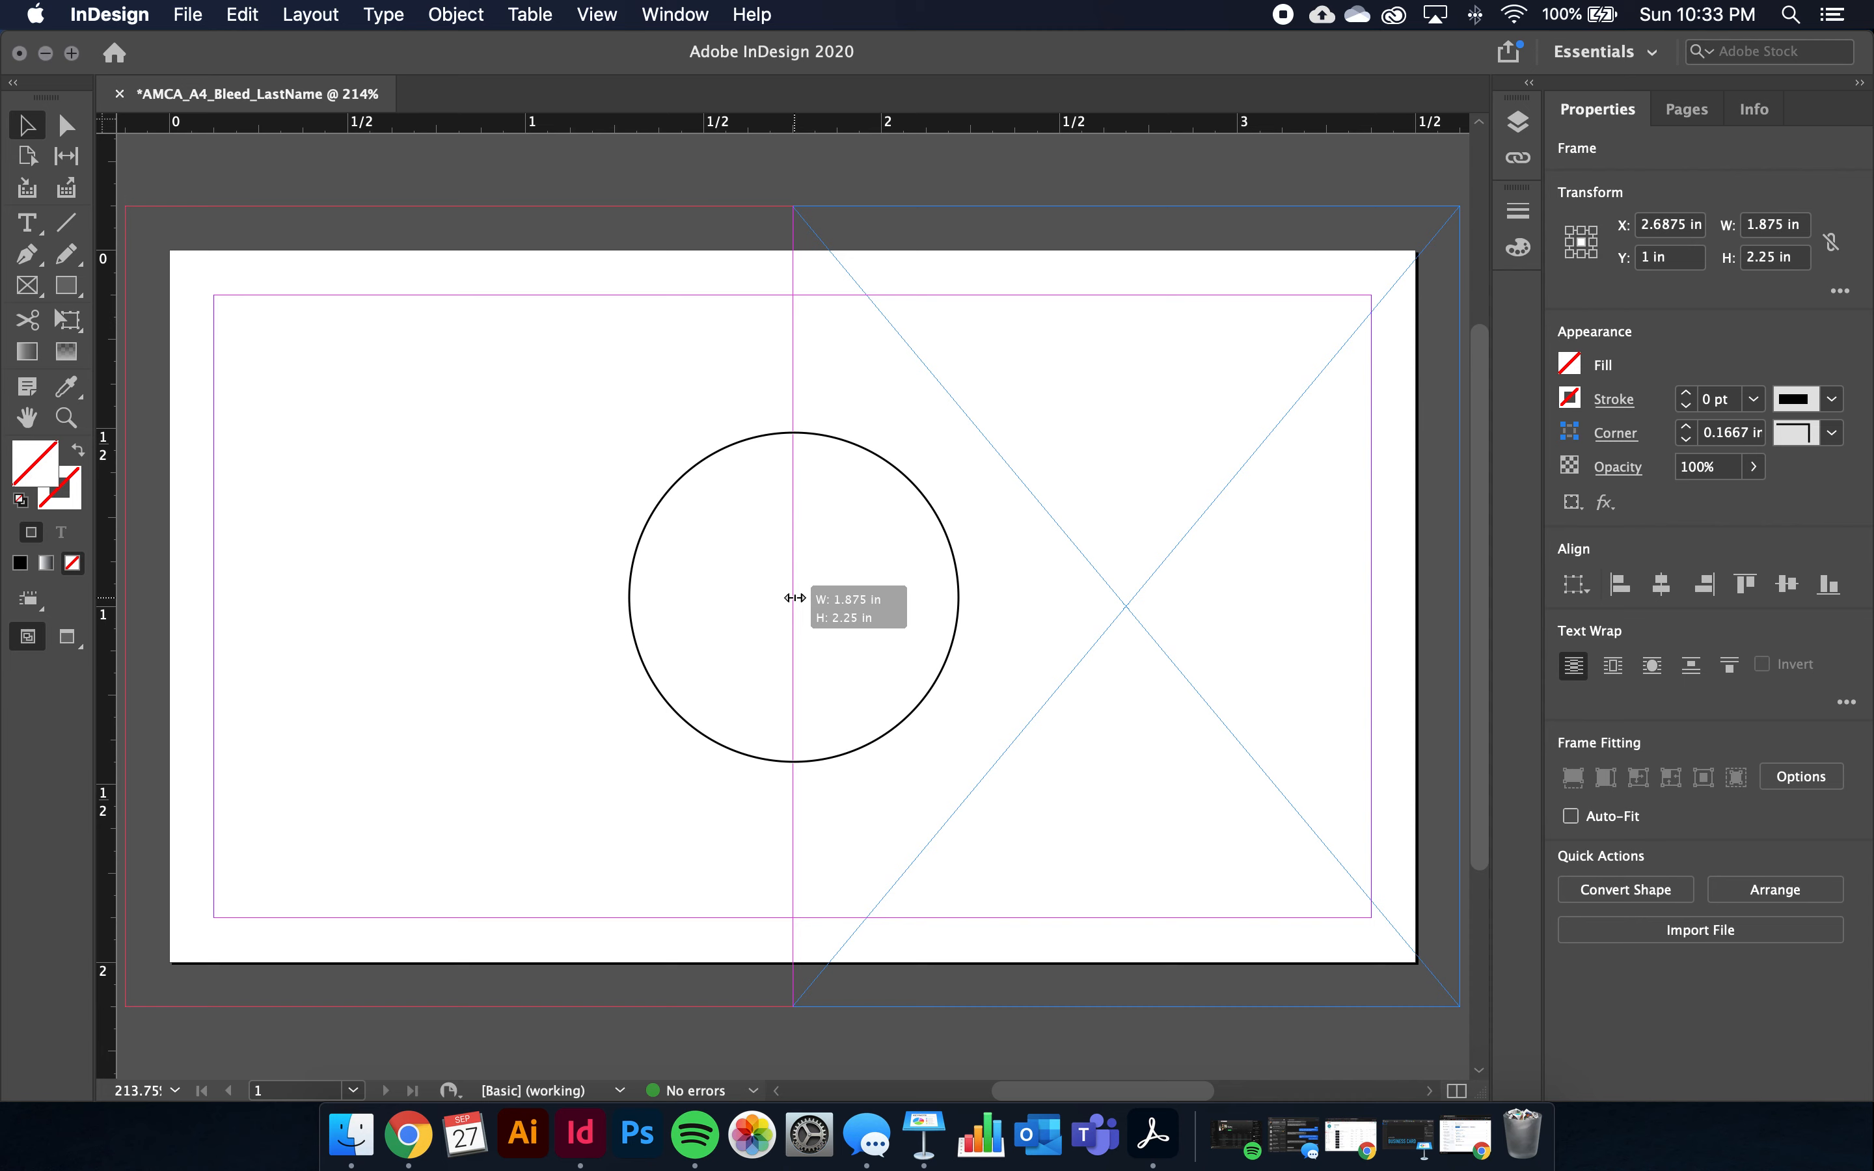
click(793, 598)
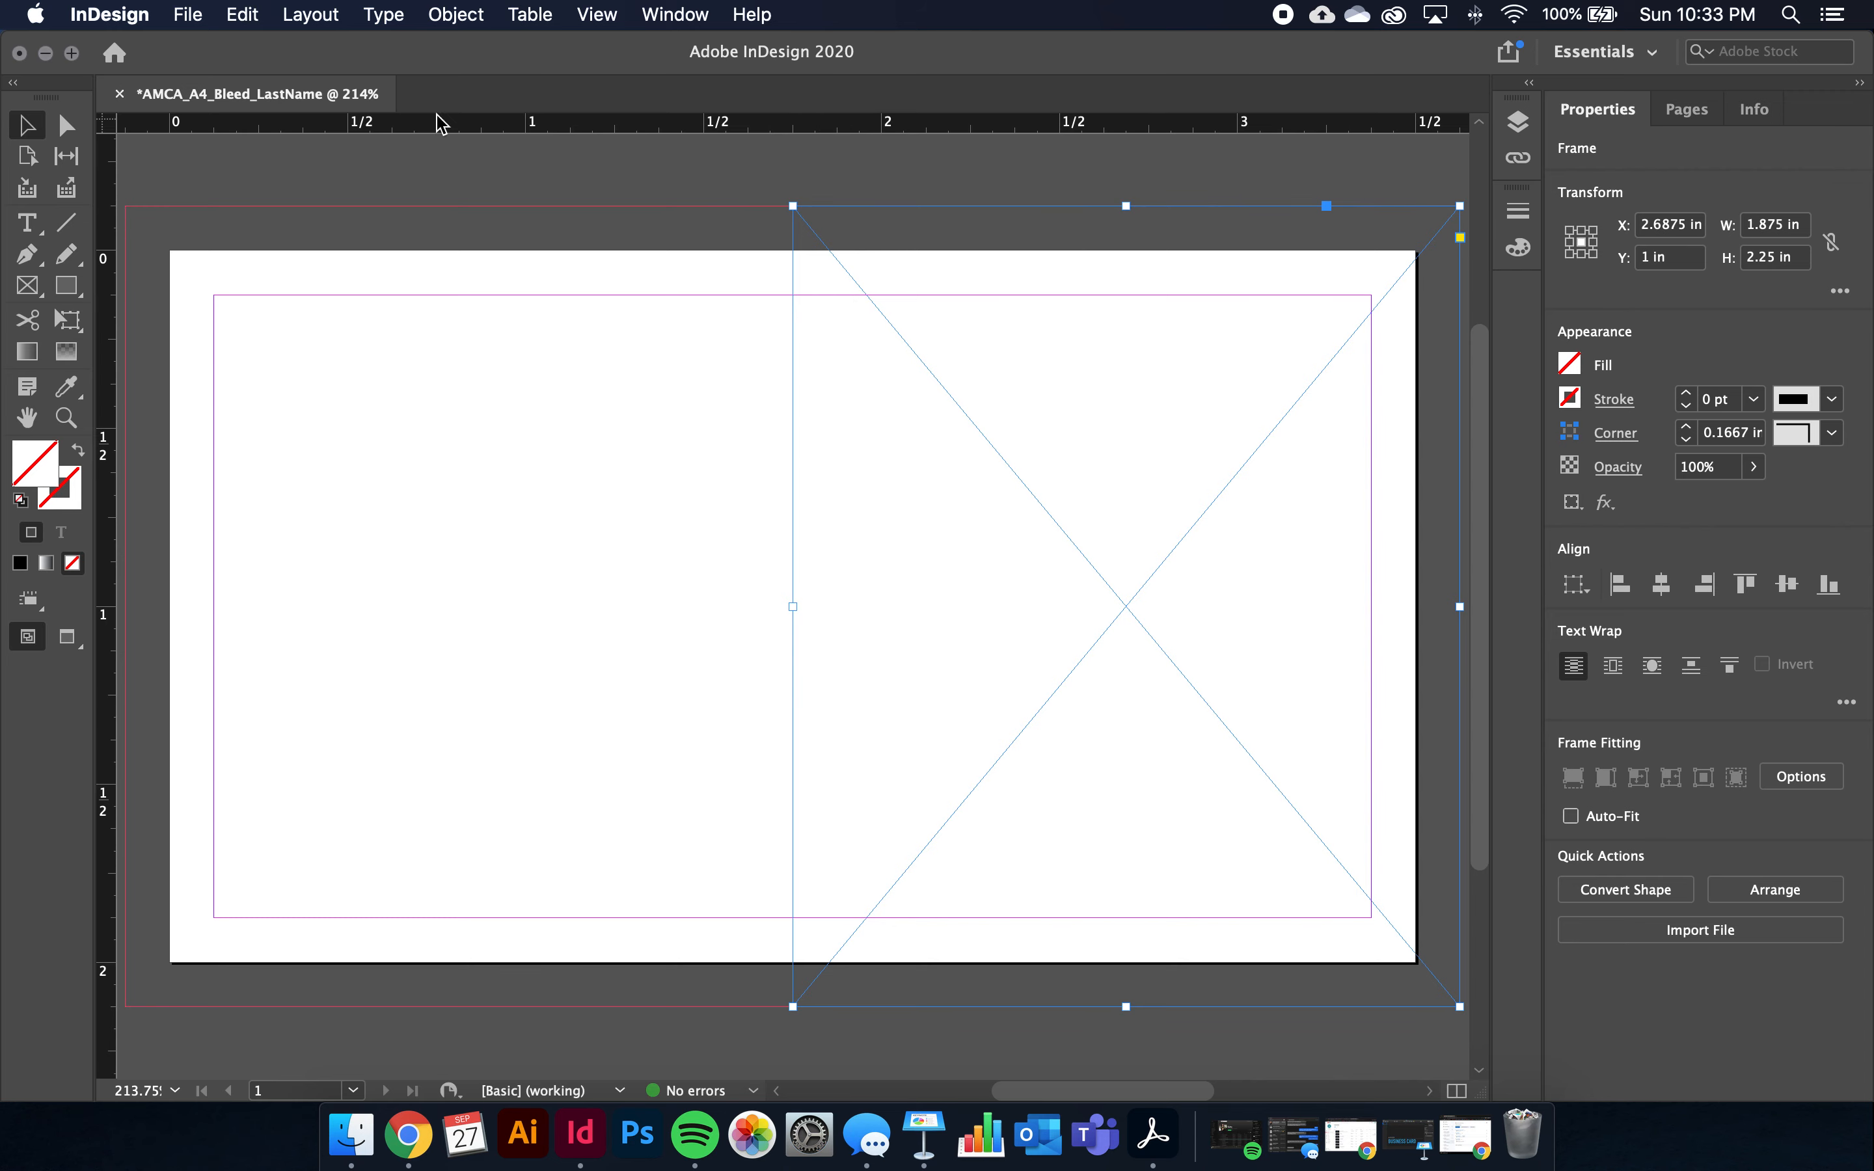
Place A5 Supplied Photo.jpg from Desktop > AMCA_A4_LastName > Supplied > A4 Supplied Photos into the frame
click(193, 16)
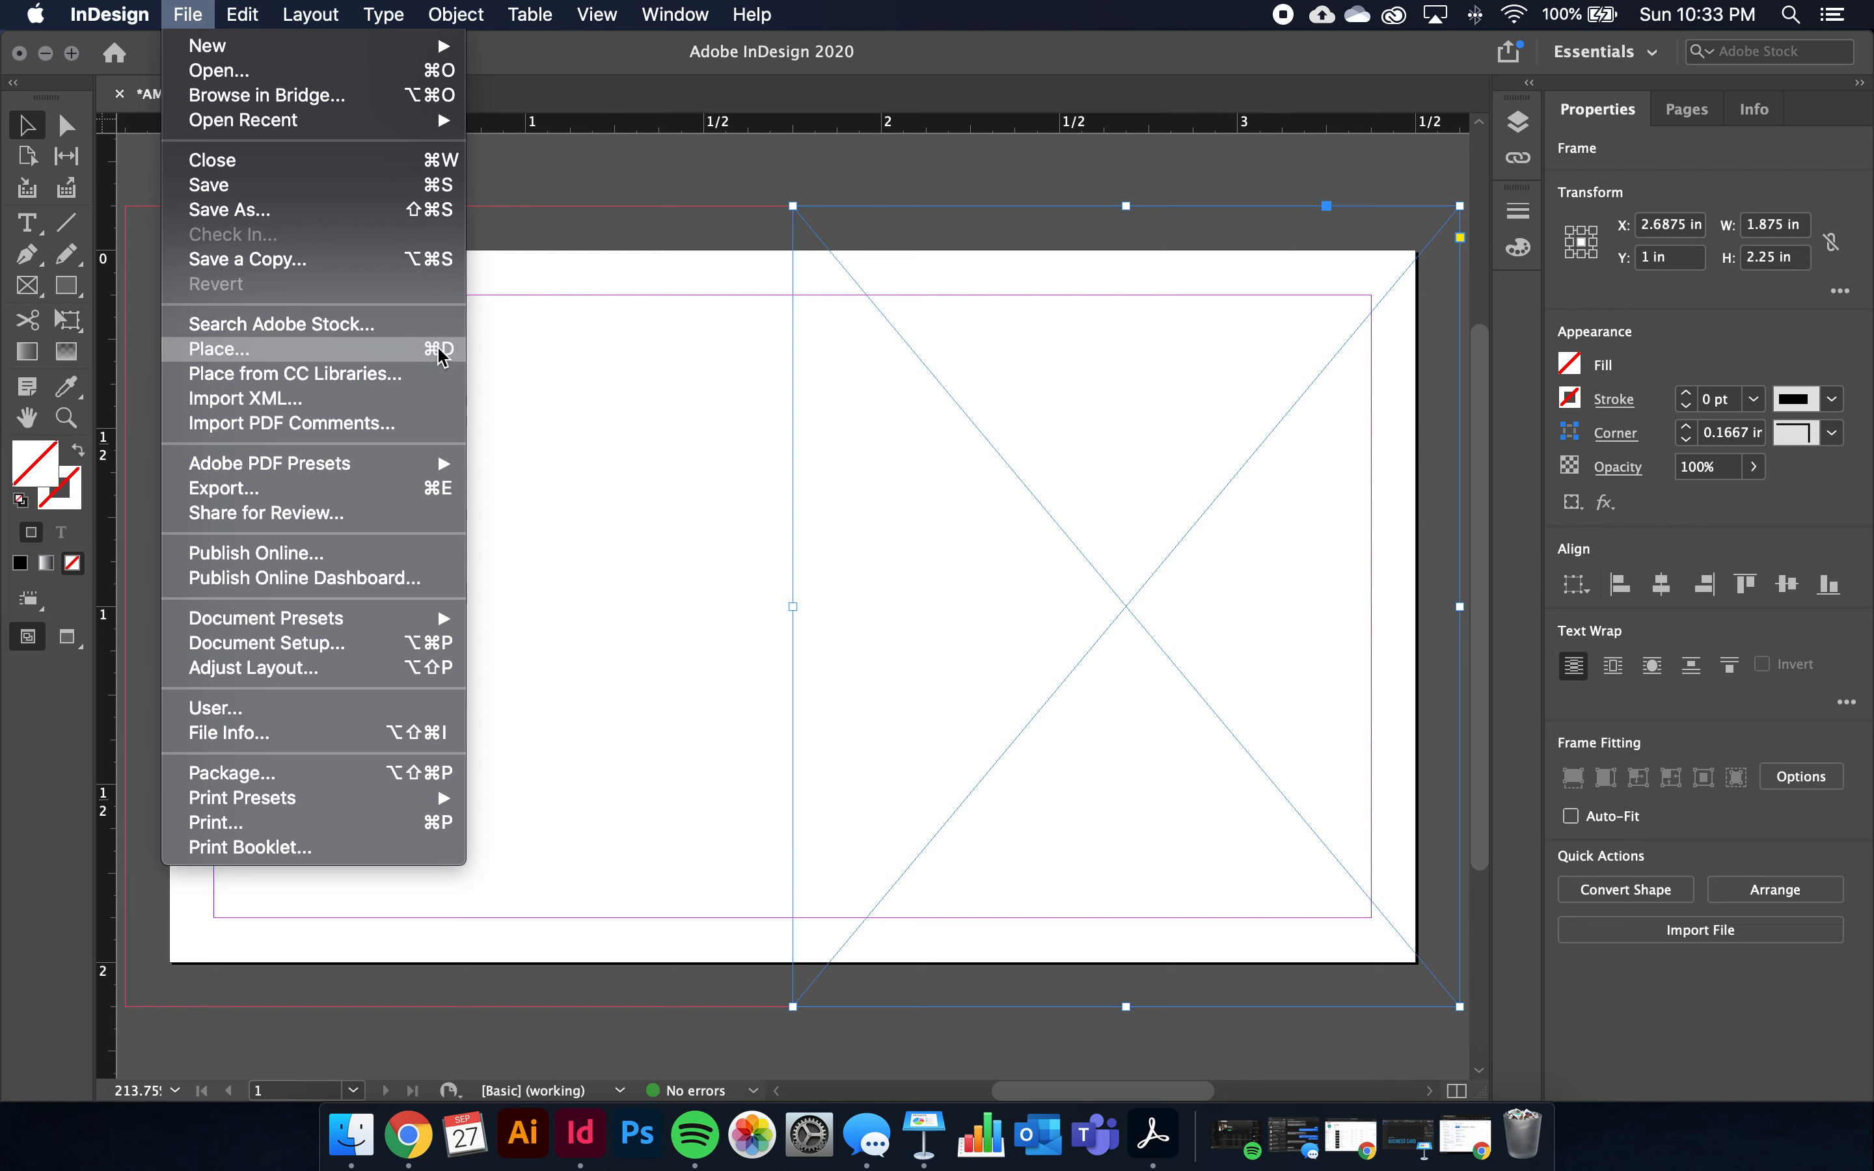
click(438, 348)
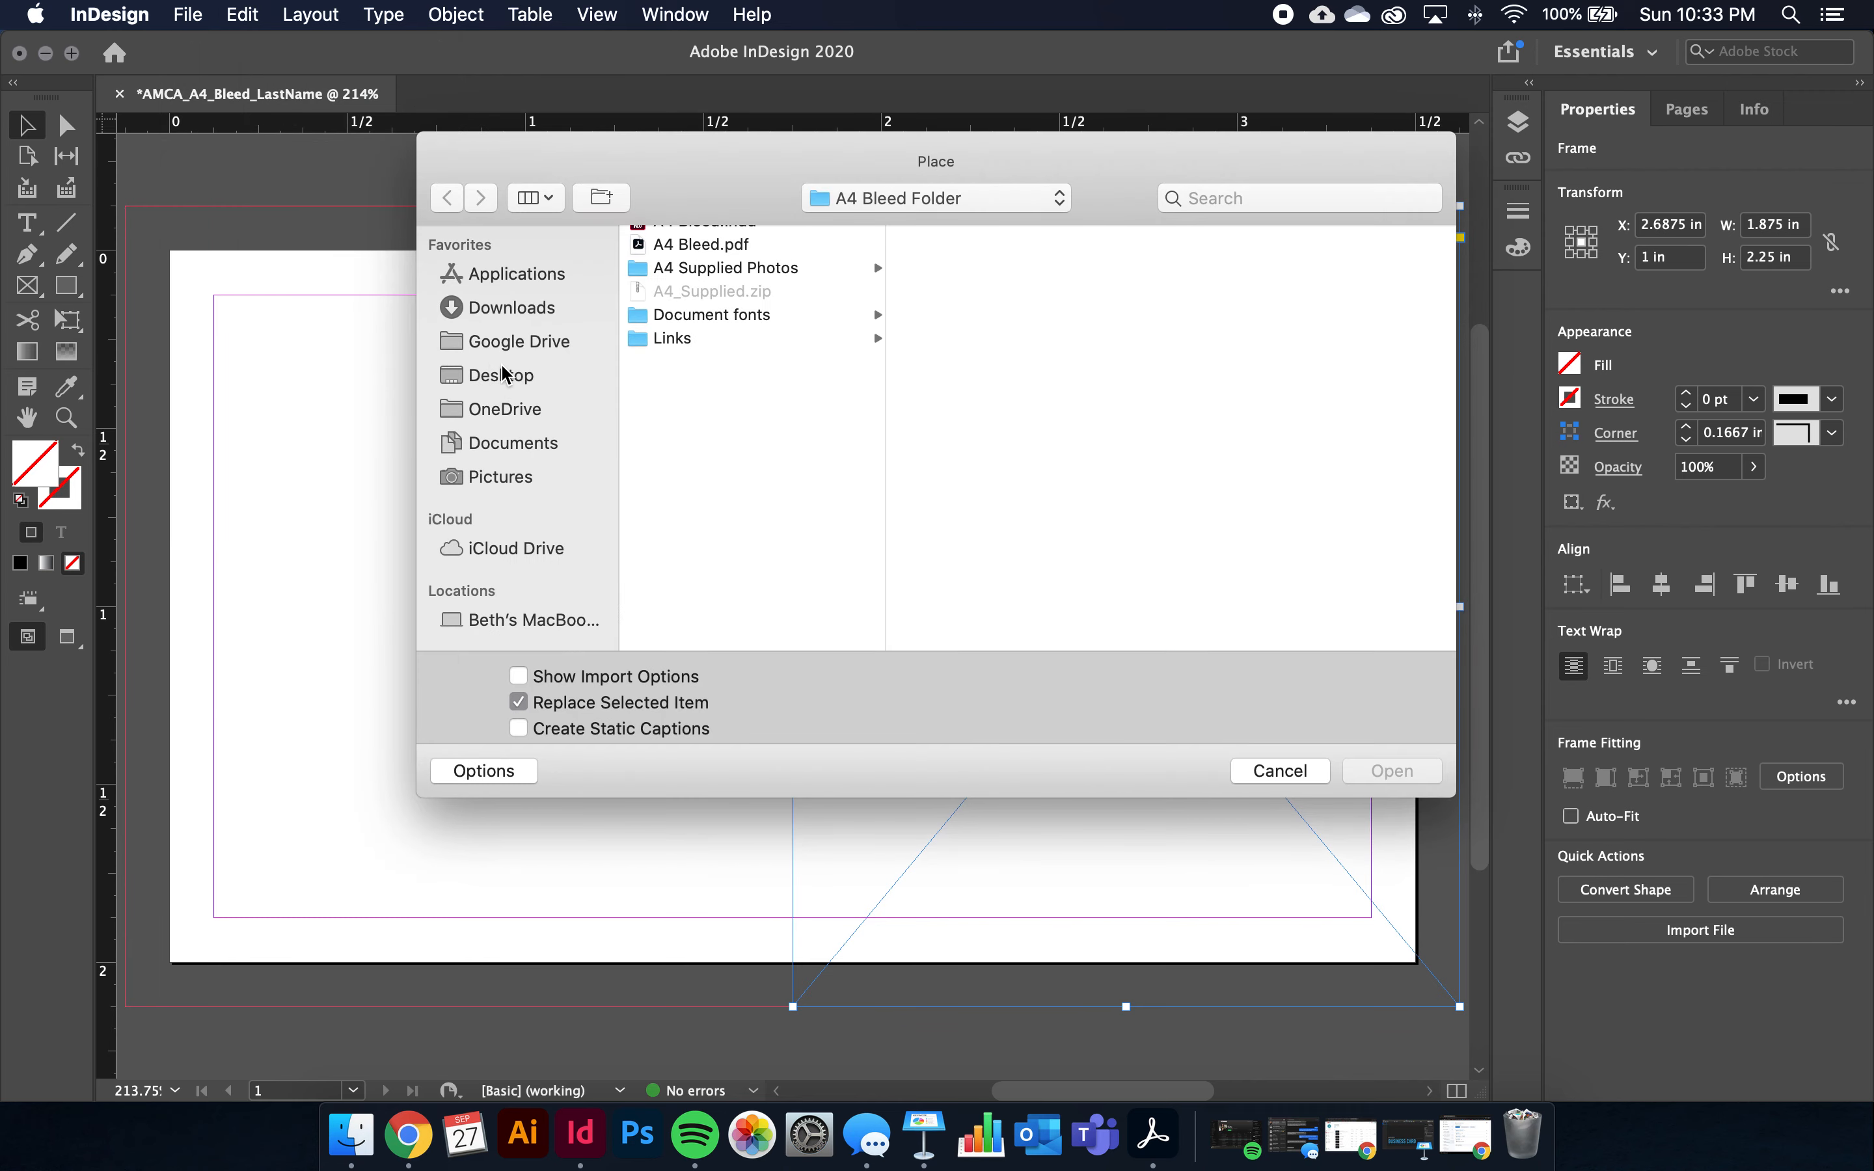
click(503, 374)
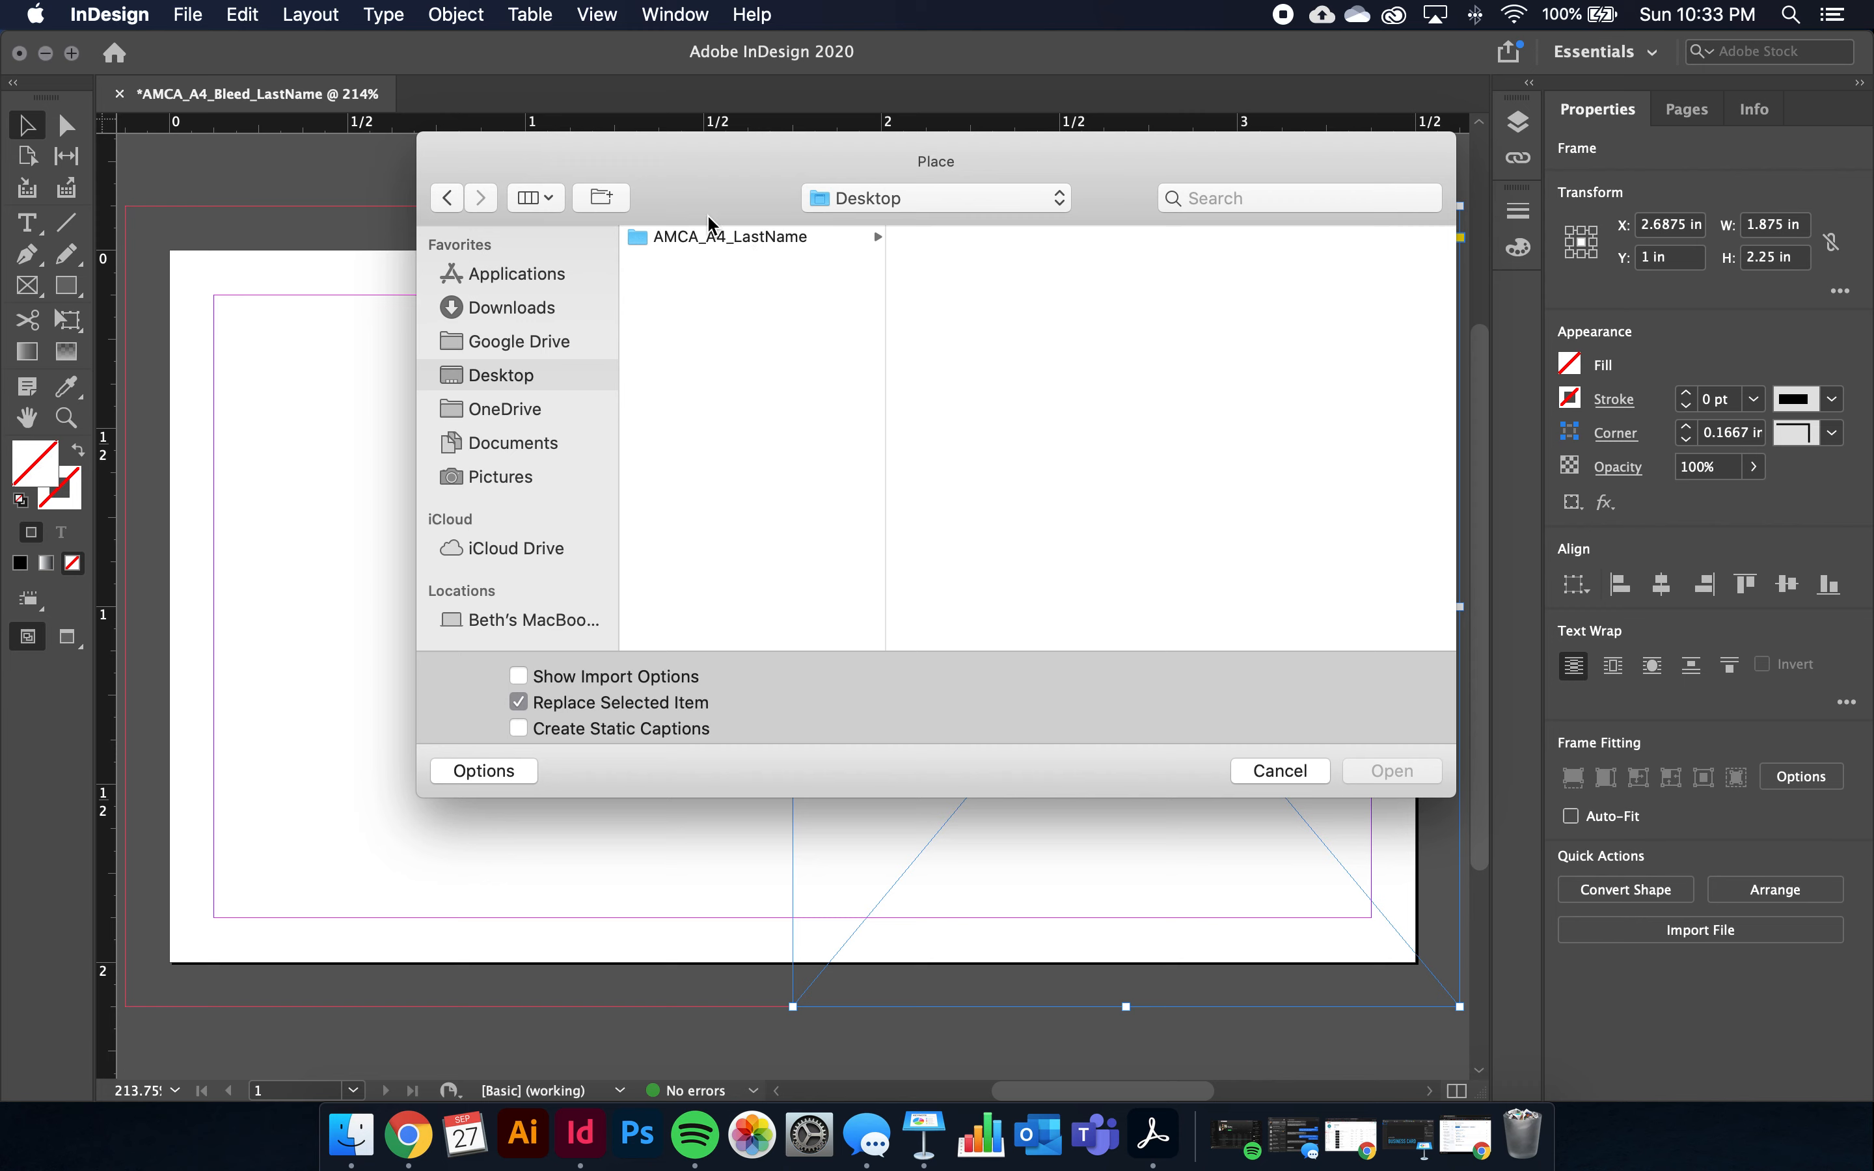
click(772, 246)
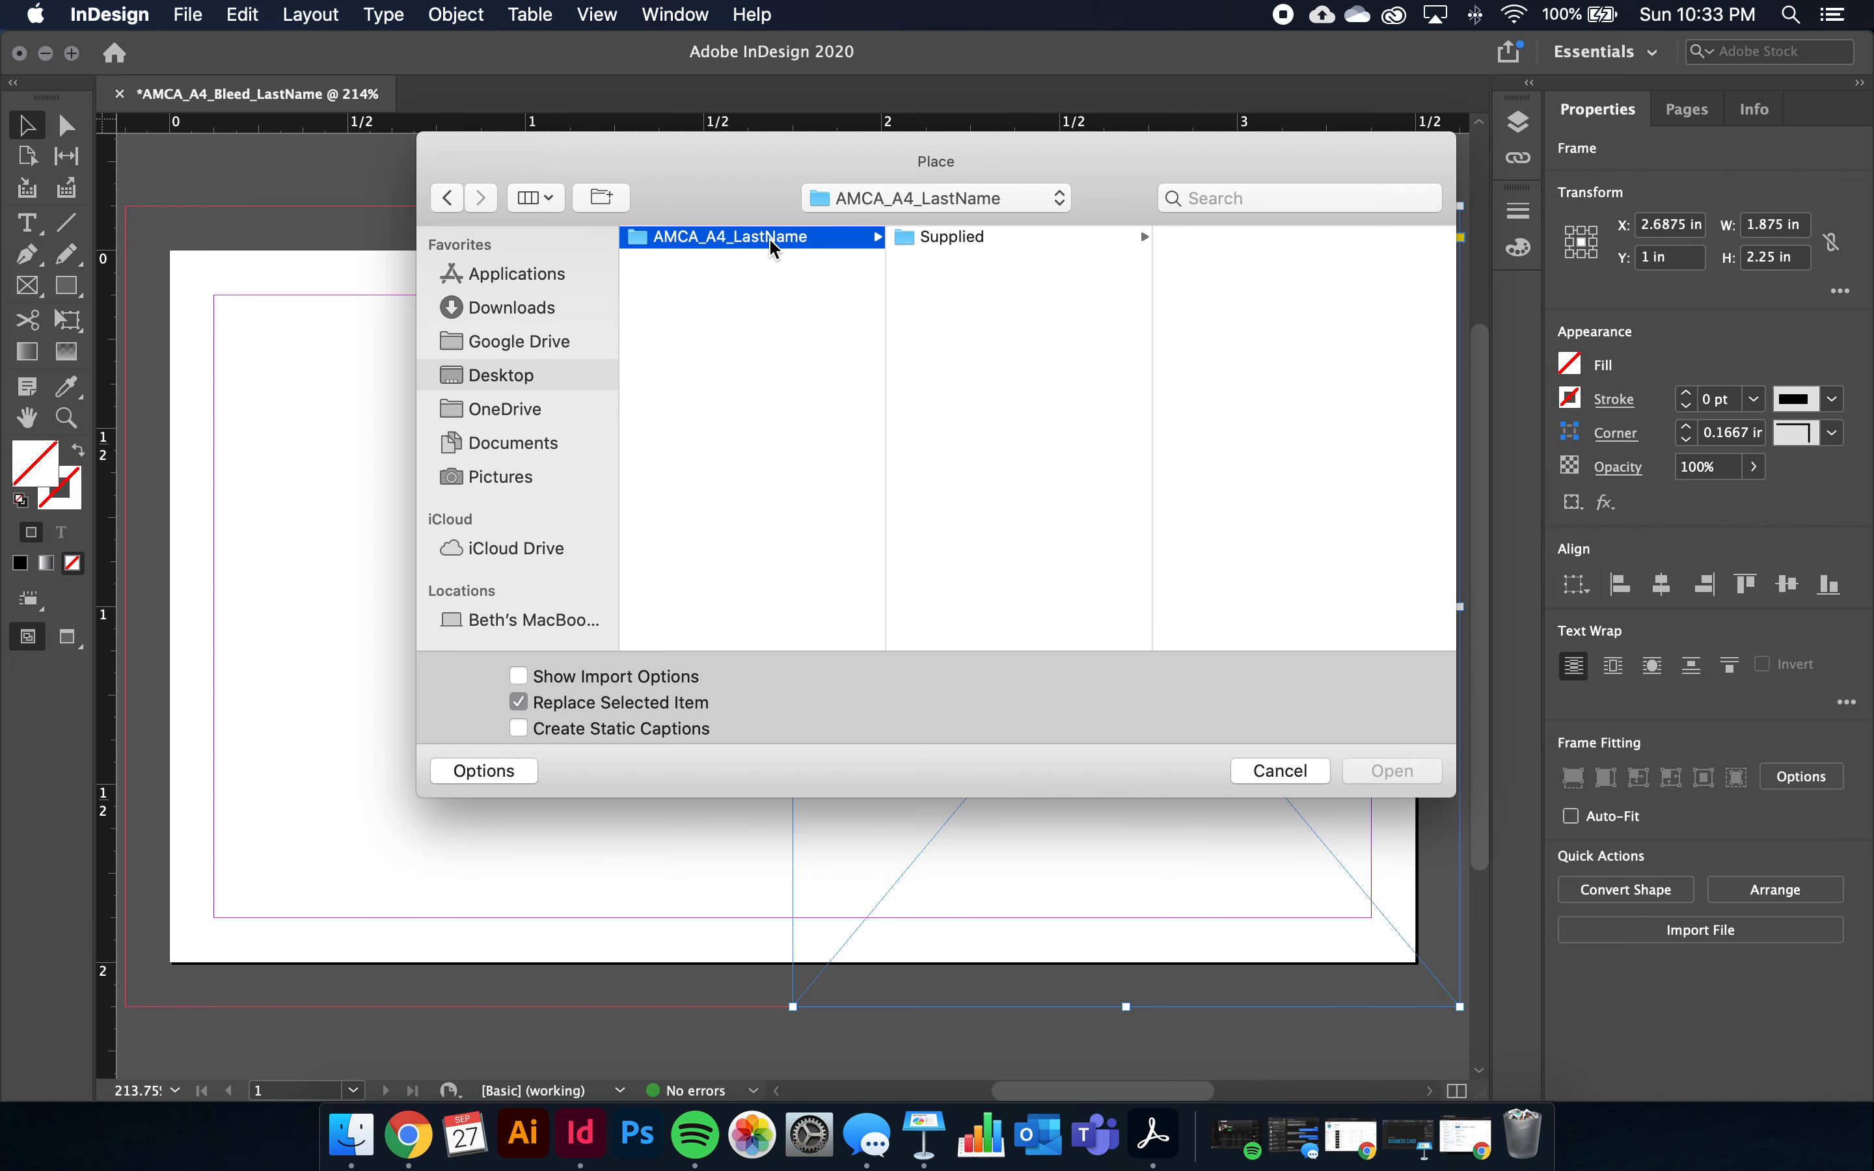
click(933, 237)
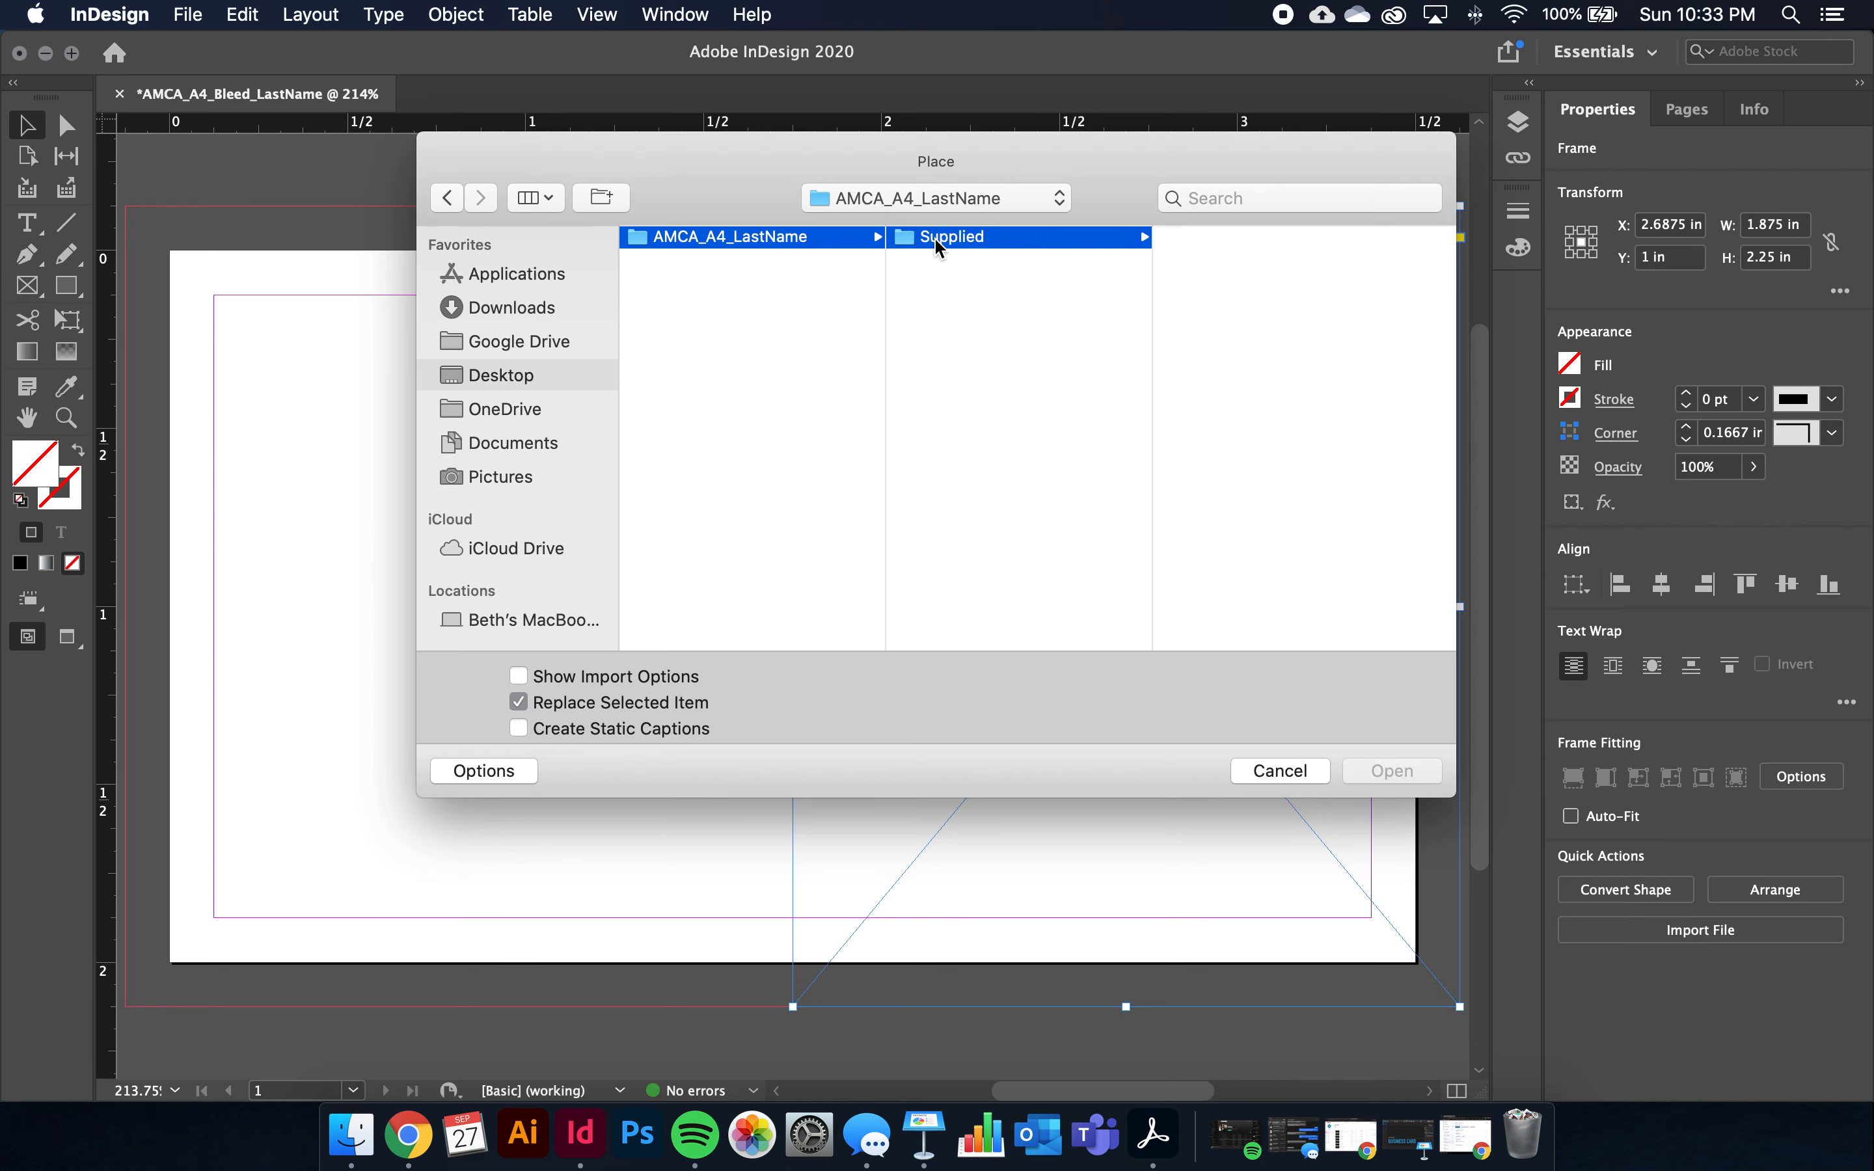
click(1206, 235)
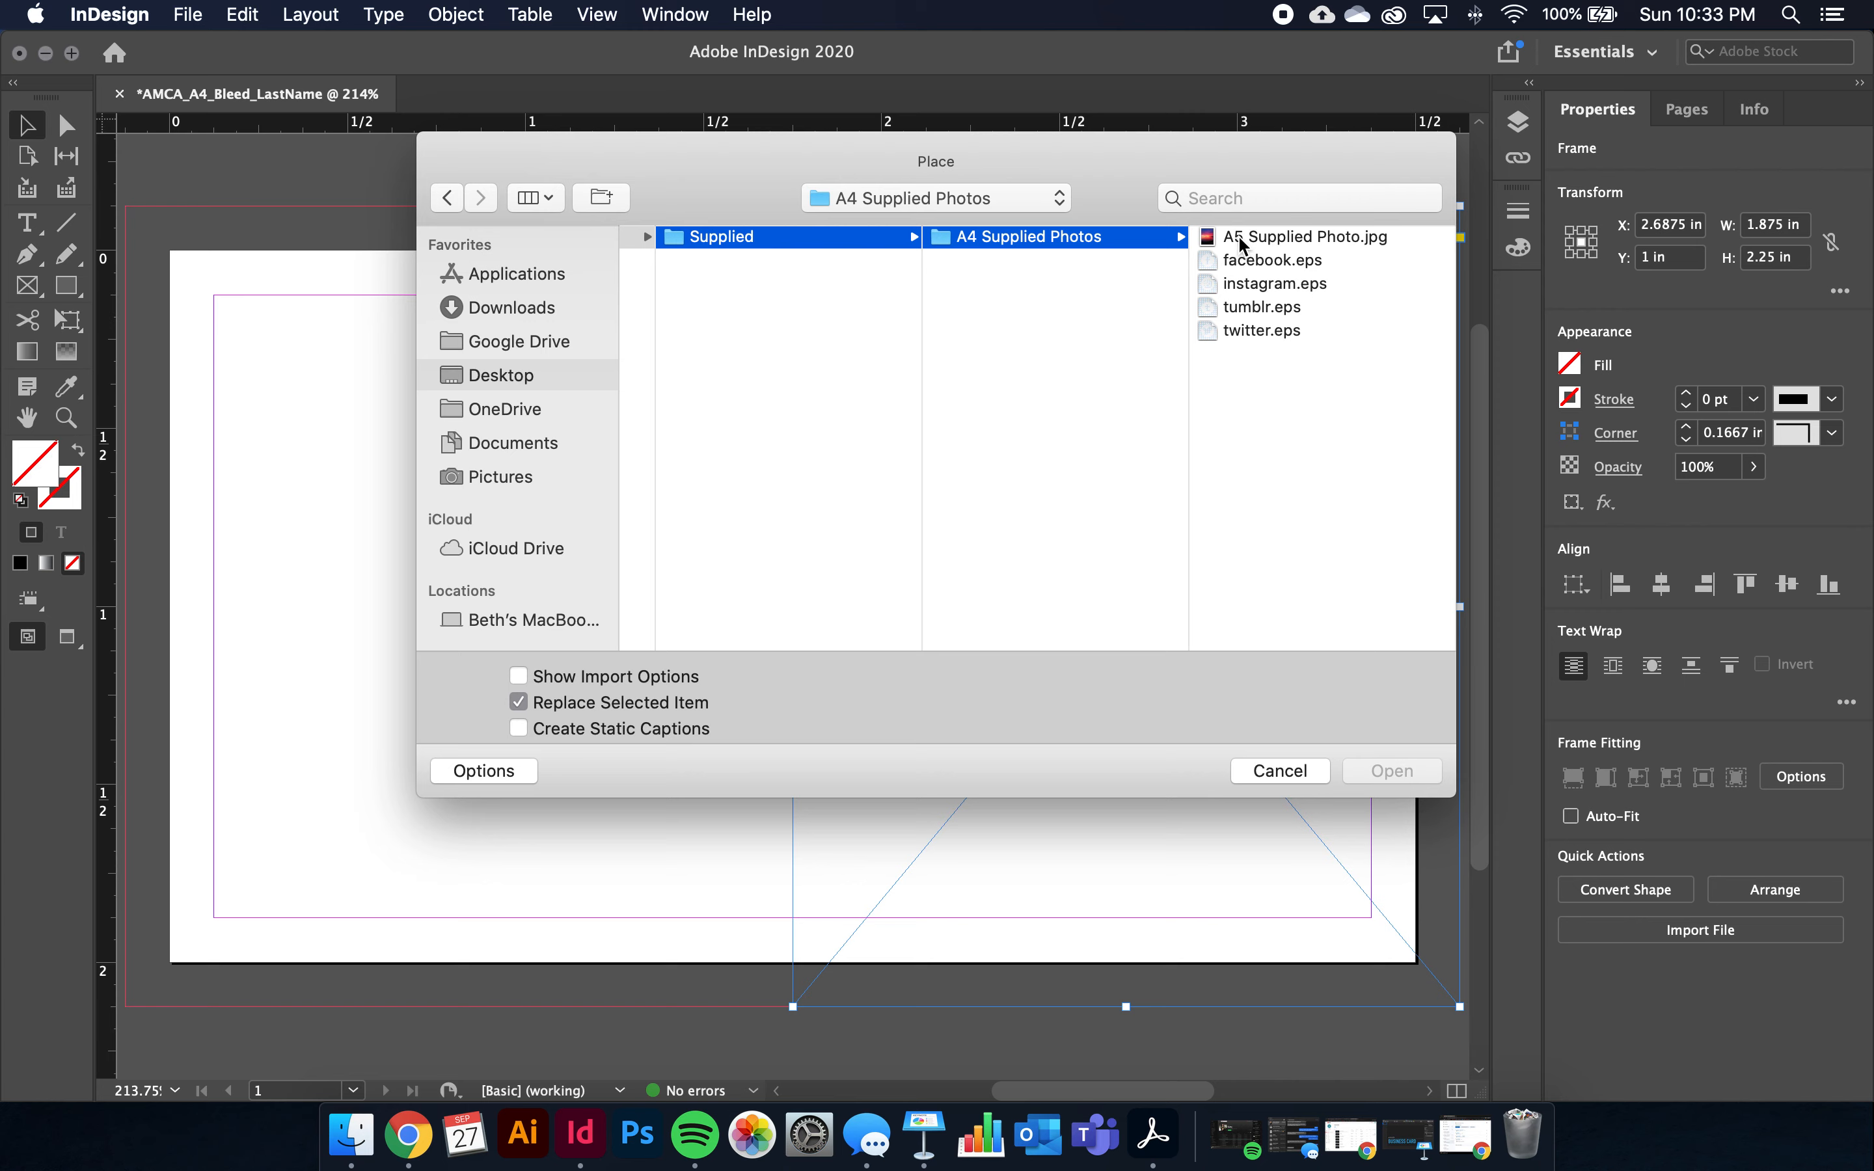
click(1263, 240)
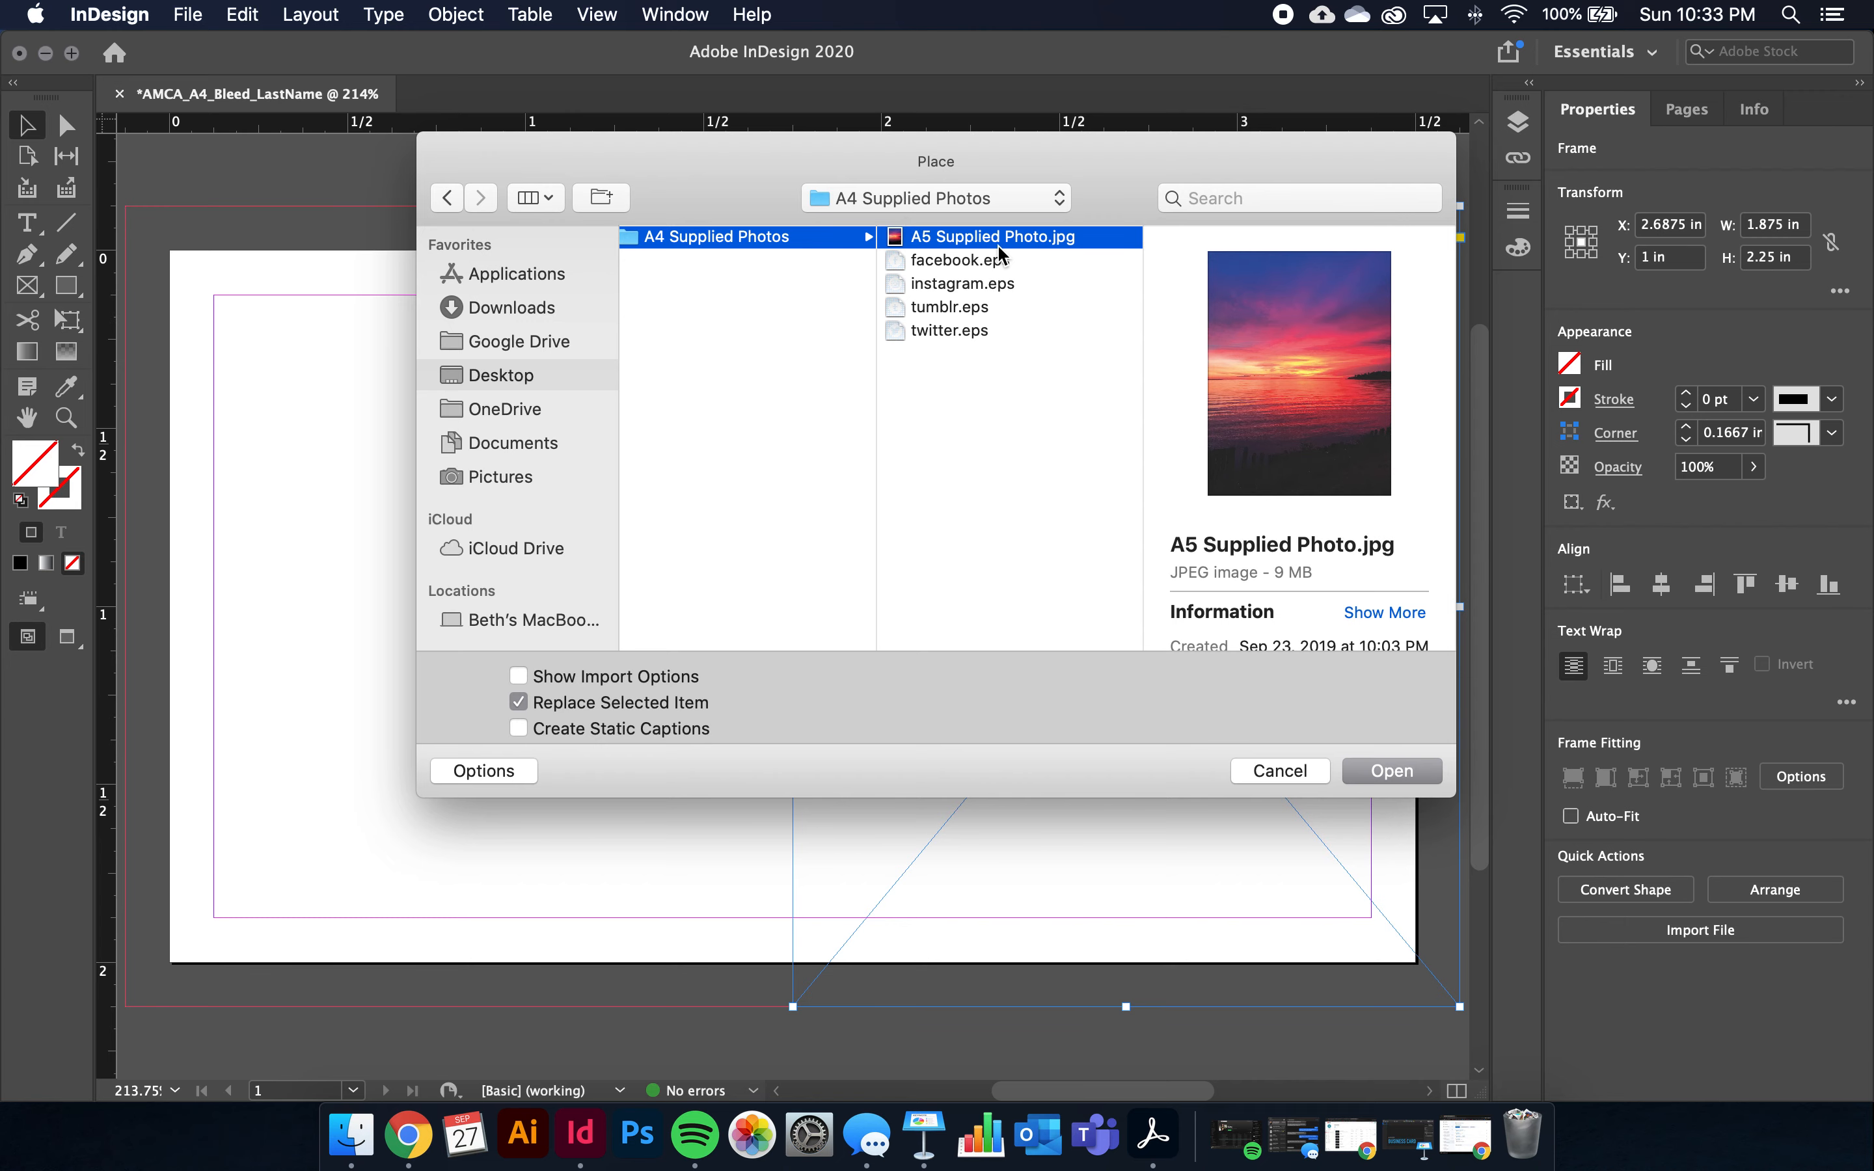
click(1408, 774)
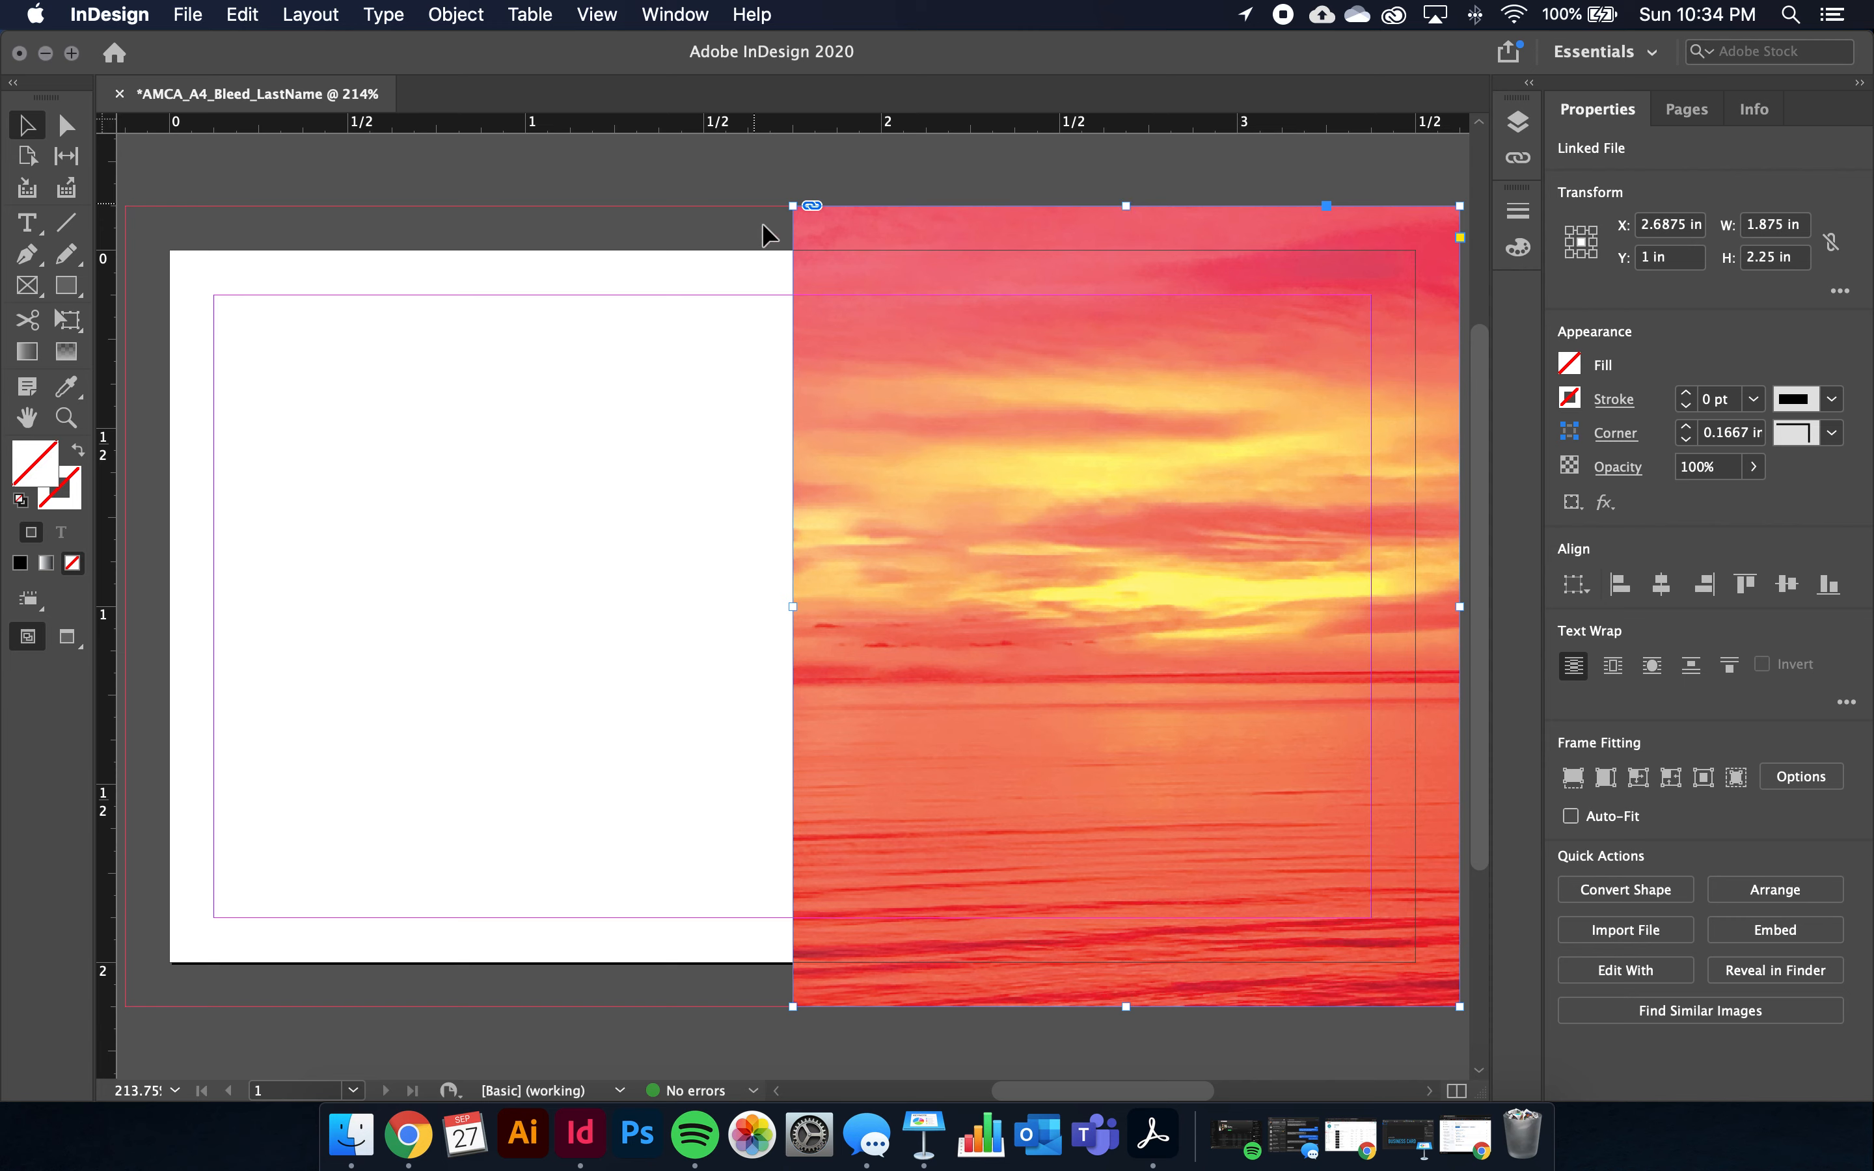
Set the sunset photo to Fill Frame Proportionally, then deselect it
right_click(1174, 449)
mouse_move(1254, 671)
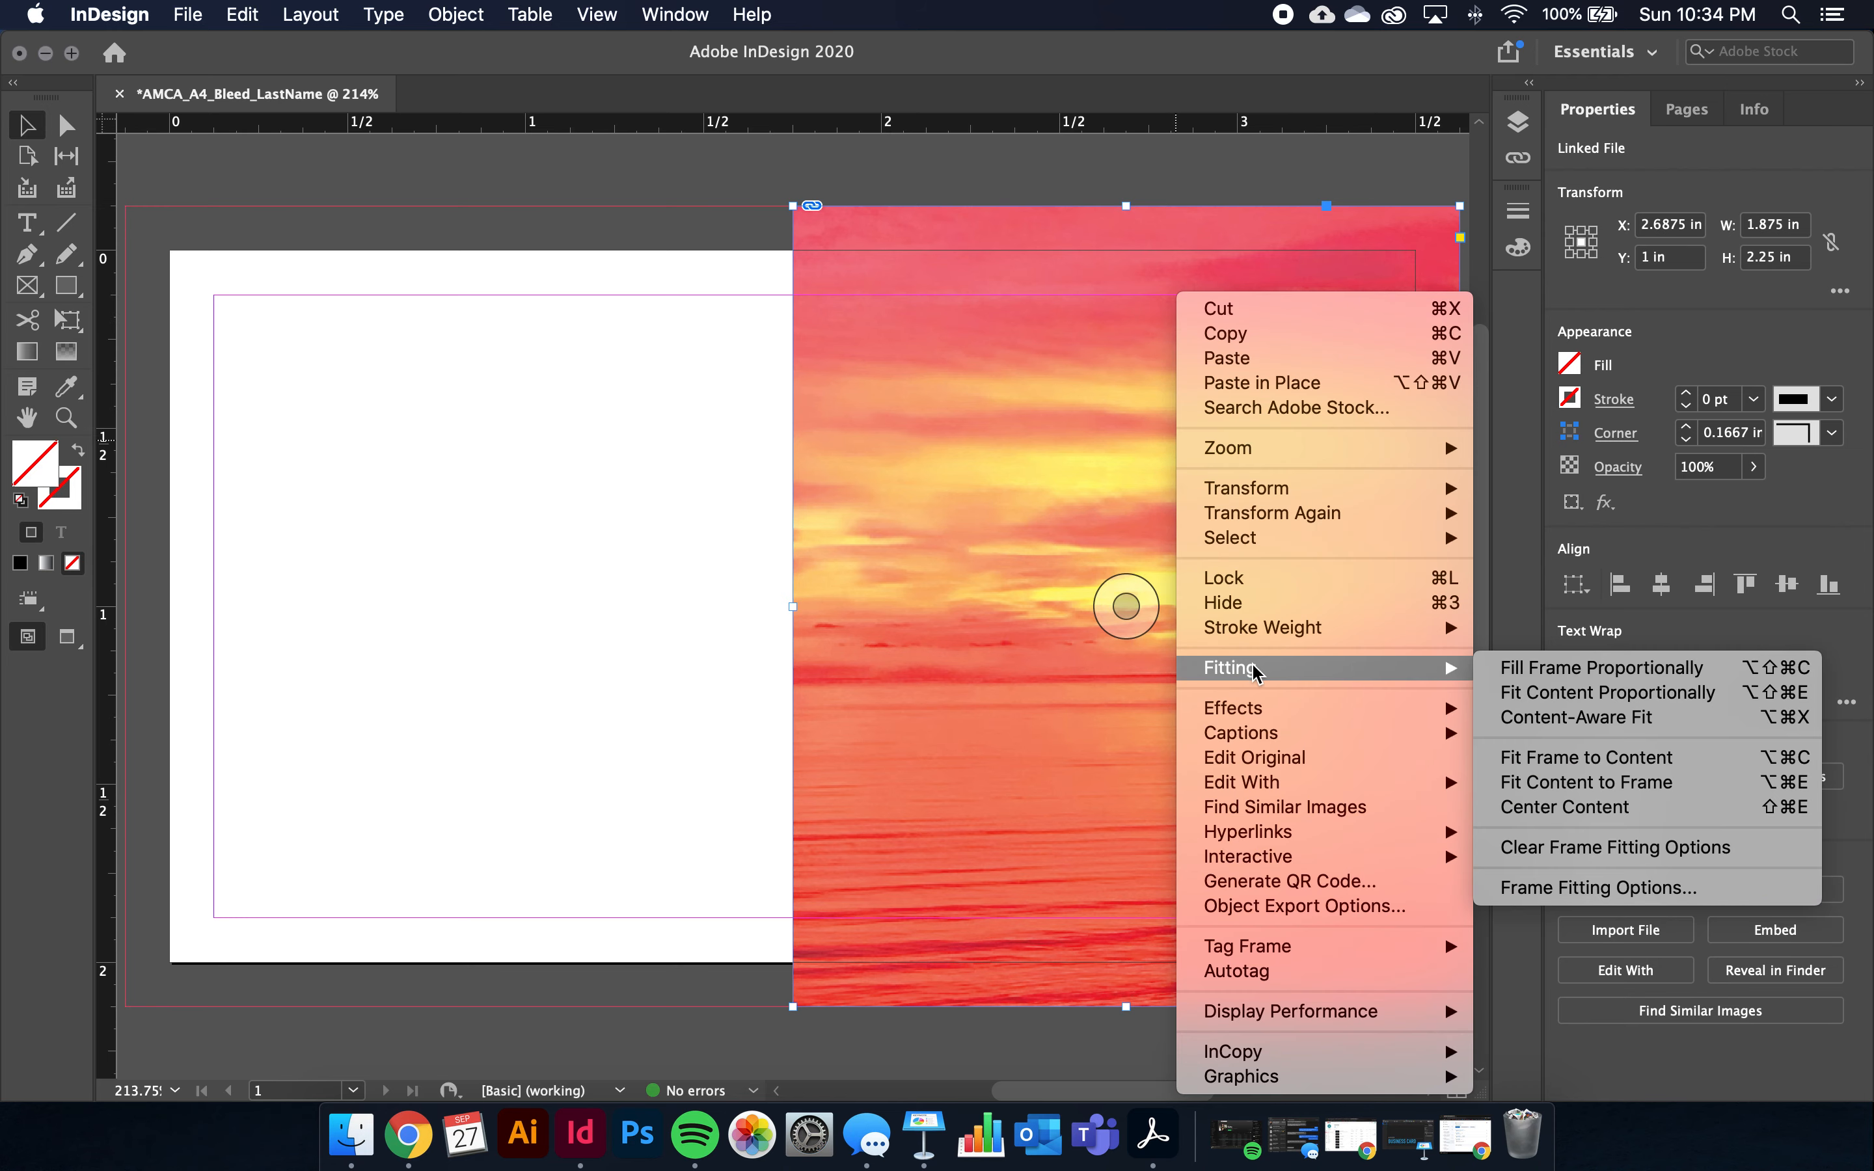
click(1666, 671)
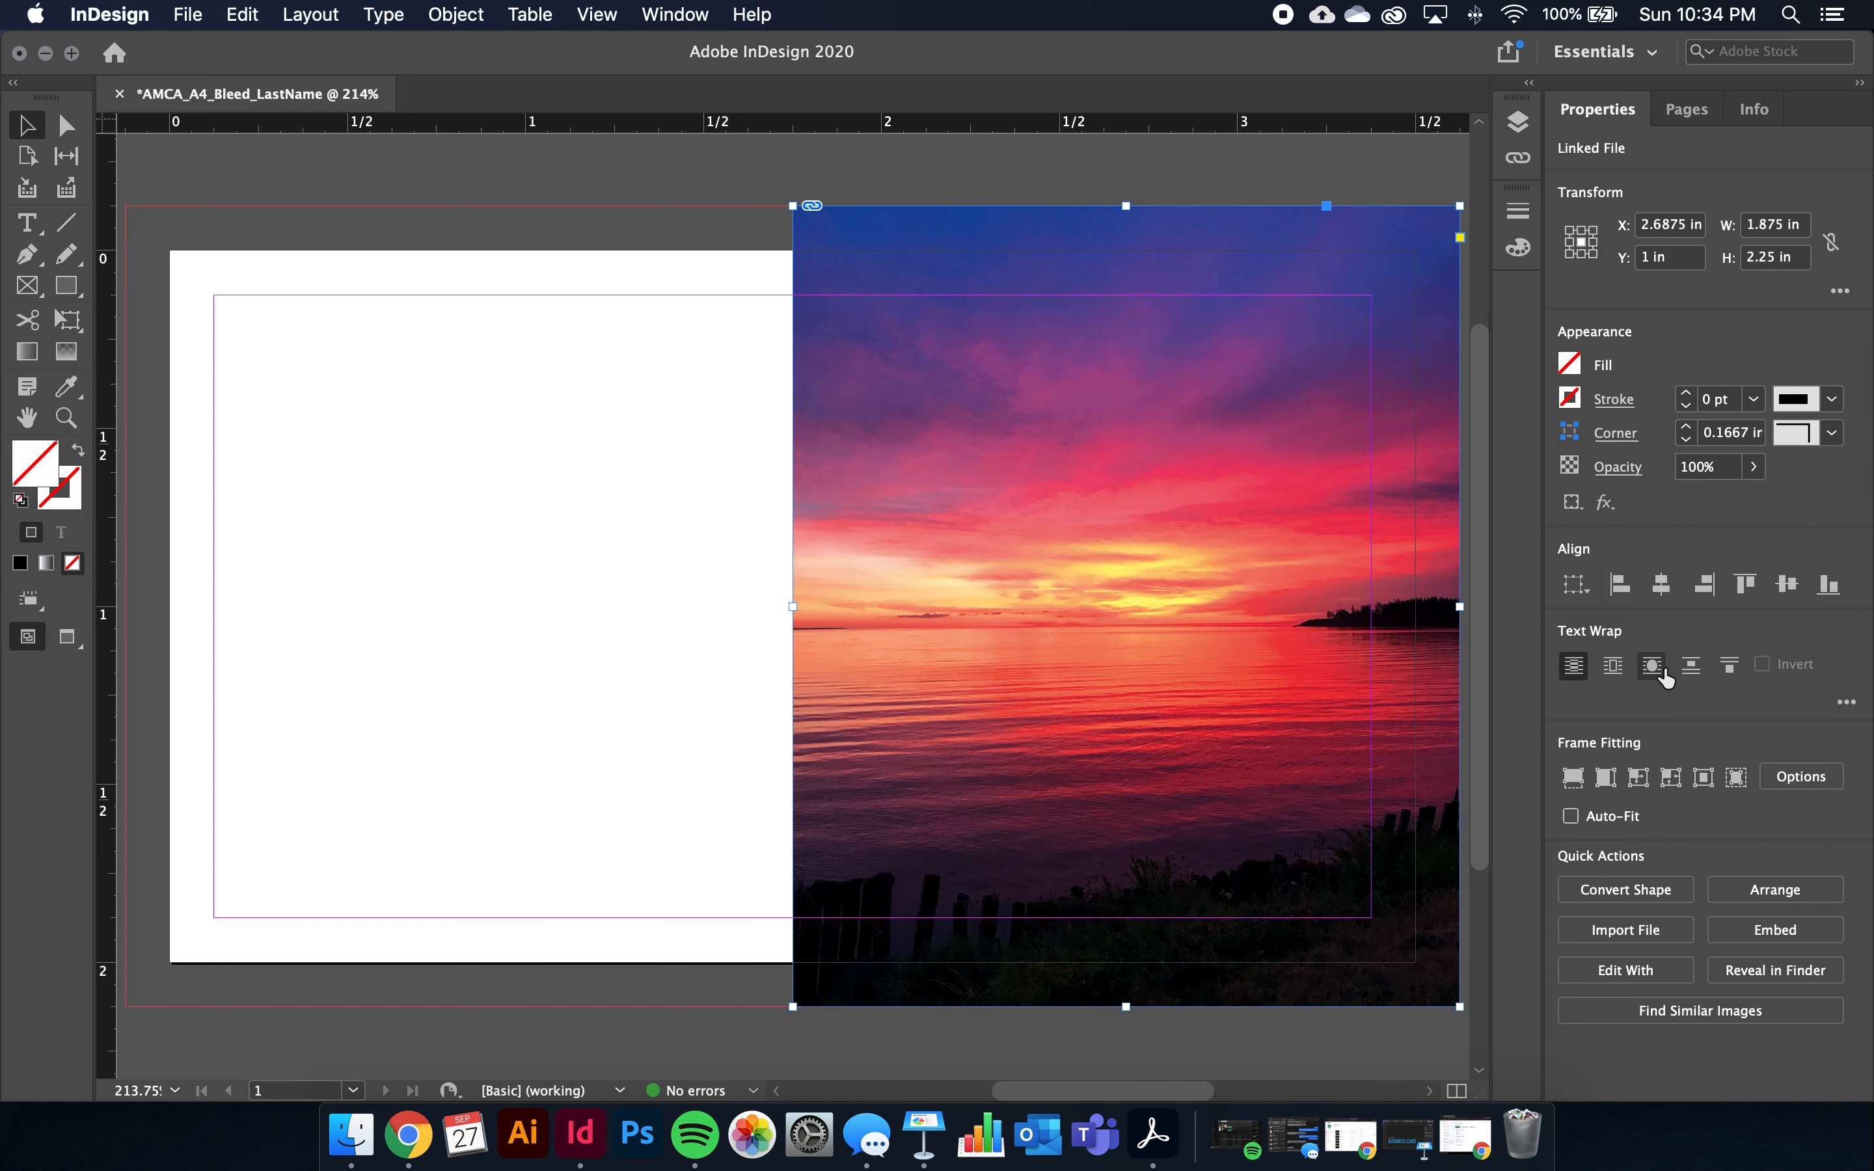
click(604, 798)
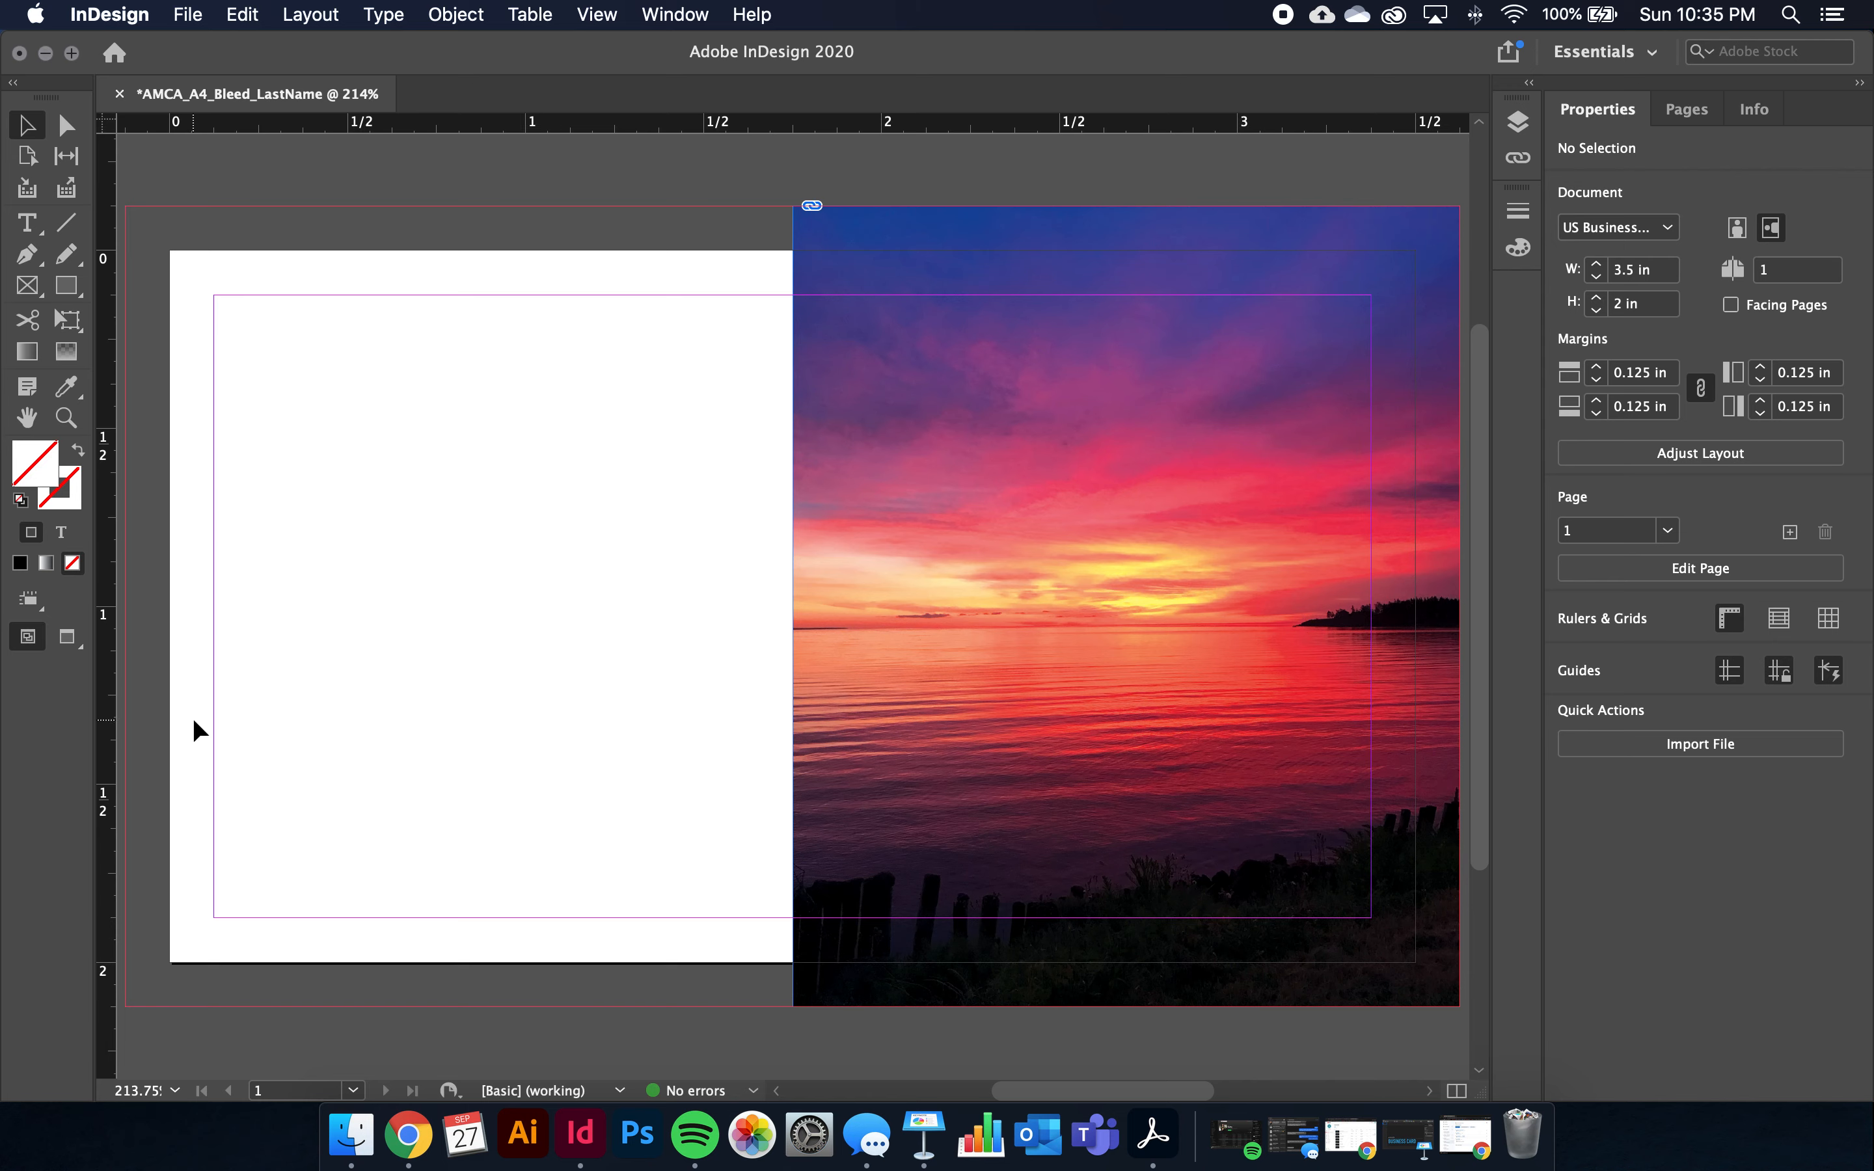
scroll(168, 243, right, 3)
scroll(134, 293, left, 5)
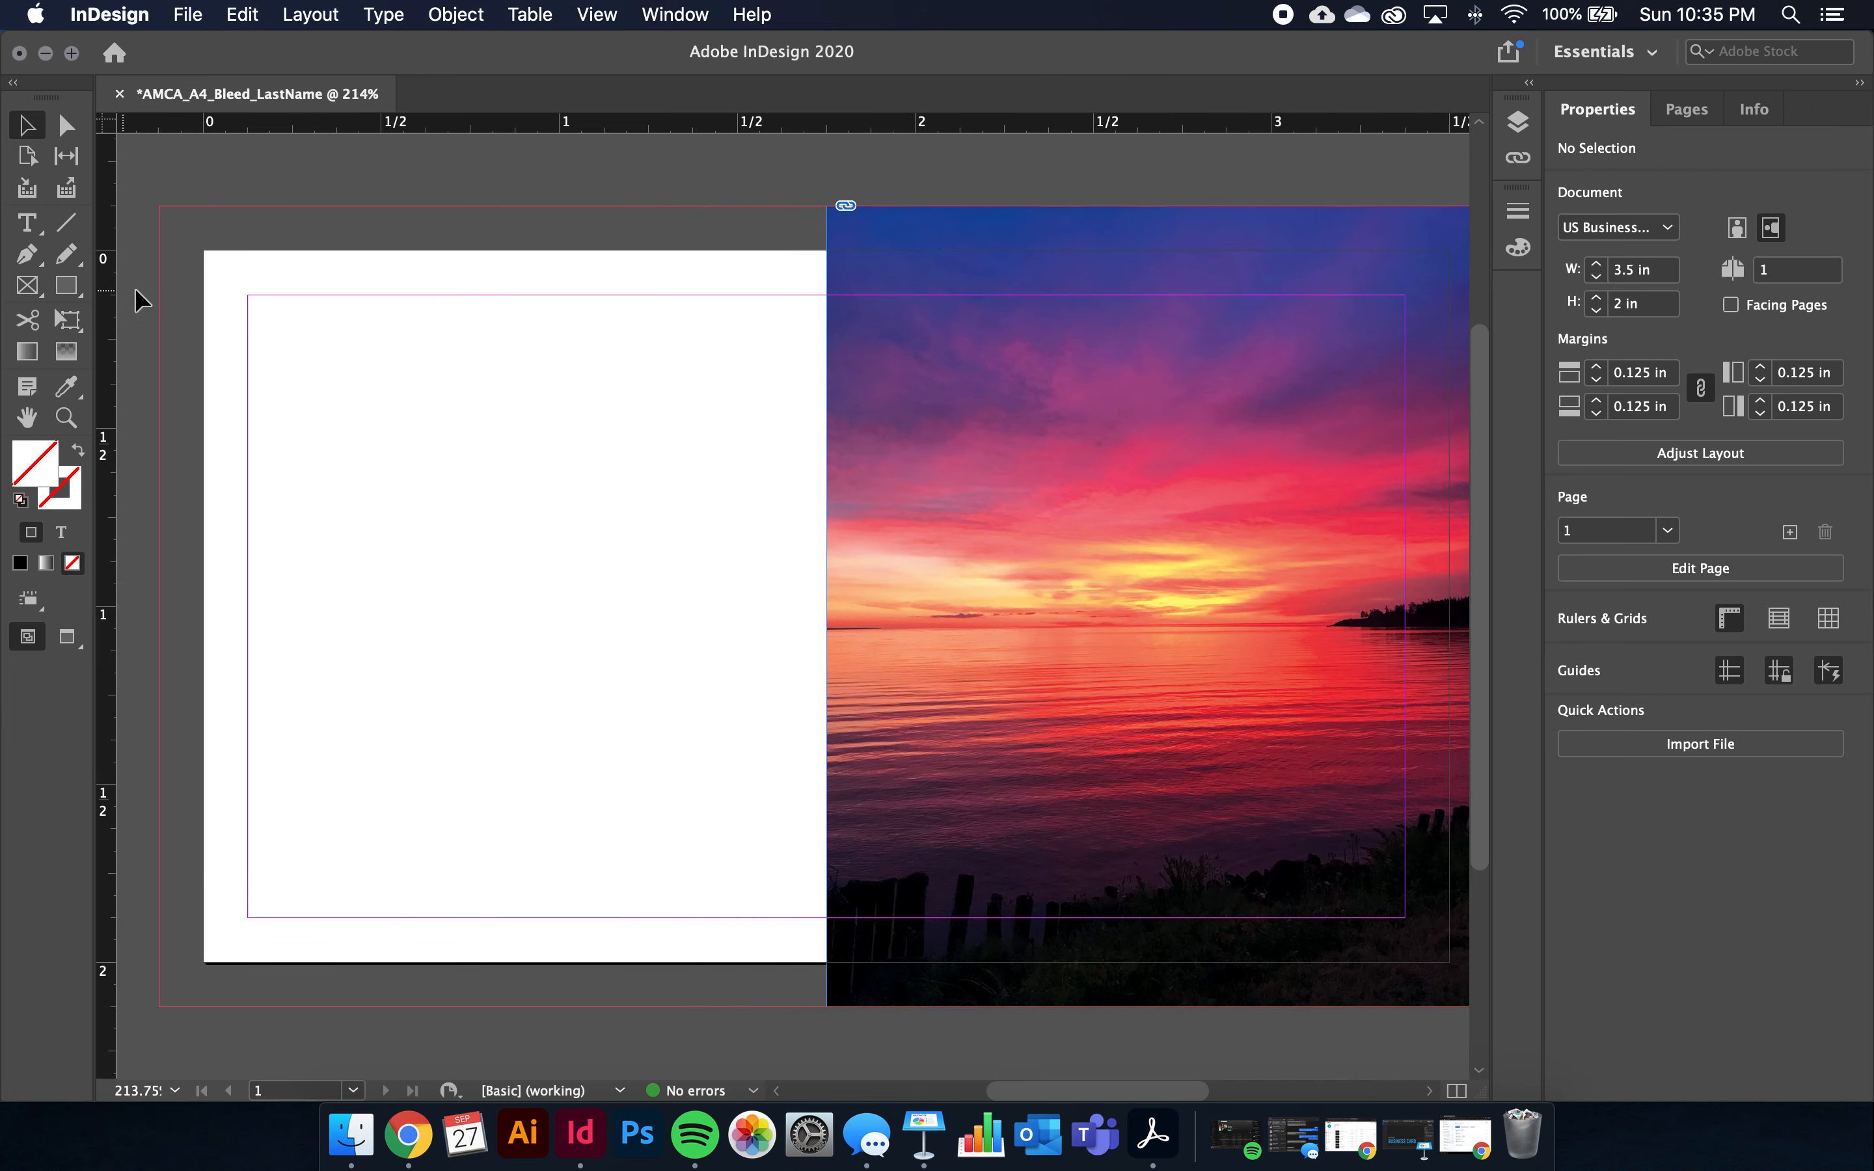
scroll(249, 328, right, 2)
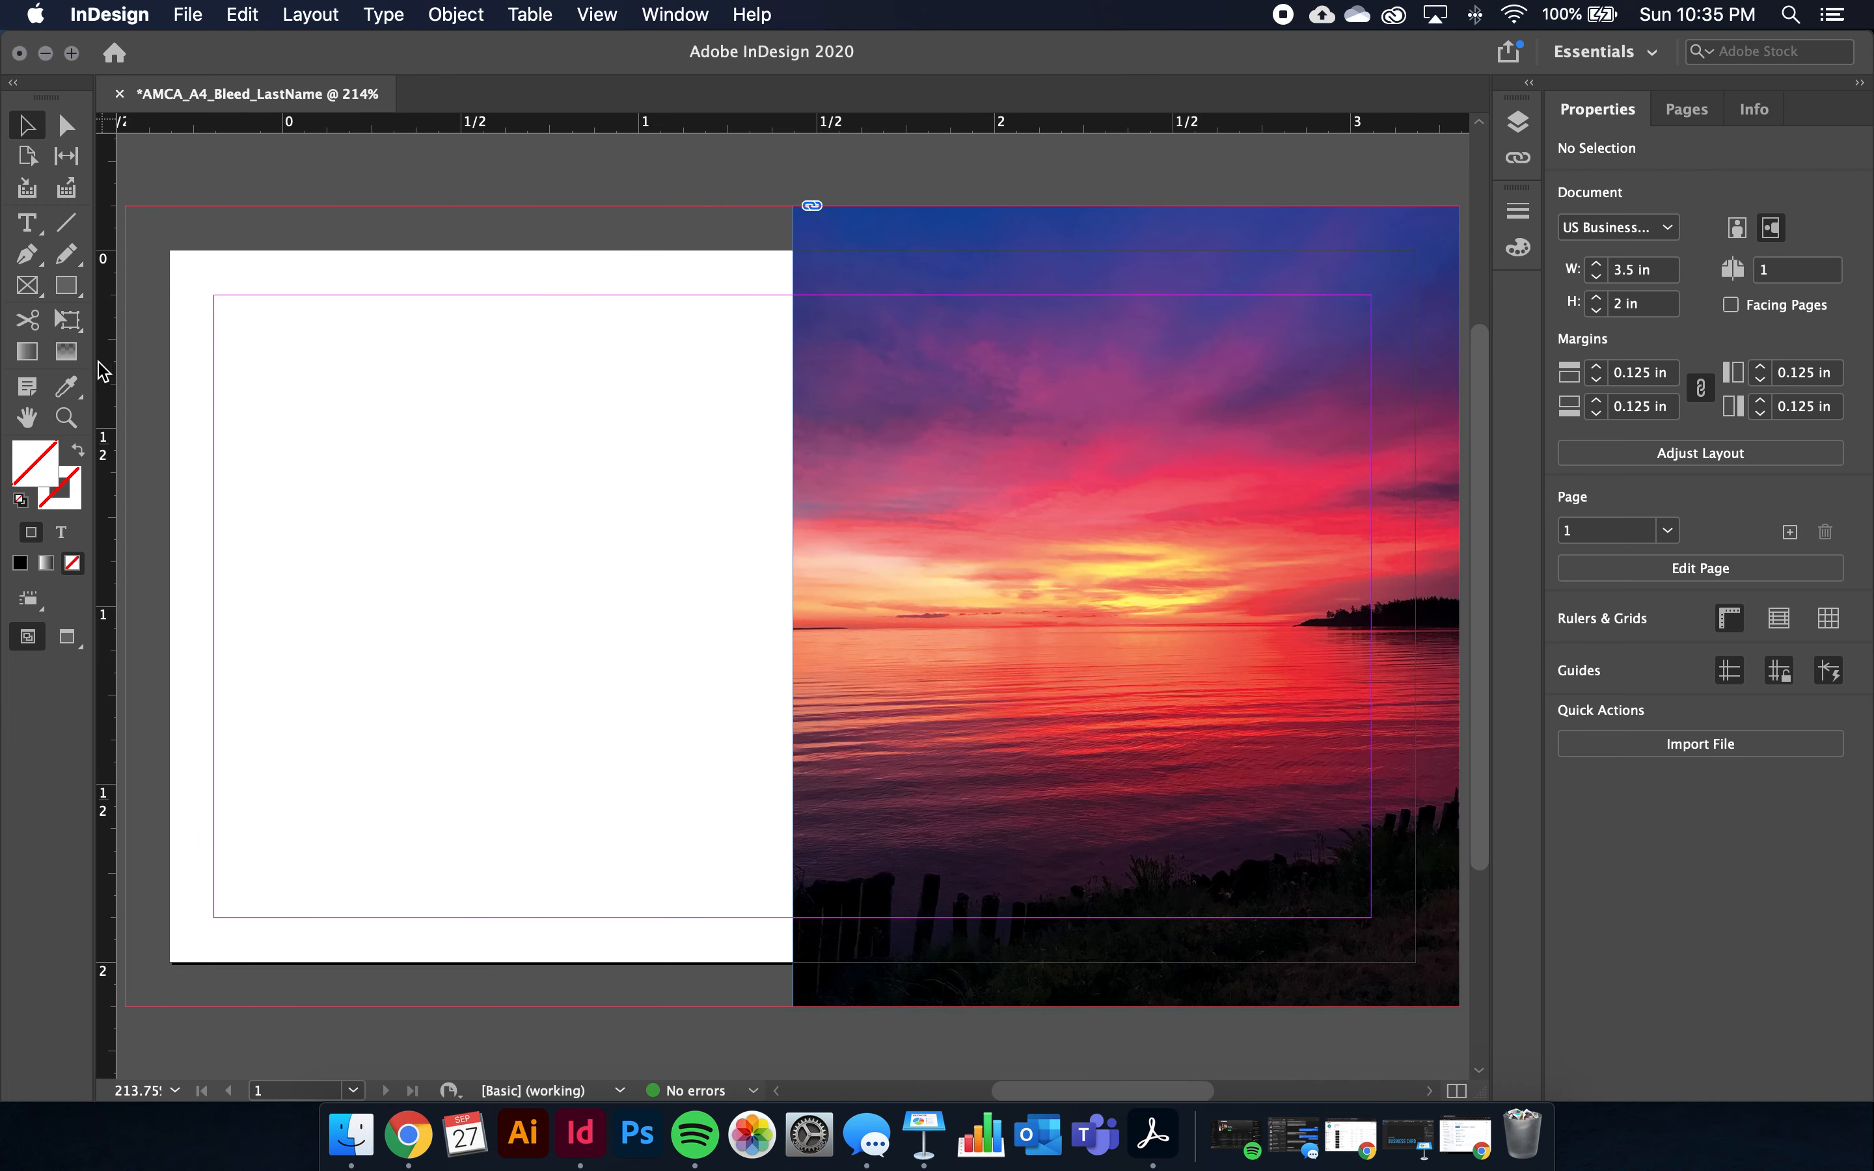
Draw a small 0.4 × 0.335 in rectangle on the card's white left half
click(67, 286)
drag(293, 507, 436, 625)
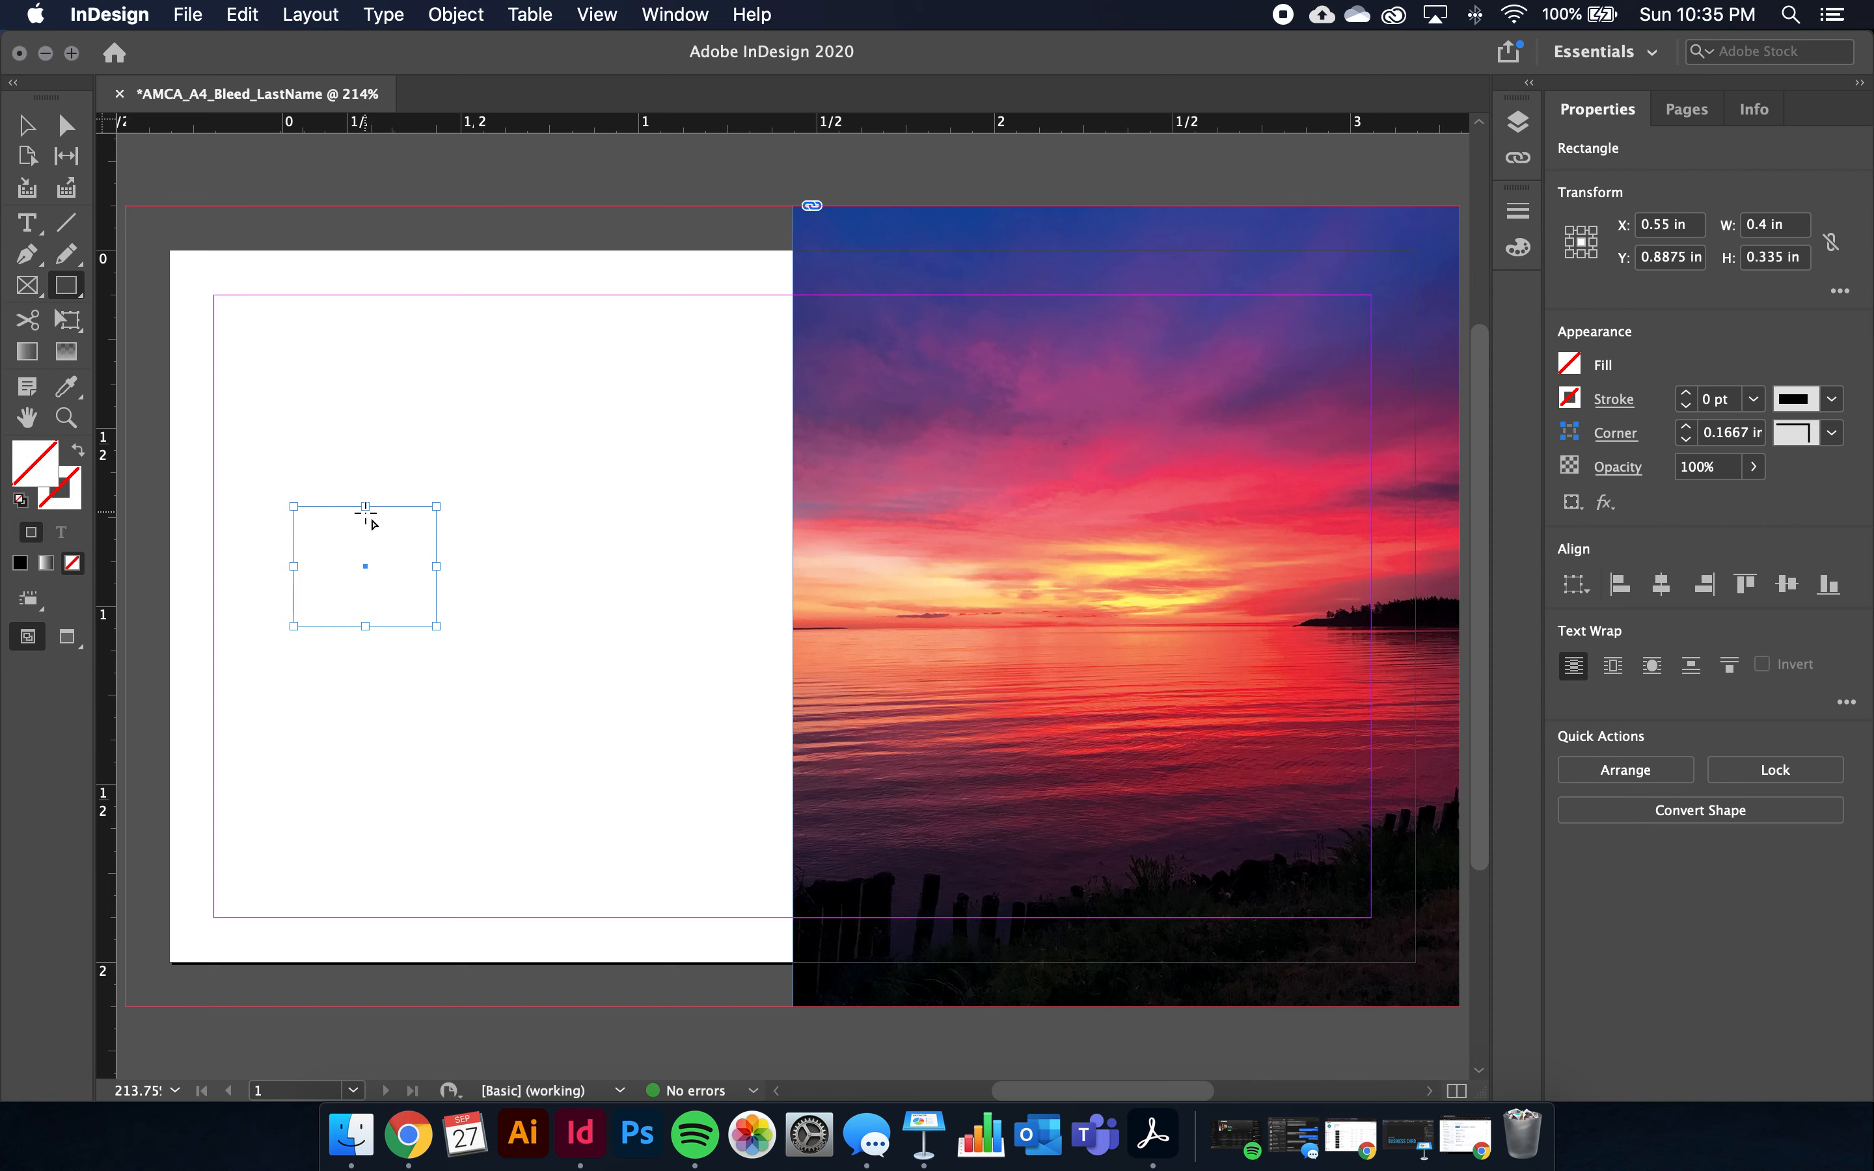
click(66, 504)
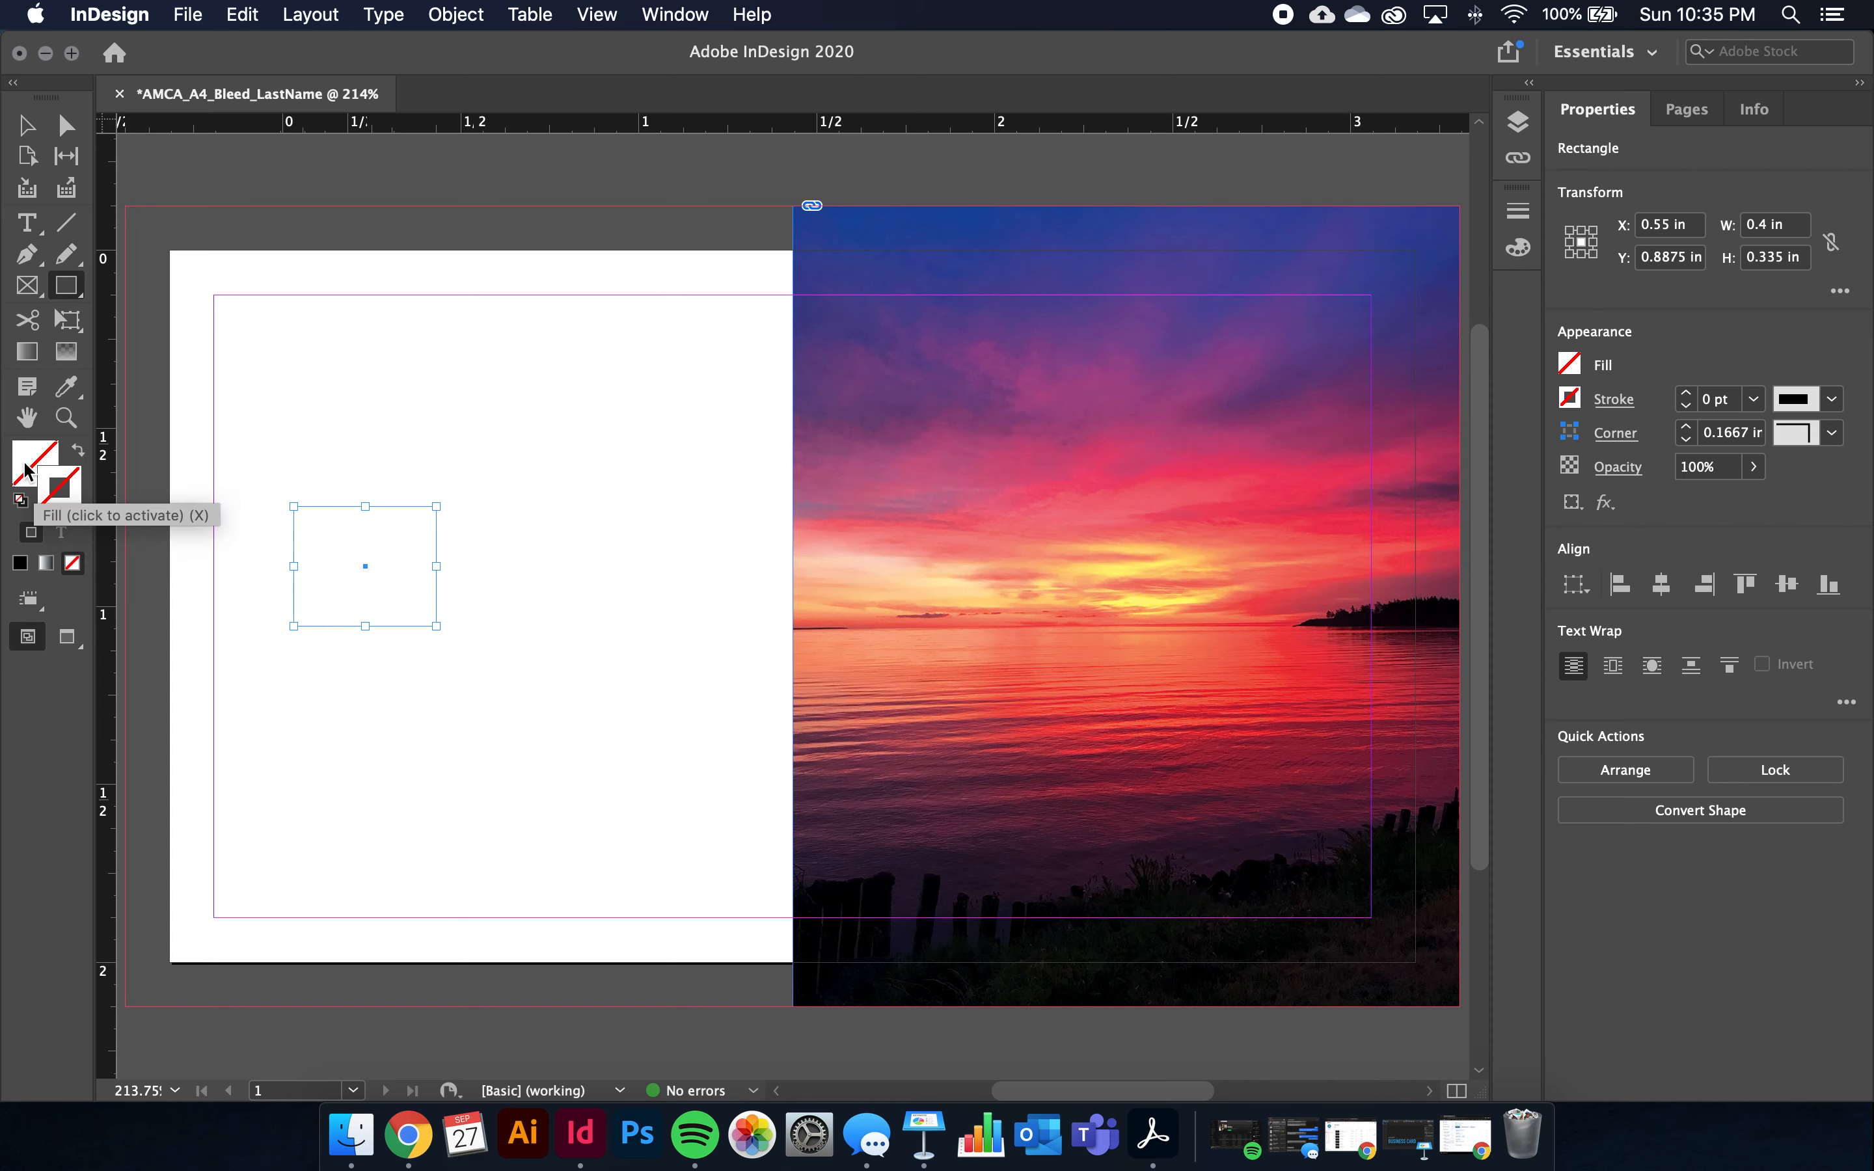
click(24, 464)
click(69, 500)
click(29, 471)
click(67, 505)
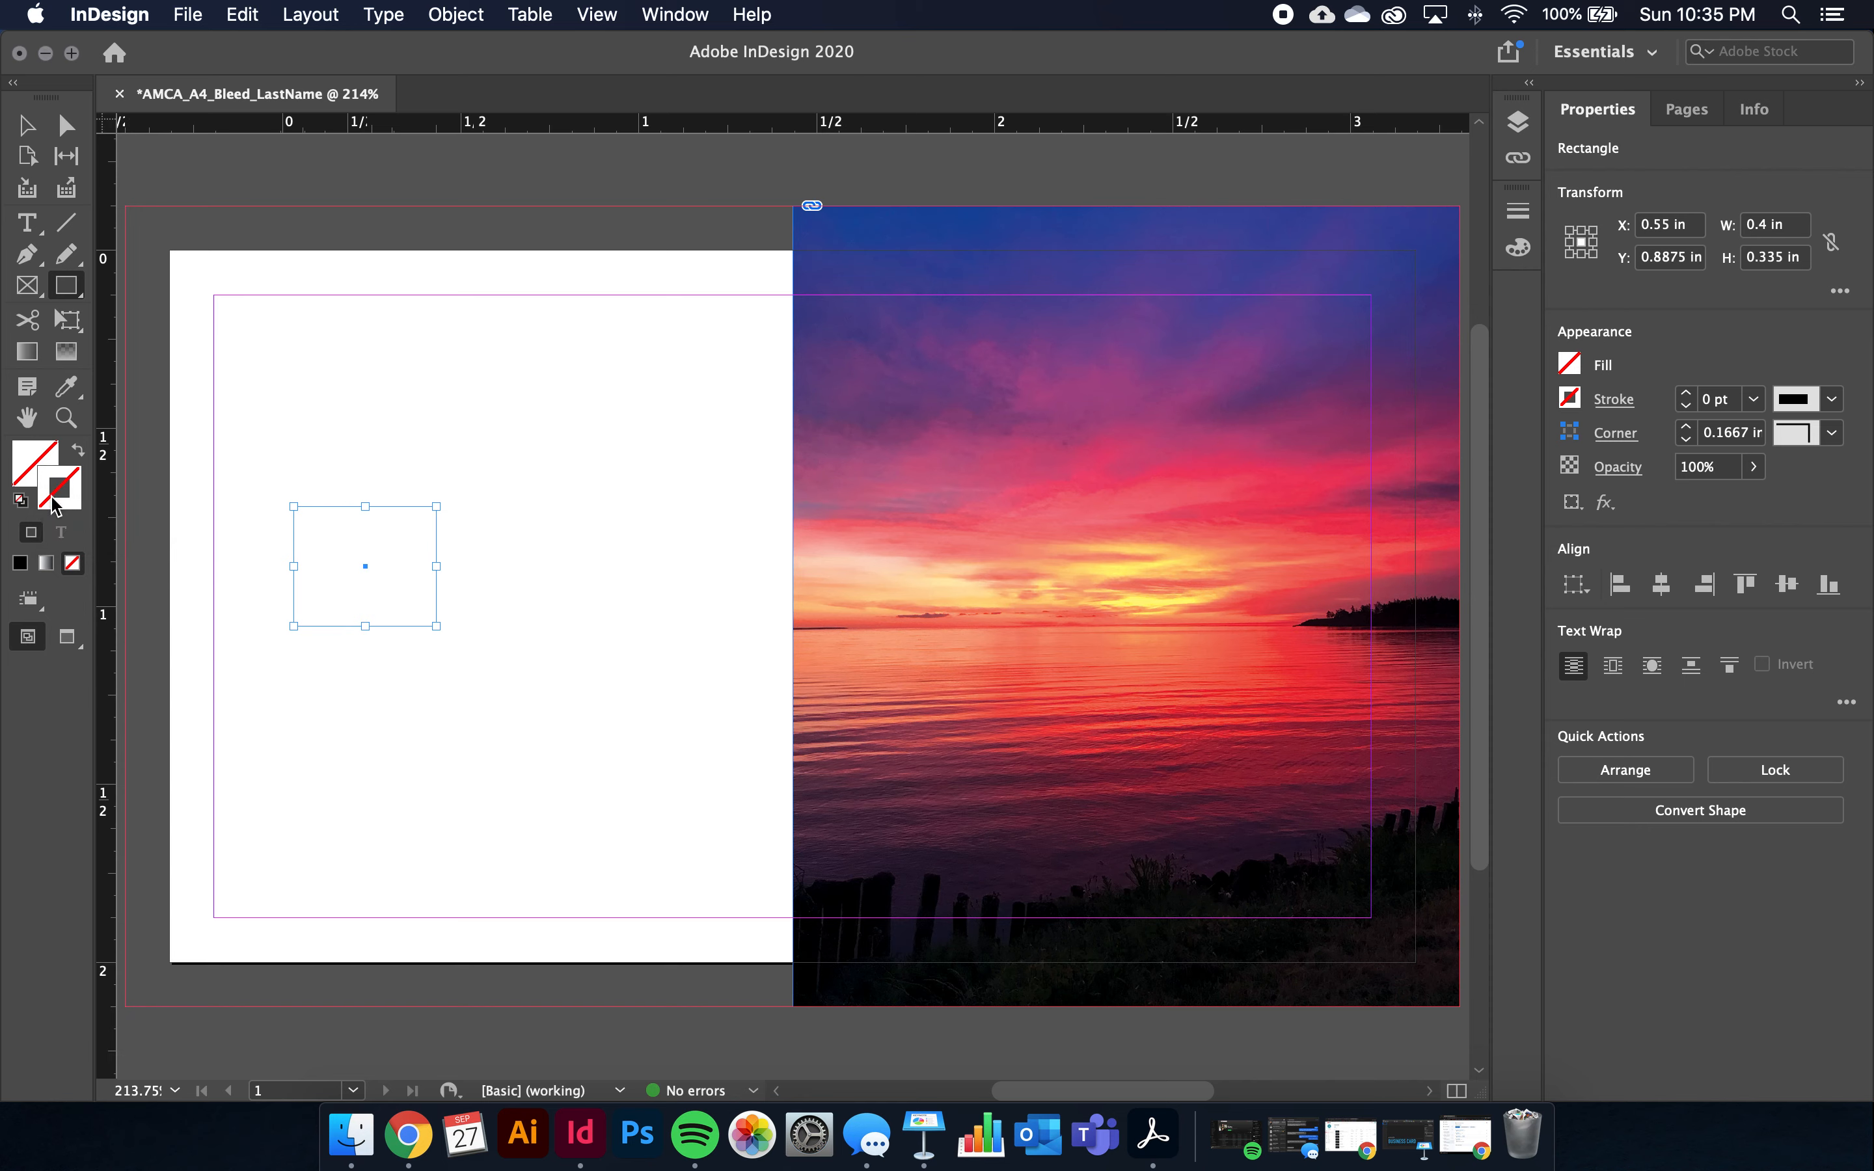
click(37, 484)
Give the small rectangle a C=0 M=100 Y=0 K=0 magenta fill and a [None] stroke
click(1570, 364)
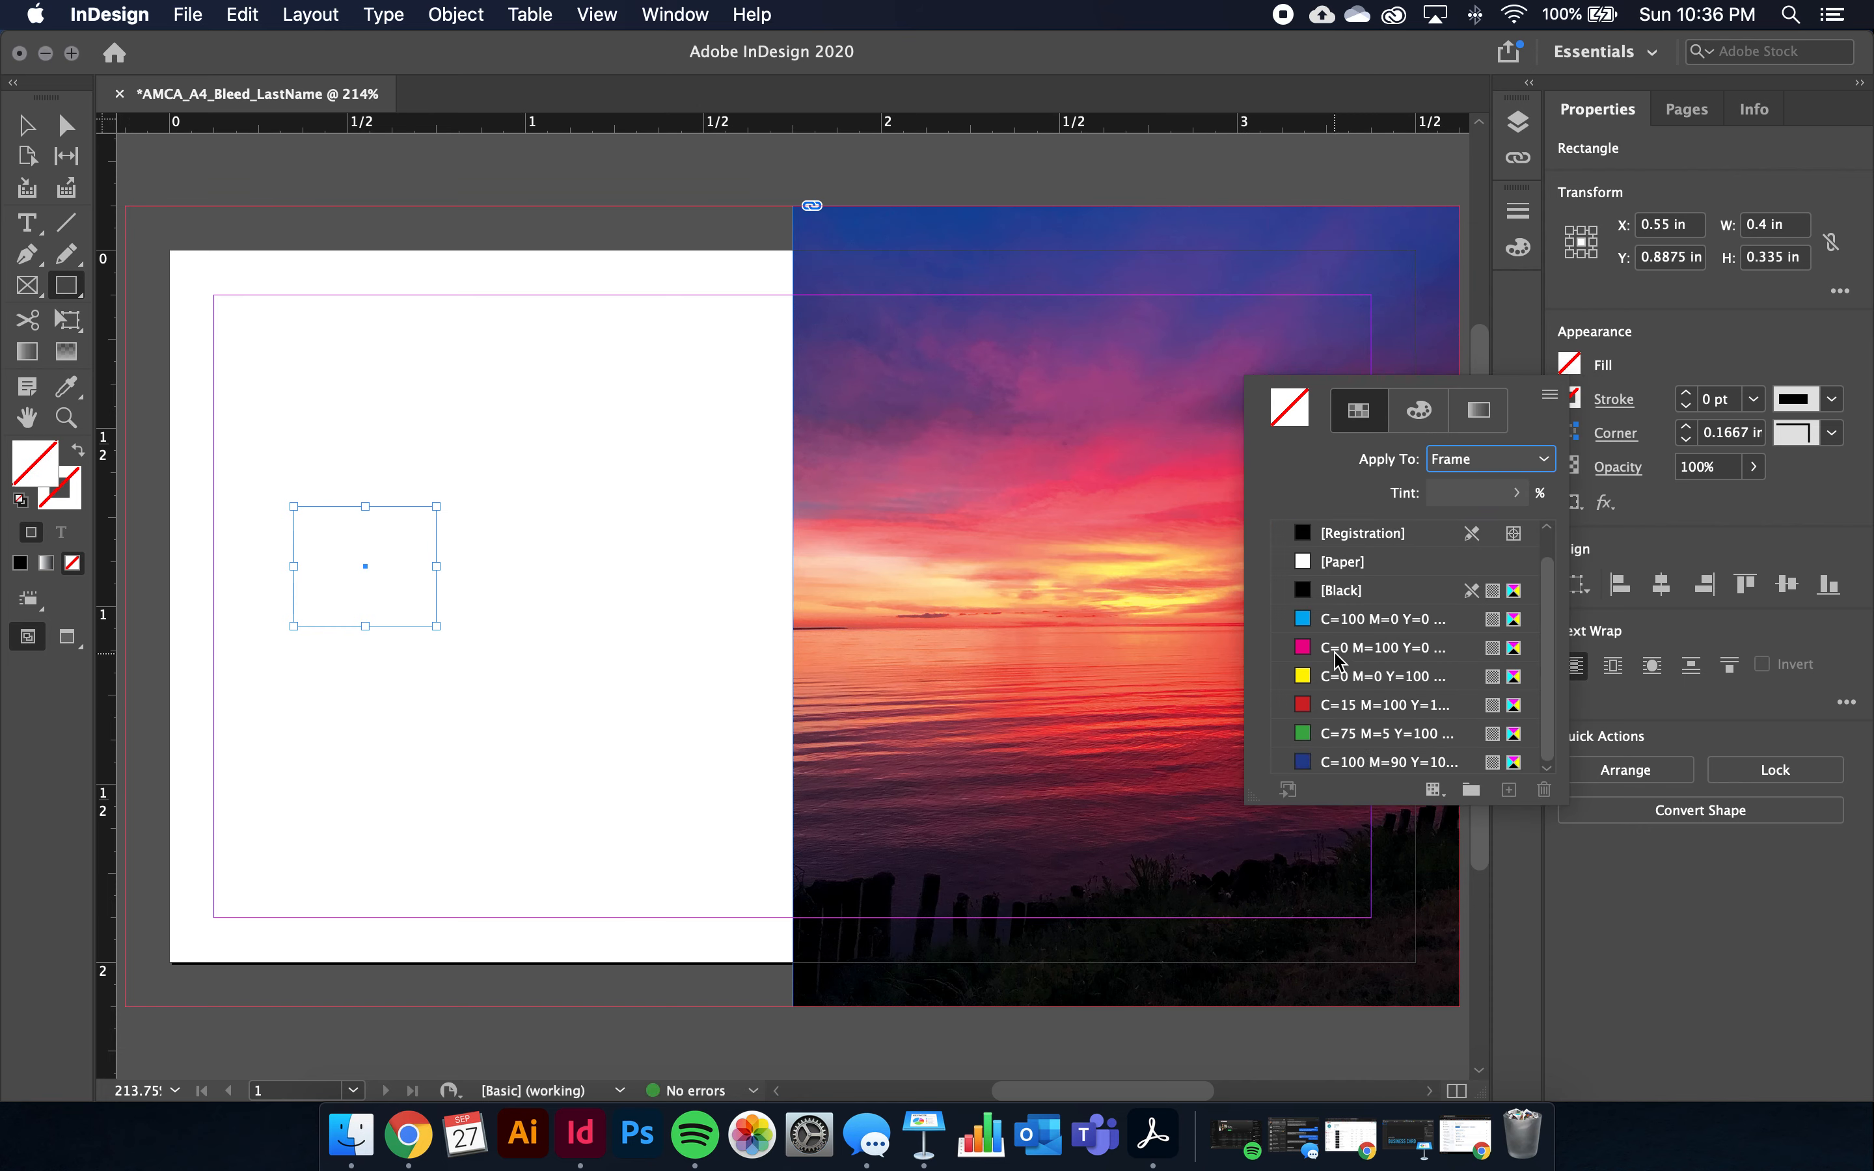
click(1344, 647)
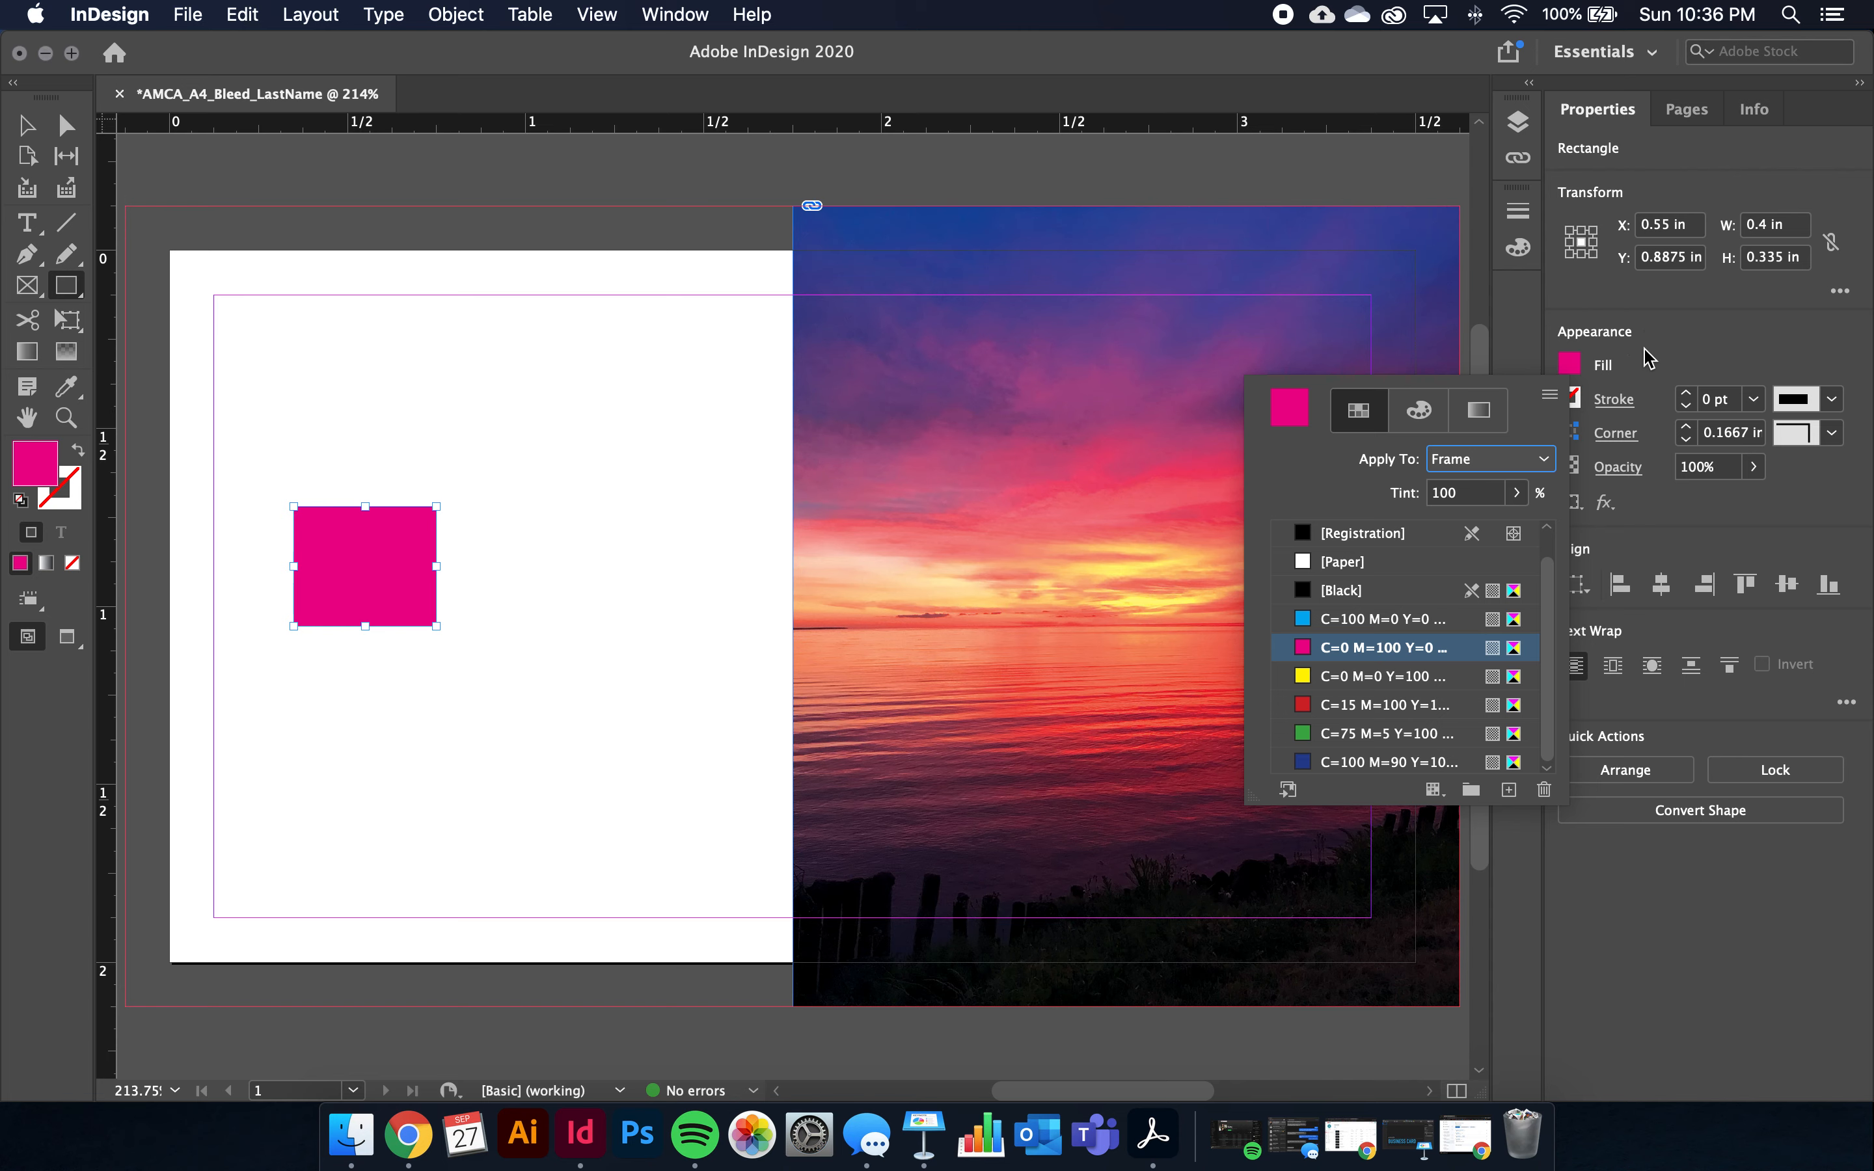
click(1569, 398)
click(1325, 651)
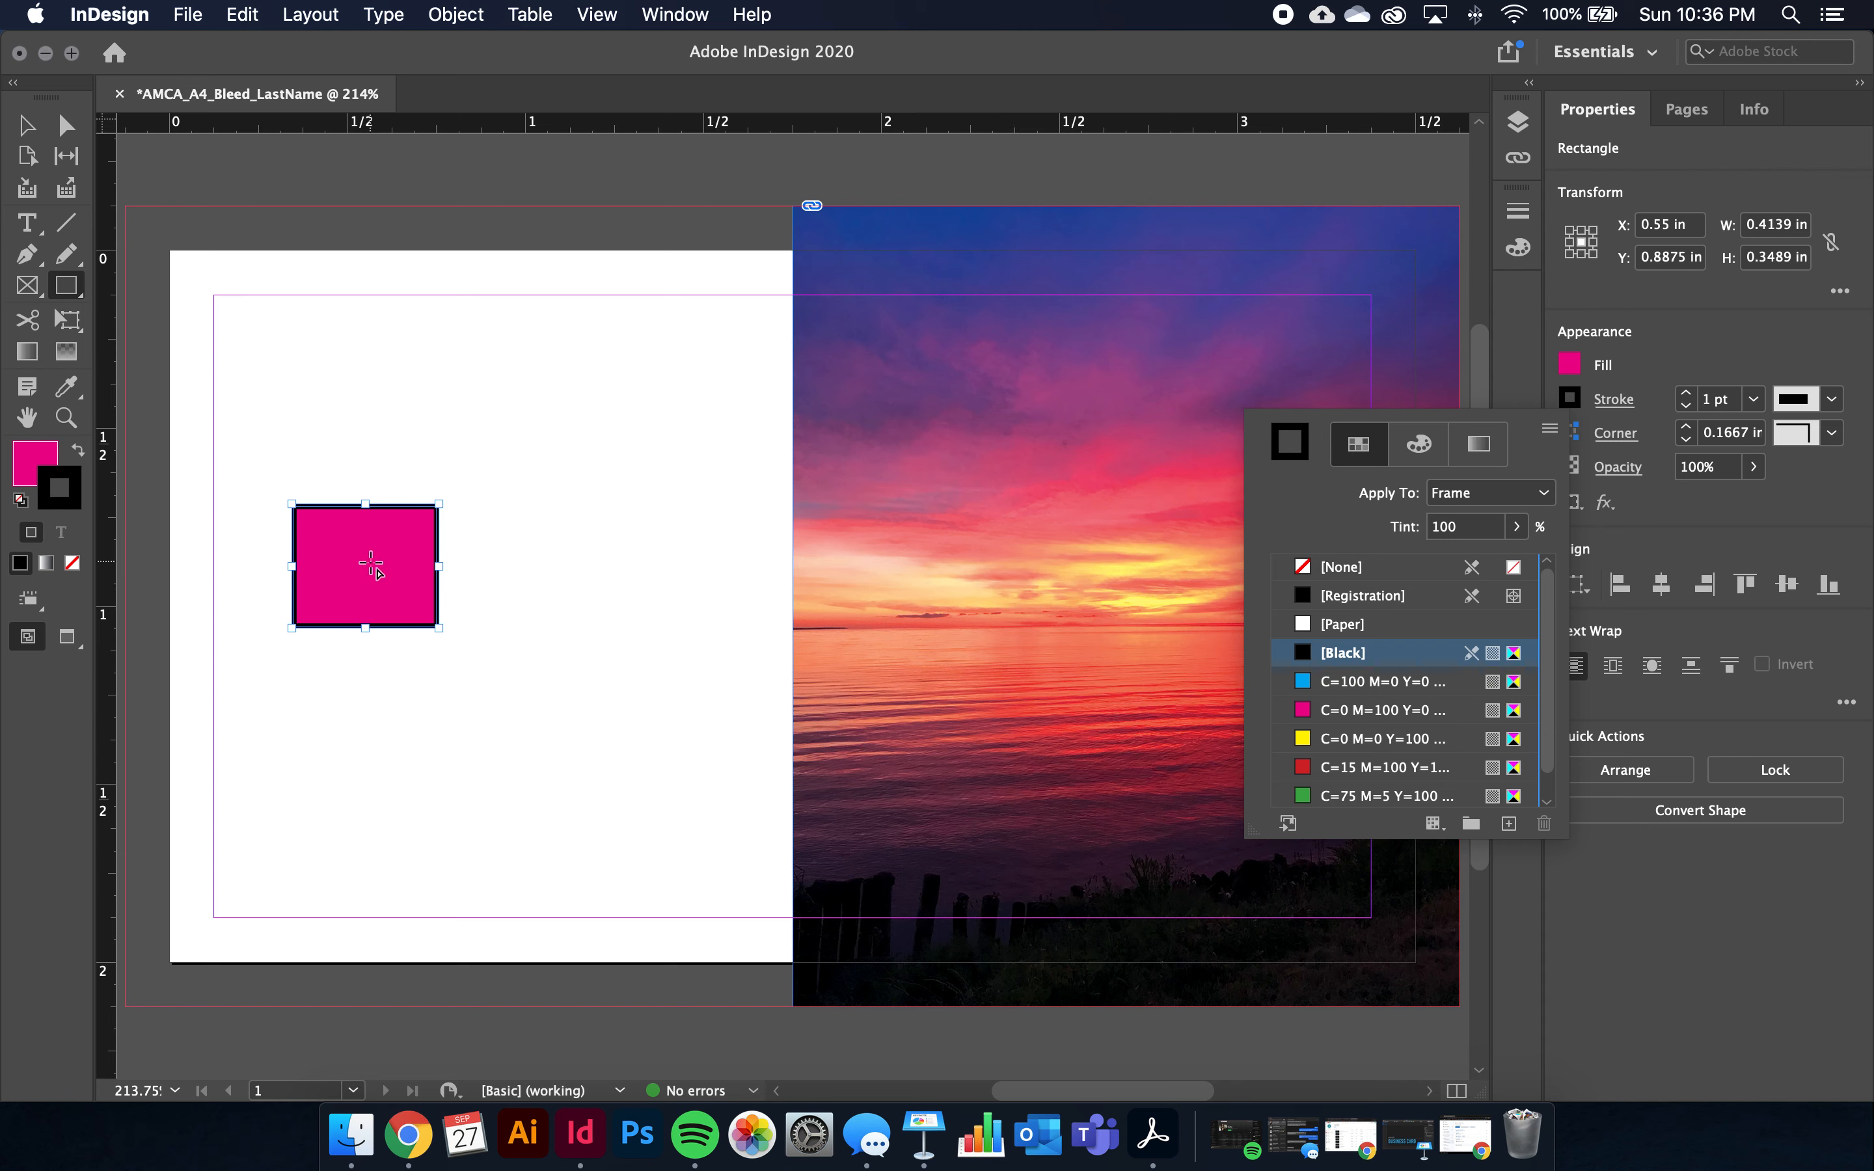
scroll(1356, 694, right, 1)
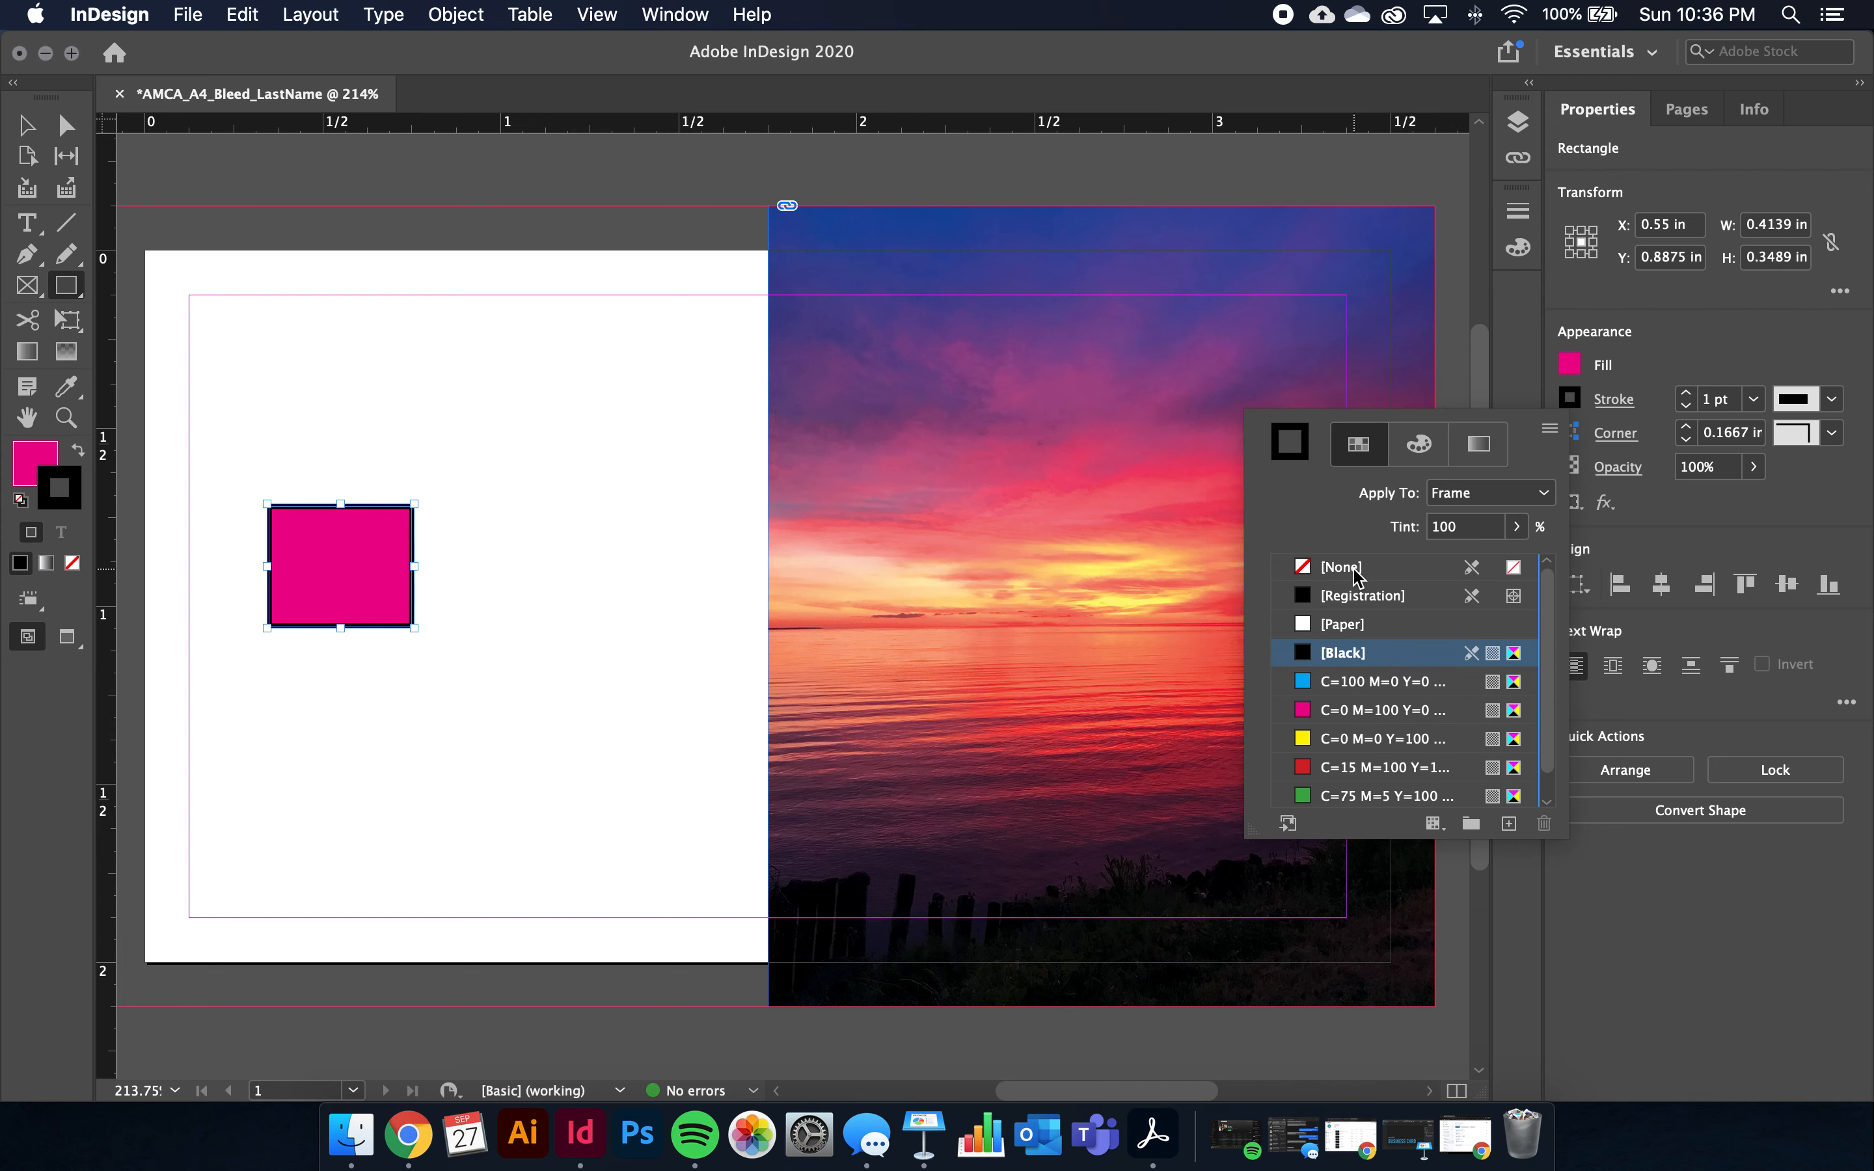
click(1353, 569)
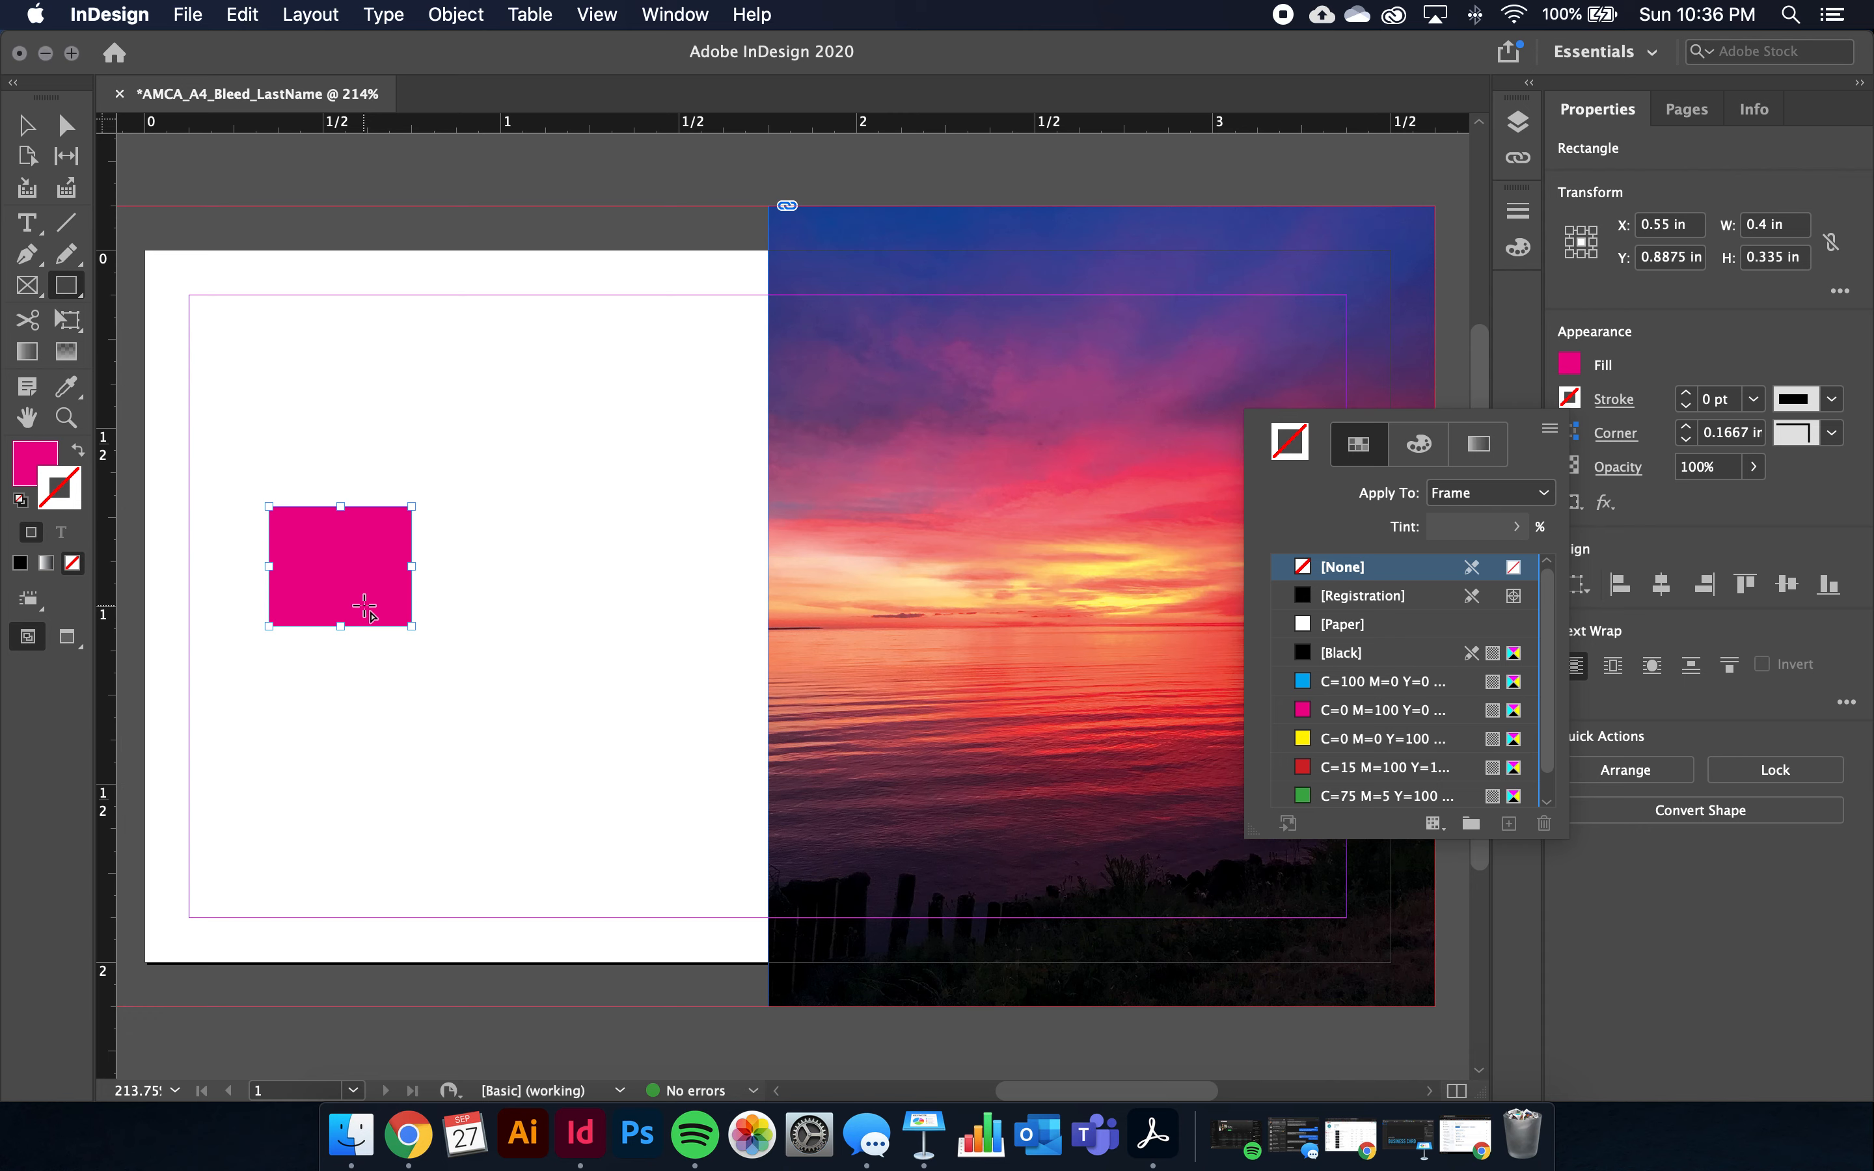
click(1519, 333)
click(31, 129)
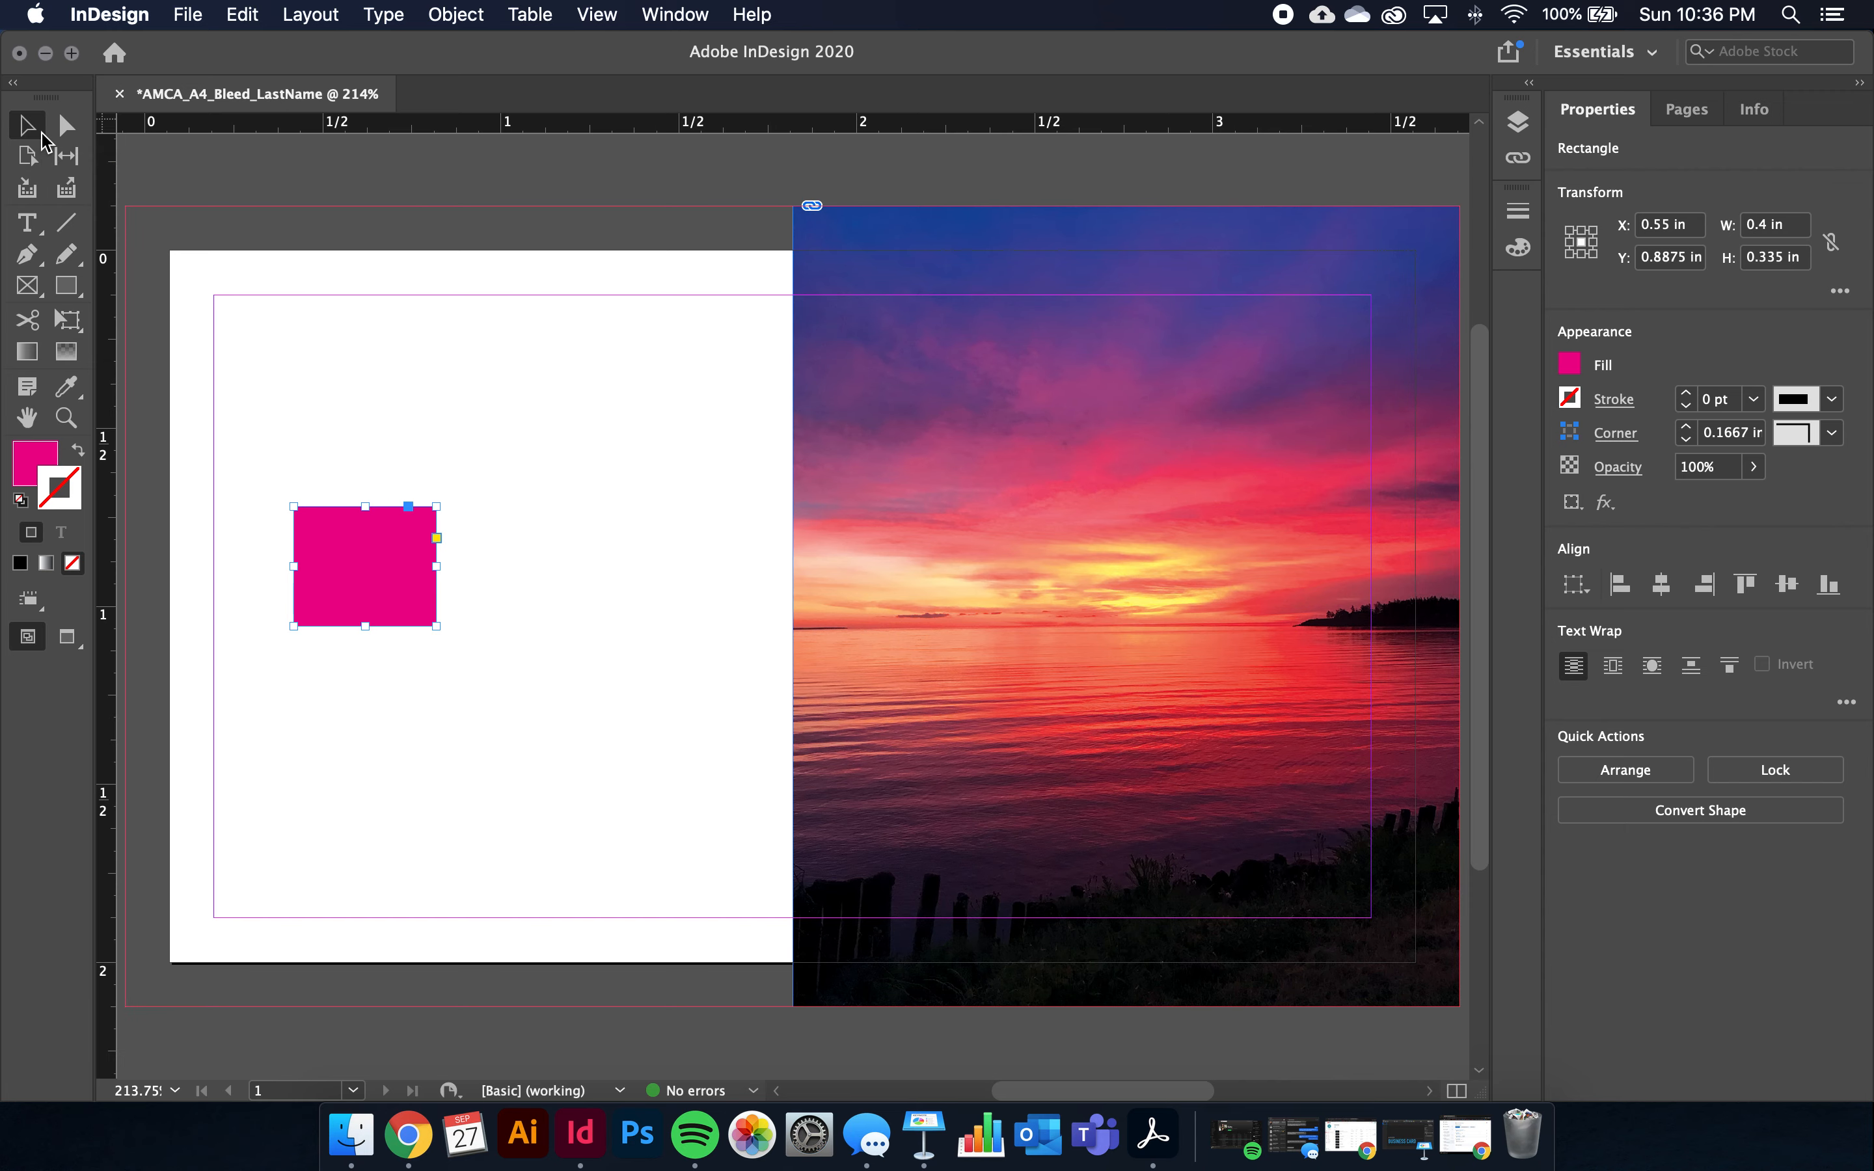
Move the magenta rectangle lower on the card and bring its Fill box to the front
click(391, 623)
drag(391, 618, 419, 701)
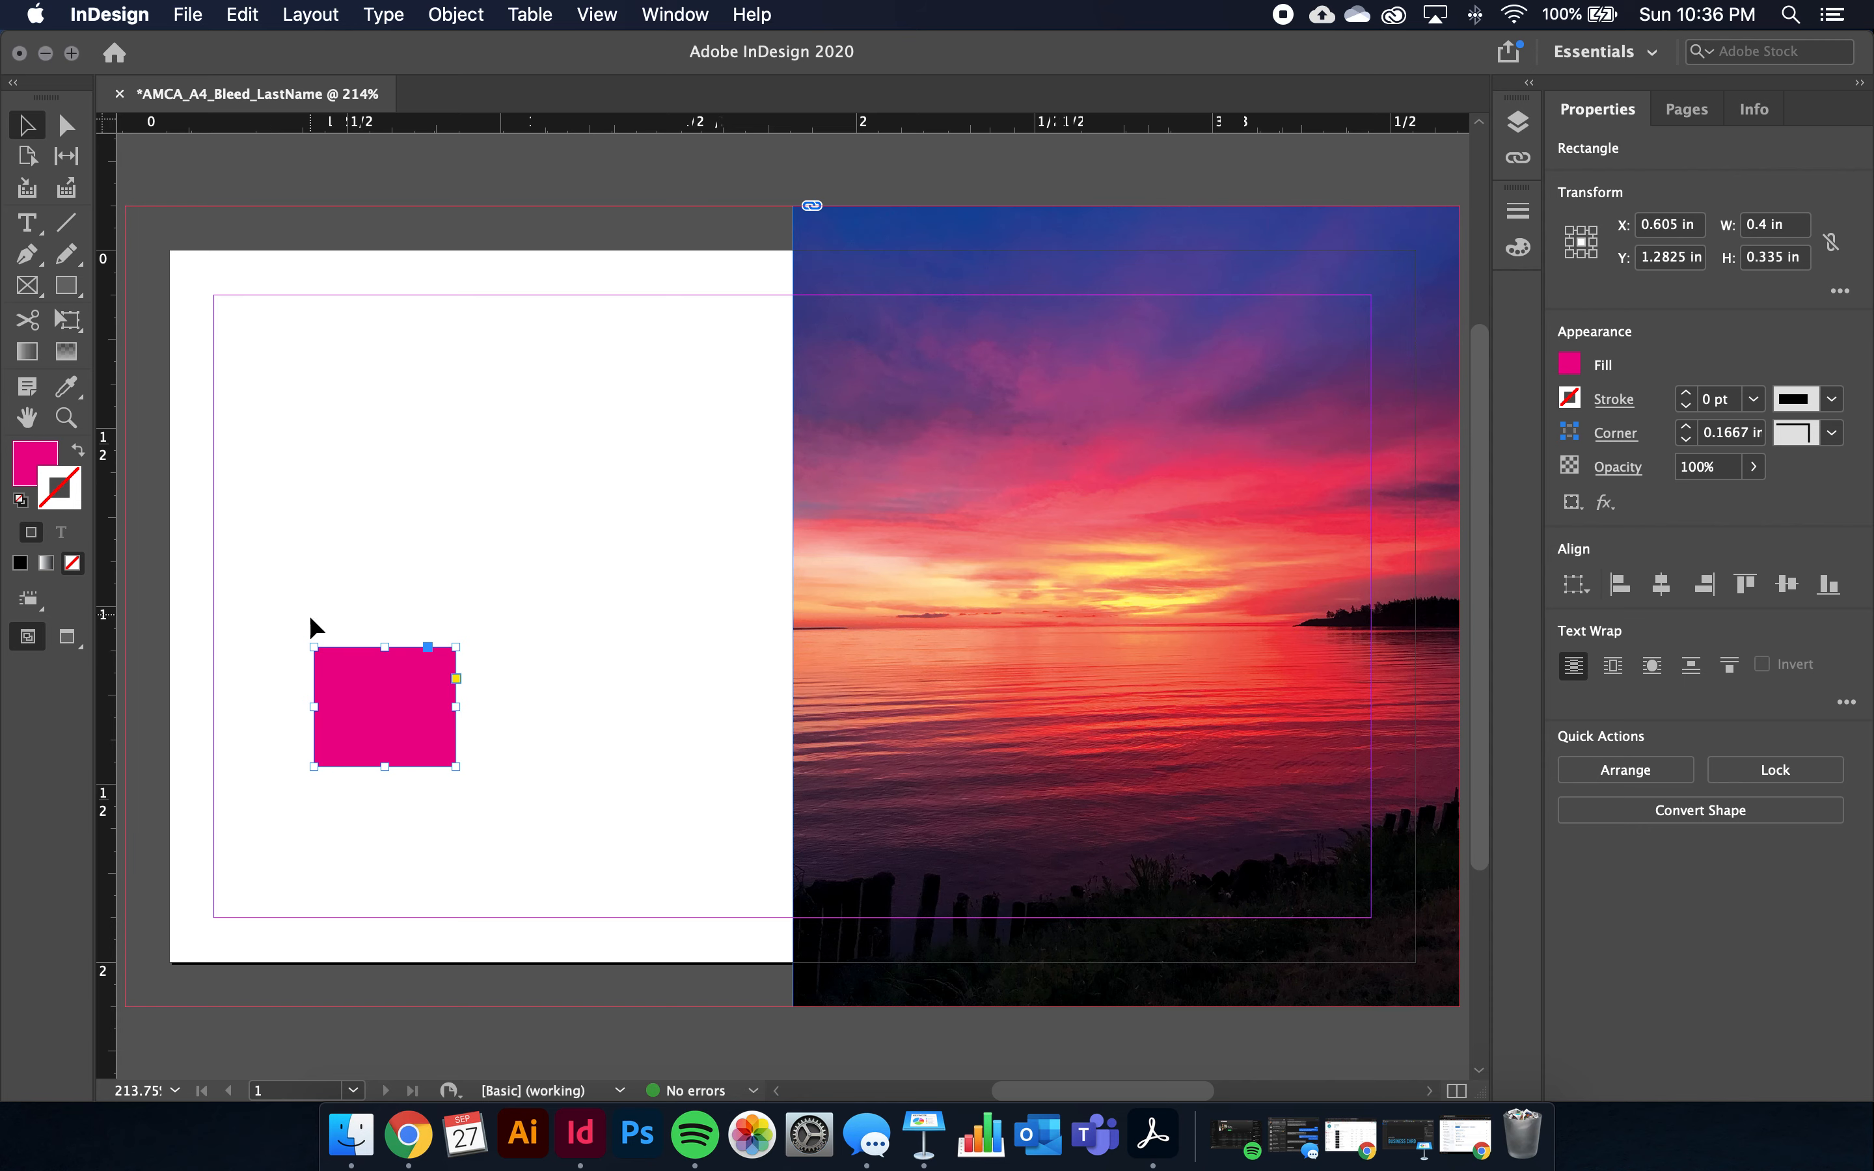
click(46, 468)
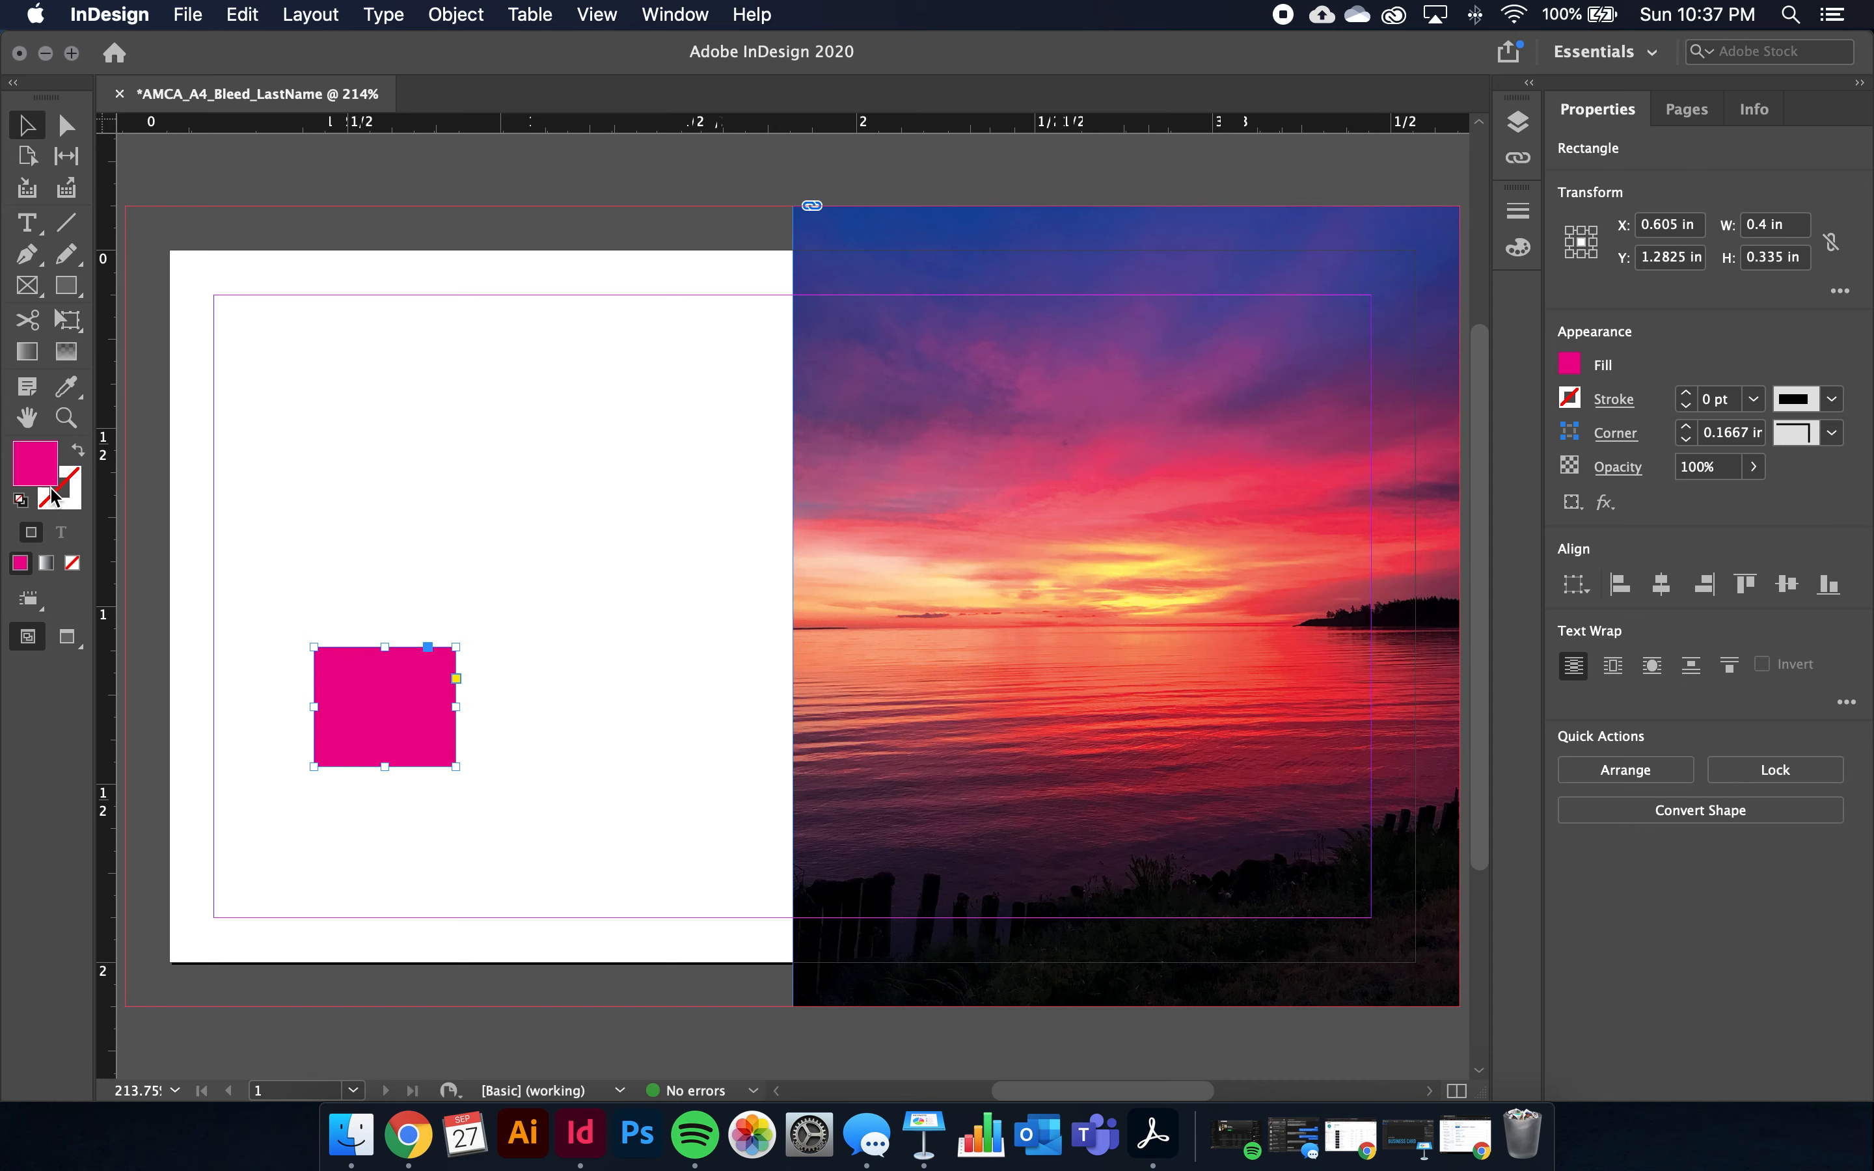
Sample colours from the sunset with the Eyedropper until the rectangle's fill is pinkish red
click(75, 398)
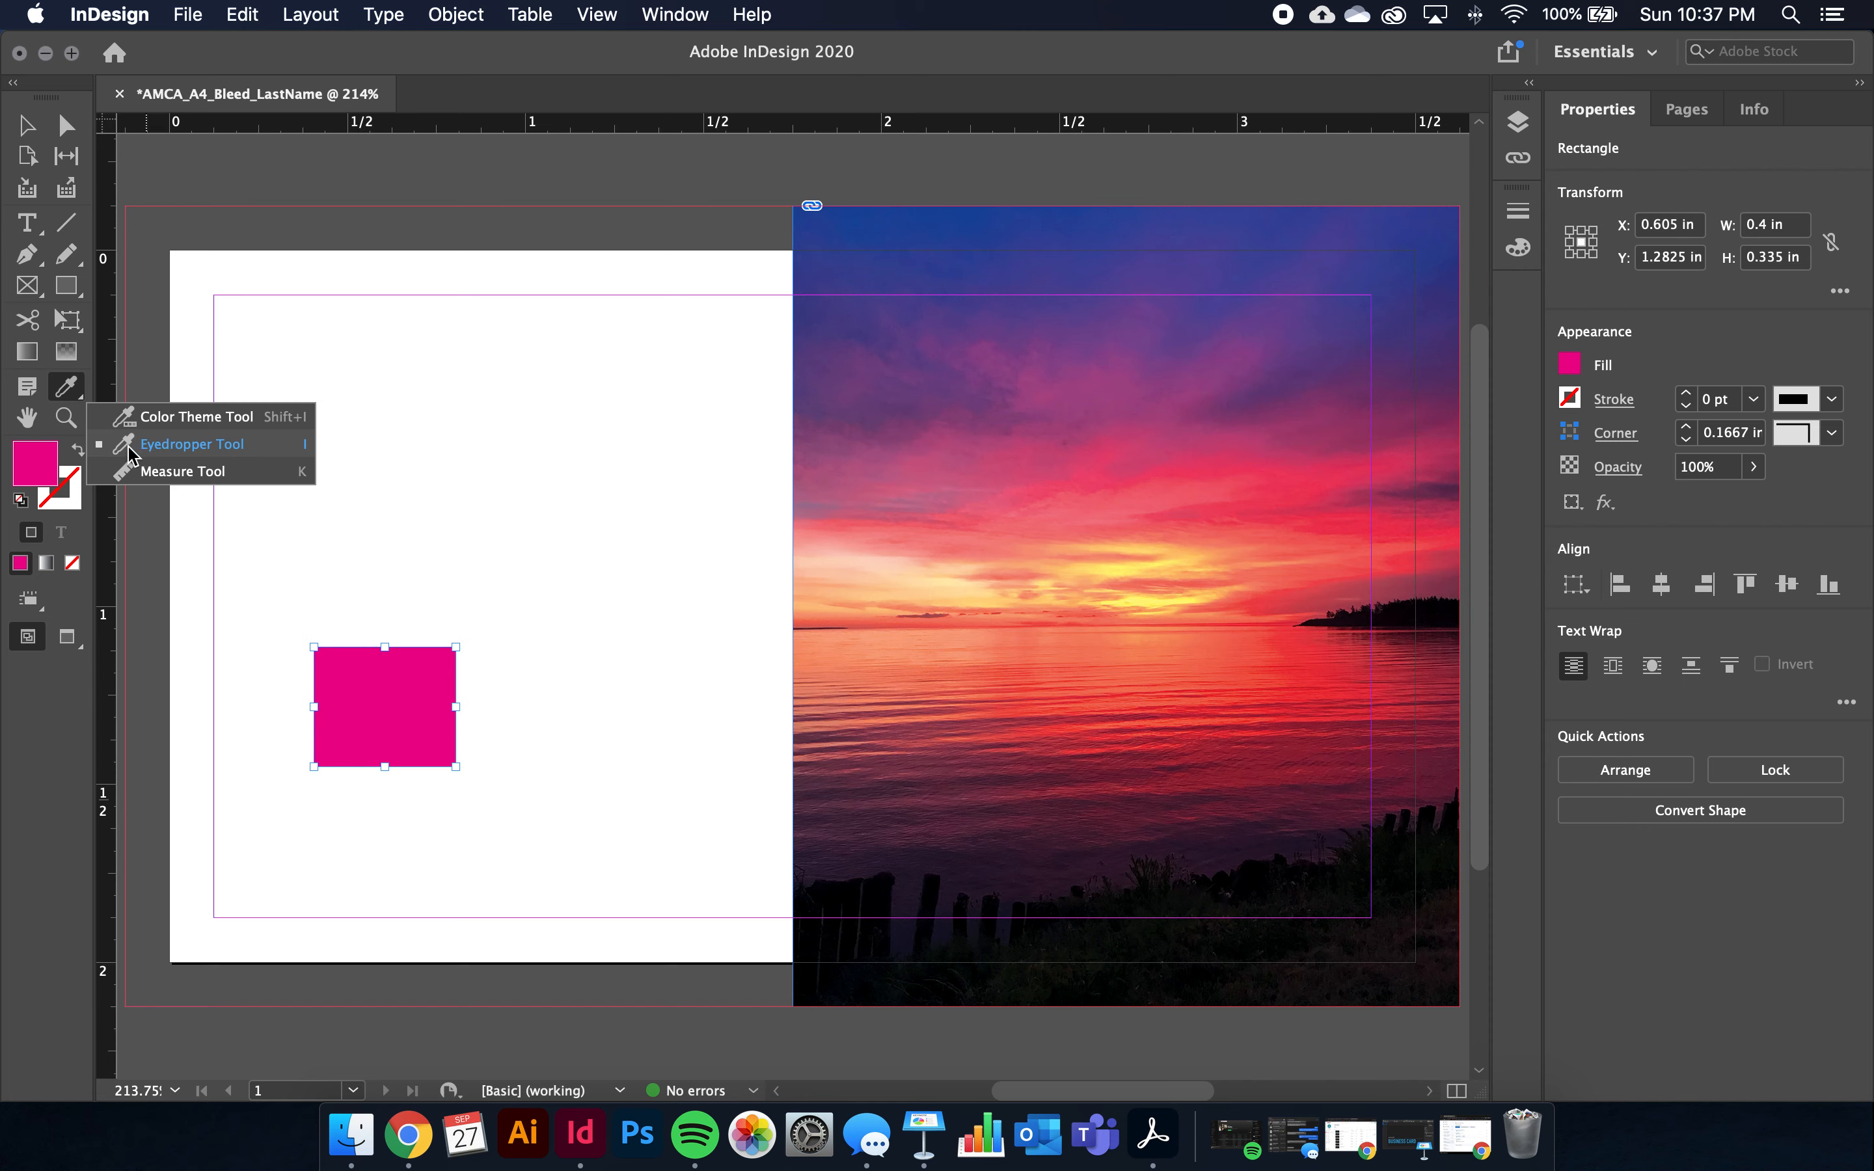
click(161, 441)
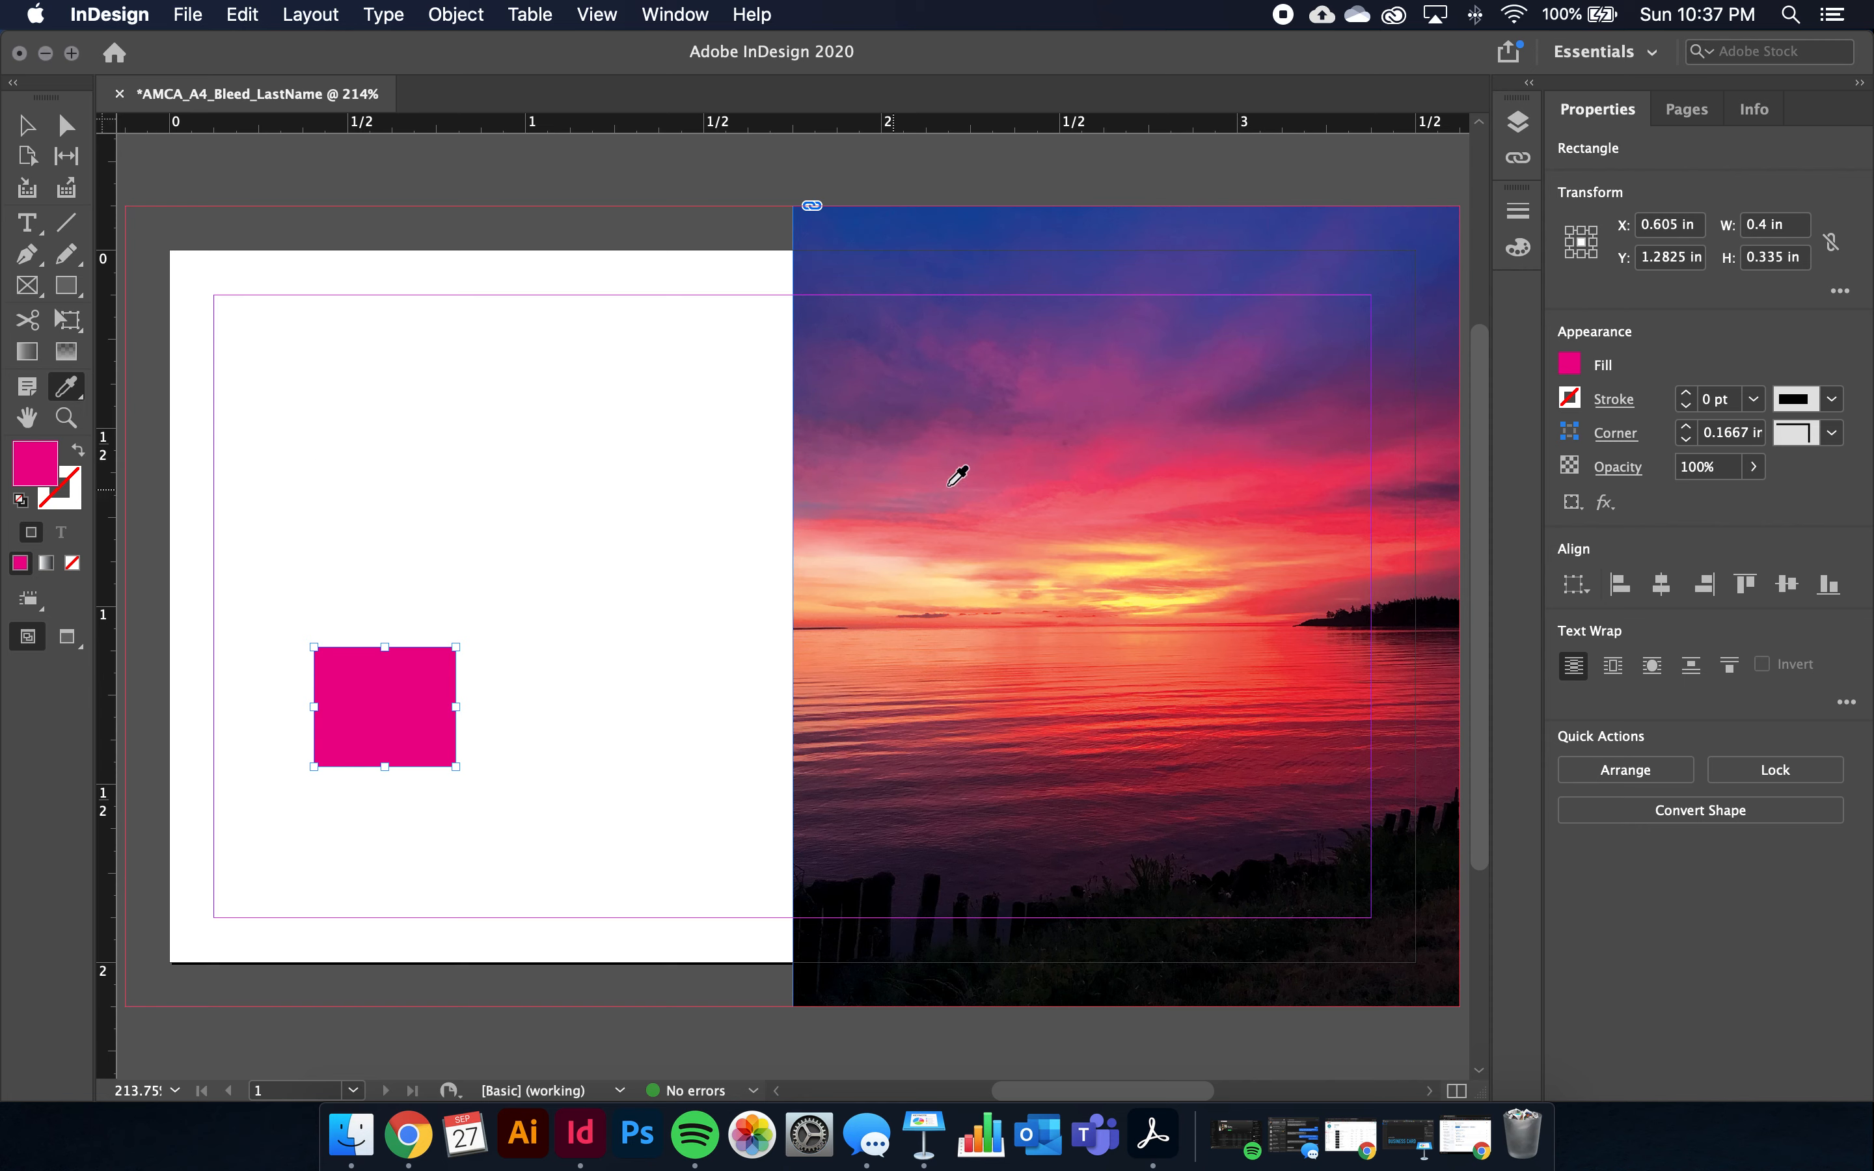
click(1243, 409)
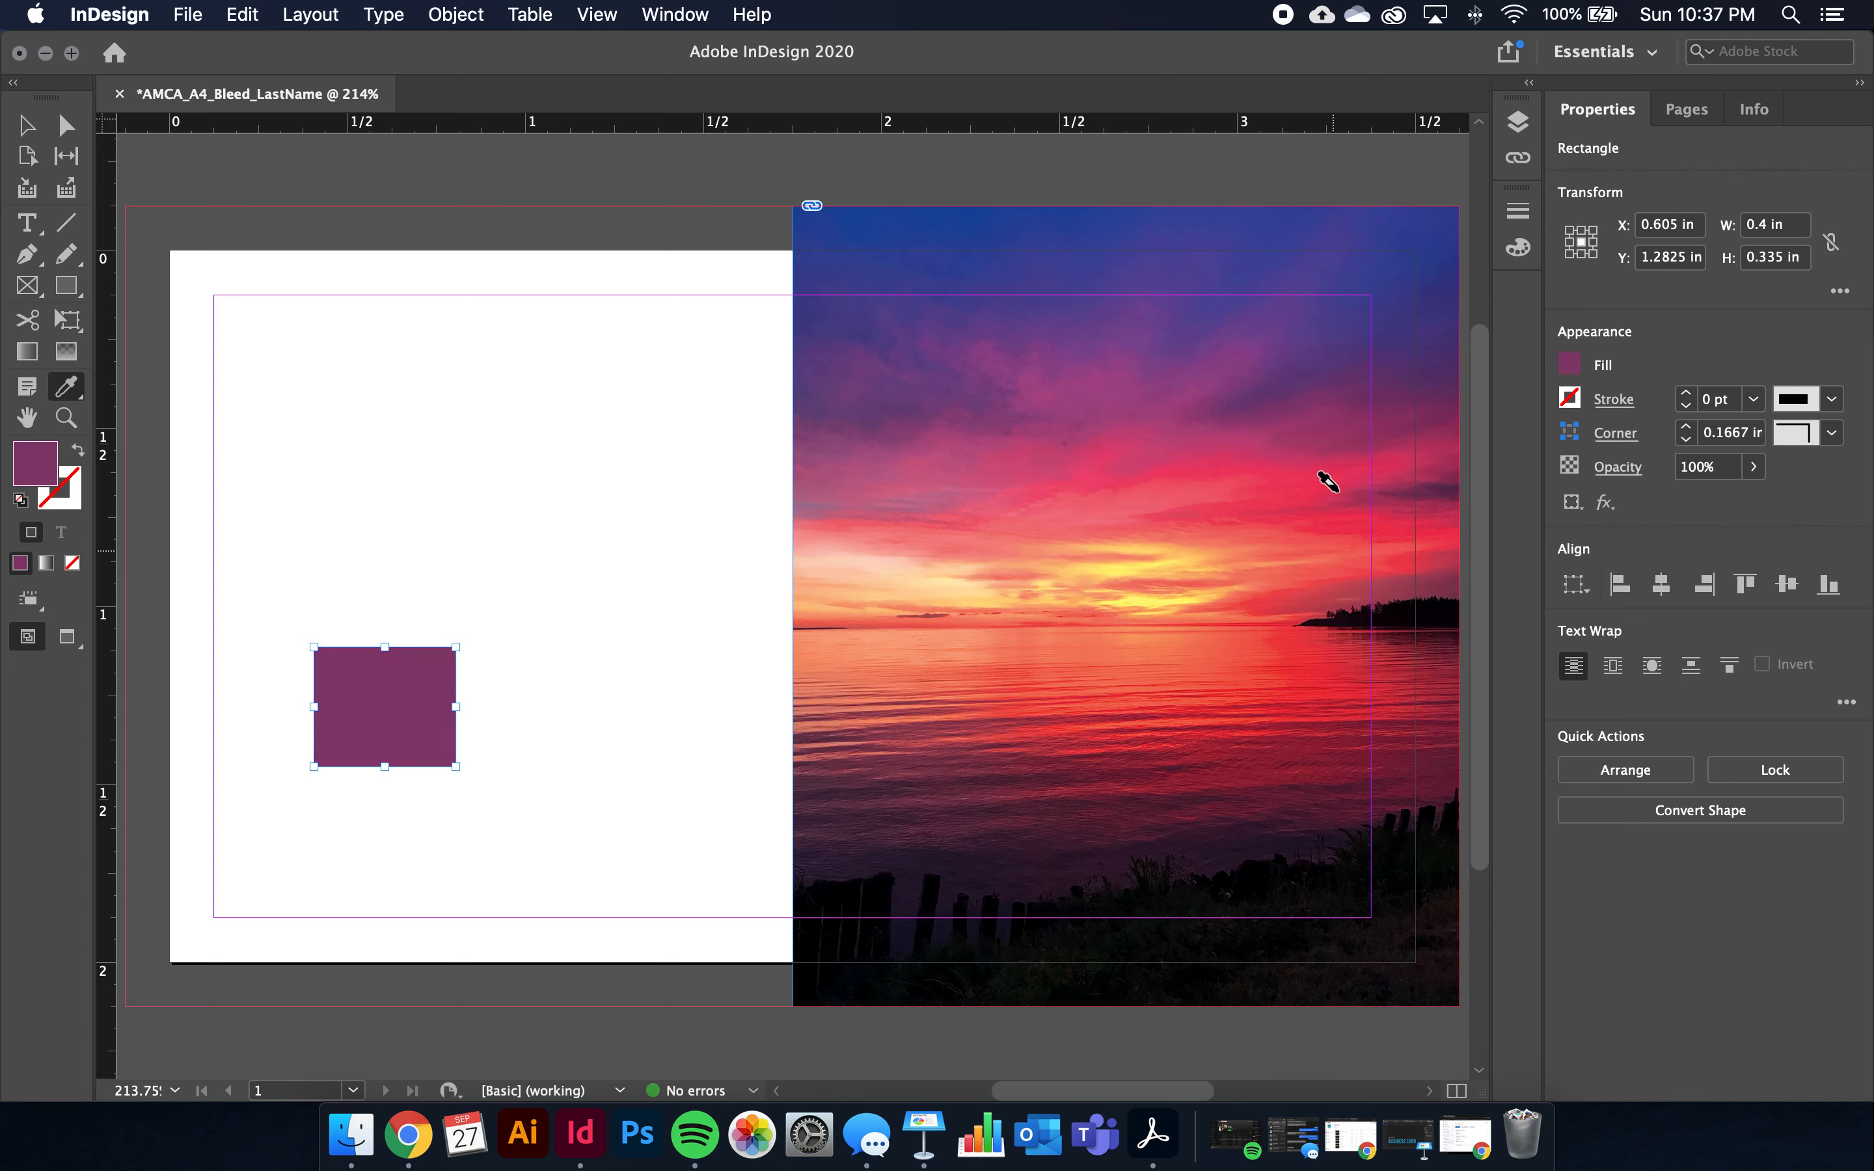
drag(65, 386, 126, 442)
click(1320, 510)
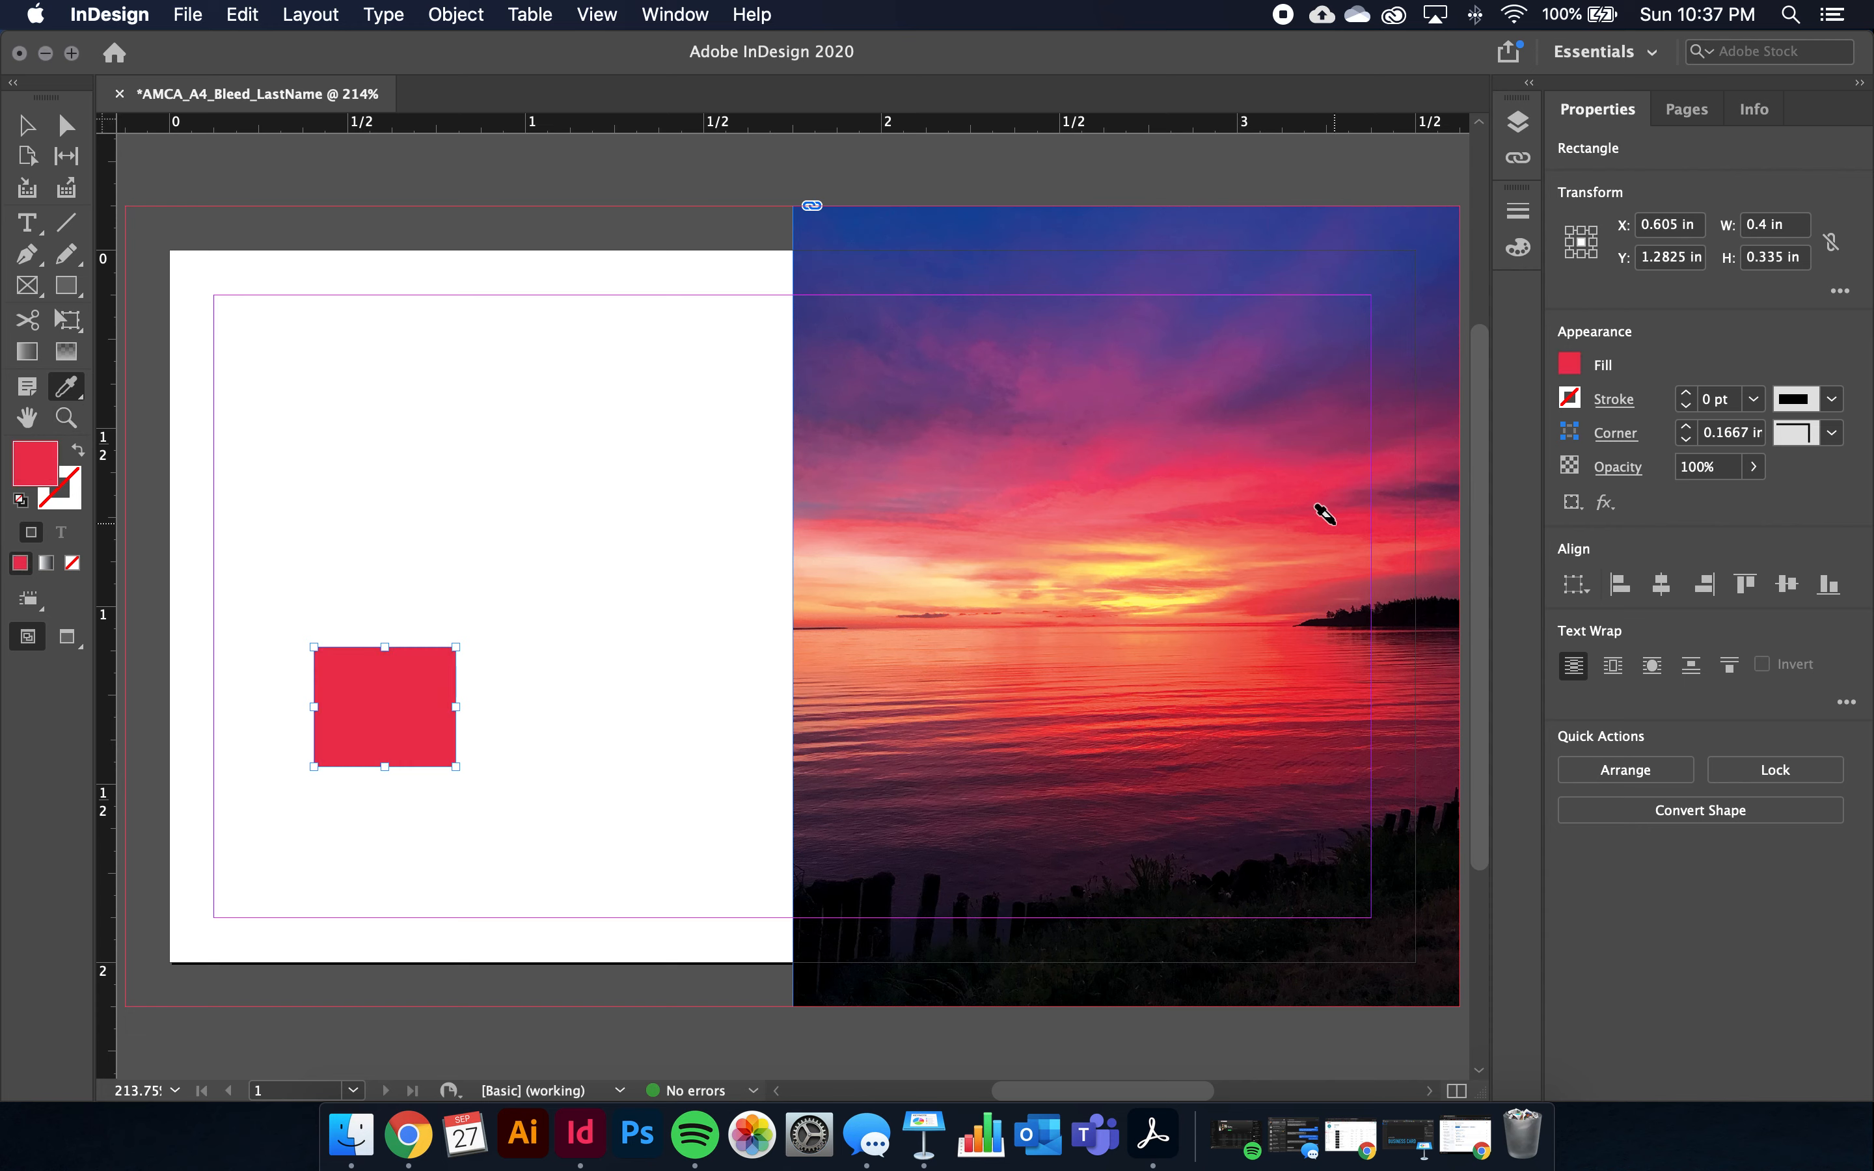
drag(70, 391, 125, 454)
click(1134, 582)
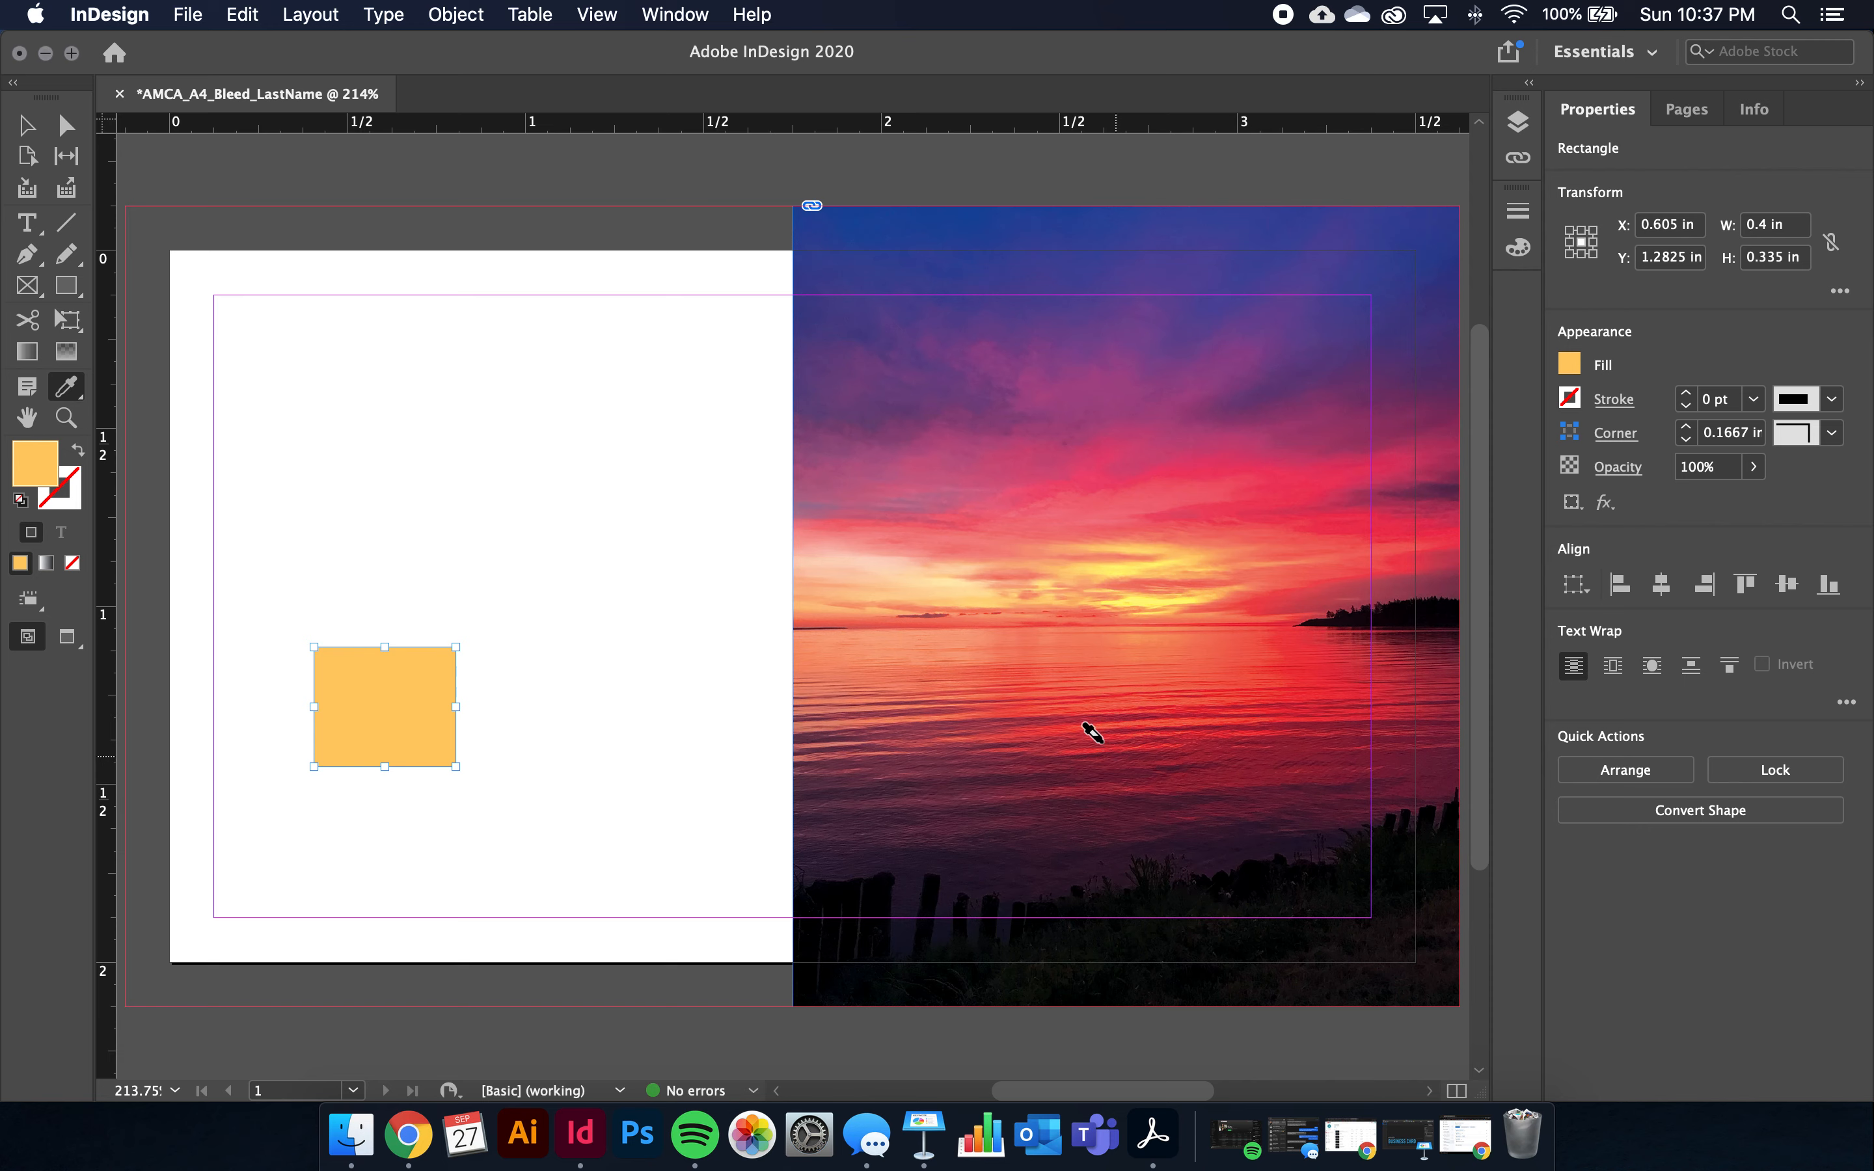
drag(74, 401, 105, 439)
click(1206, 512)
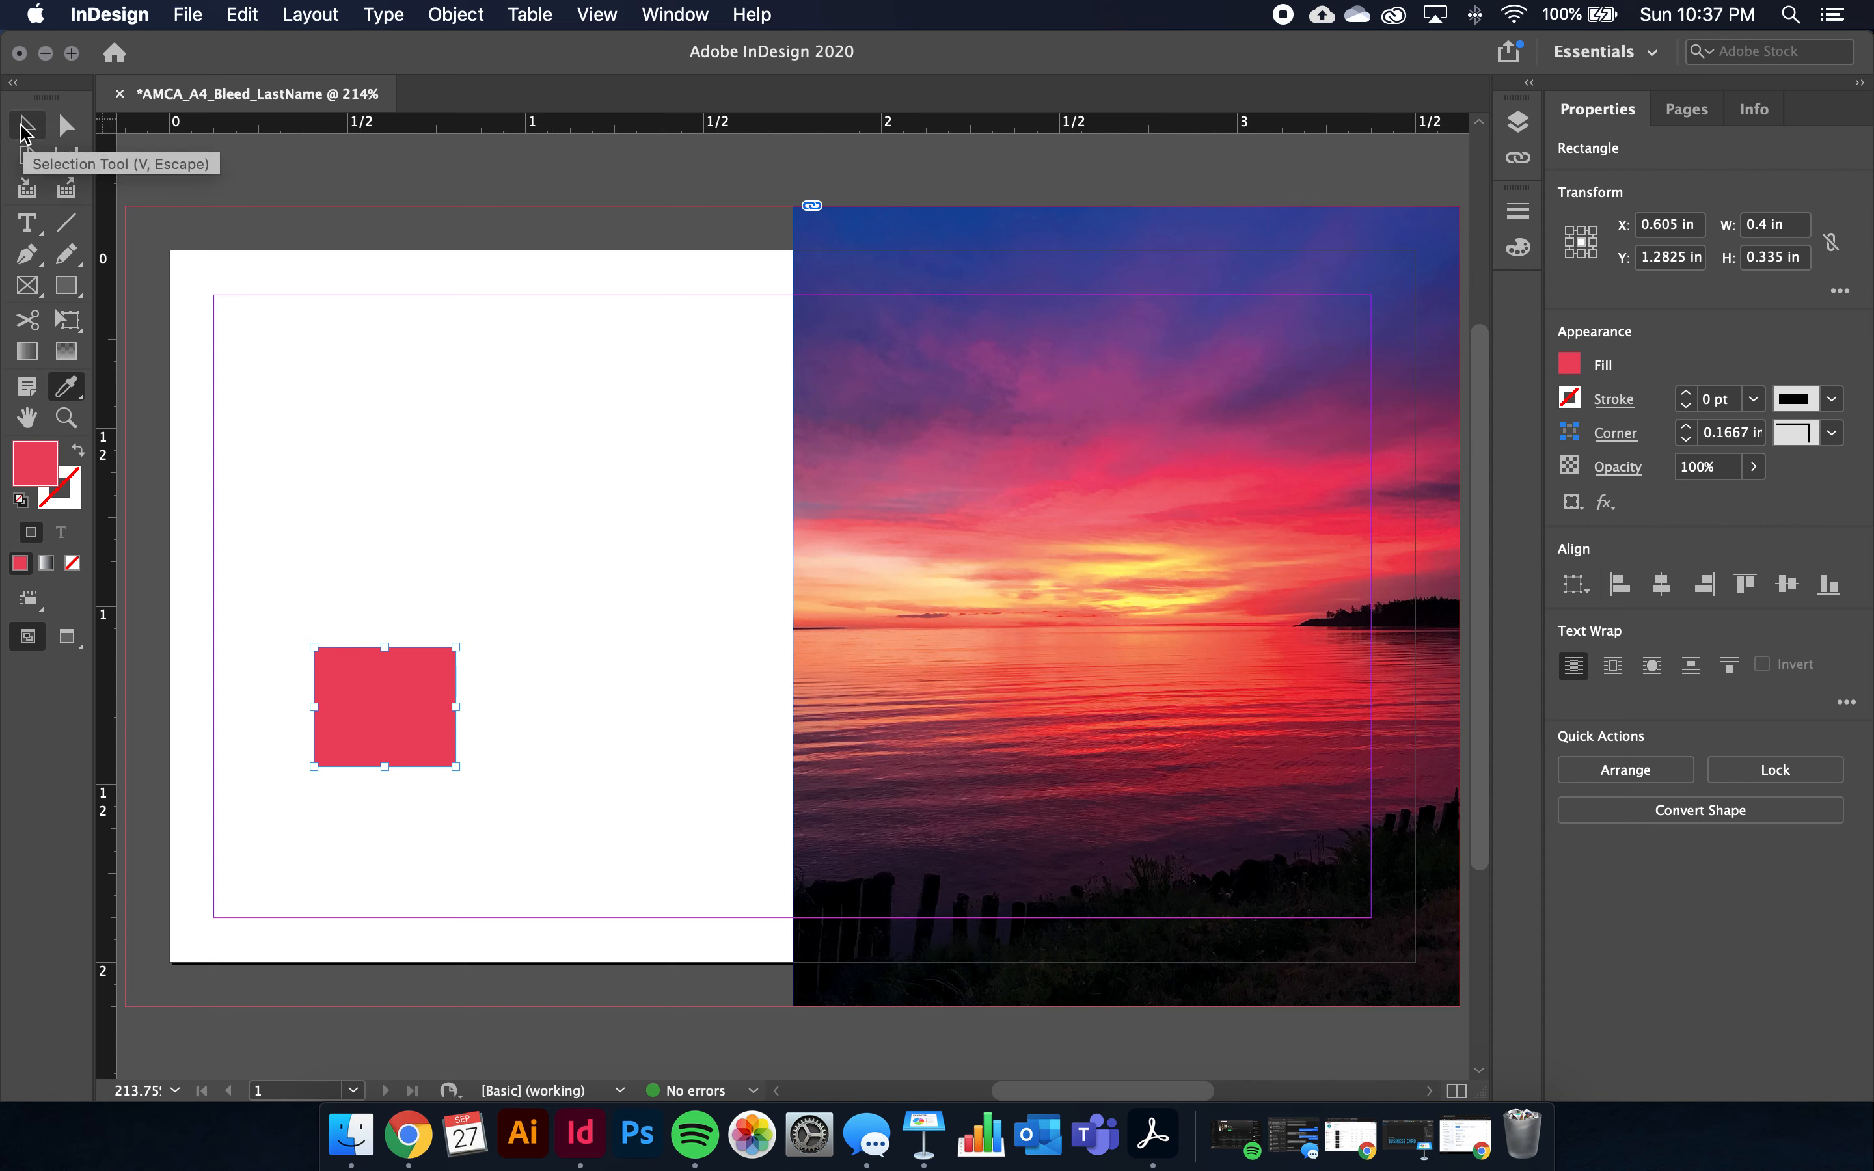
Move the red rectangle into the bottom-left bleed and stretch it to 1.875 × 0.845 in
click(25, 128)
drag(399, 711, 216, 947)
scroll(379, 937, left, 5)
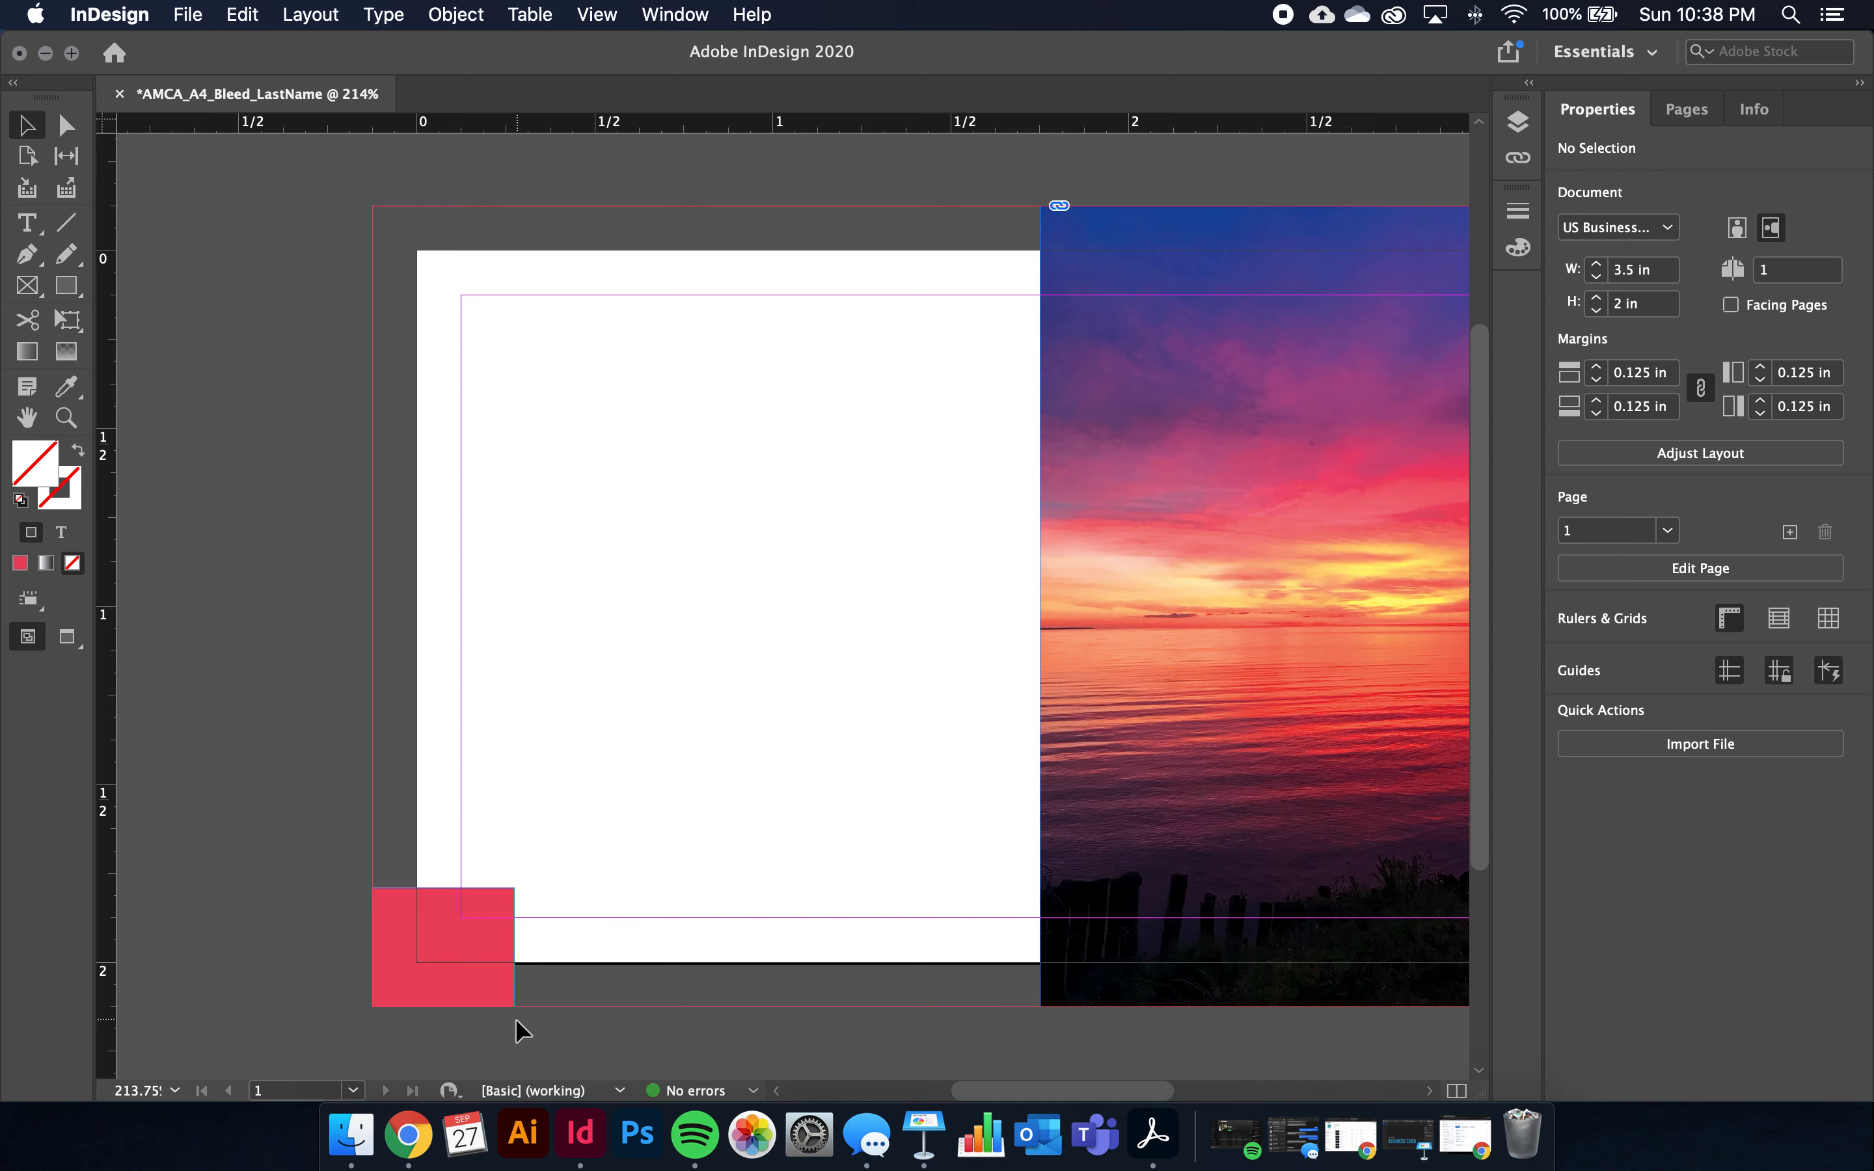
click(375, 939)
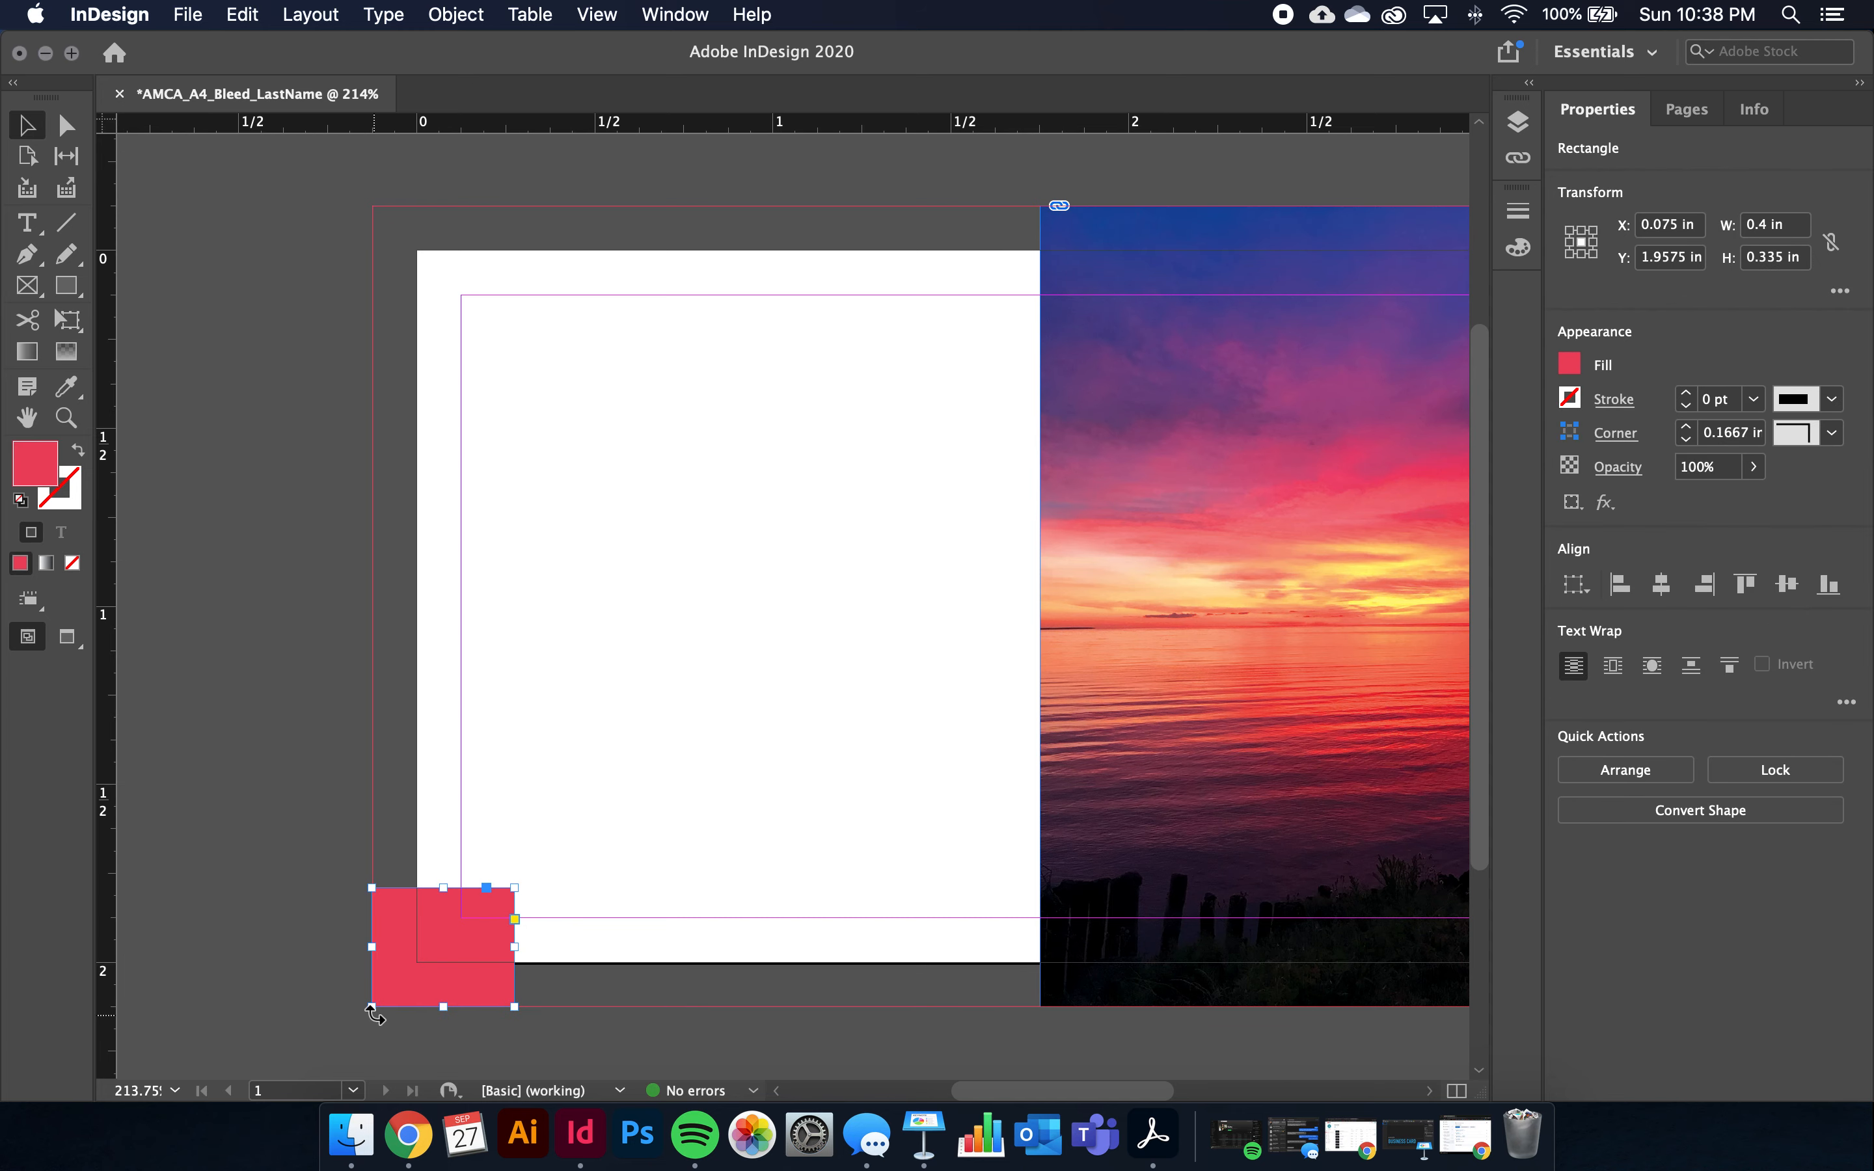
drag(378, 1005, 321, 1029)
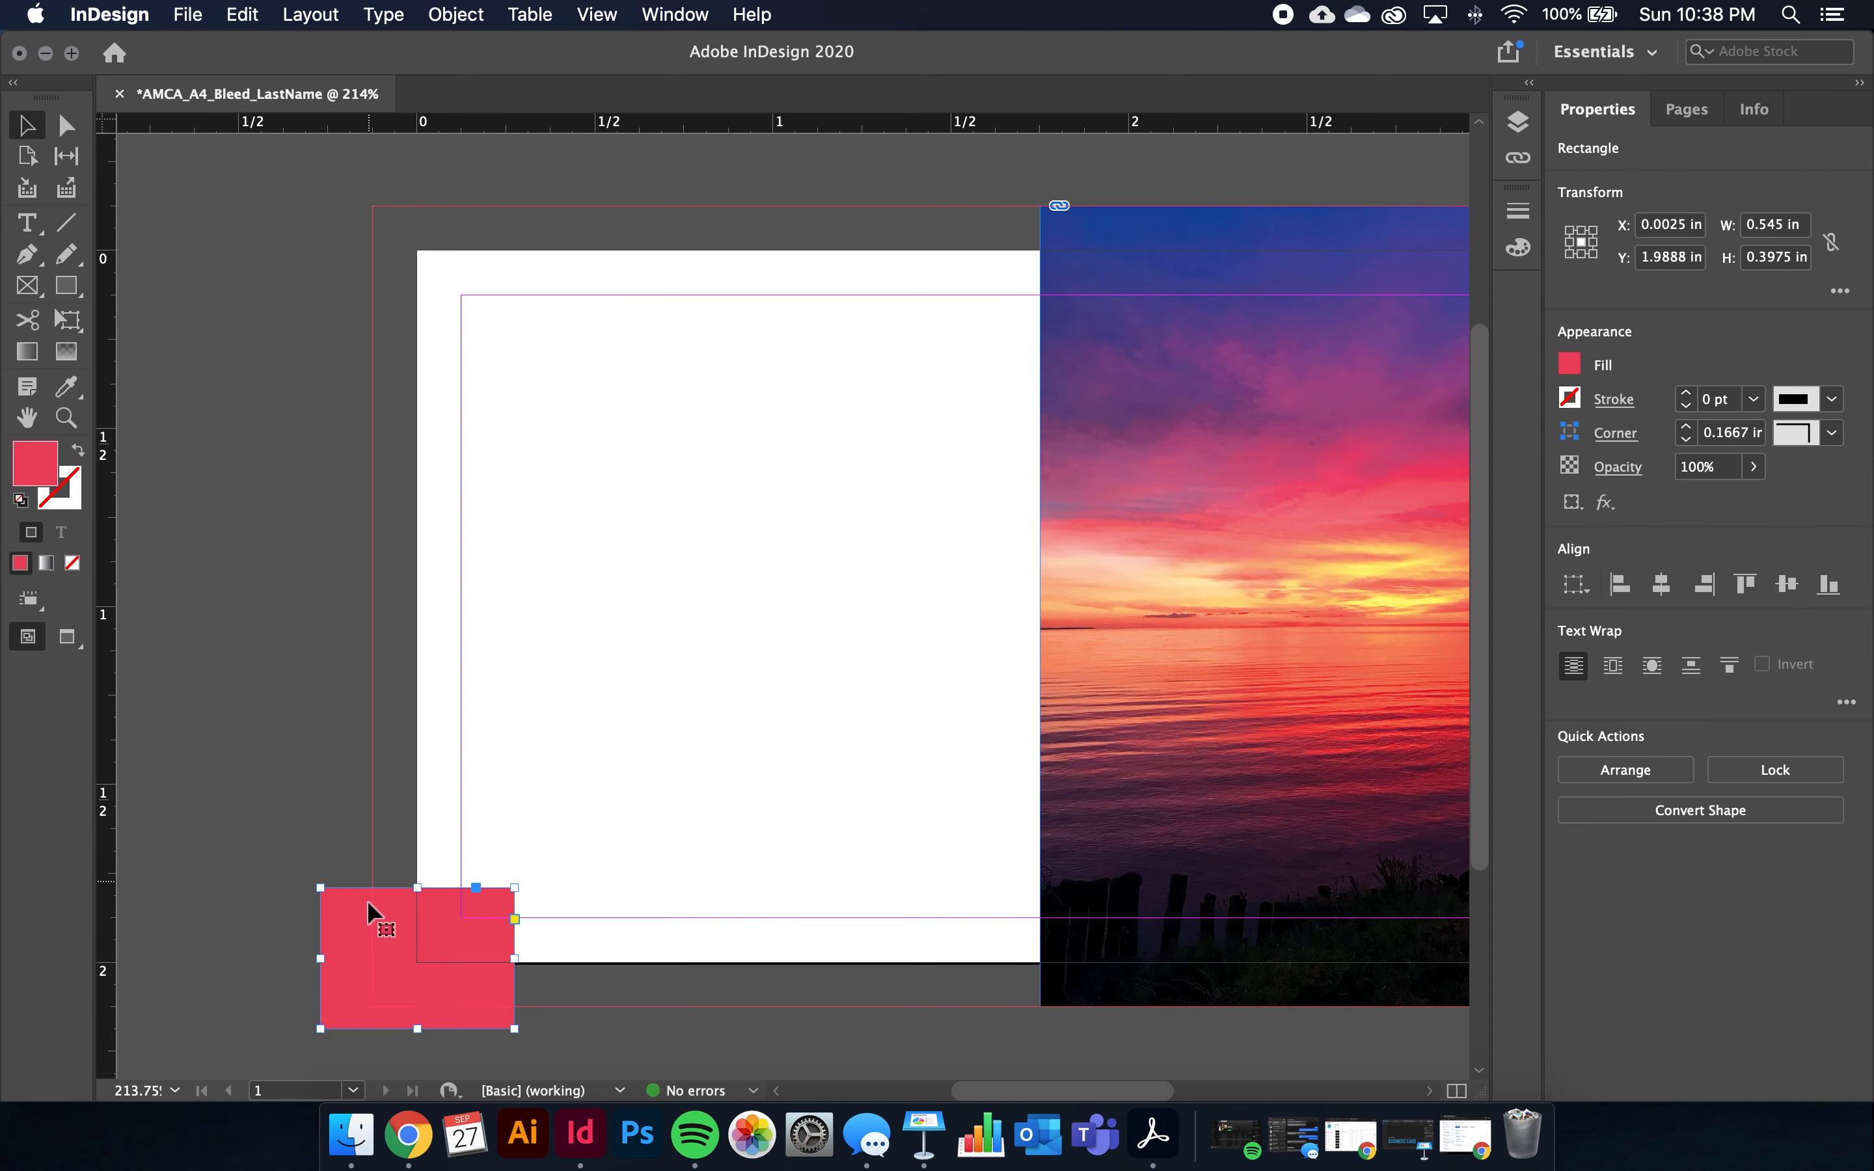
drag(320, 1029, 372, 1007)
drag(514, 946, 1039, 946)
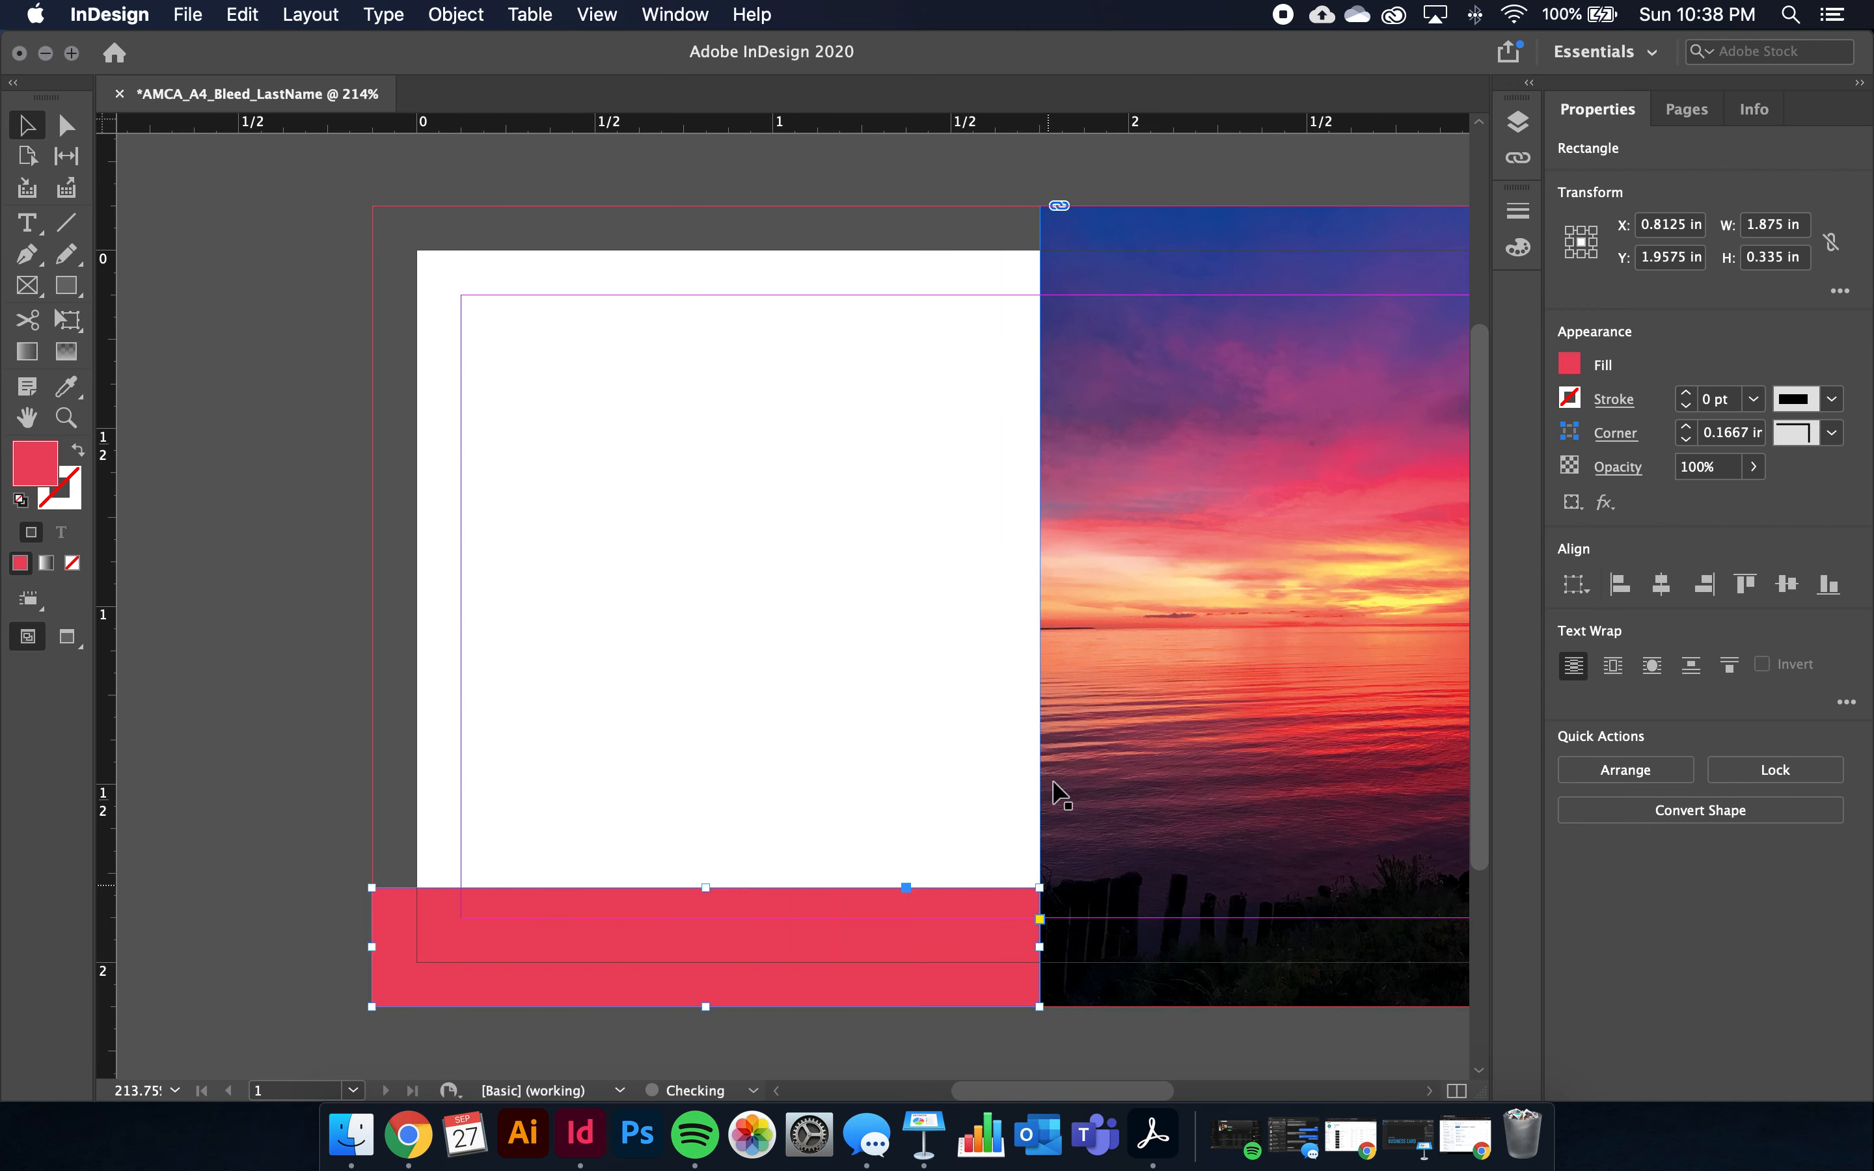
drag(704, 885, 711, 706)
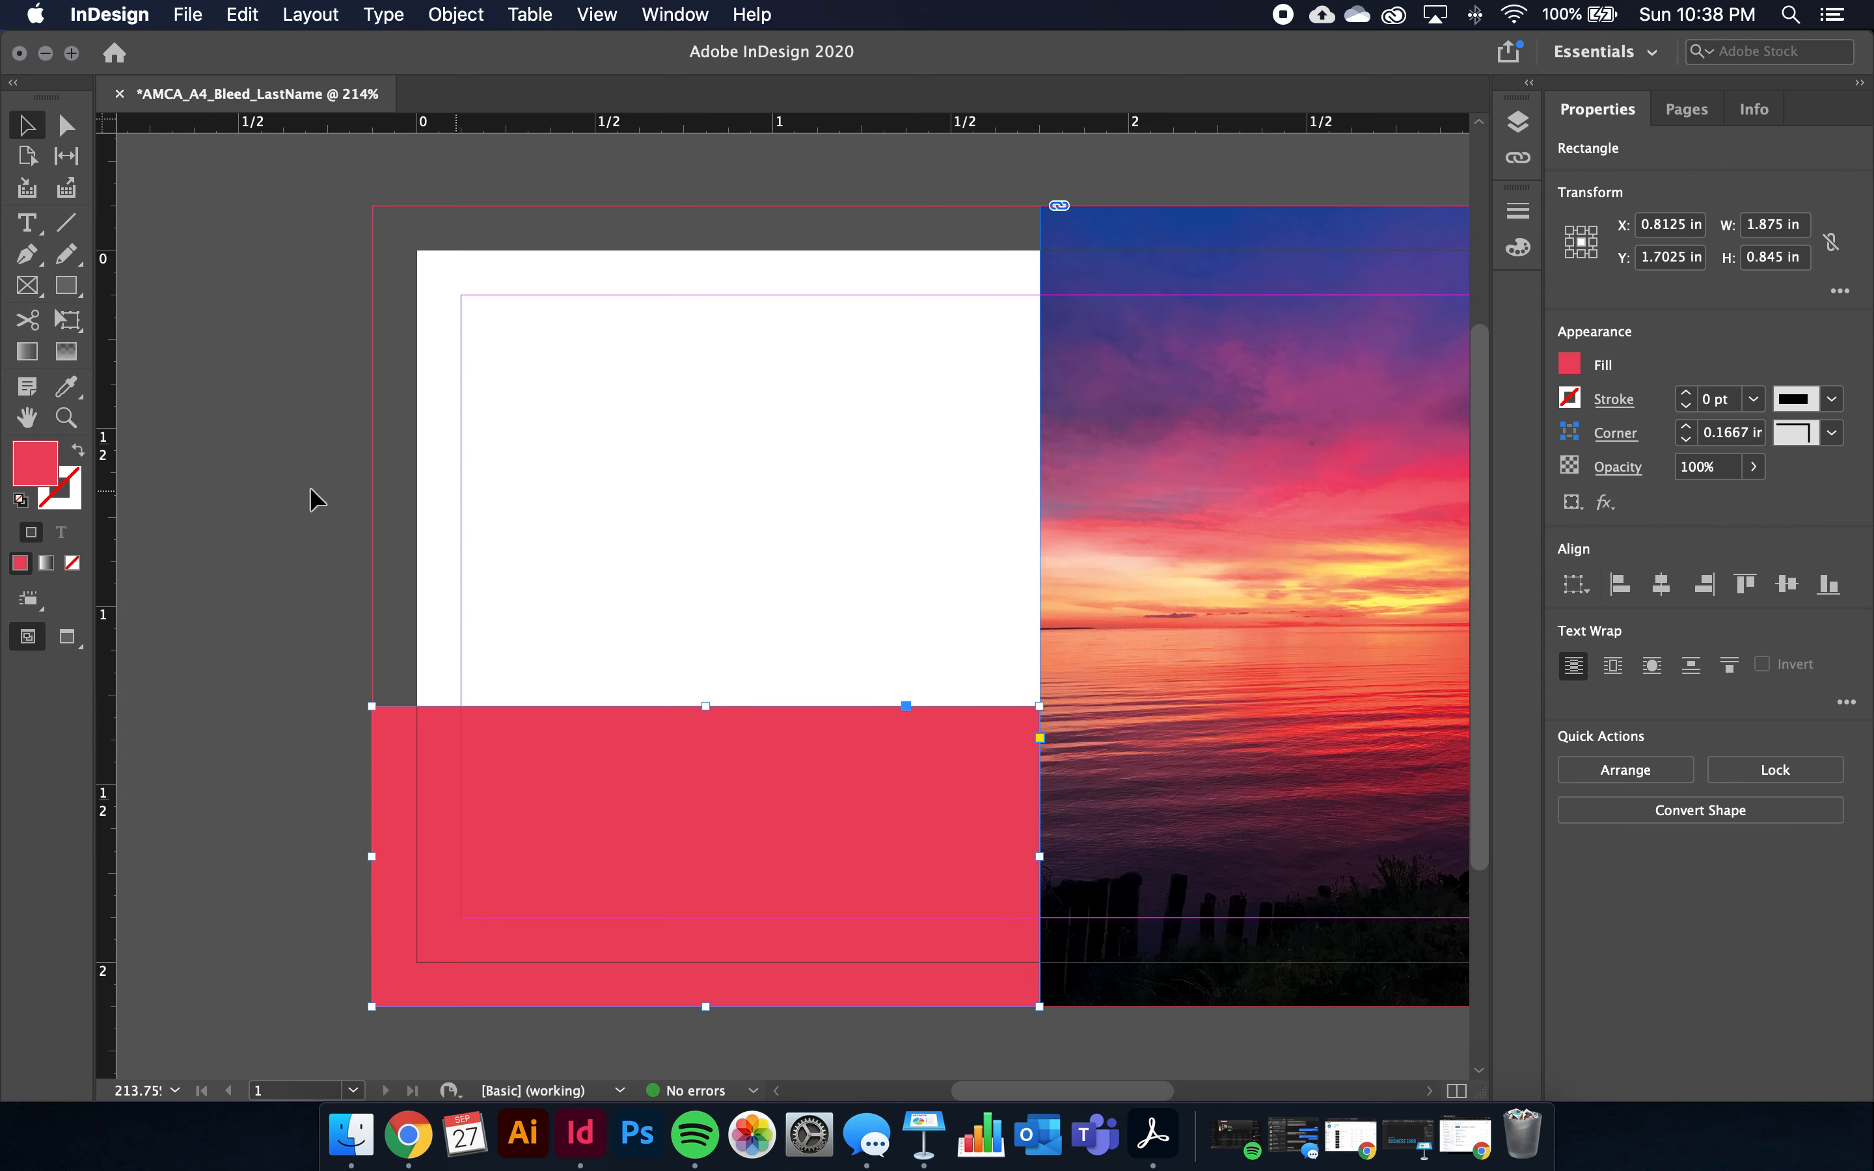
Add horizontal guides at 0.67 in and 1.28 in, then delete both
scroll(1129, 477, up, 1)
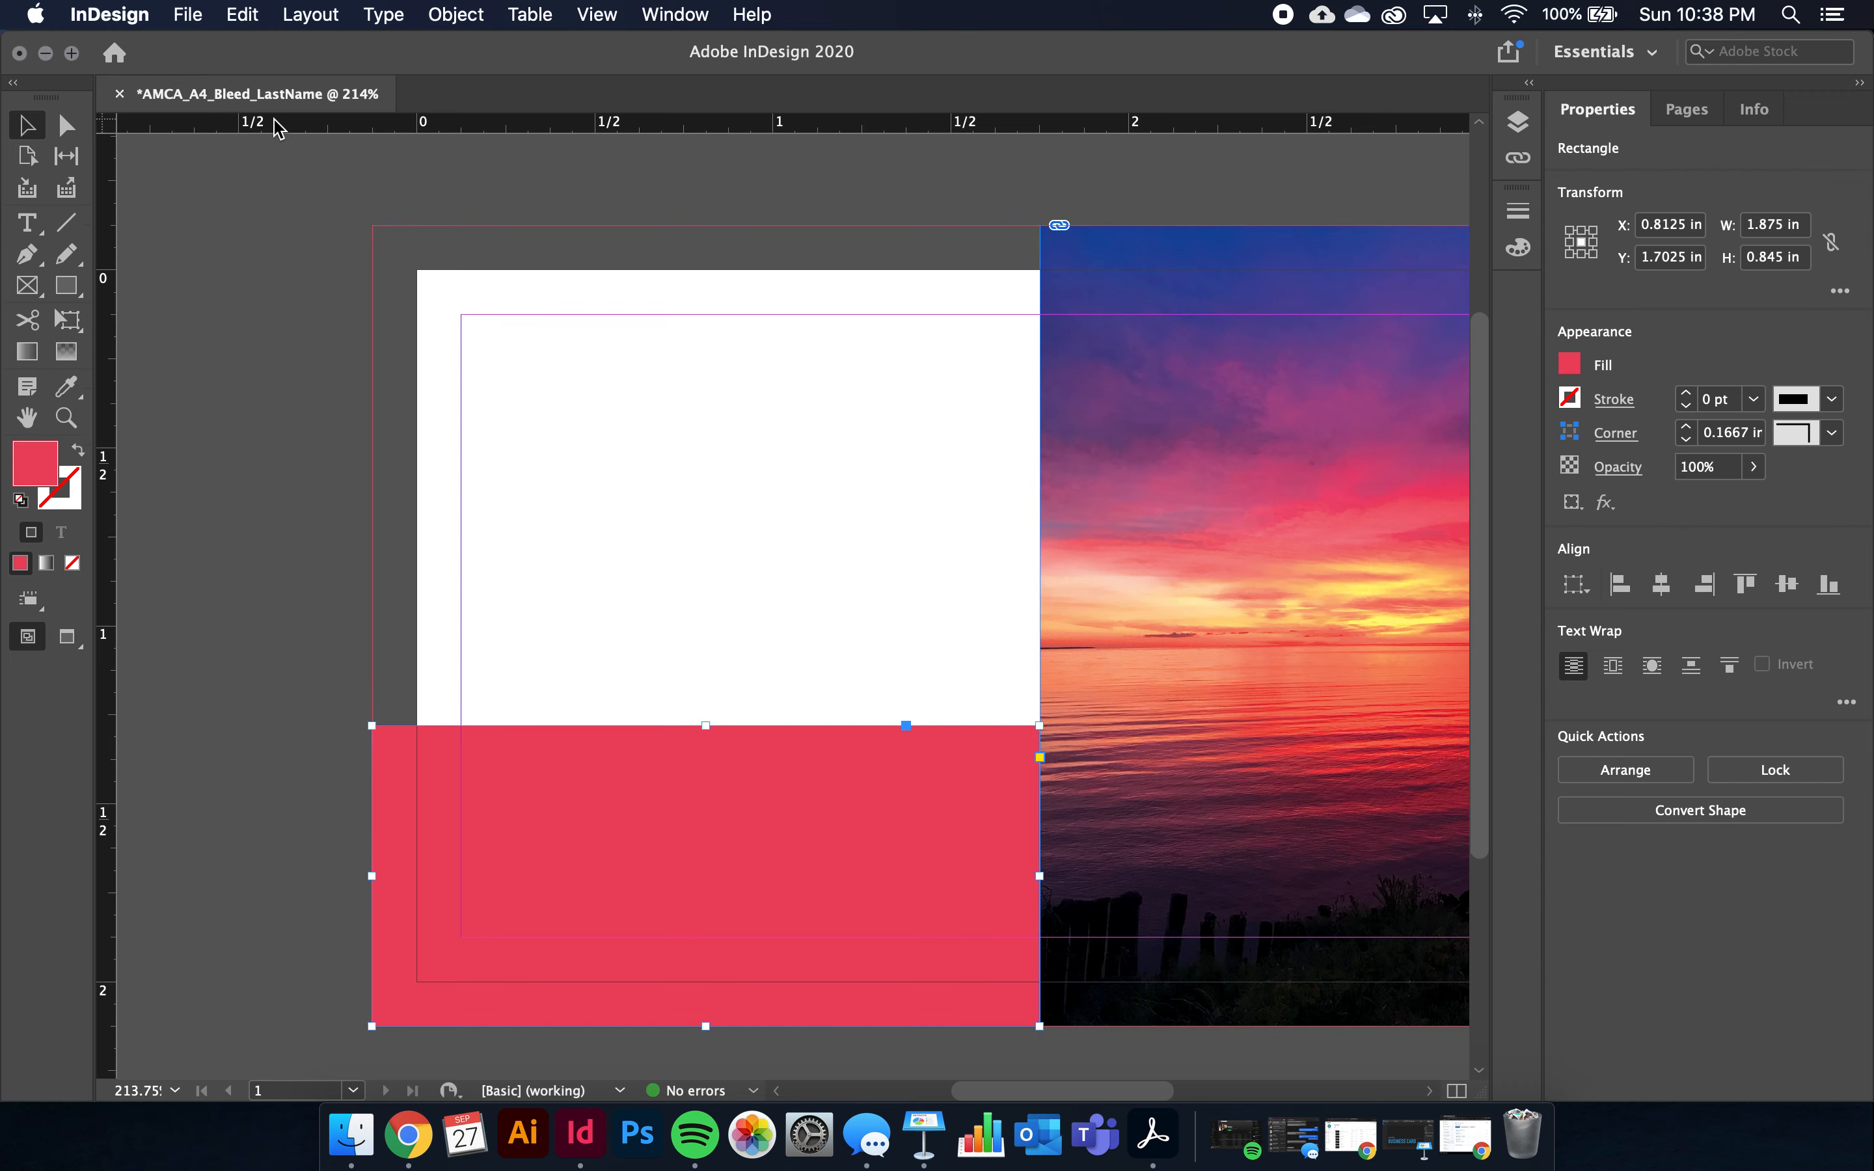
drag(280, 133, 284, 509)
drag(217, 127, 216, 727)
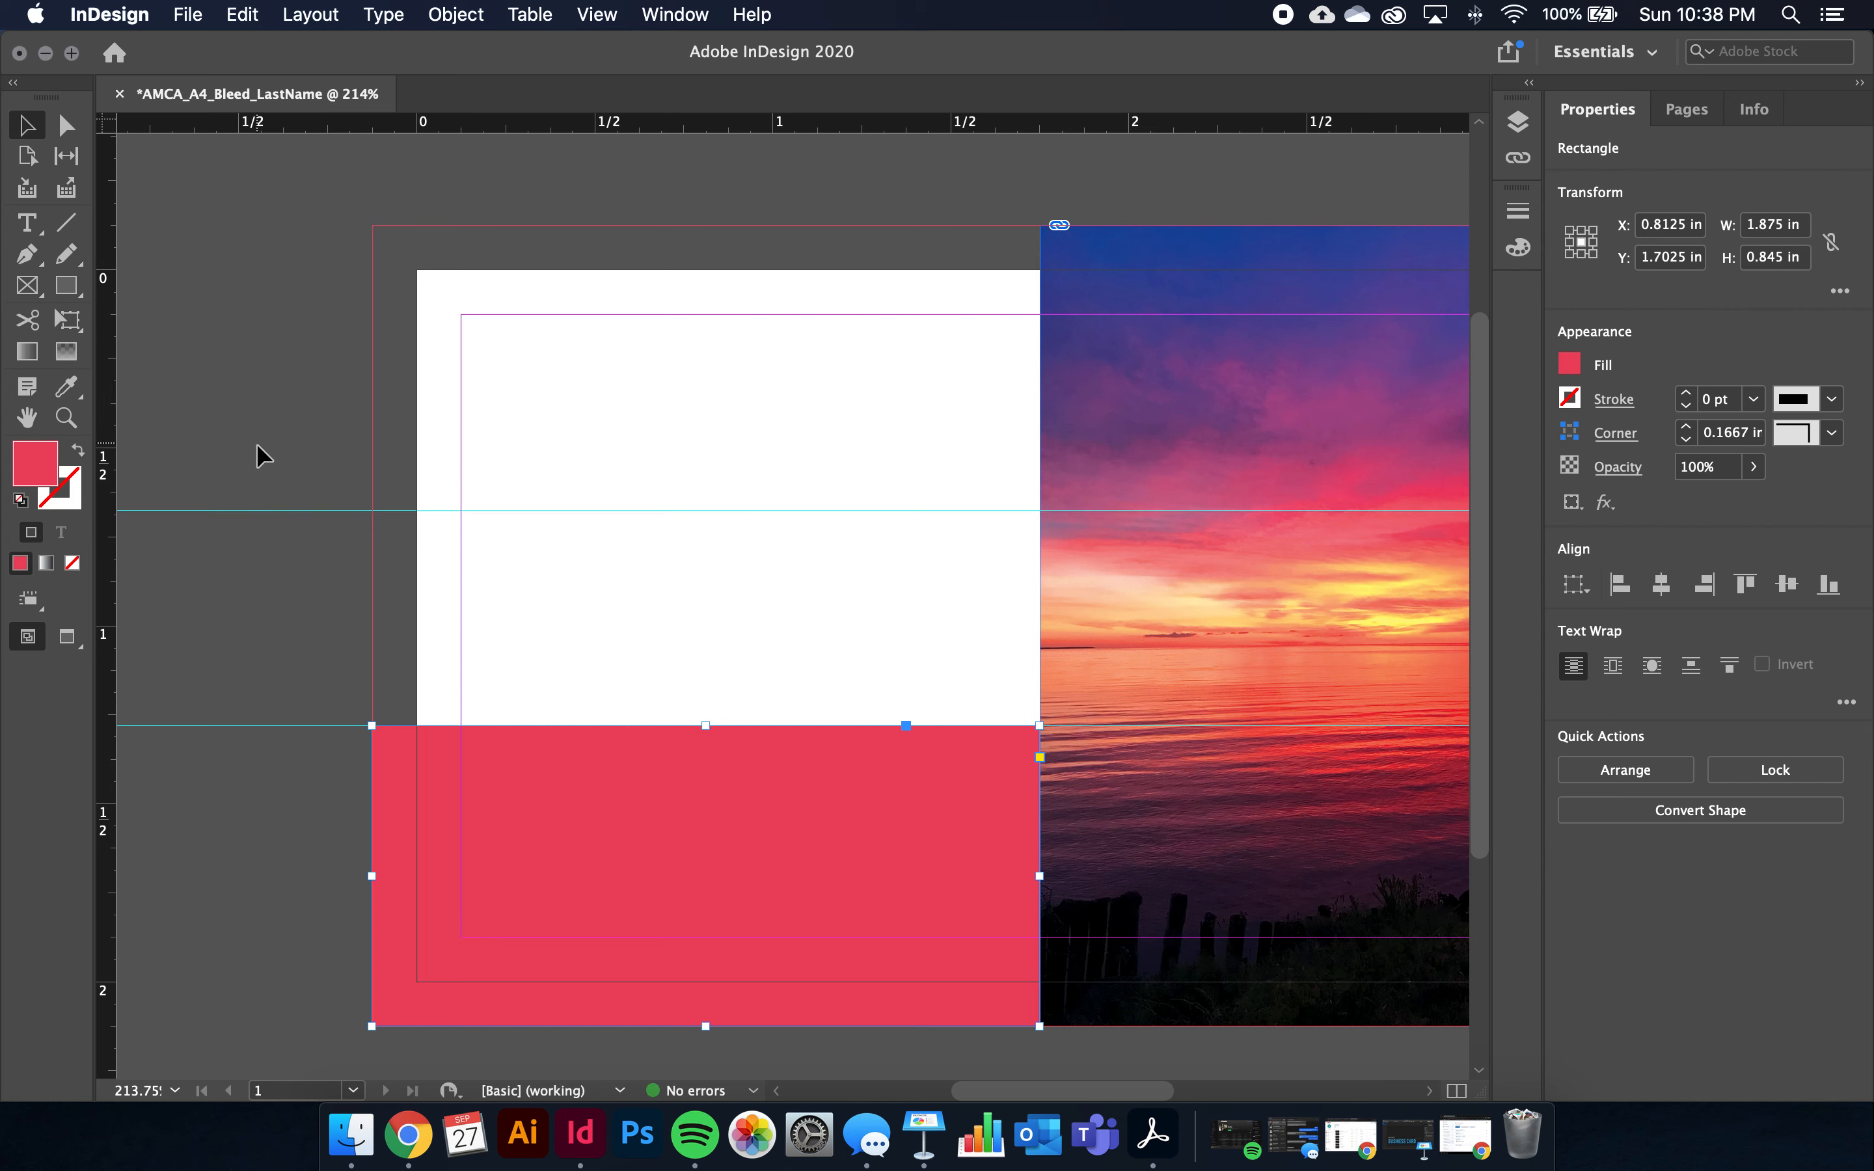
drag(269, 418, 179, 749)
key(Delete)
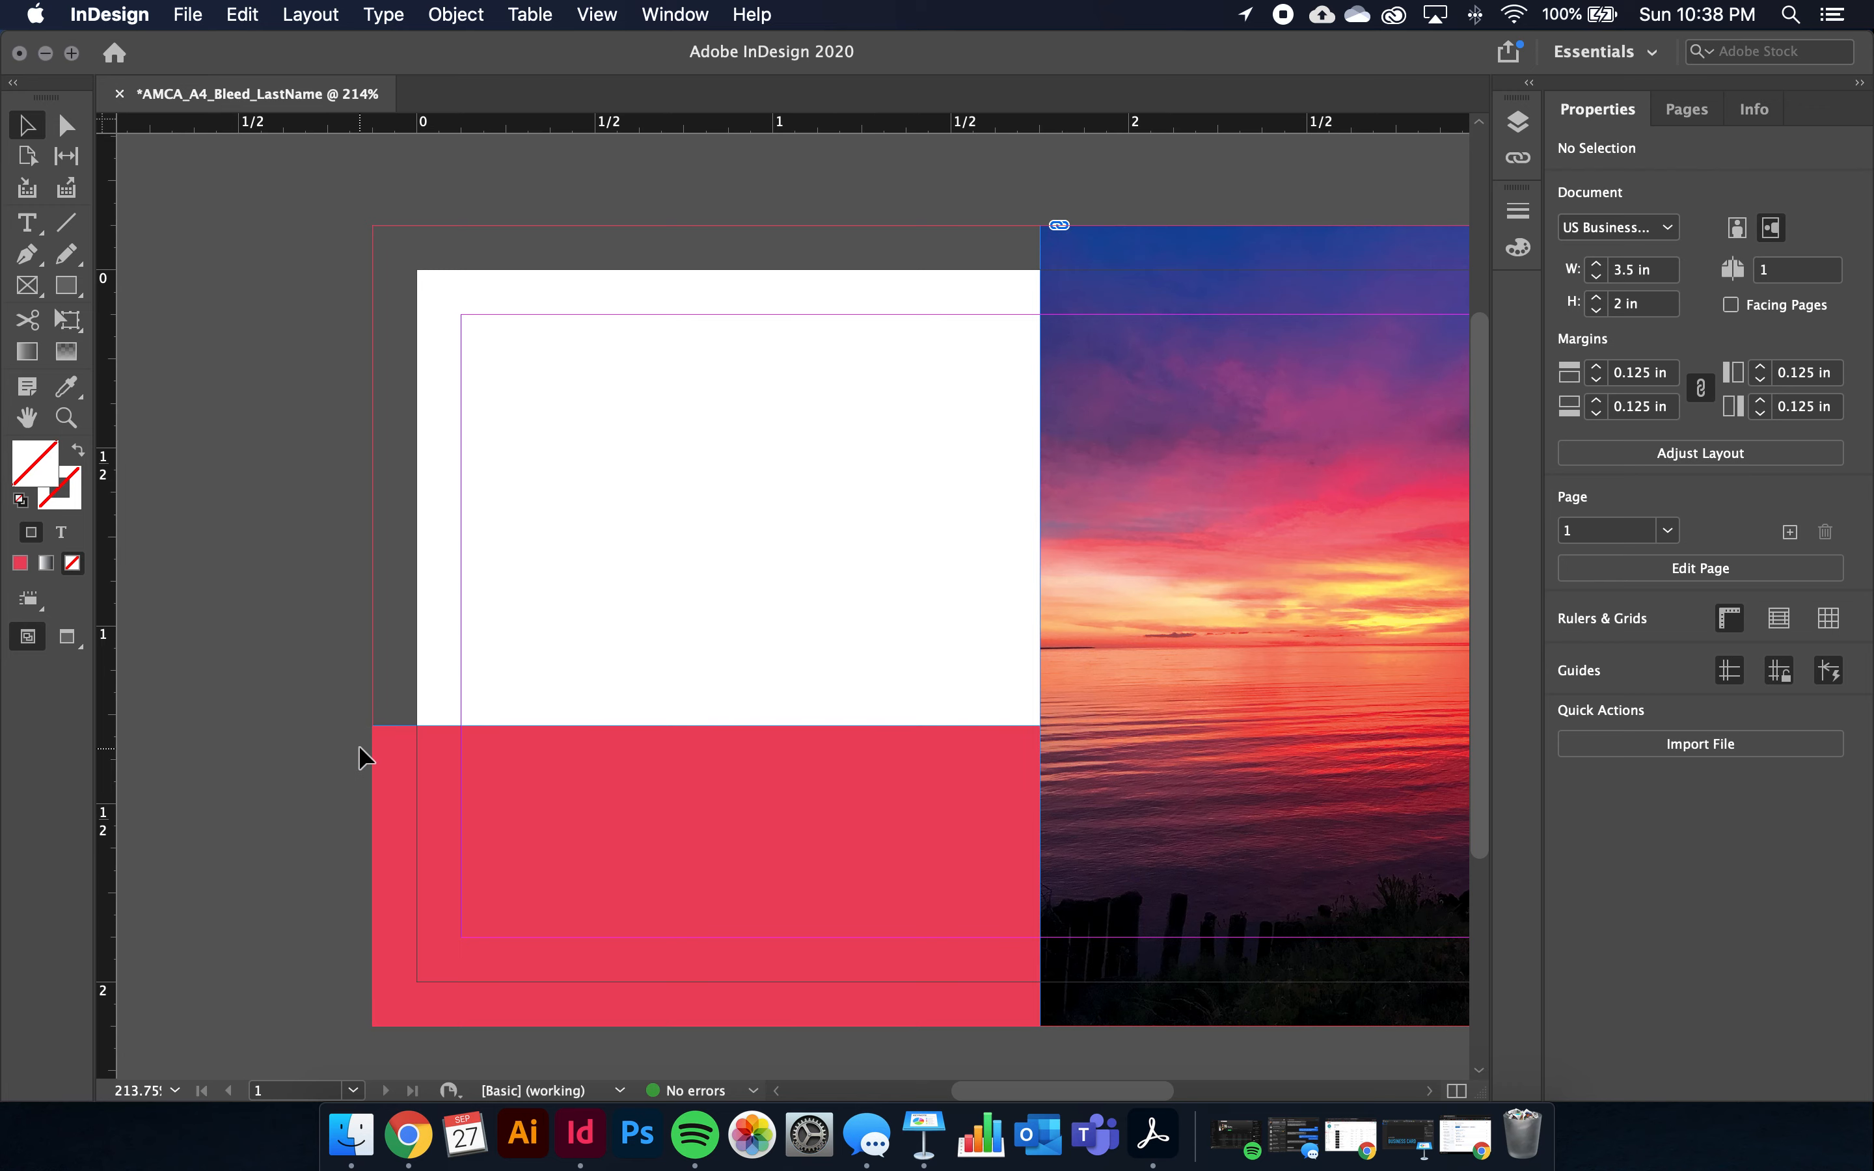
Draw an empty text frame across the white upper-left area, redoing it larger after undoing the first
scroll(352, 745, right, 3)
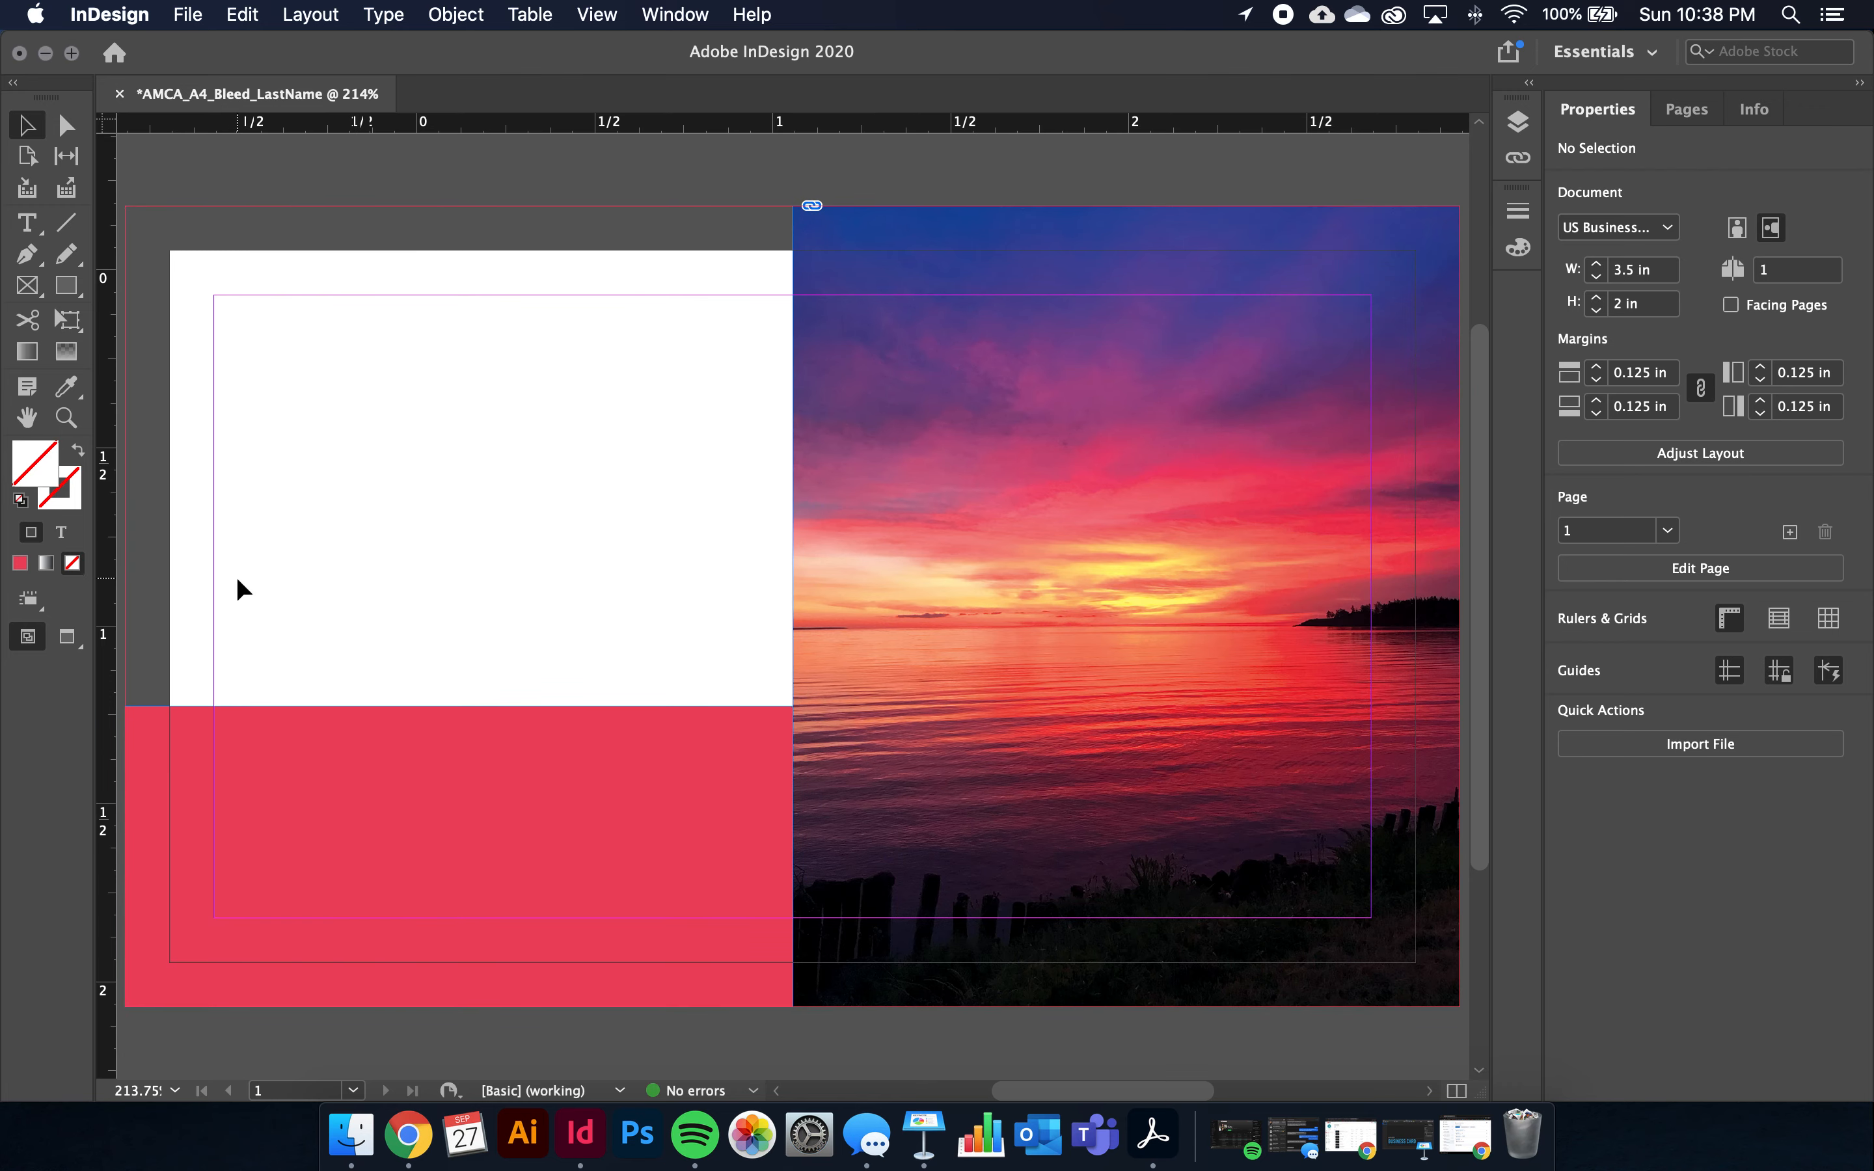
click(33, 231)
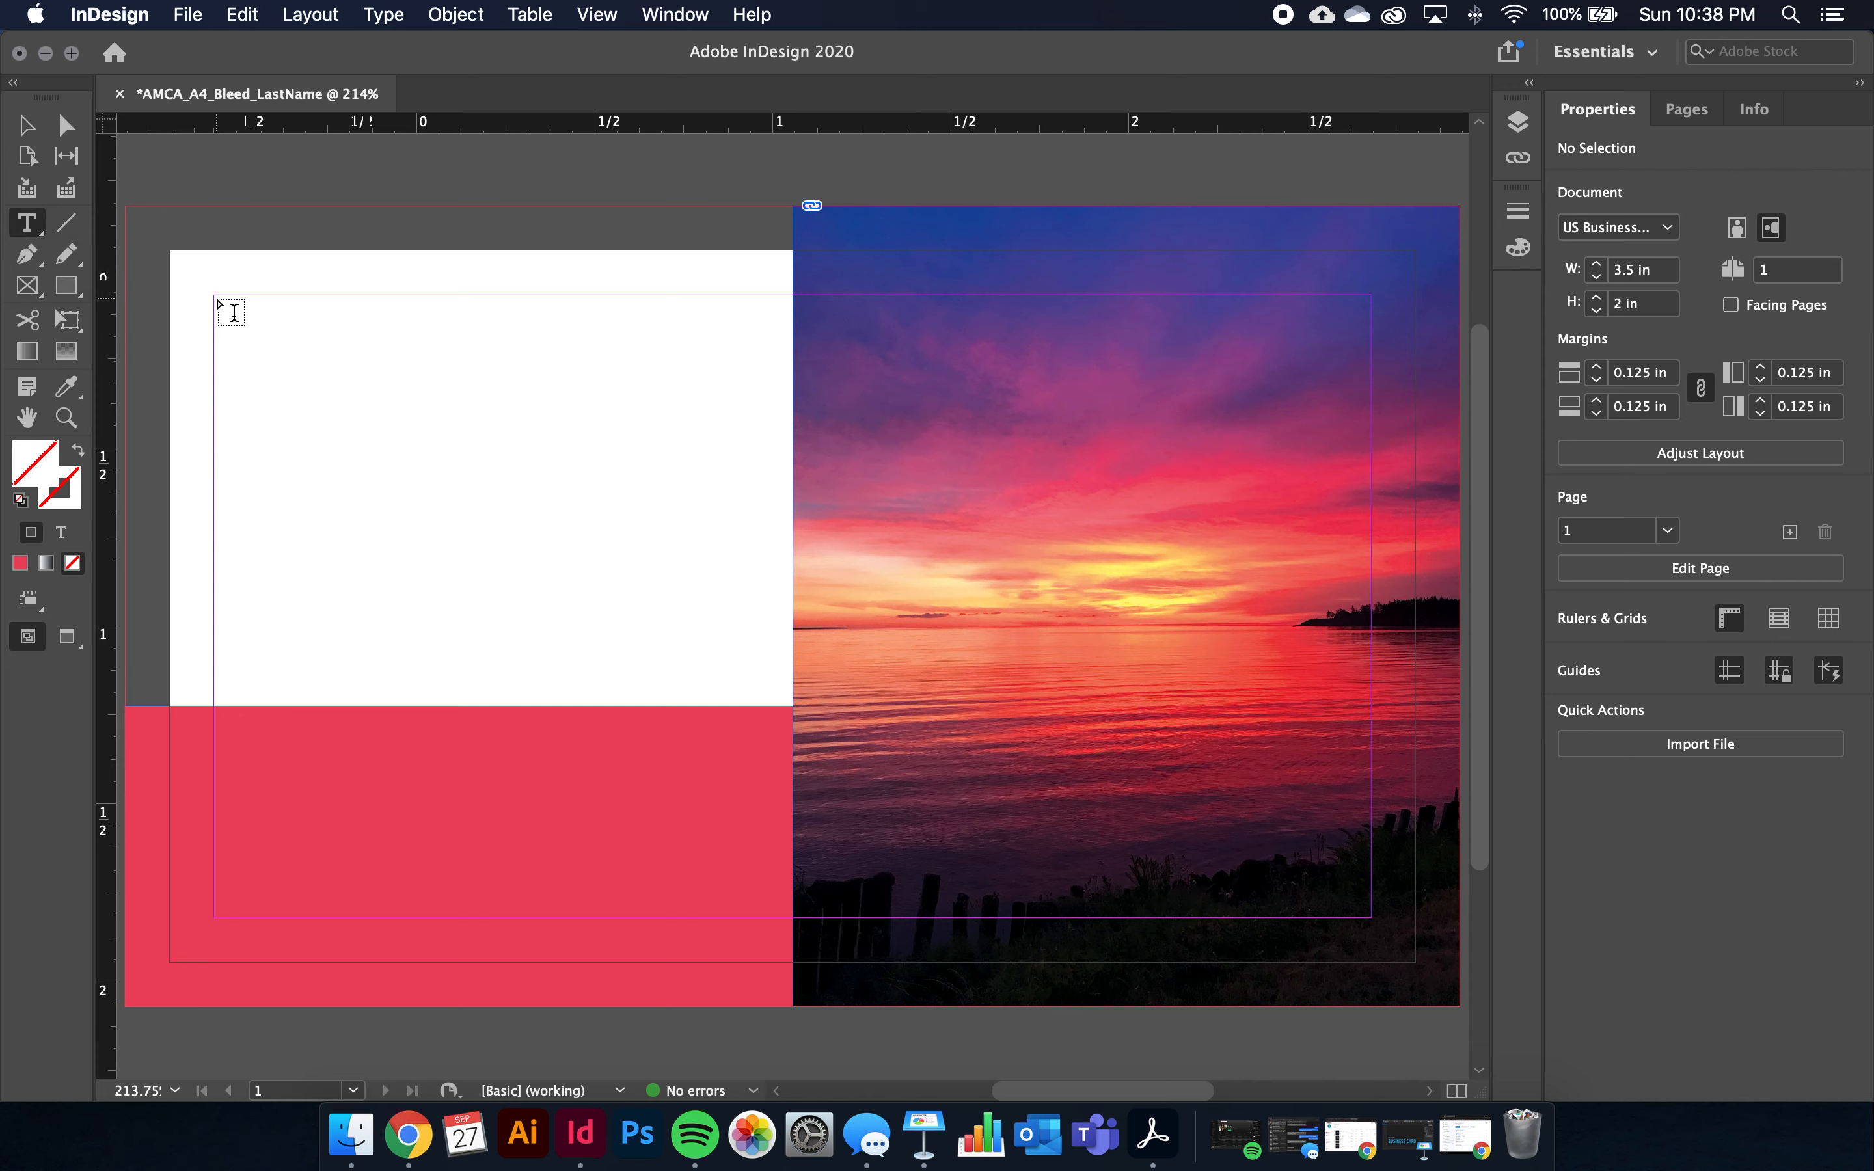
drag(273, 353, 712, 652)
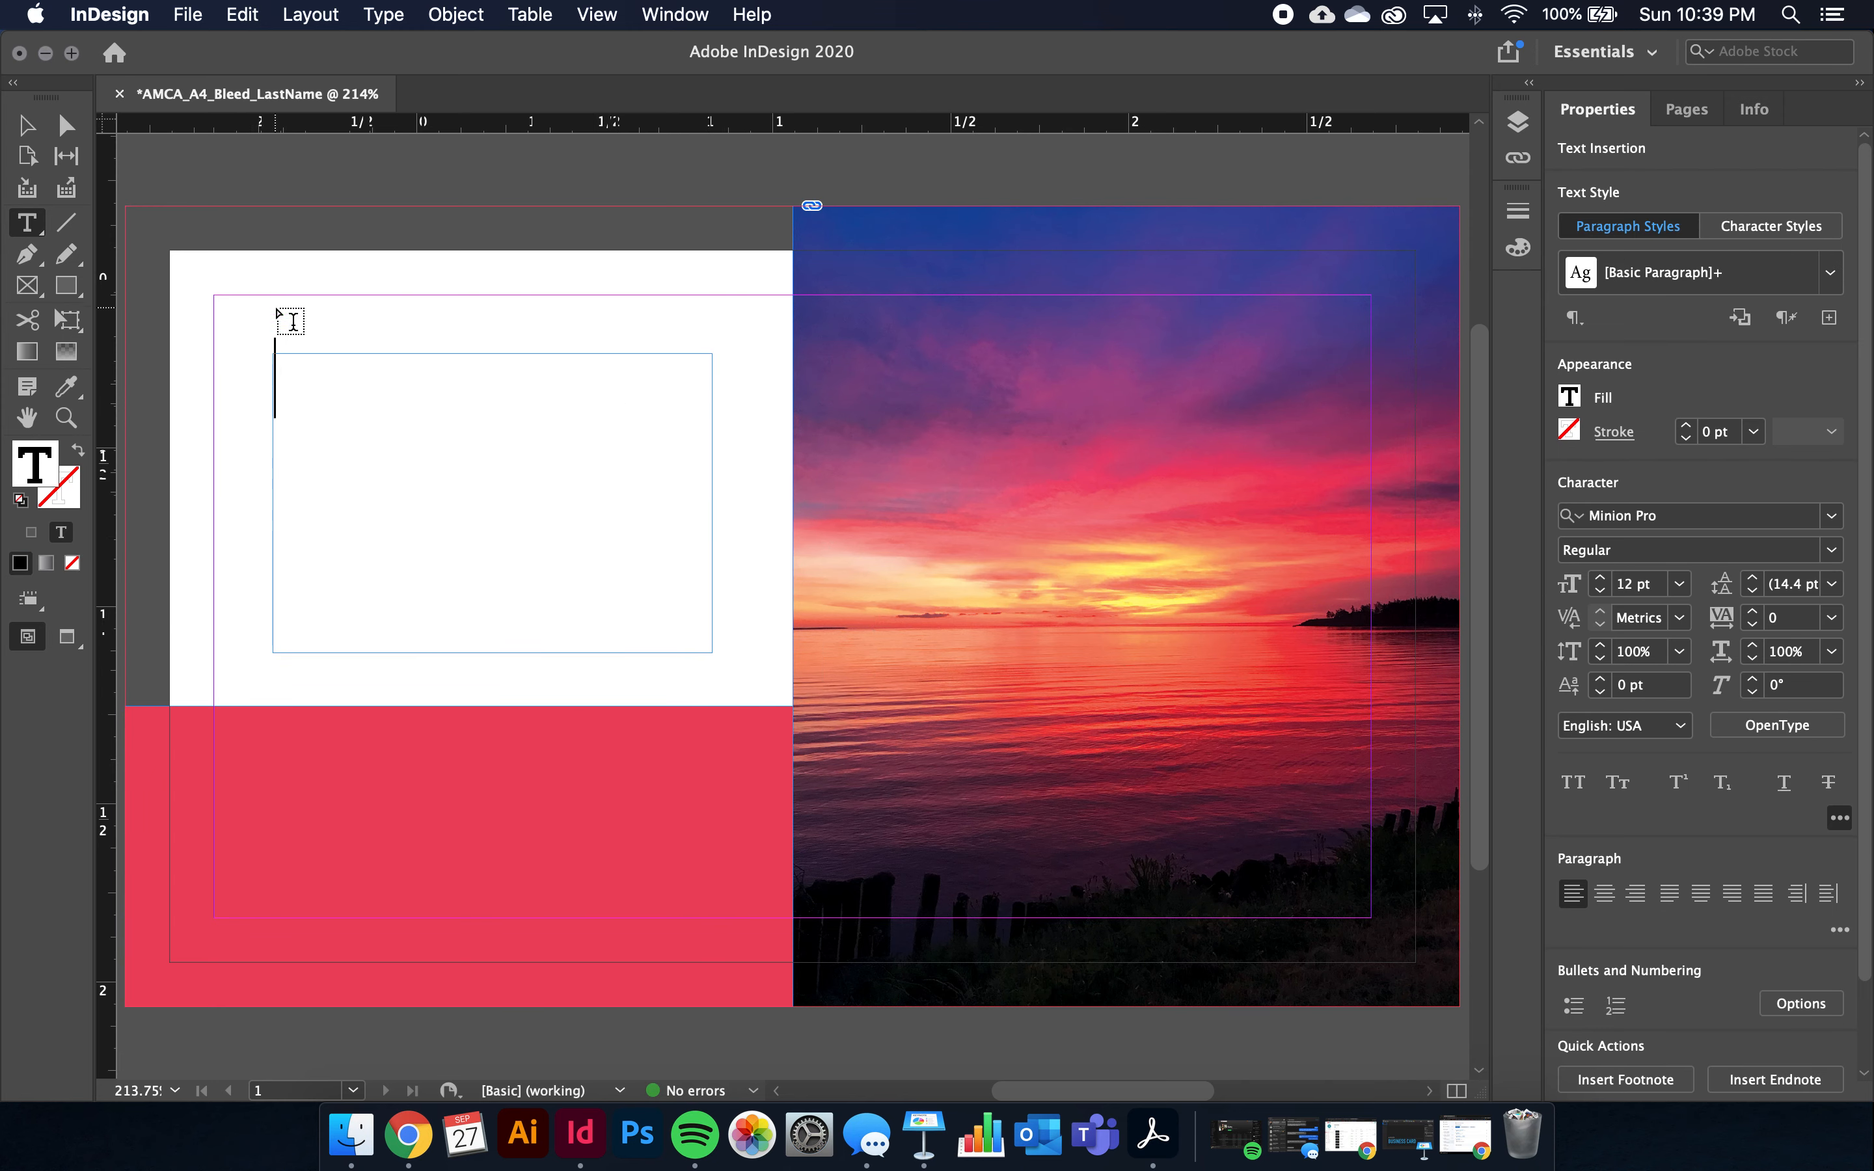
key(super+z)
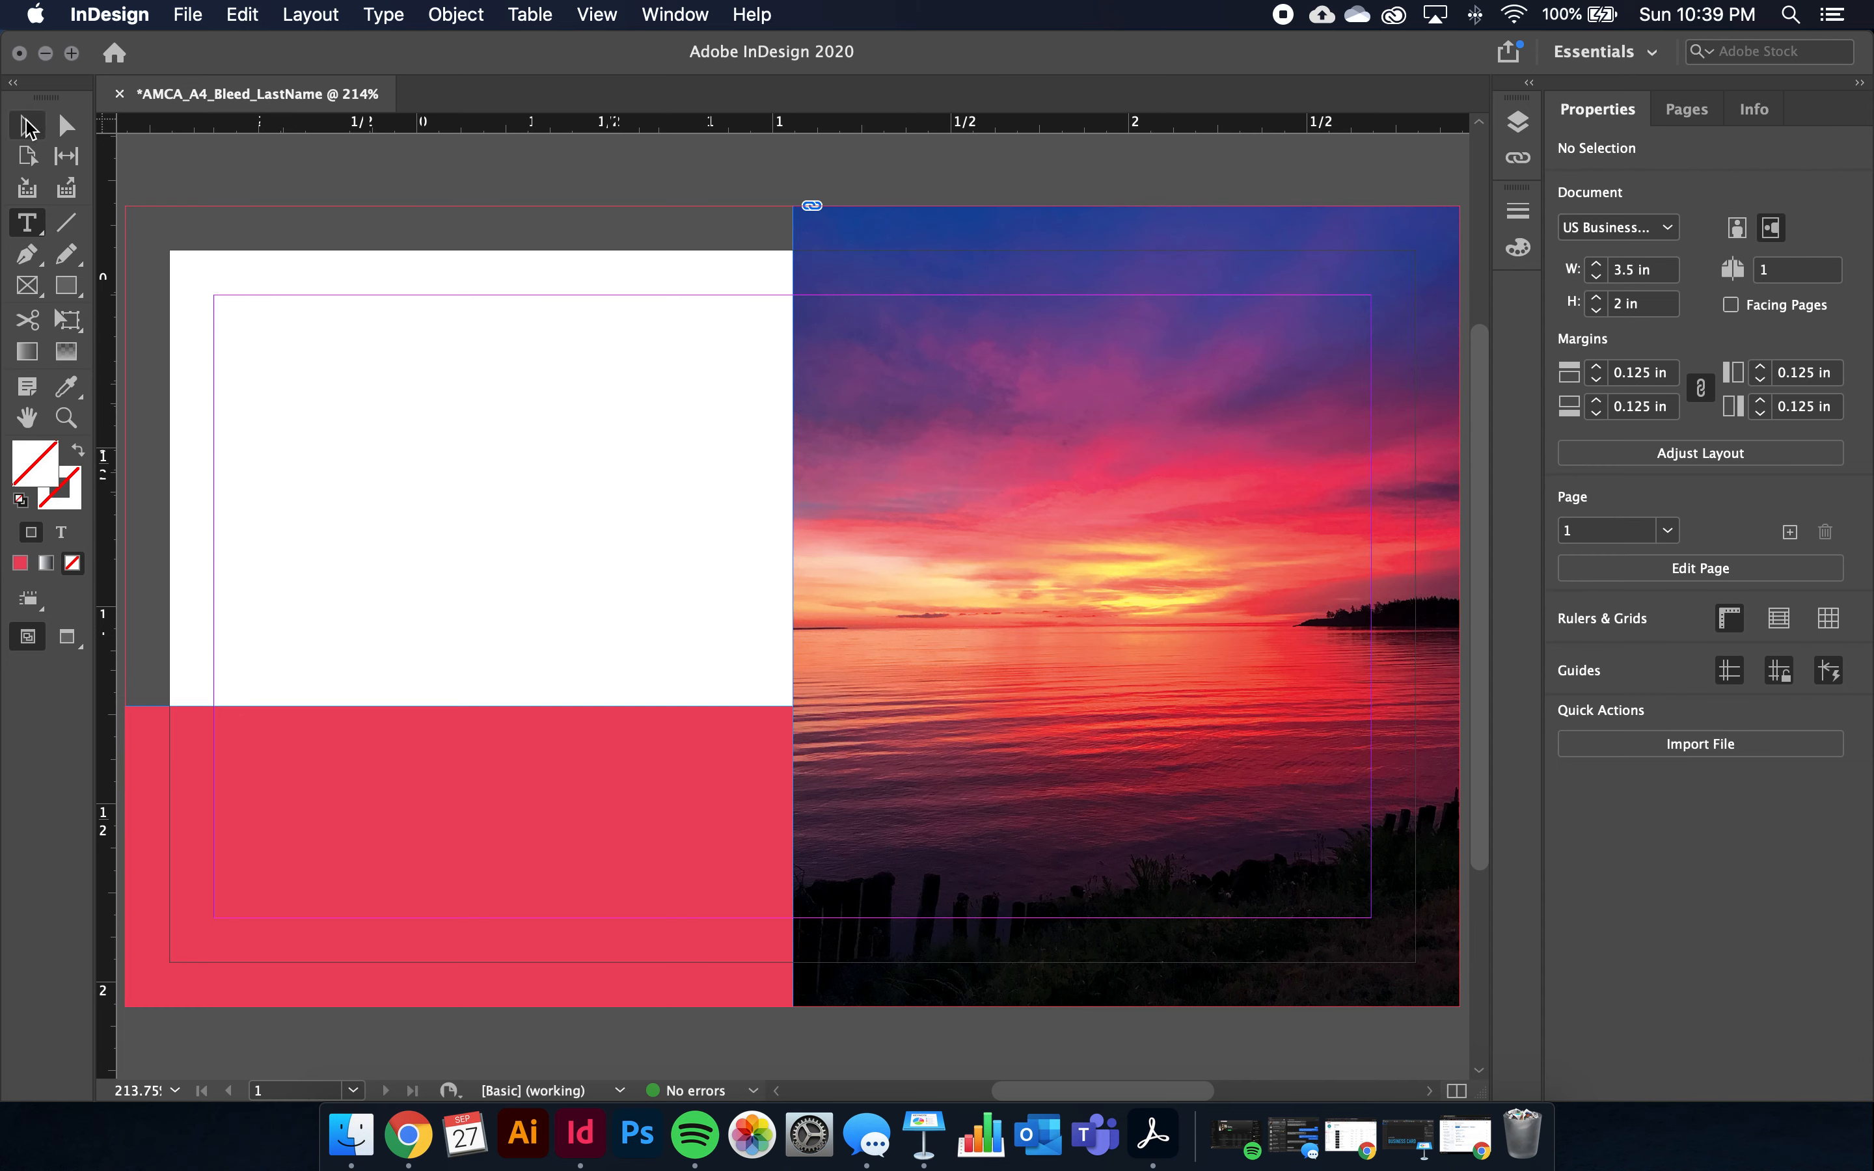
click(27, 127)
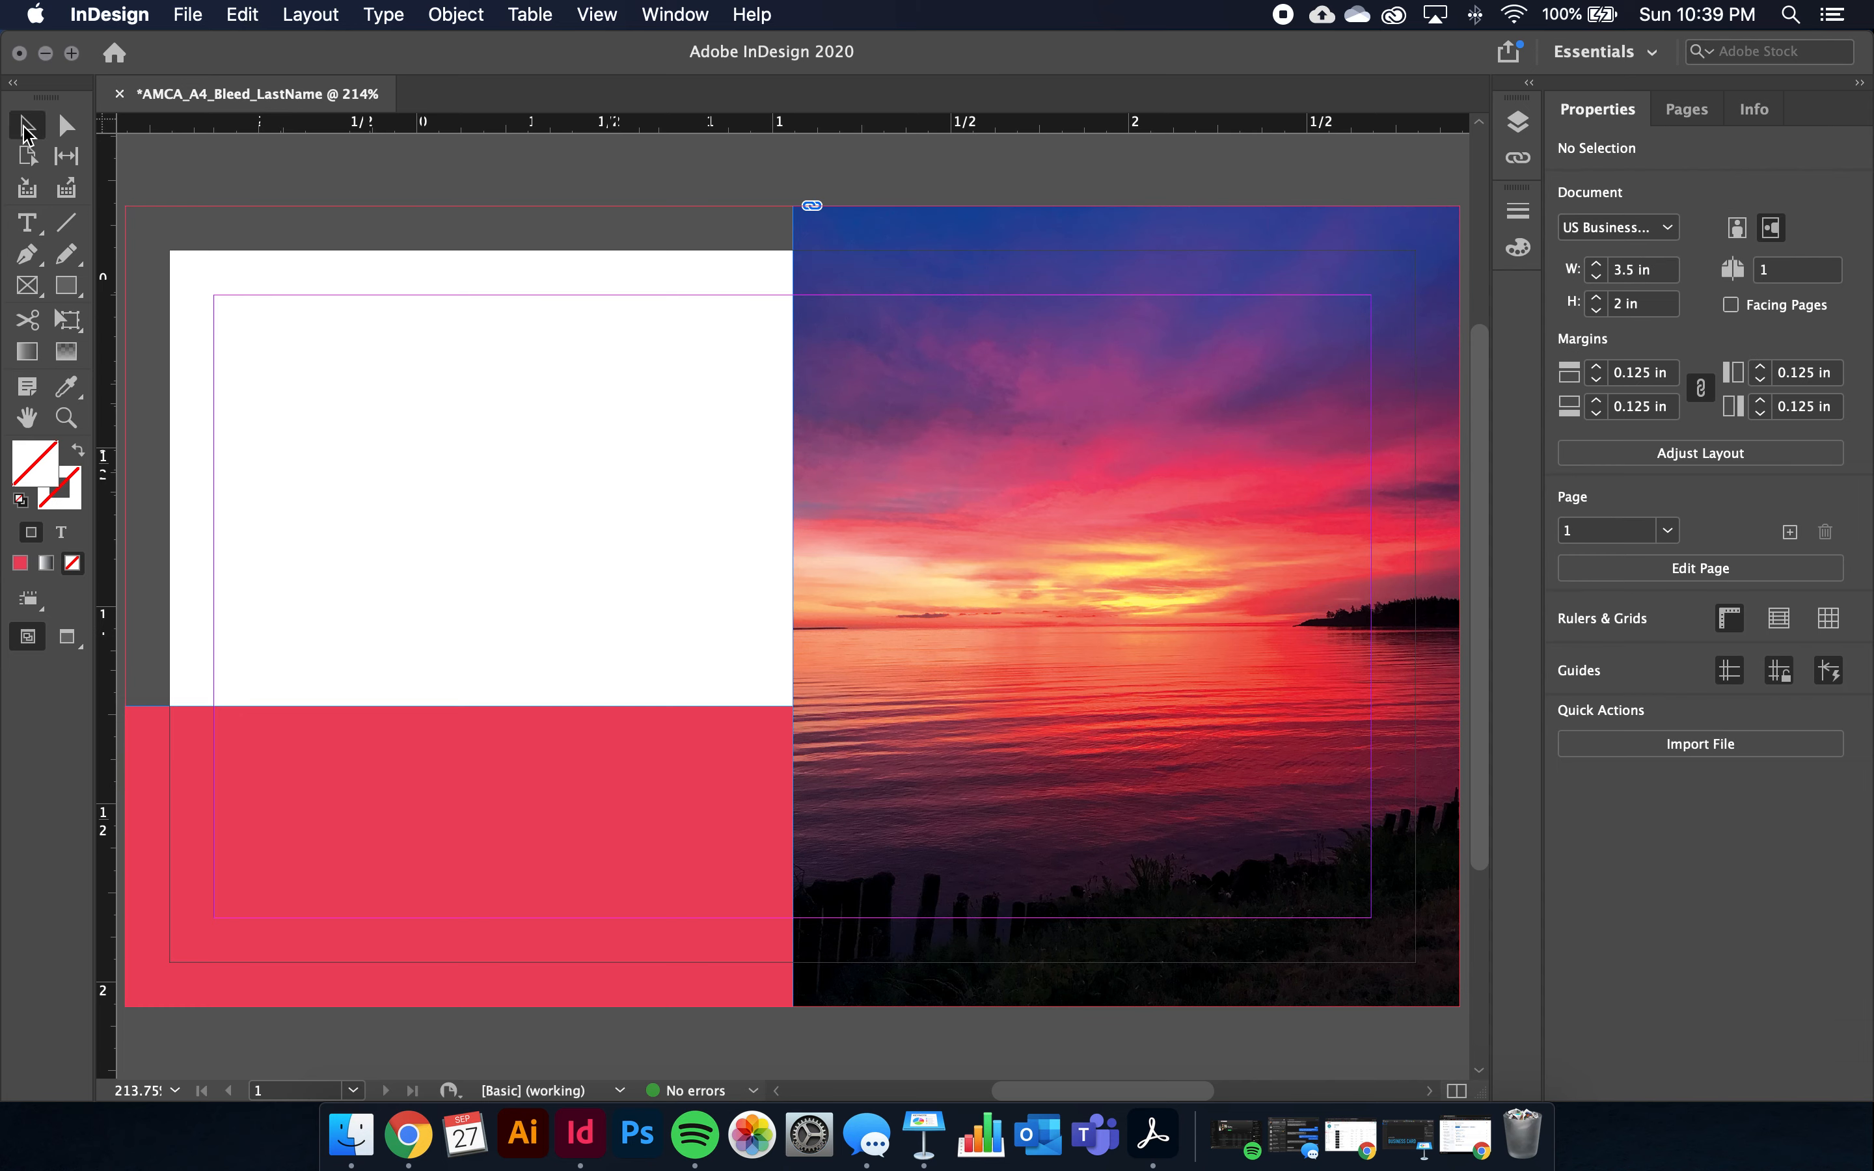
click(27, 225)
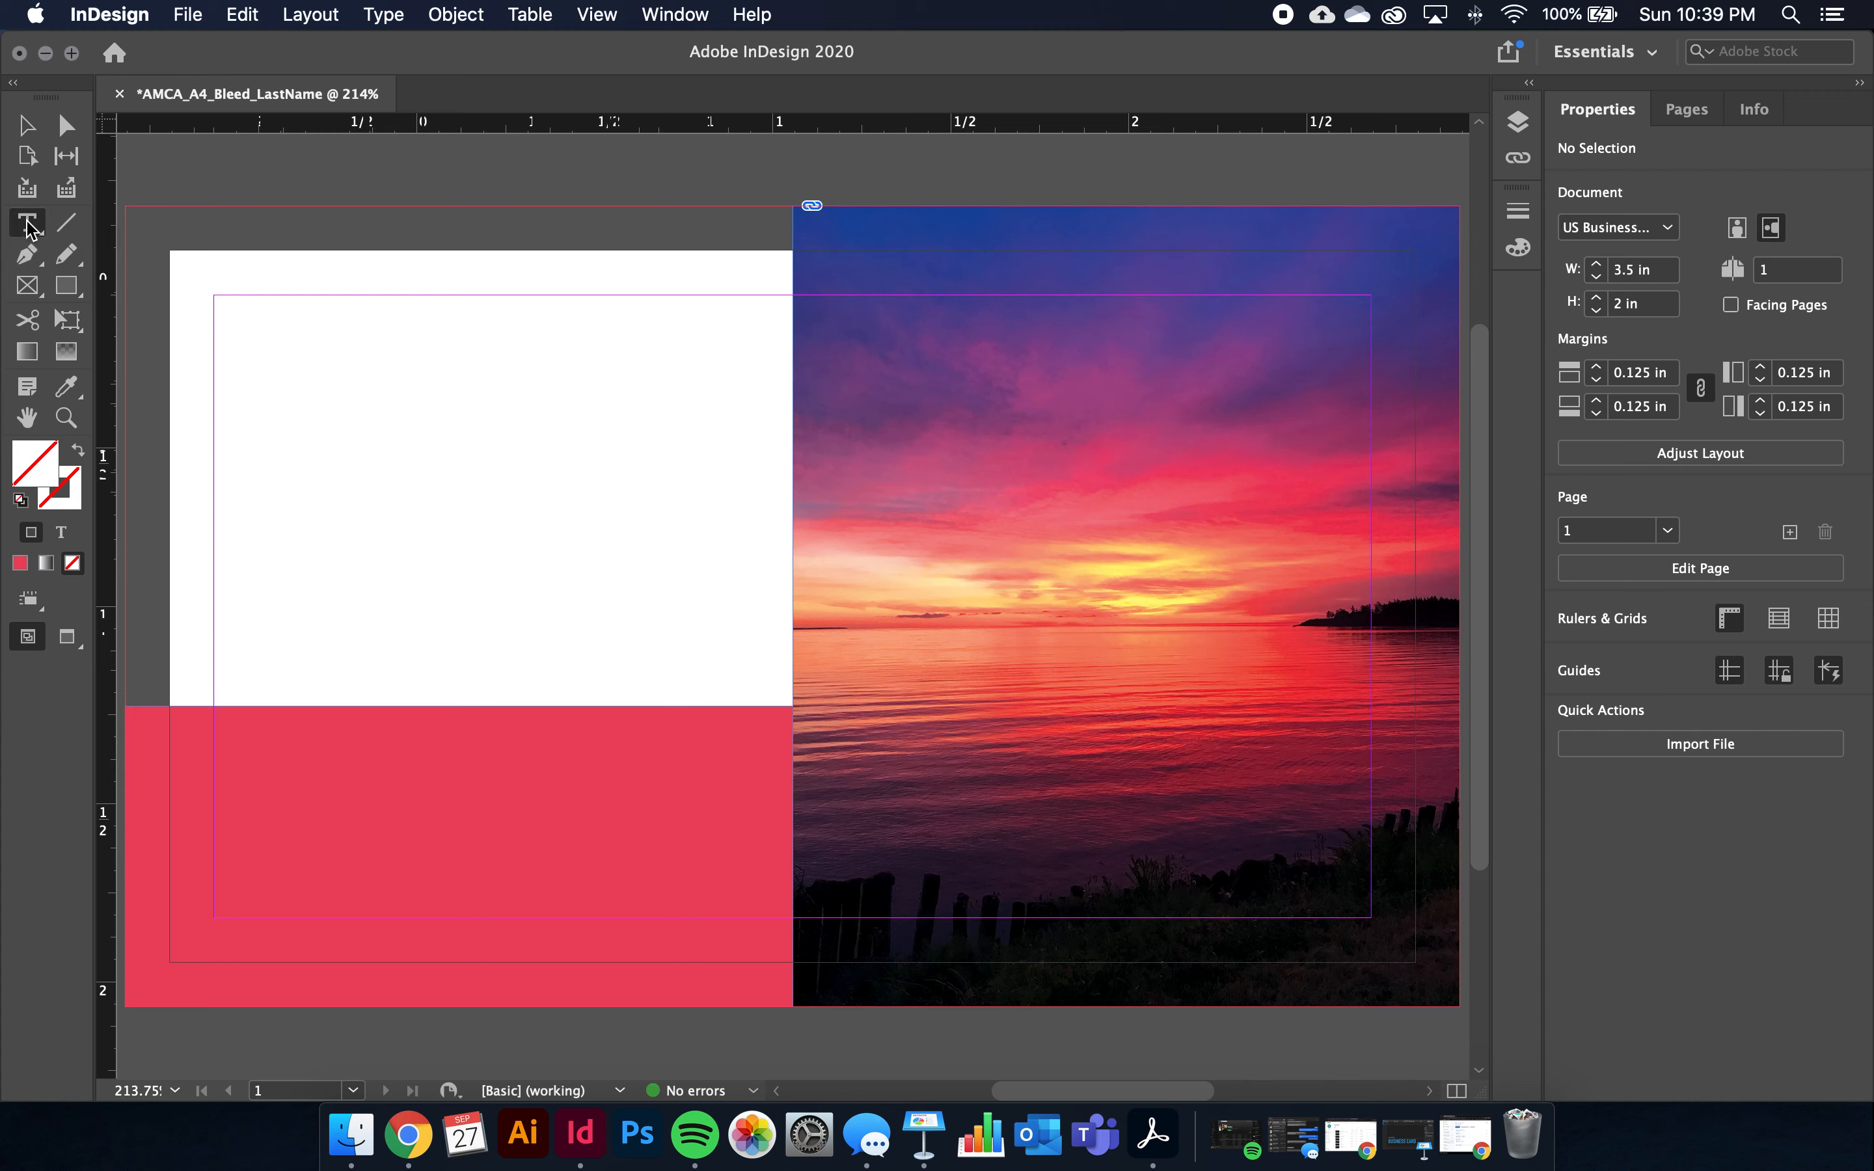
drag(255, 335, 732, 672)
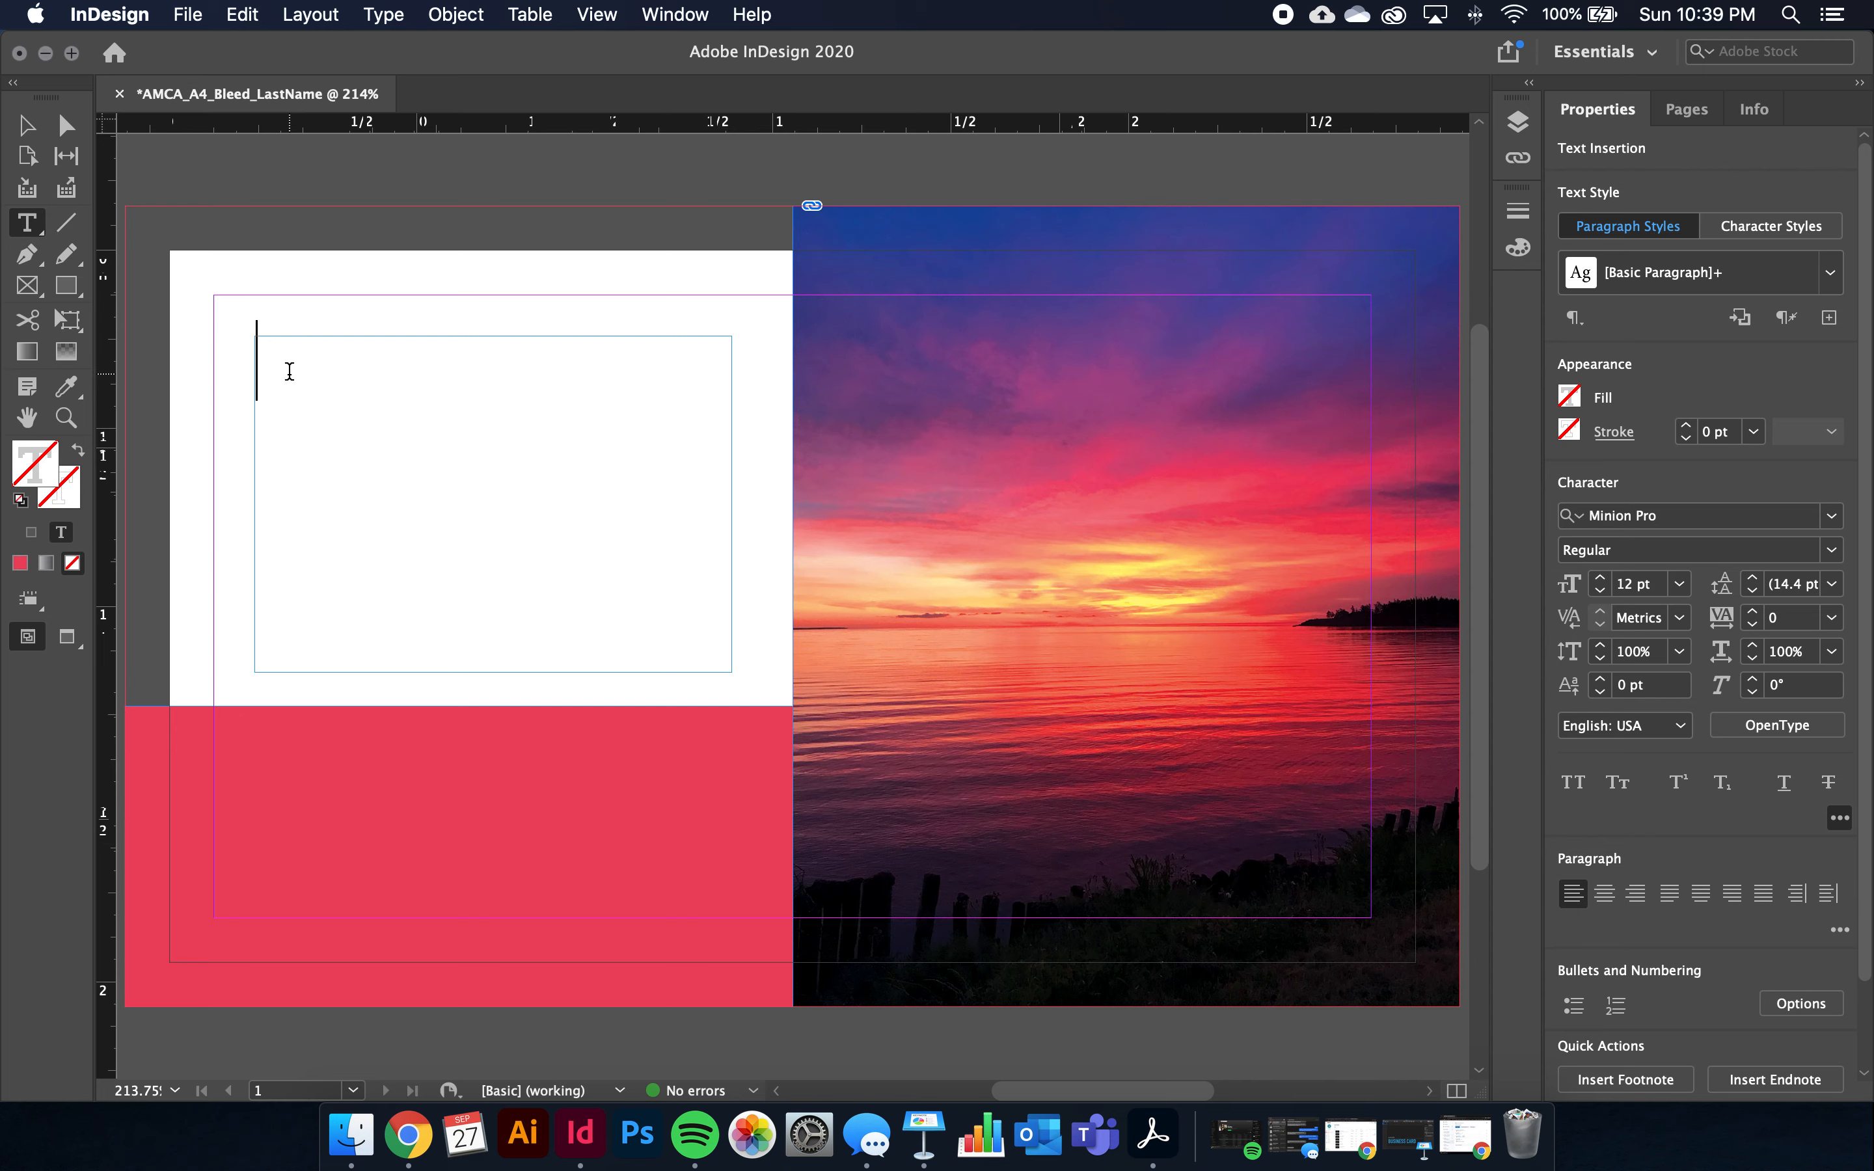
Type the placeholder lines 'Your Name', 'Program' and 'Email' in the text frame
text(Your )
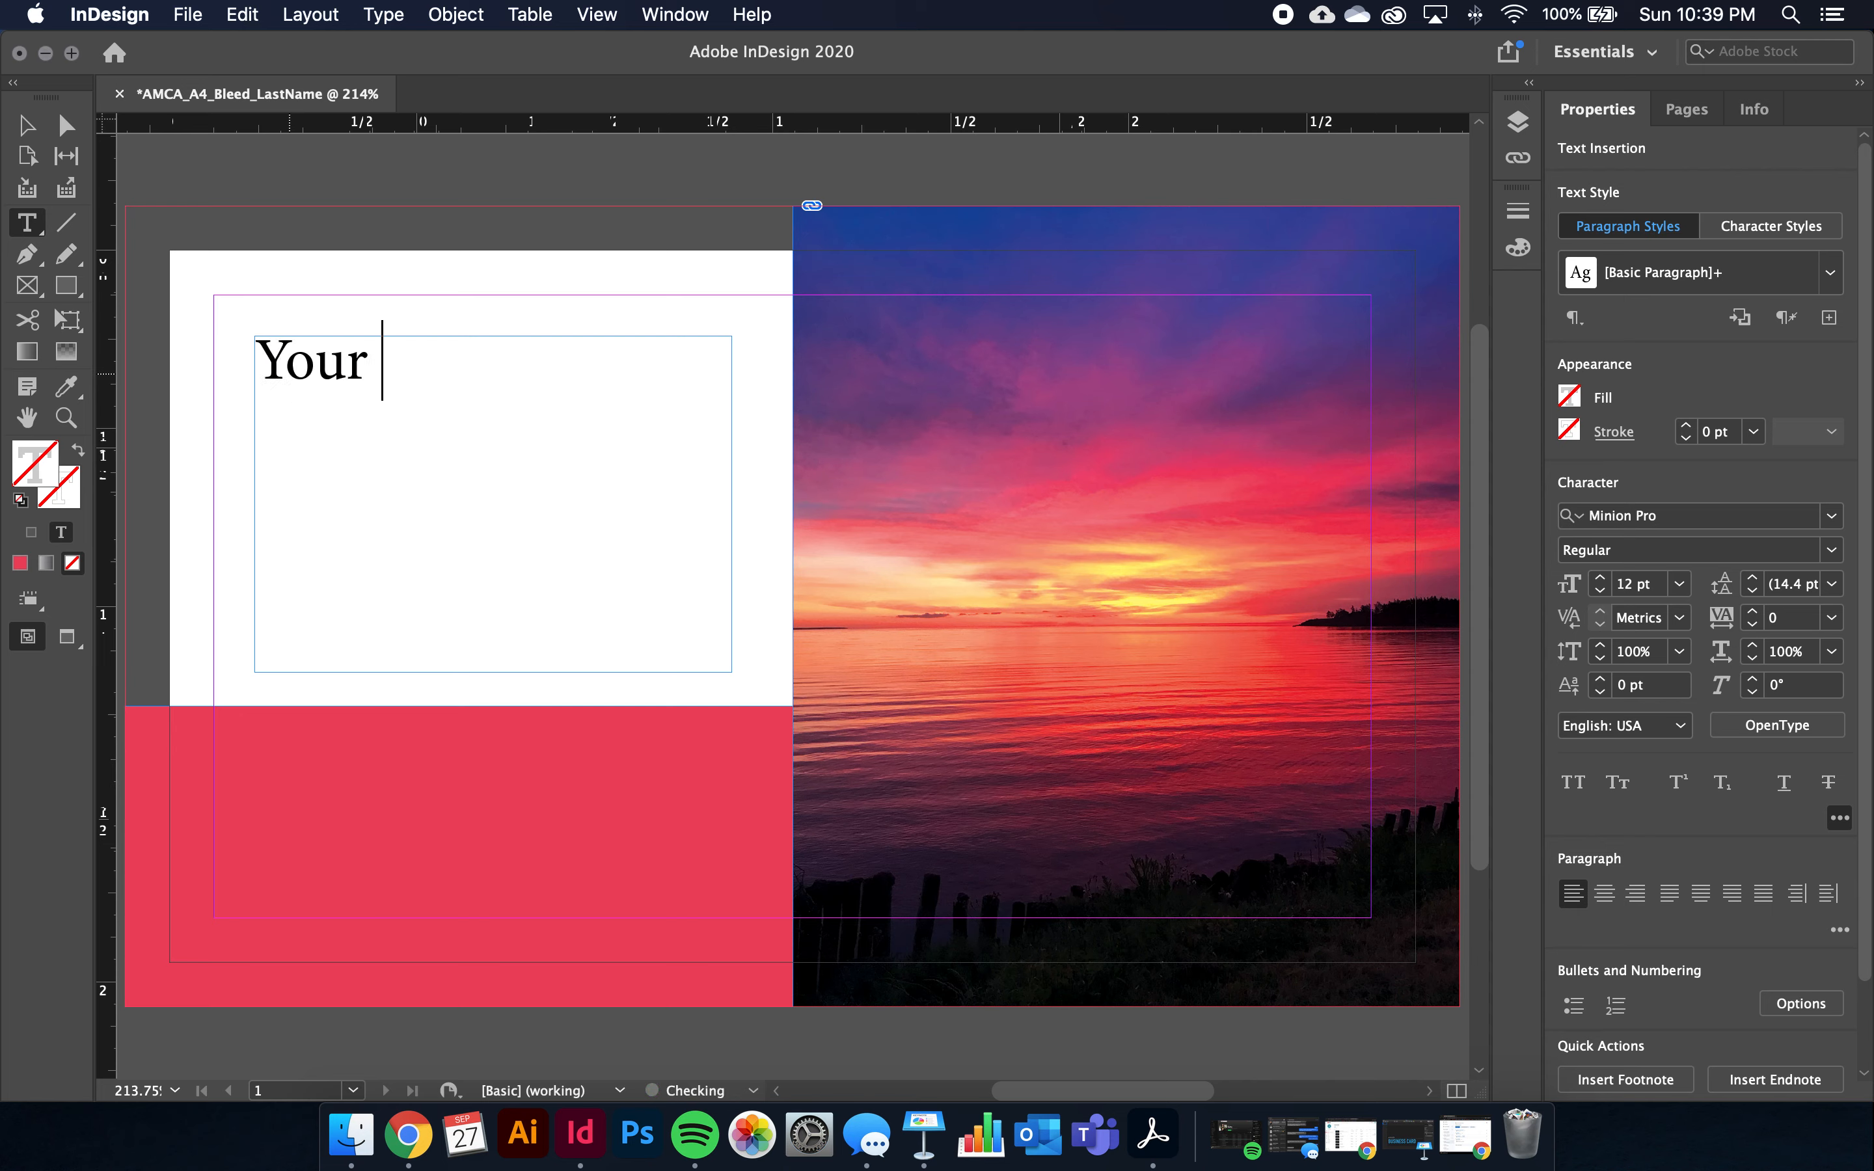
text(Name)
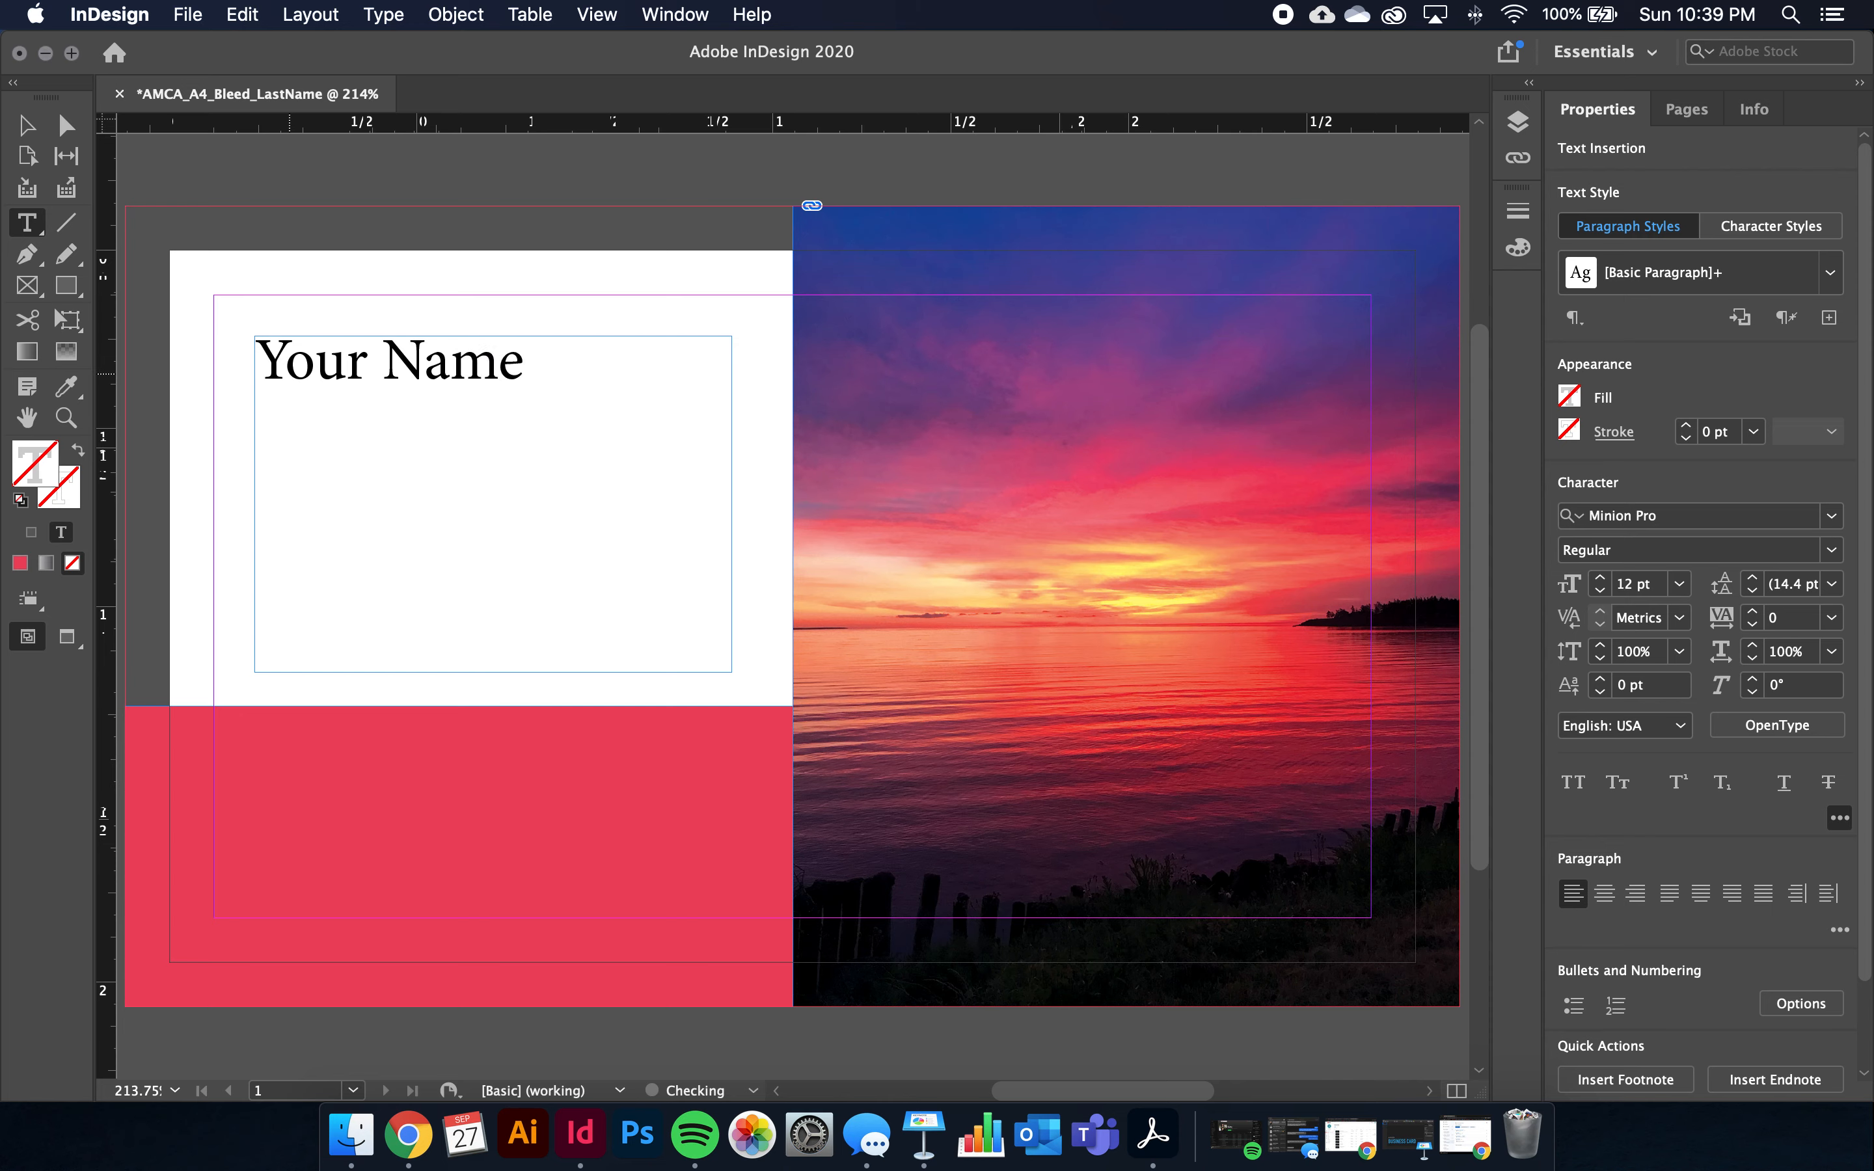
key(Return)
text(Program)
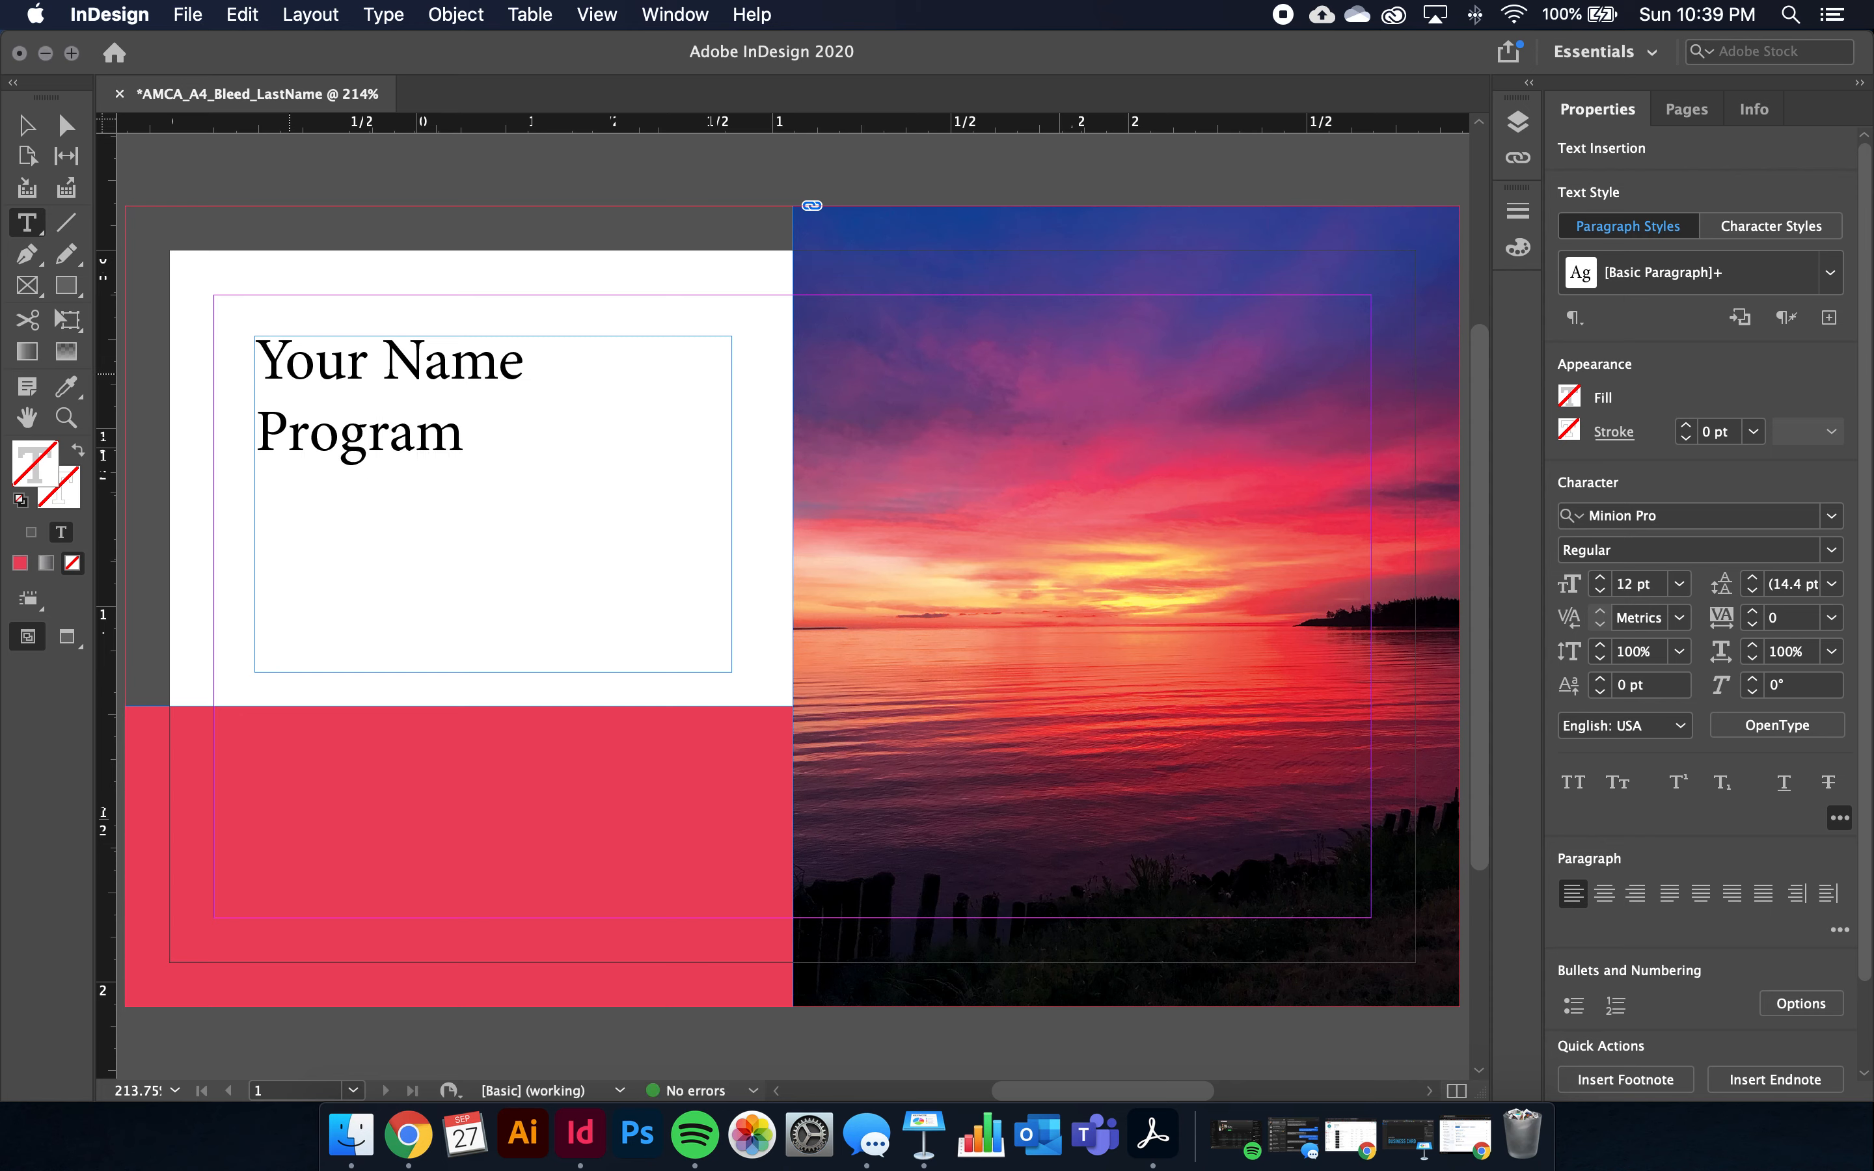
key(Return)
text(Wm)
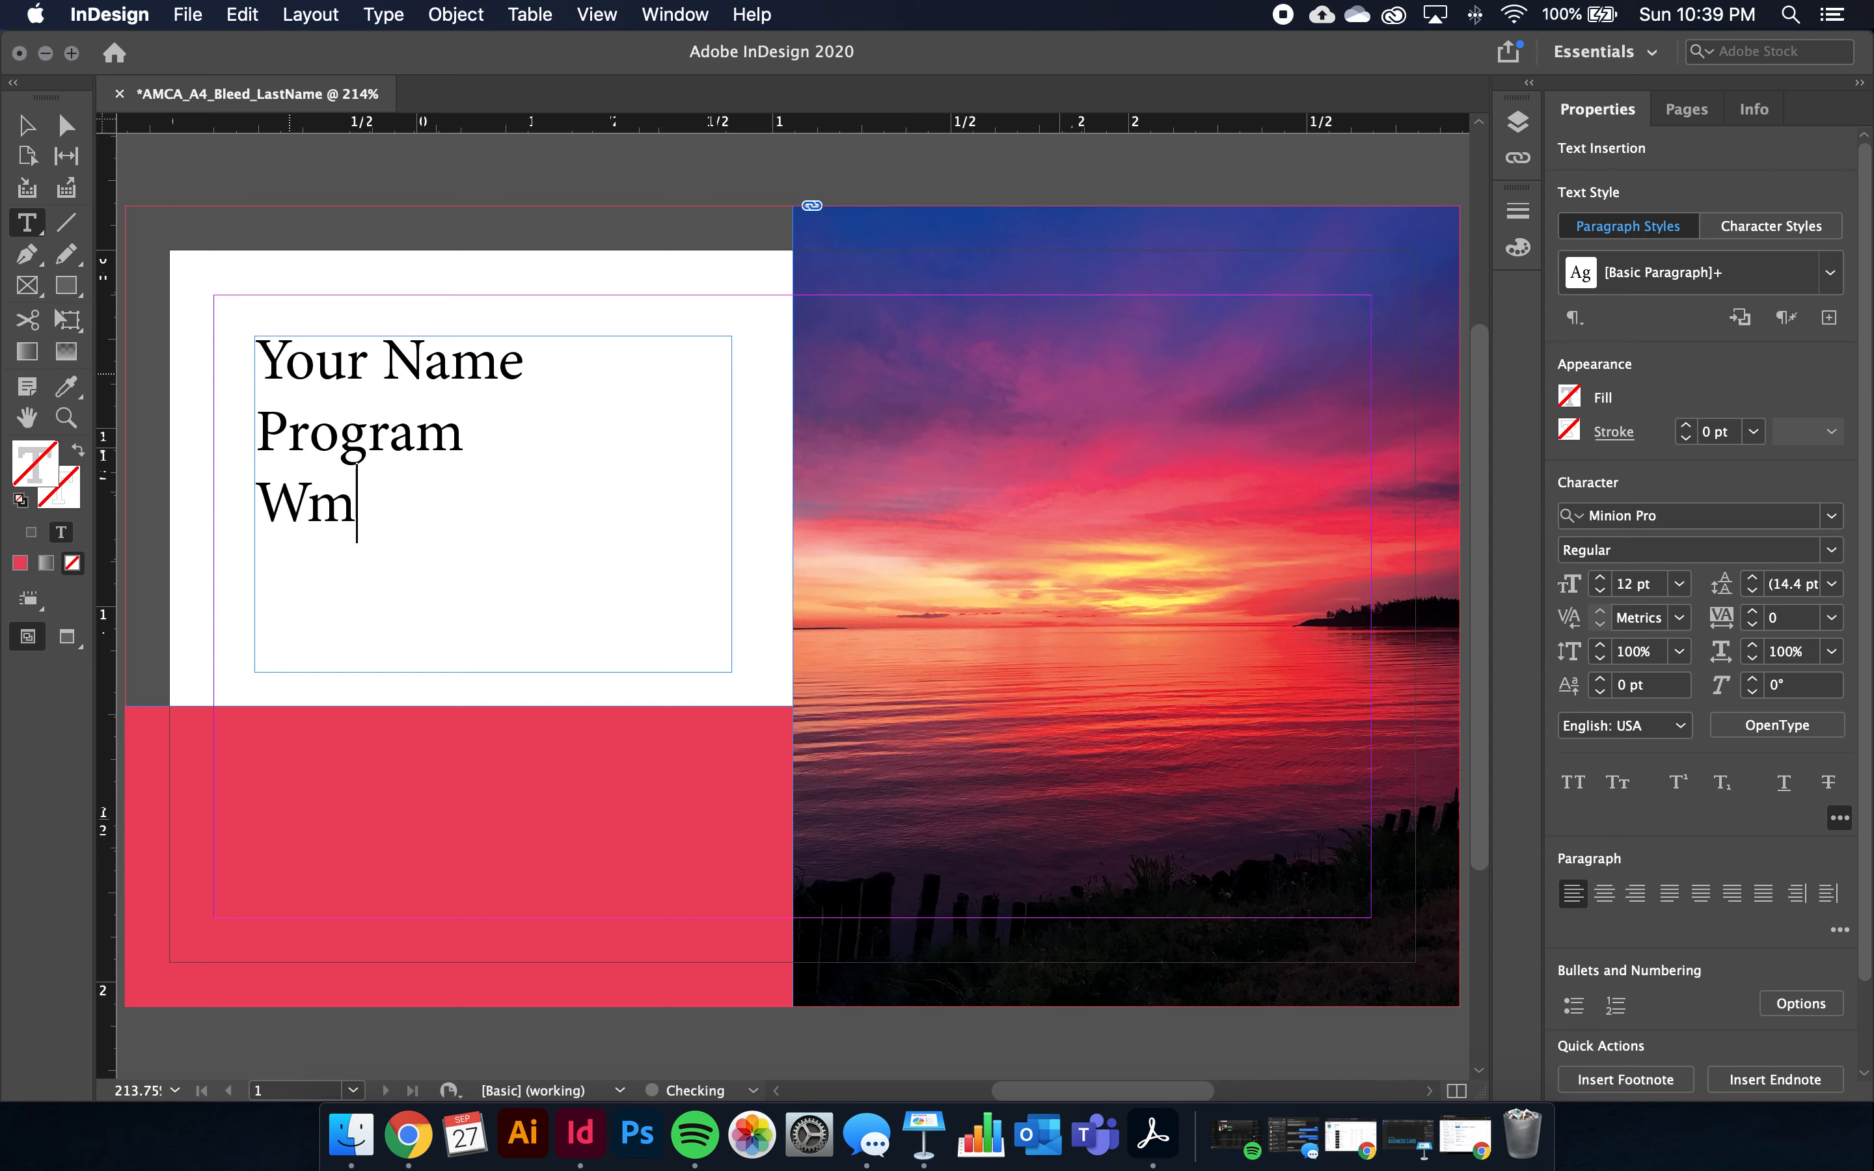
key(BackSpace)
key(BackSpace)
text(Email)
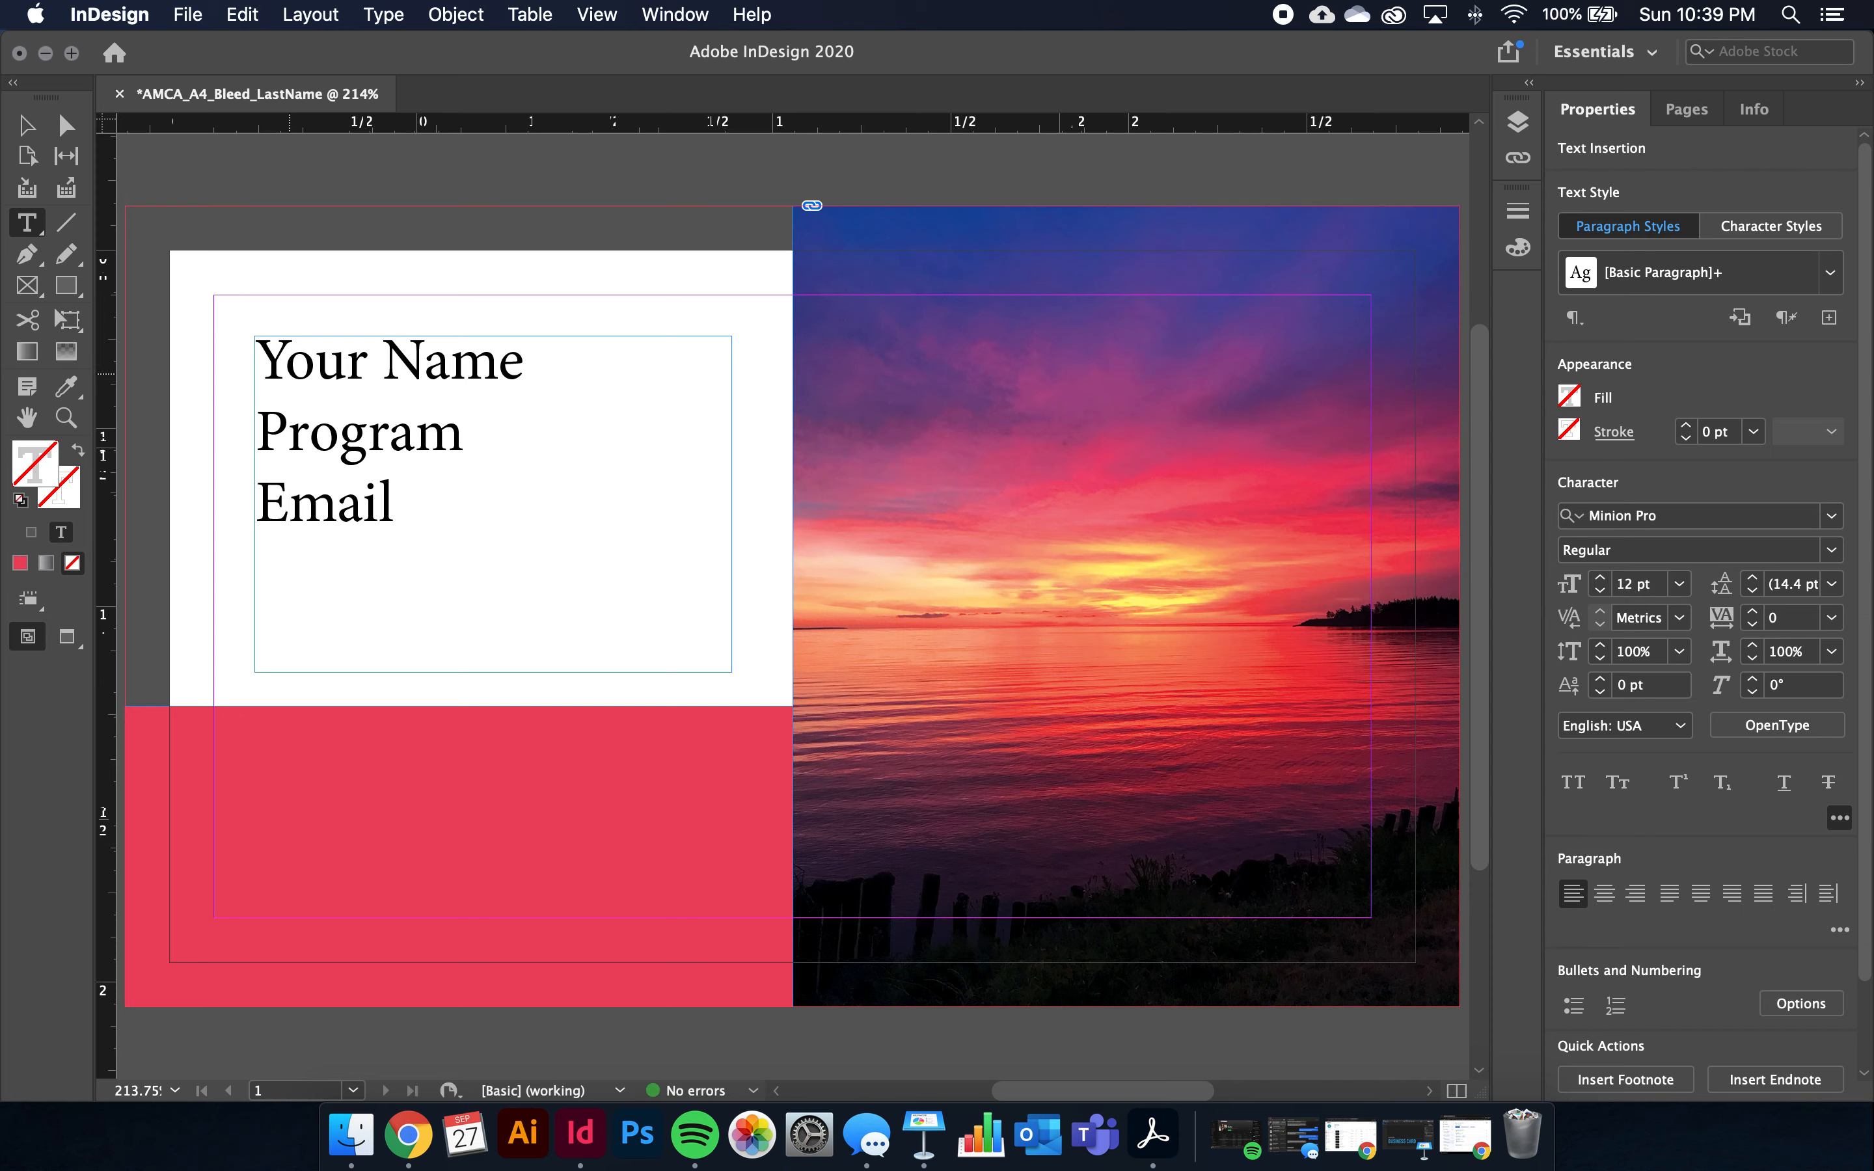
Replace the placeholders with the designer's name, 'AMCA Print Production' and their e-mail address
key(super+a)
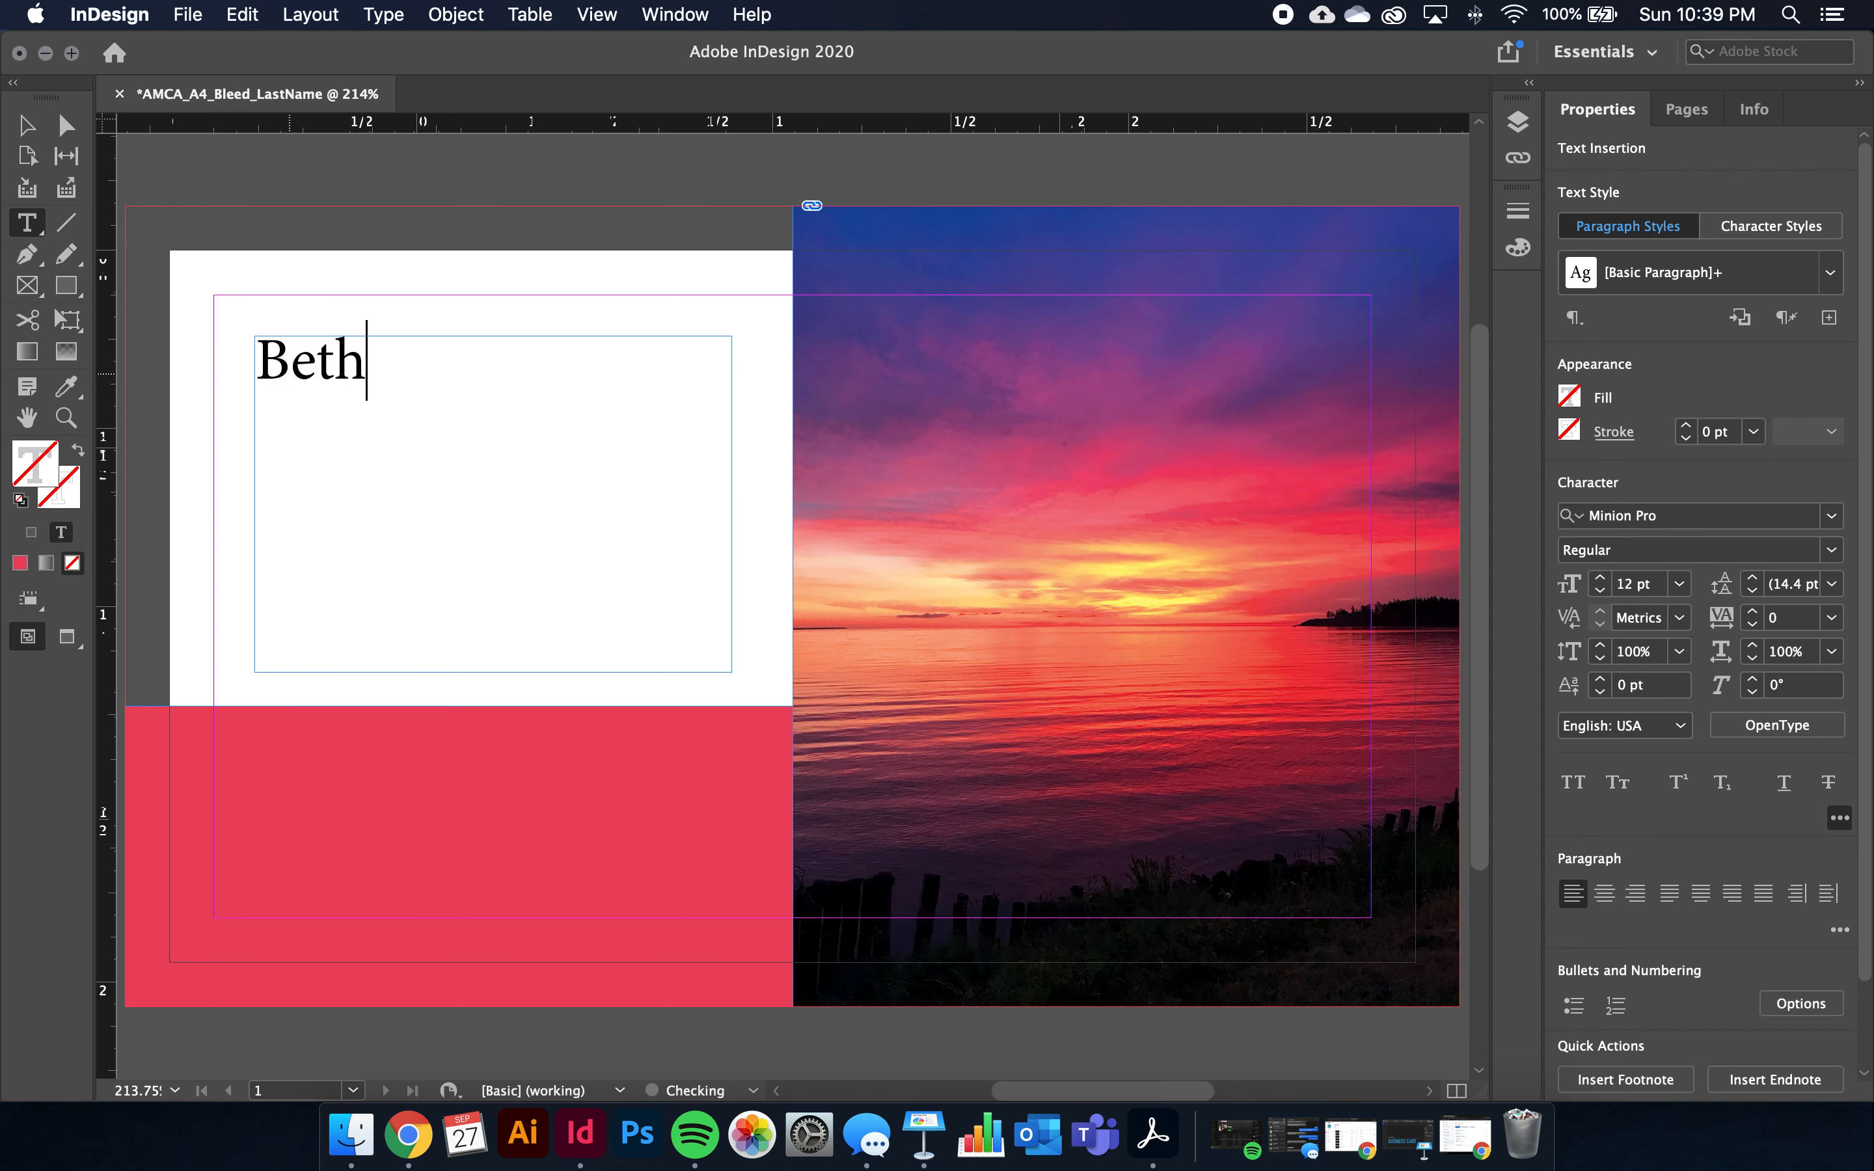
key(Return)
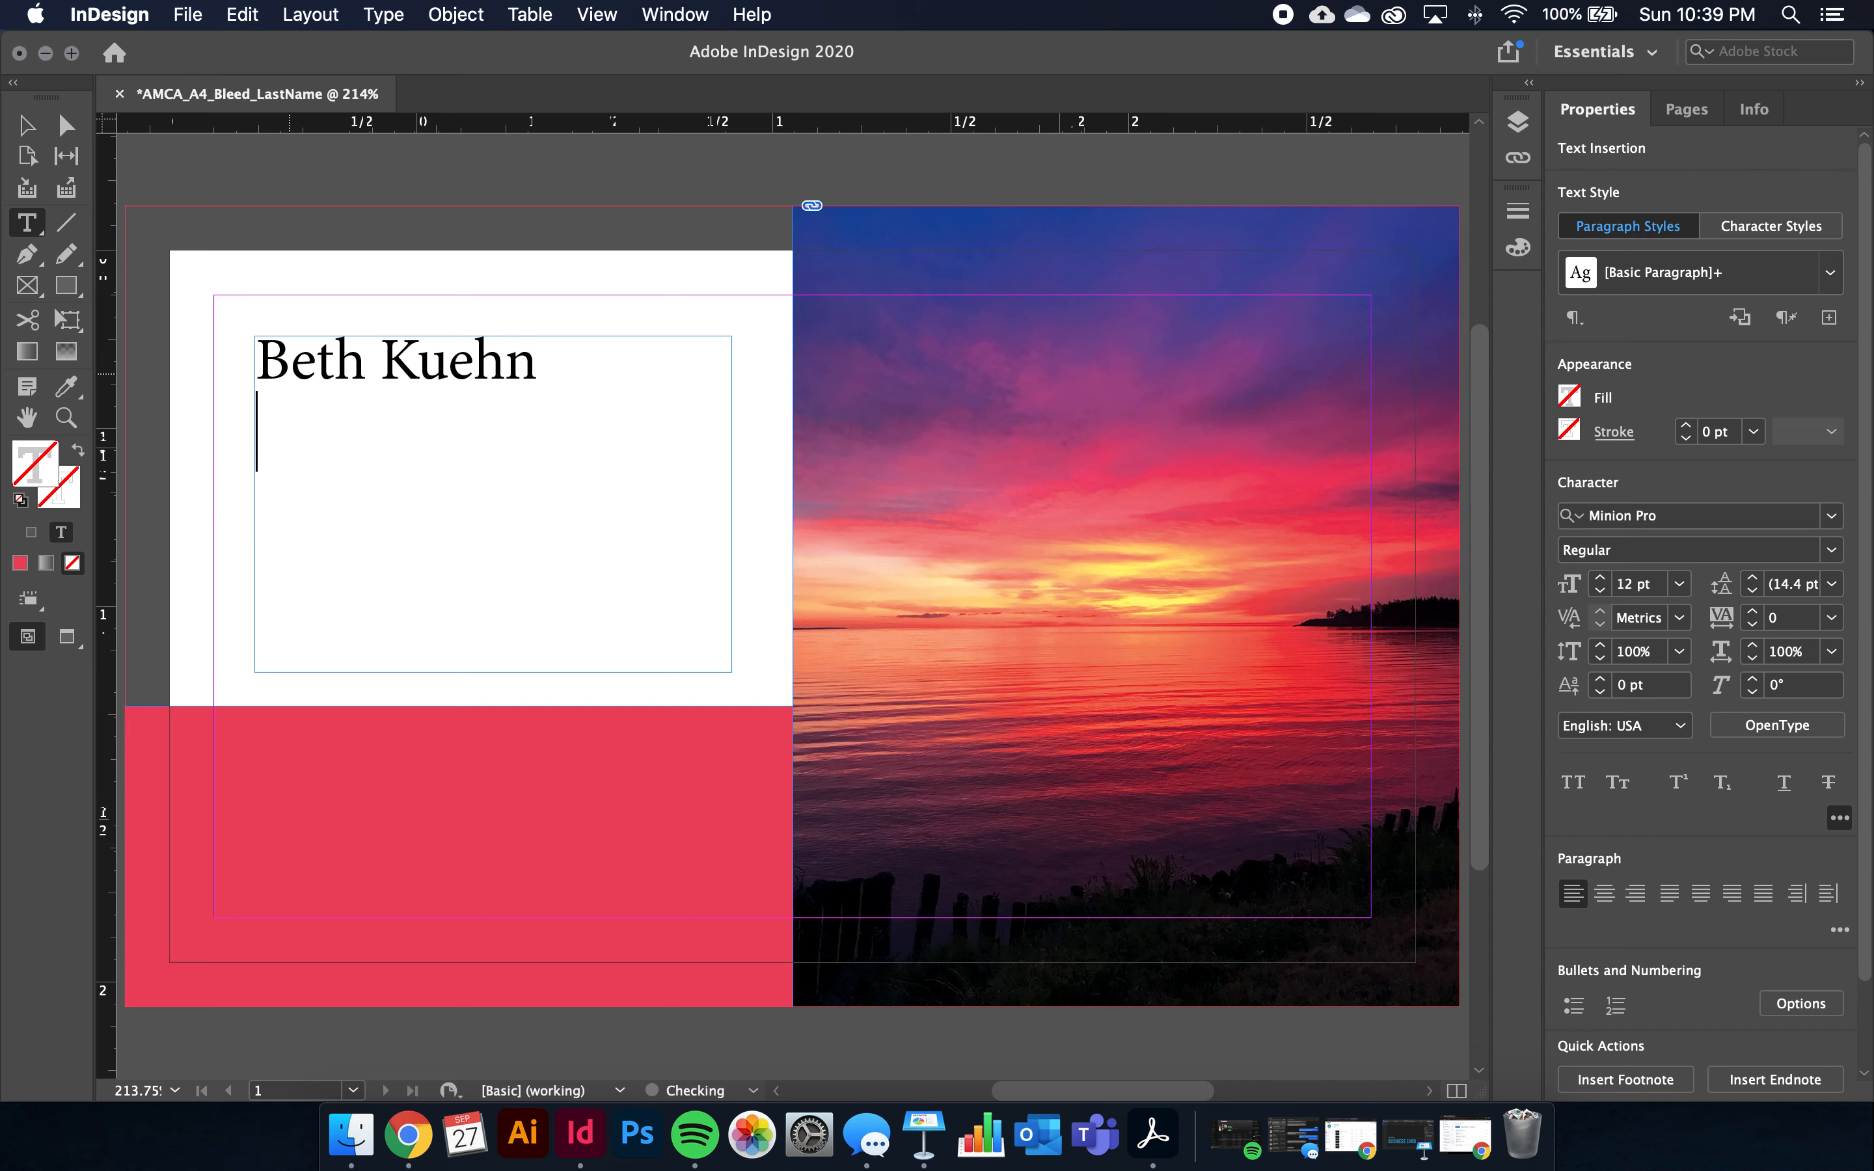
text(AMCA Print )
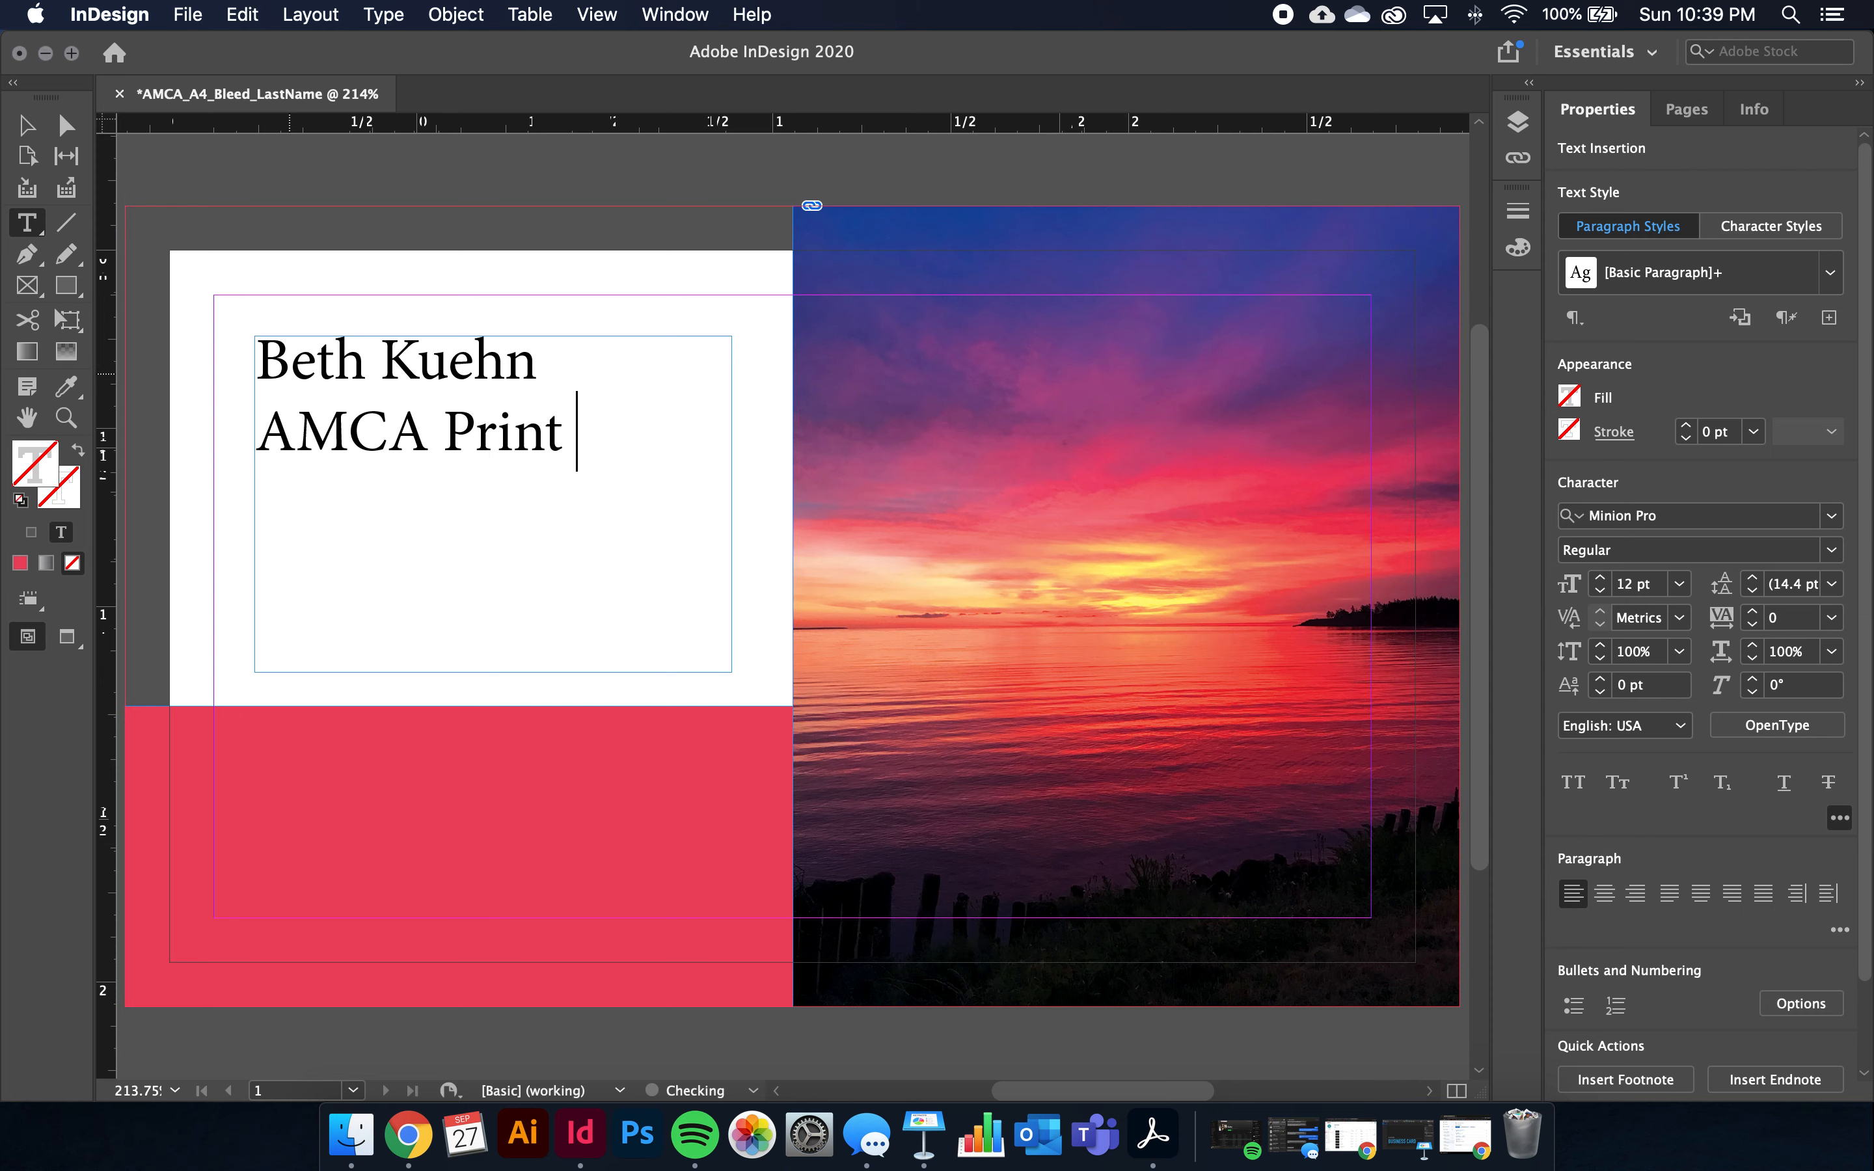
text(Pro- duction)
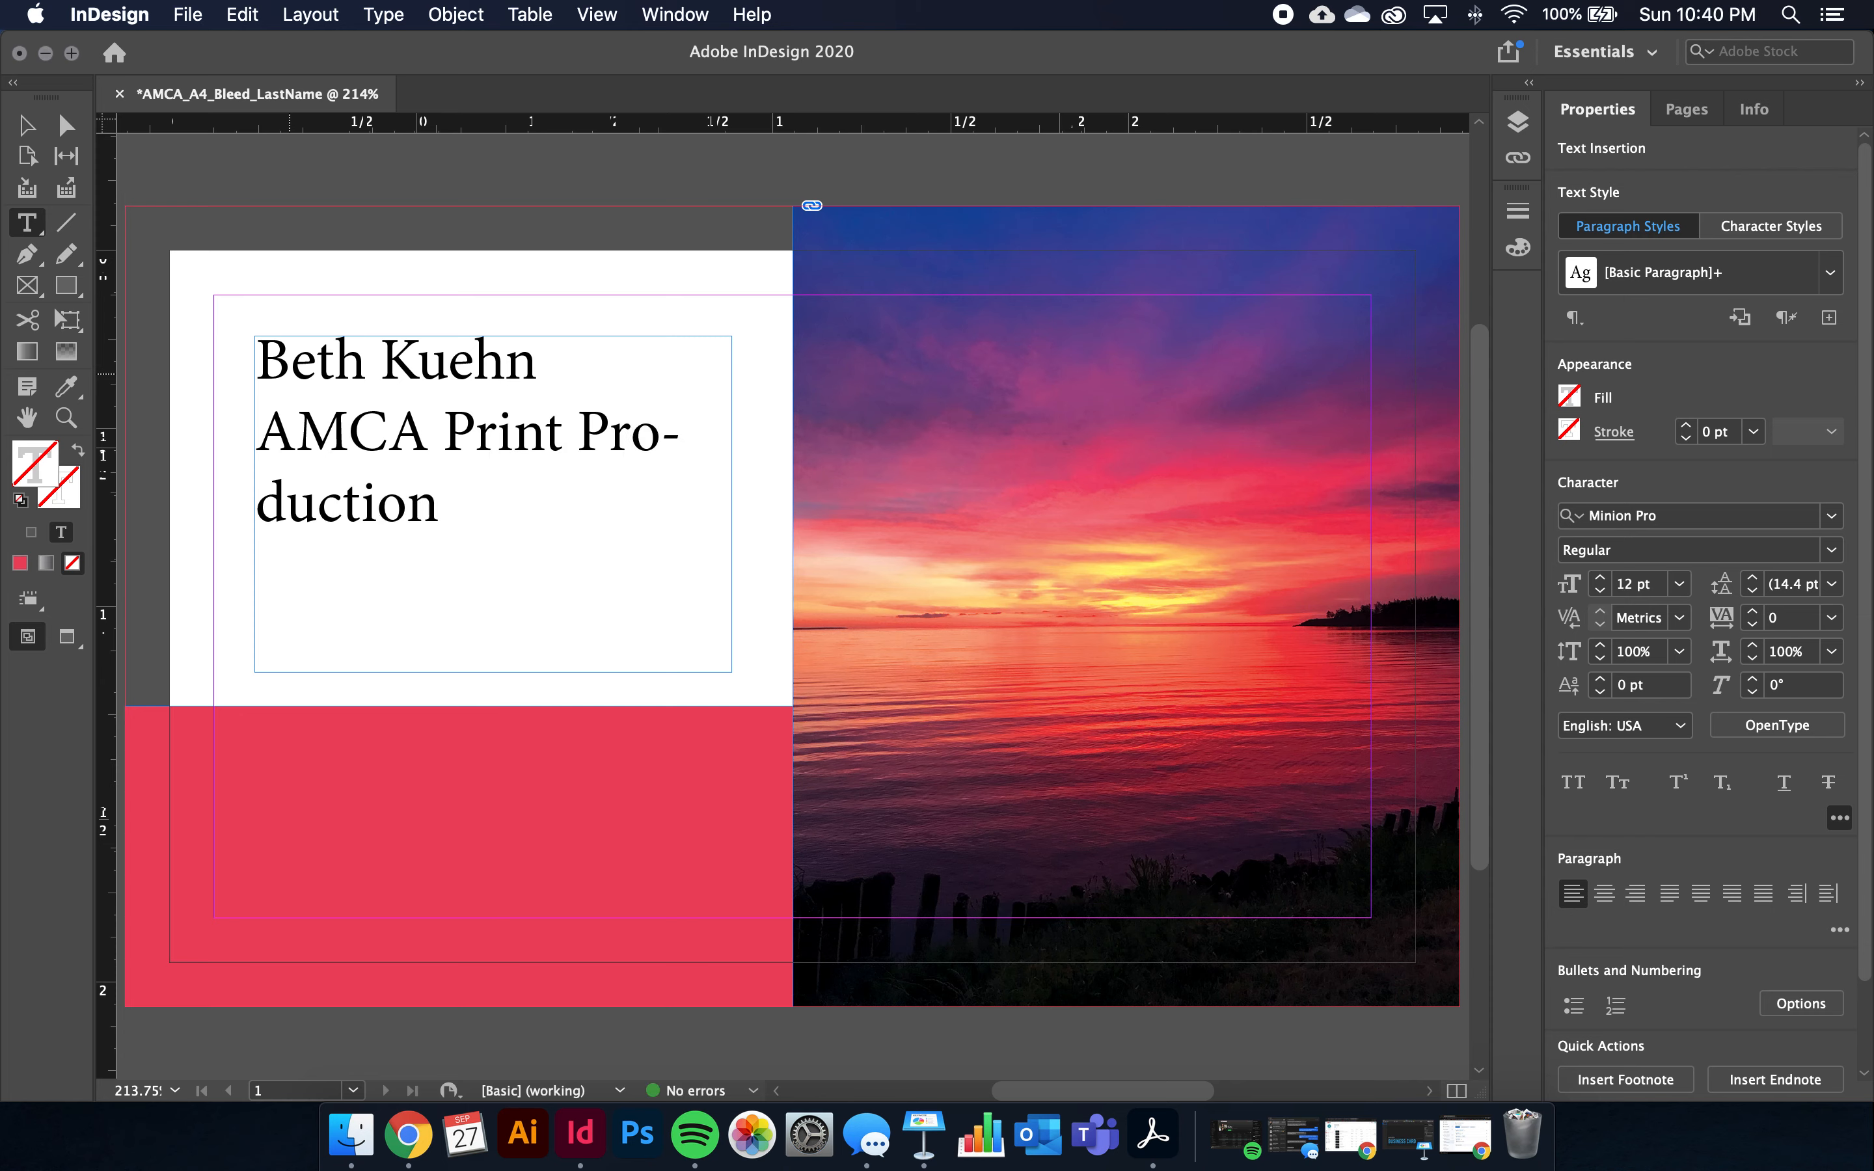
key(Return)
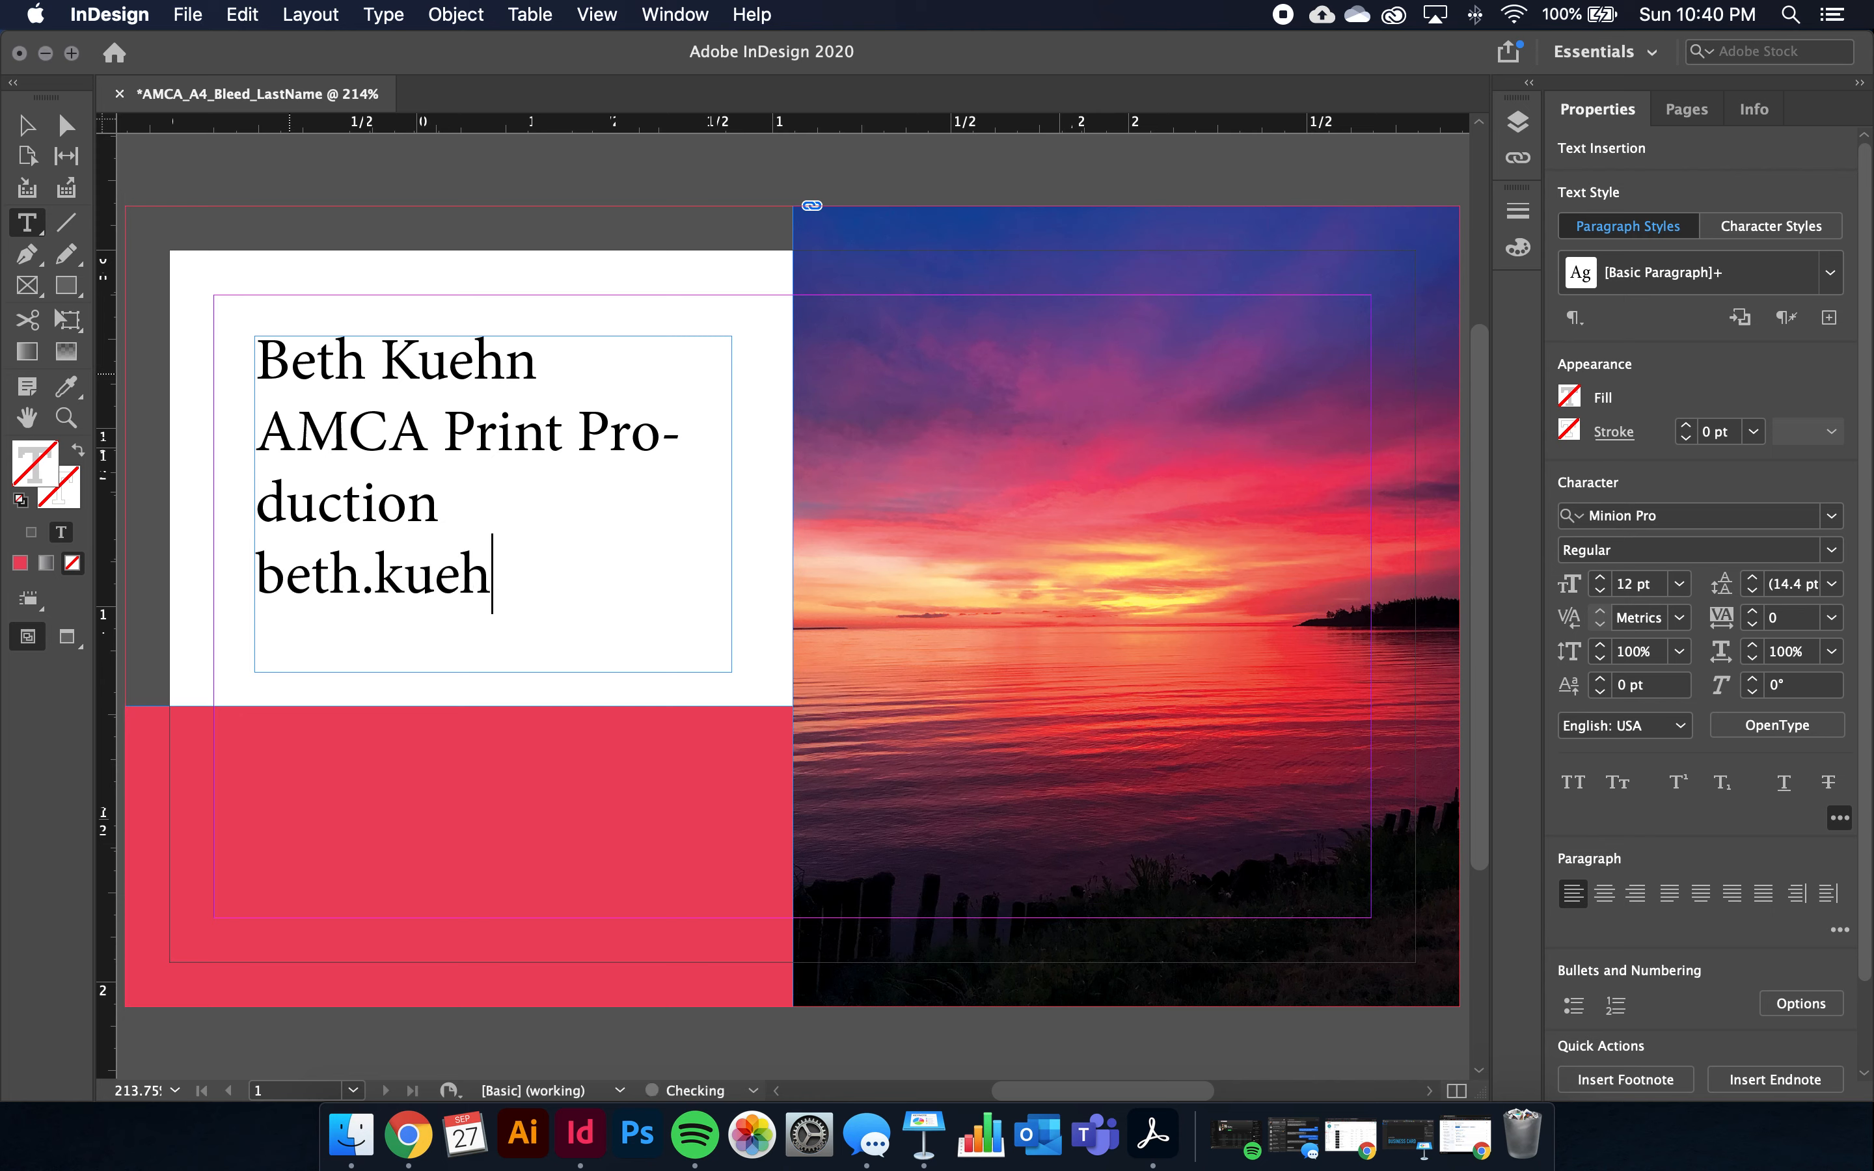
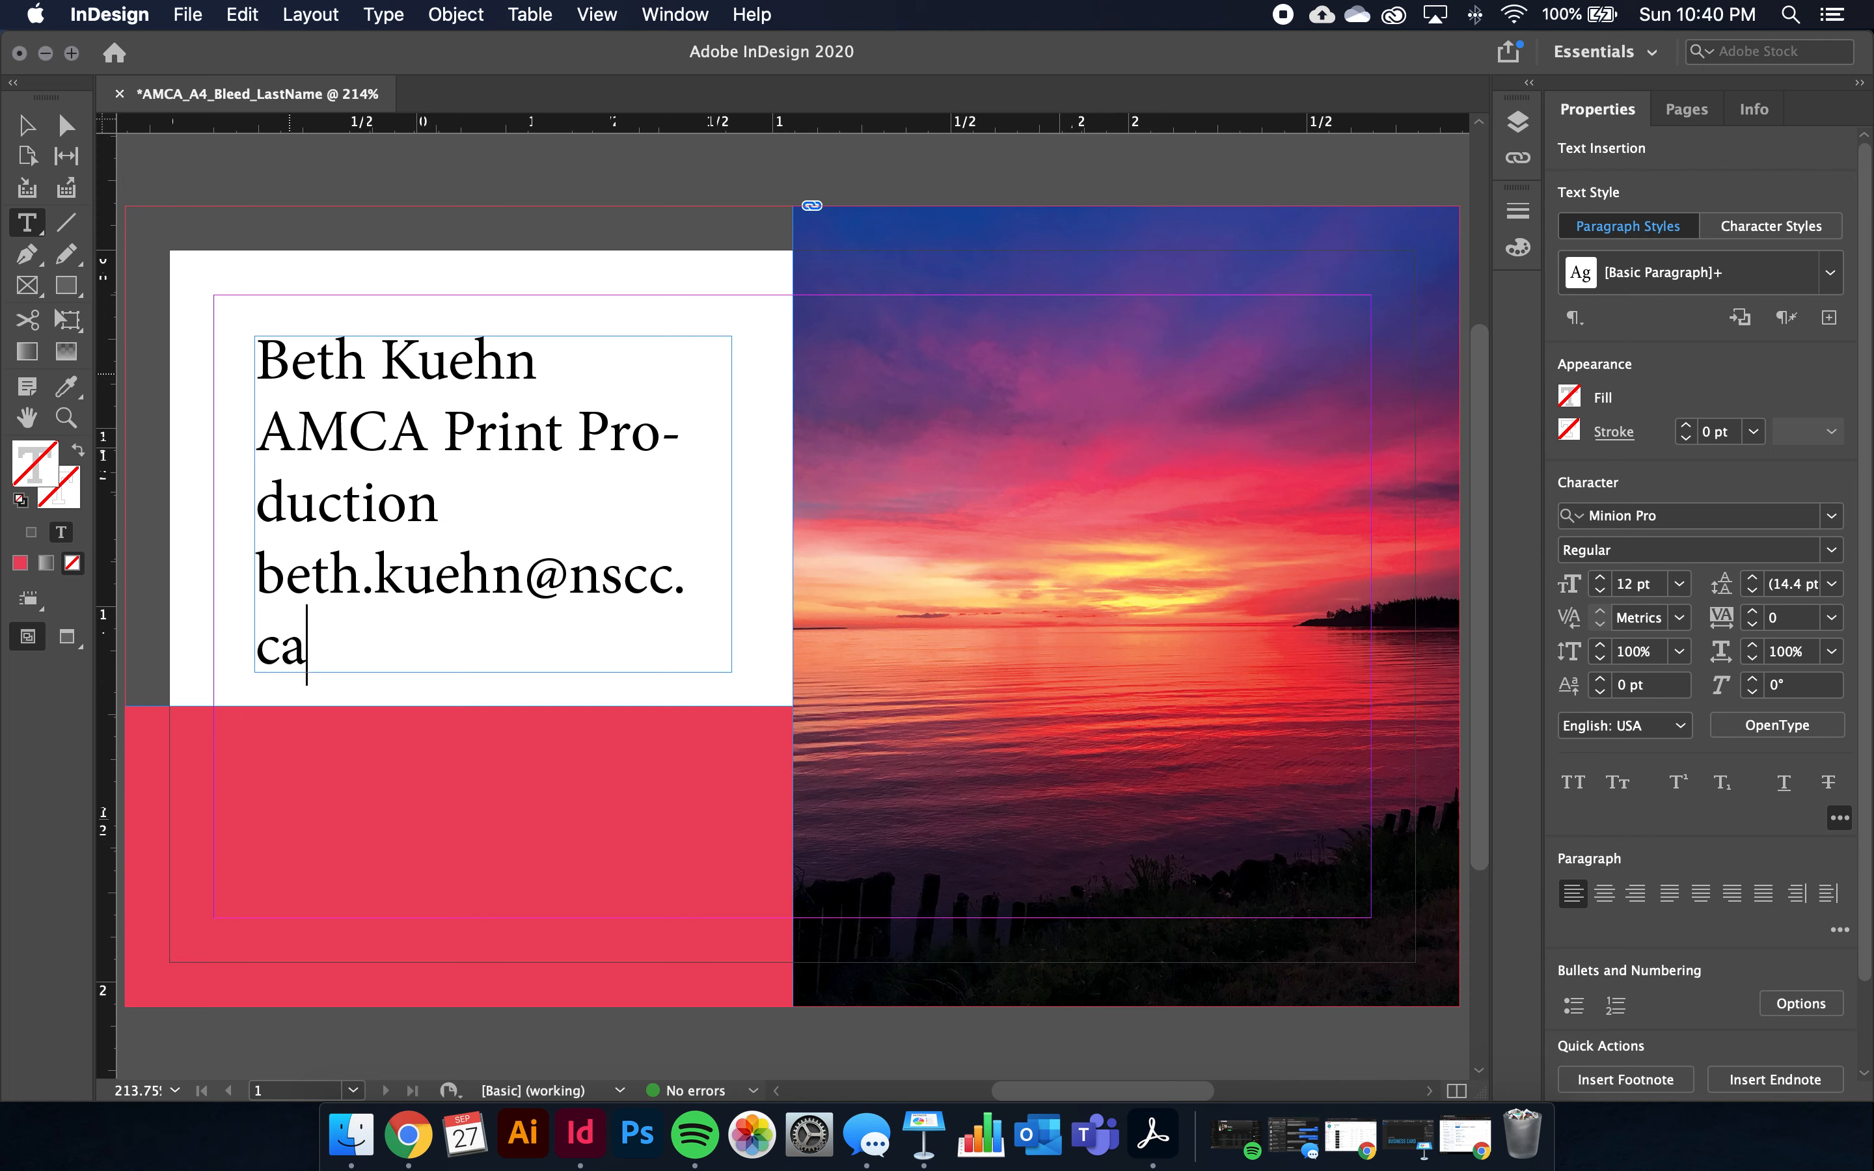
click(26, 123)
Resize the text frame to 1.34 × 1.015 in, its bottom meeting the red band's top edge
drag(493, 672, 497, 582)
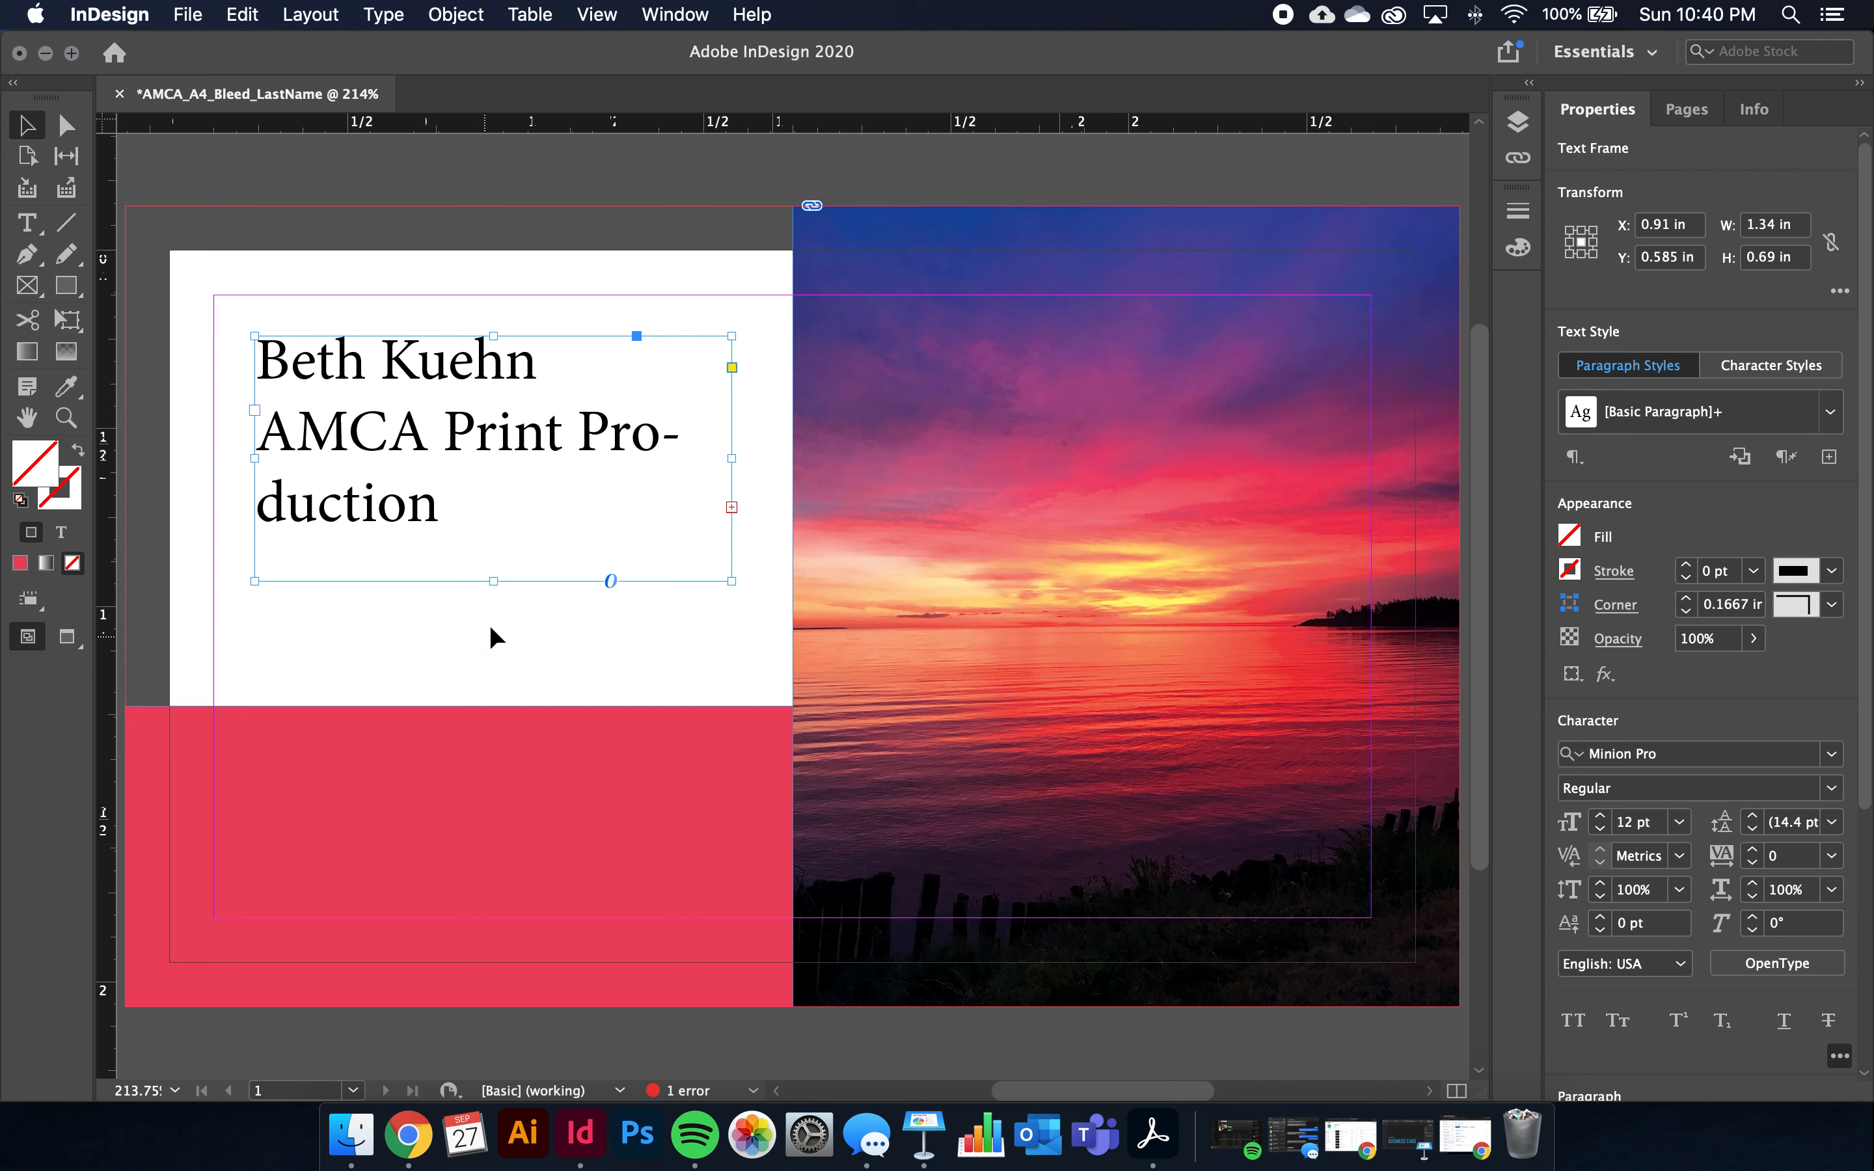
drag(494, 582, 493, 697)
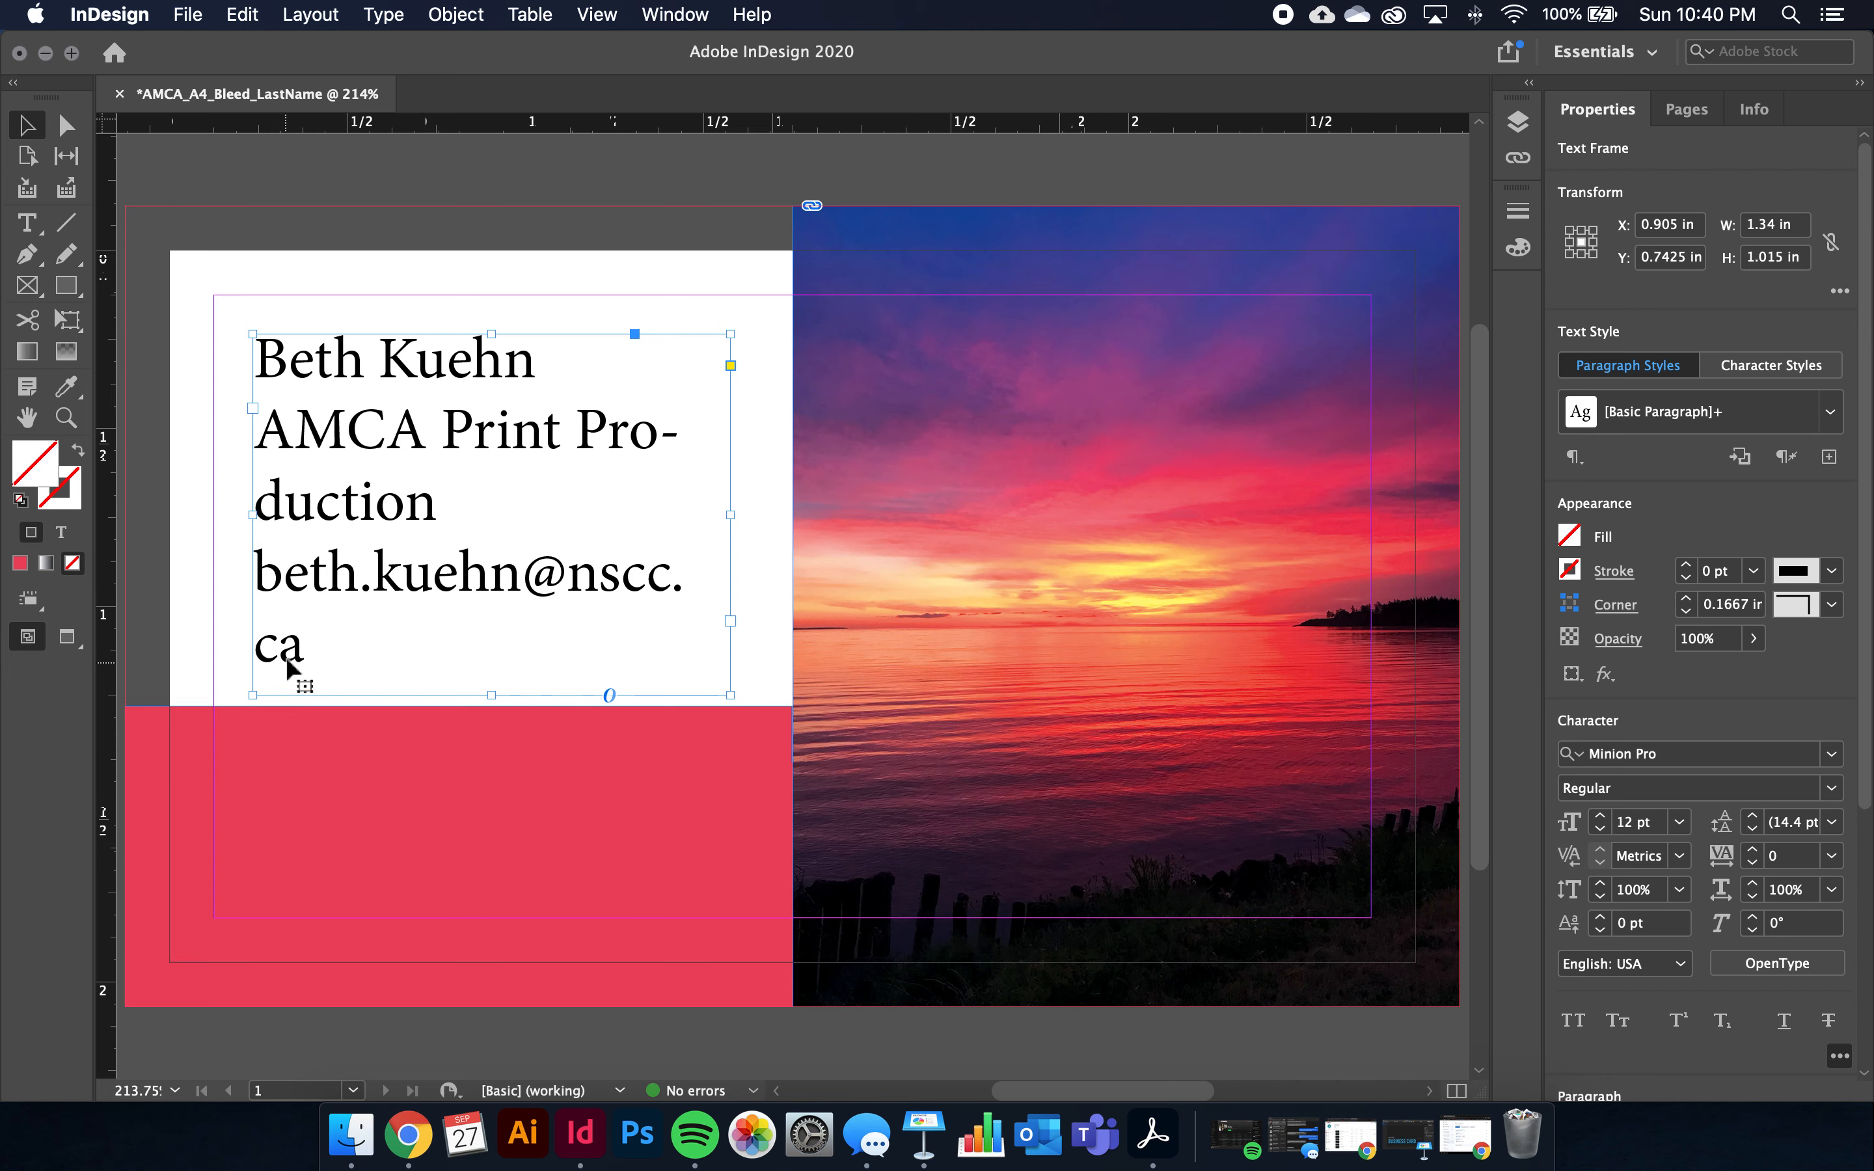
double_click(305, 637)
Reduce the 'AMCA Print Production' and e-mail lines from 12 pt to 9 pt
drag(305, 639, 223, 425)
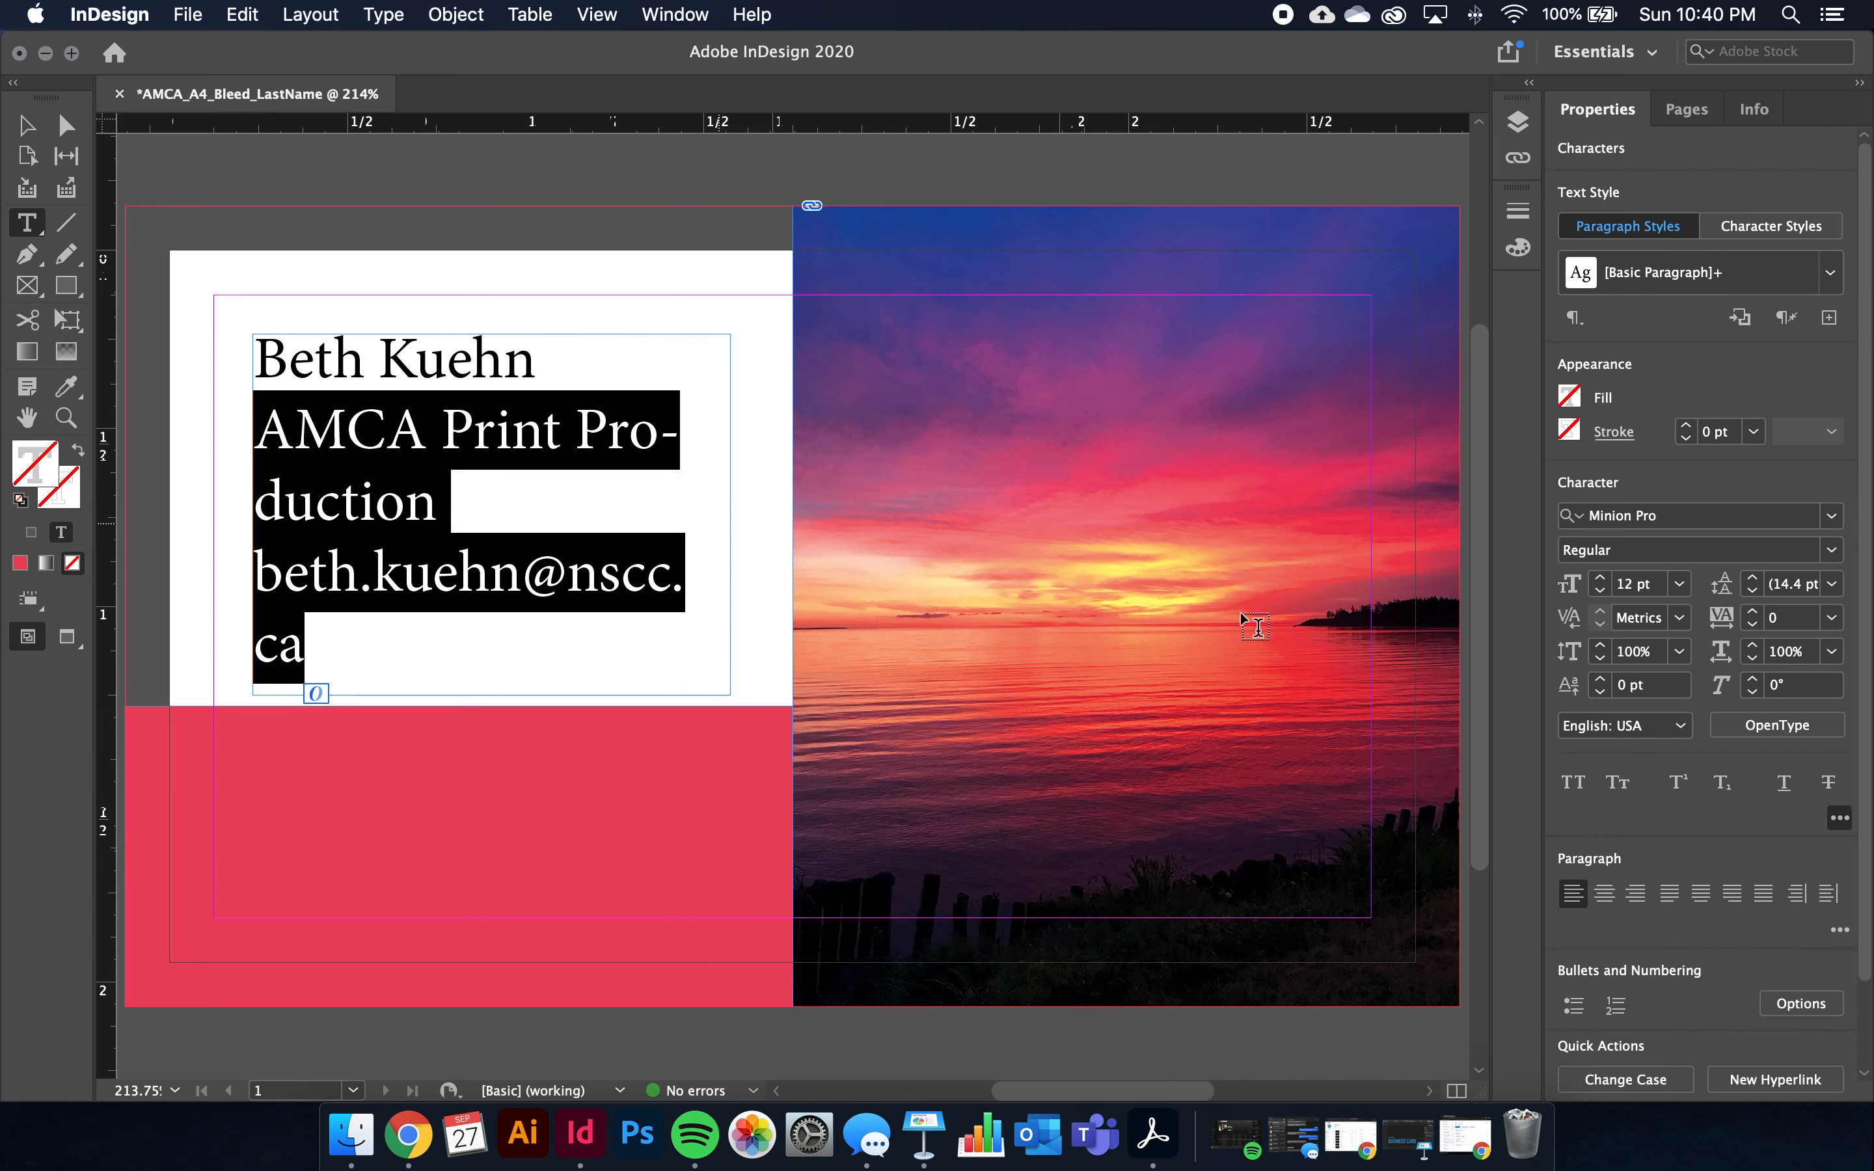
drag(342, 640, 236, 436)
click(656, 577)
drag(656, 577, 677, 582)
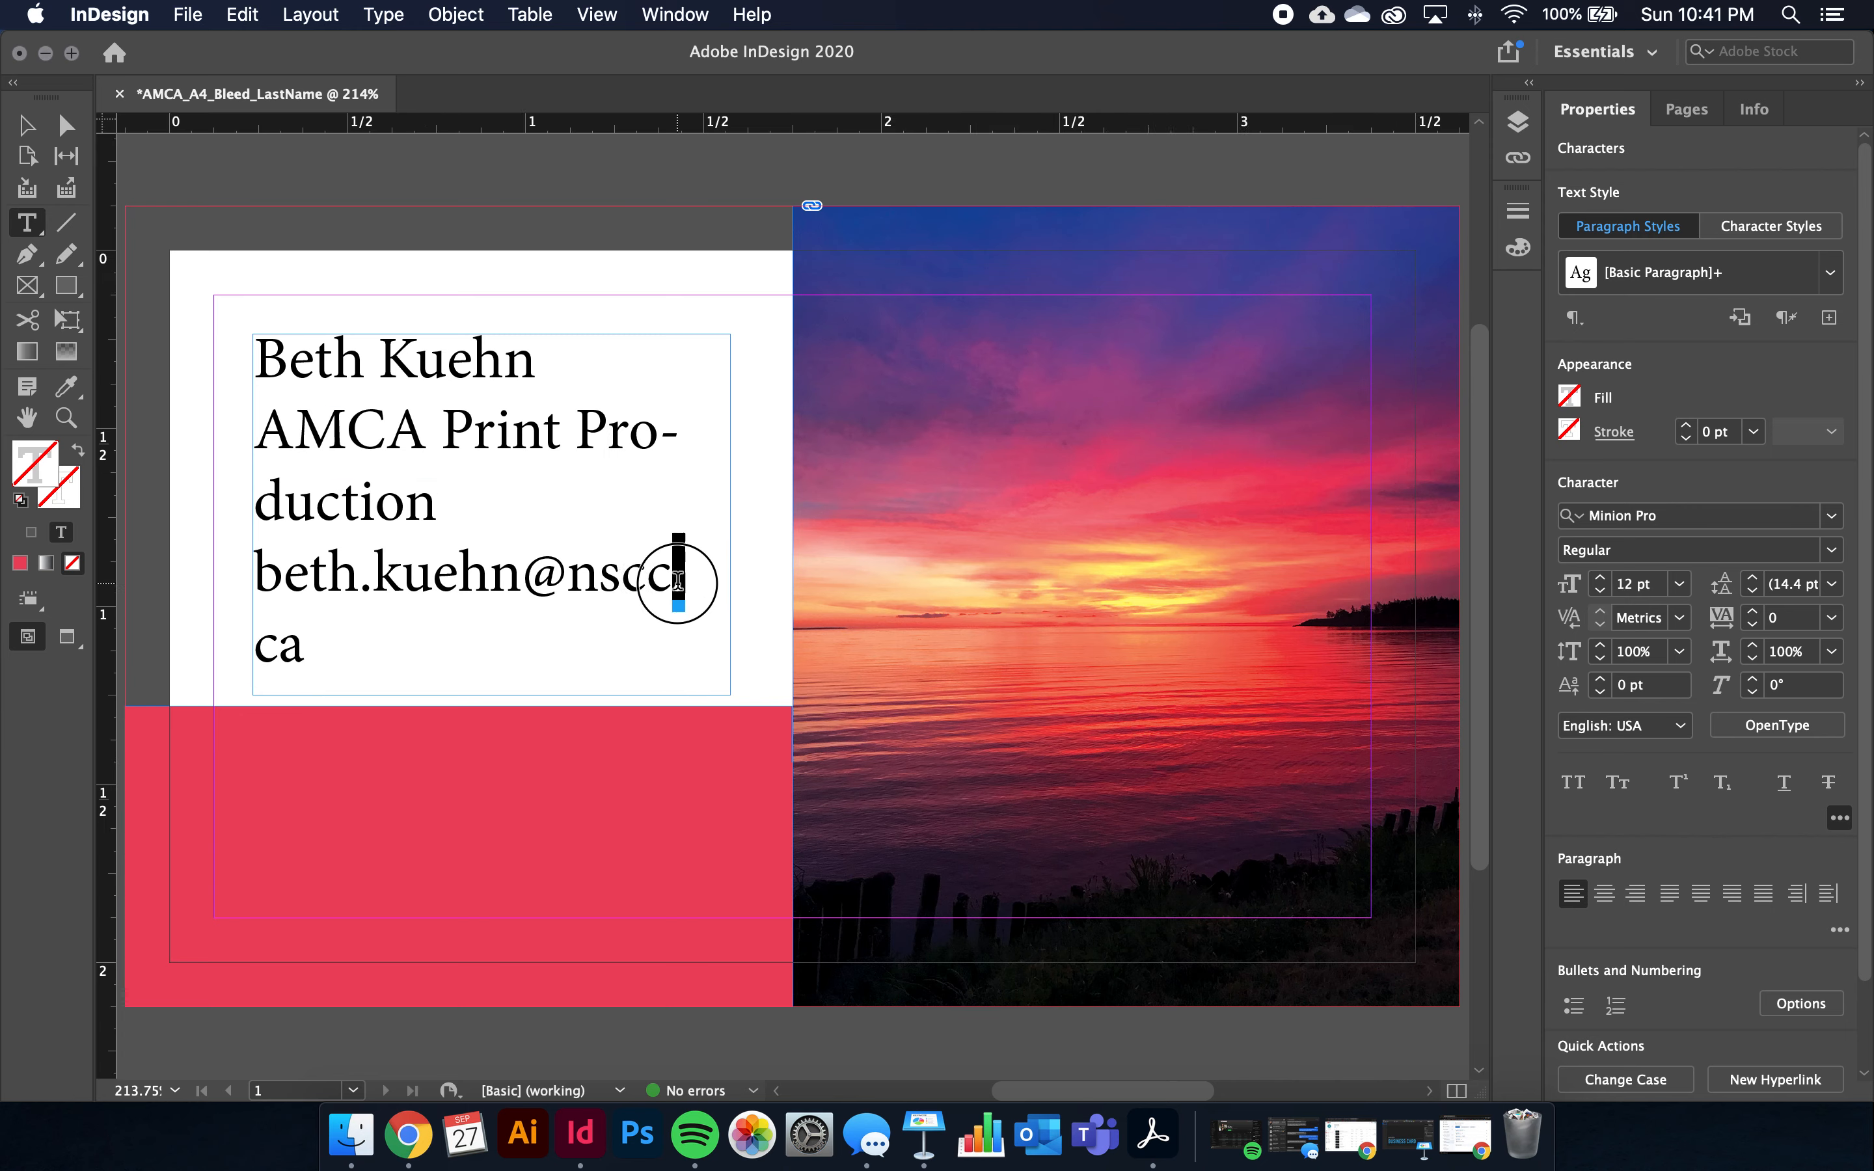
drag(314, 650, 208, 444)
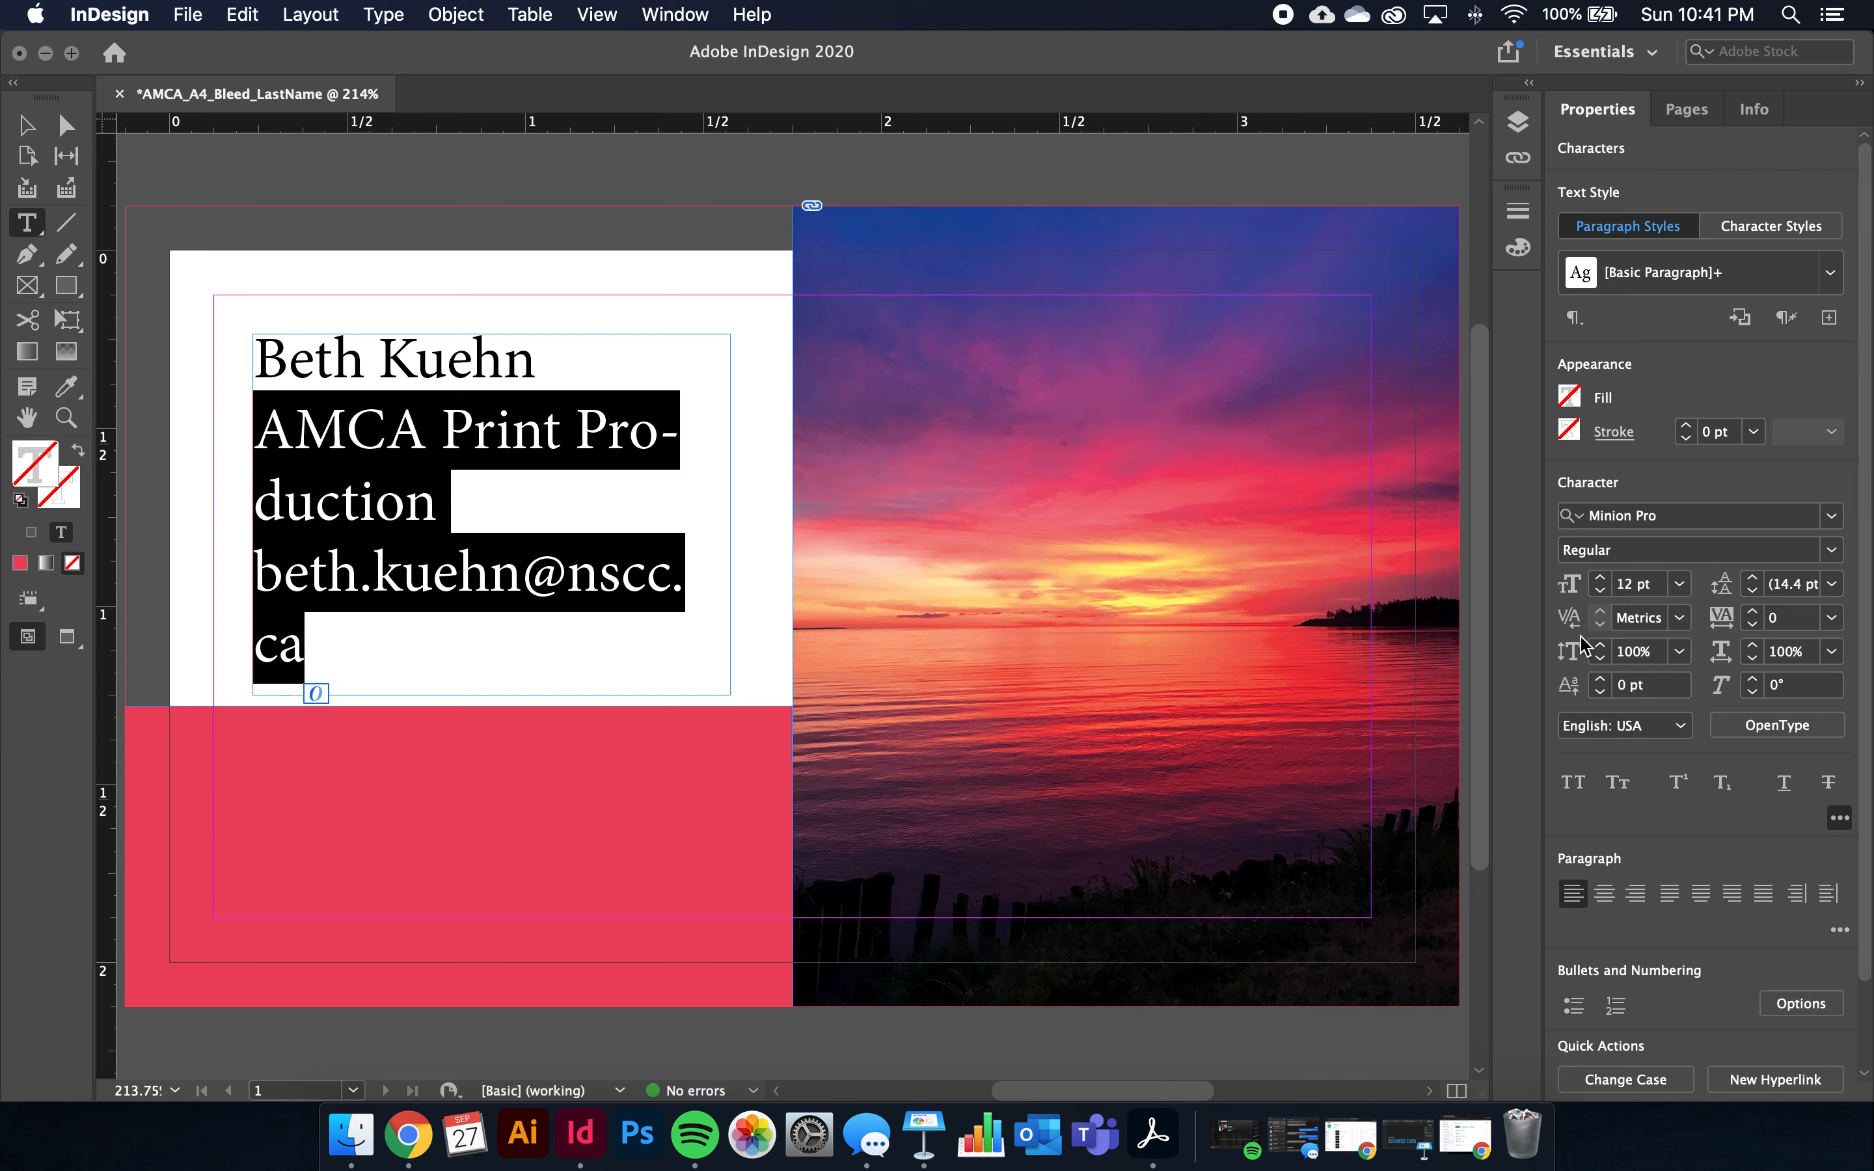
click(1603, 592)
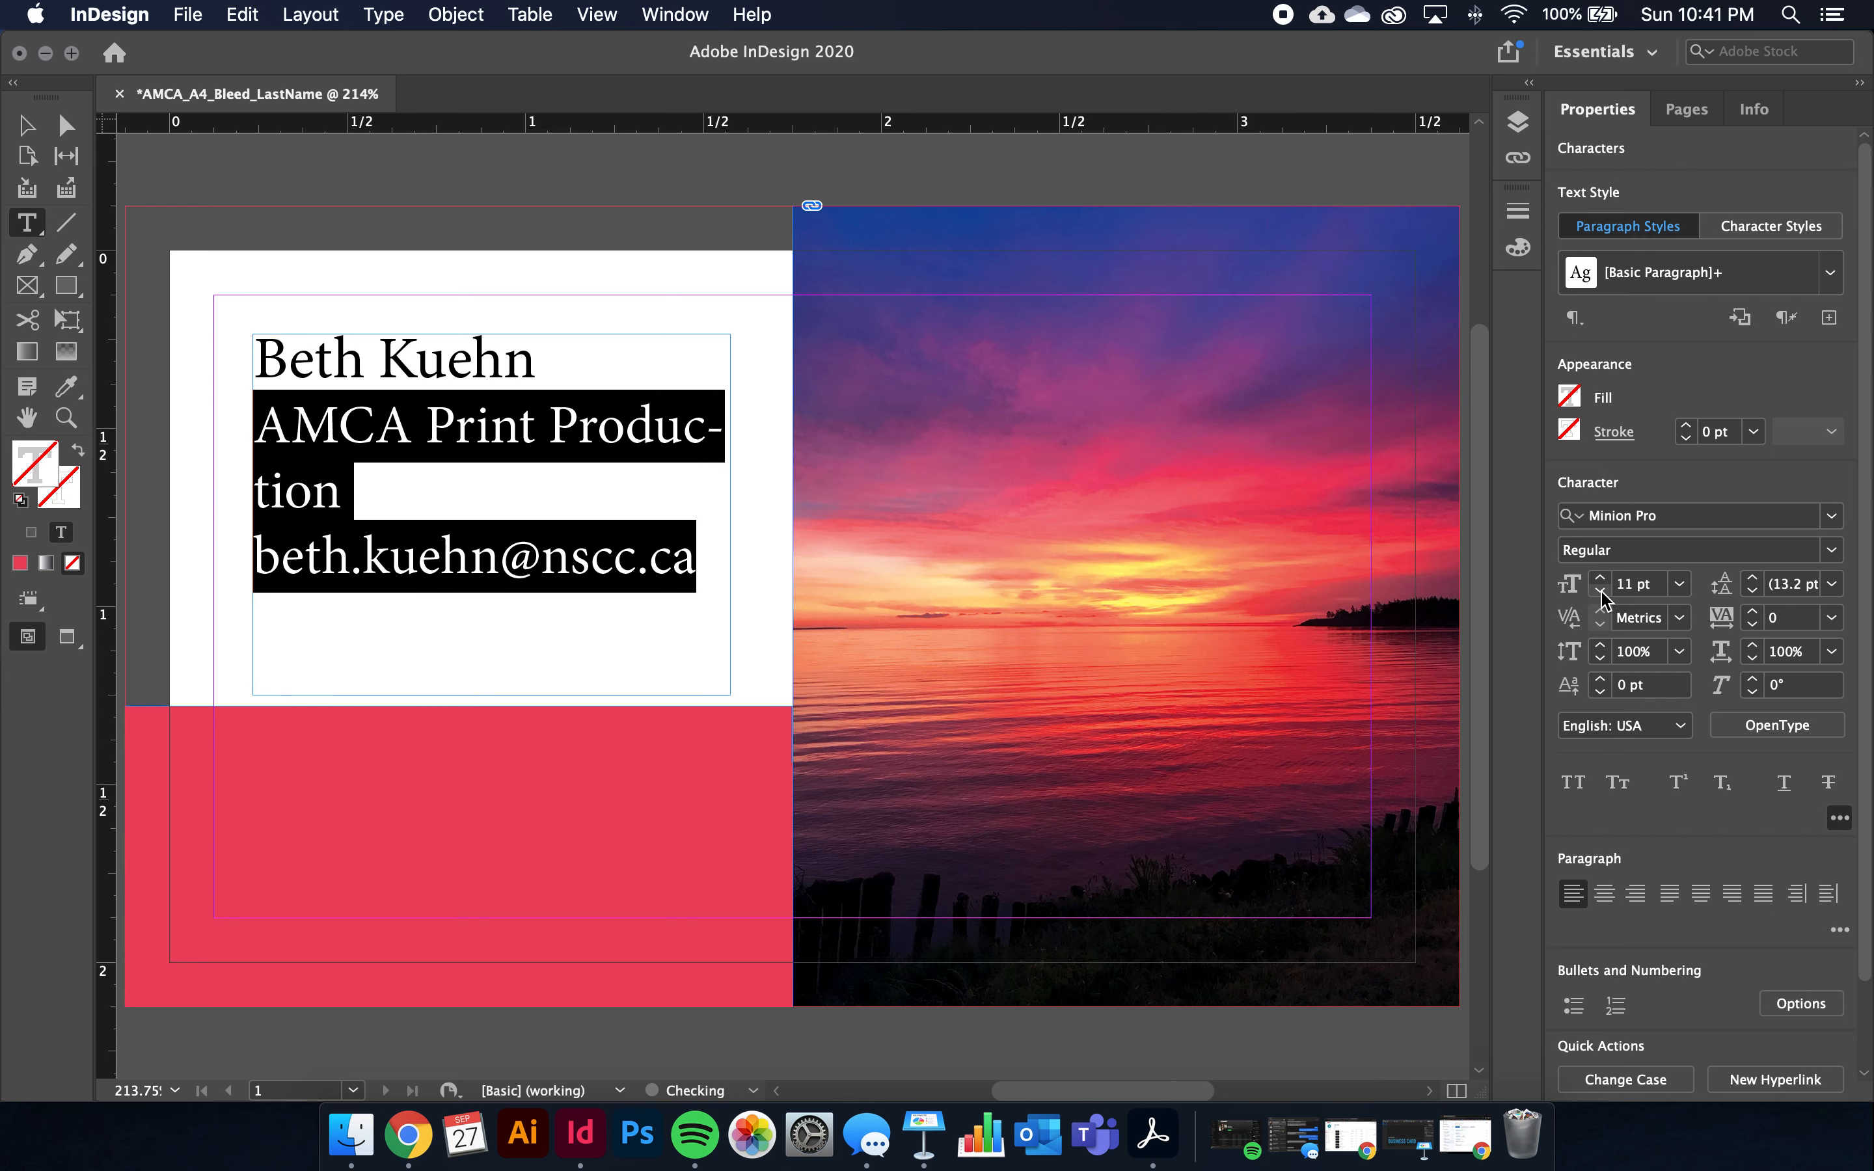
click(1603, 592)
click(1602, 592)
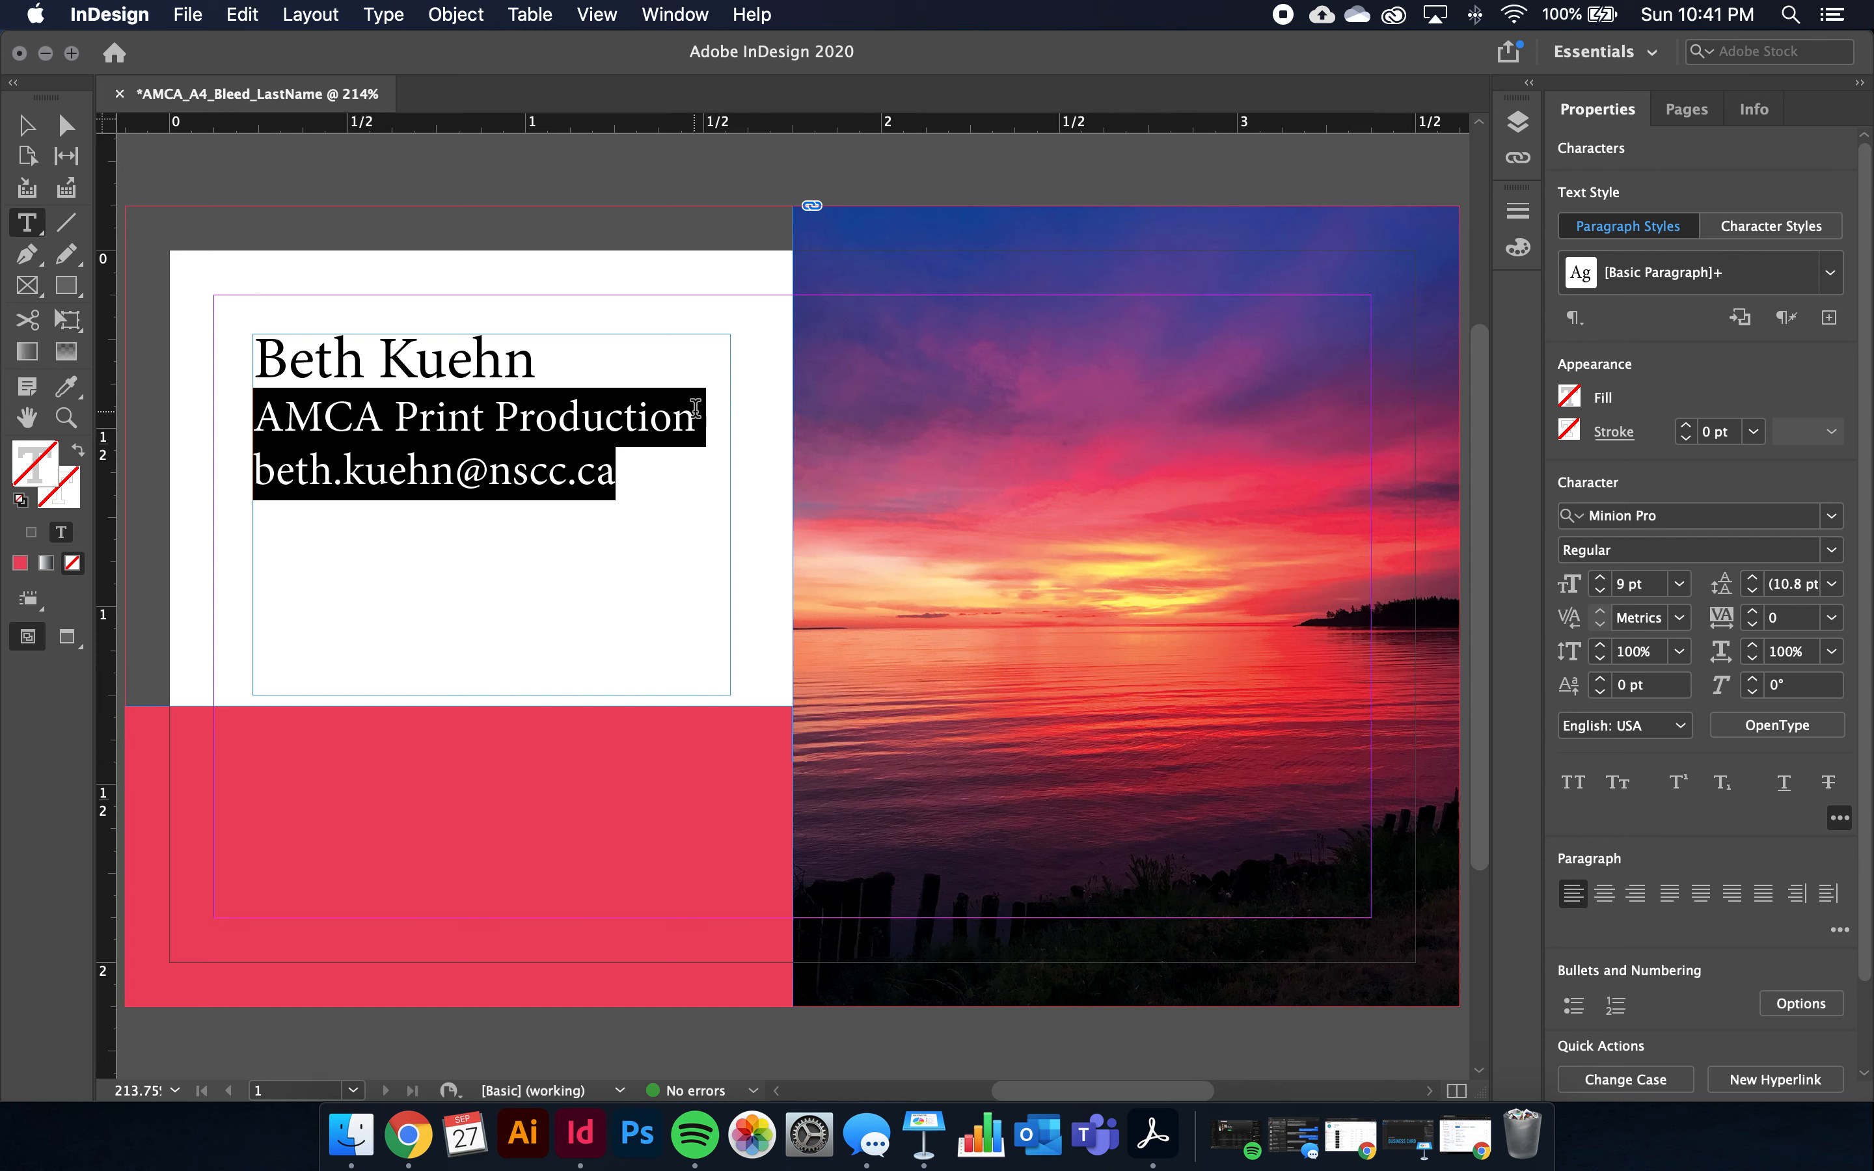
drag(534, 361, 267, 364)
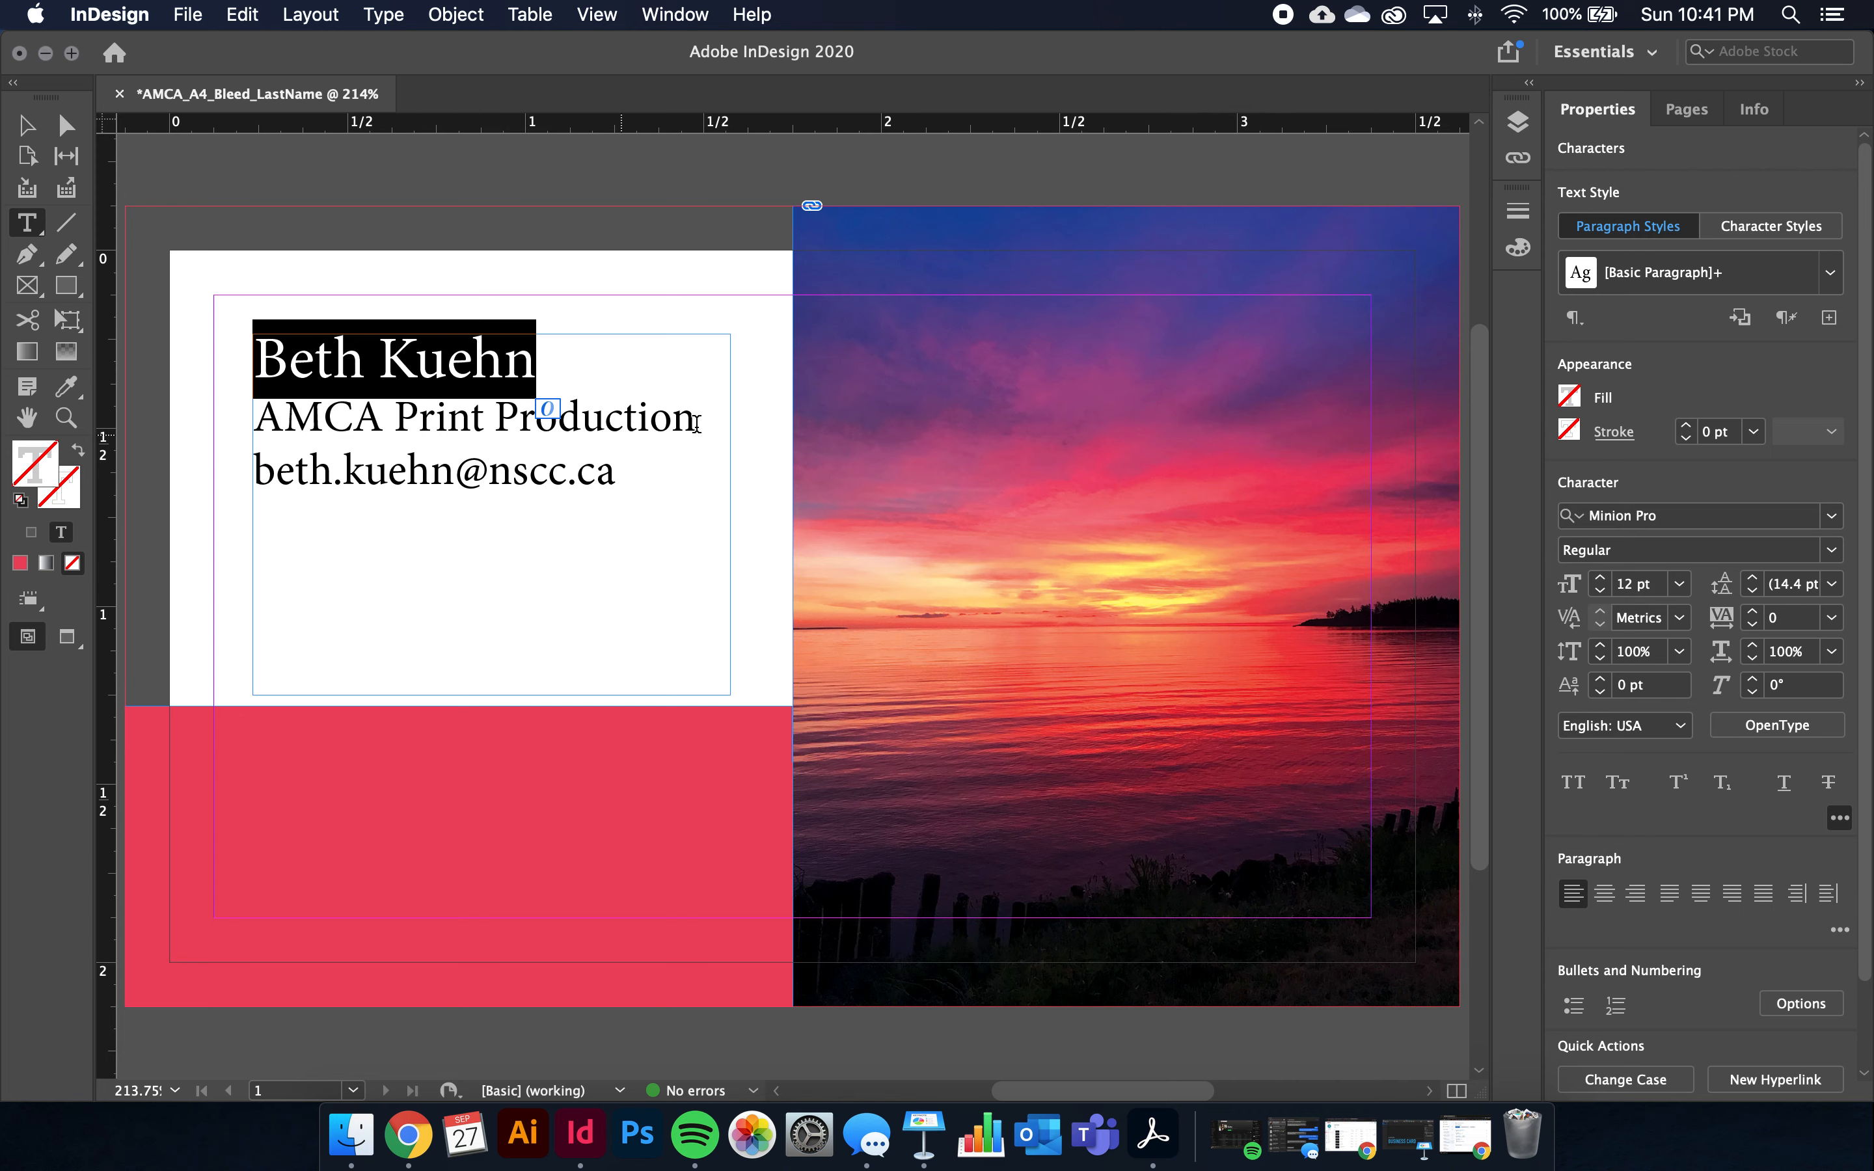
drag(619, 471, 246, 364)
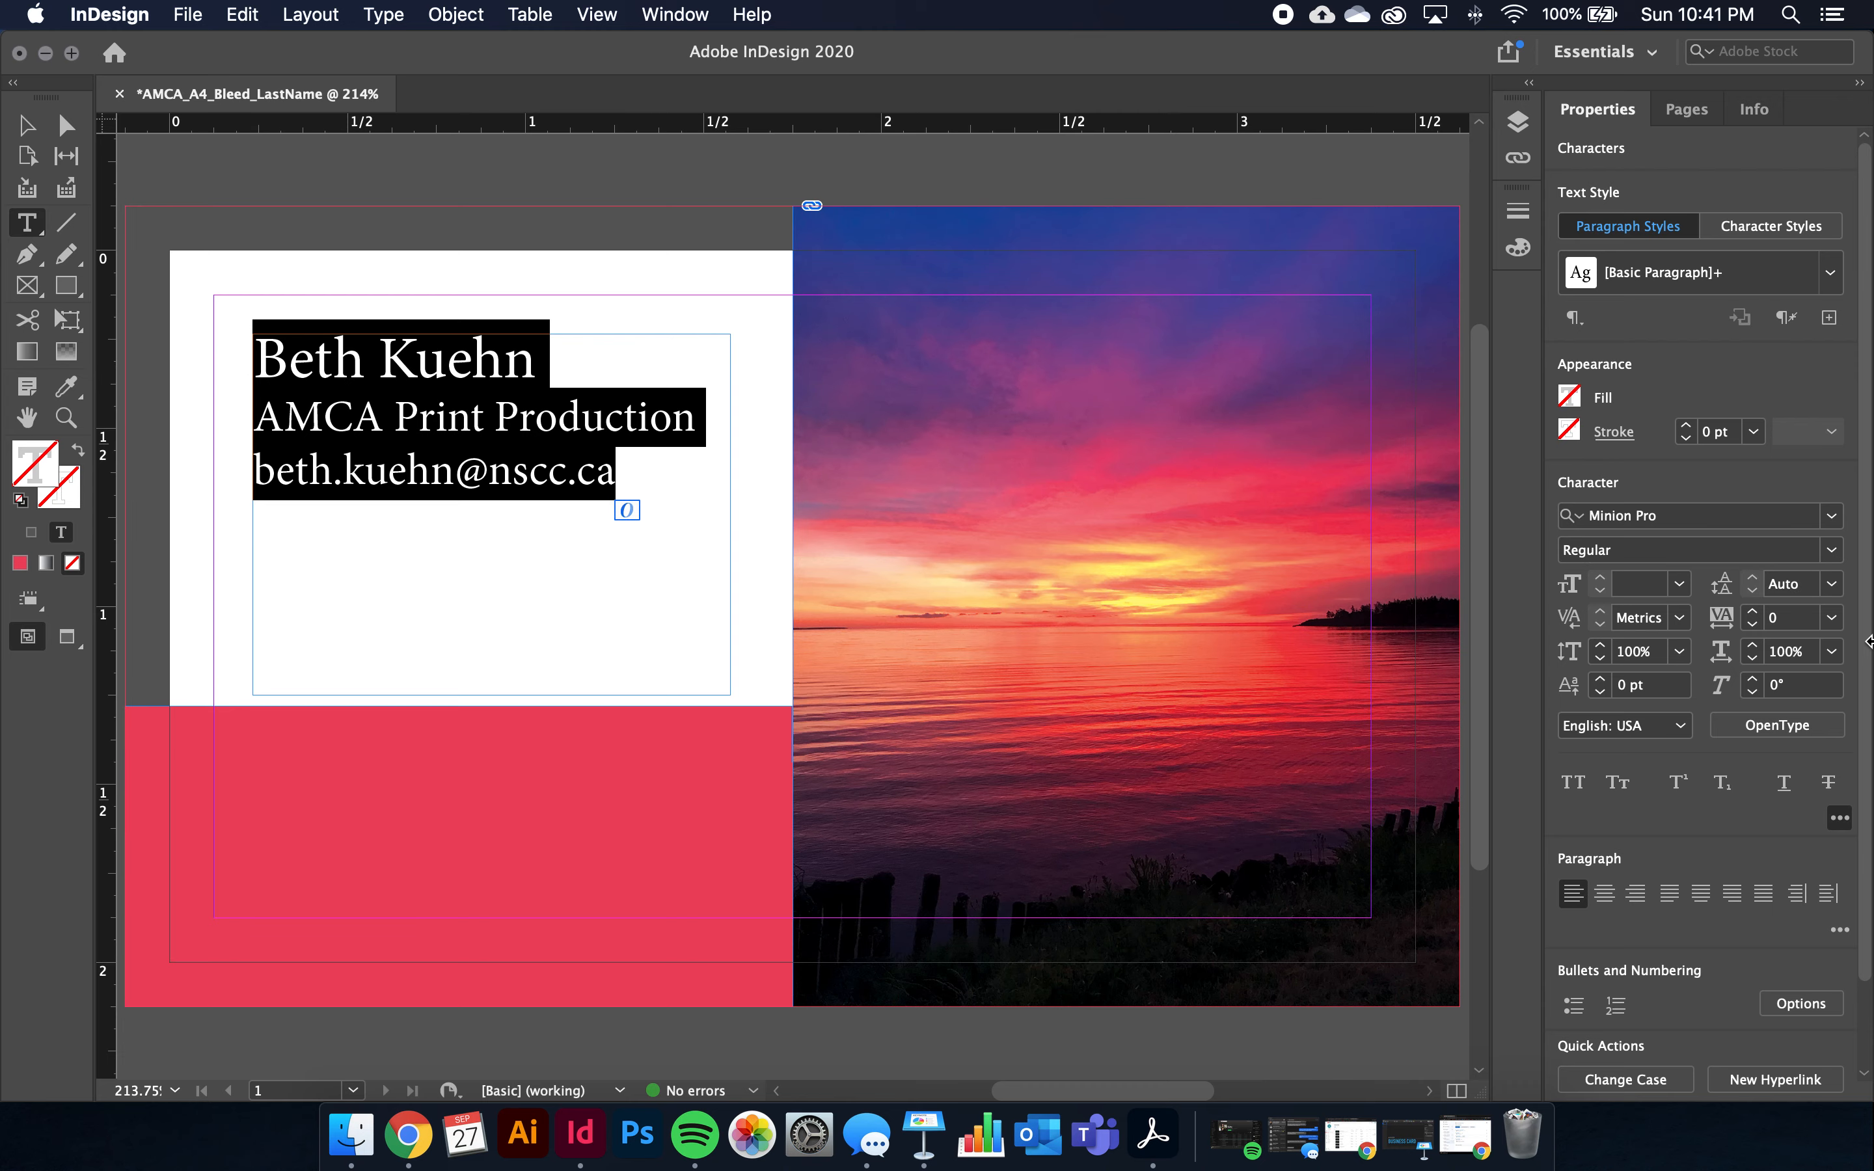
Switch the selected name, title and e-mail lines from Minion Pro to Avenir Book
click(1833, 516)
scroll(1690, 719, down, 2)
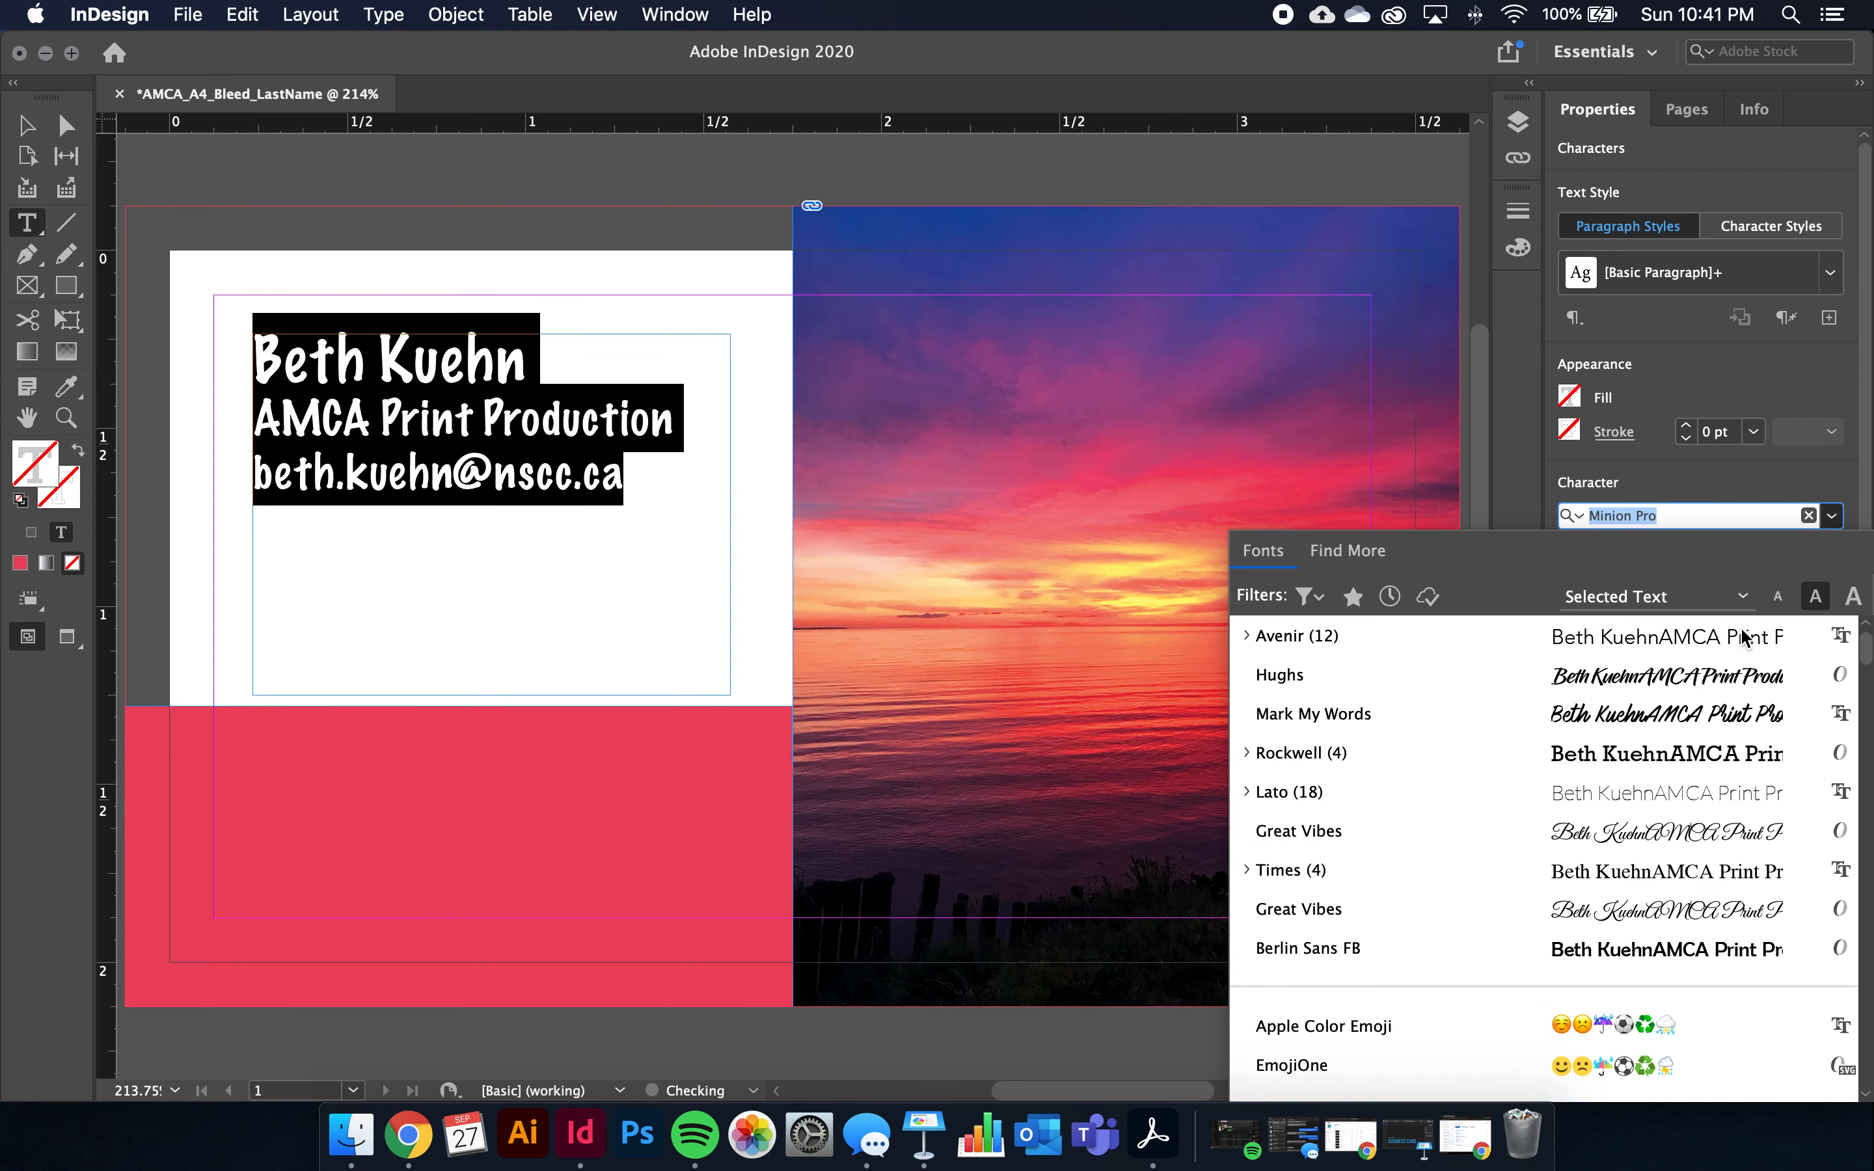
scroll(1690, 719, down, 12)
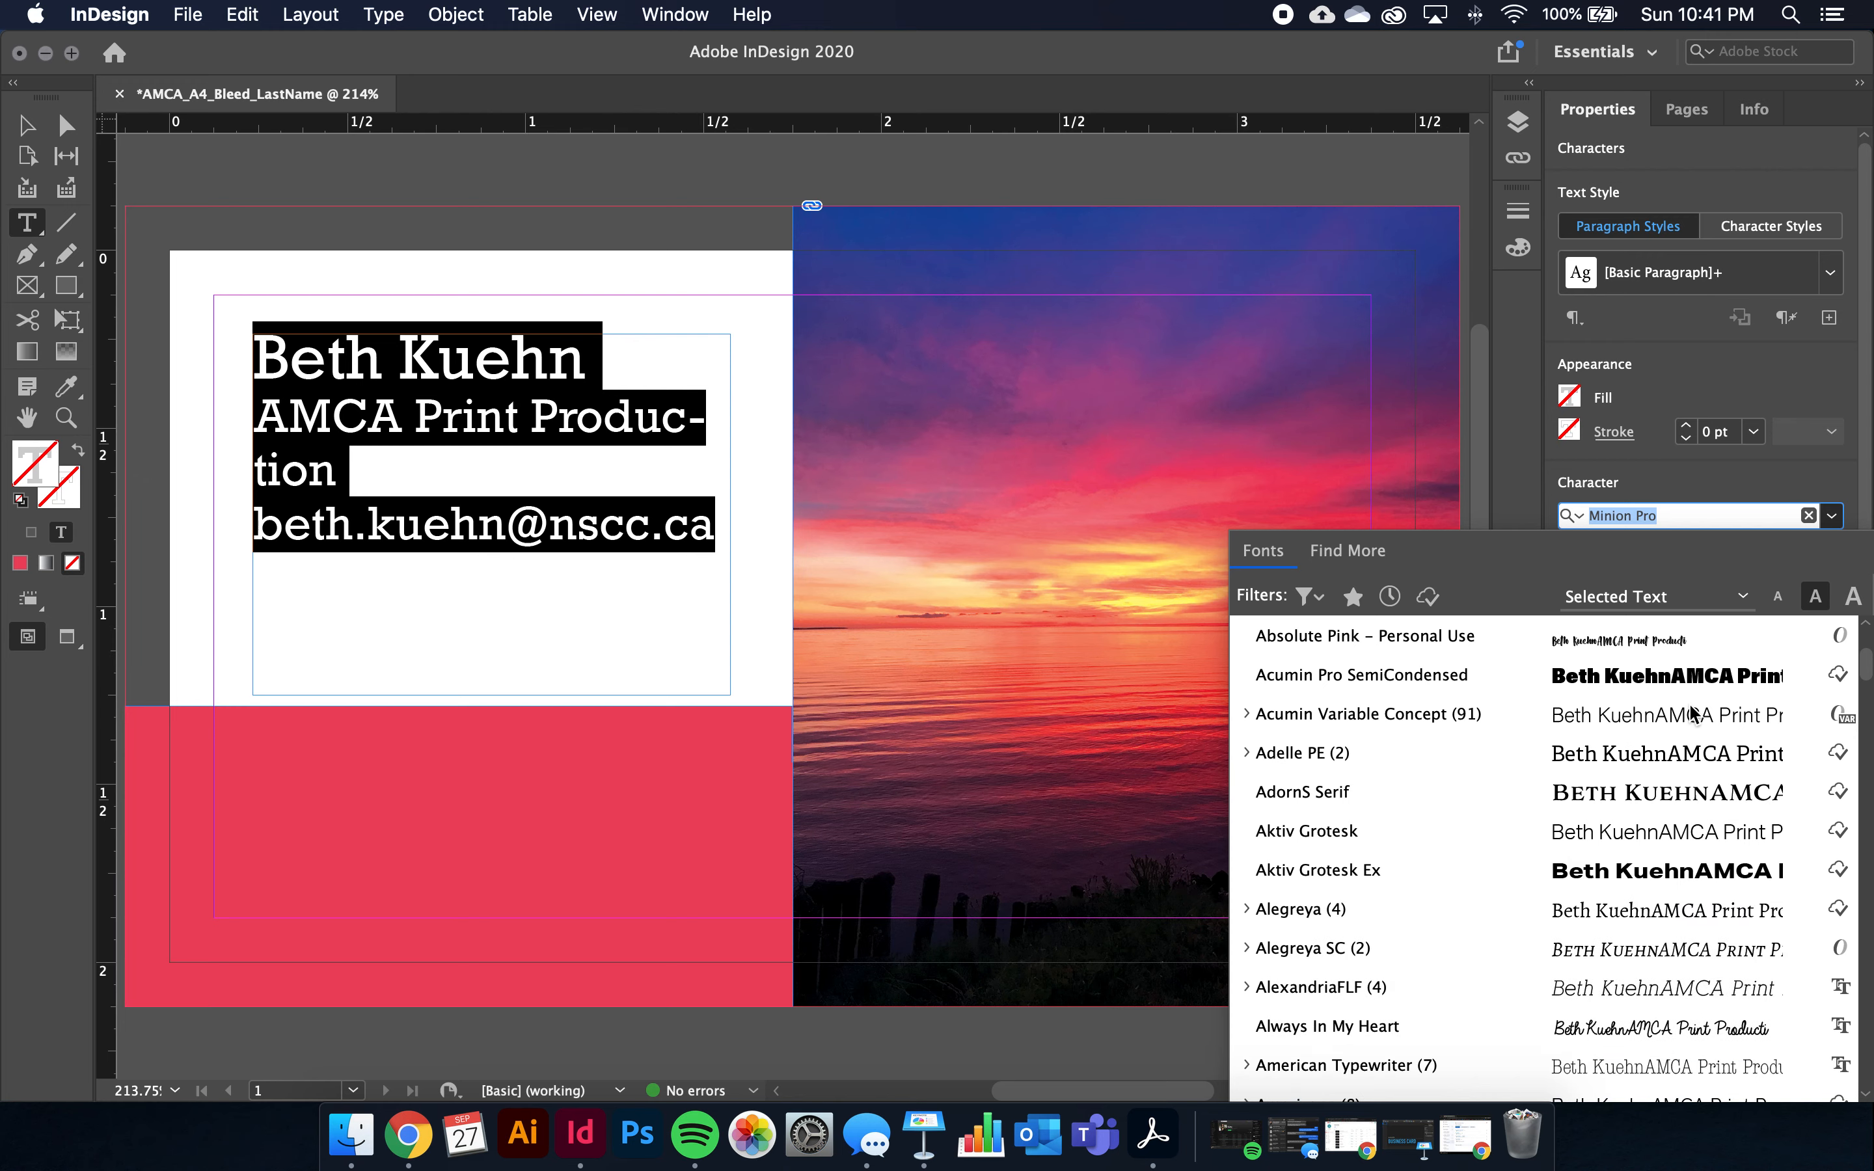
scroll(1588, 767, down, 2)
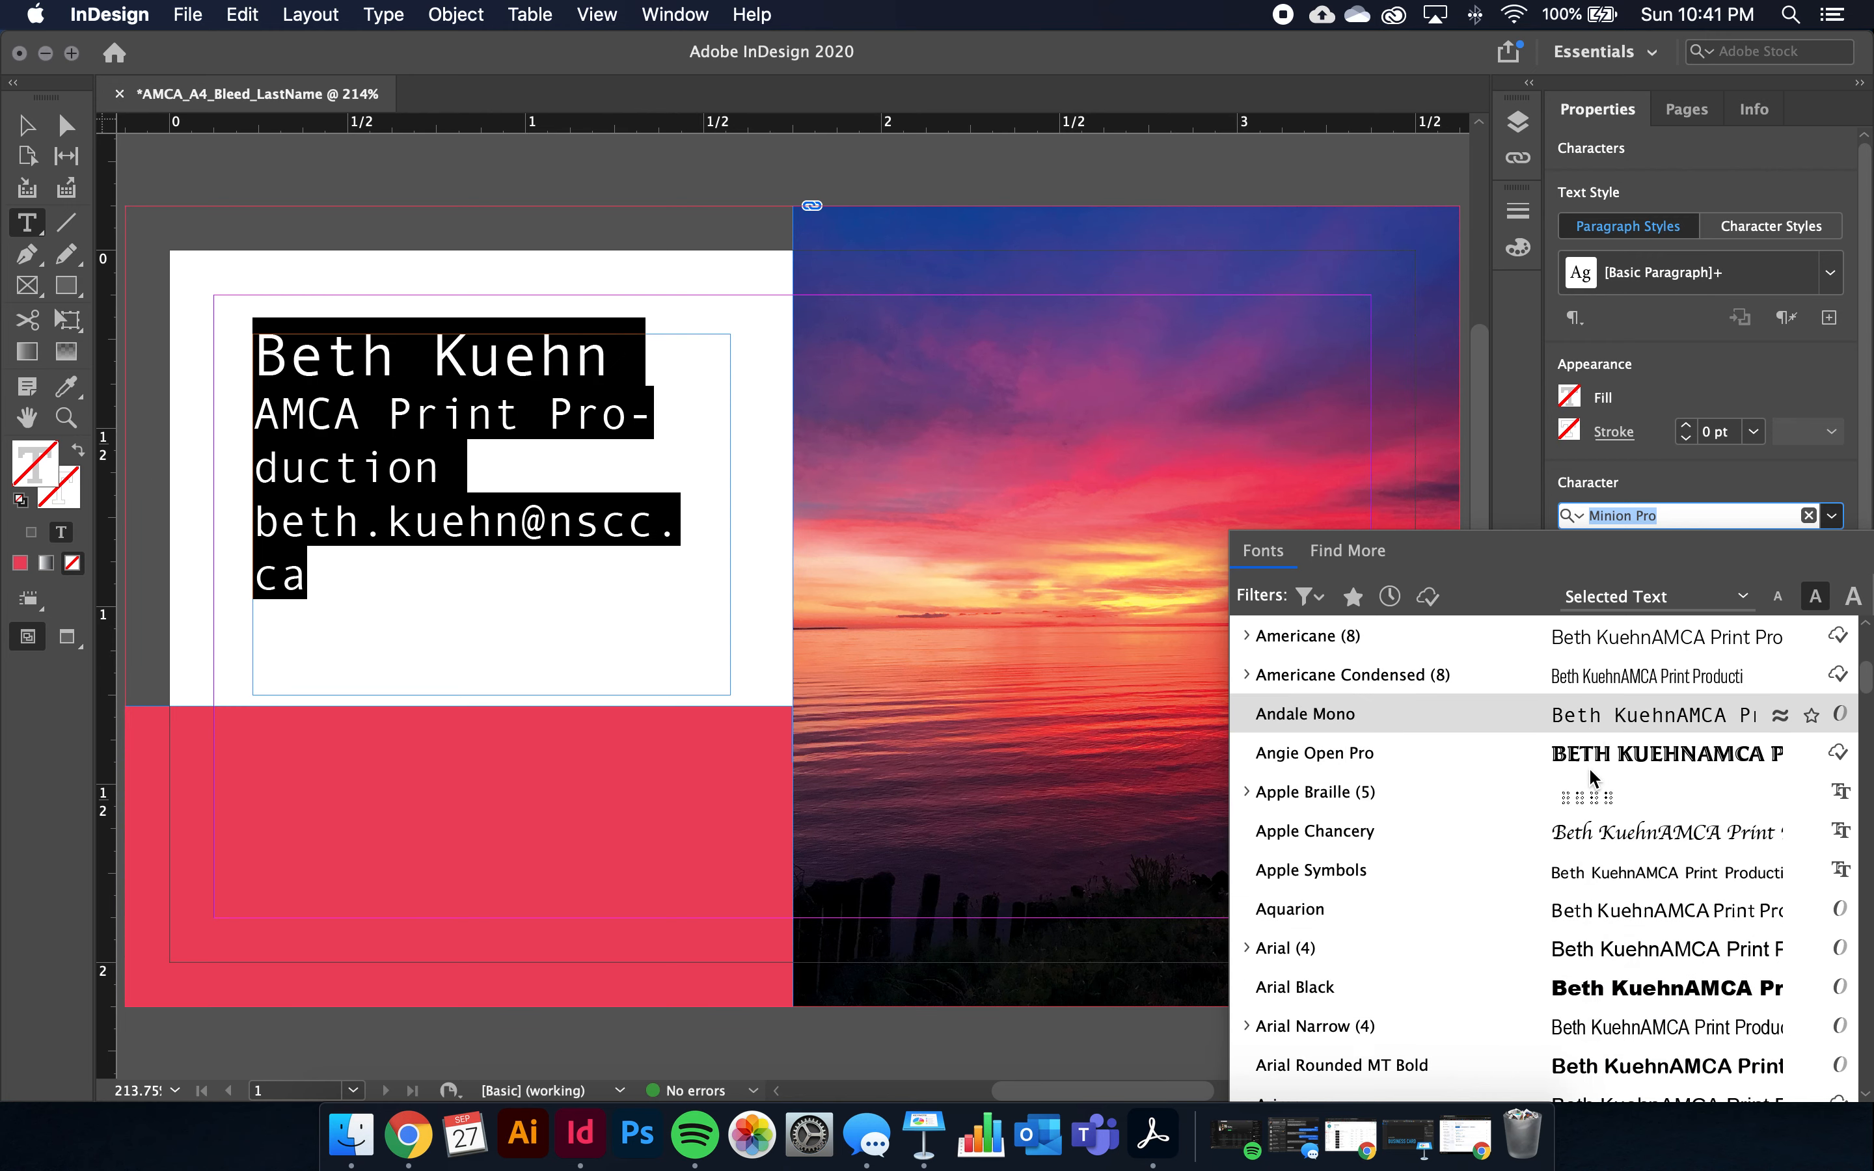
scroll(1592, 771, down, 3)
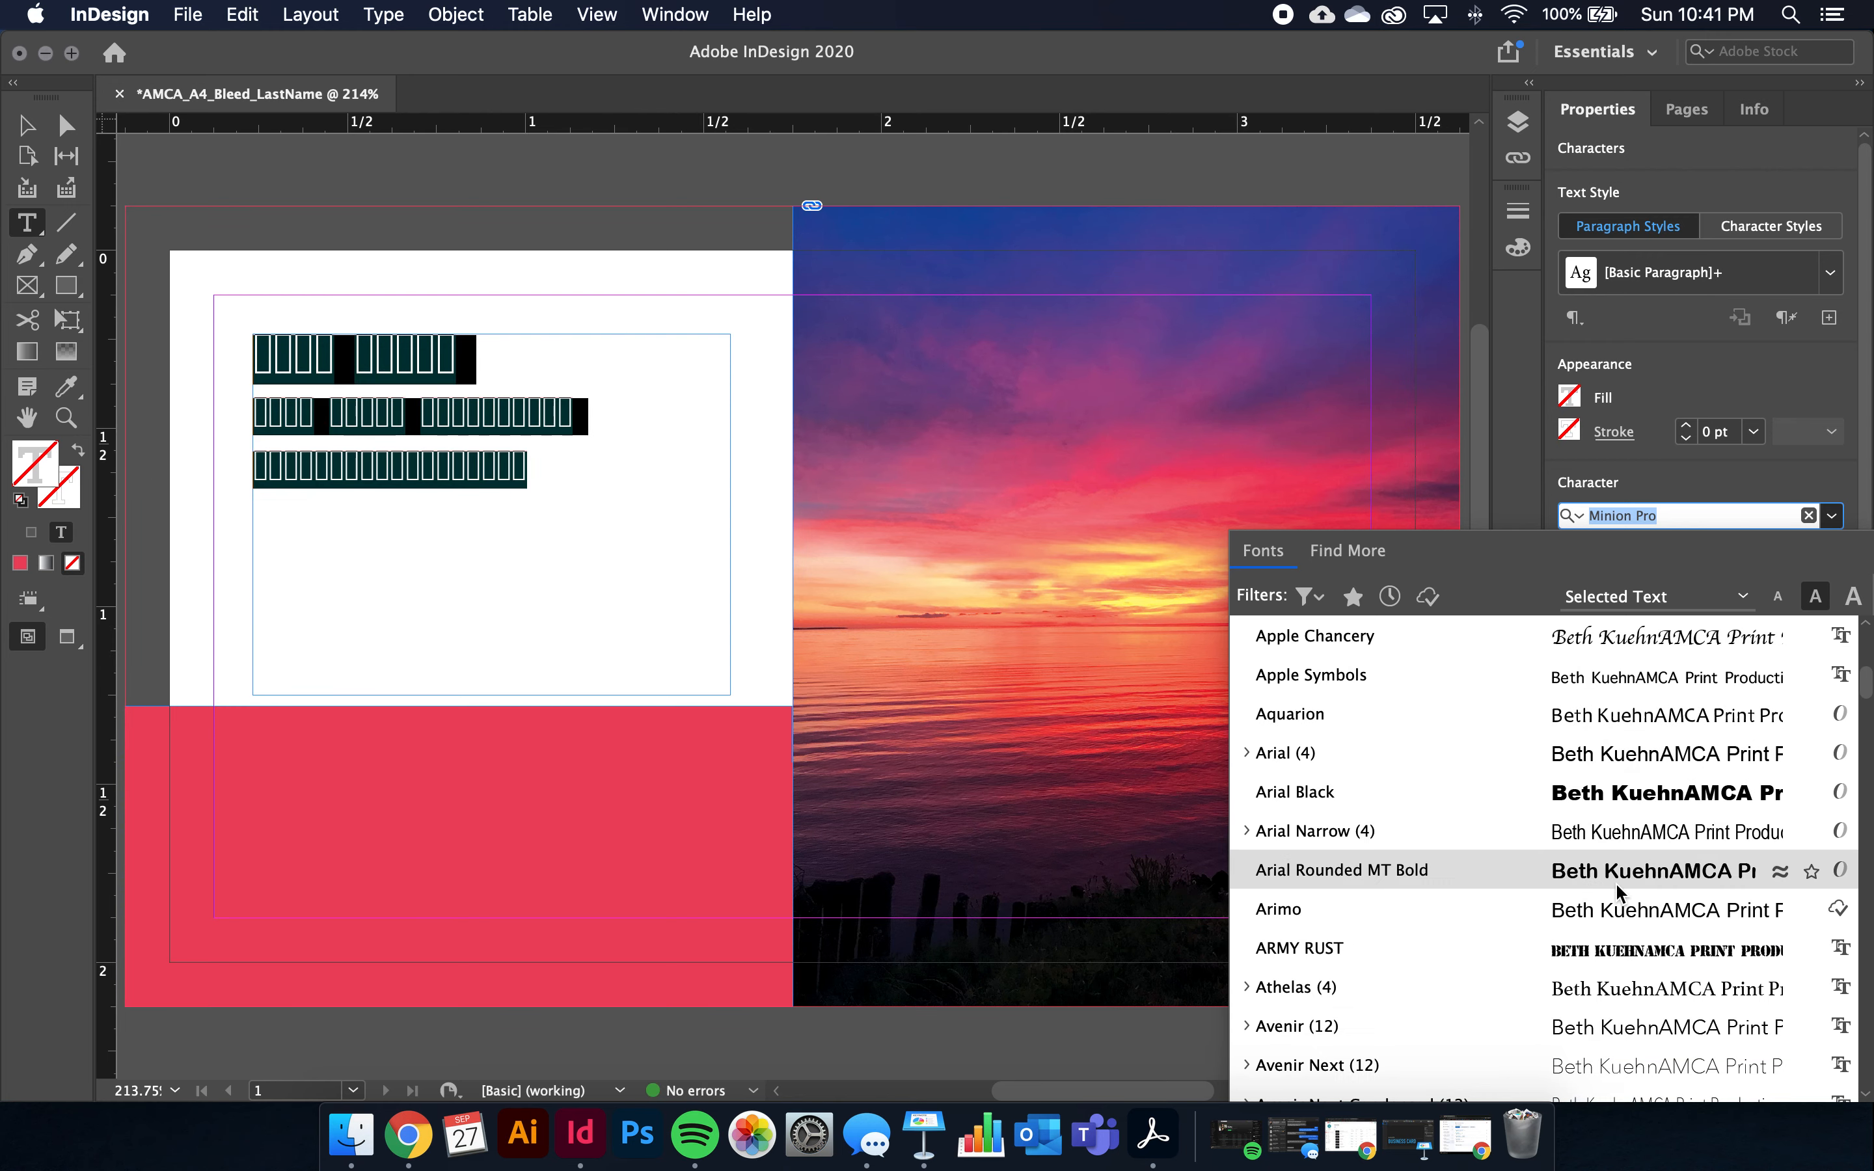
scroll(1616, 879, down, 1)
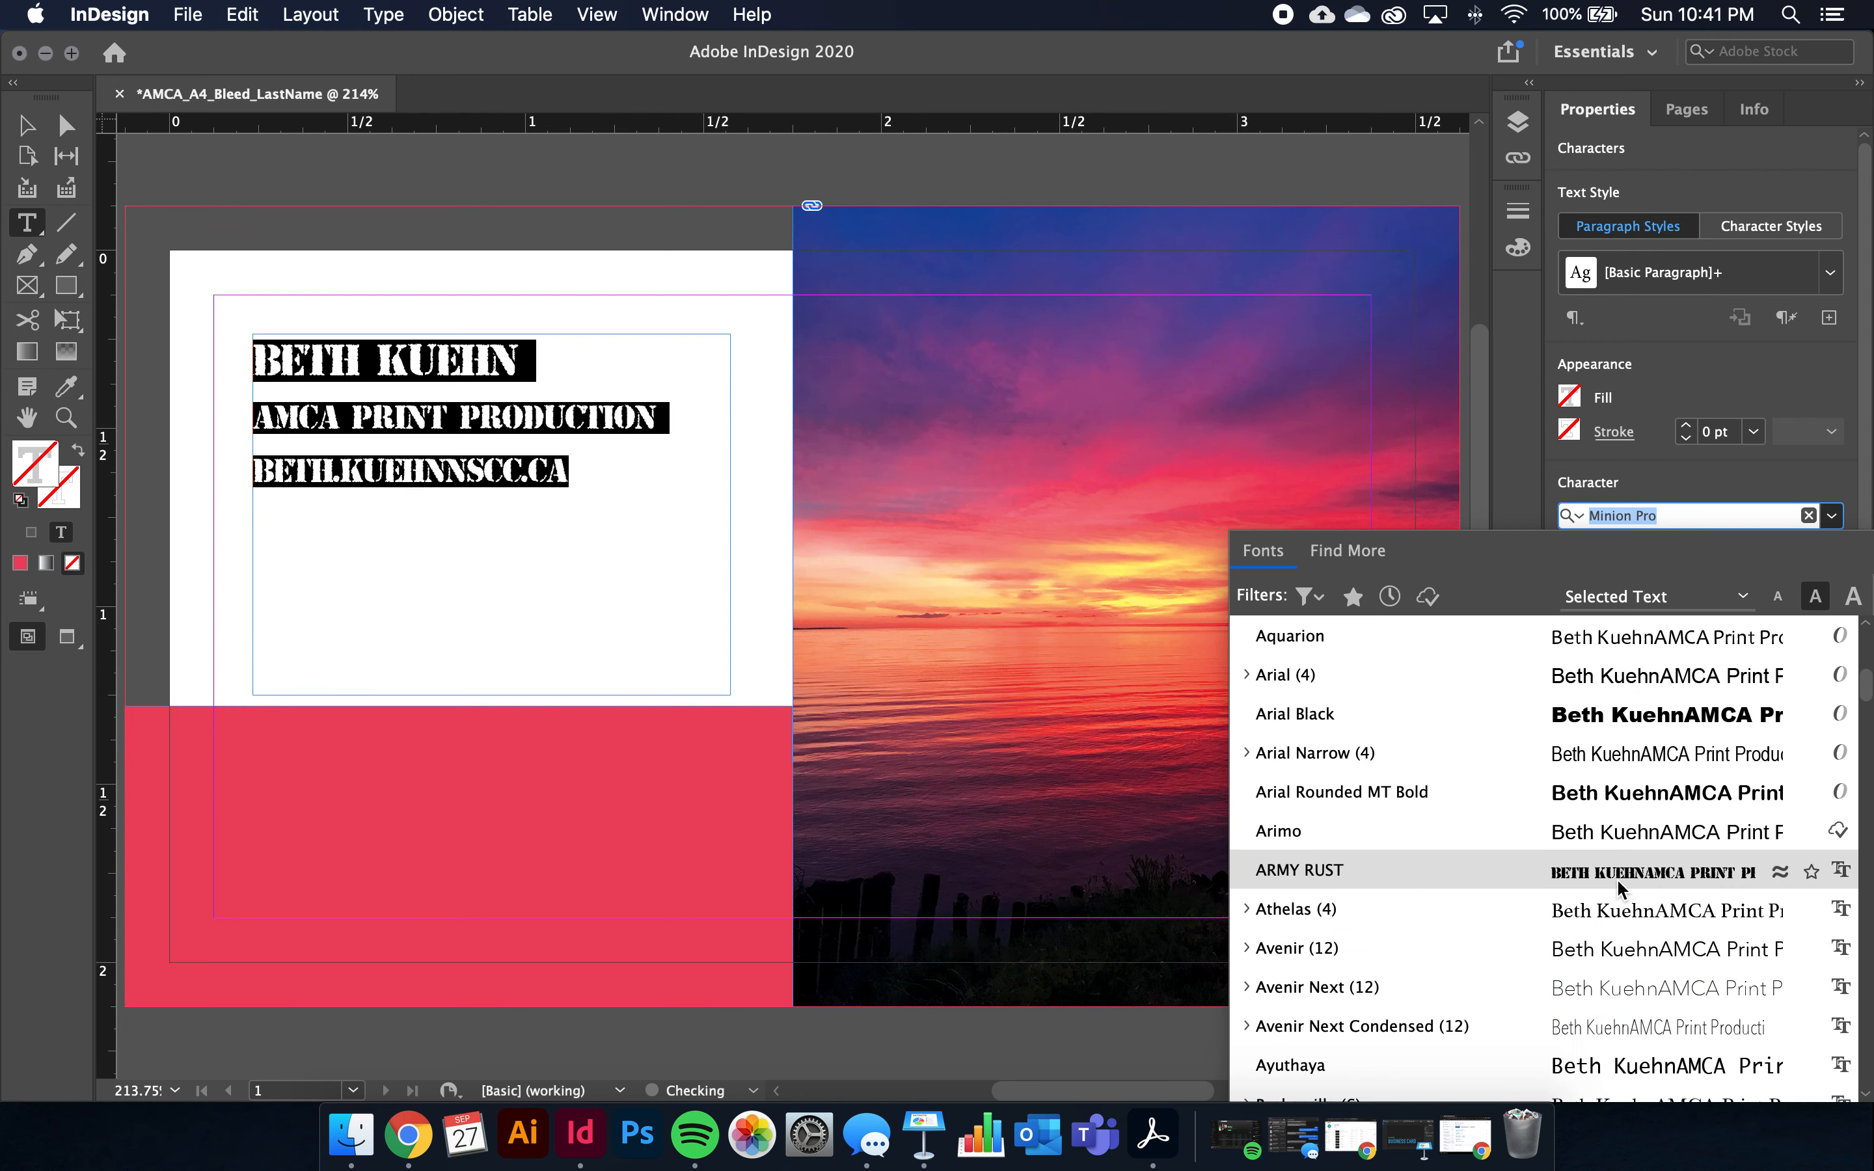
click(1618, 946)
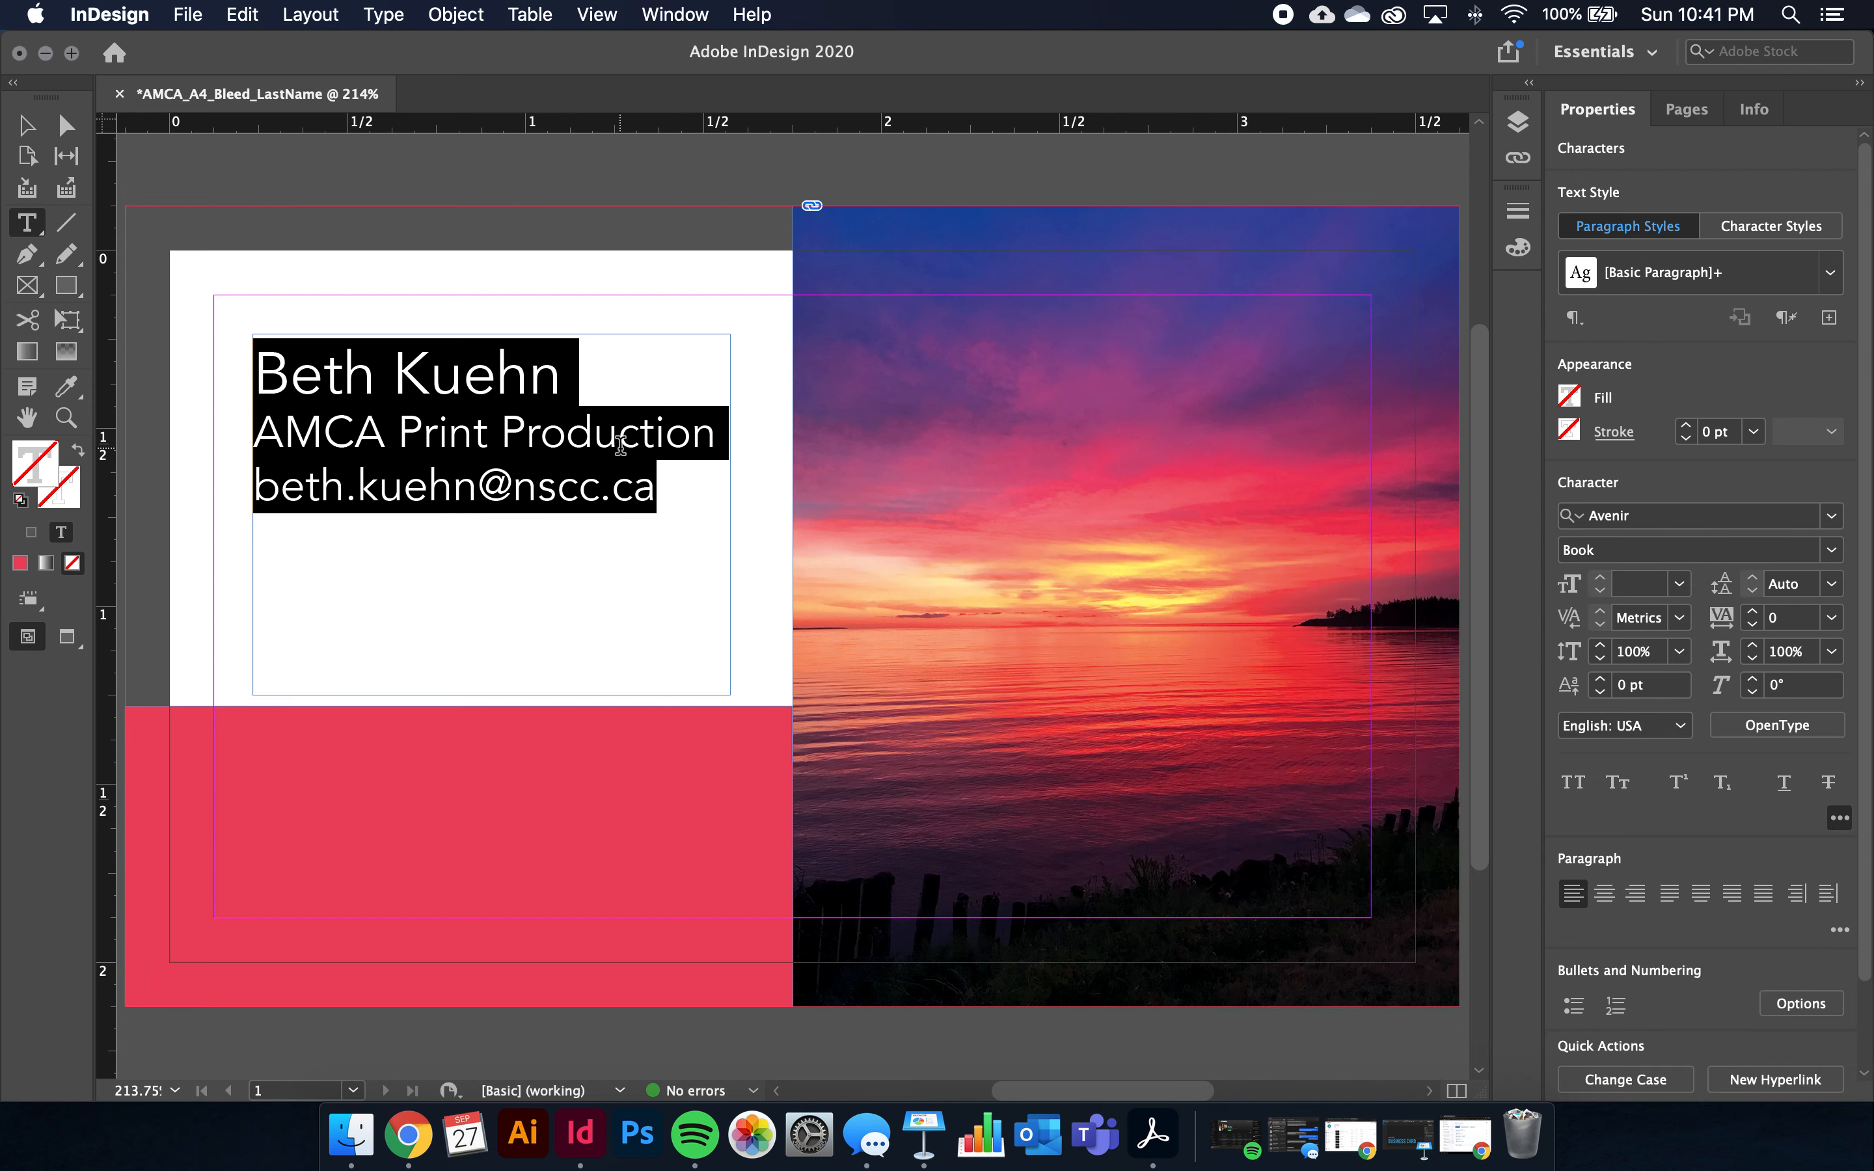
Select only the name line and set its font style to Avenir Black
click(554, 381)
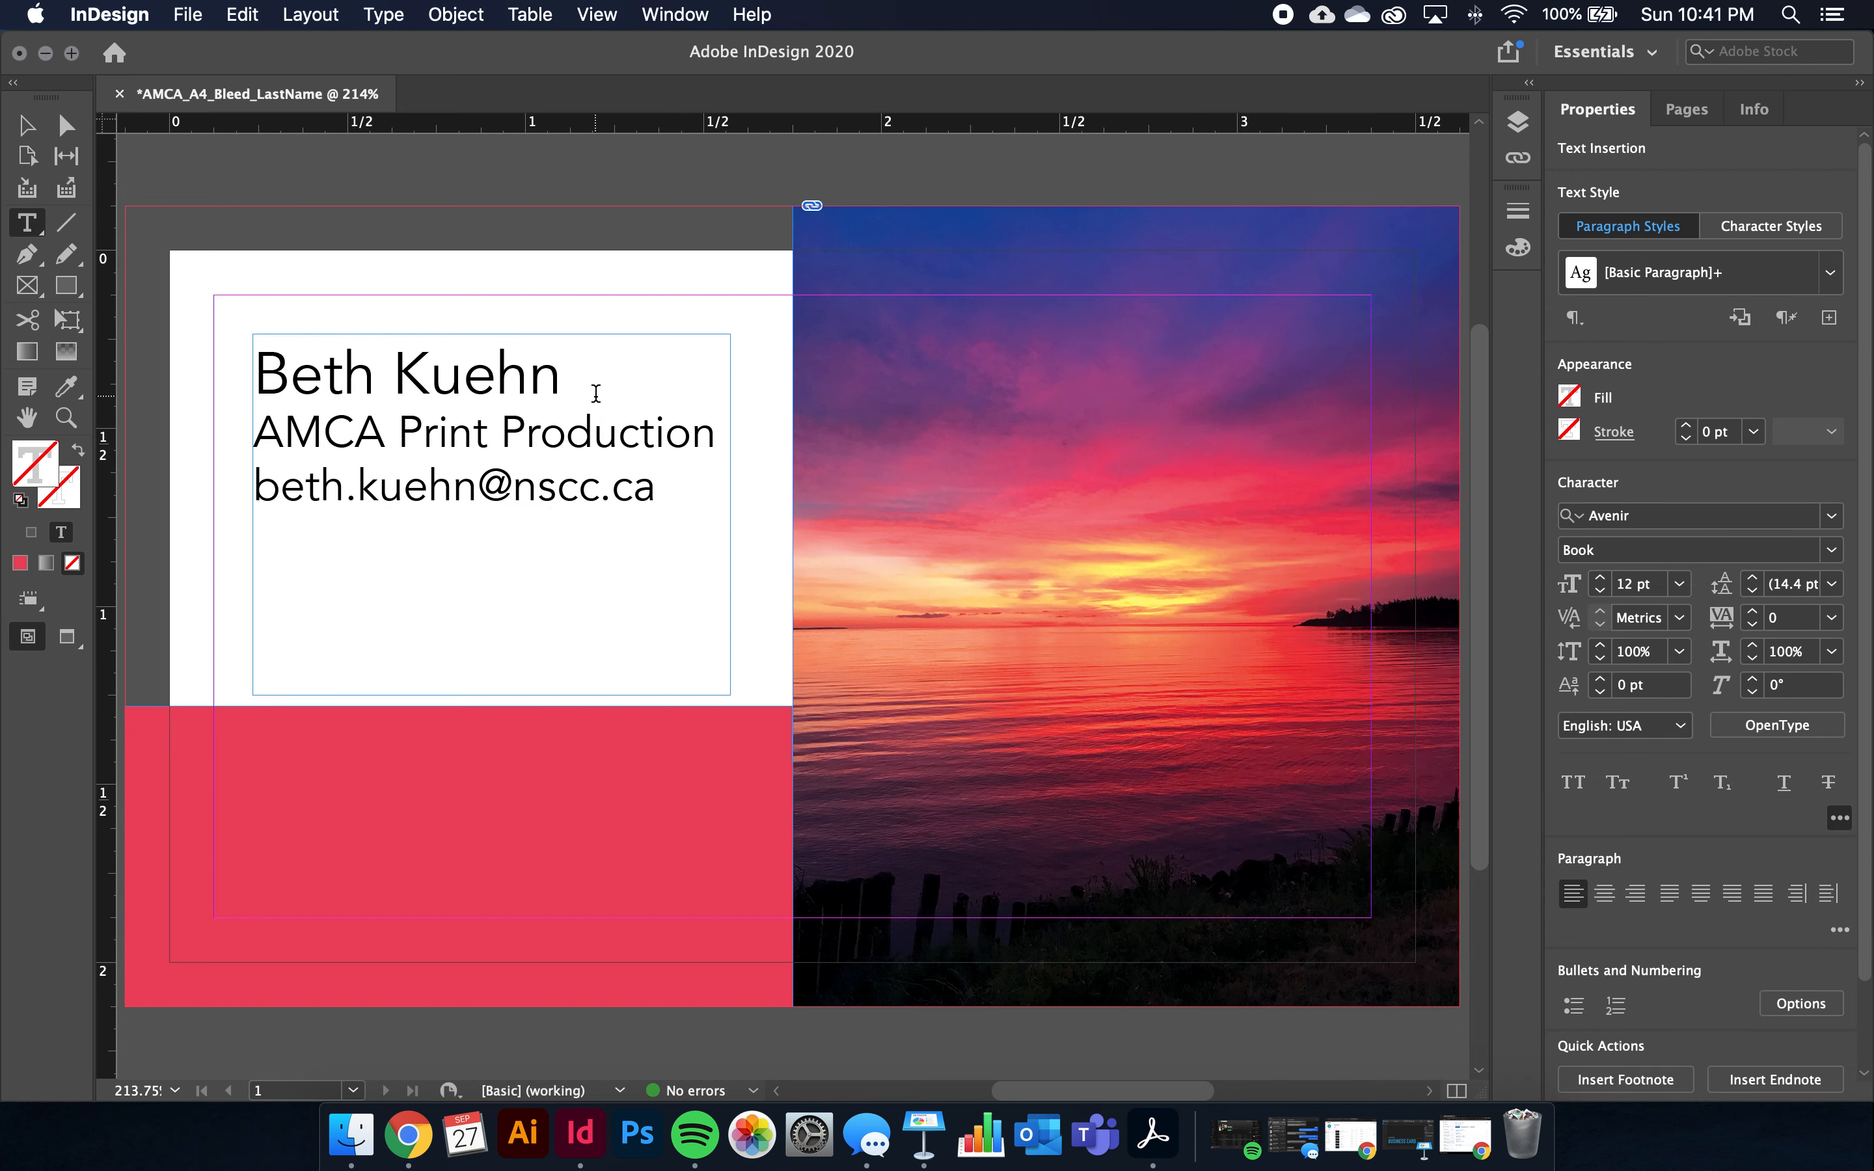
drag(564, 371, 243, 352)
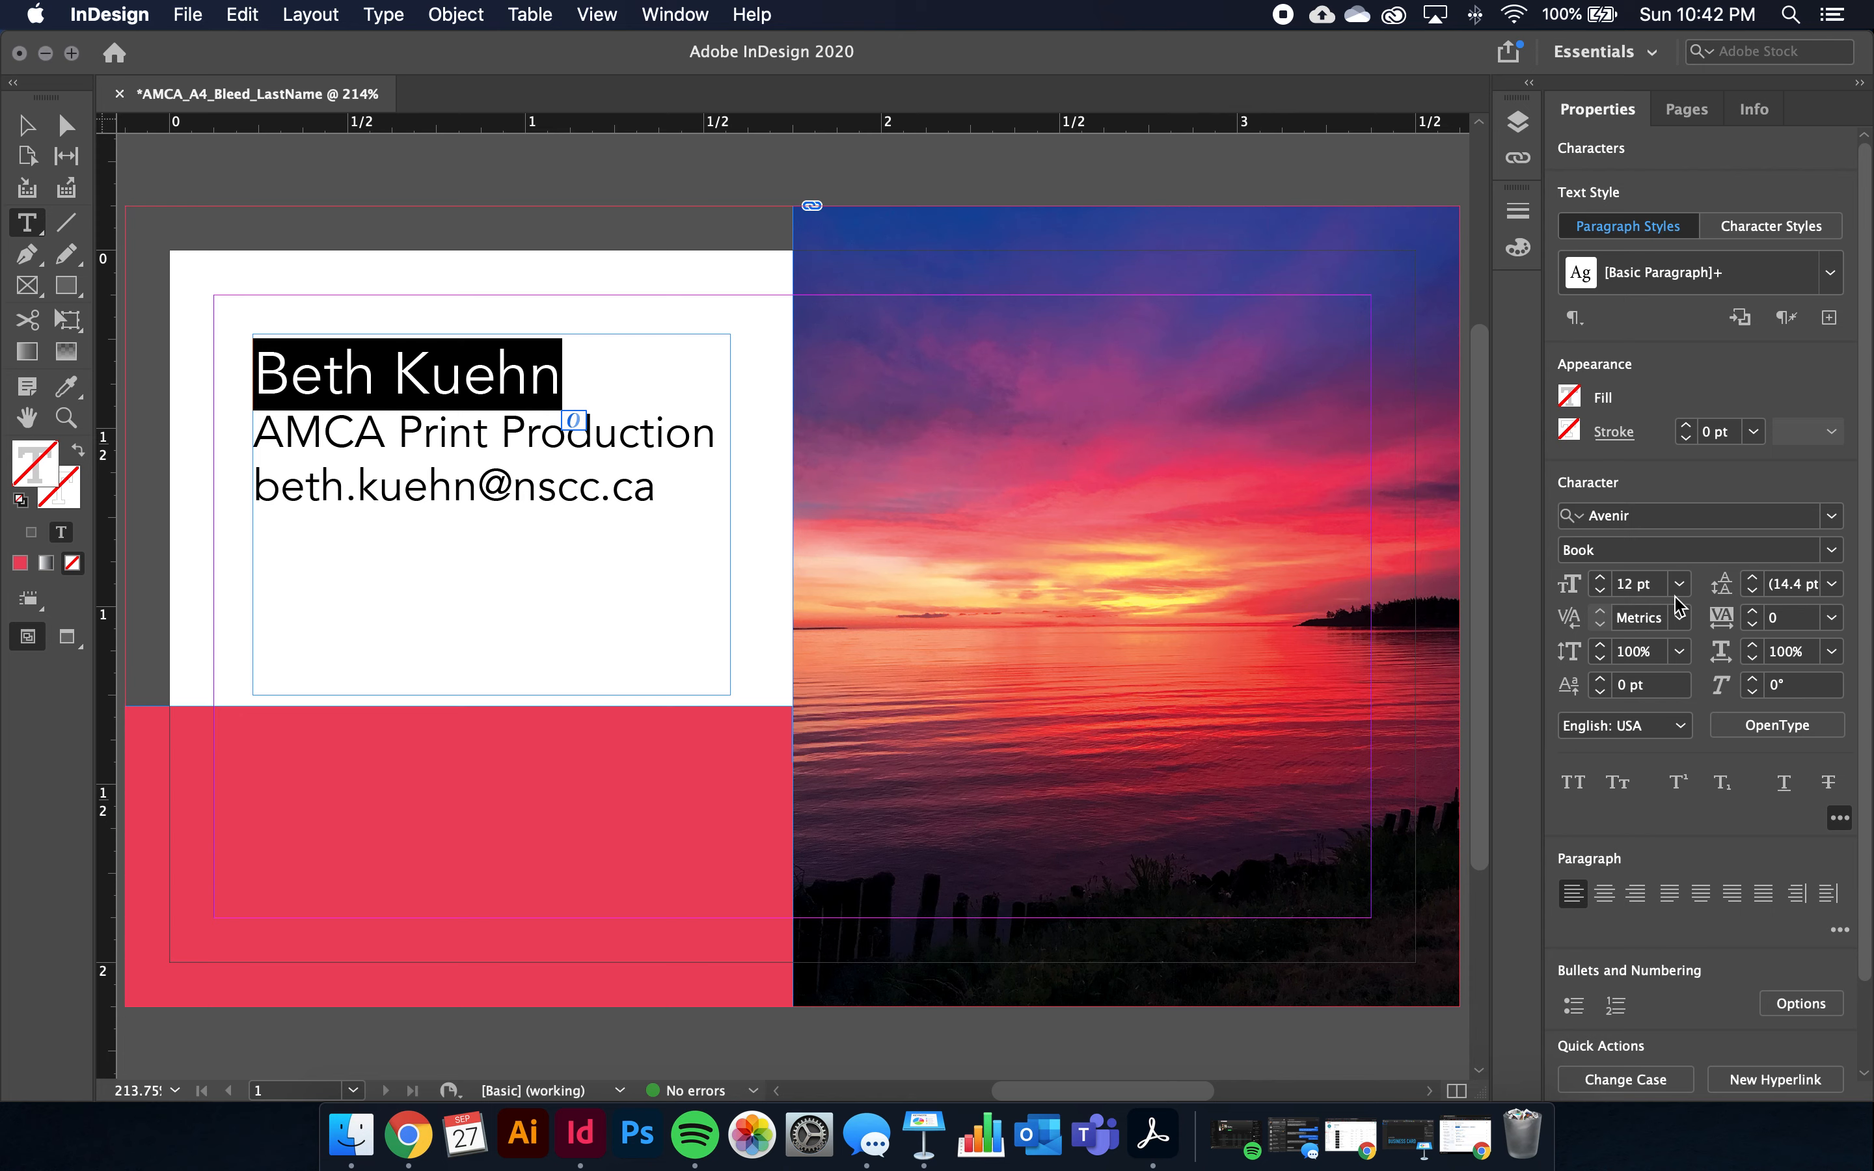
click(1833, 552)
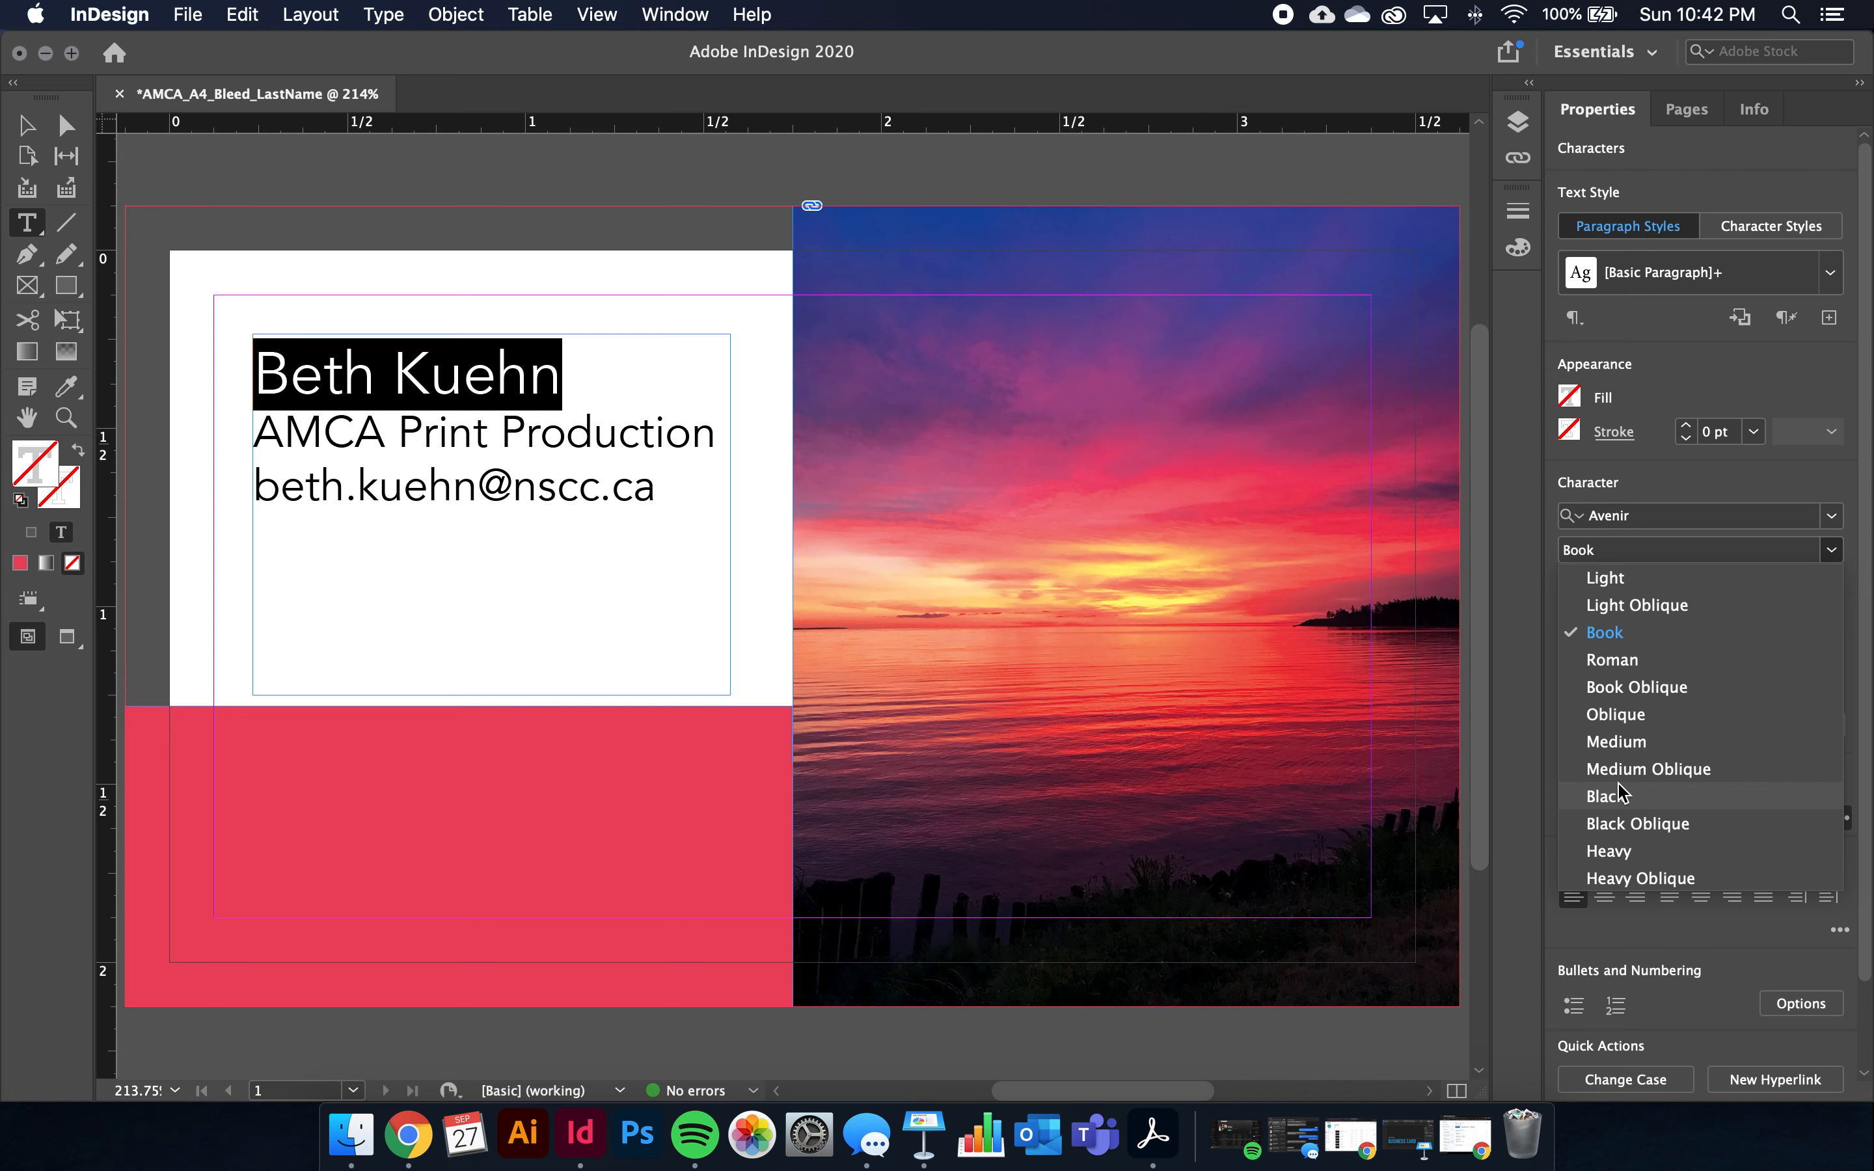
click(1709, 805)
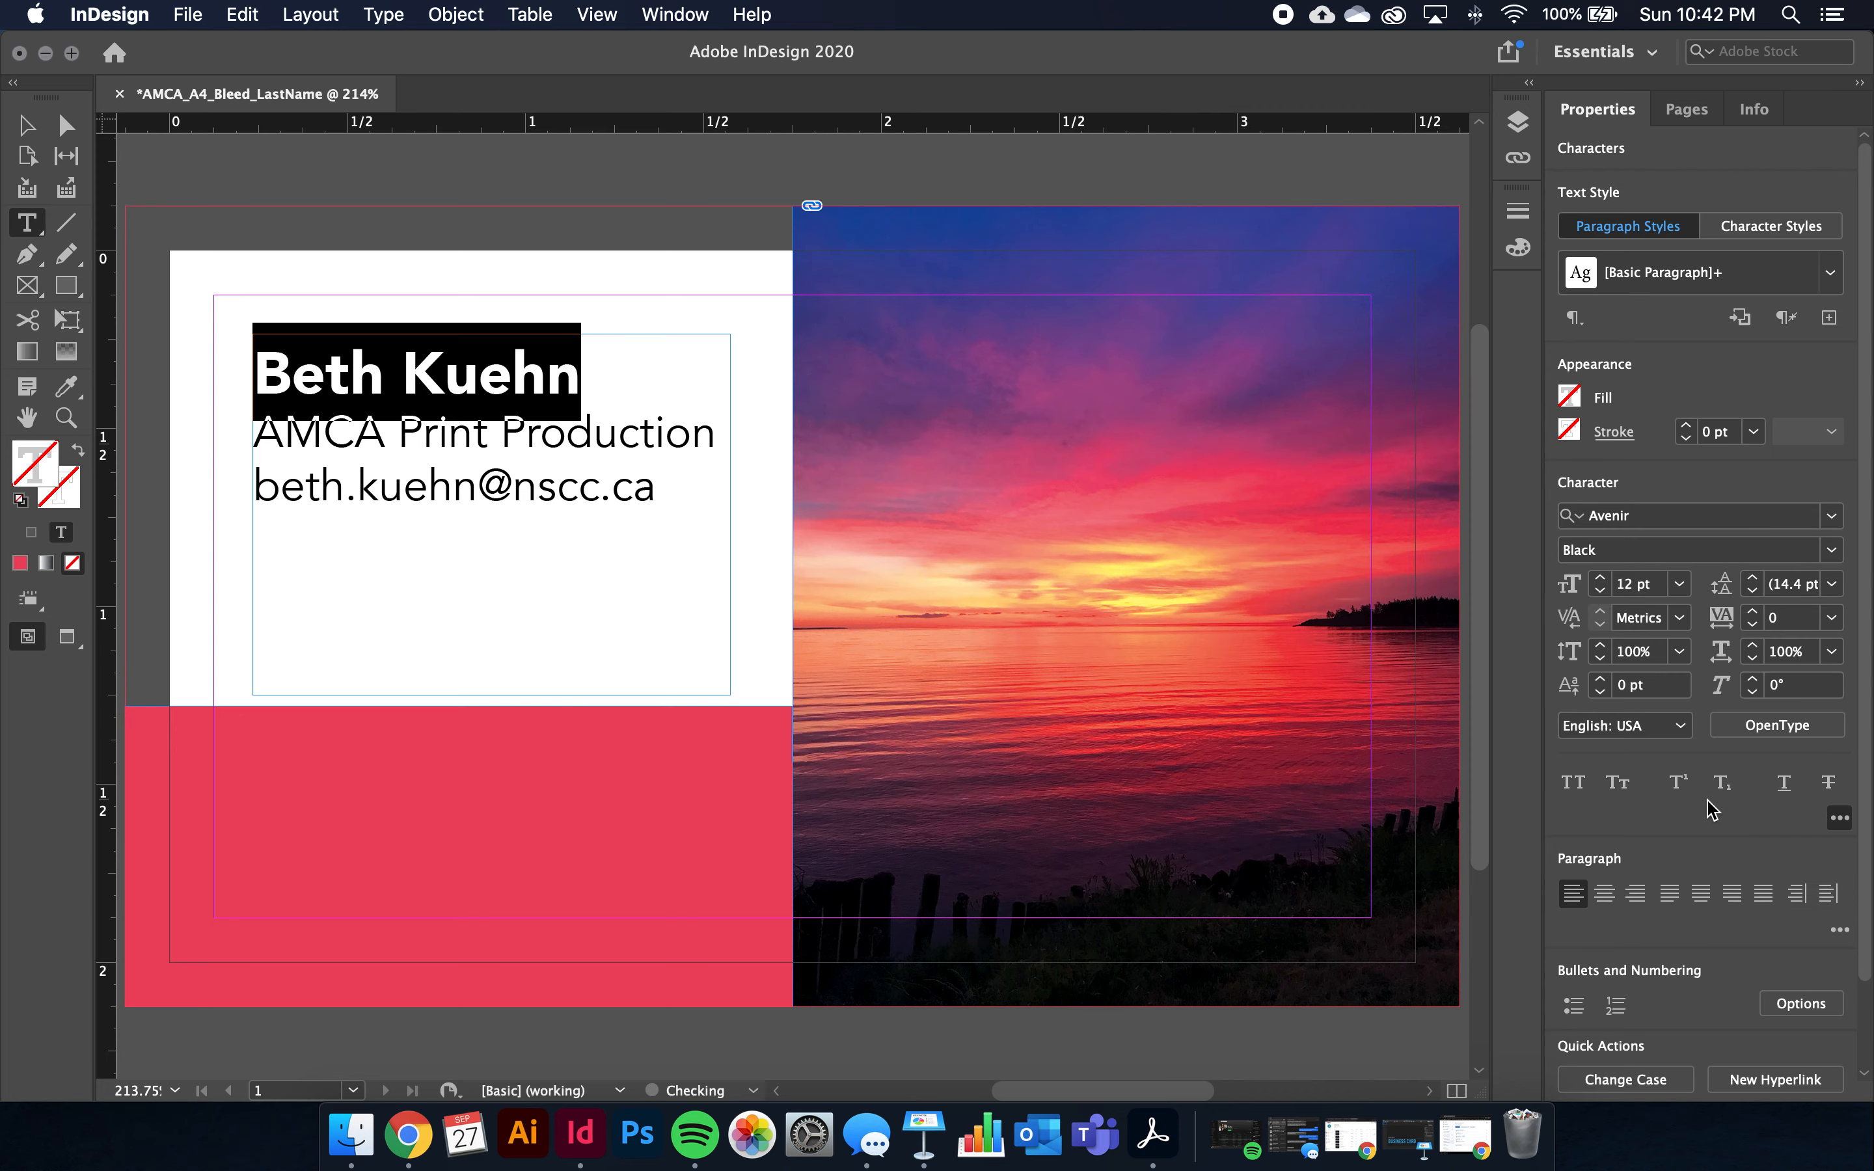
click(595, 475)
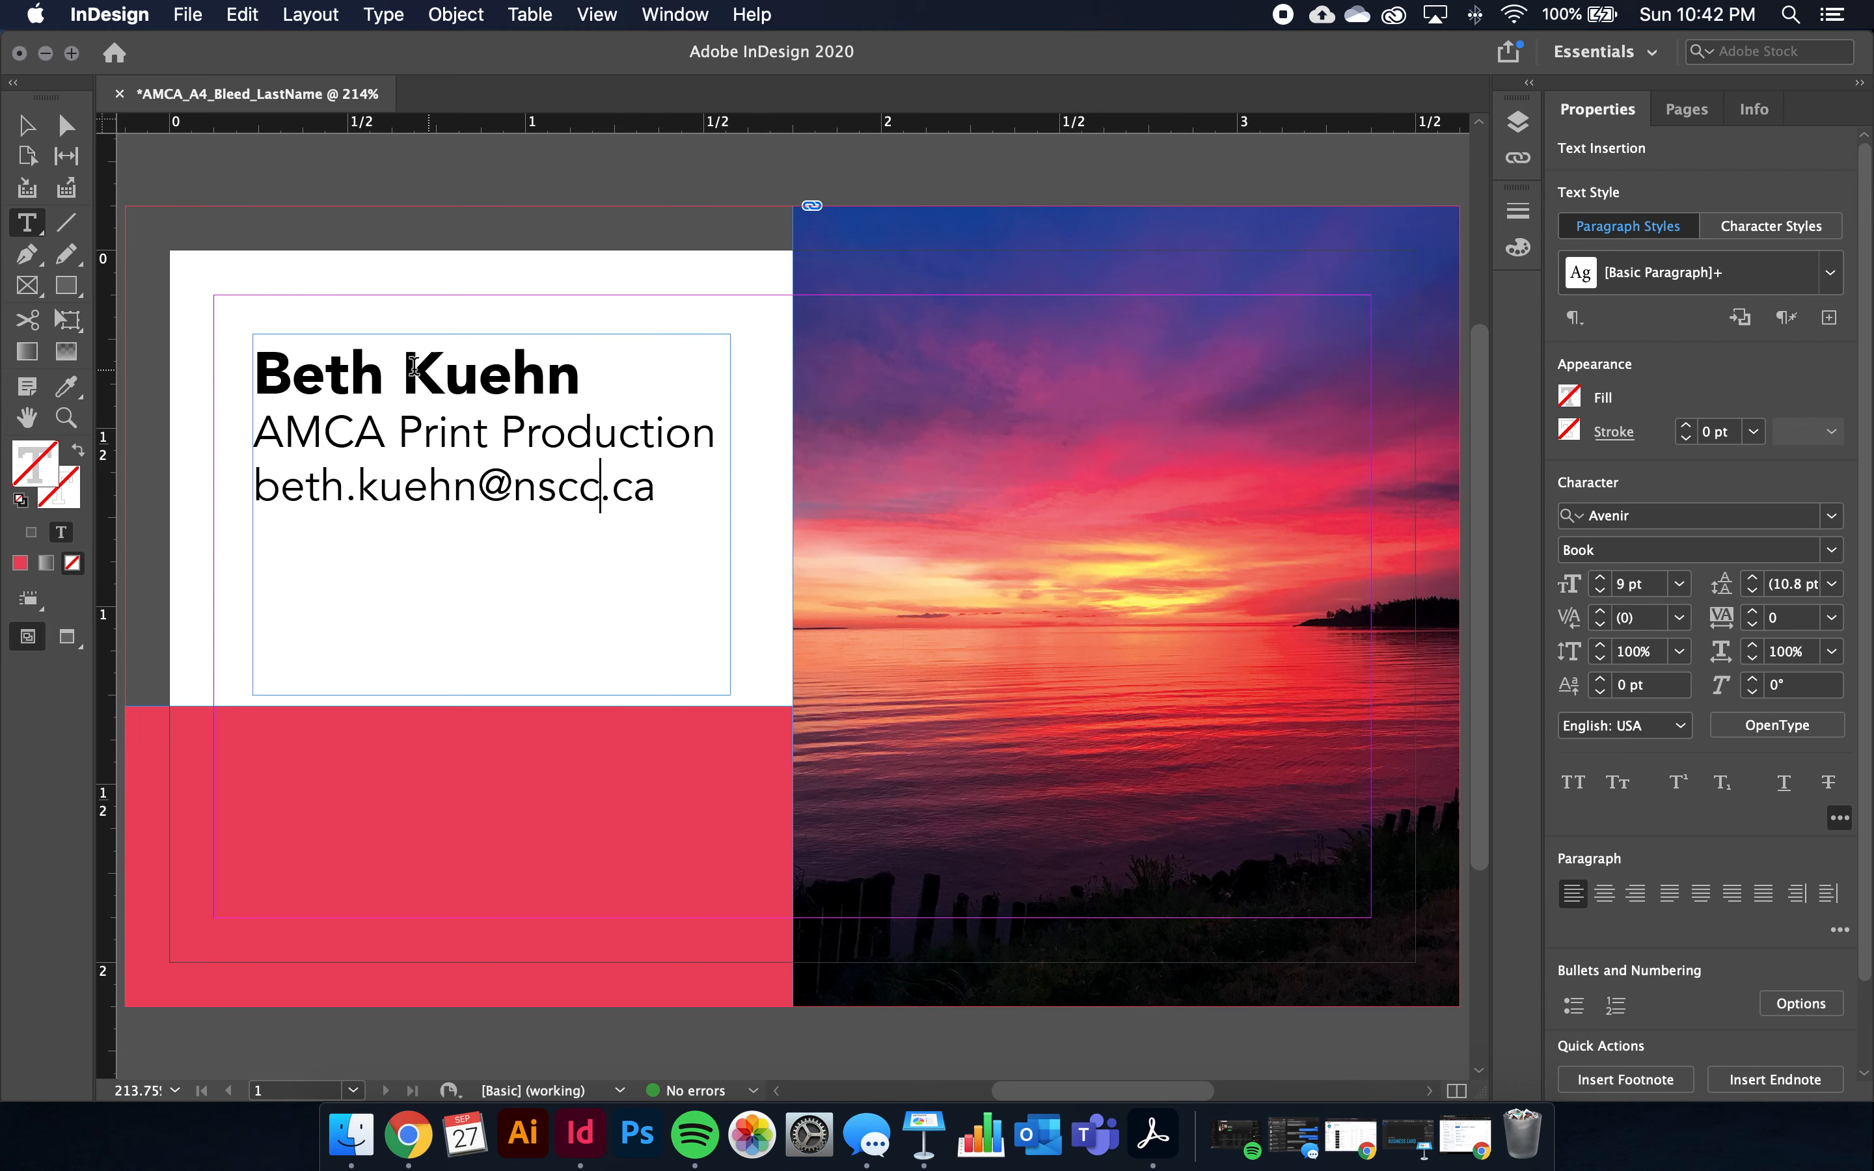
Select all three text lines and apply the sunset sky's deep blue using the Eyedropper
scroll(316, 634, right, 1)
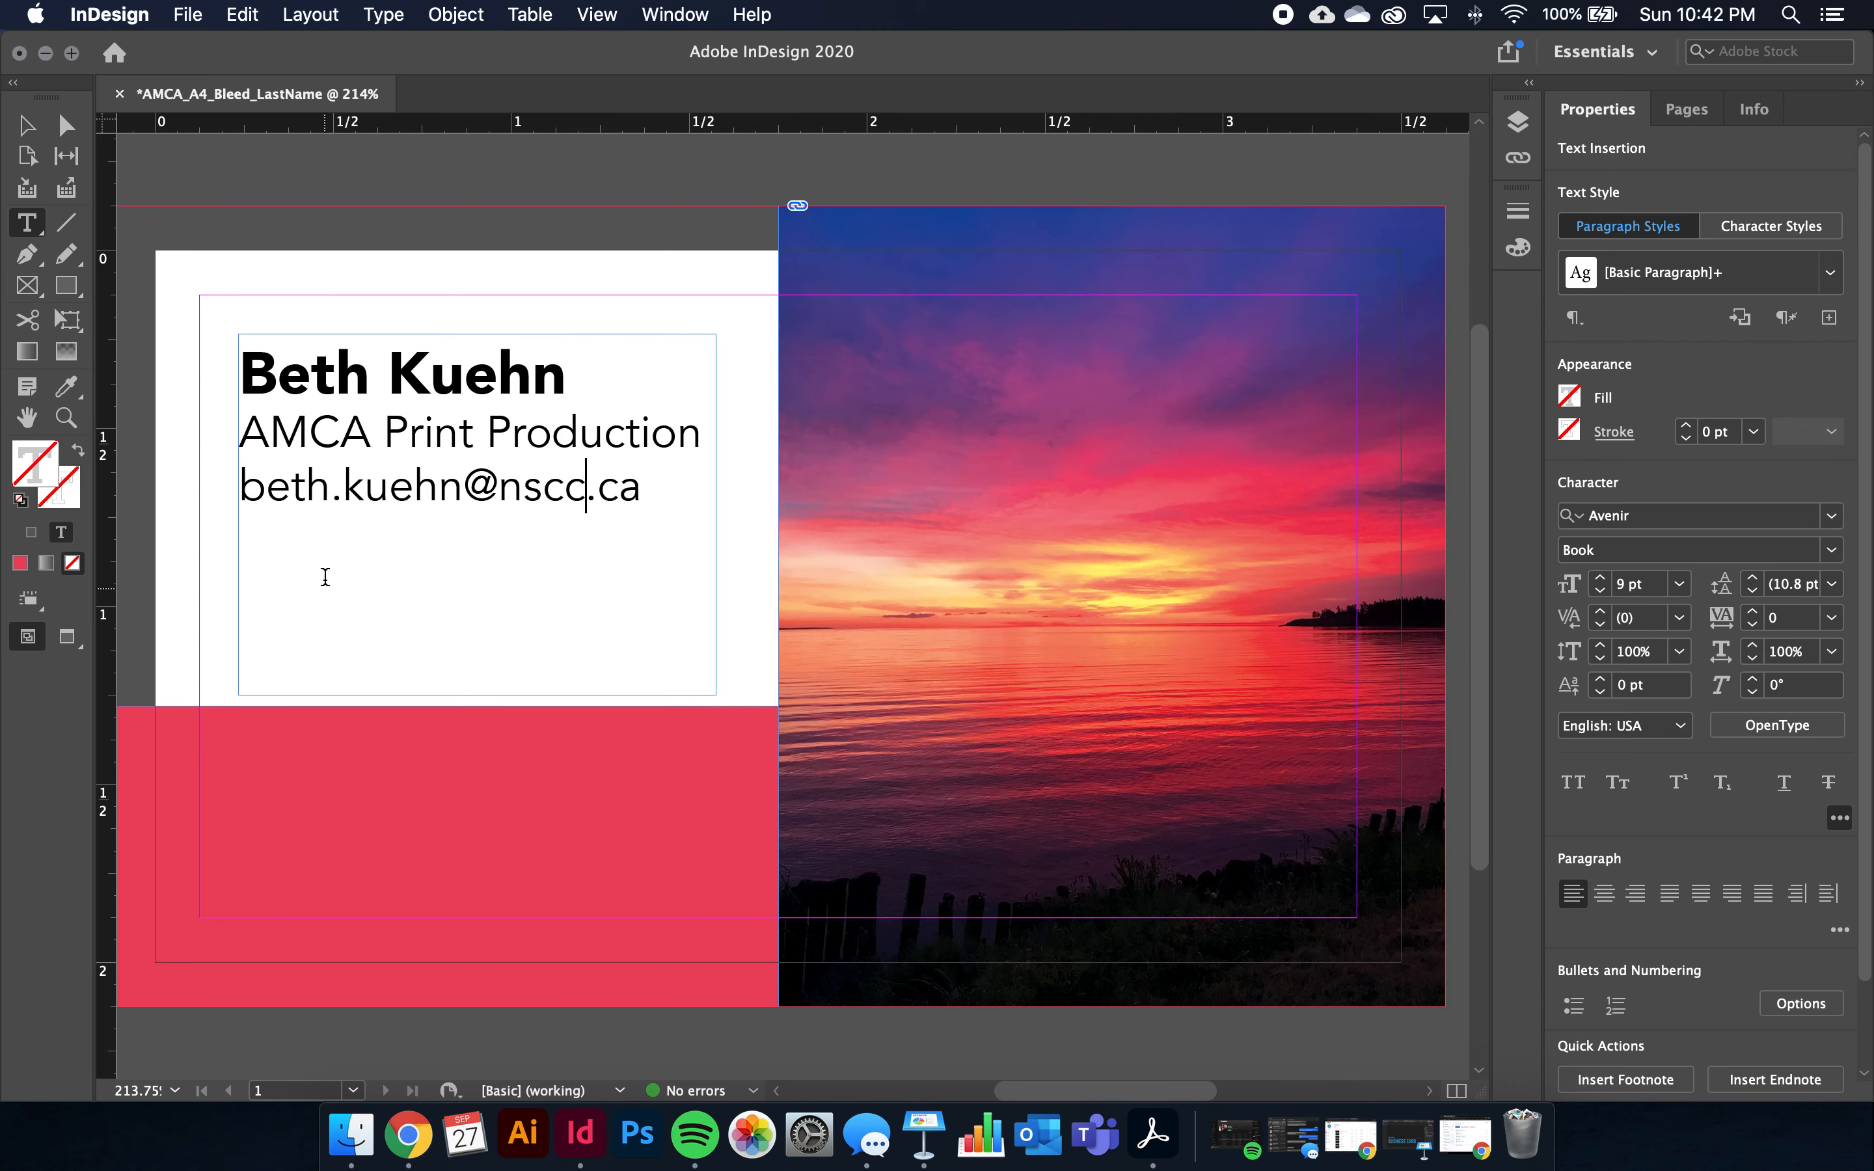
click(325, 484)
drag(653, 492, 213, 379)
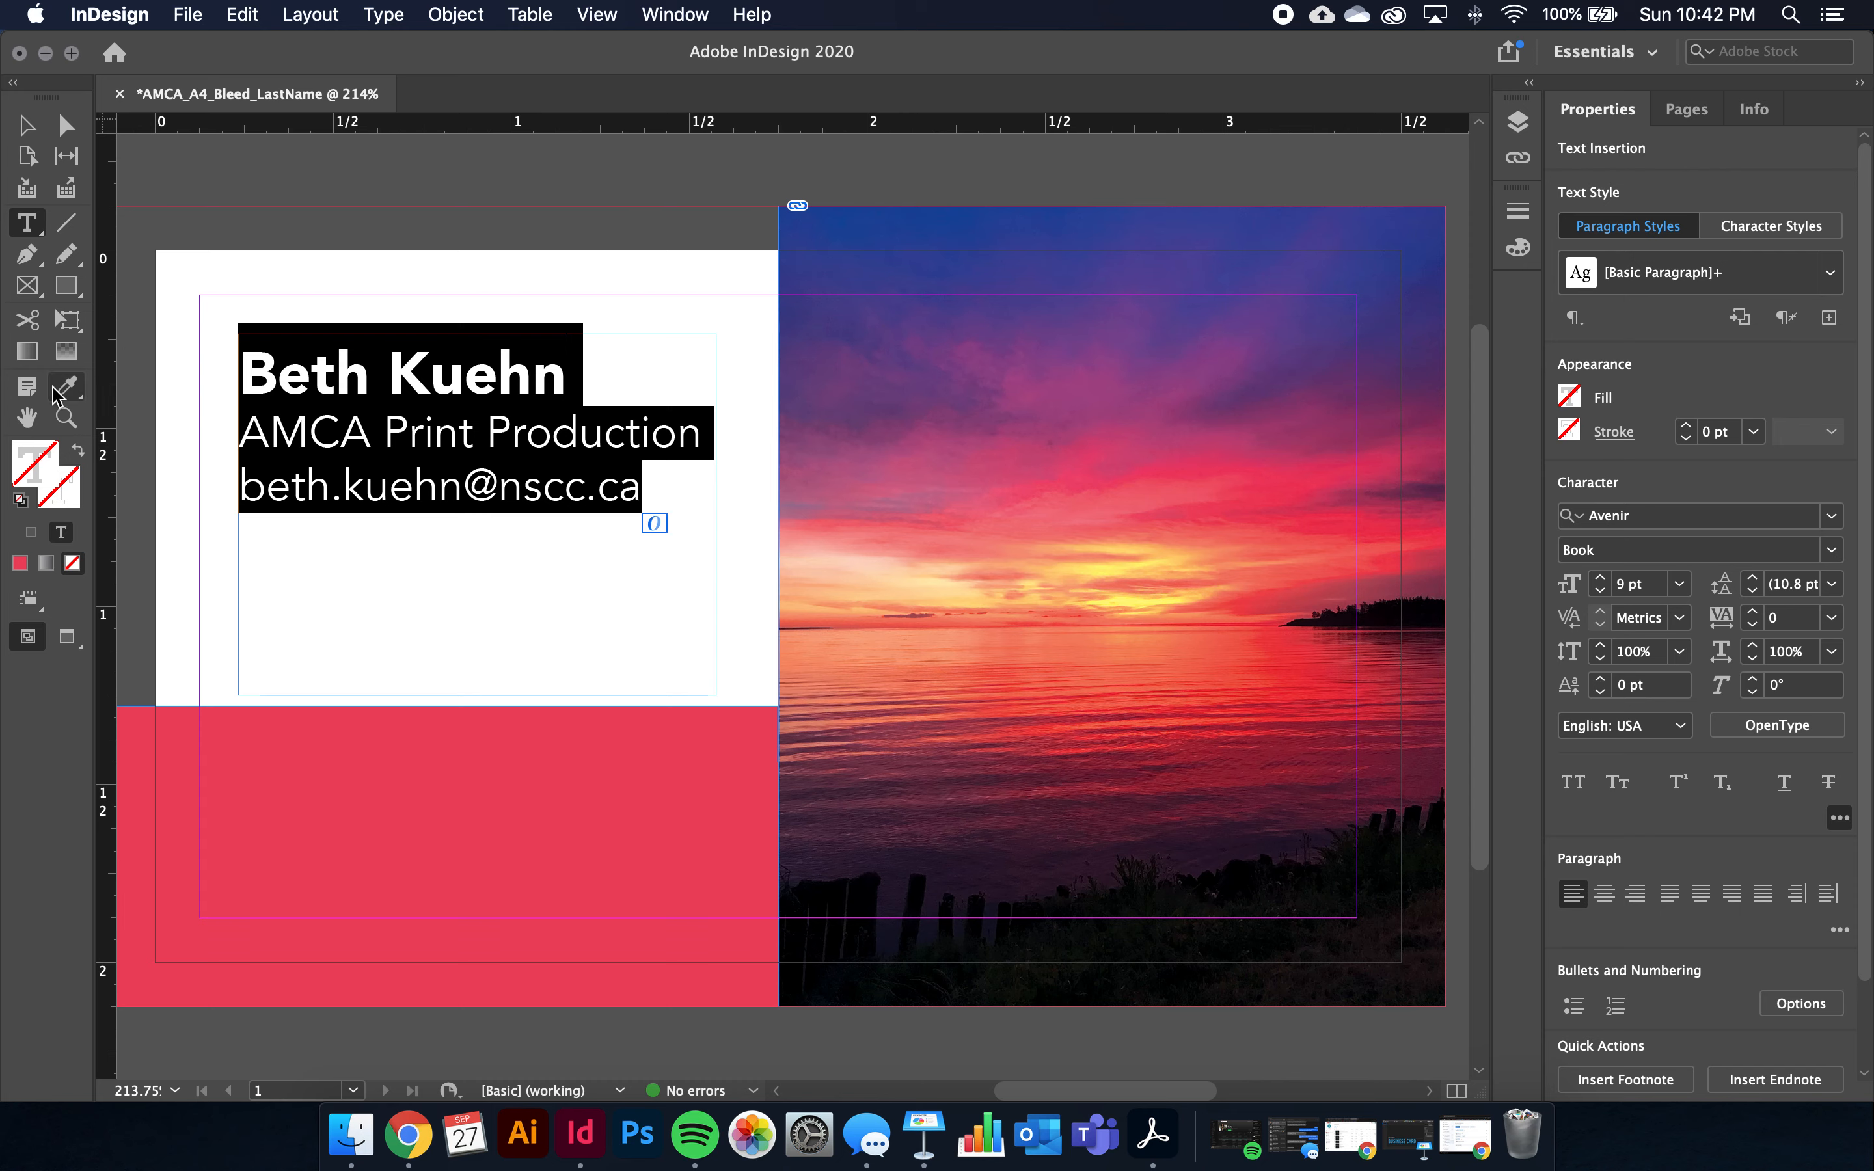
drag(66, 386, 135, 453)
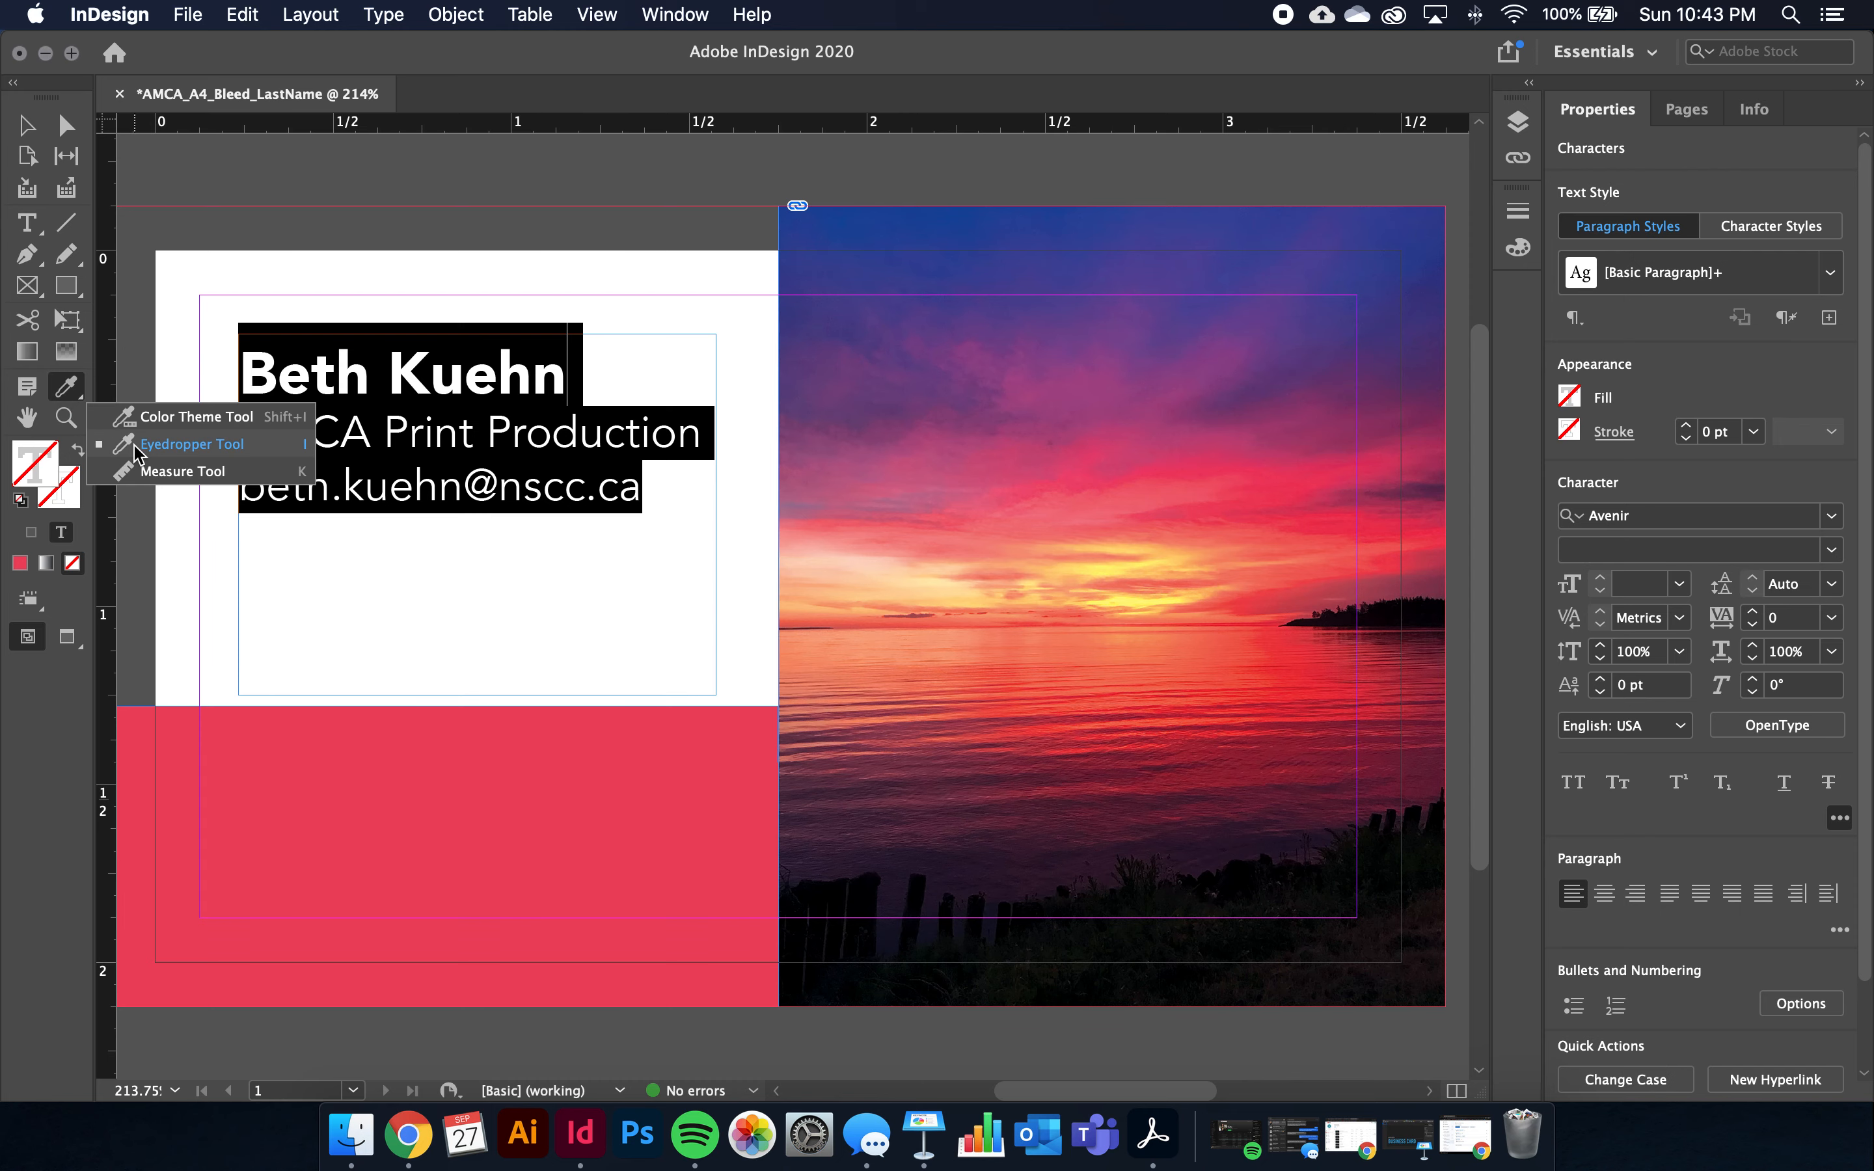
click(136, 446)
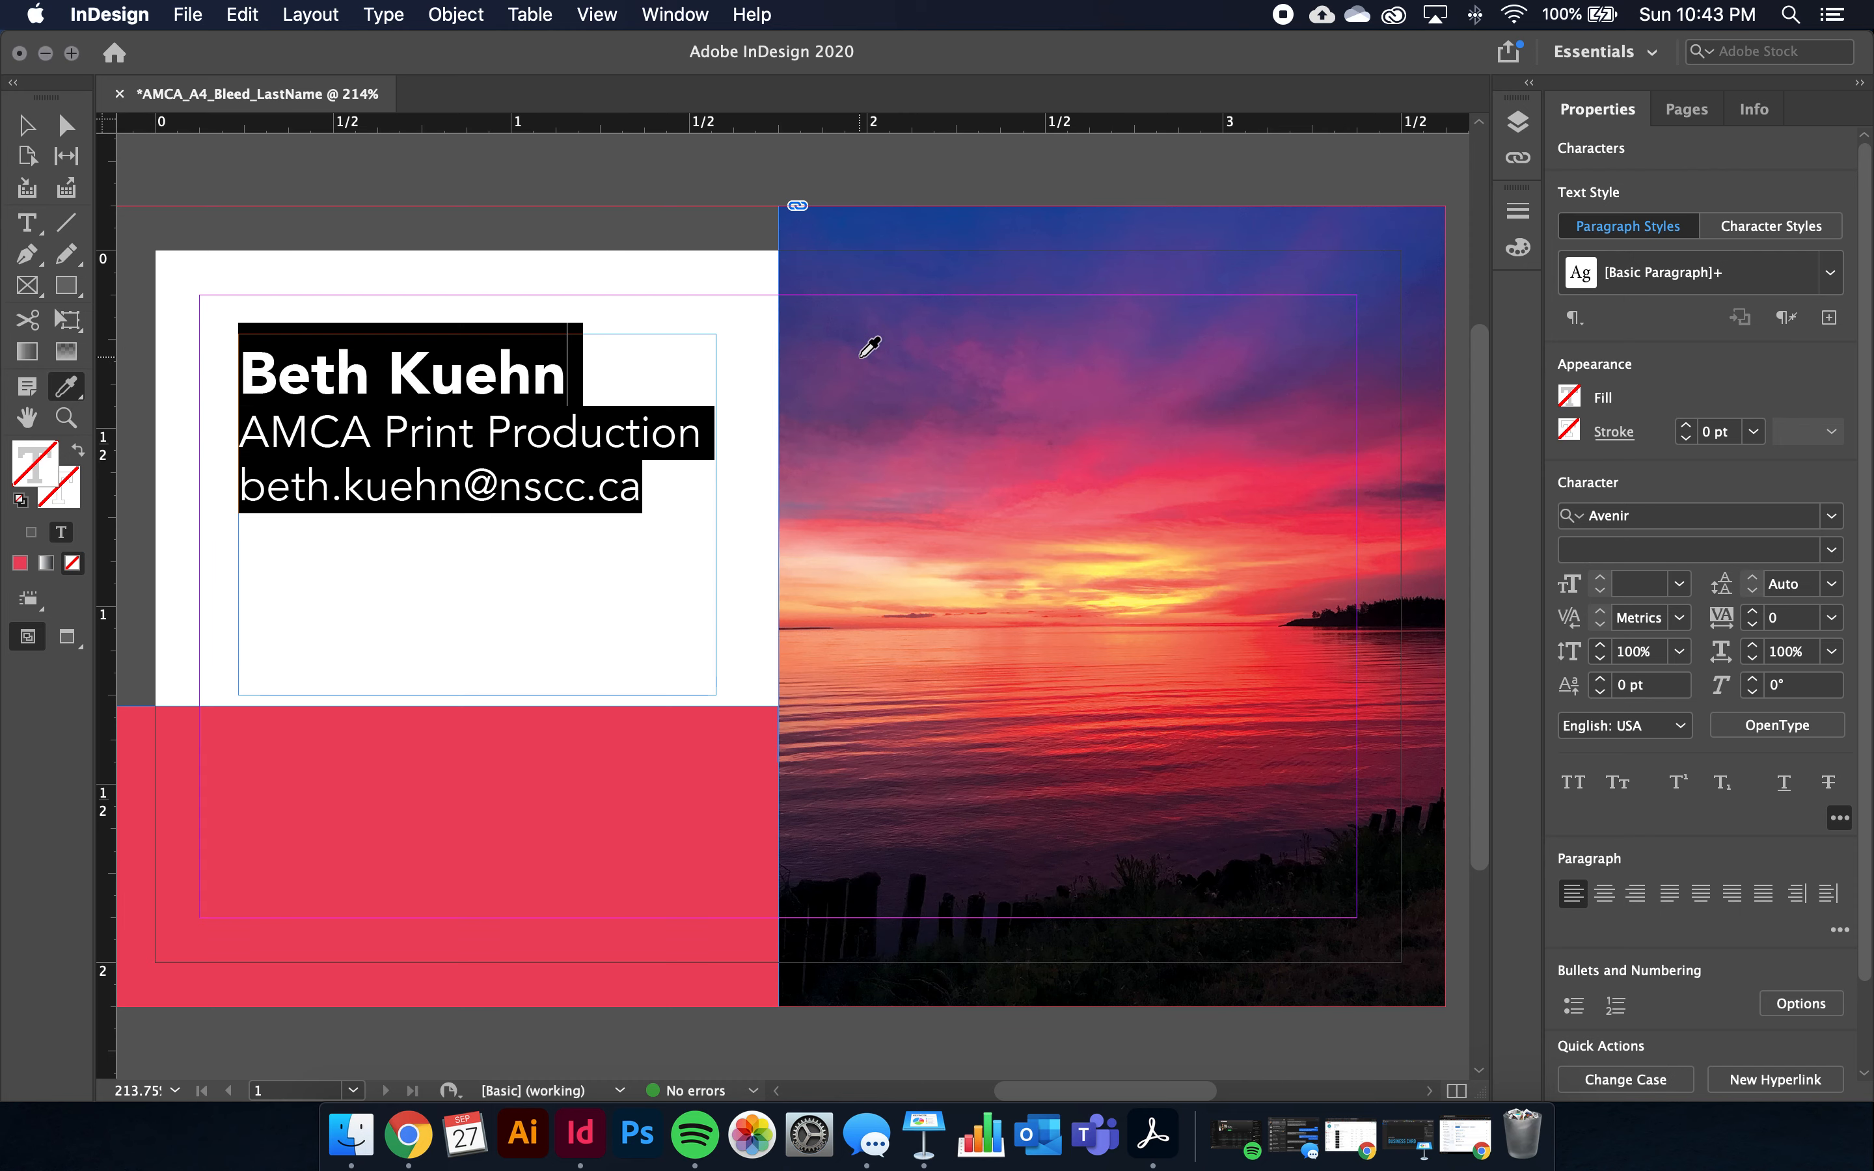
scroll(881, 288, up, 1)
scroll(930, 253, up, 1)
click(913, 253)
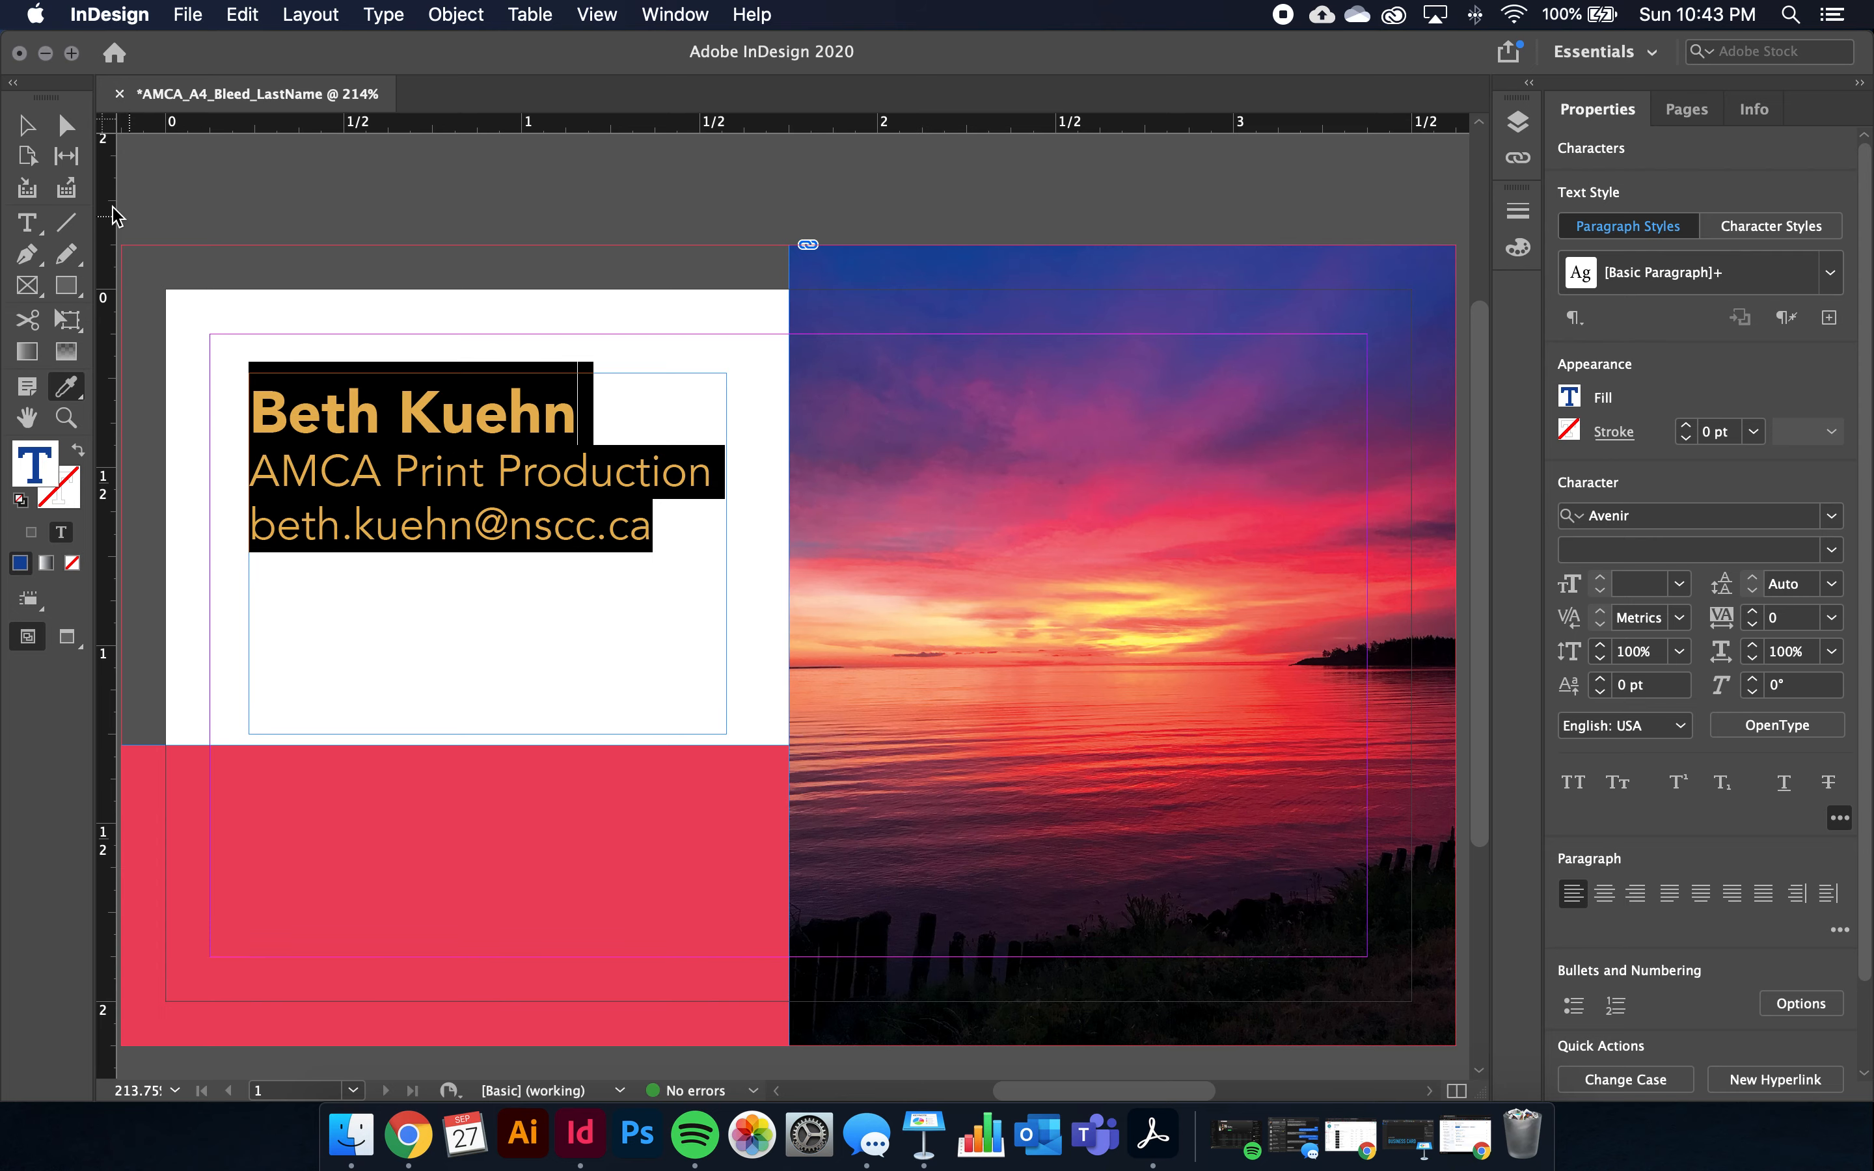
click(32, 129)
Check the new blue text by selecting, editing and deselecting the contact text frame
click(309, 202)
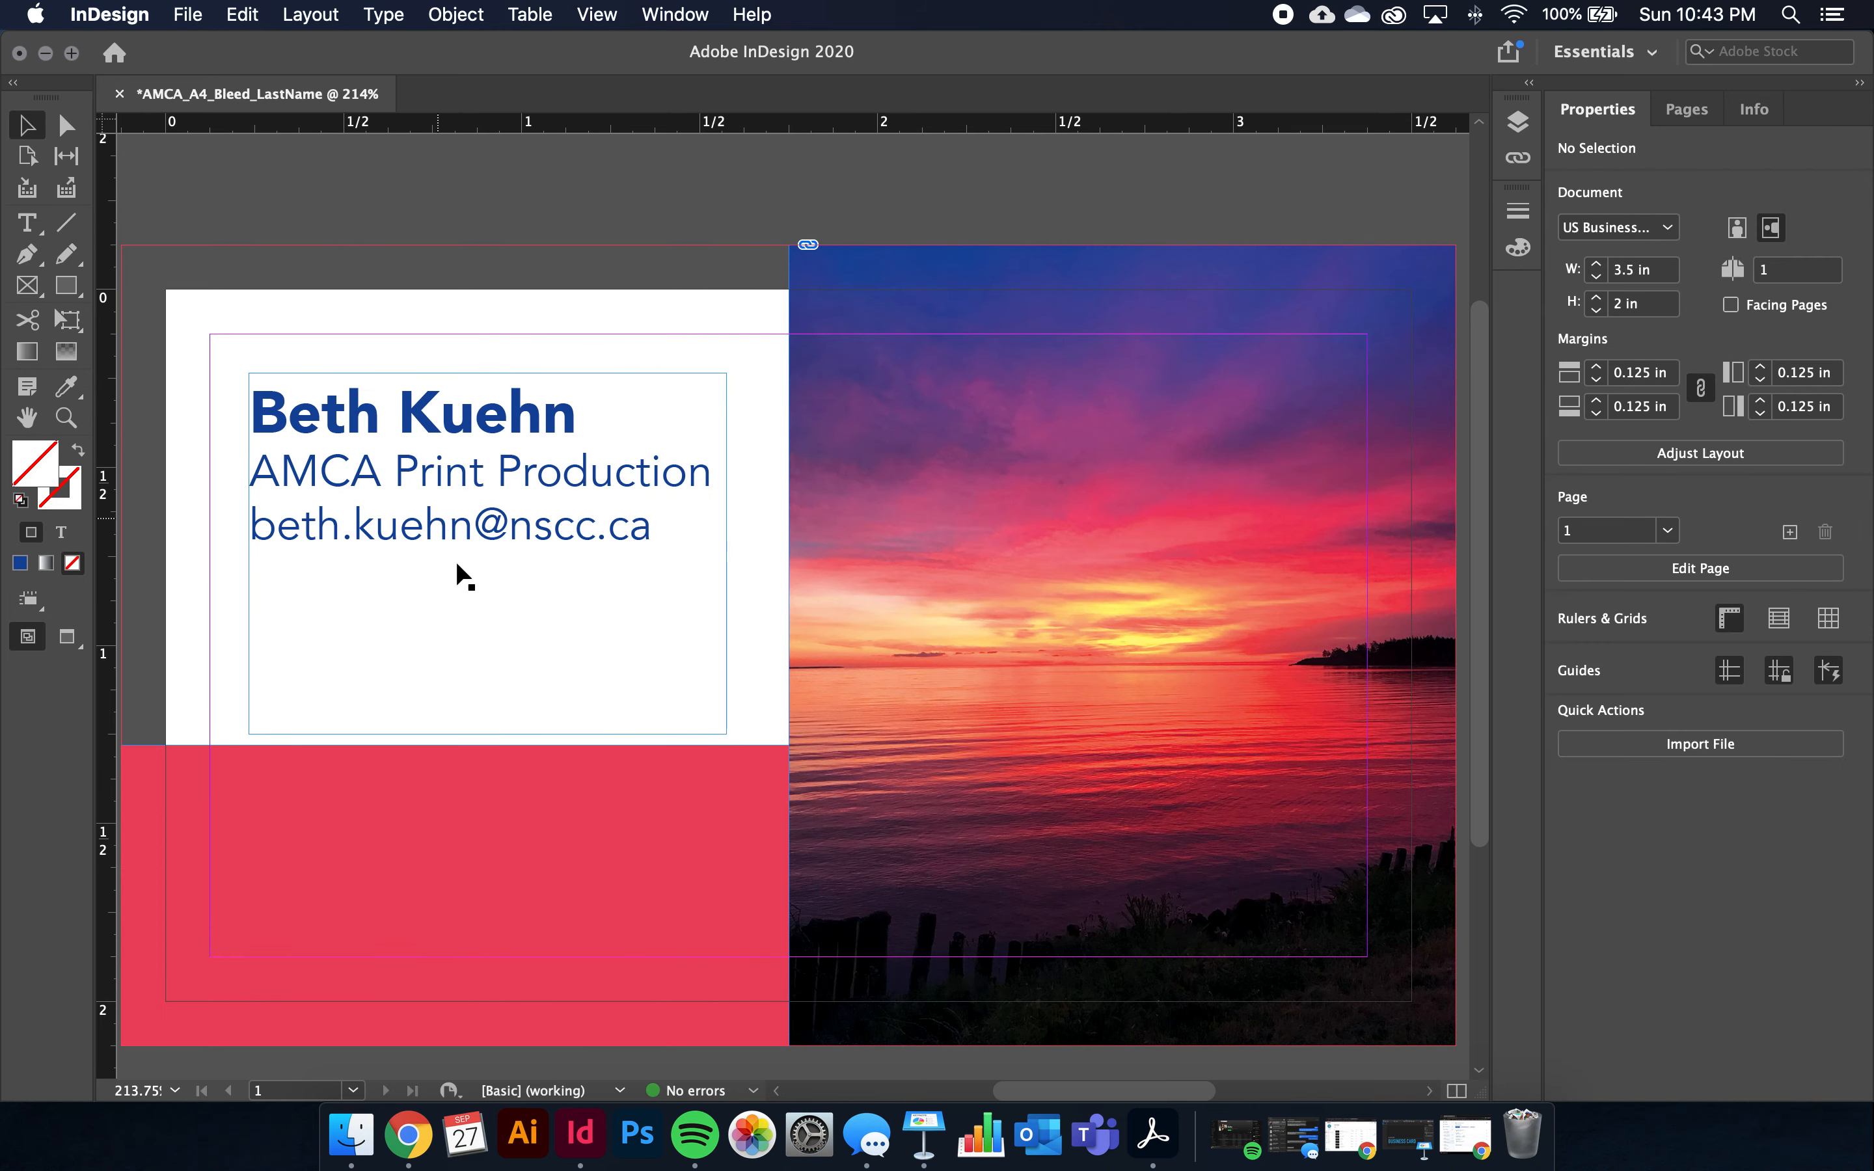
click(500, 662)
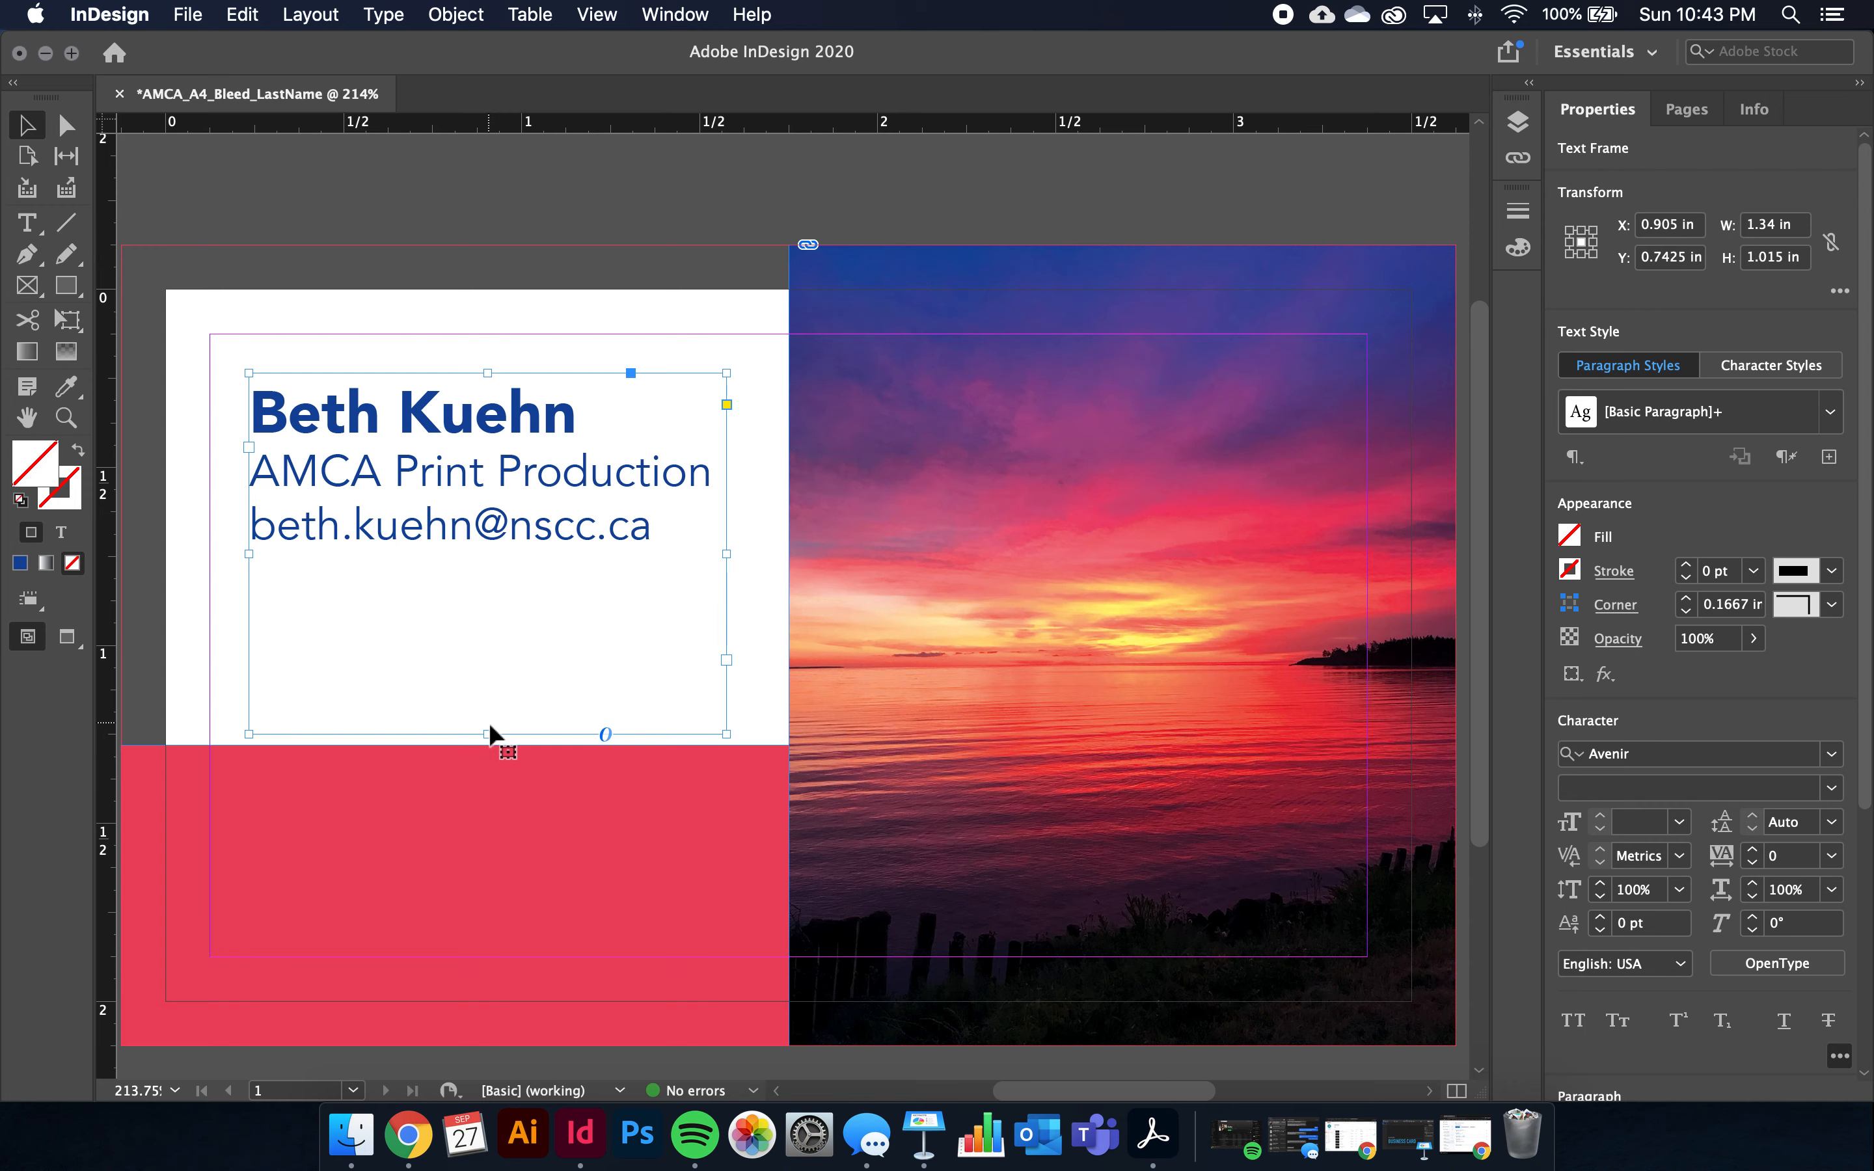
click(218, 440)
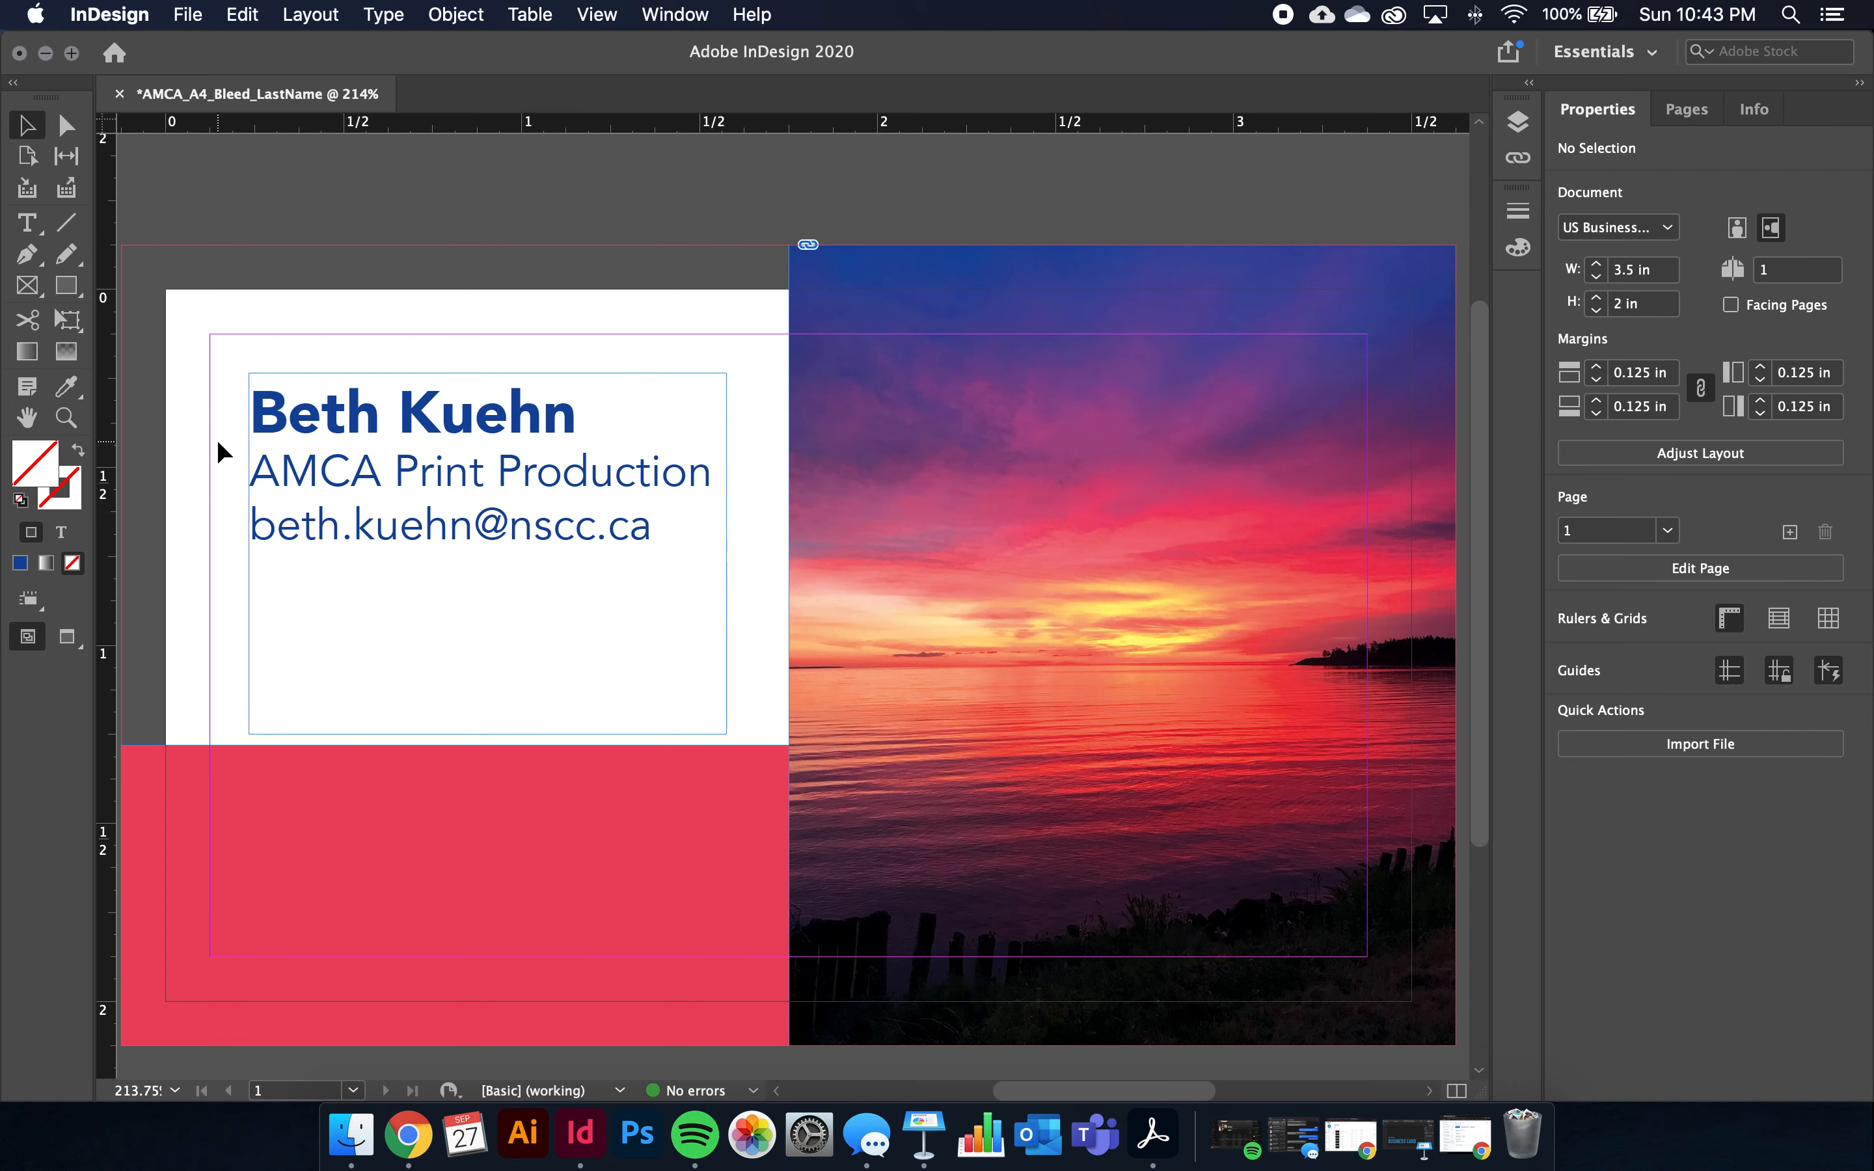
scroll(216, 439, down, 1)
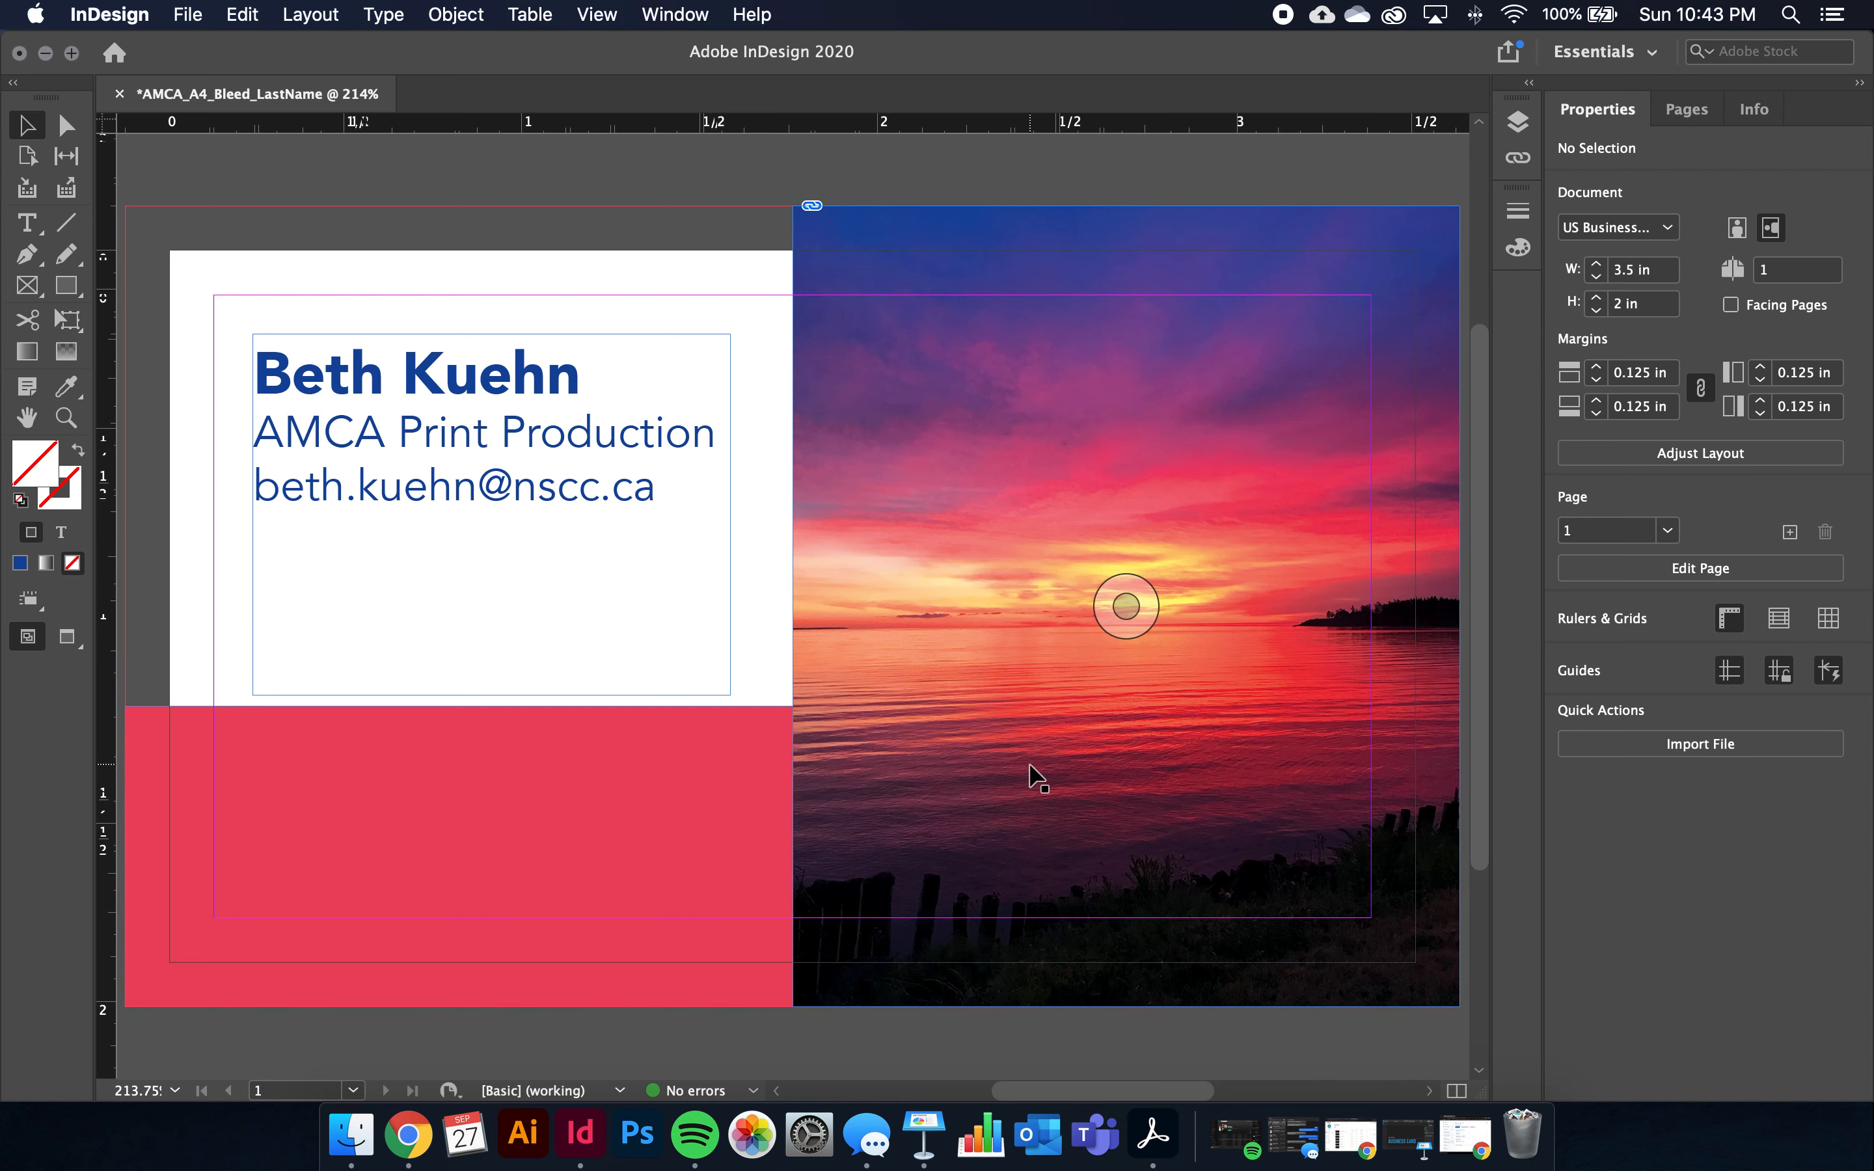
scroll(682, 615, up, 1)
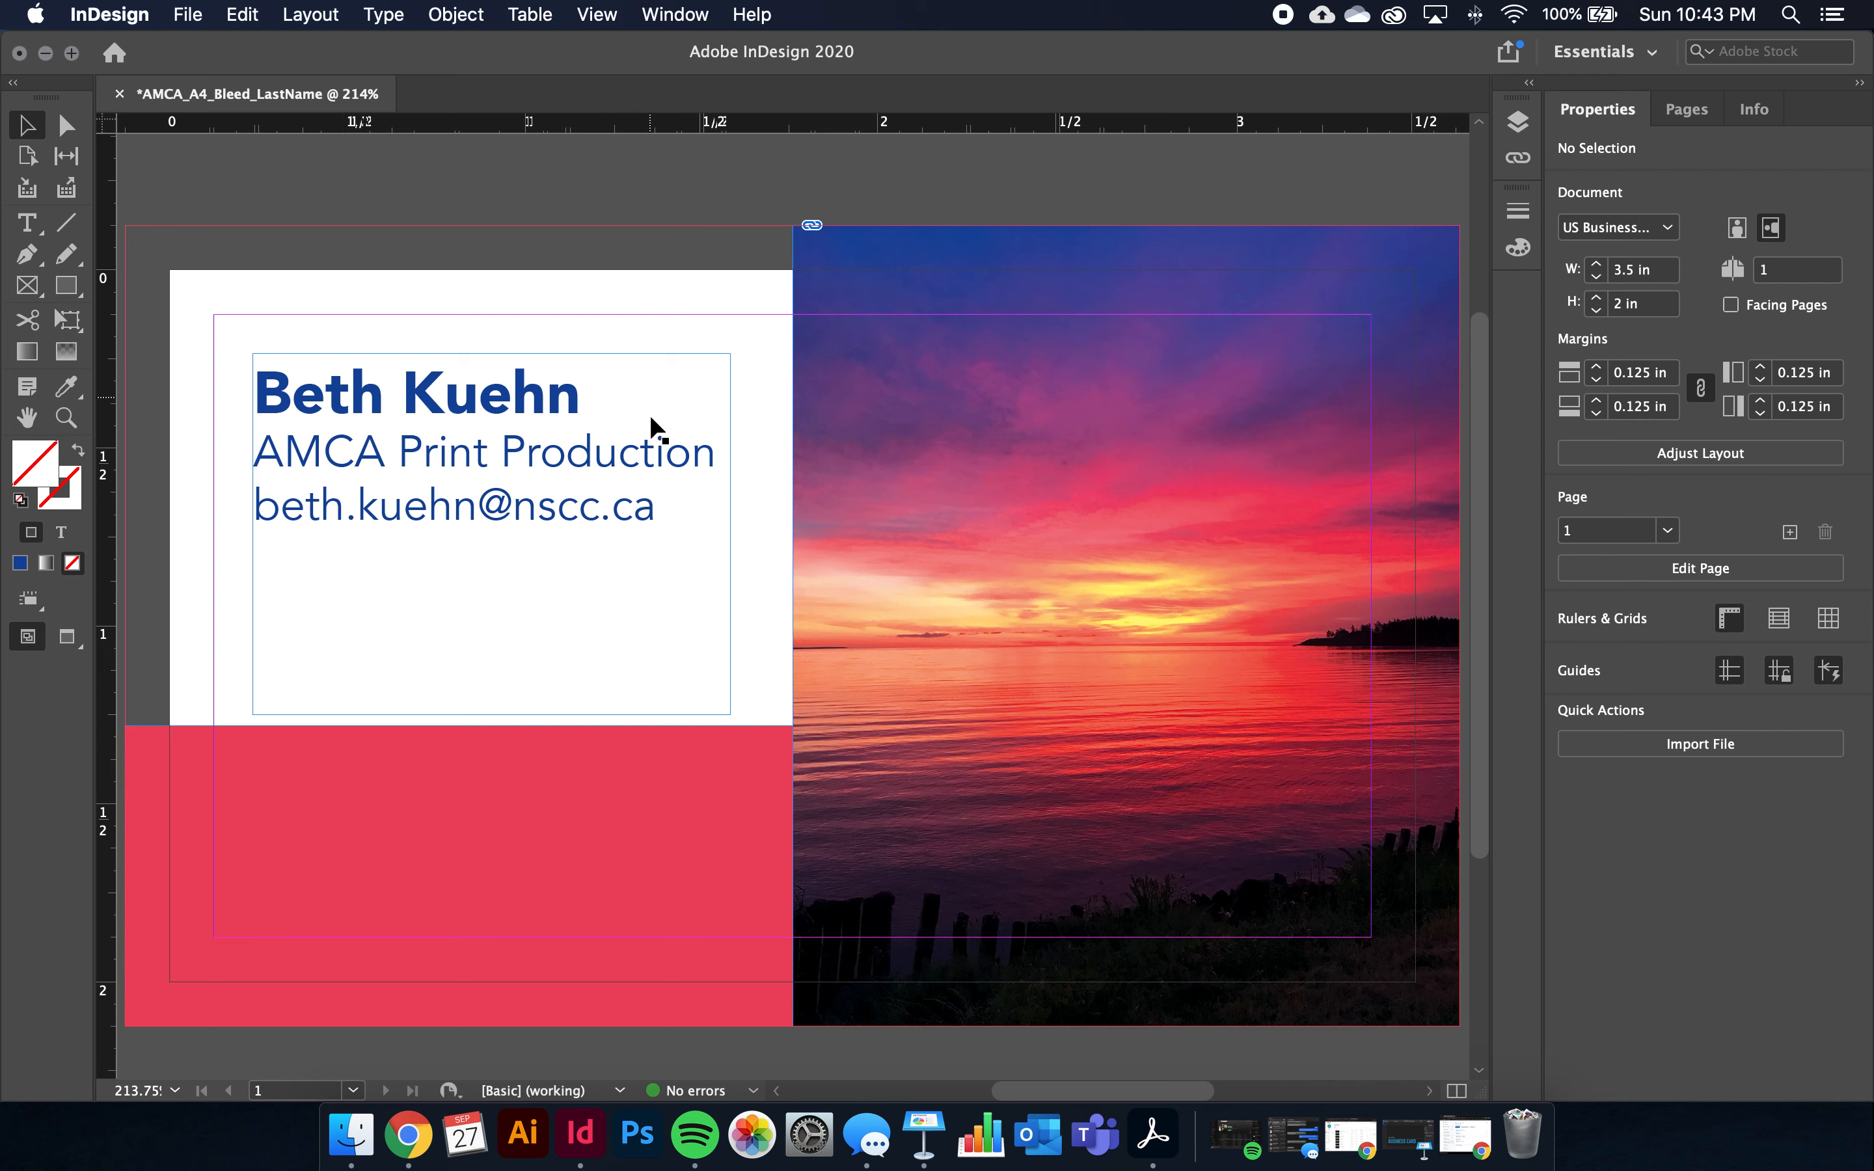
click(671, 511)
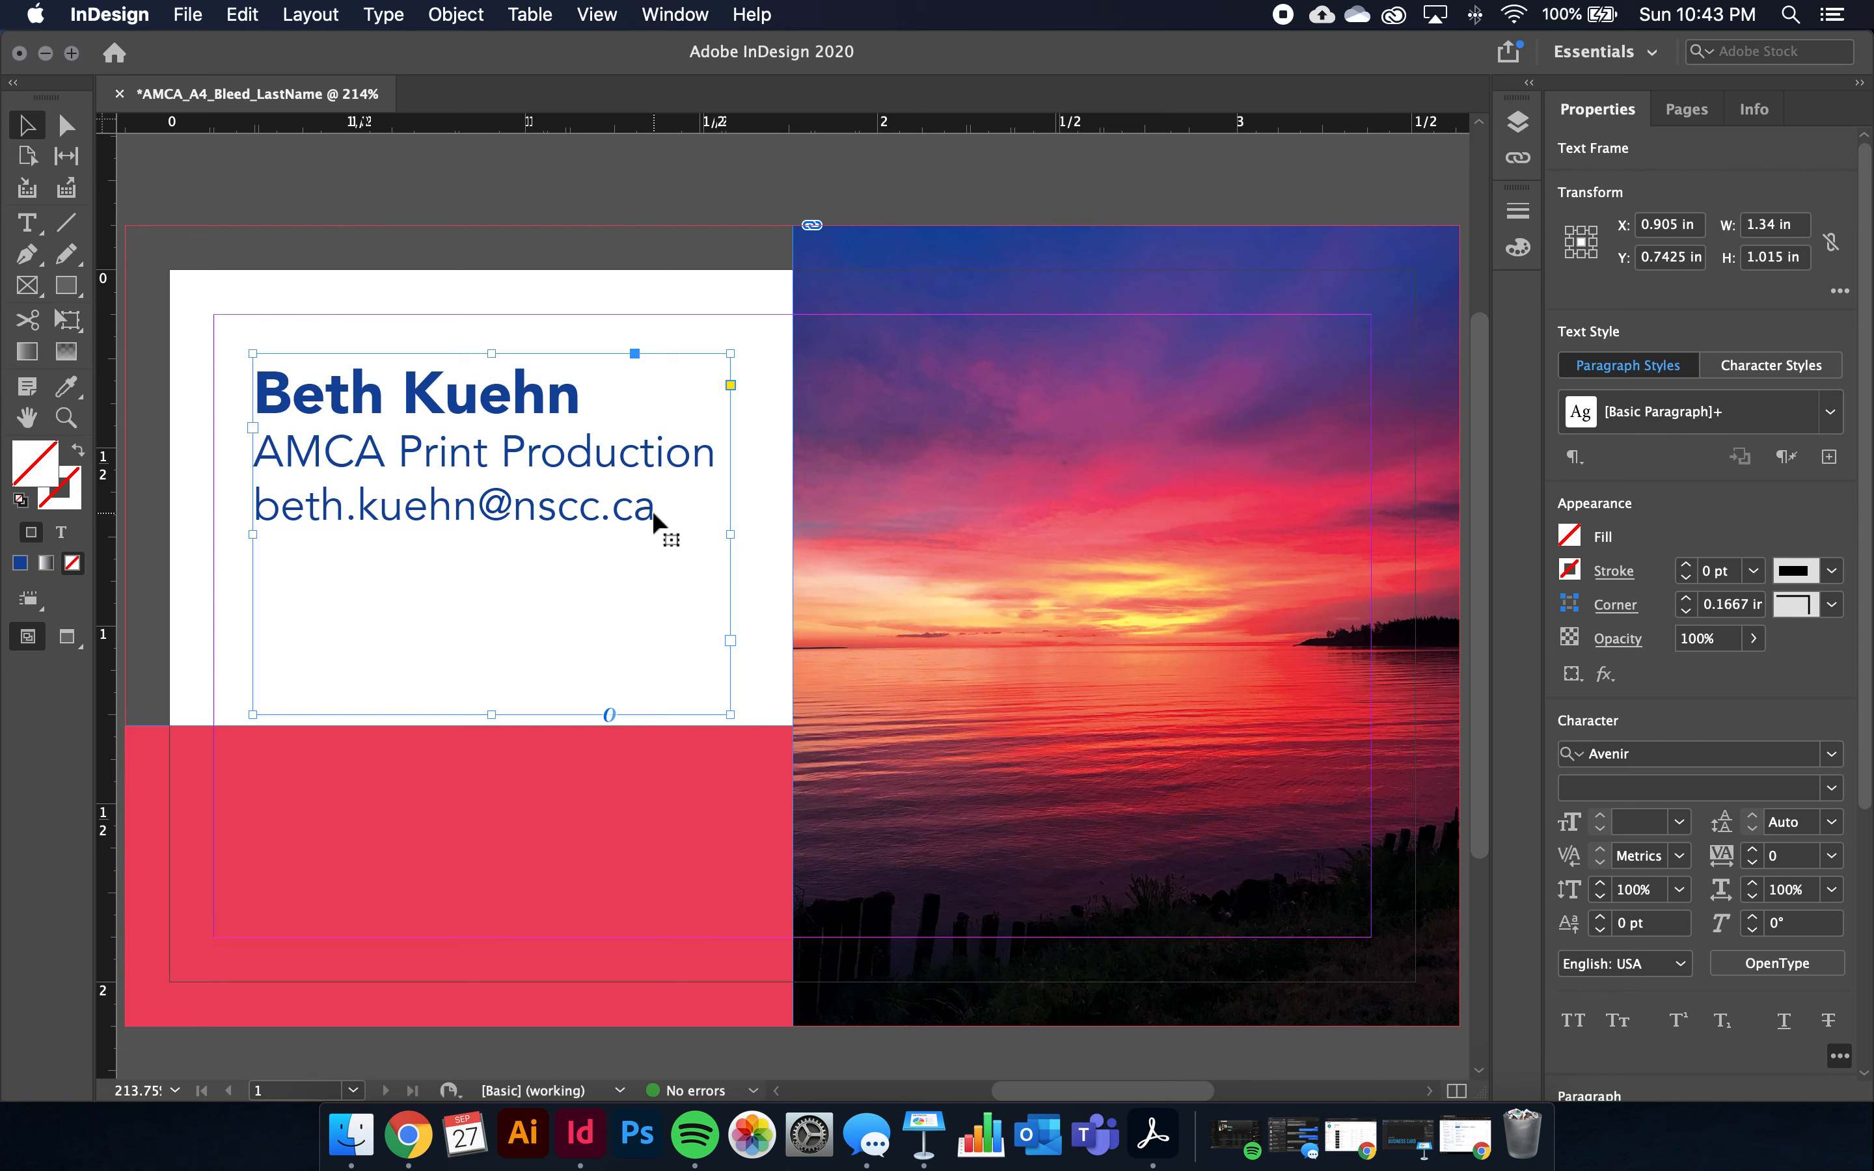
double_click(655, 517)
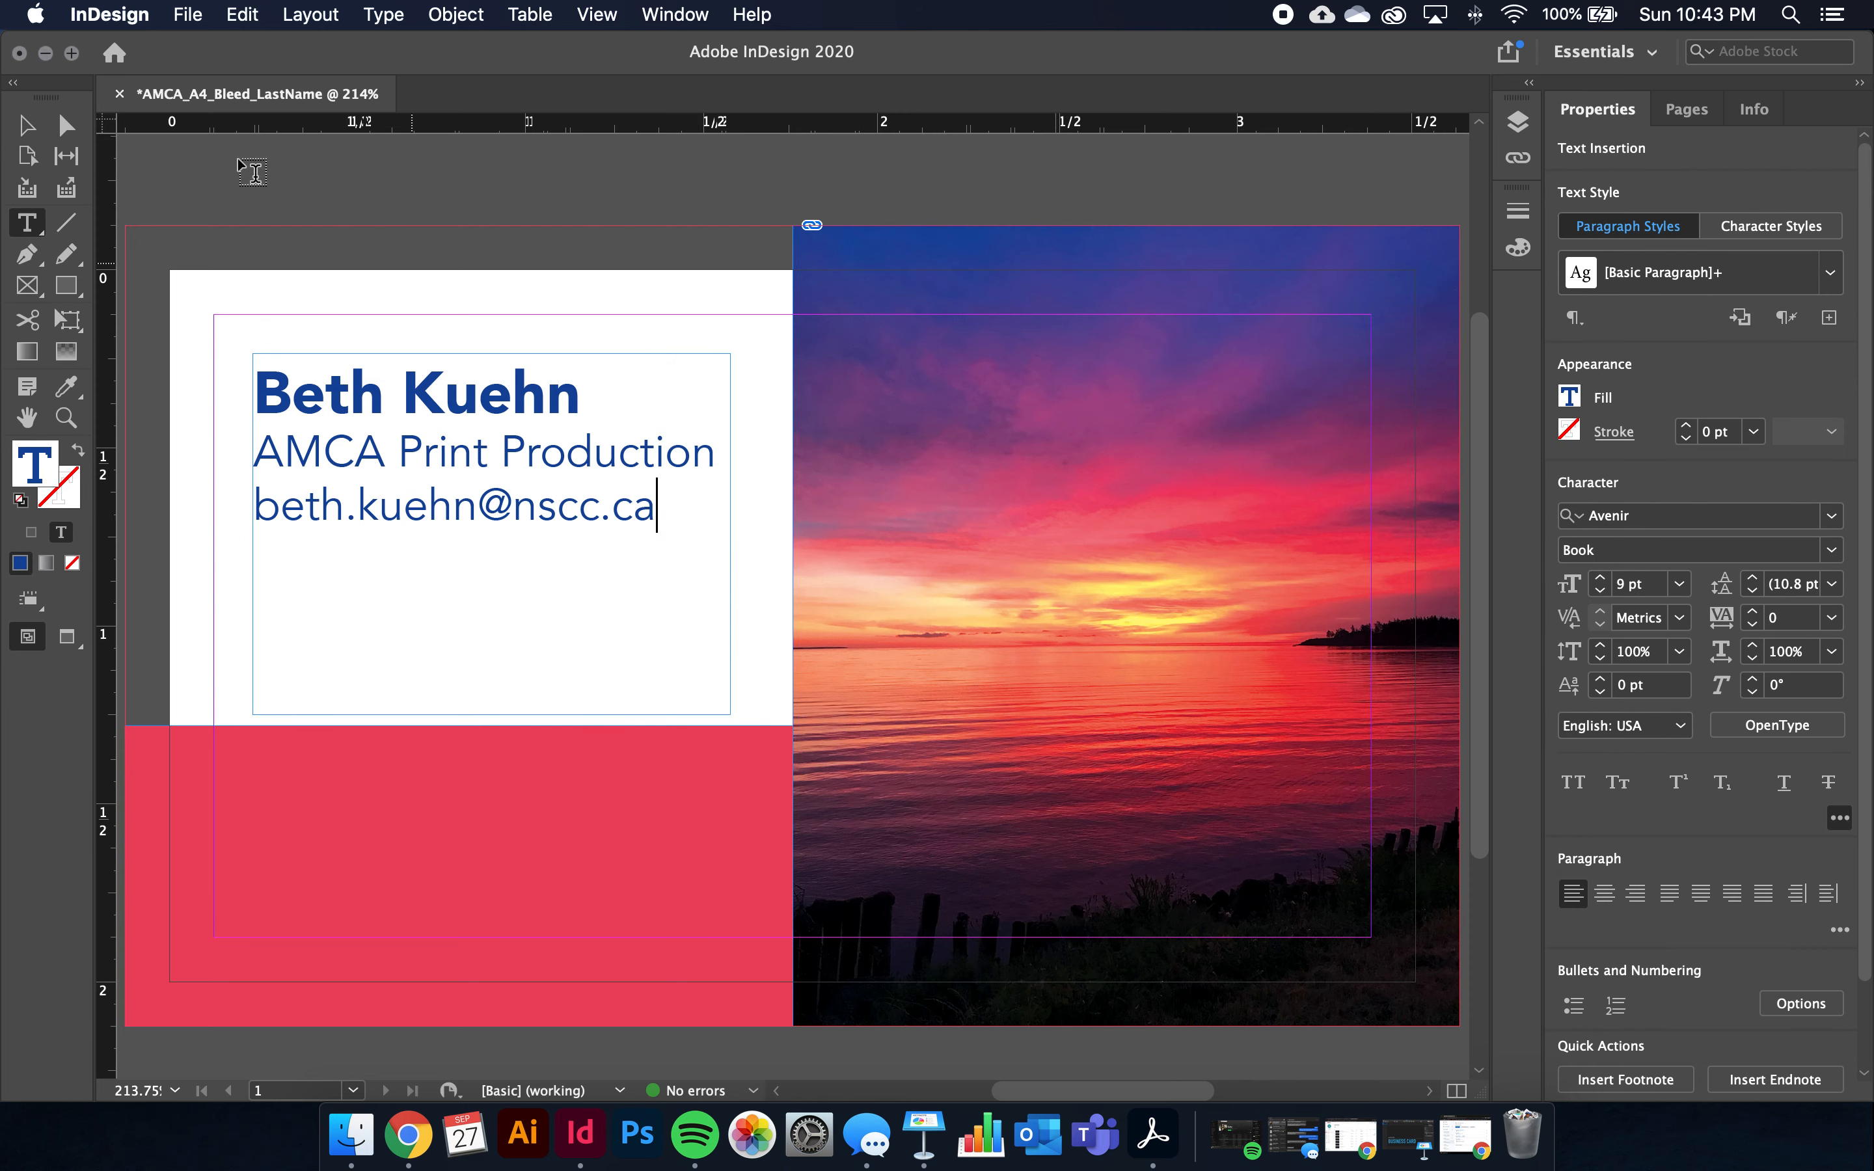
click(29, 131)
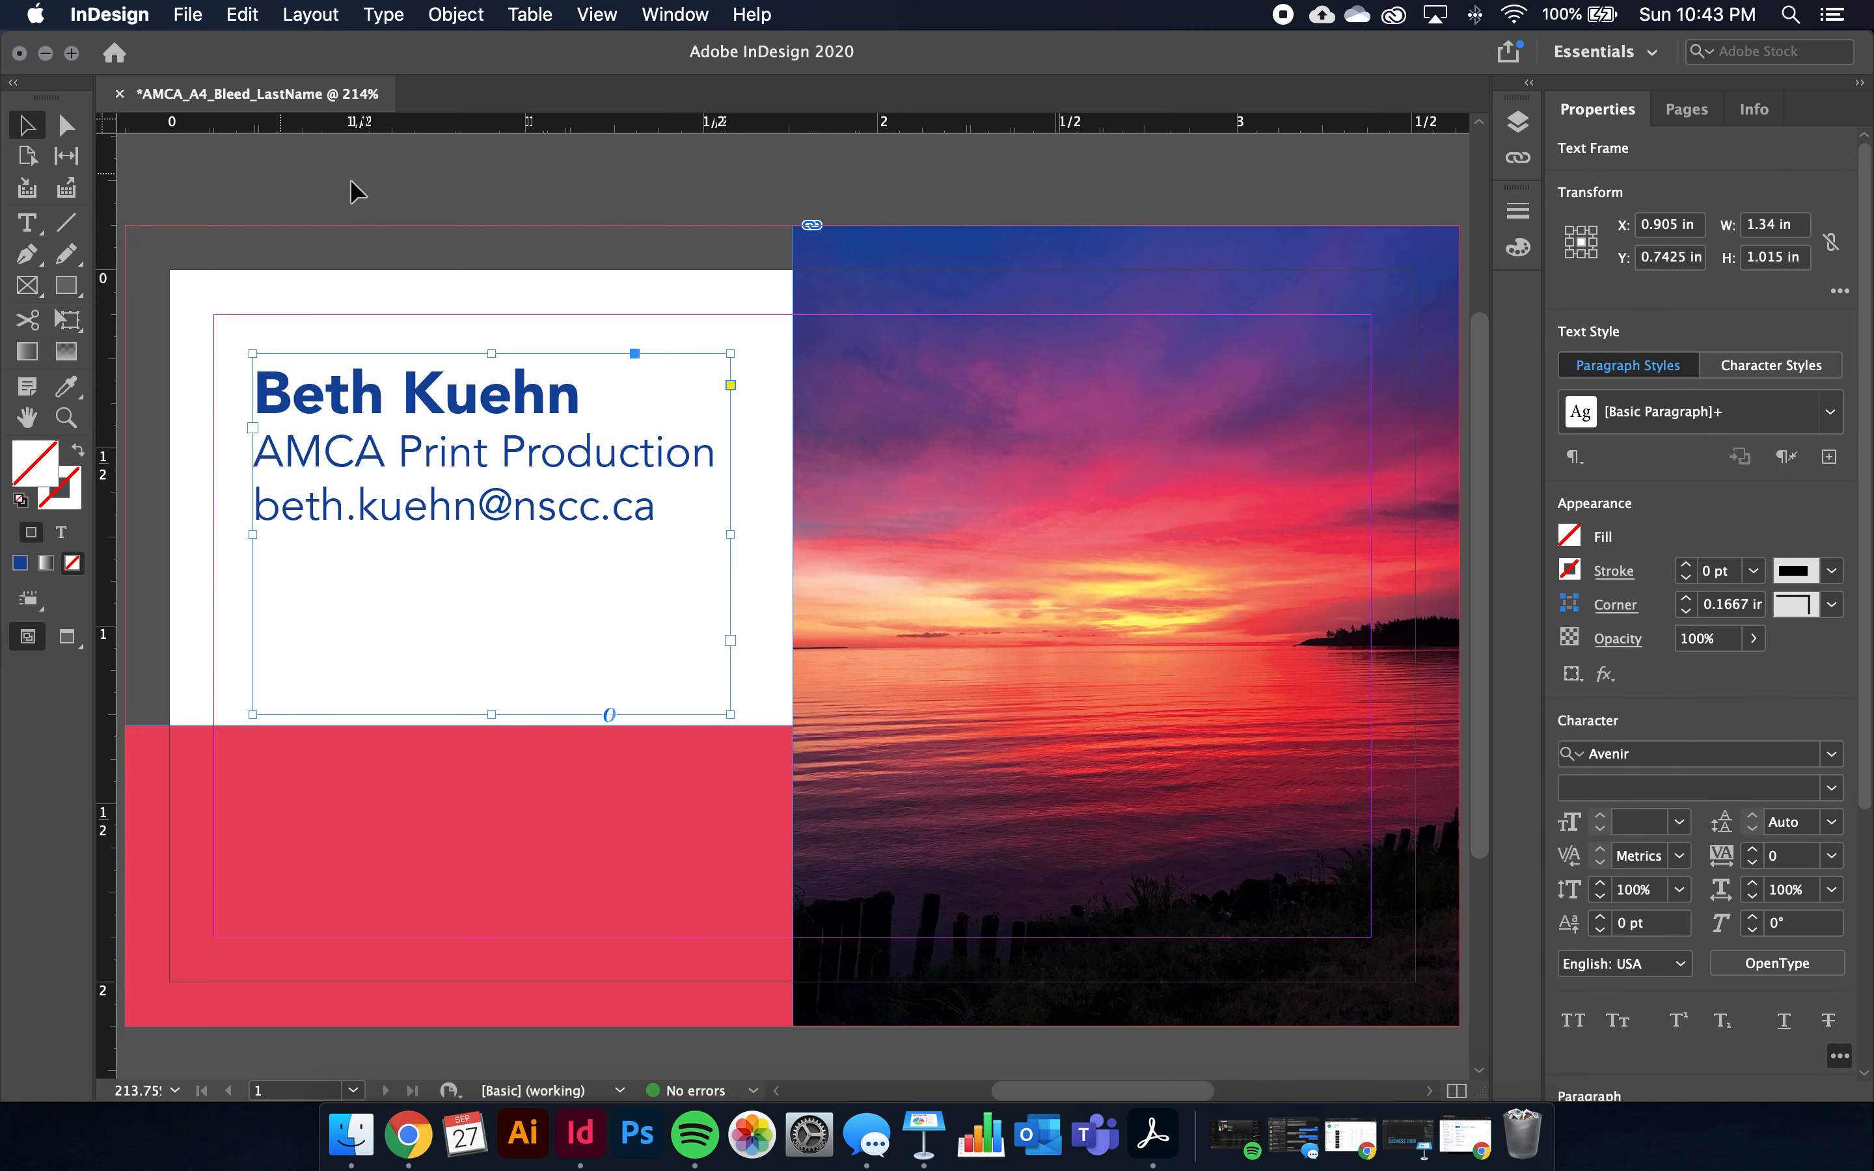
click(477, 195)
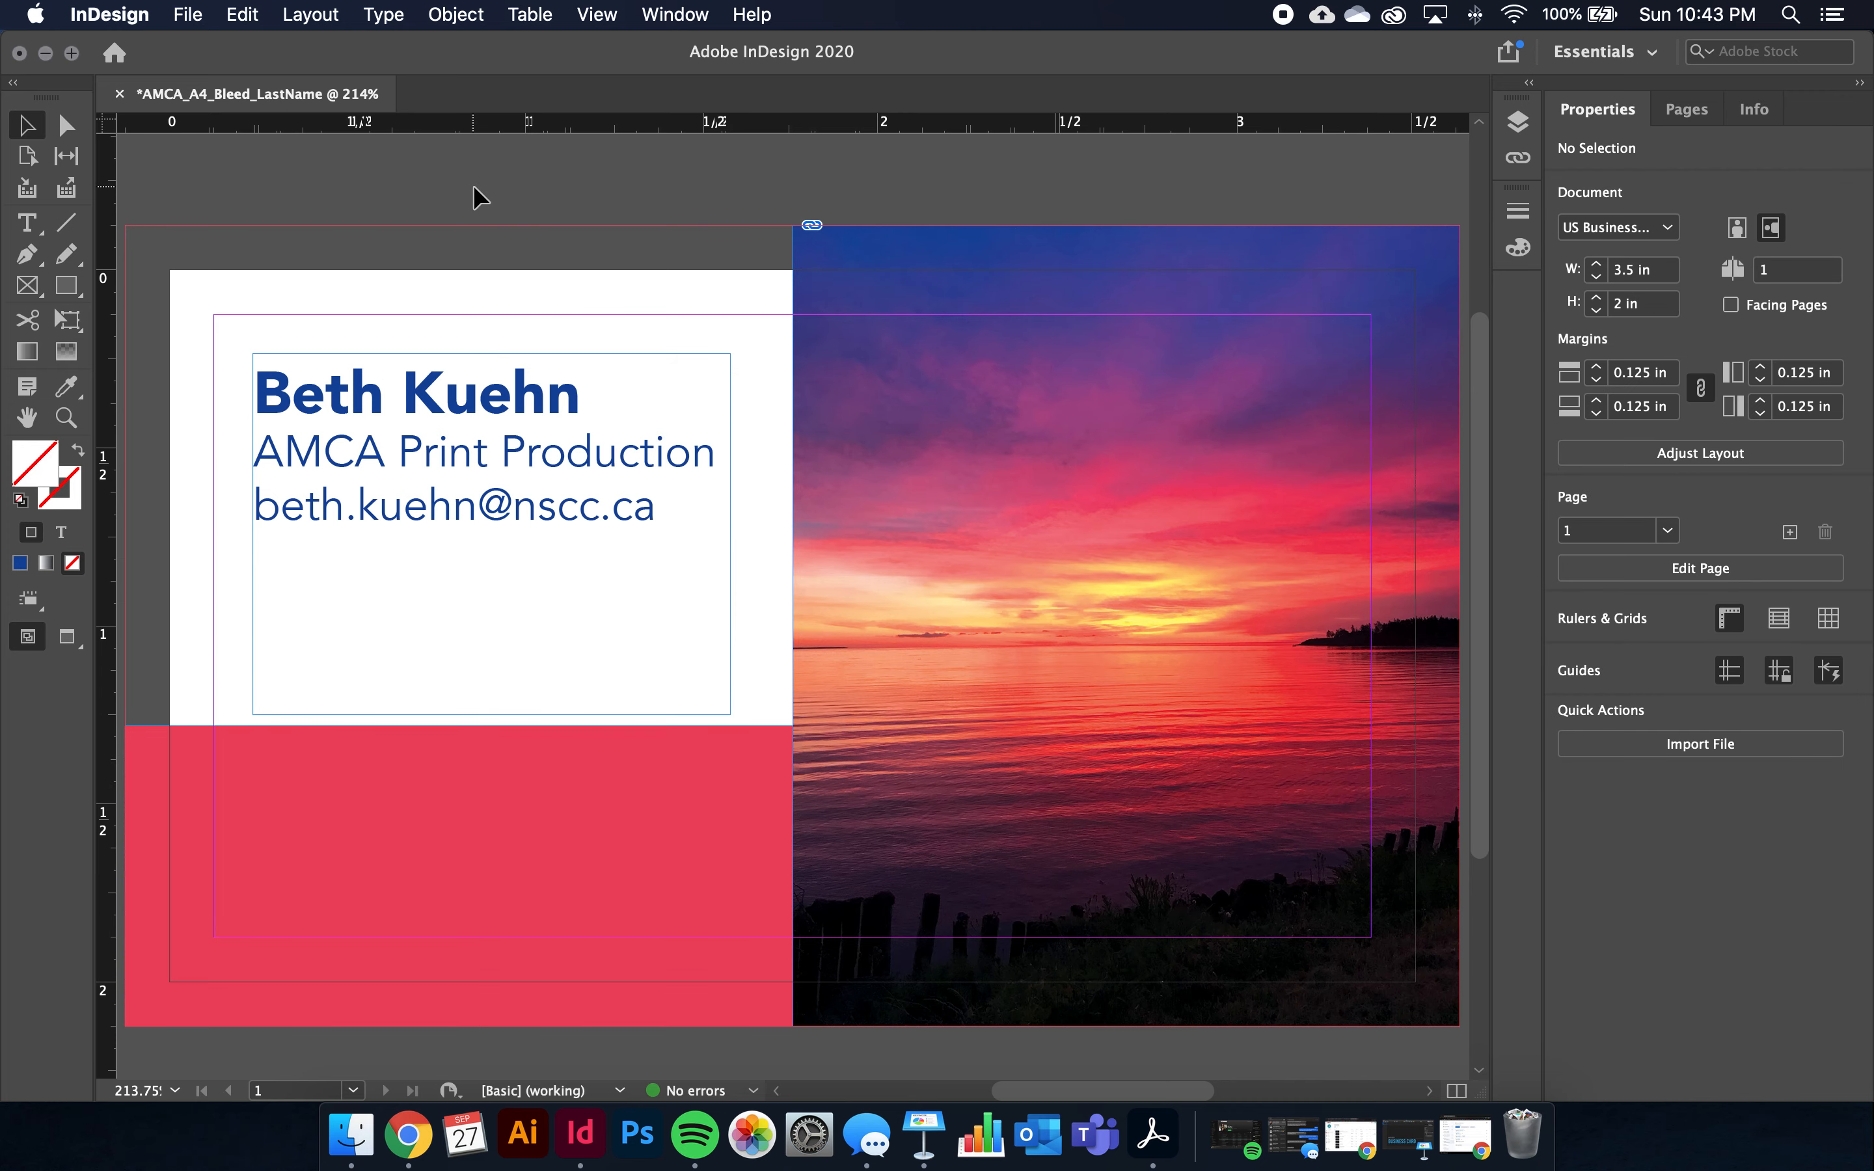
Toggle between Normal and Preview screen modes with W, ending in Preview
key(w)
click(603, 17)
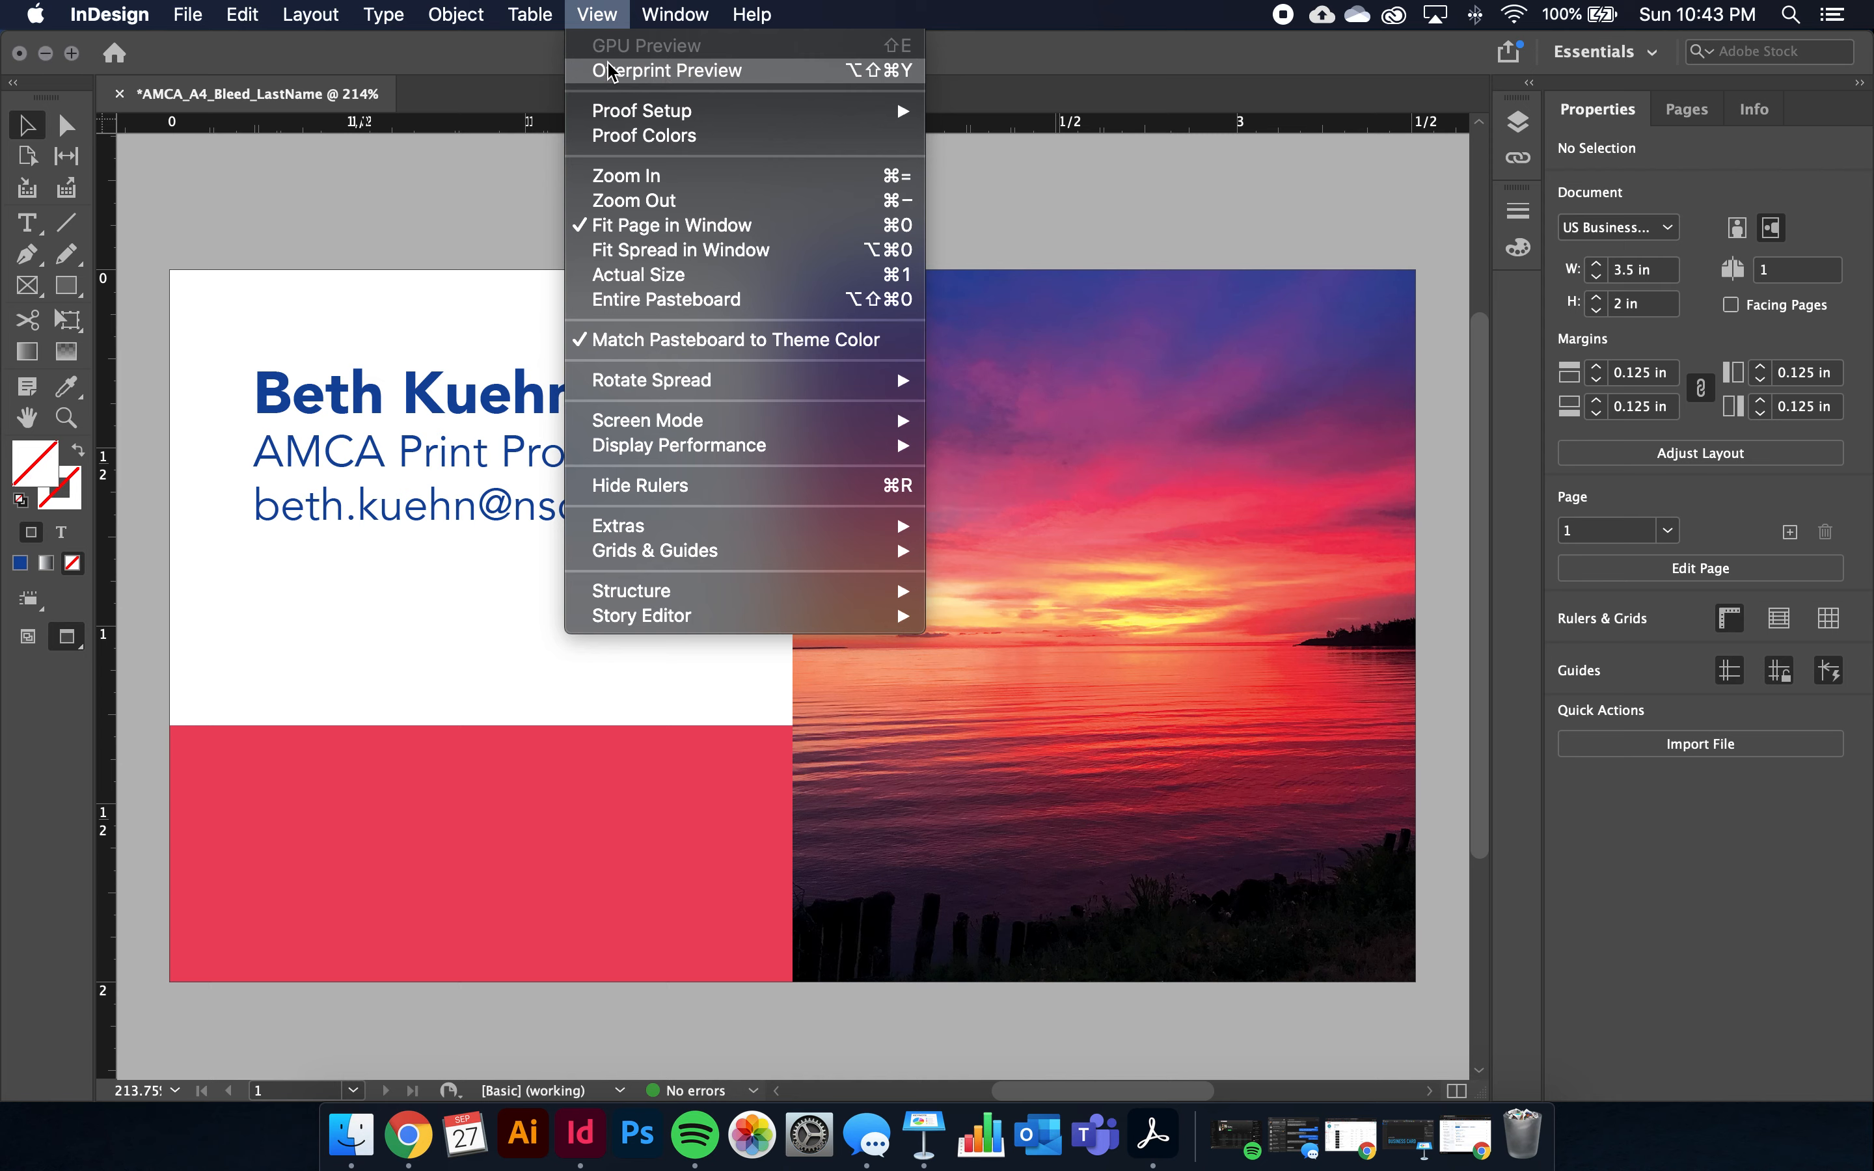
click(470, 248)
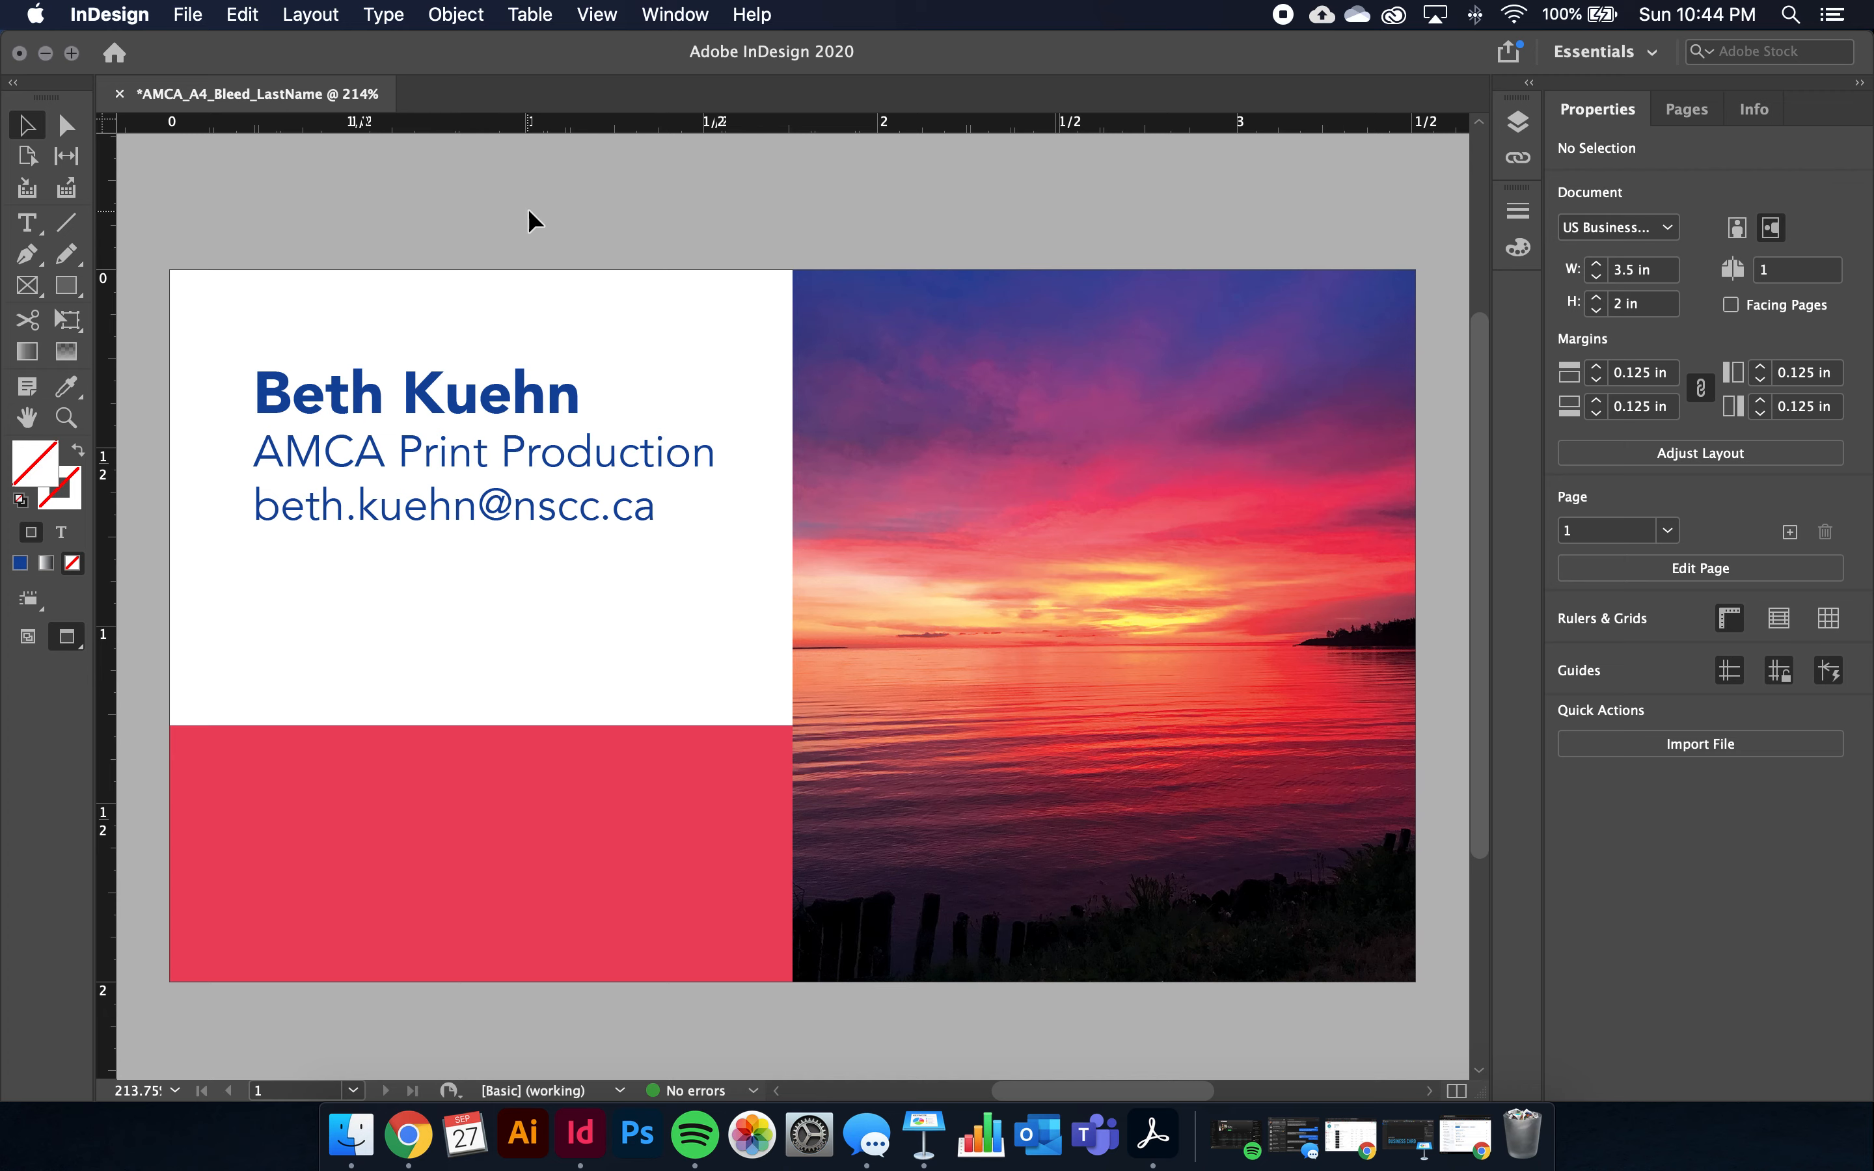
key(w)
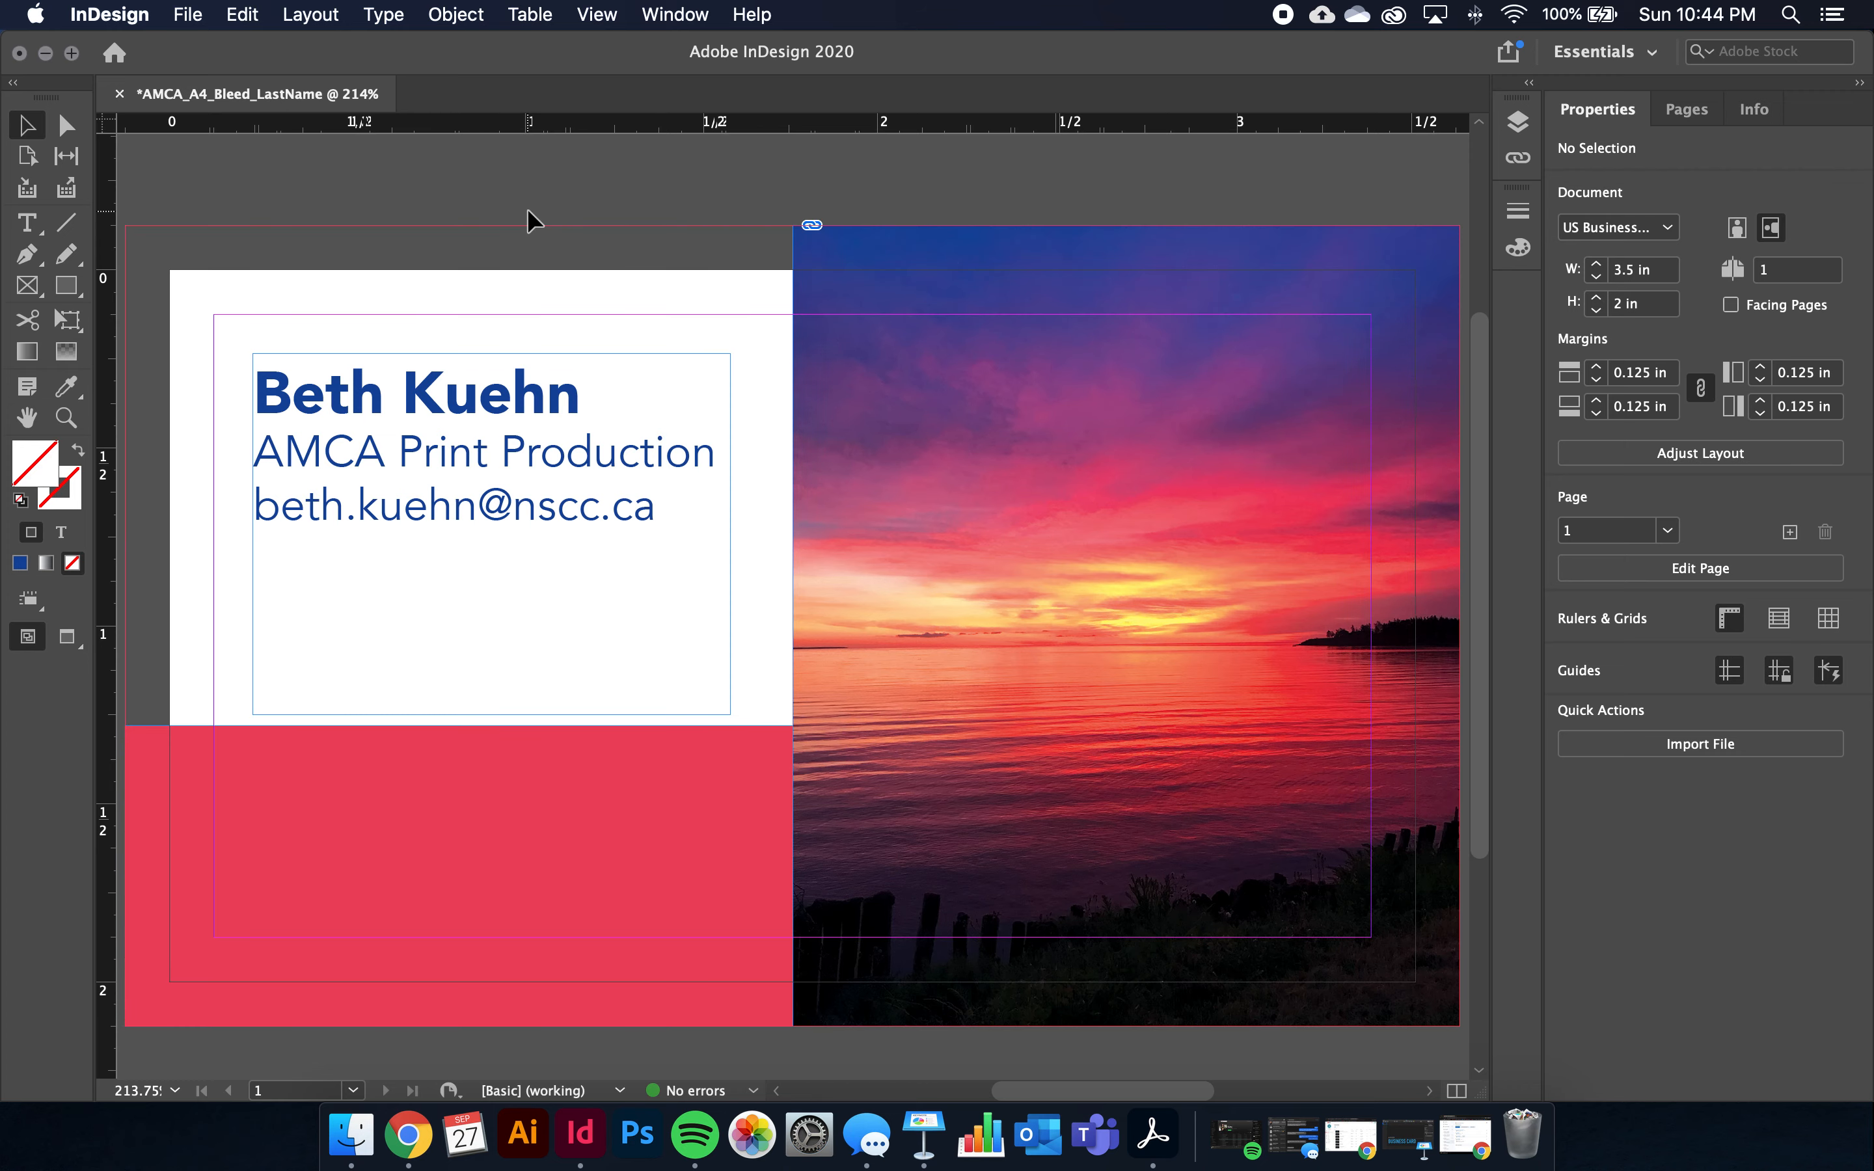
key(w)
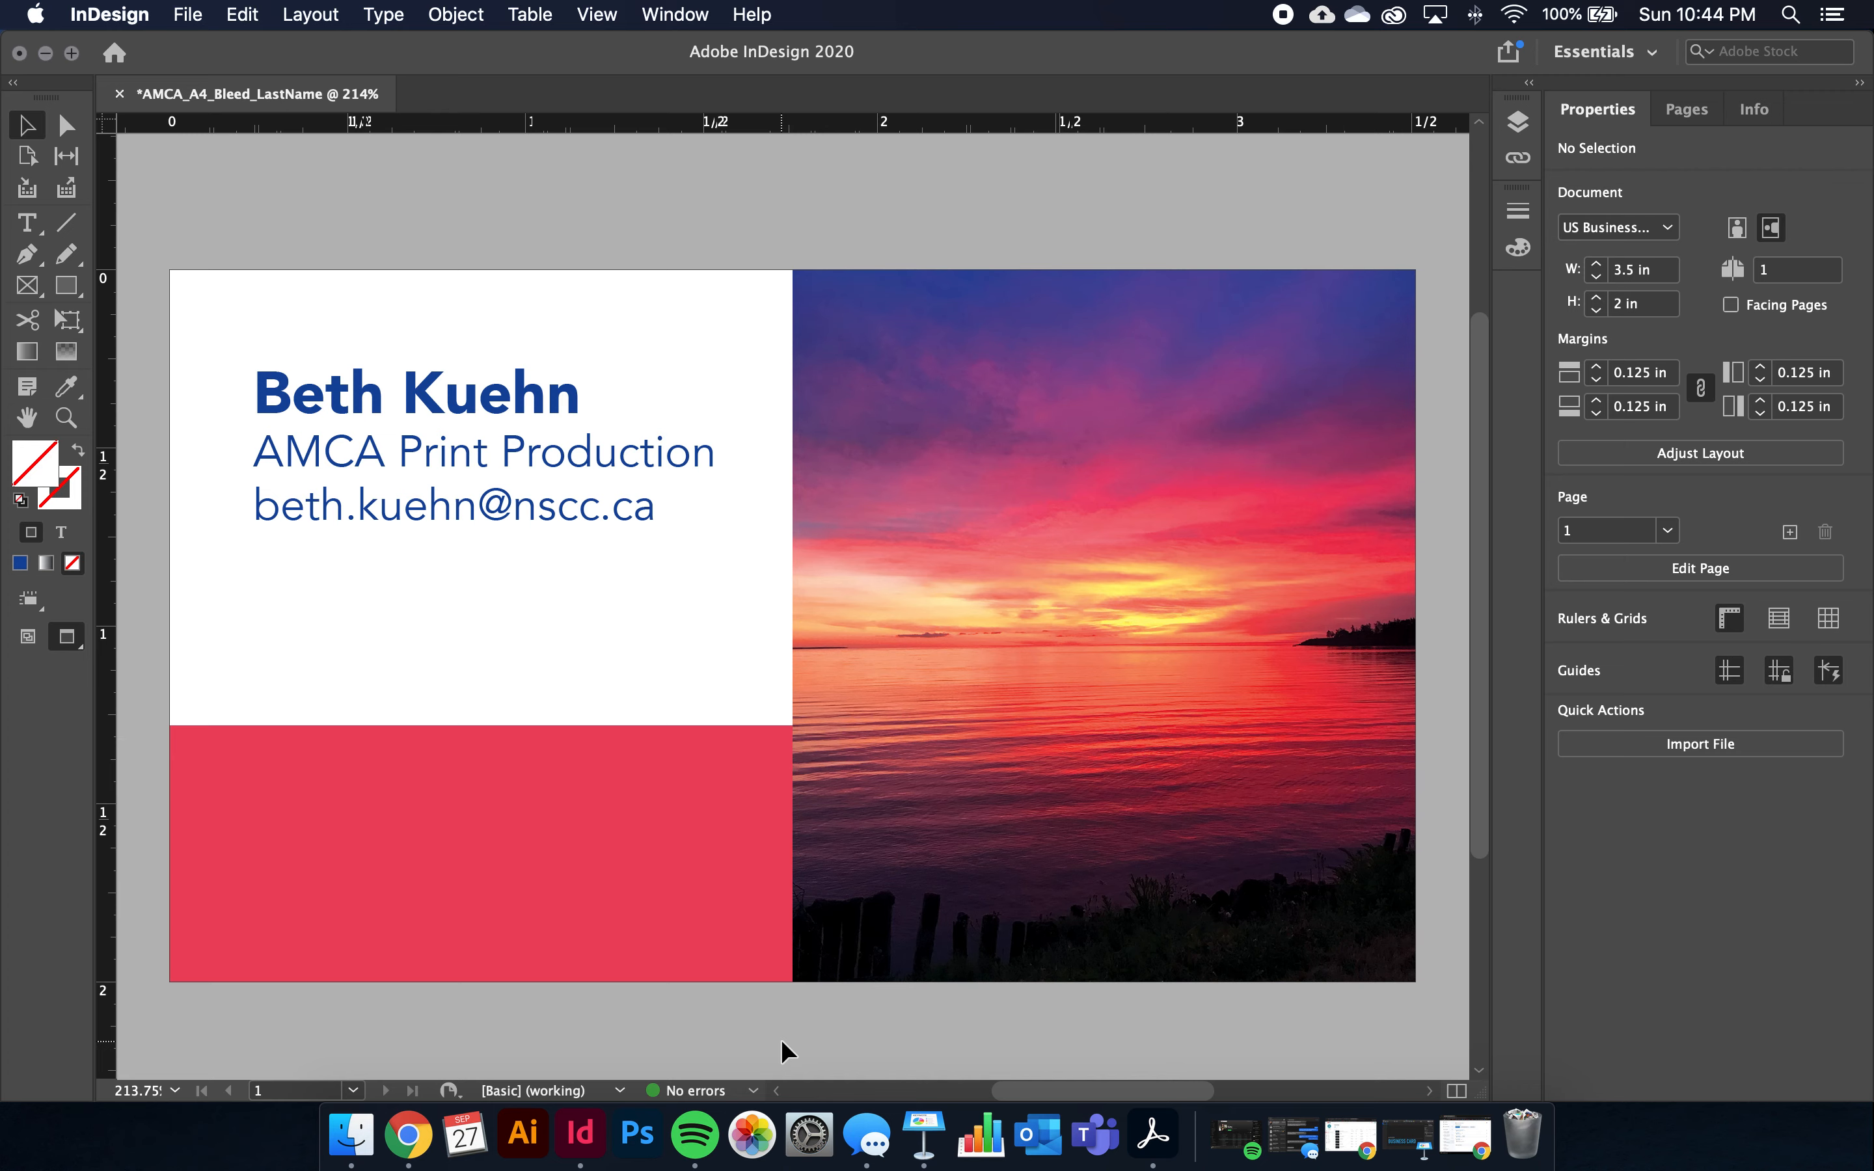
key(w)
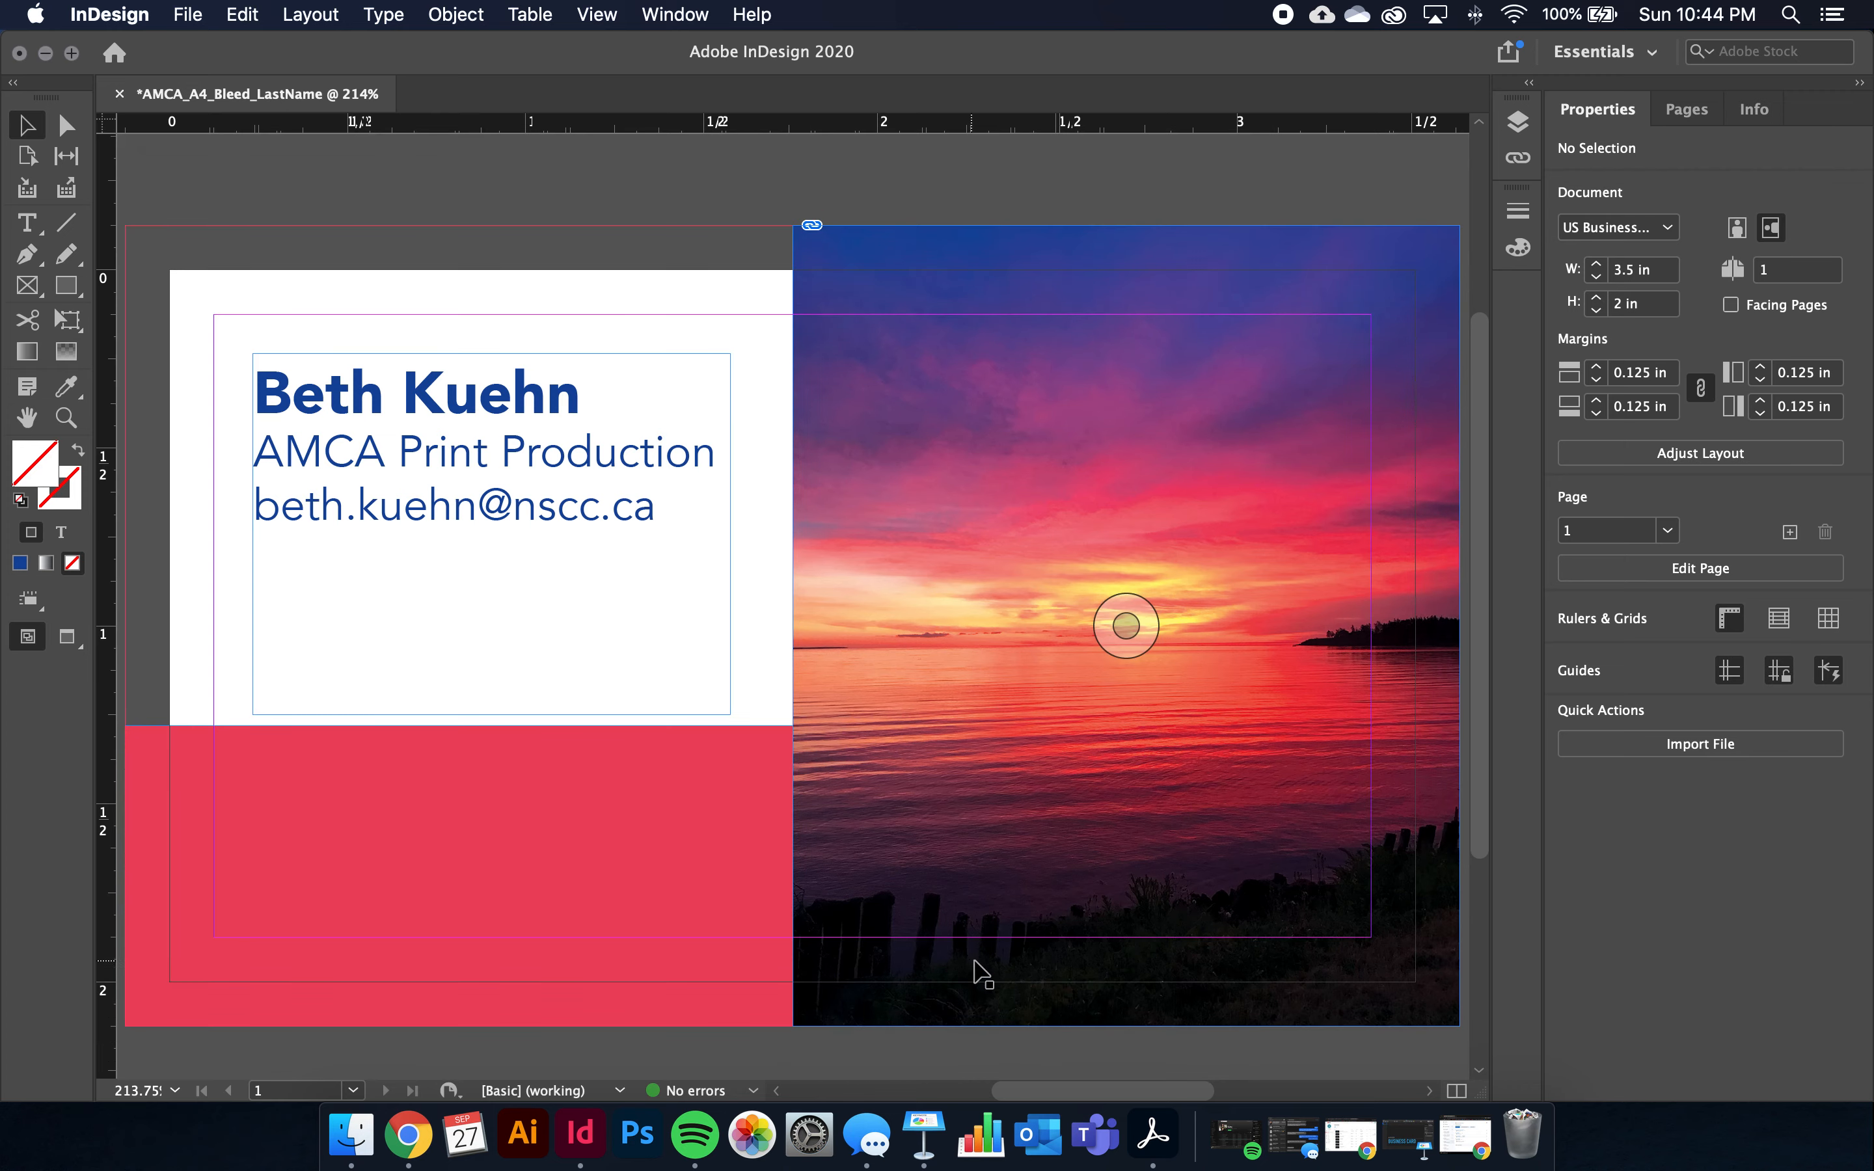
key(w)
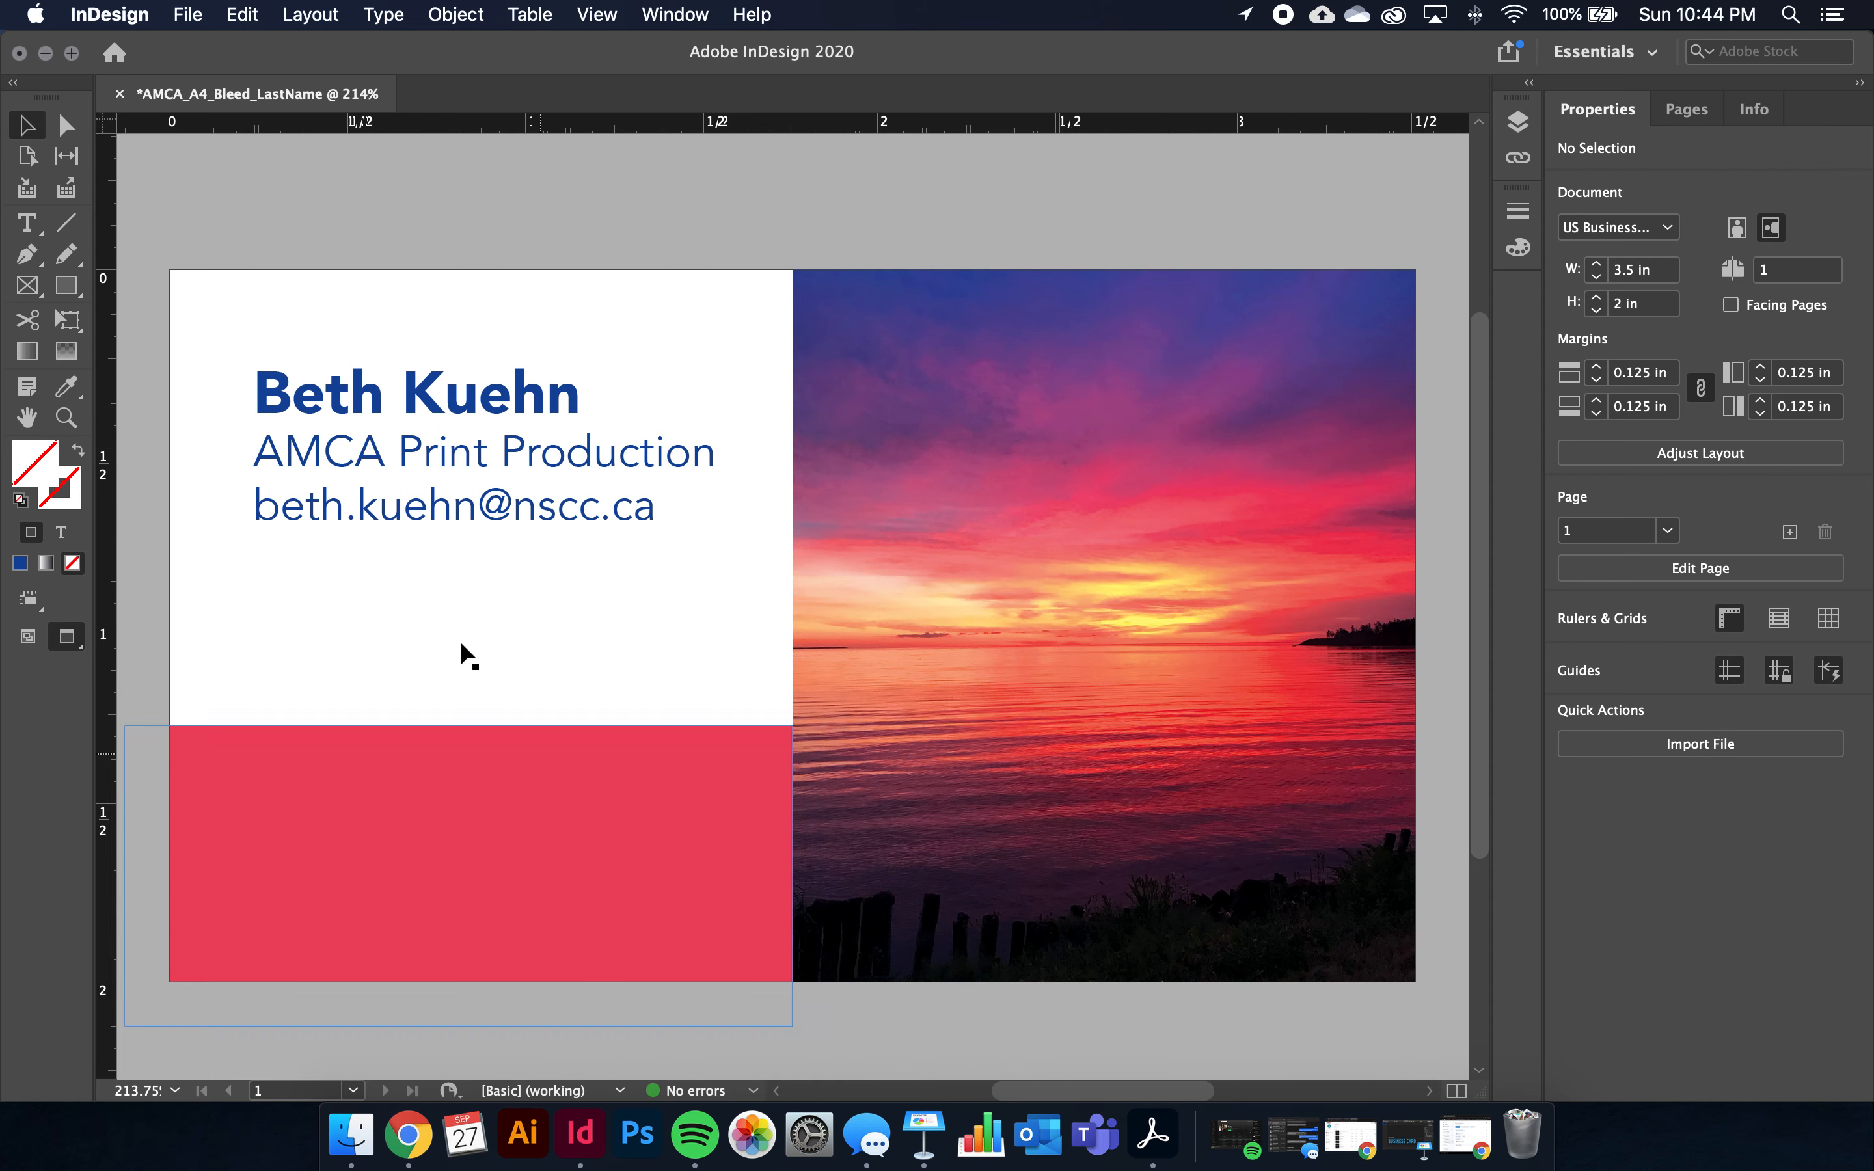
Shorten the contact text frame to fit its three lines and nudge it down
click(404, 467)
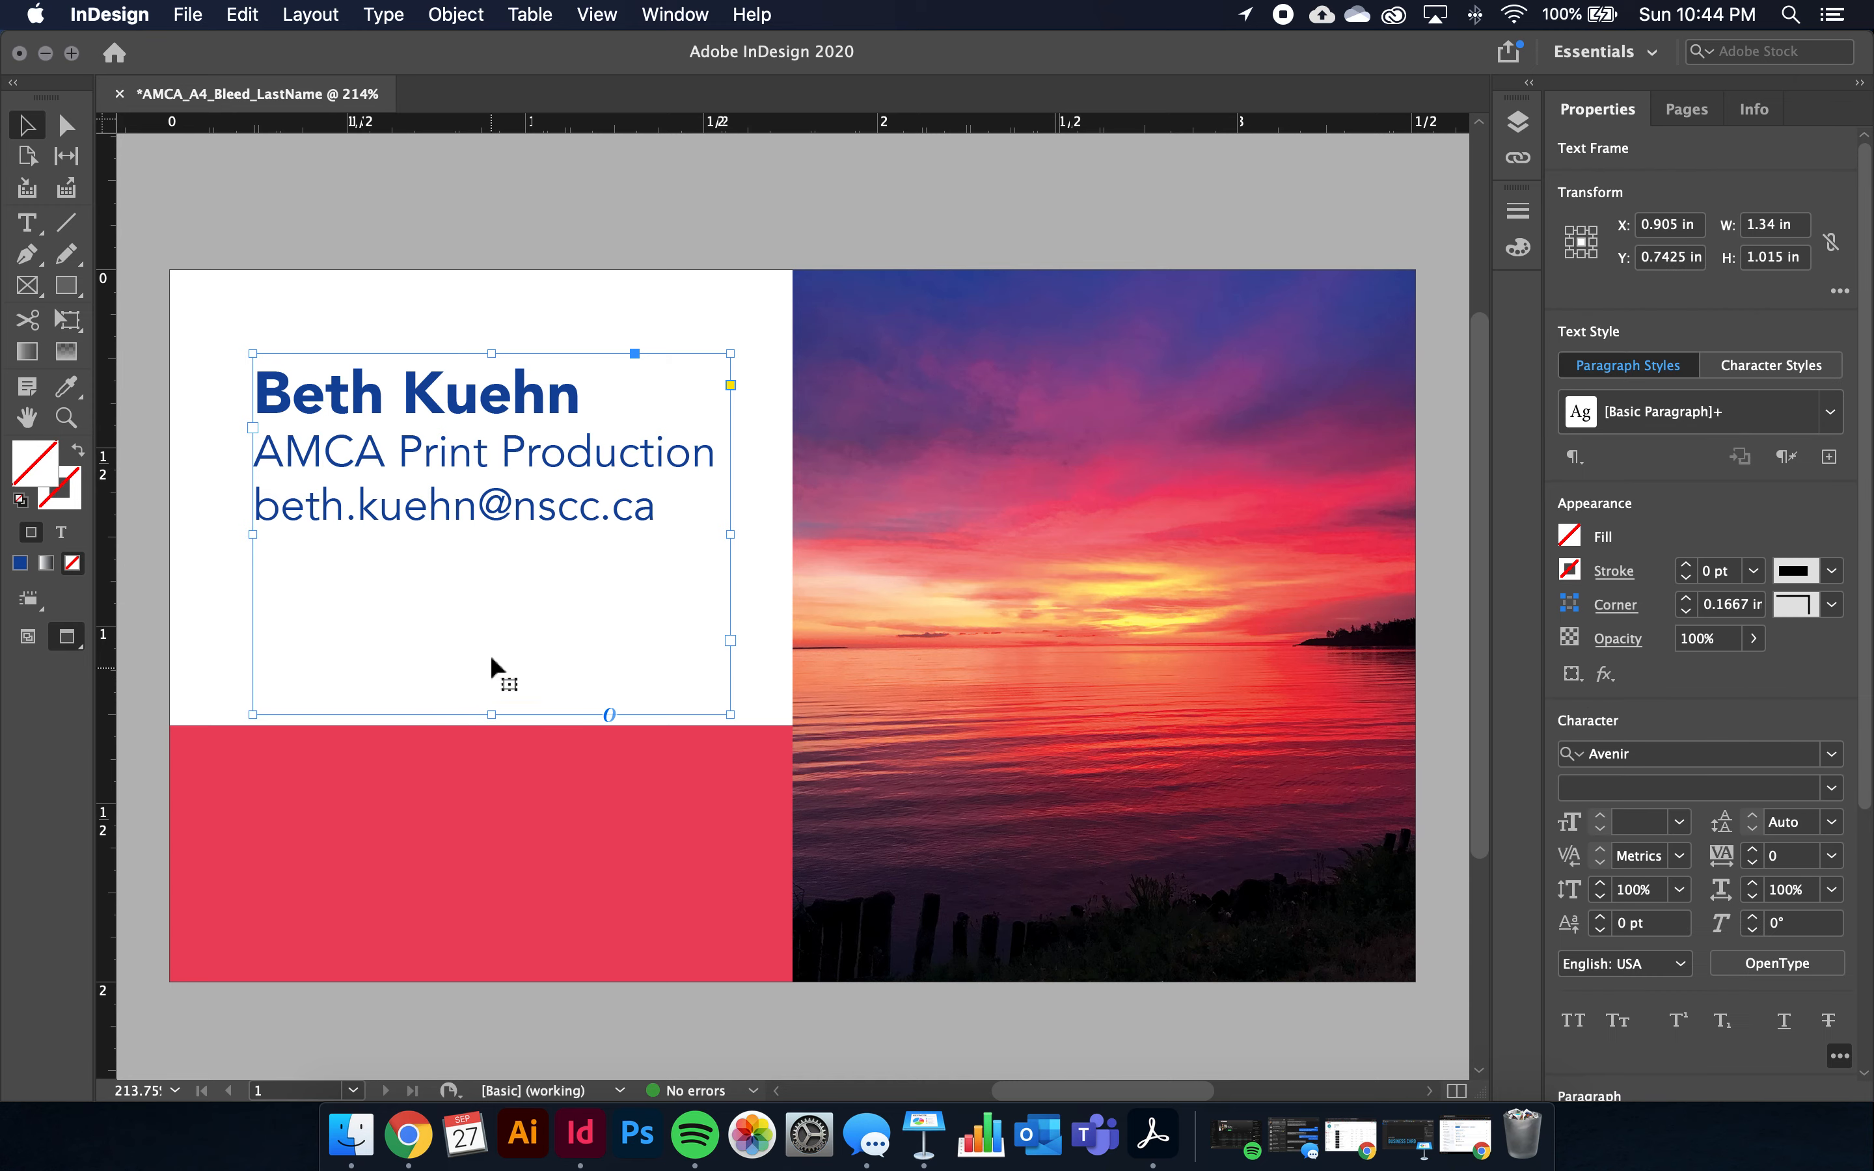
drag(491, 715, 496, 587)
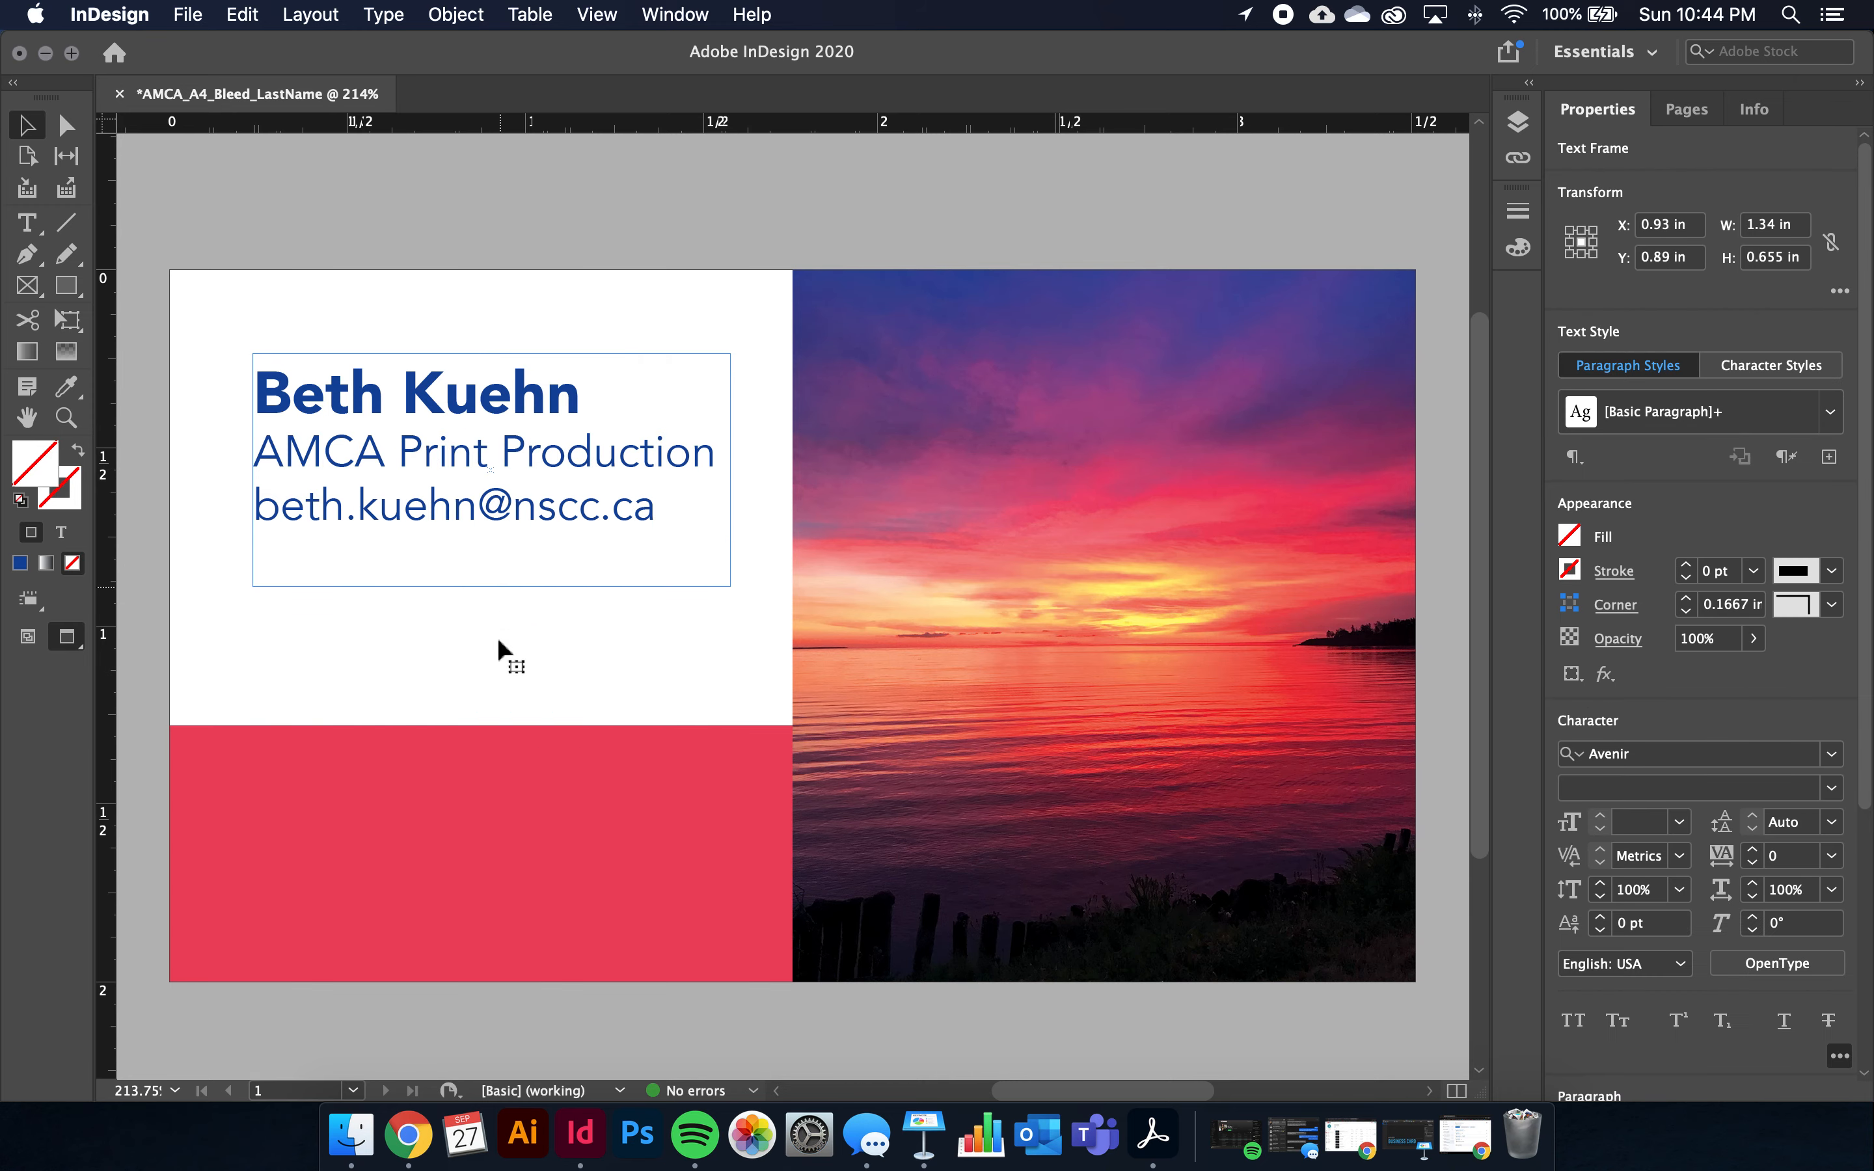
key(Down)
key(Down)
key(Down)
key(Down)
key(Down)
key(Down)
key(Down)
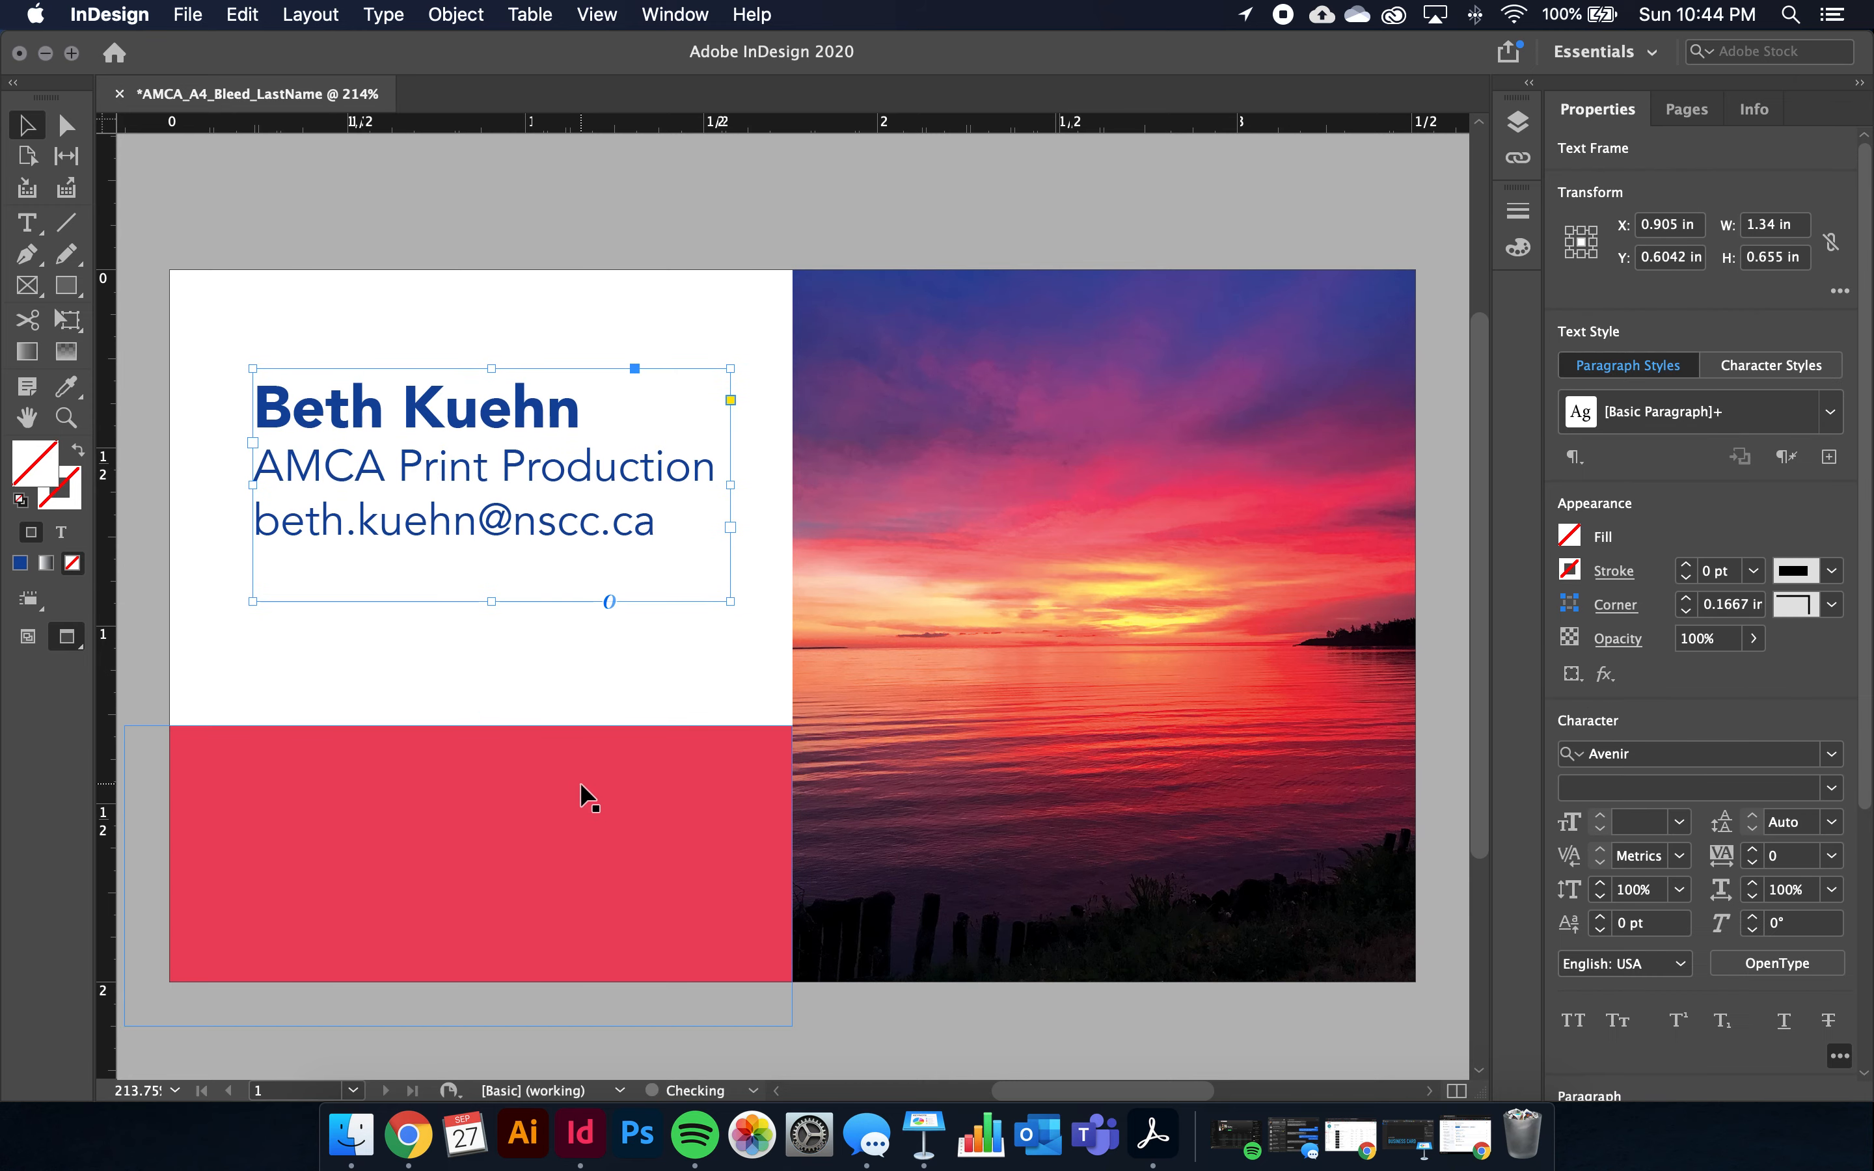
drag(526, 503, 322, 499)
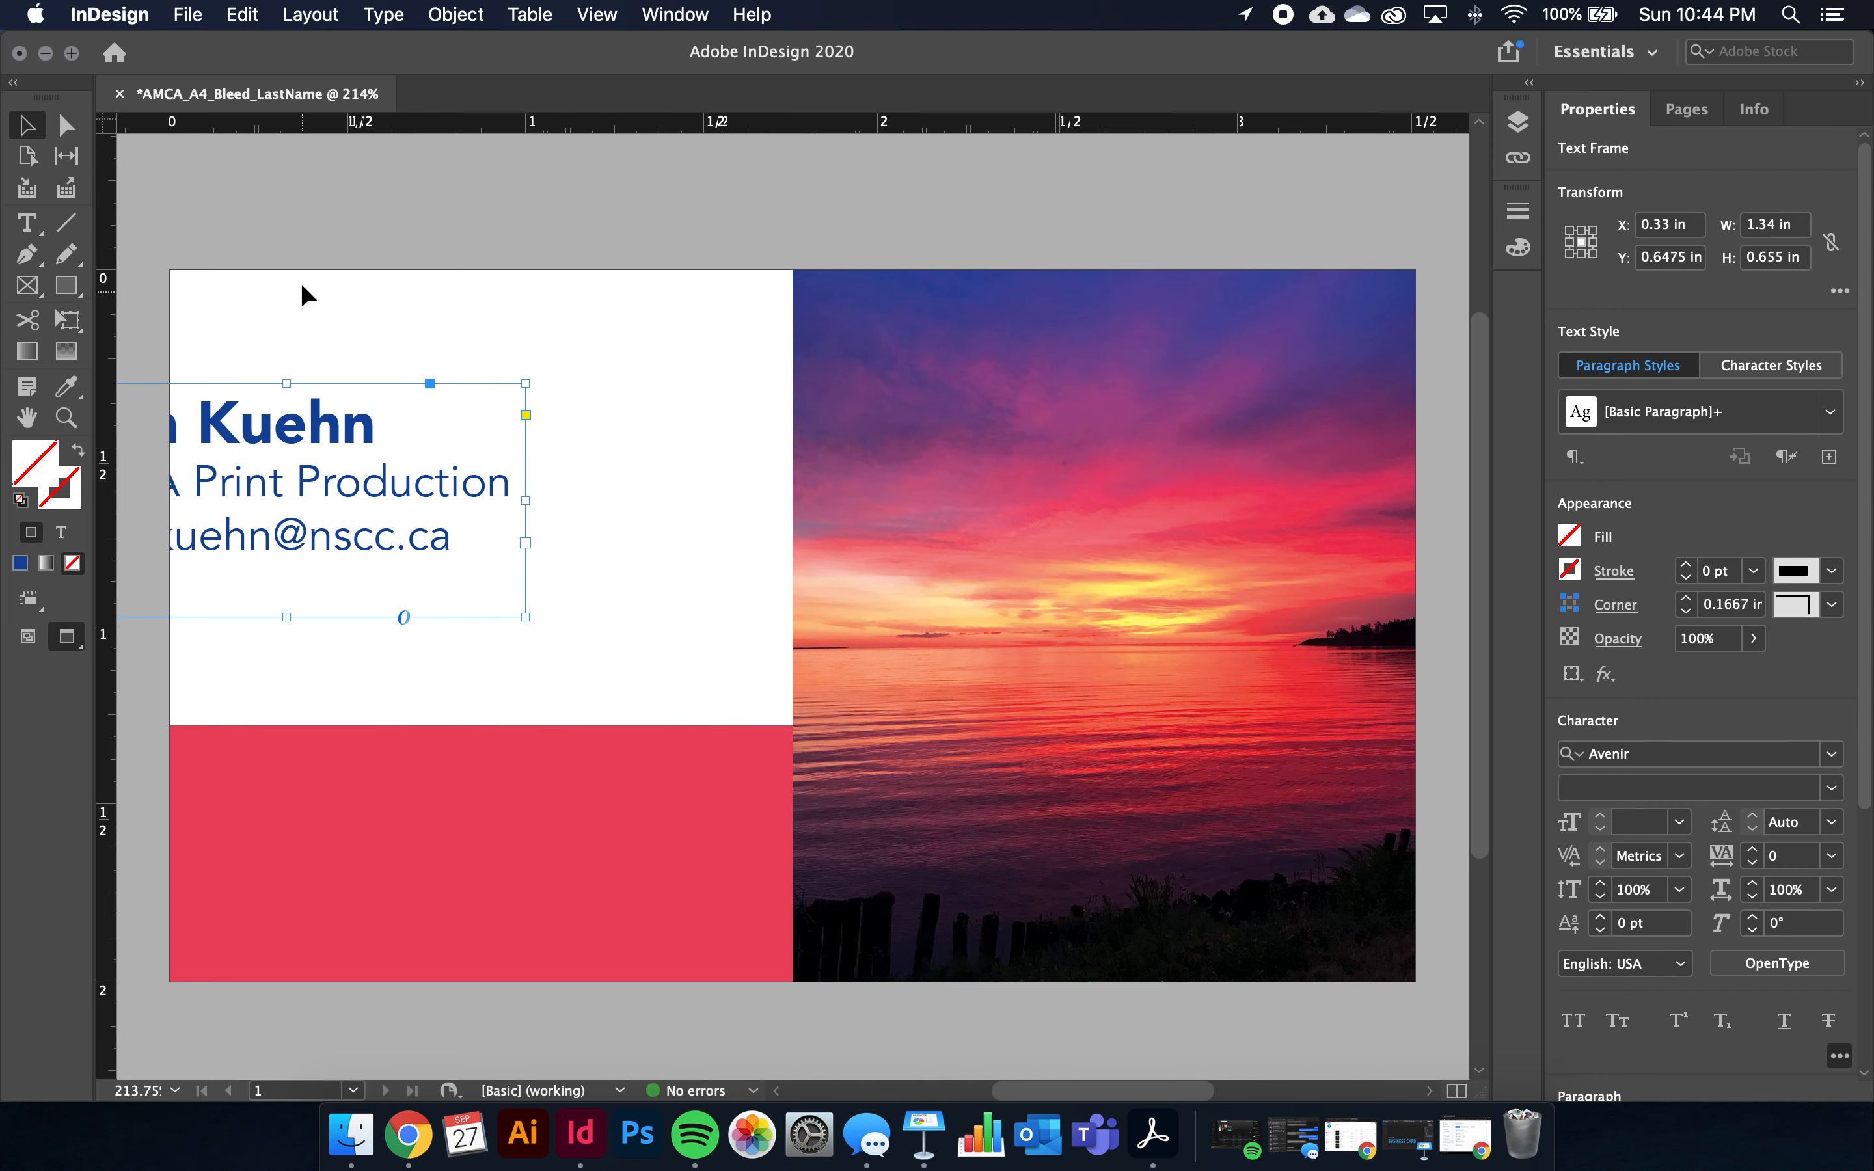
key(super+z)
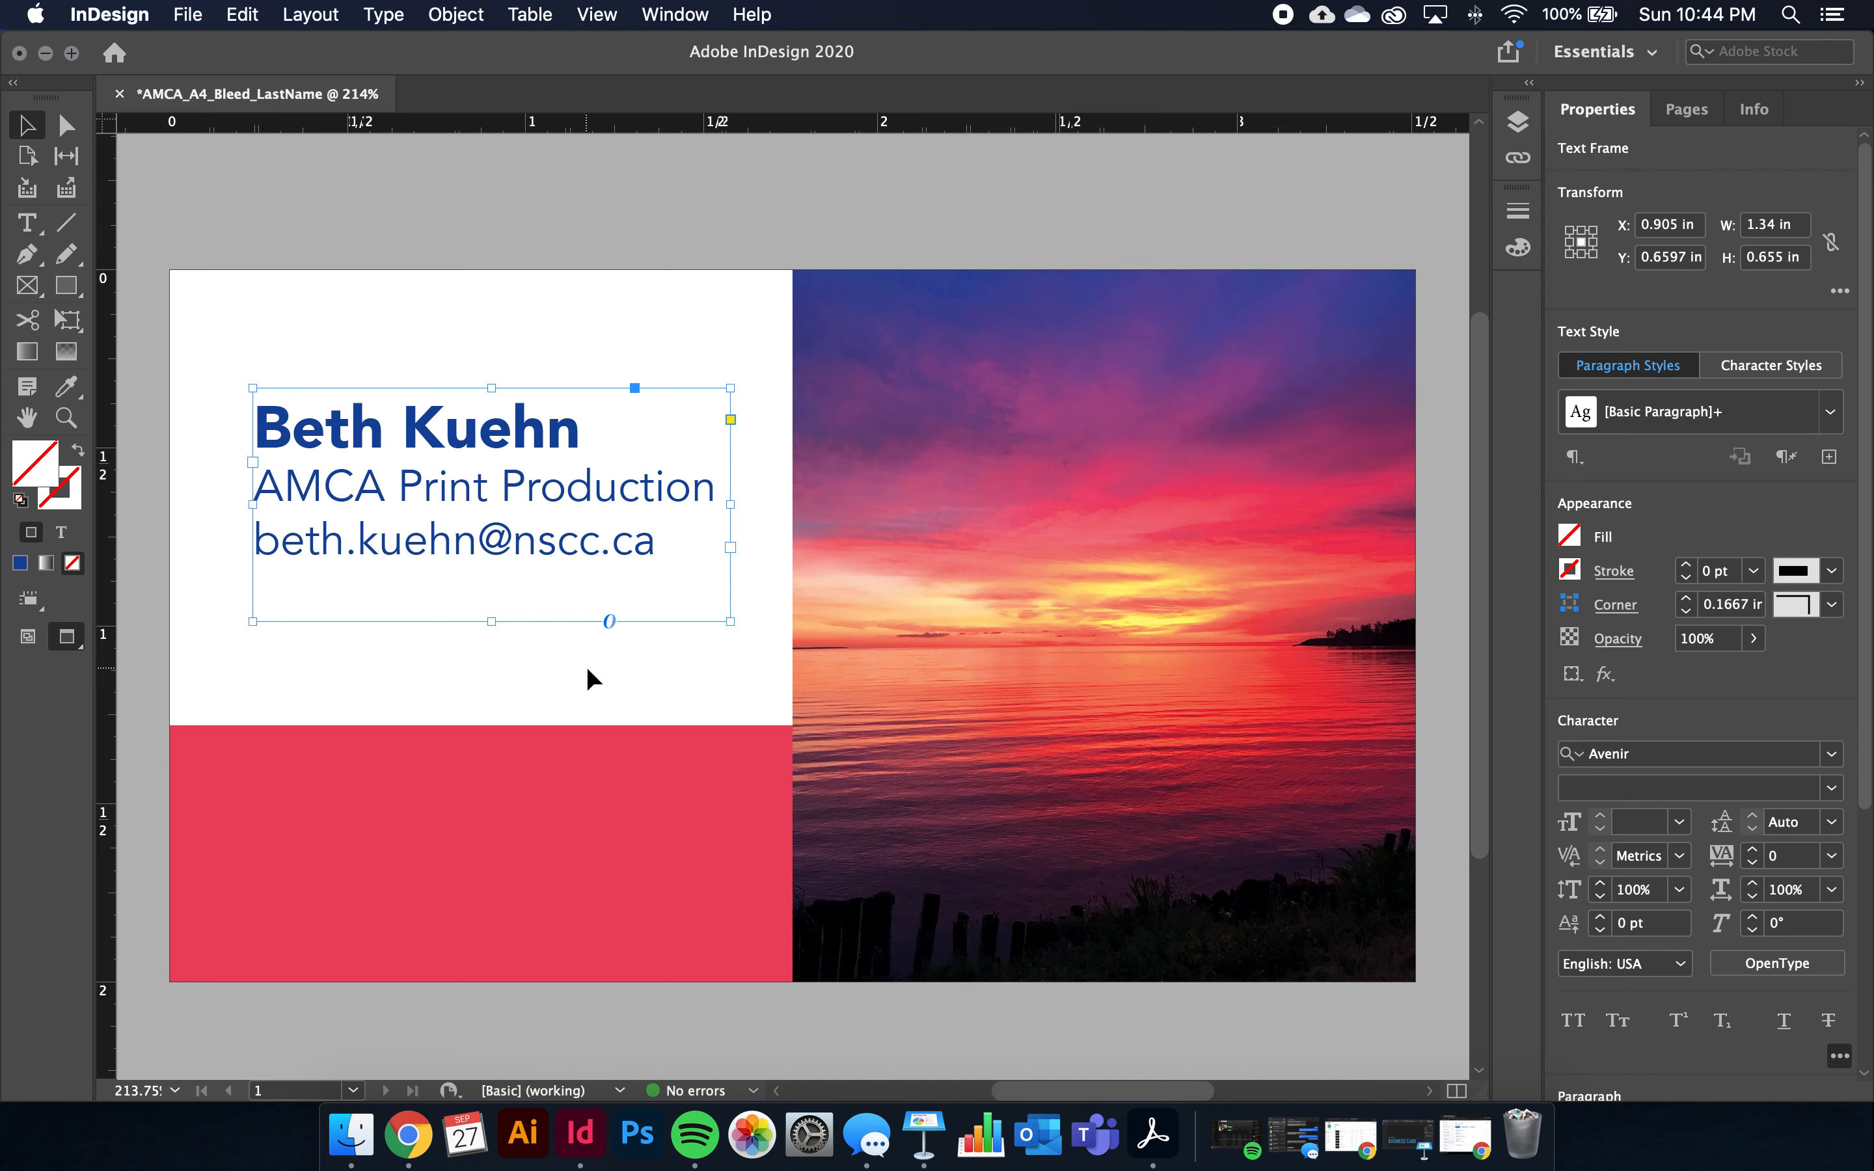
Lower the contact text frame slightly more and return to Normal screen mode
click(587, 671)
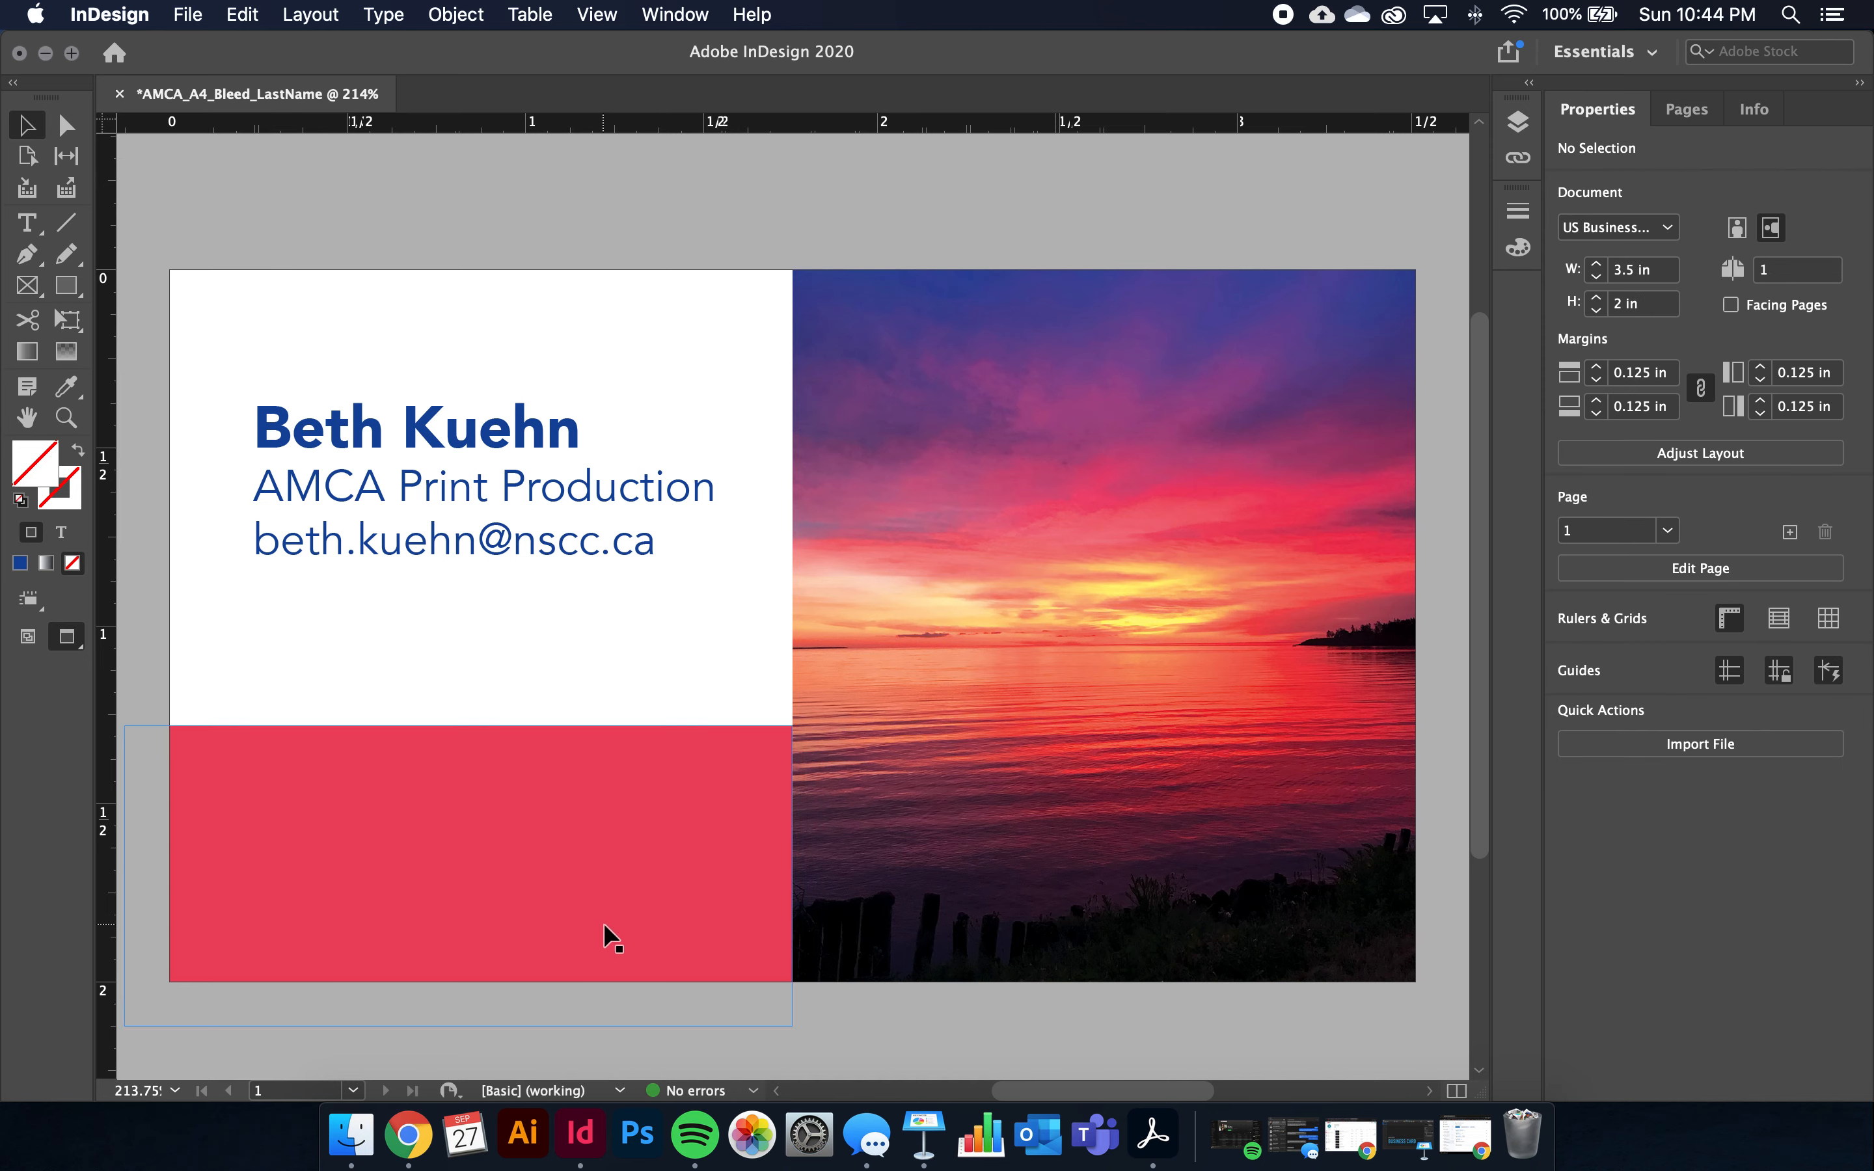
drag(480, 554, 478, 562)
click(449, 376)
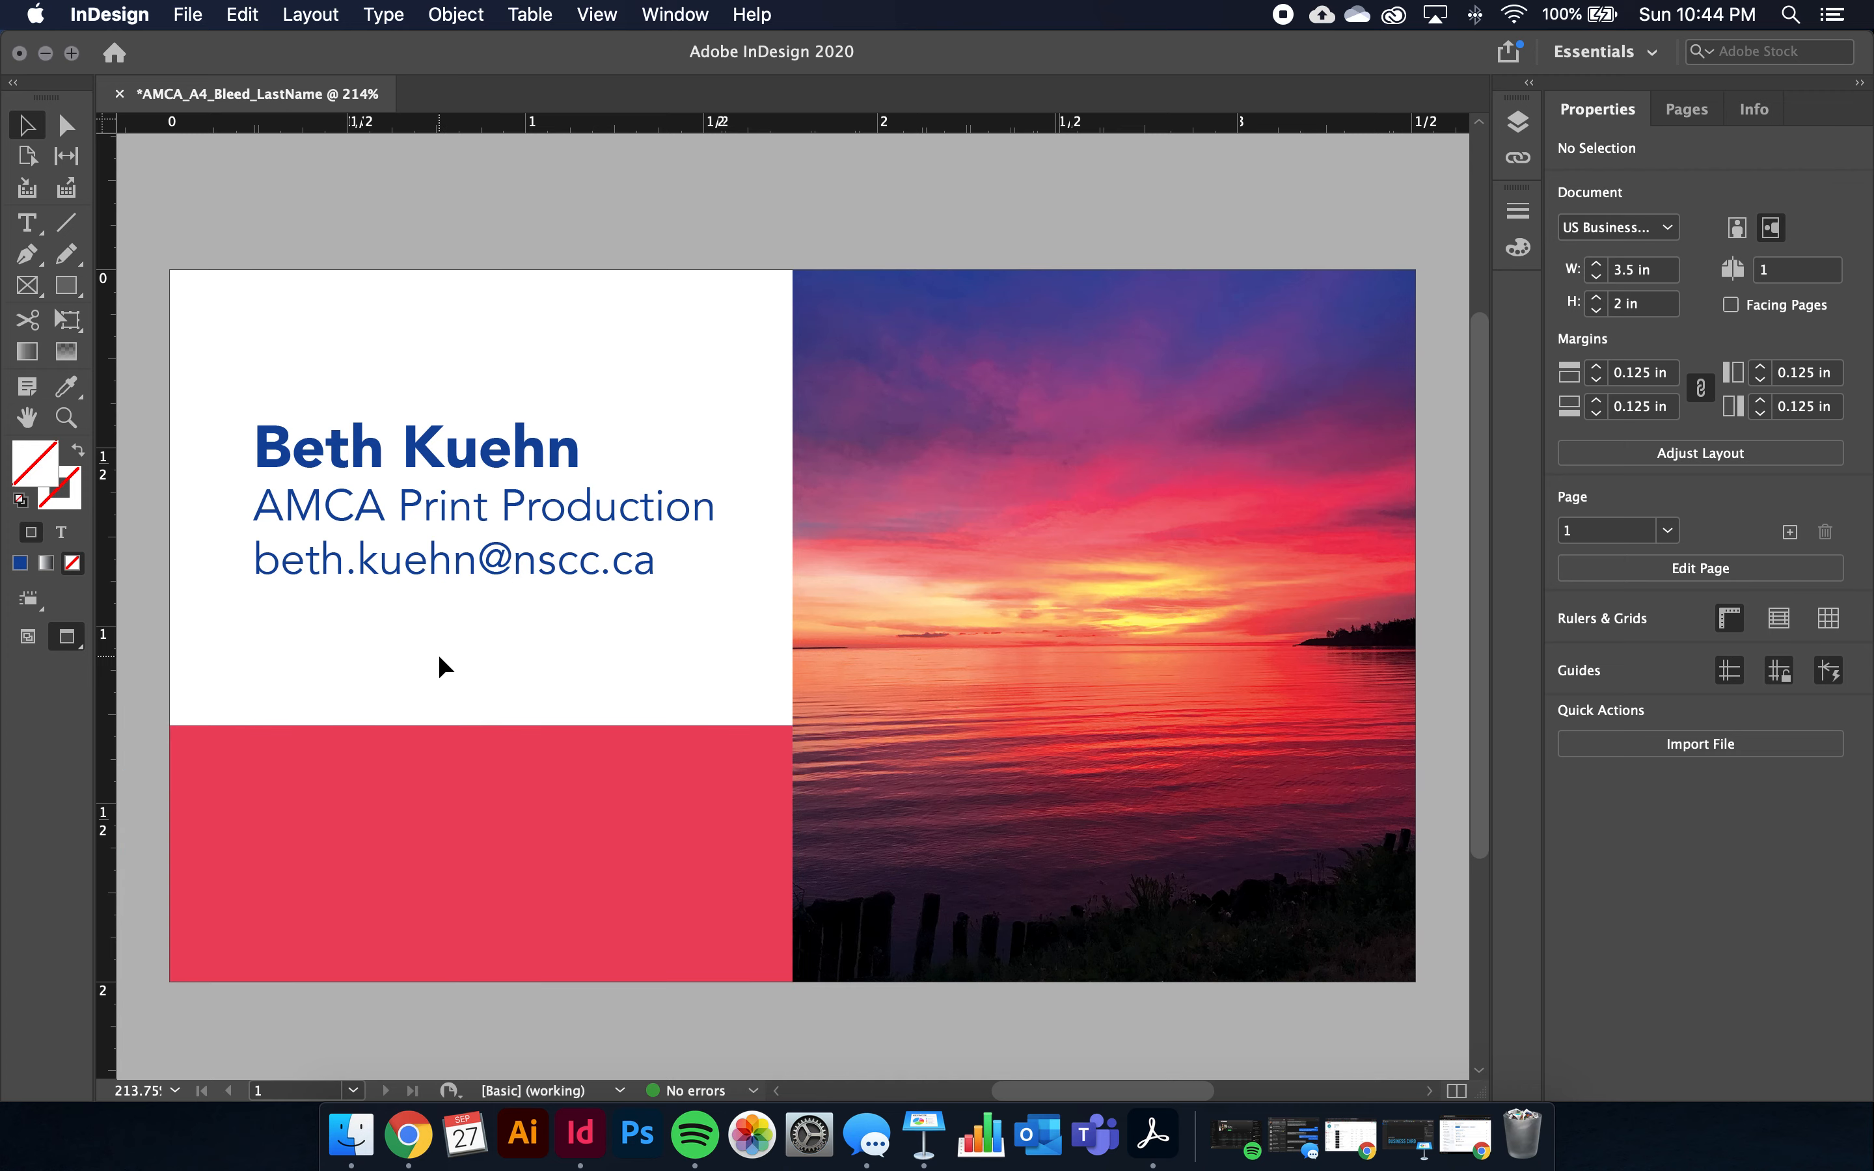
key(w)
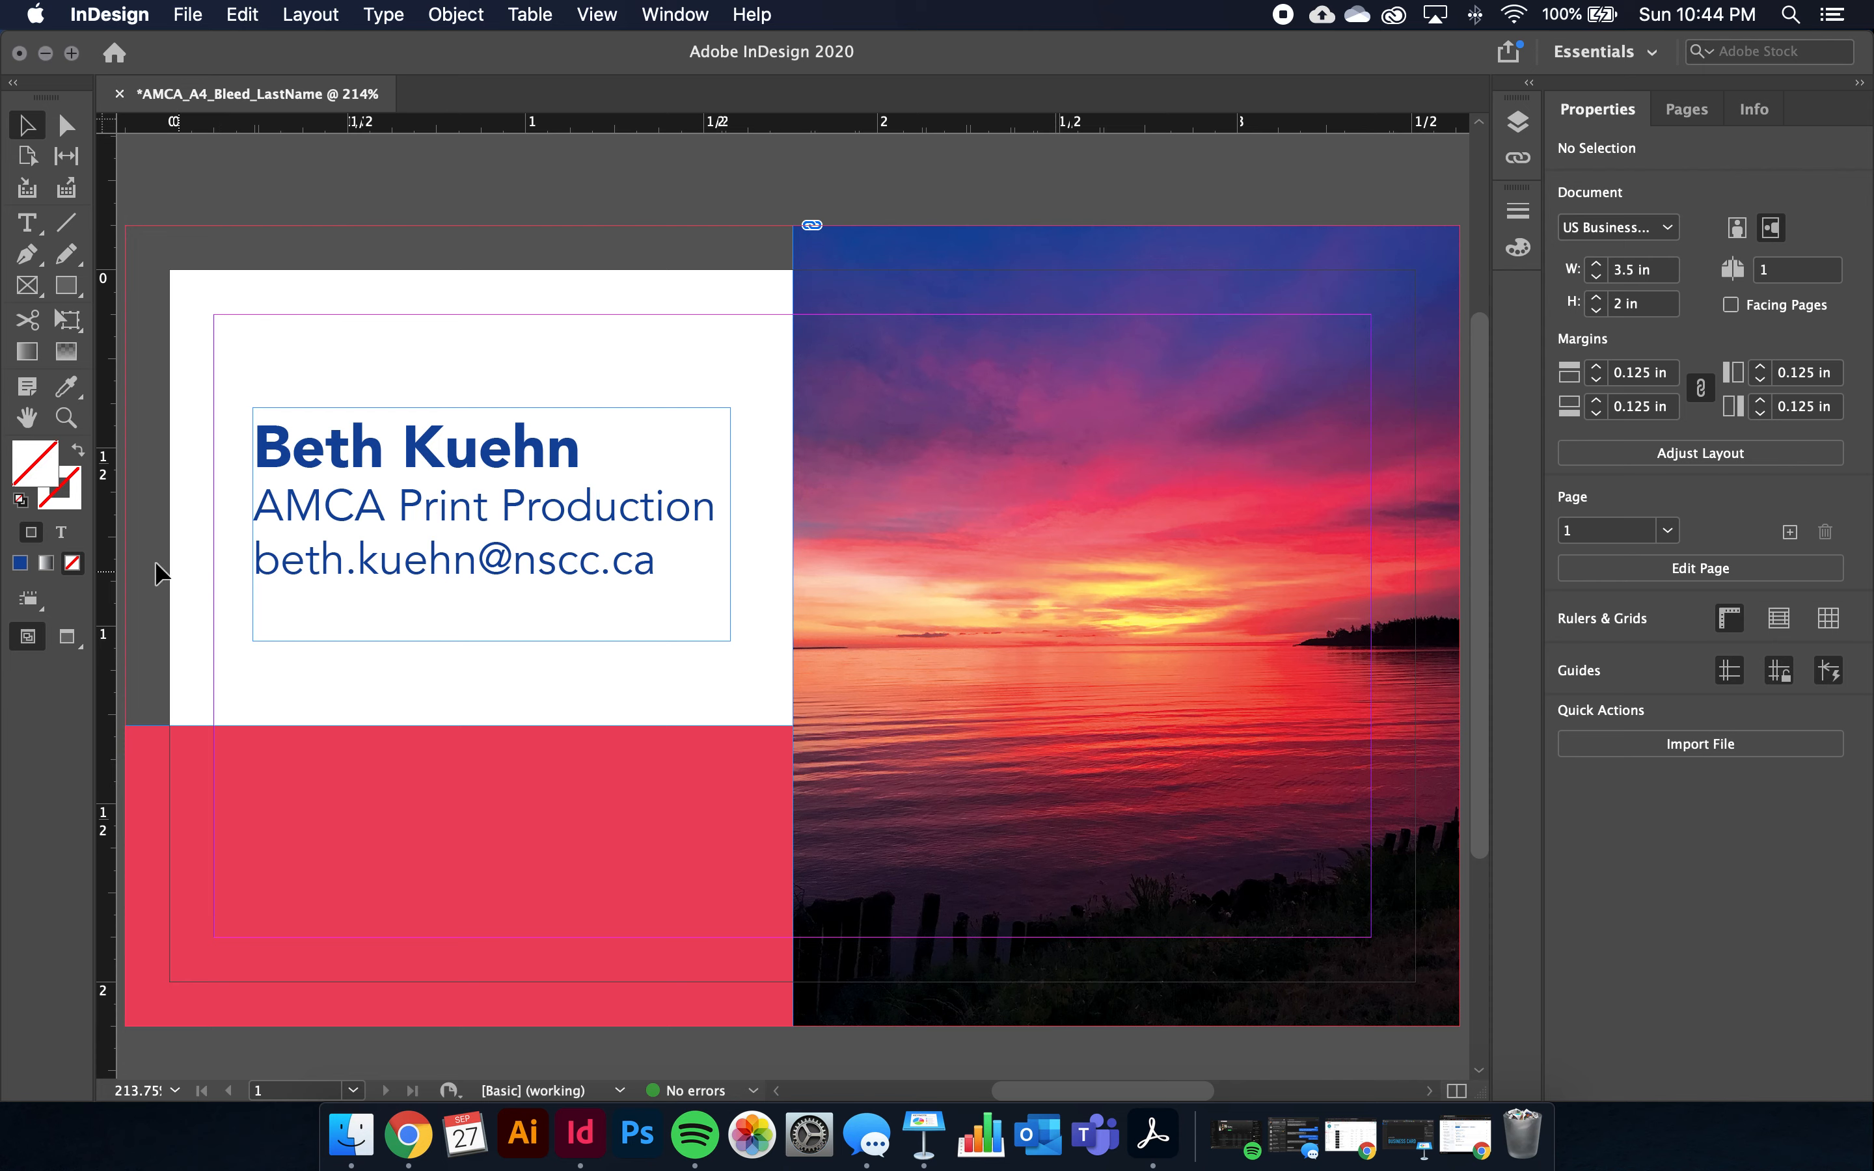
Create a 0.25 × 0.25 in rectangle graphic frame in the red band
click(28, 290)
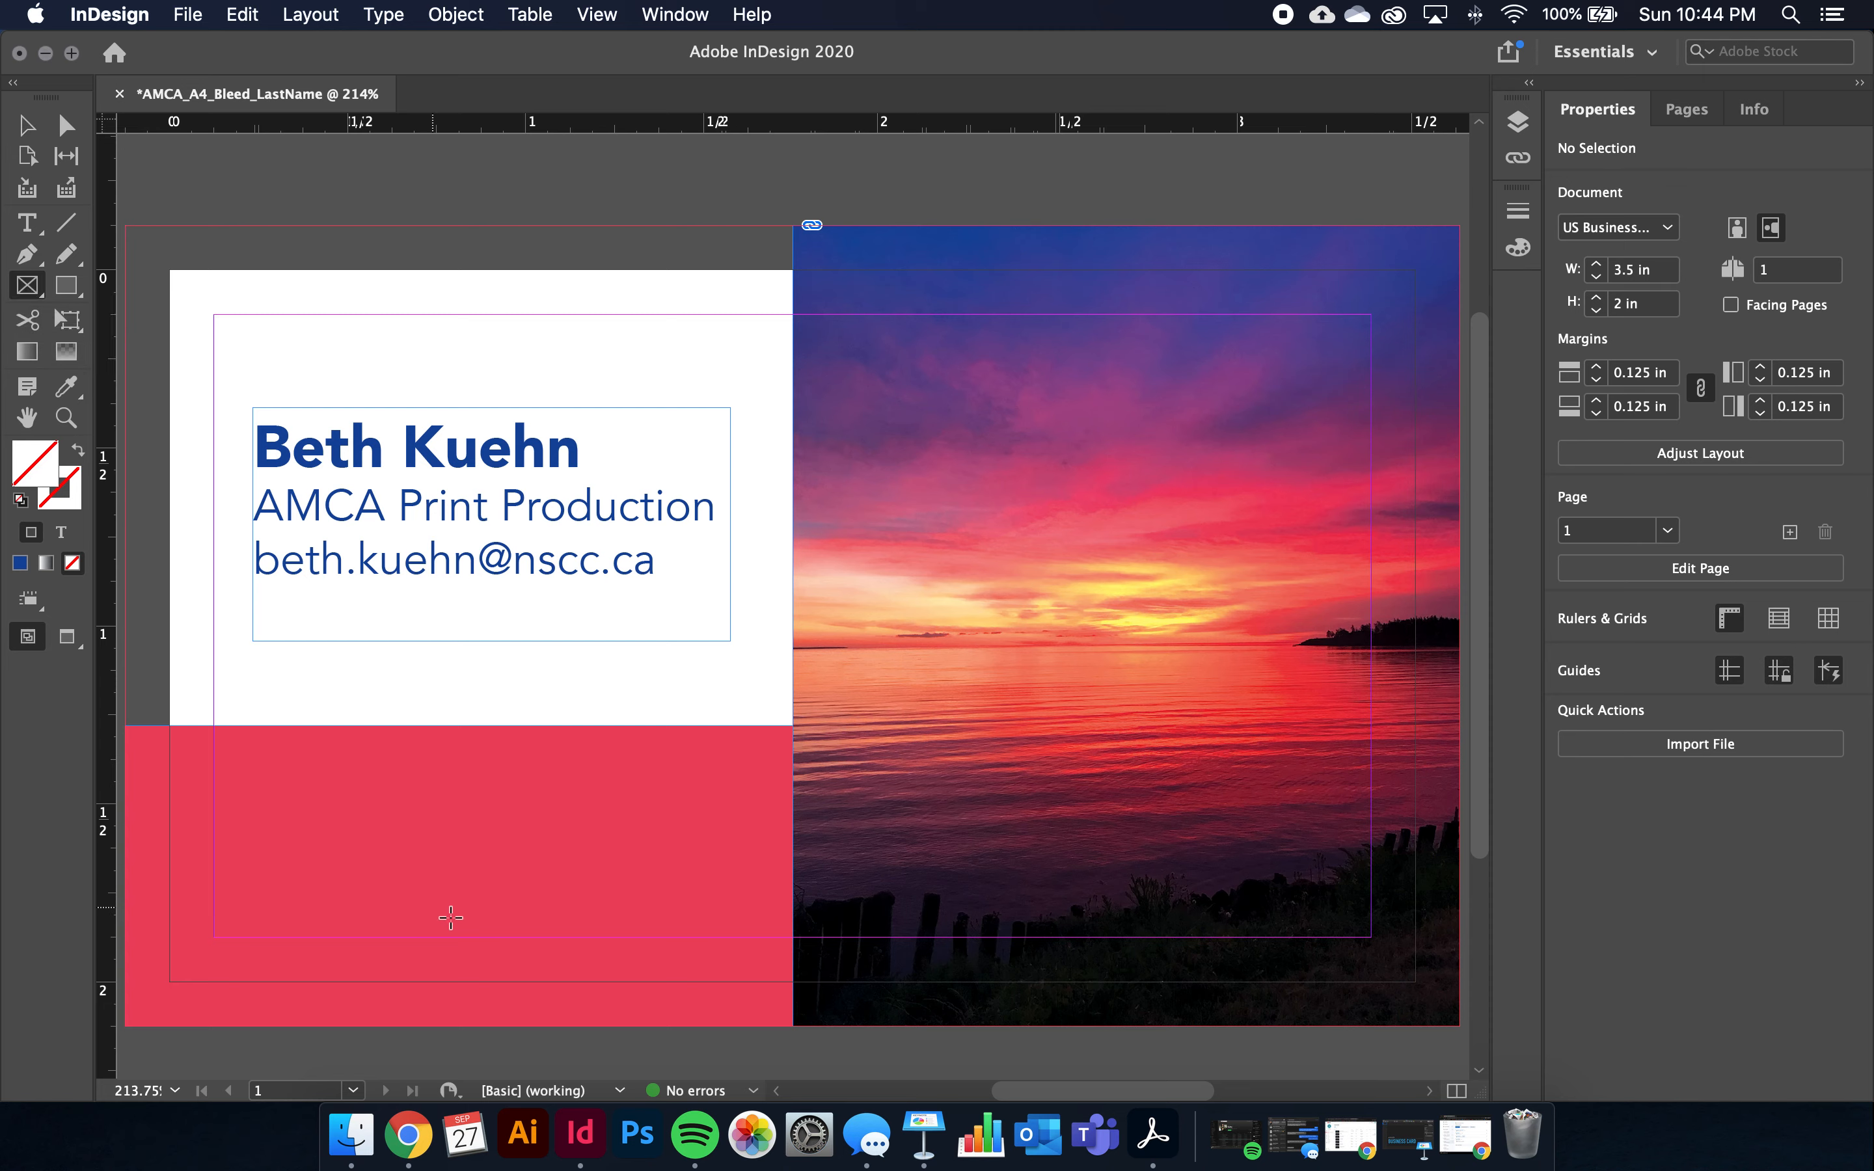
click(339, 815)
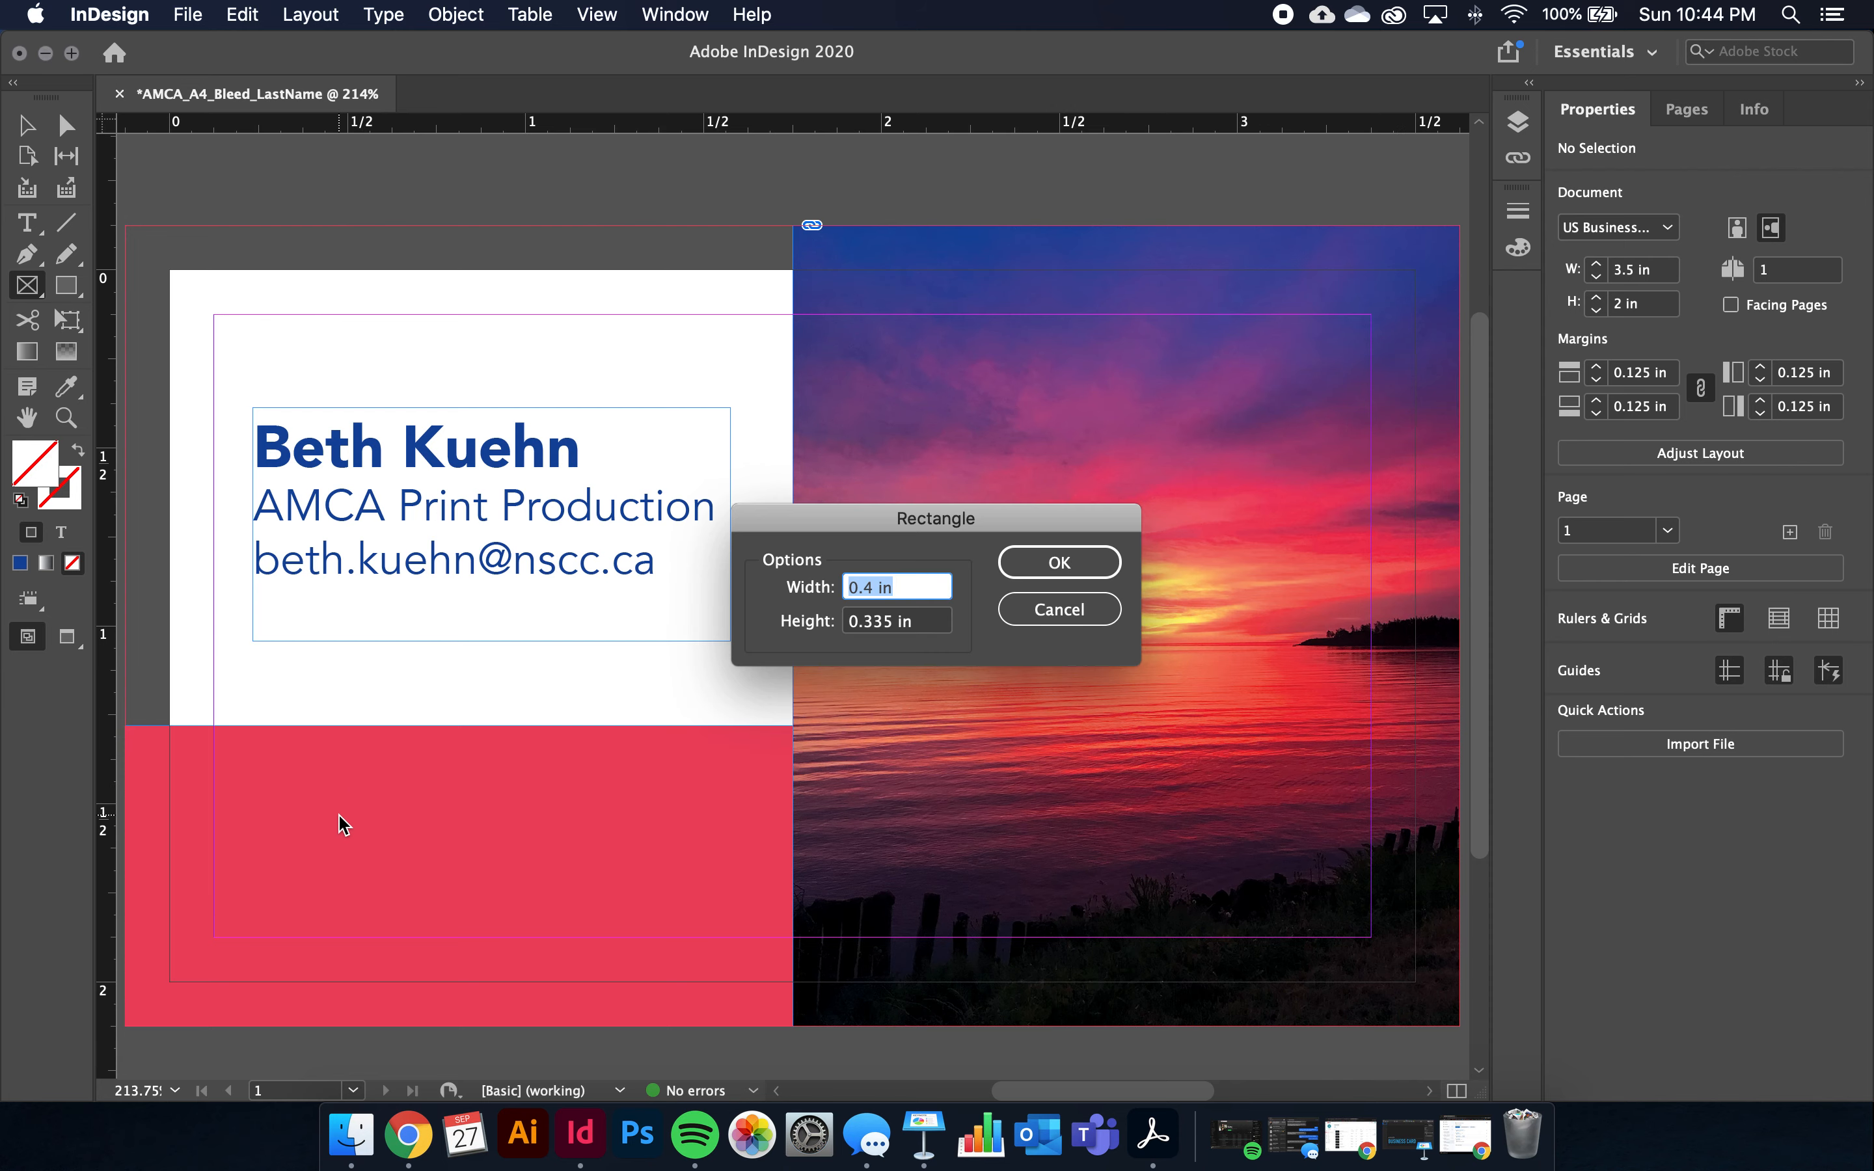
text(1/4)
key(super+a)
text(0.25)
key(Tab)
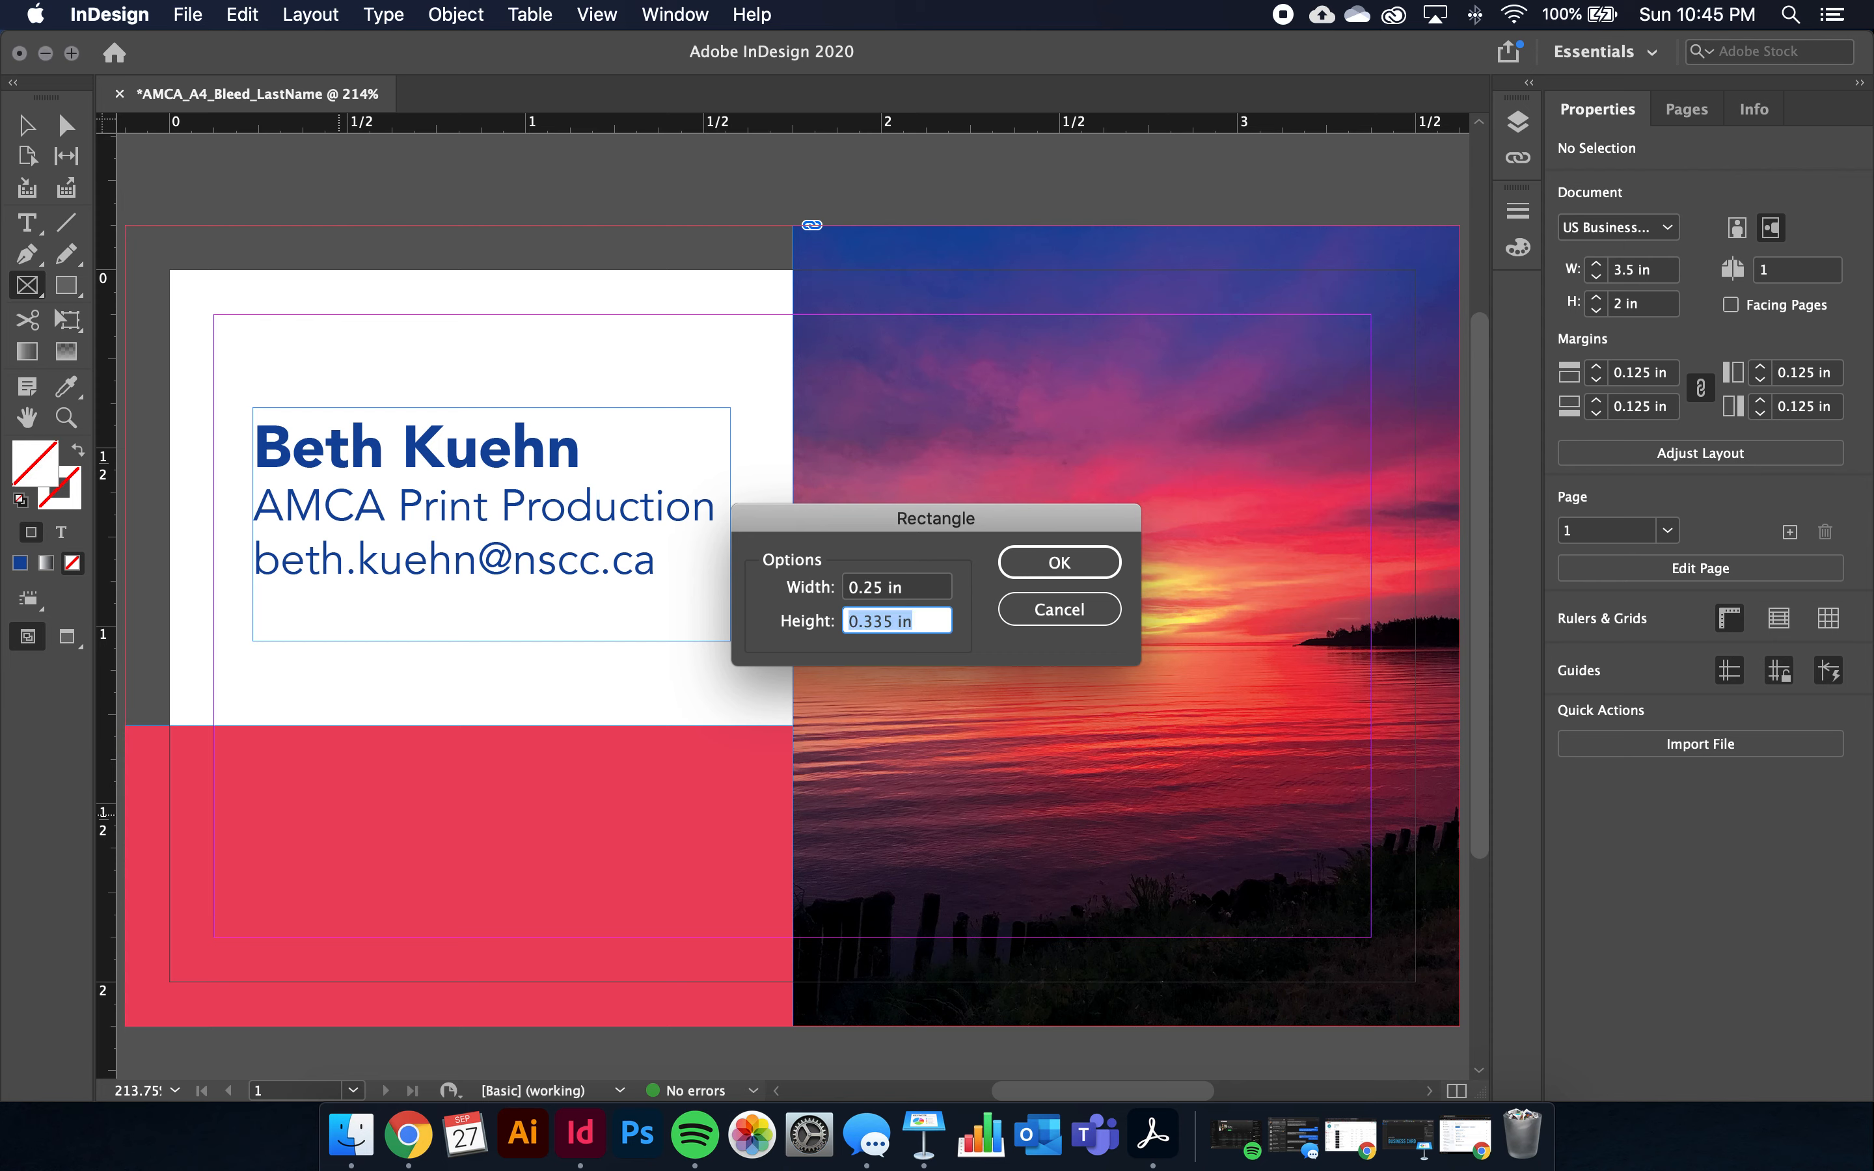
text(0.25)
key(Return)
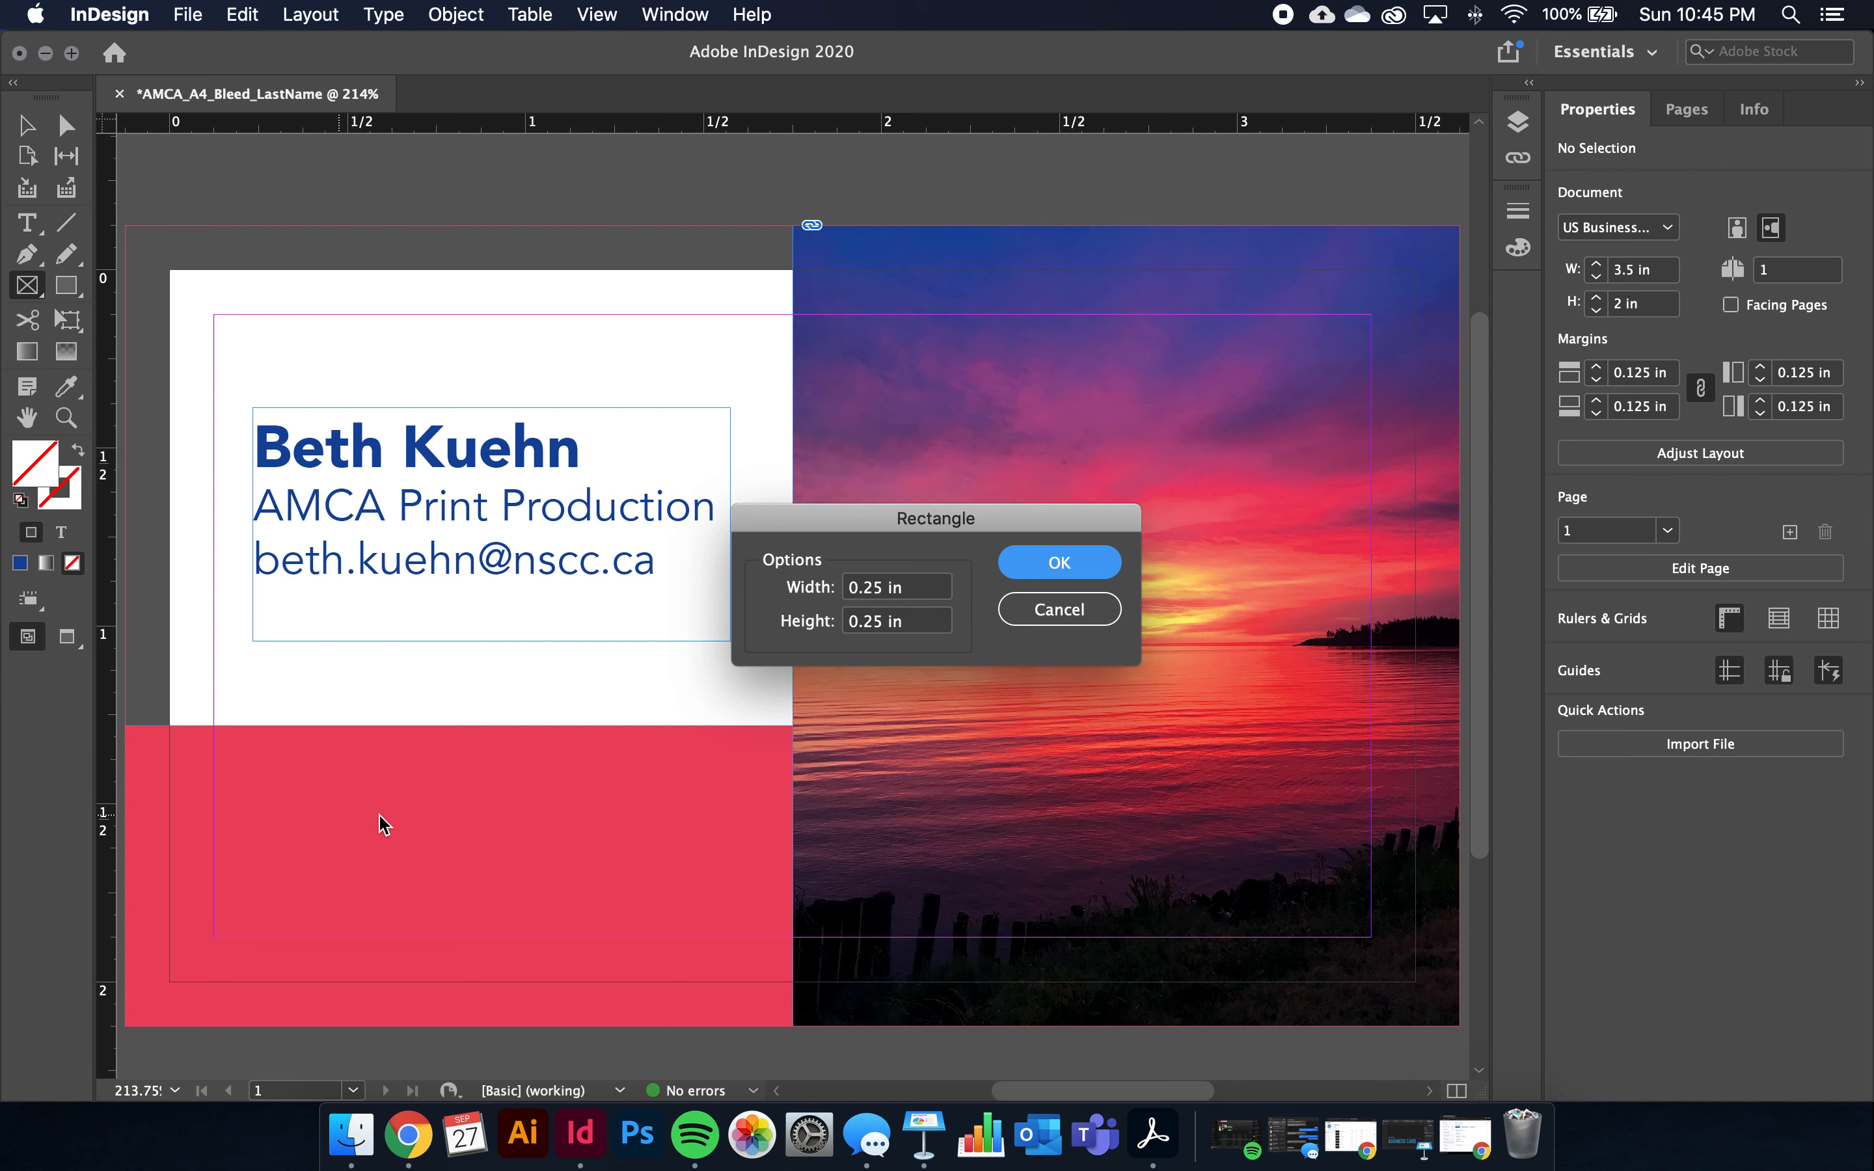
click(1060, 564)
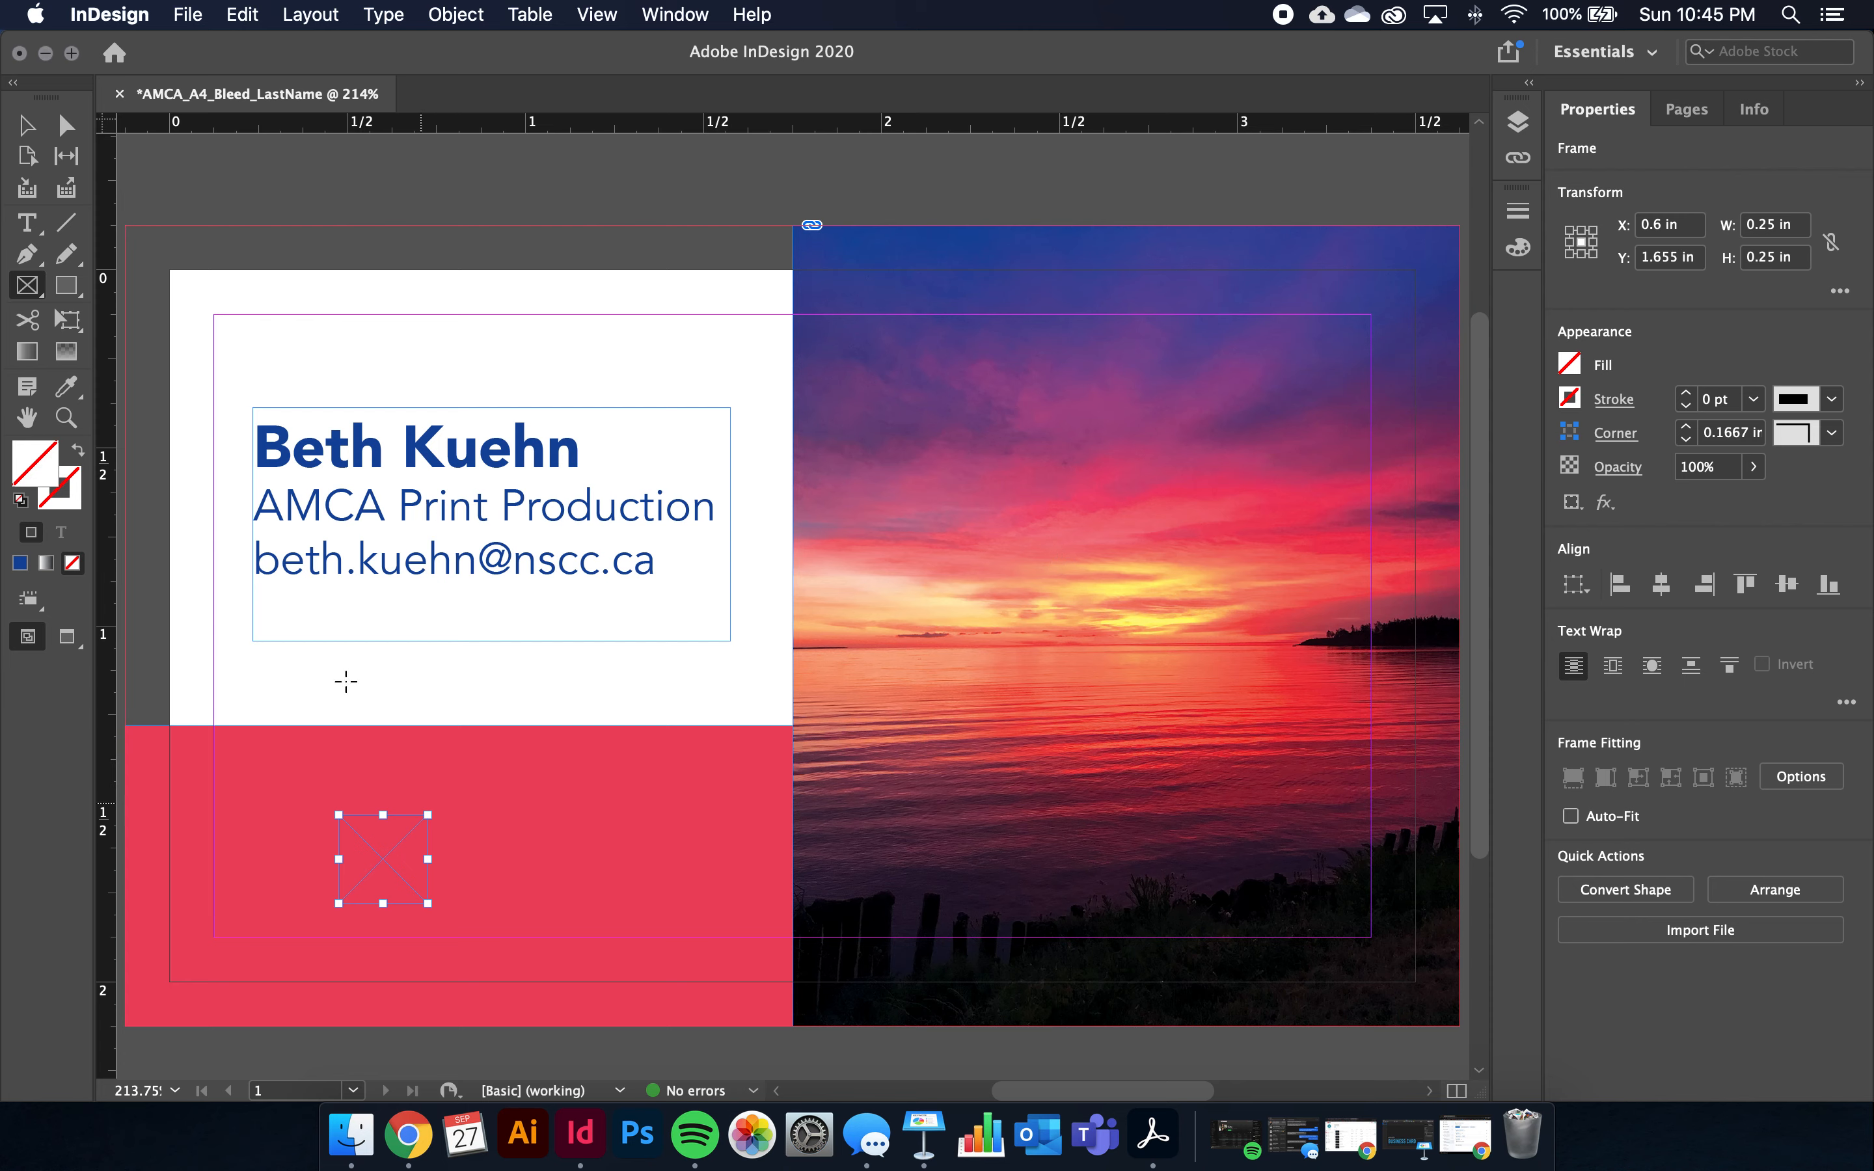
Move the square frame left to the margin and check it in Preview mode
click(27, 124)
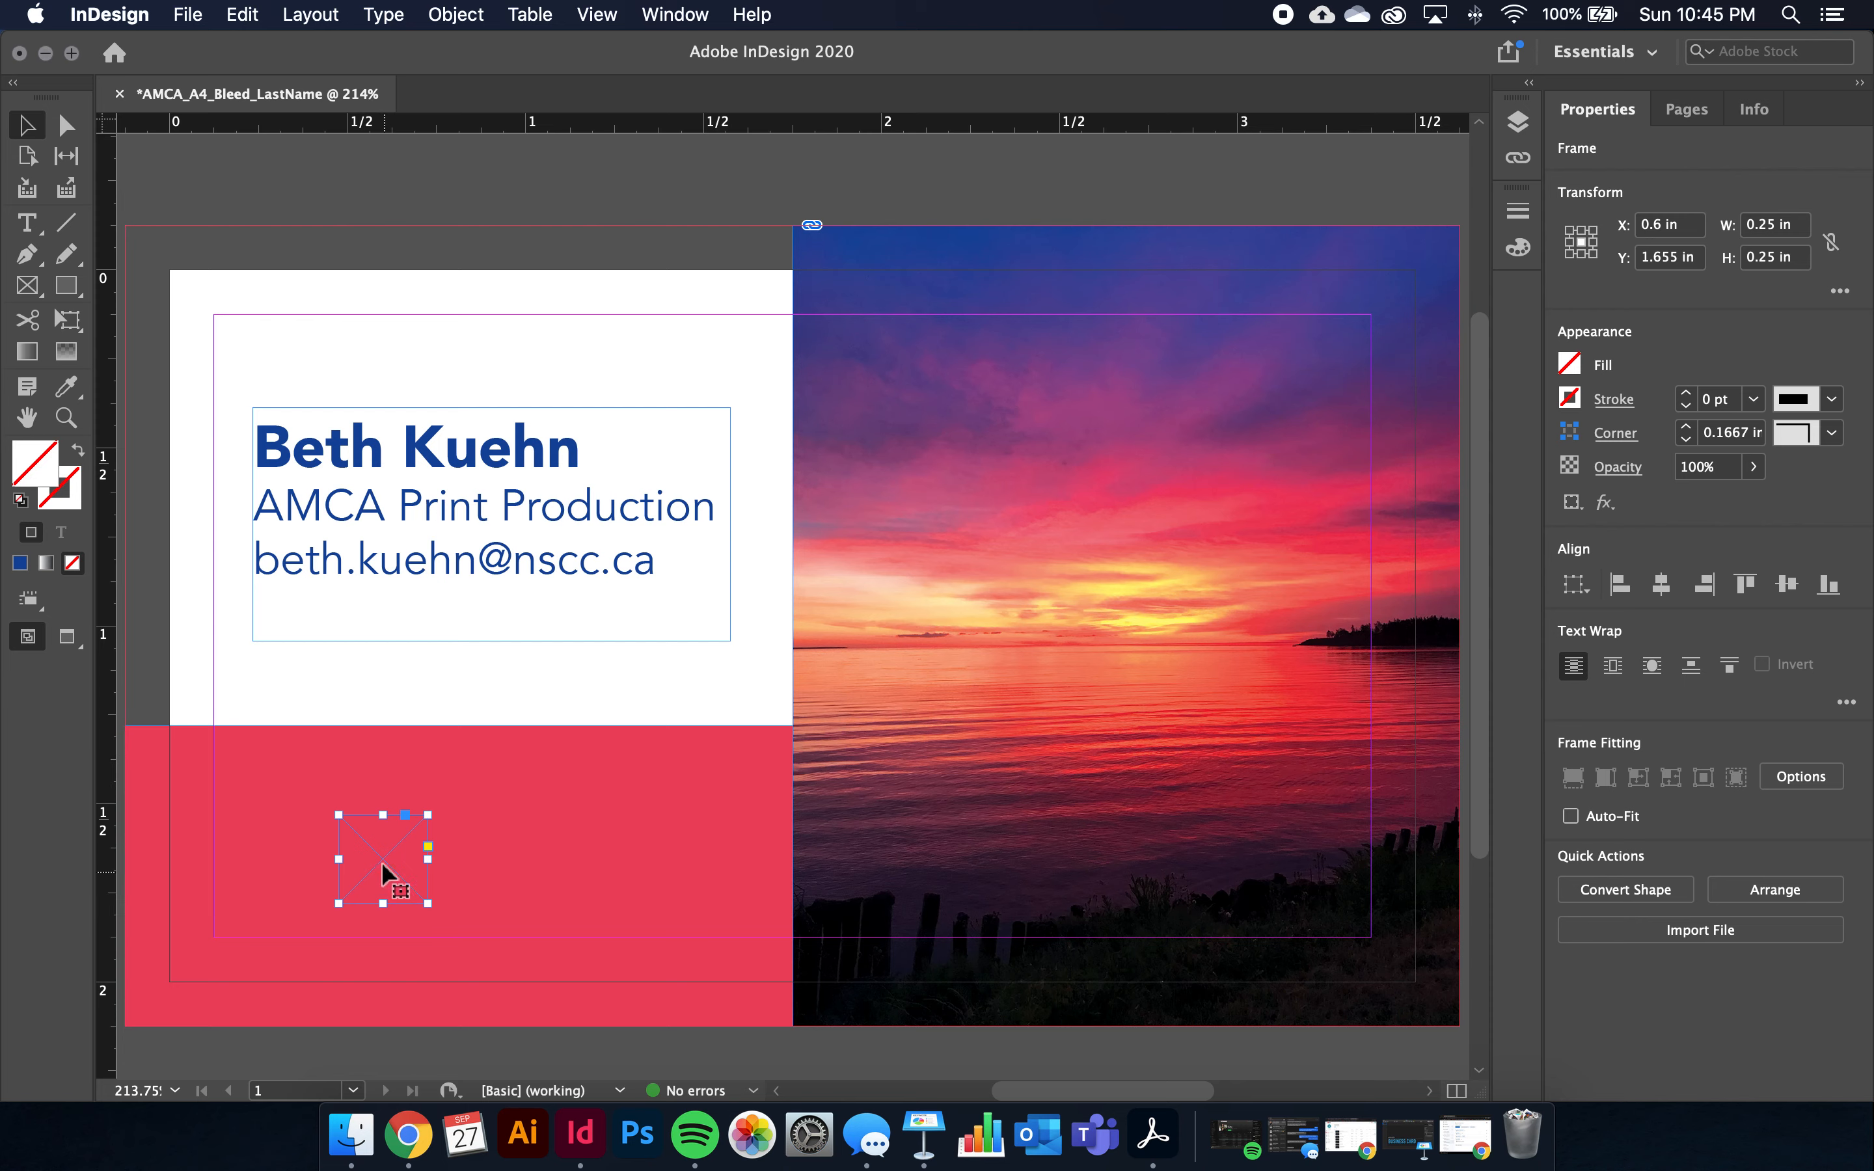
drag(382, 854, 262, 845)
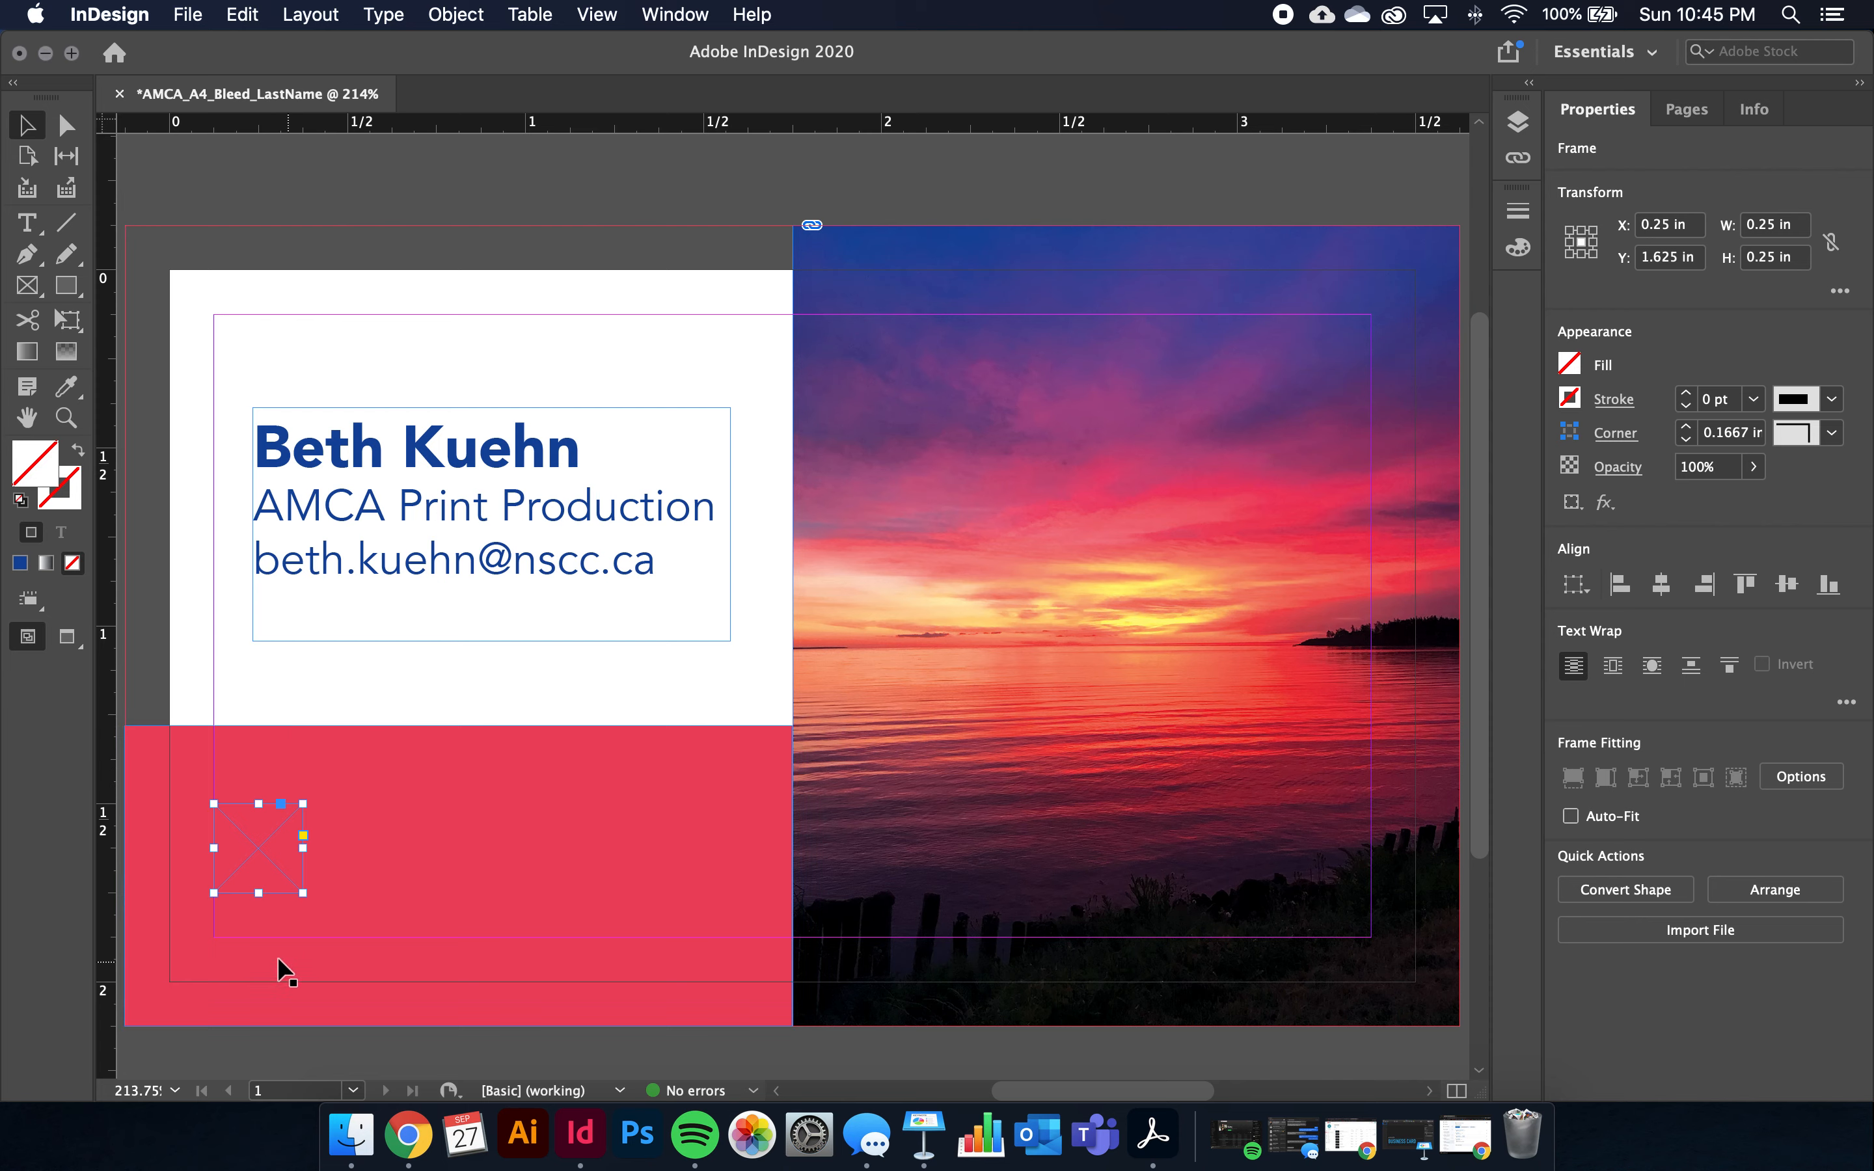
click(323, 688)
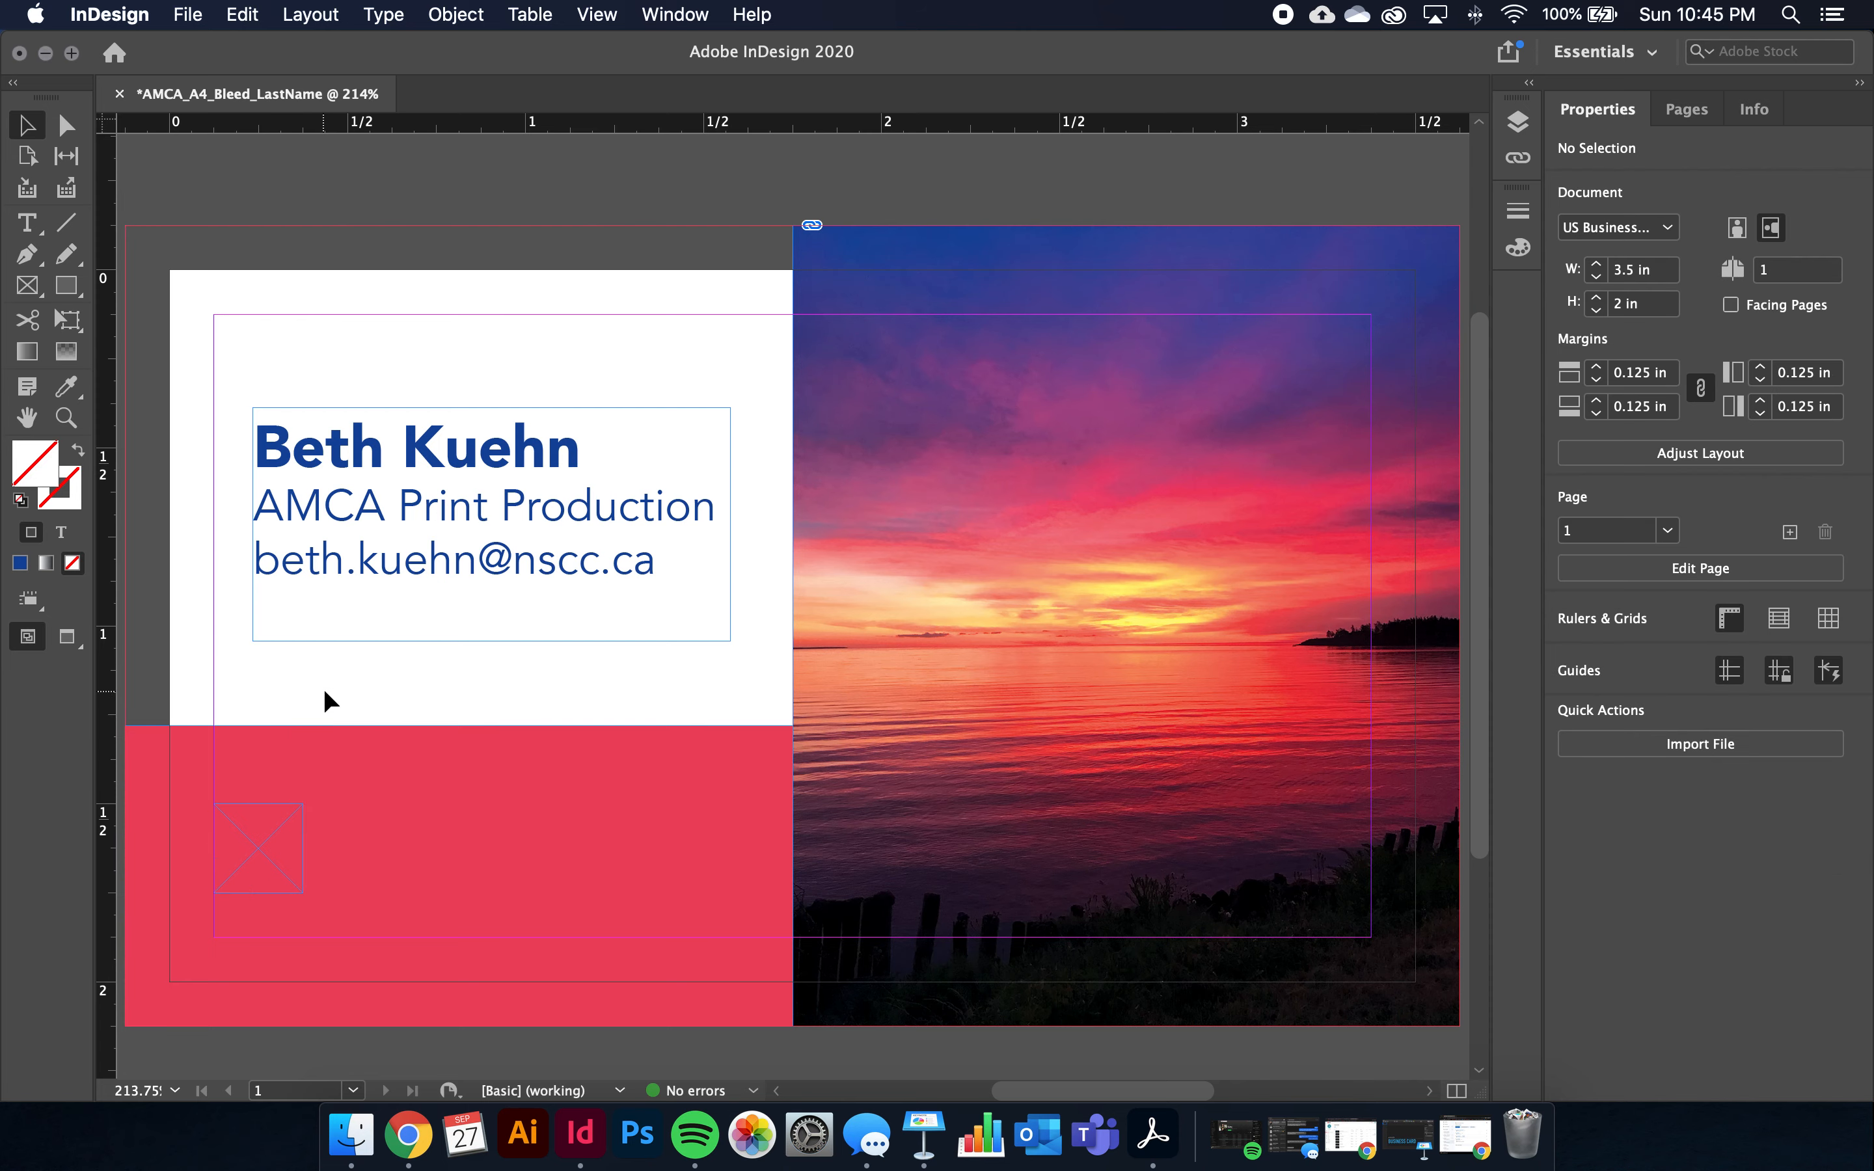
key(w)
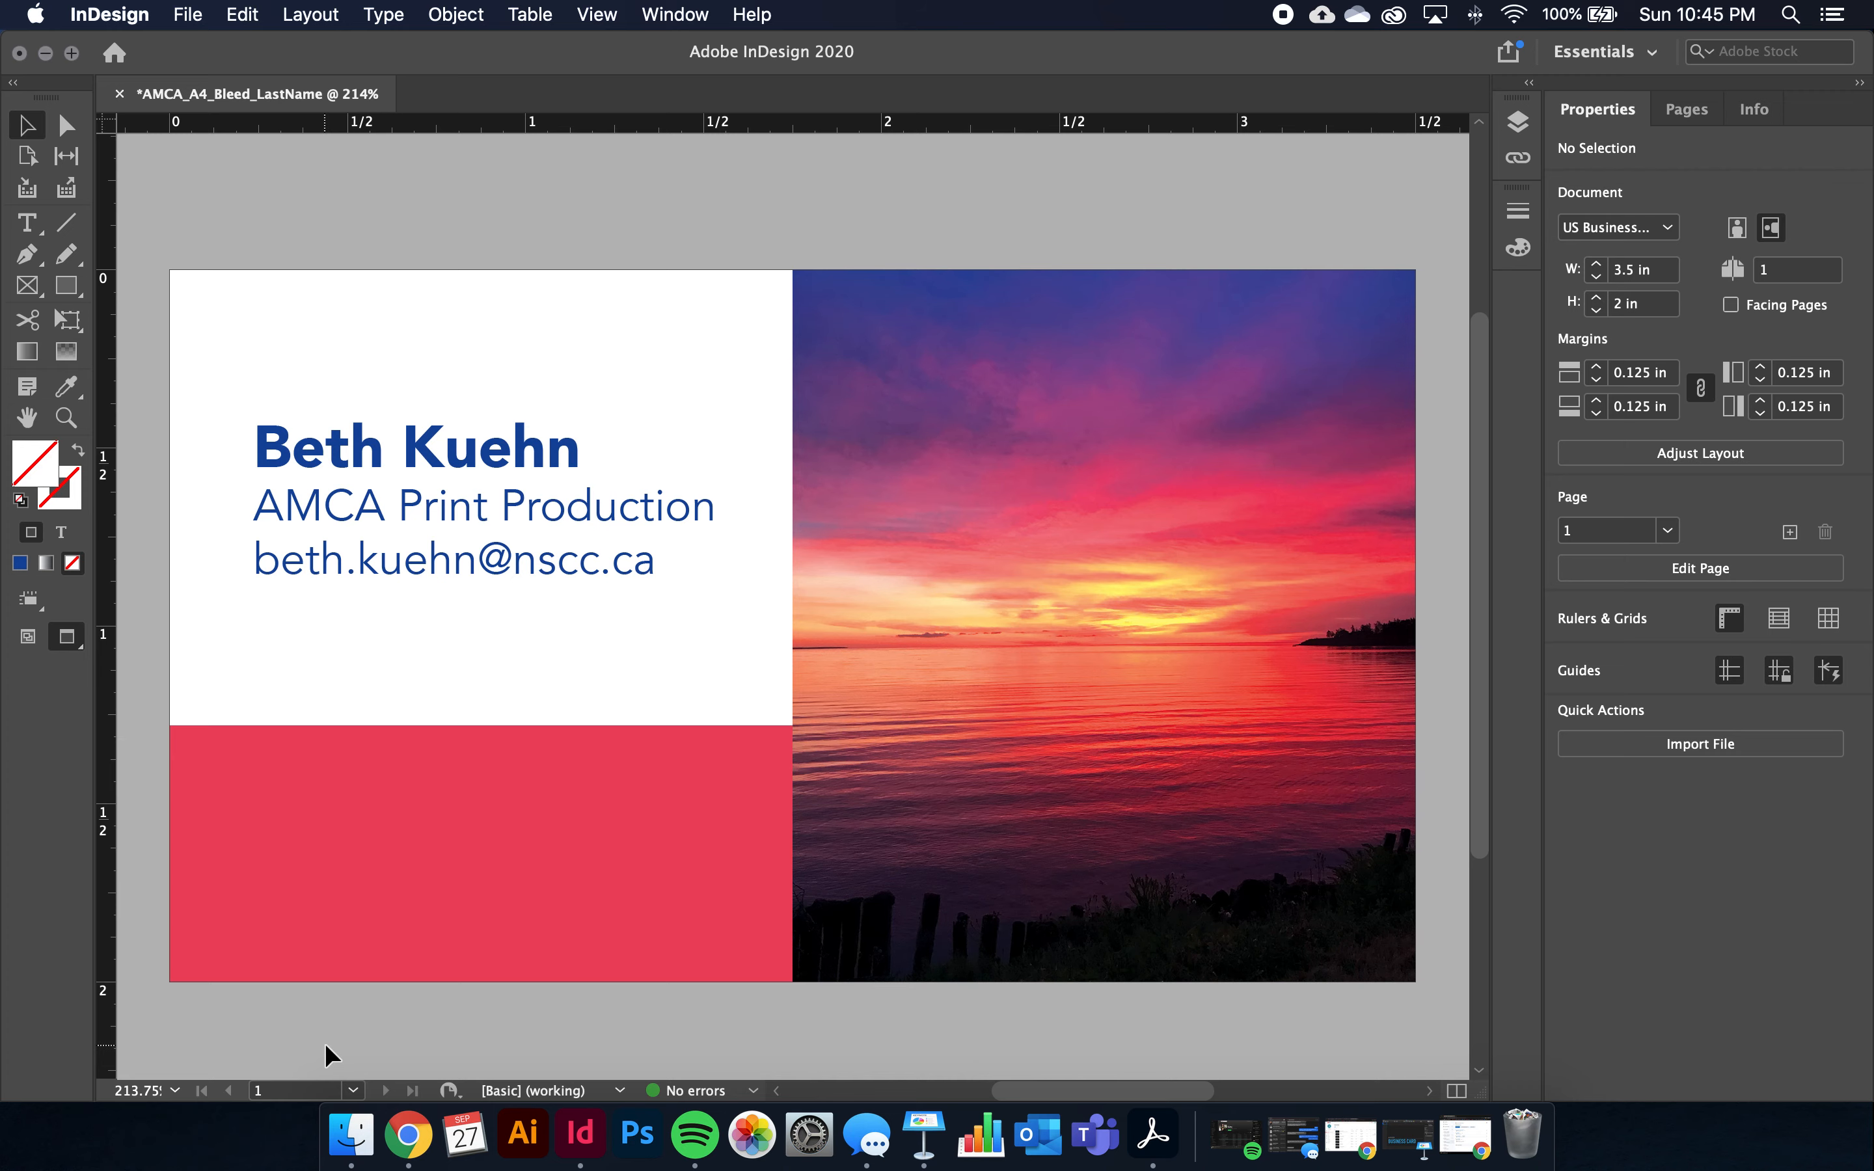
key(w)
click(259, 837)
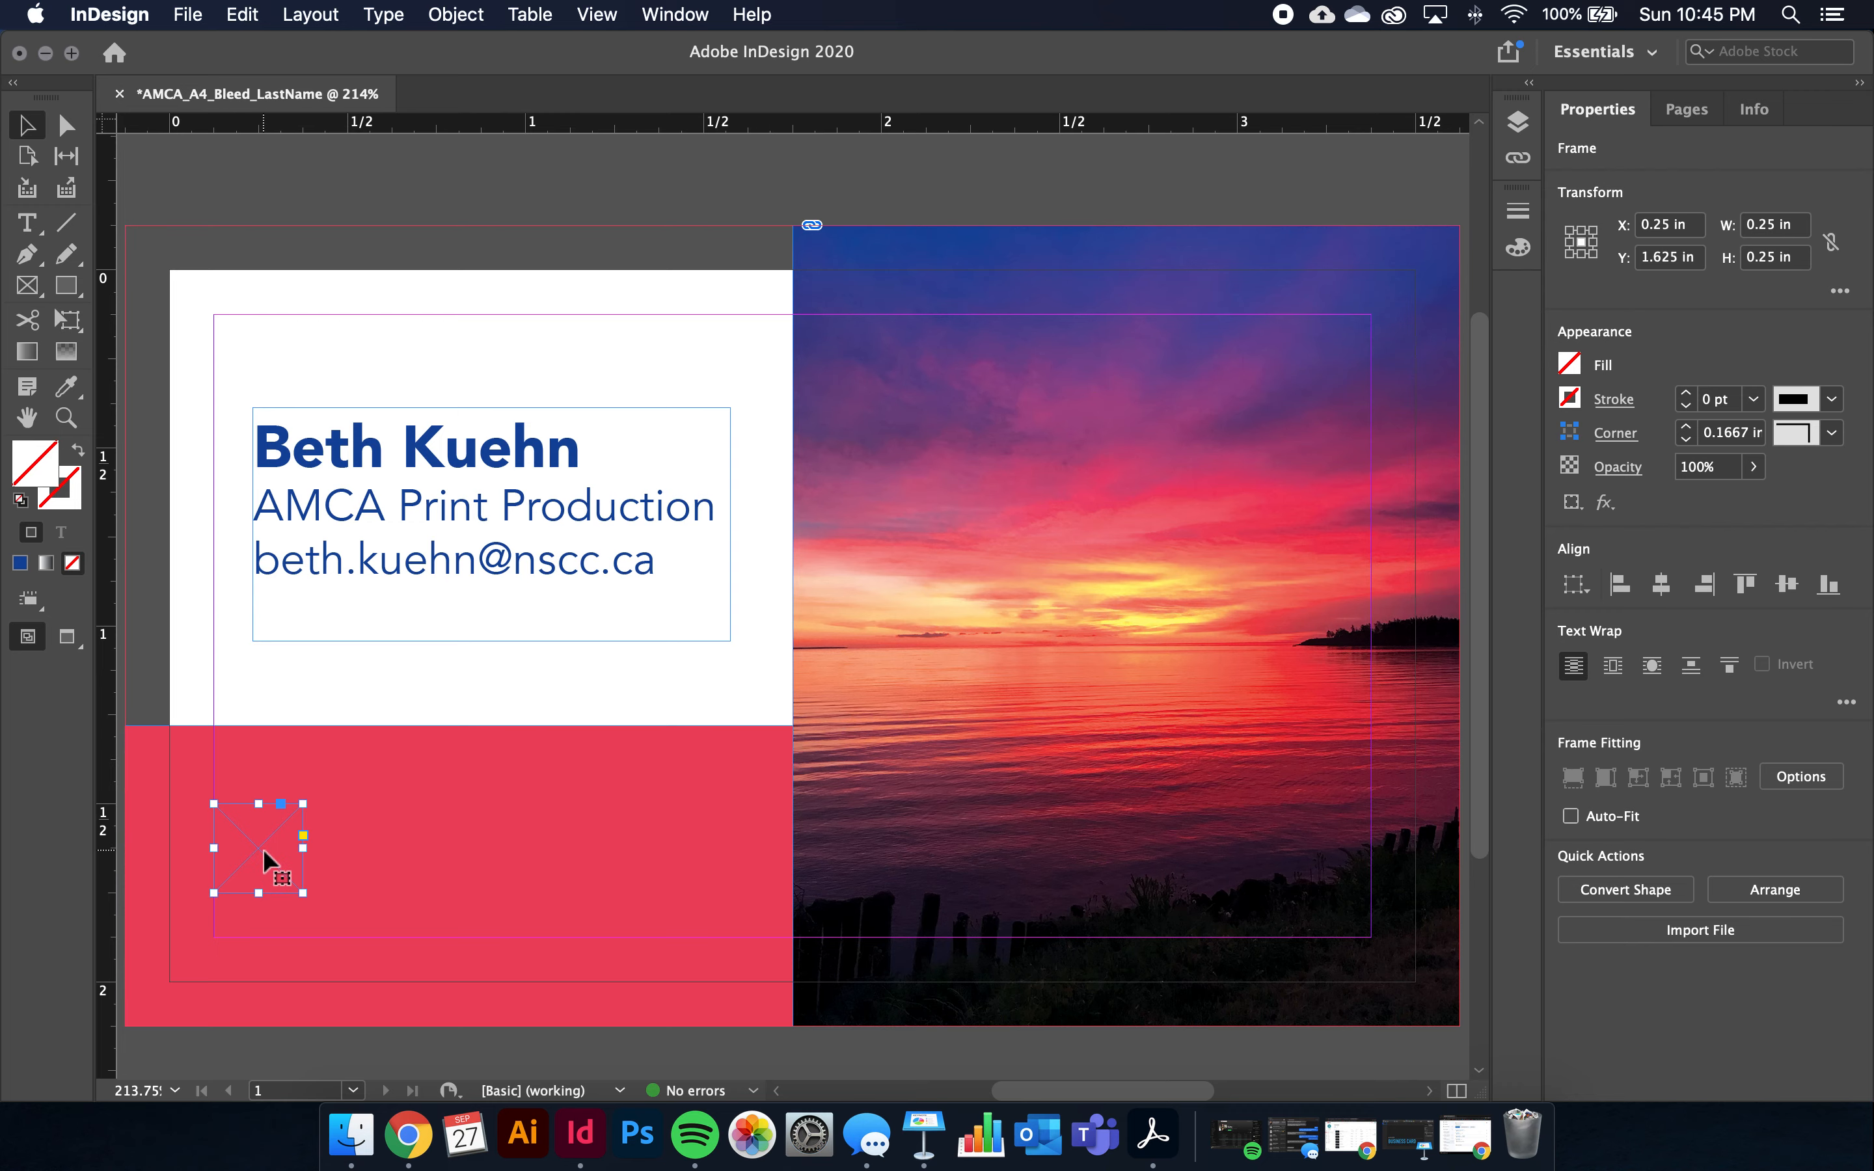
Copy the placeholder frame and position the pasted copy right of the first in the red band
click(246, 29)
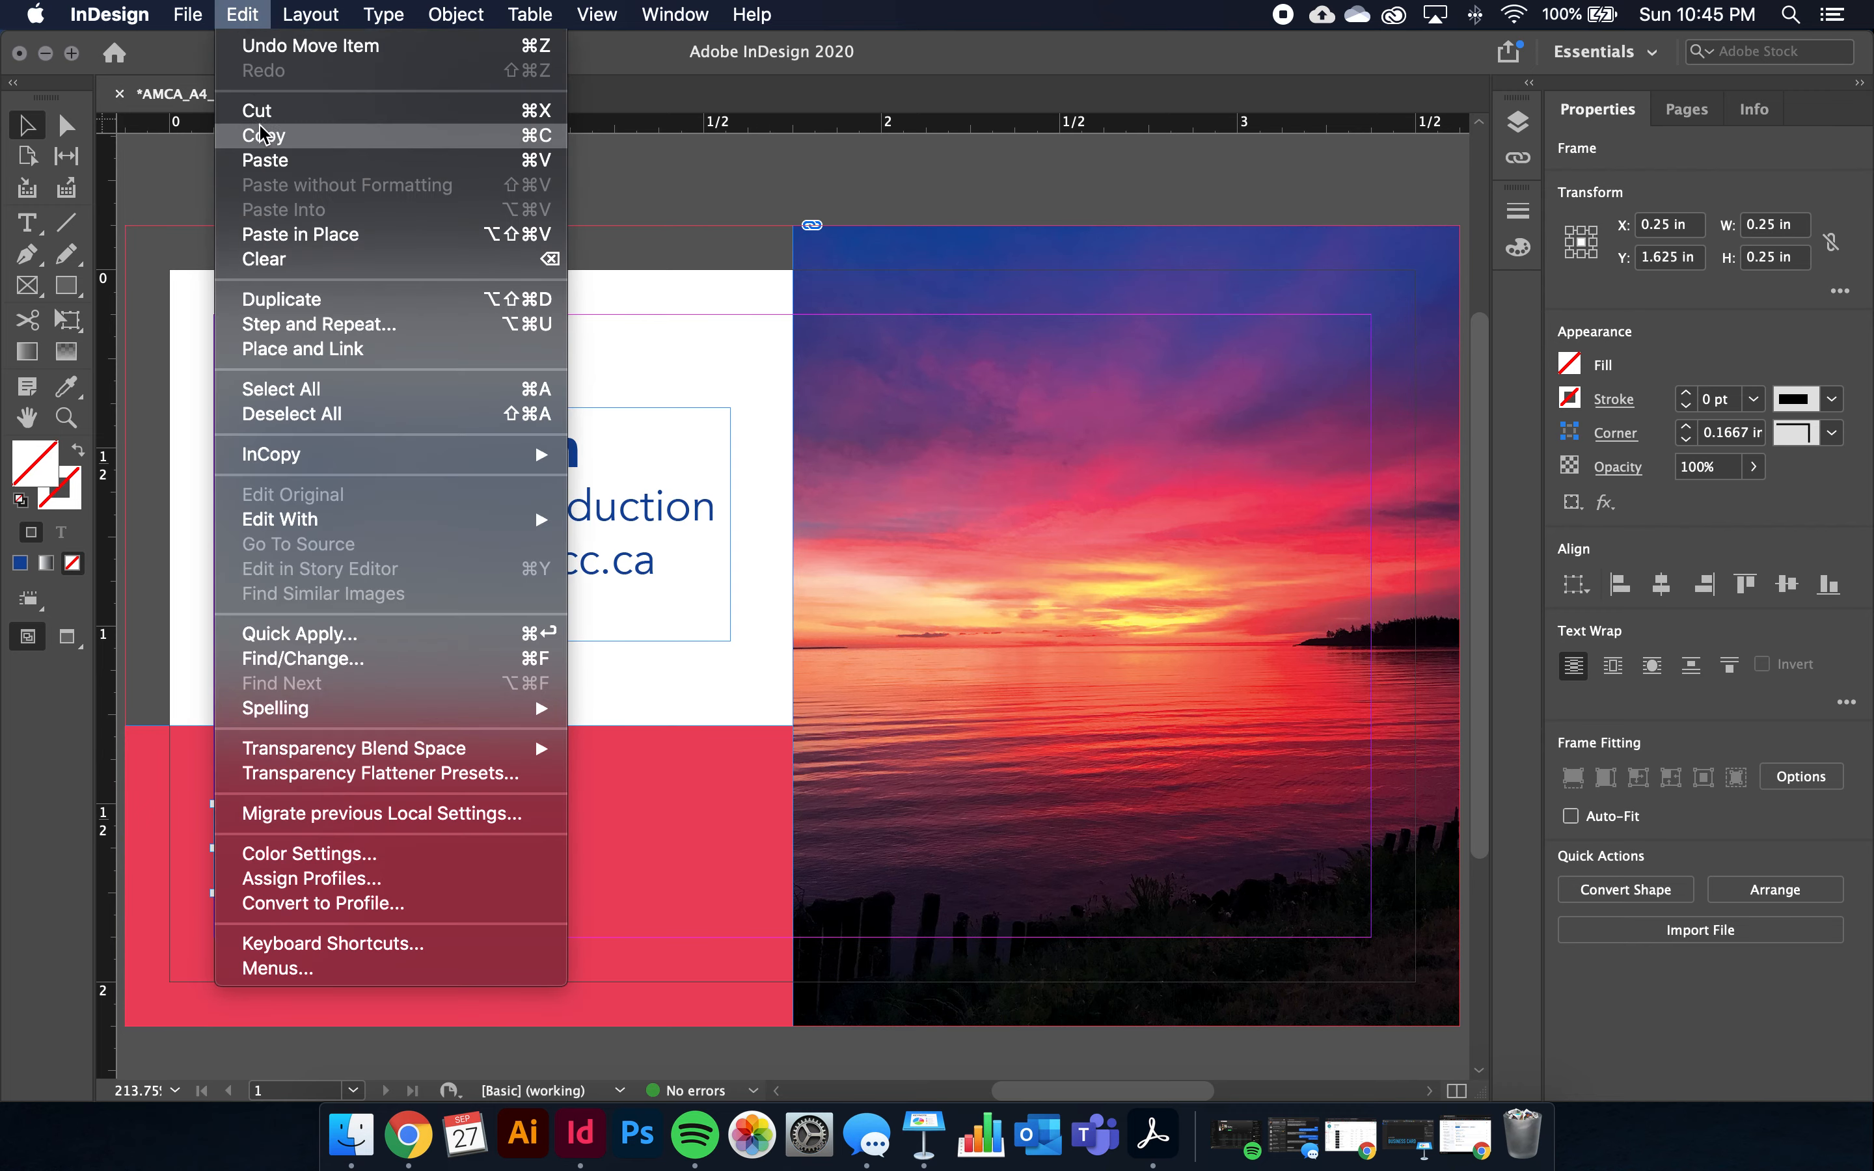
click(246, 134)
click(242, 14)
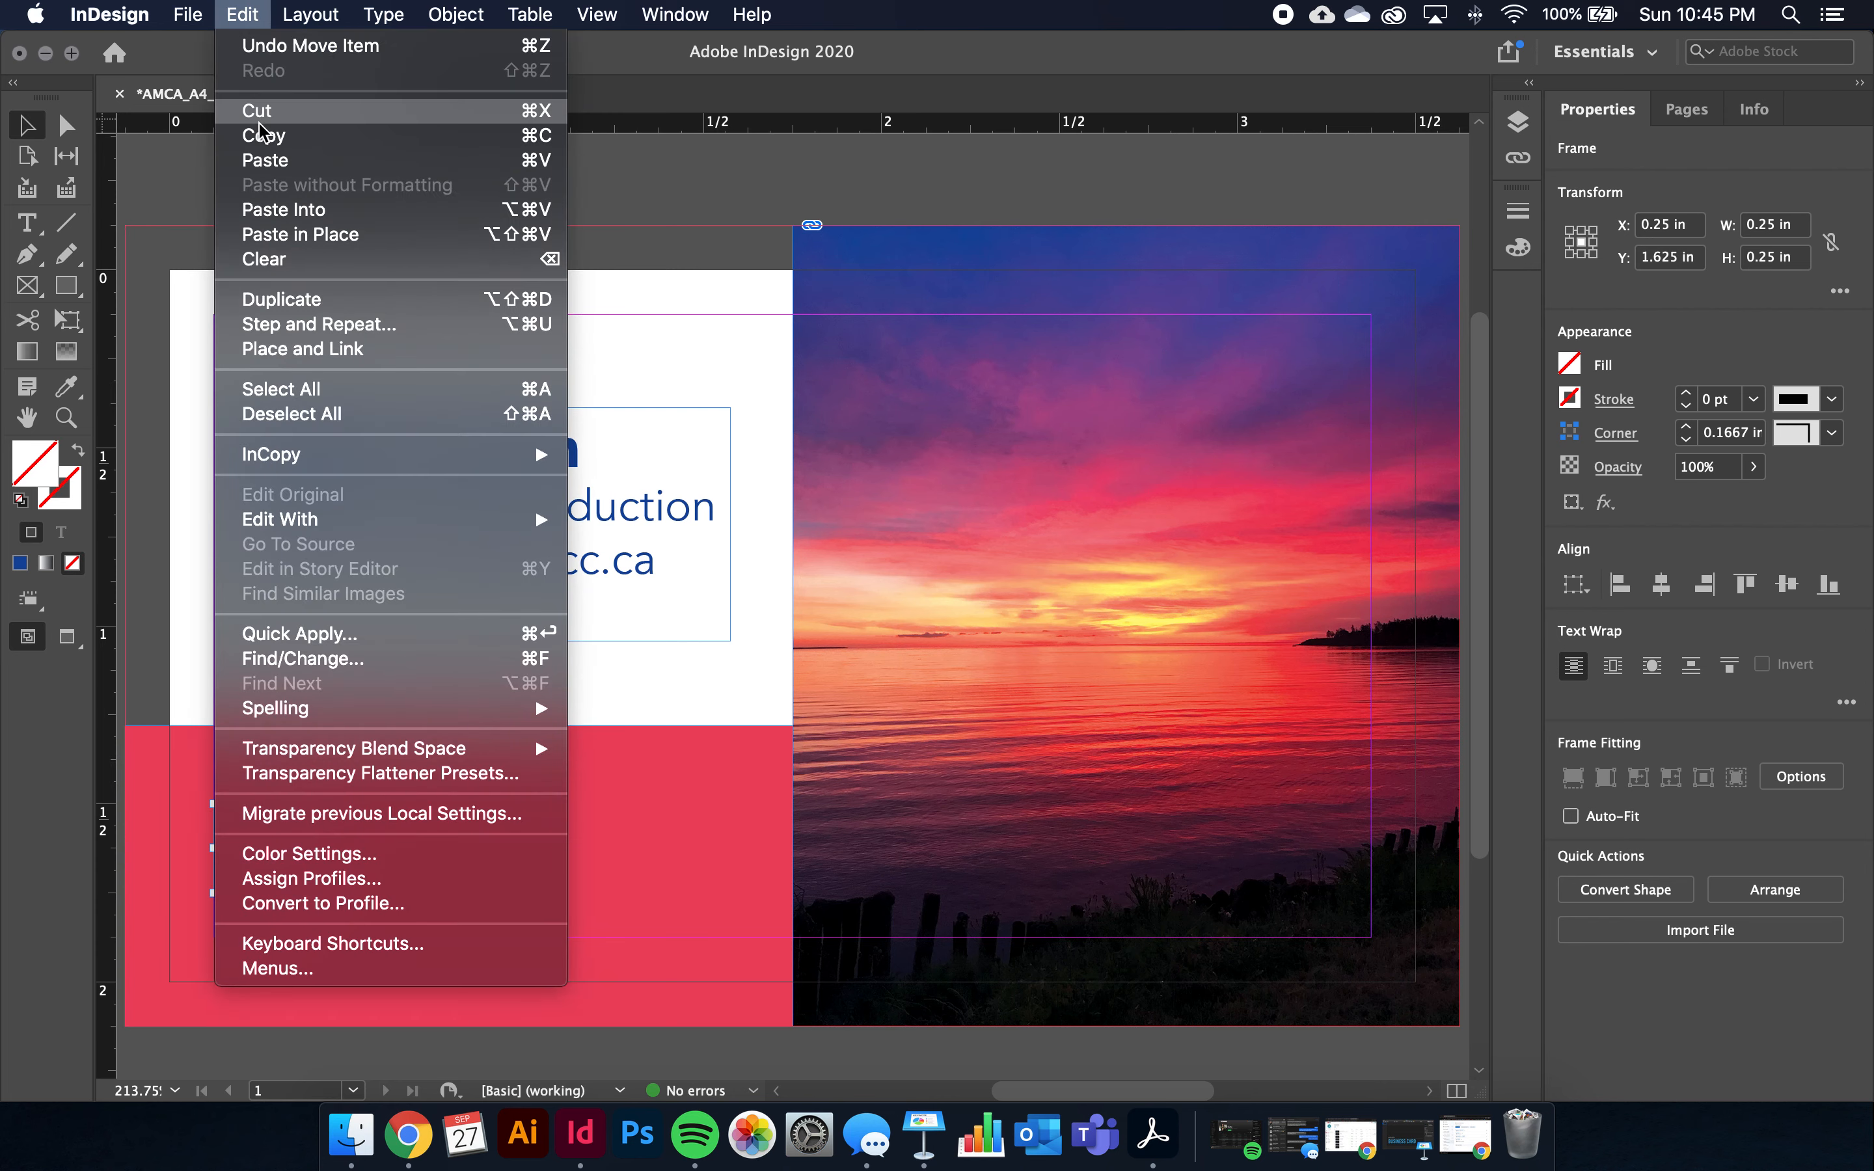
click(263, 158)
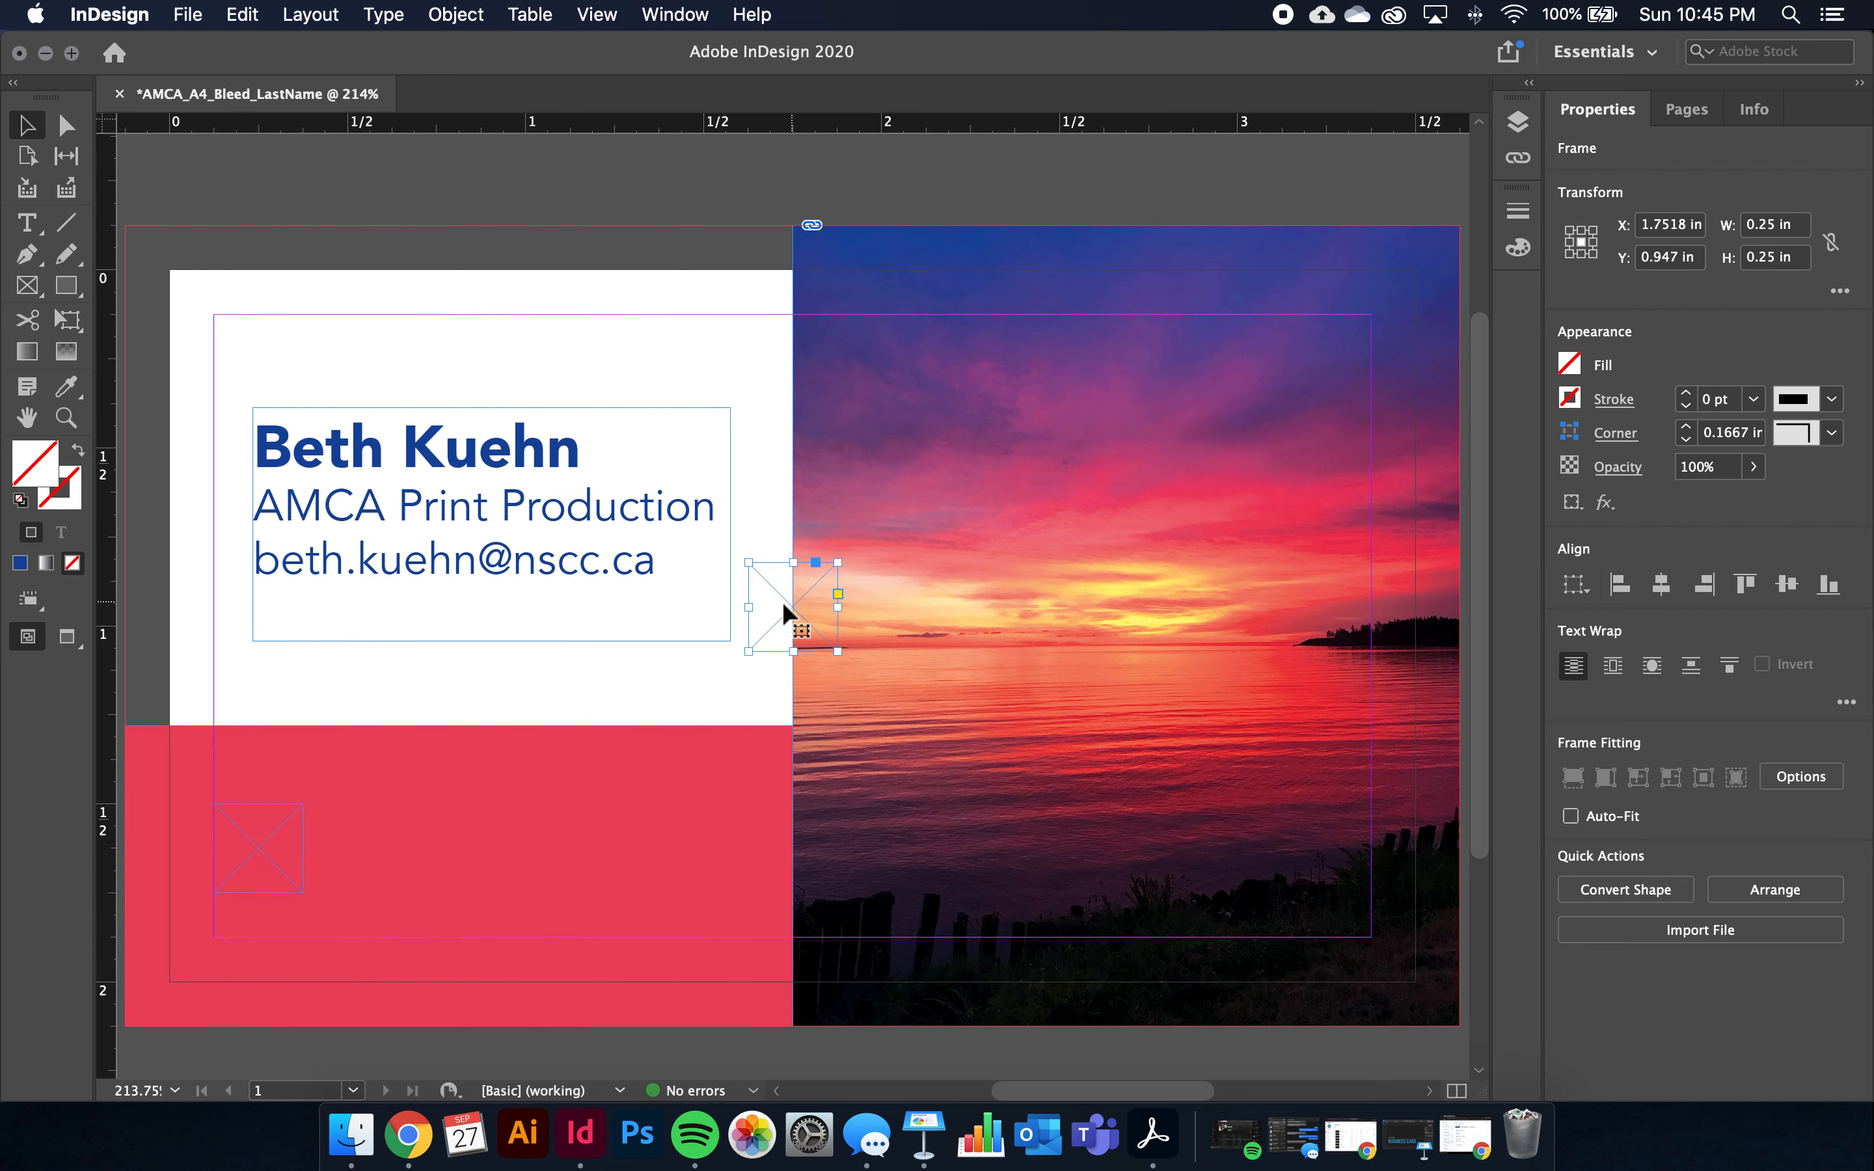
drag(770, 608, 391, 859)
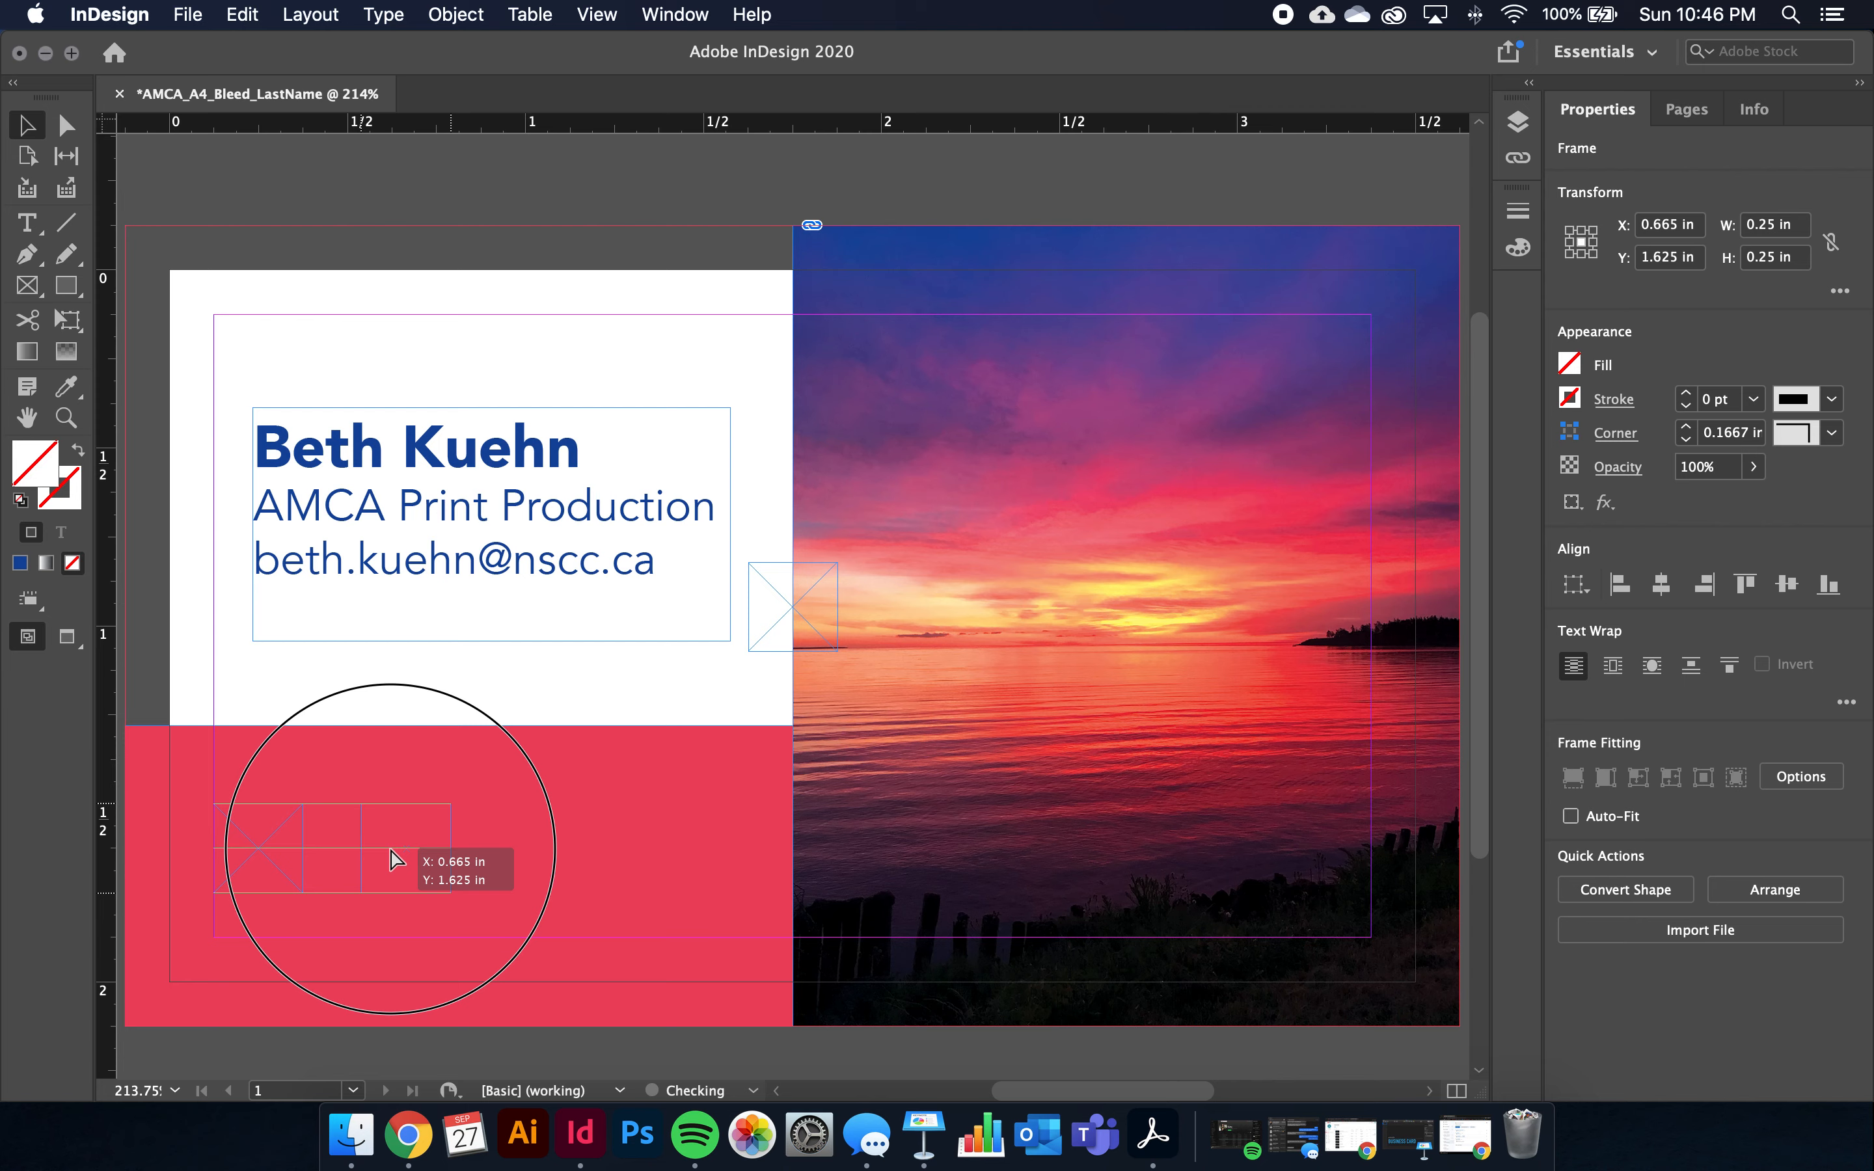
mouse_move(391, 859)
mouse_down()
mouse_move(464, 861)
mouse_move(396, 848)
mouse_up()
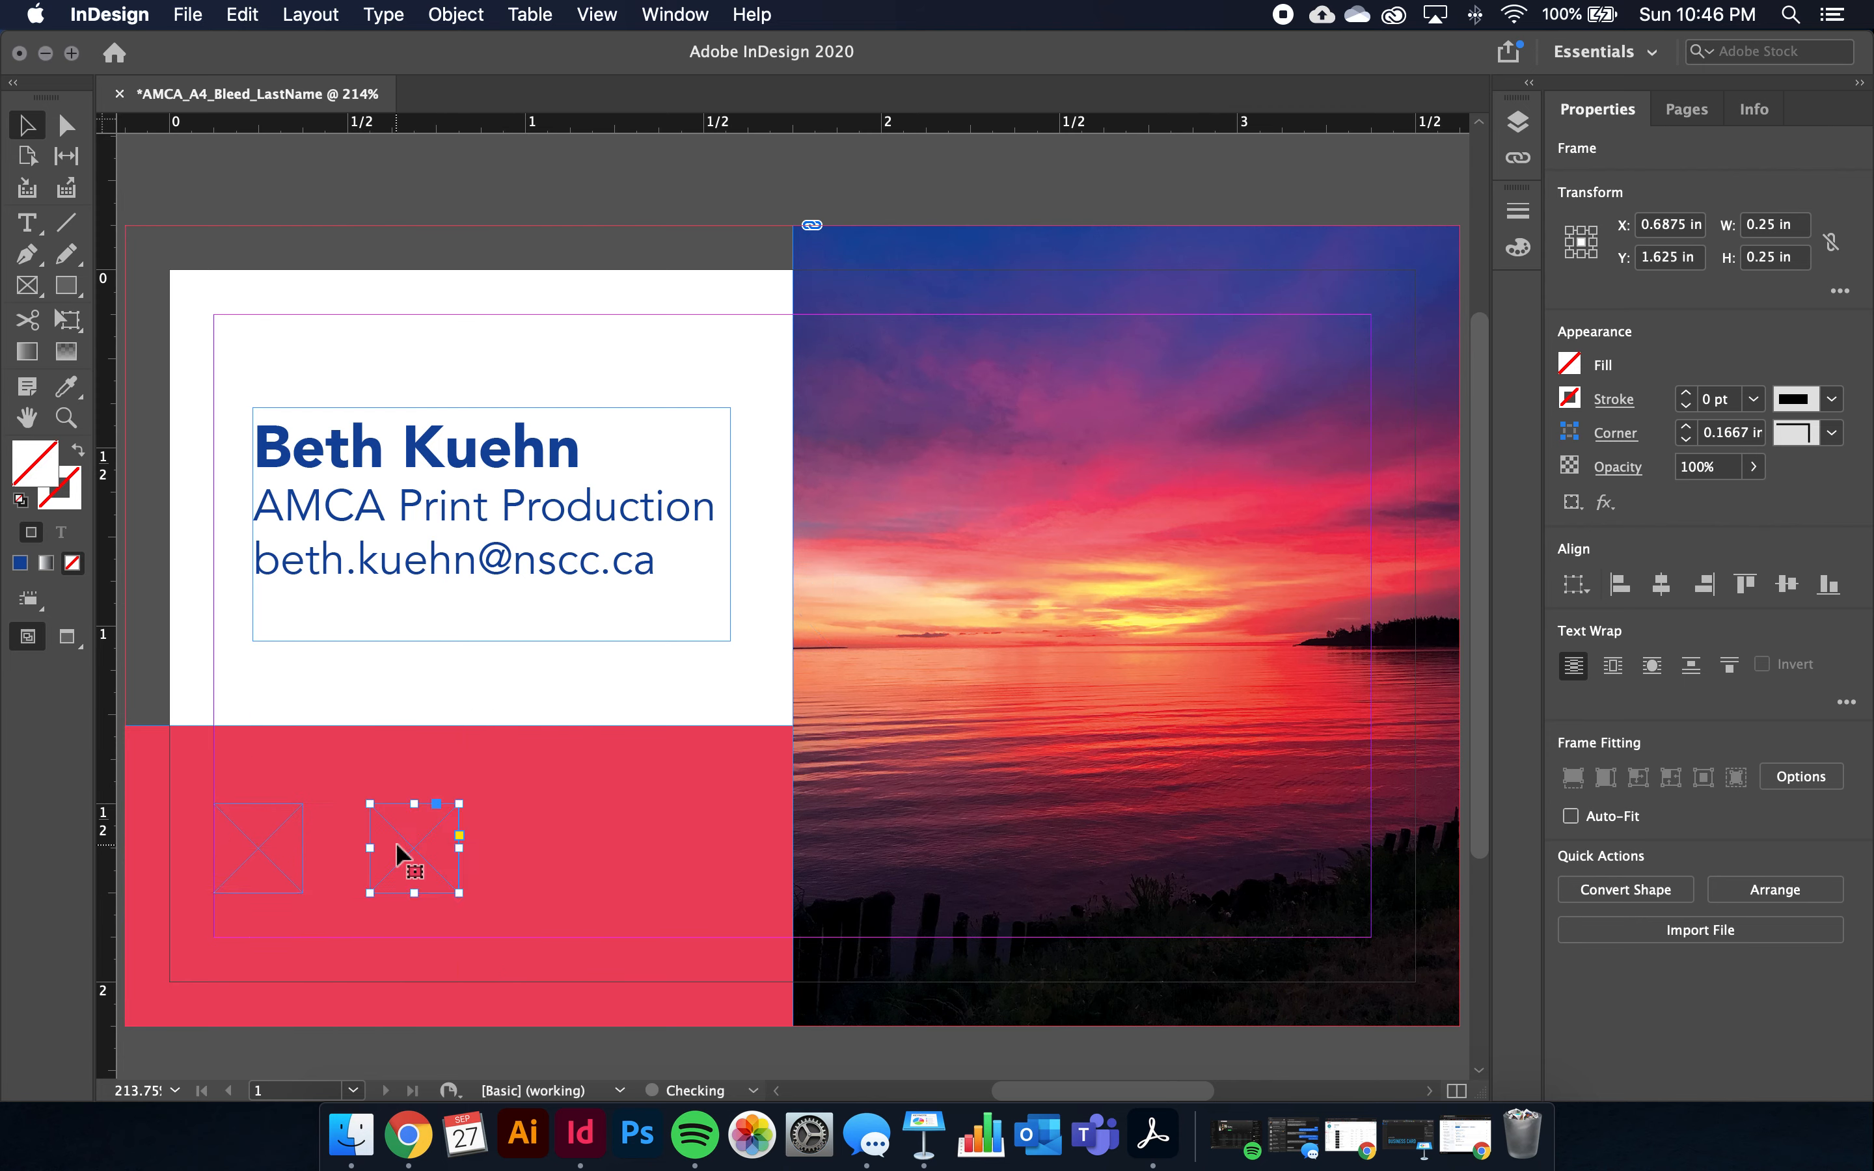
Paste a third frame at X 1.125 in on the red band, then paste a fourth copy
right_click(413, 842)
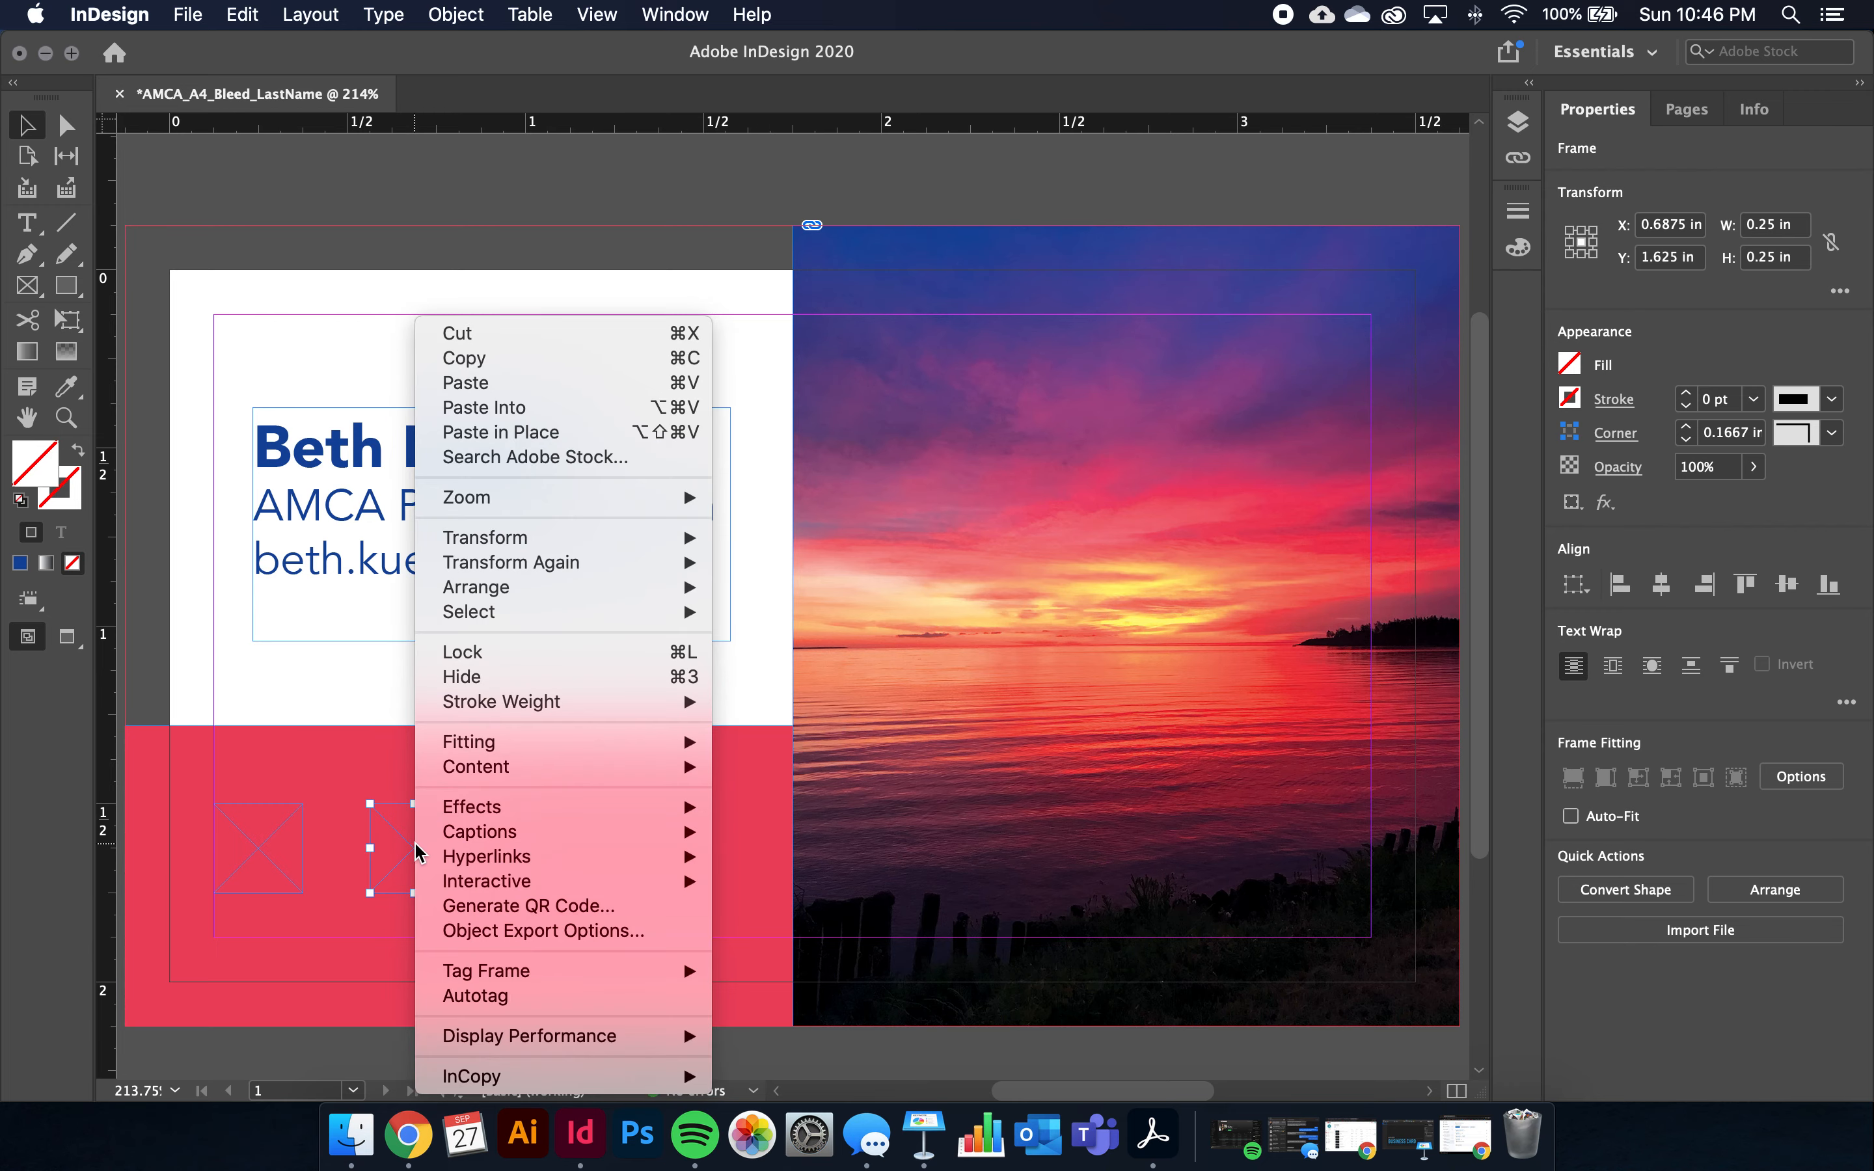
click(542, 358)
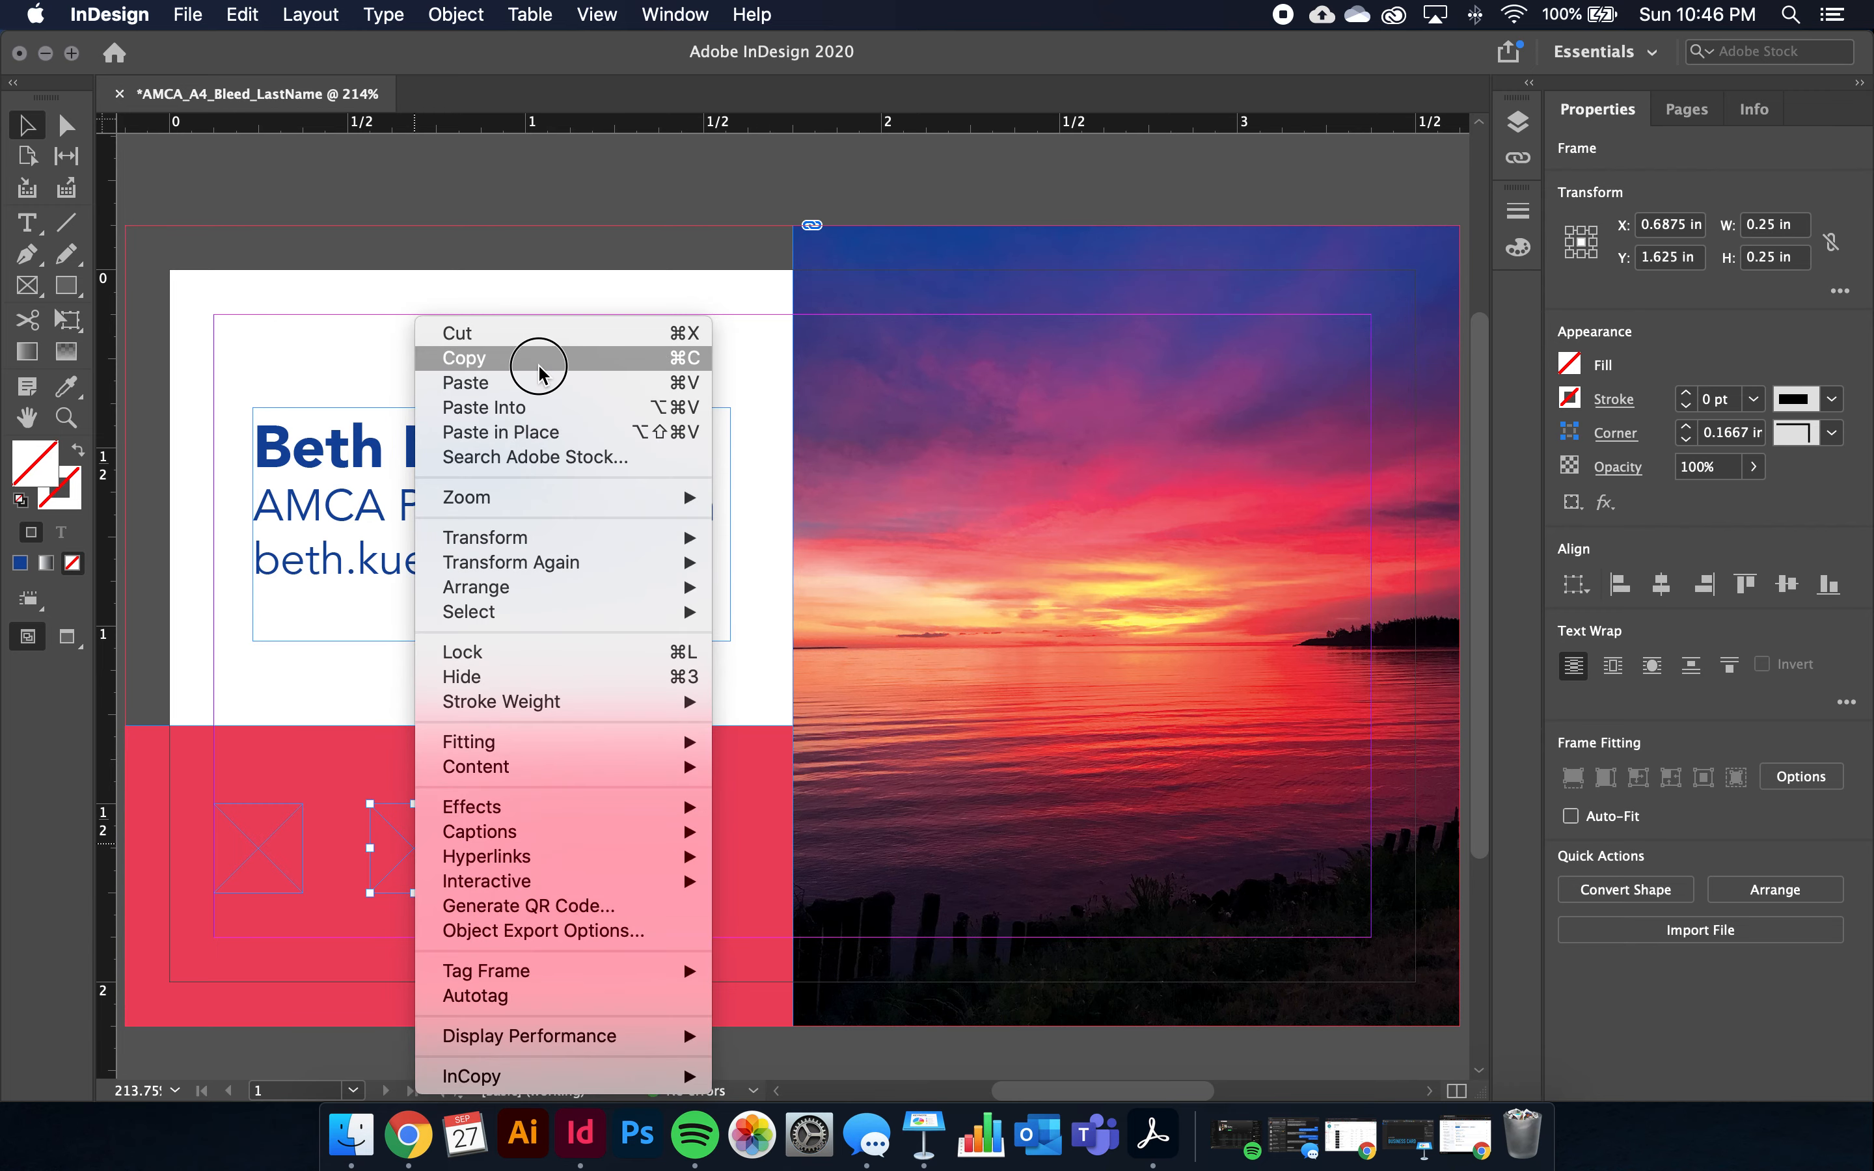
right_click(518, 807)
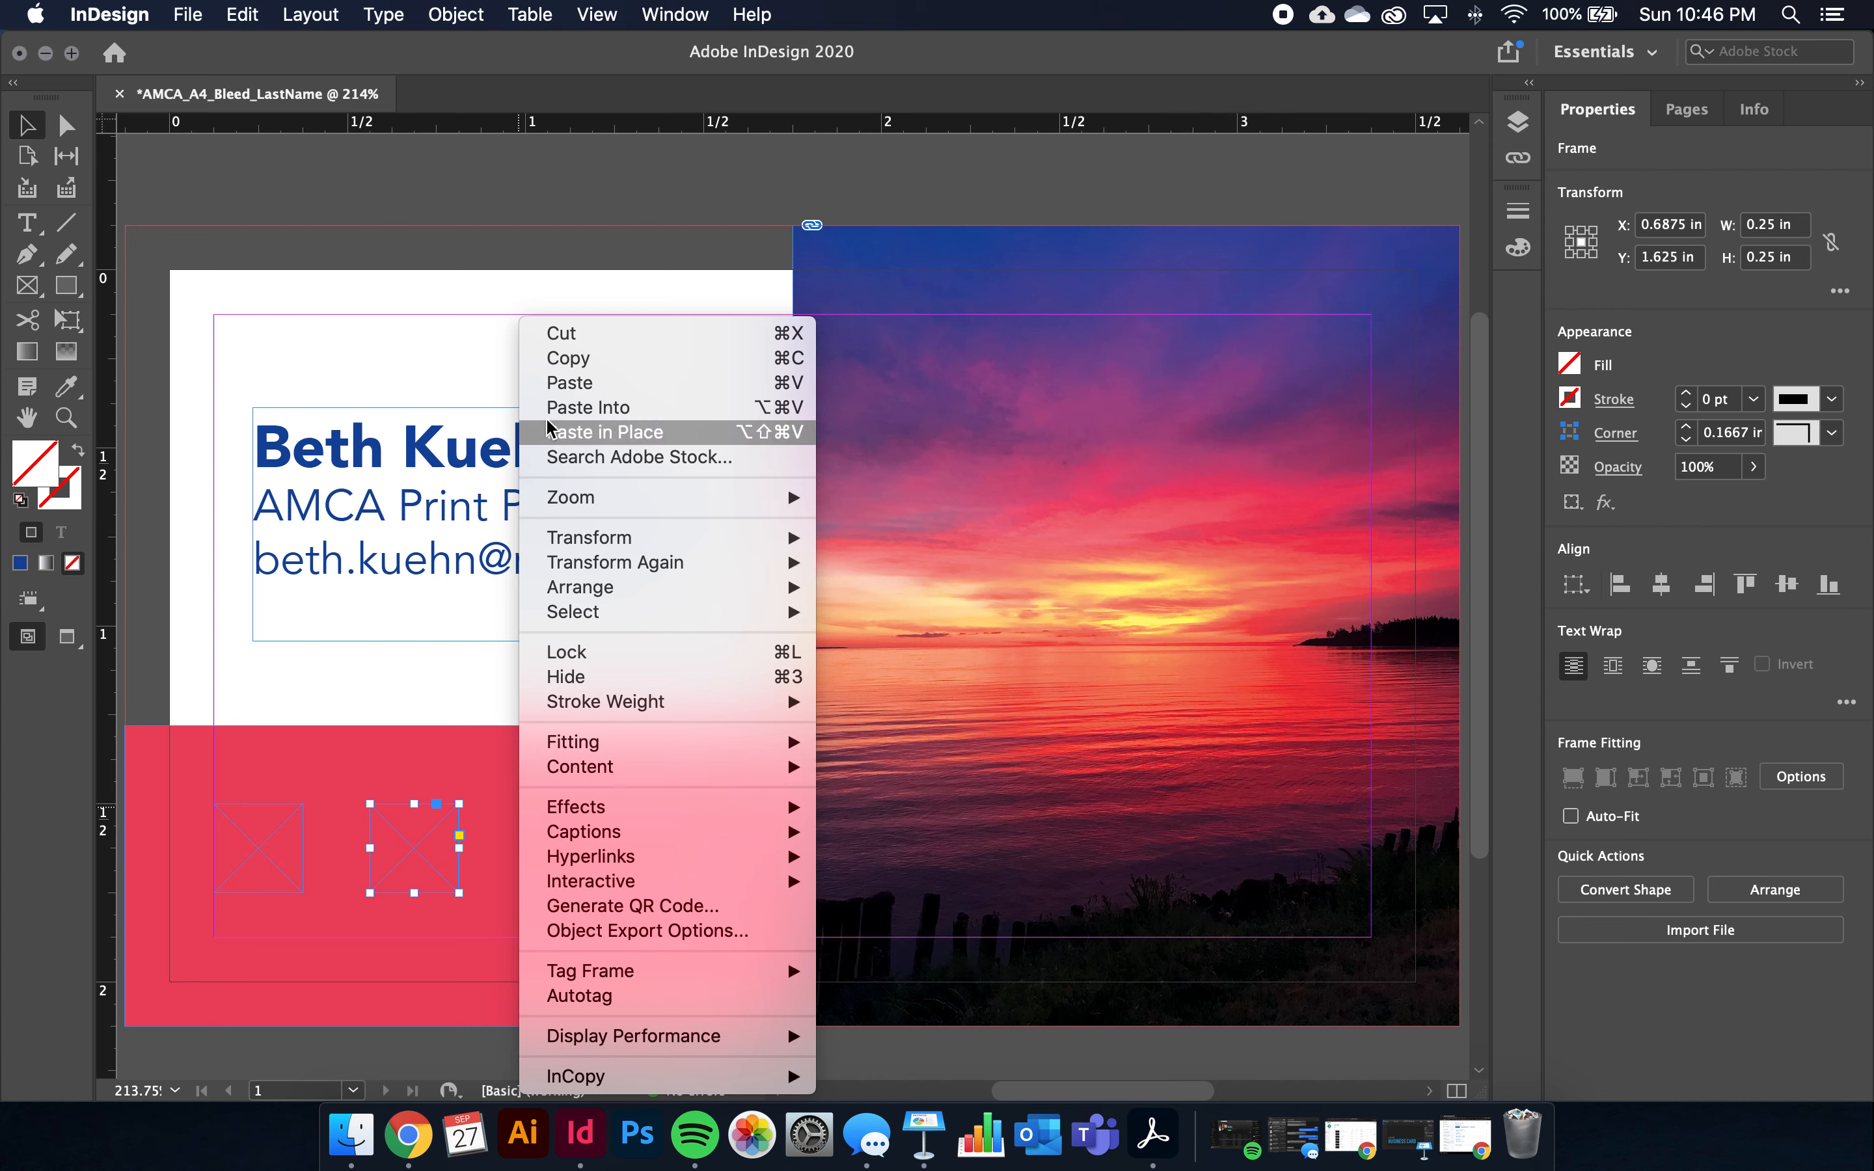
click(560, 382)
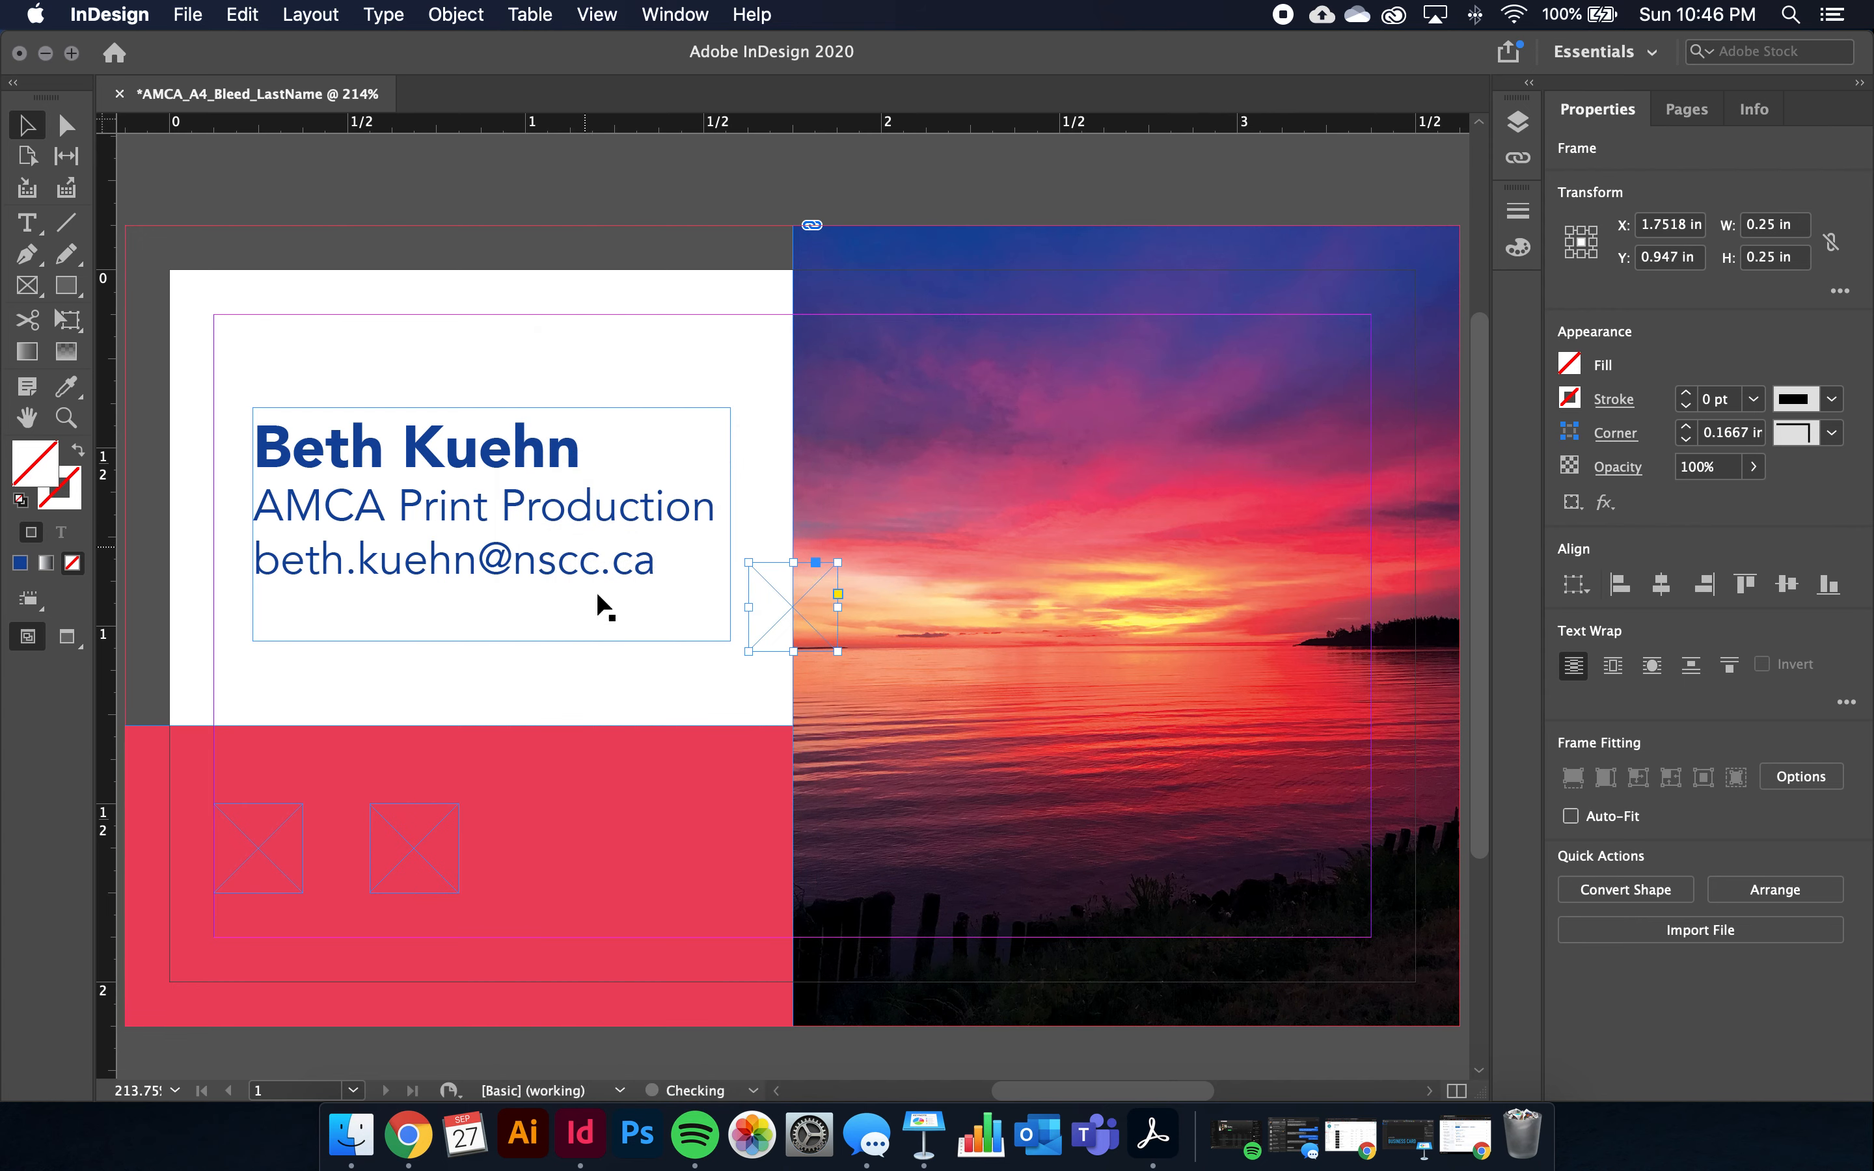
drag(775, 610, 561, 851)
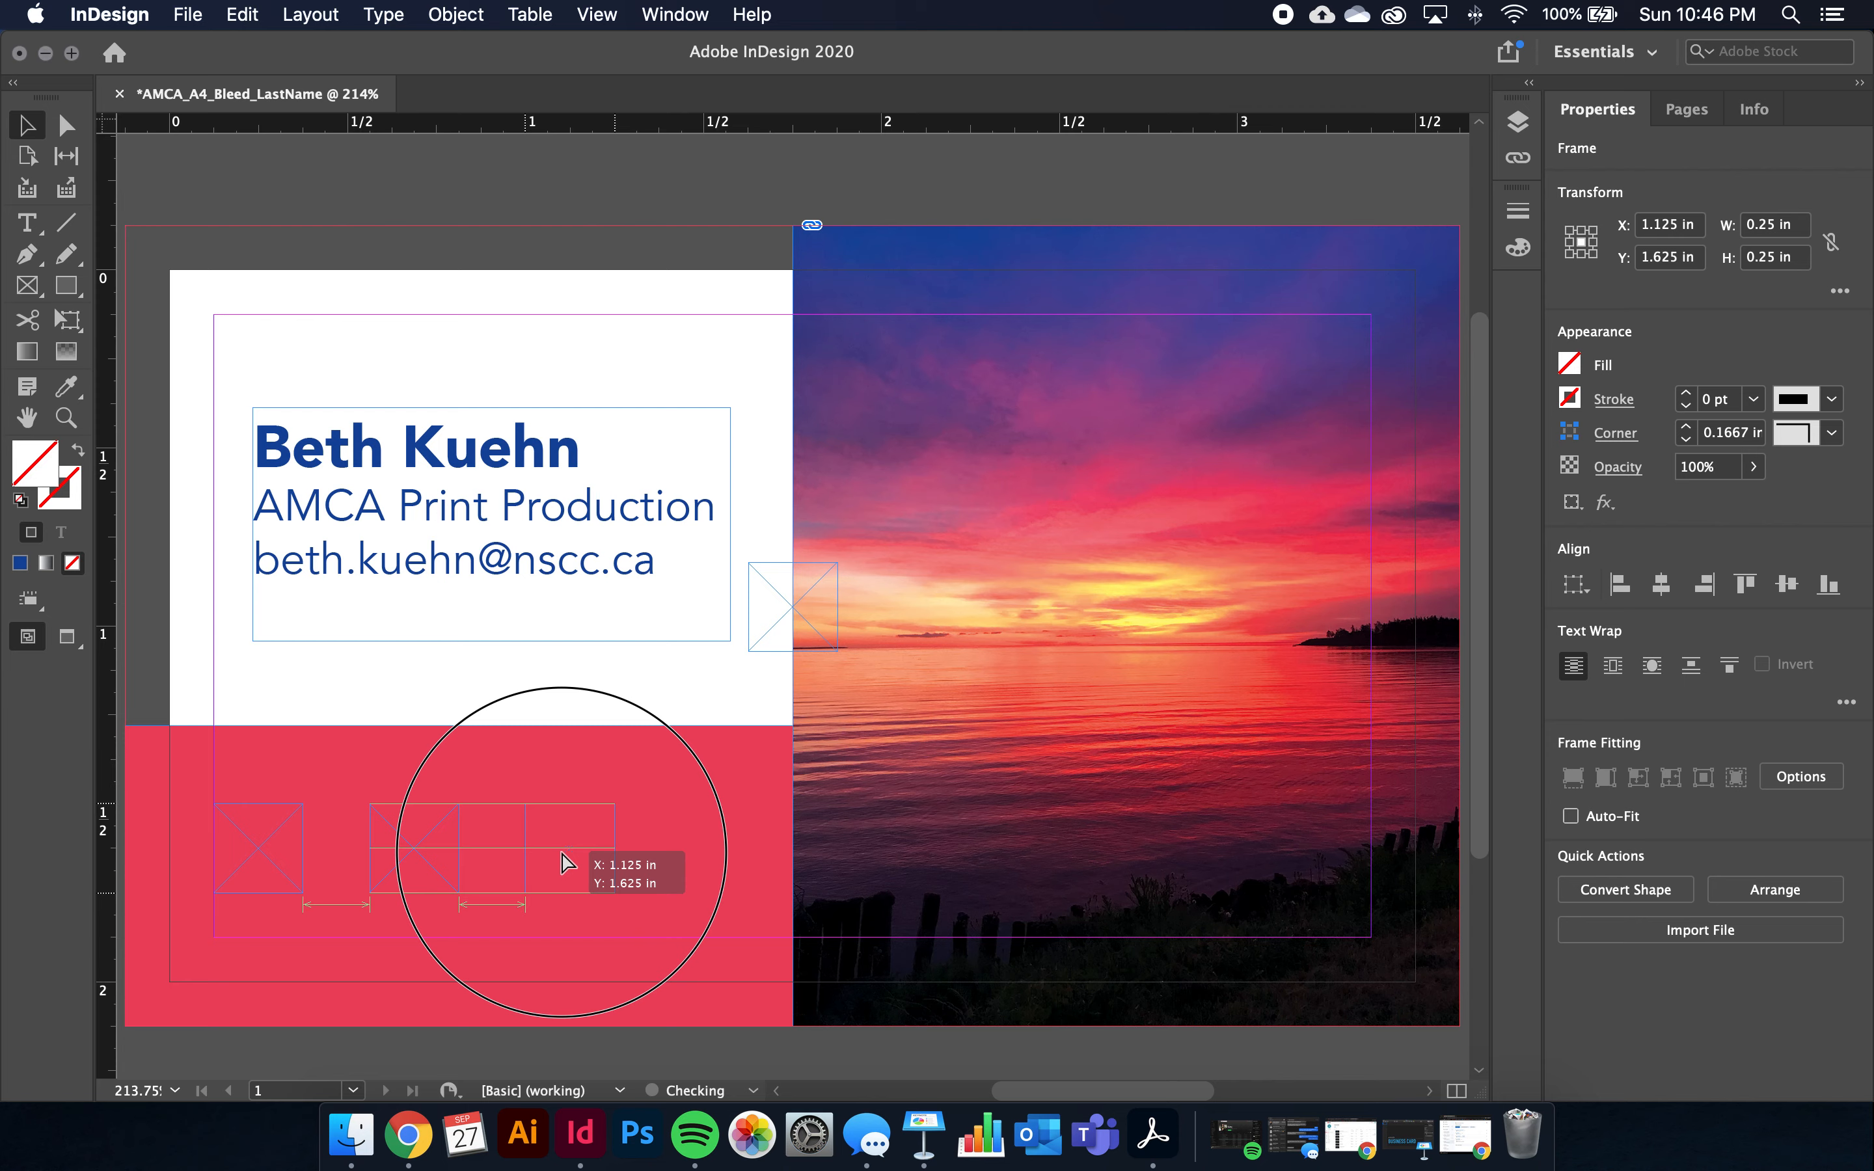
drag(561, 854, 561, 853)
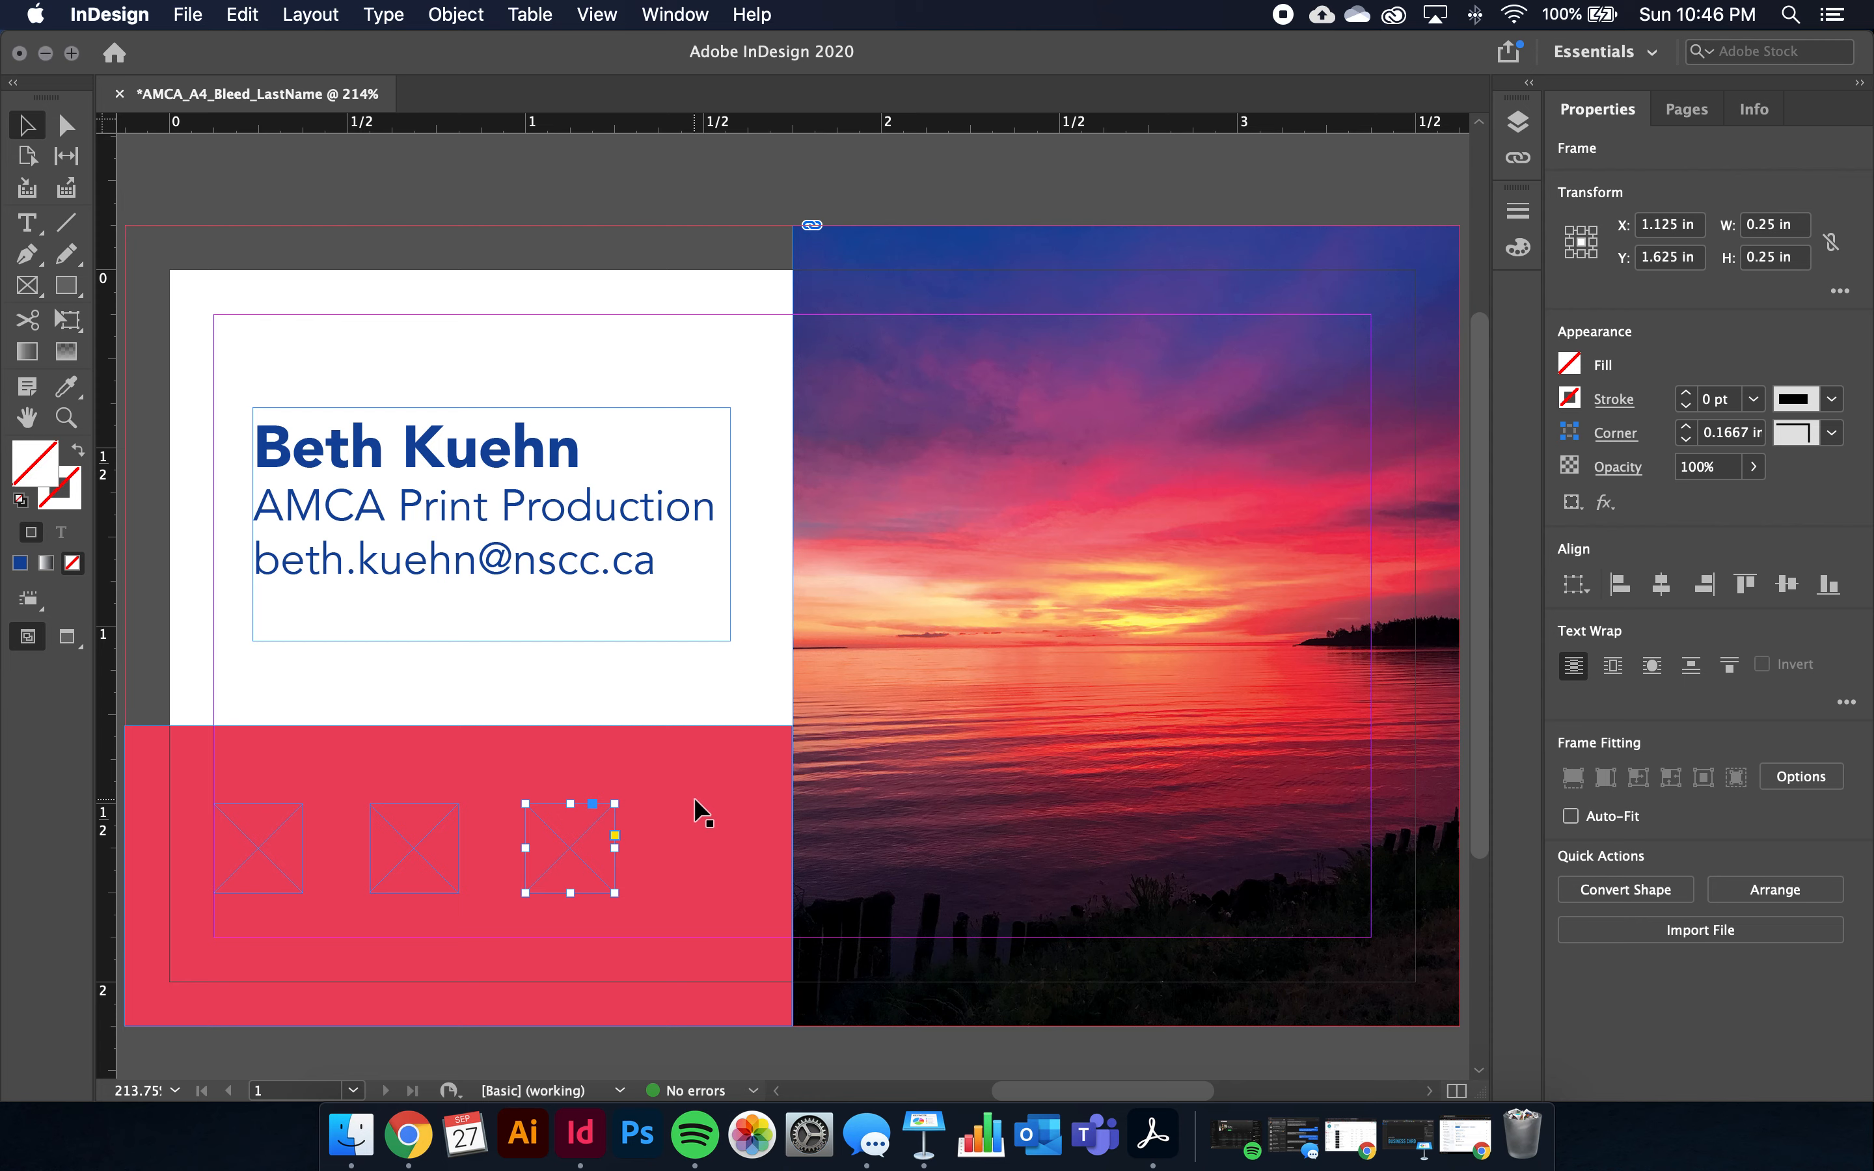
key(super+v)
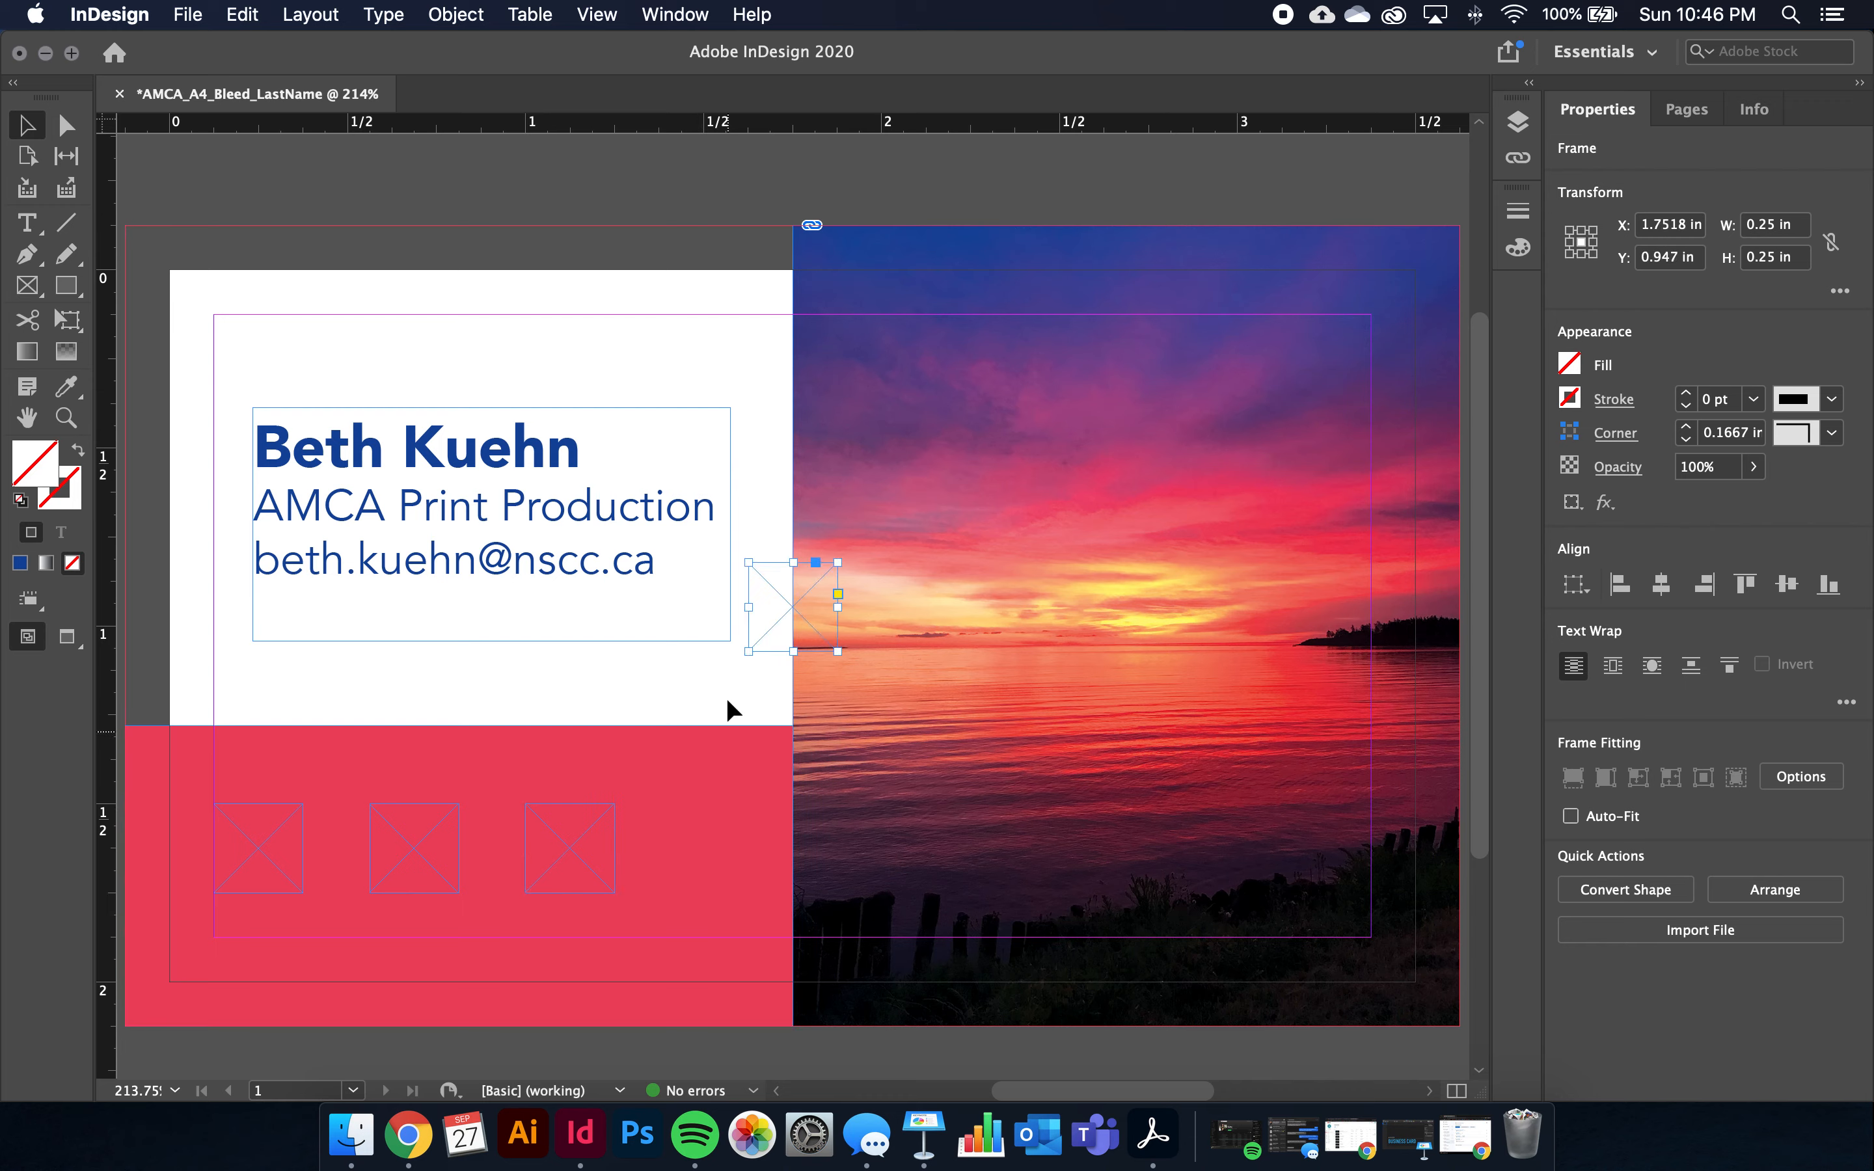
Drag the fourth frame into the red band and nudge it left to X 1.4931 in
drag(776, 601, 705, 852)
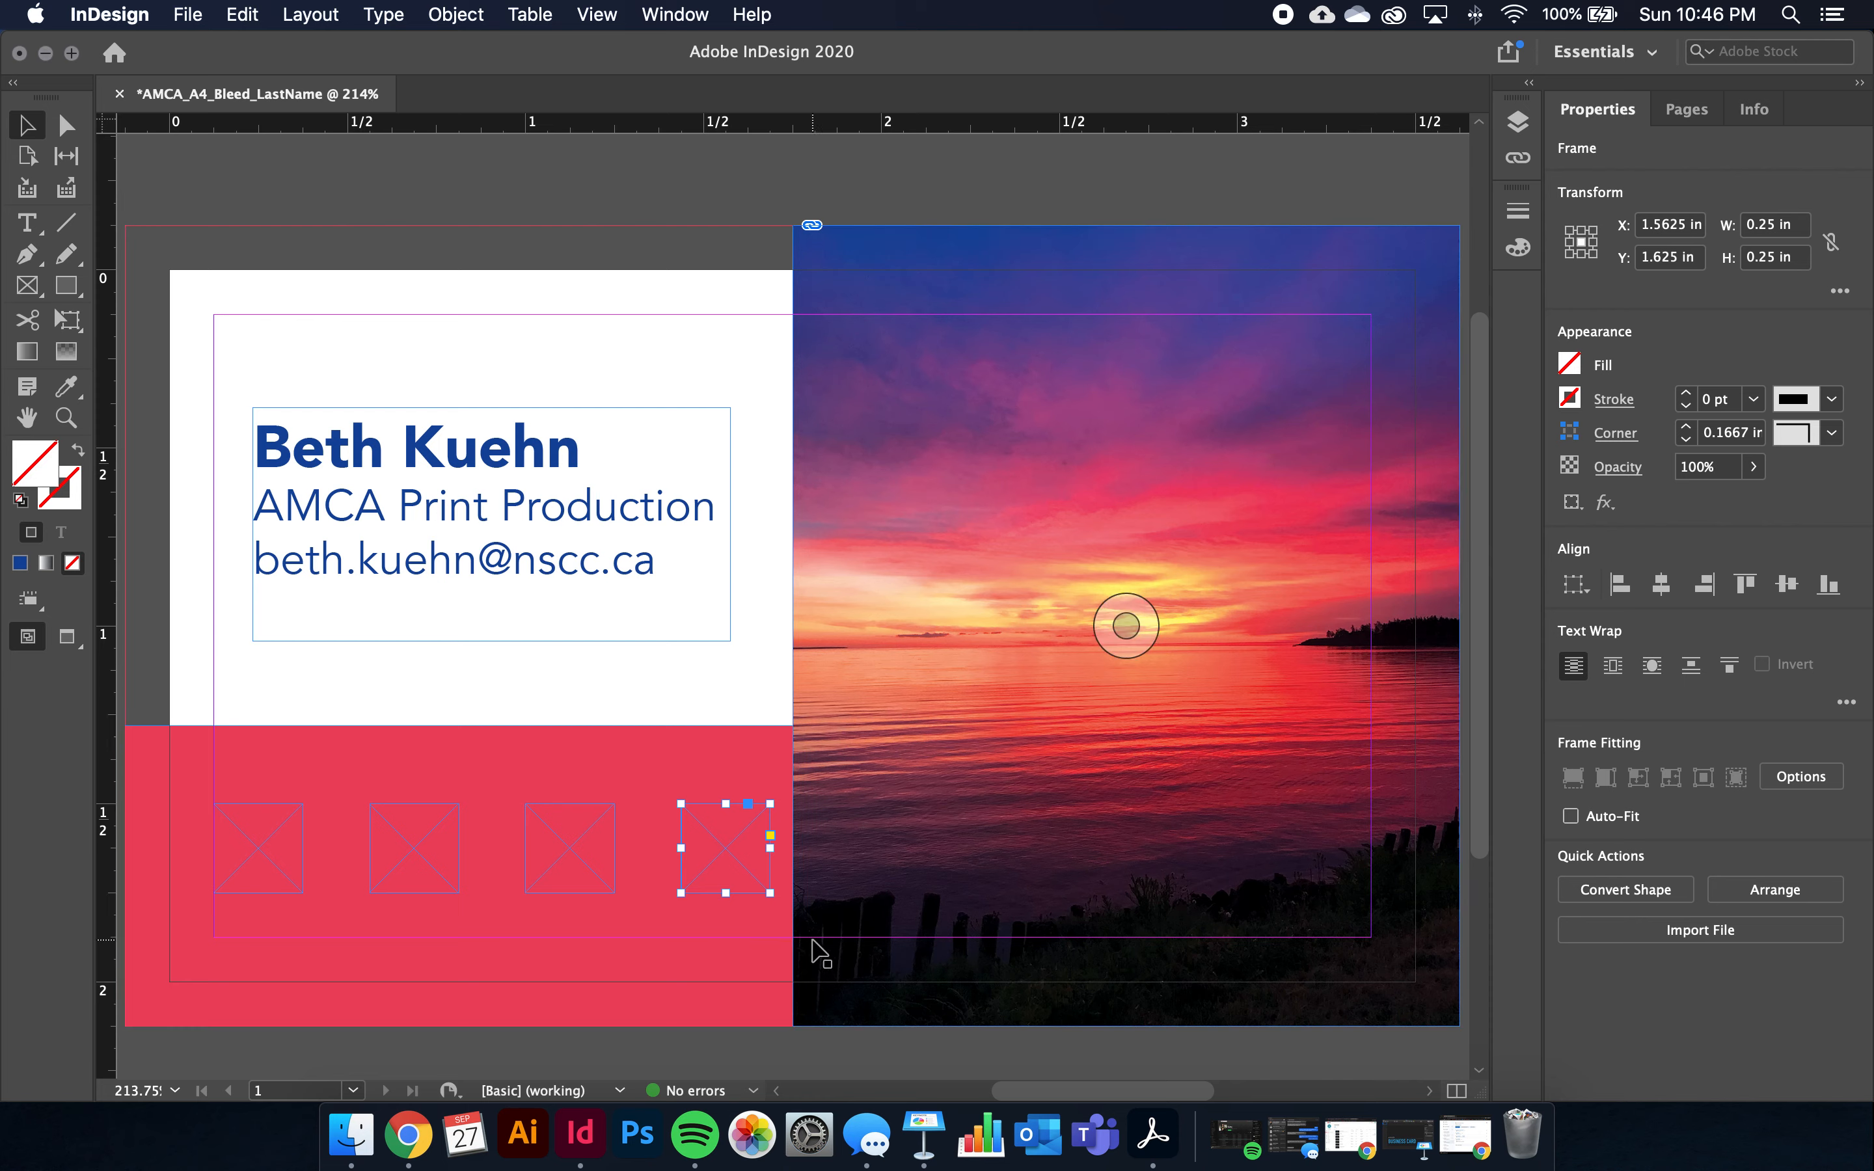
key(Left)
key(Left)
key(Left)
key(Left)
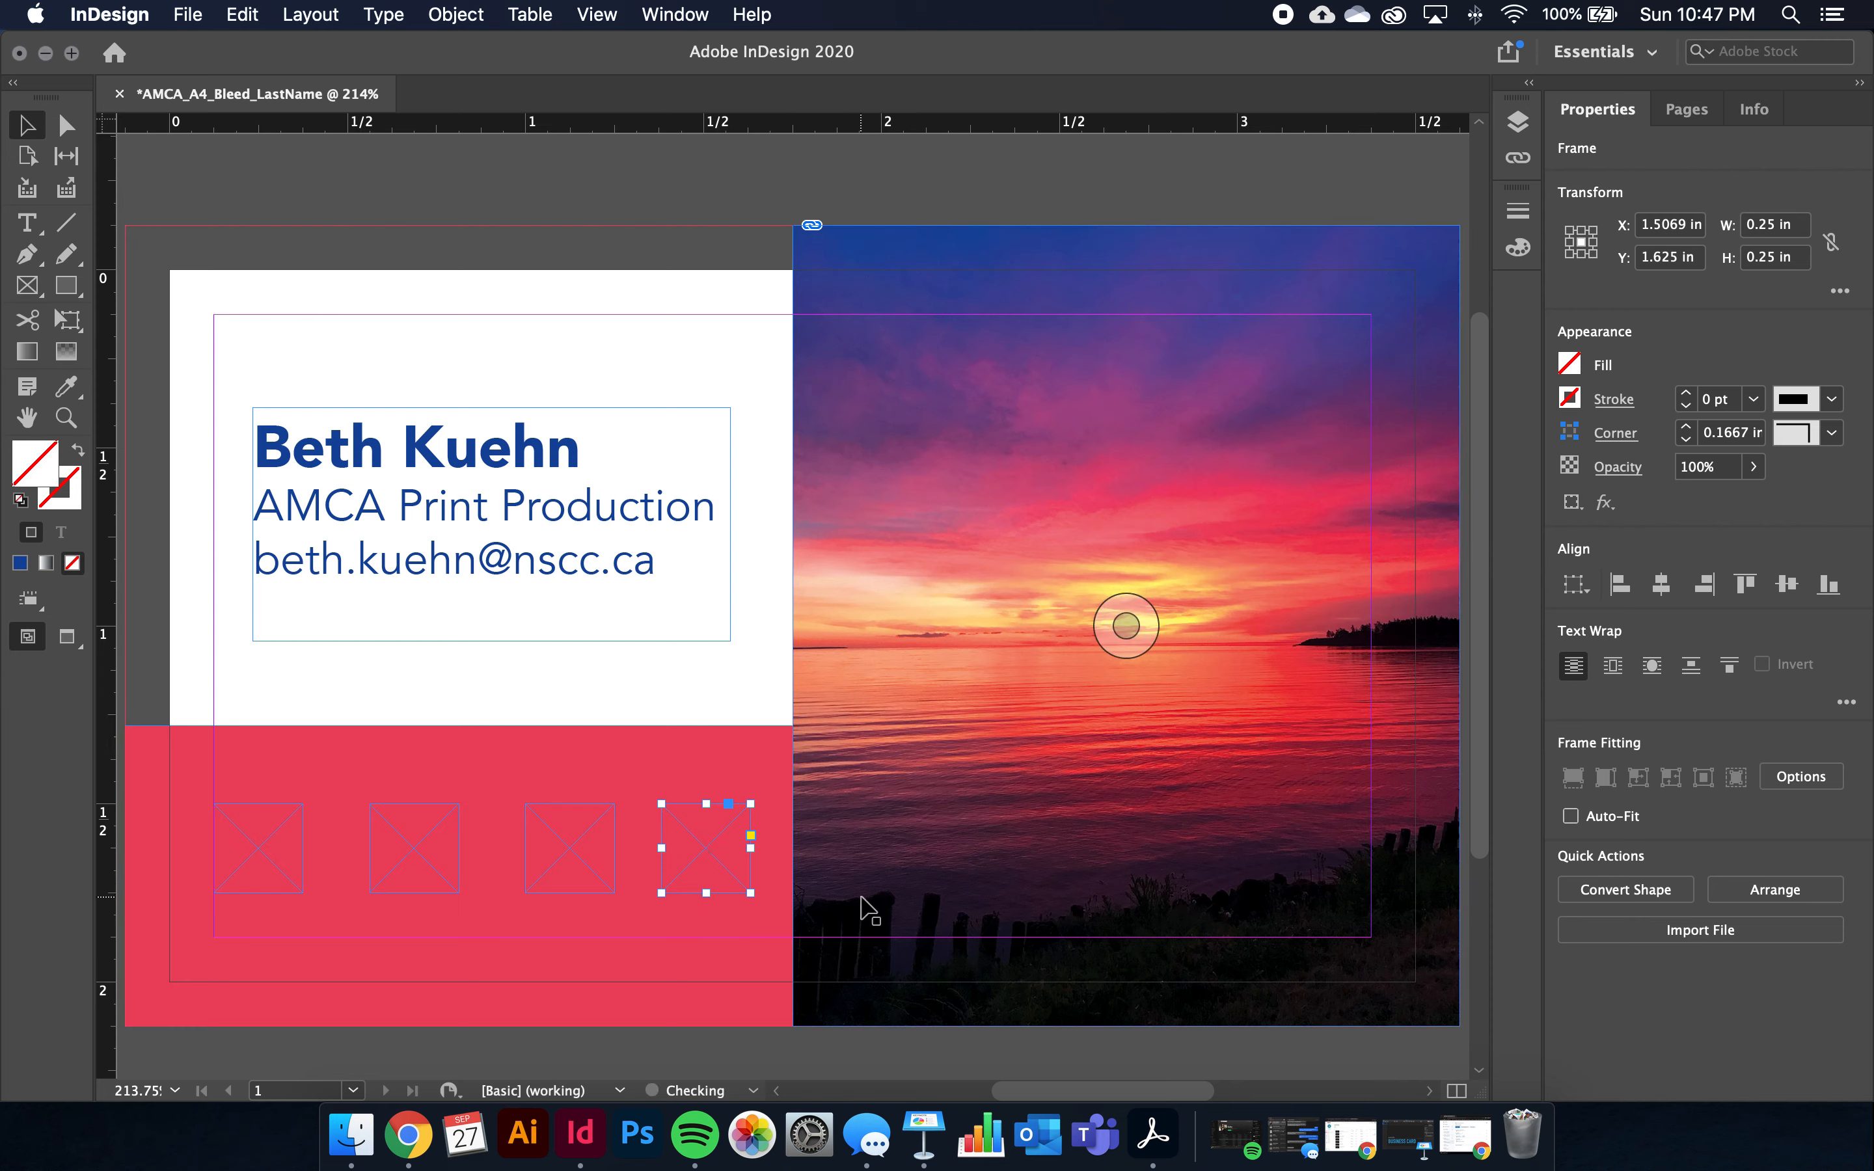
key(Left)
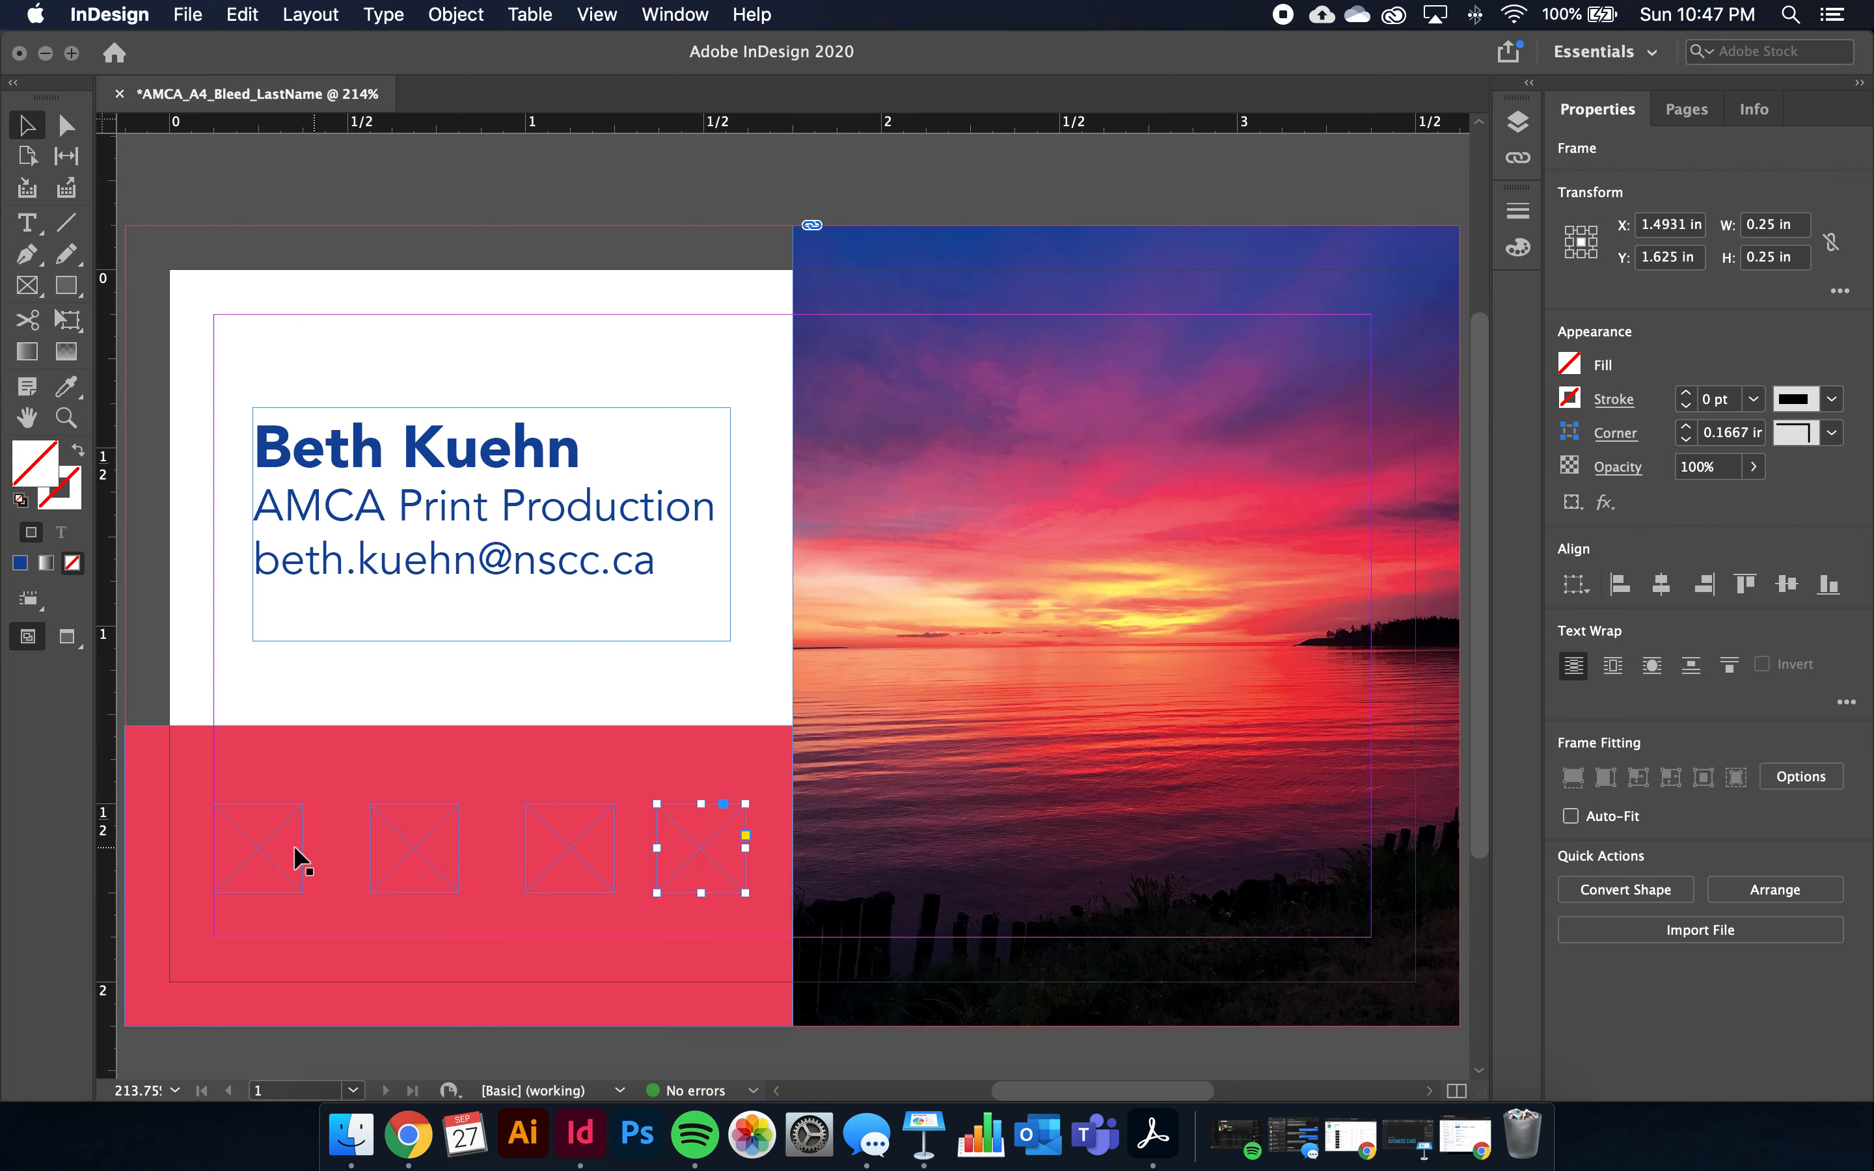
Select all four frames and distribute their horizontal centres evenly across the row
shift+click(579, 850)
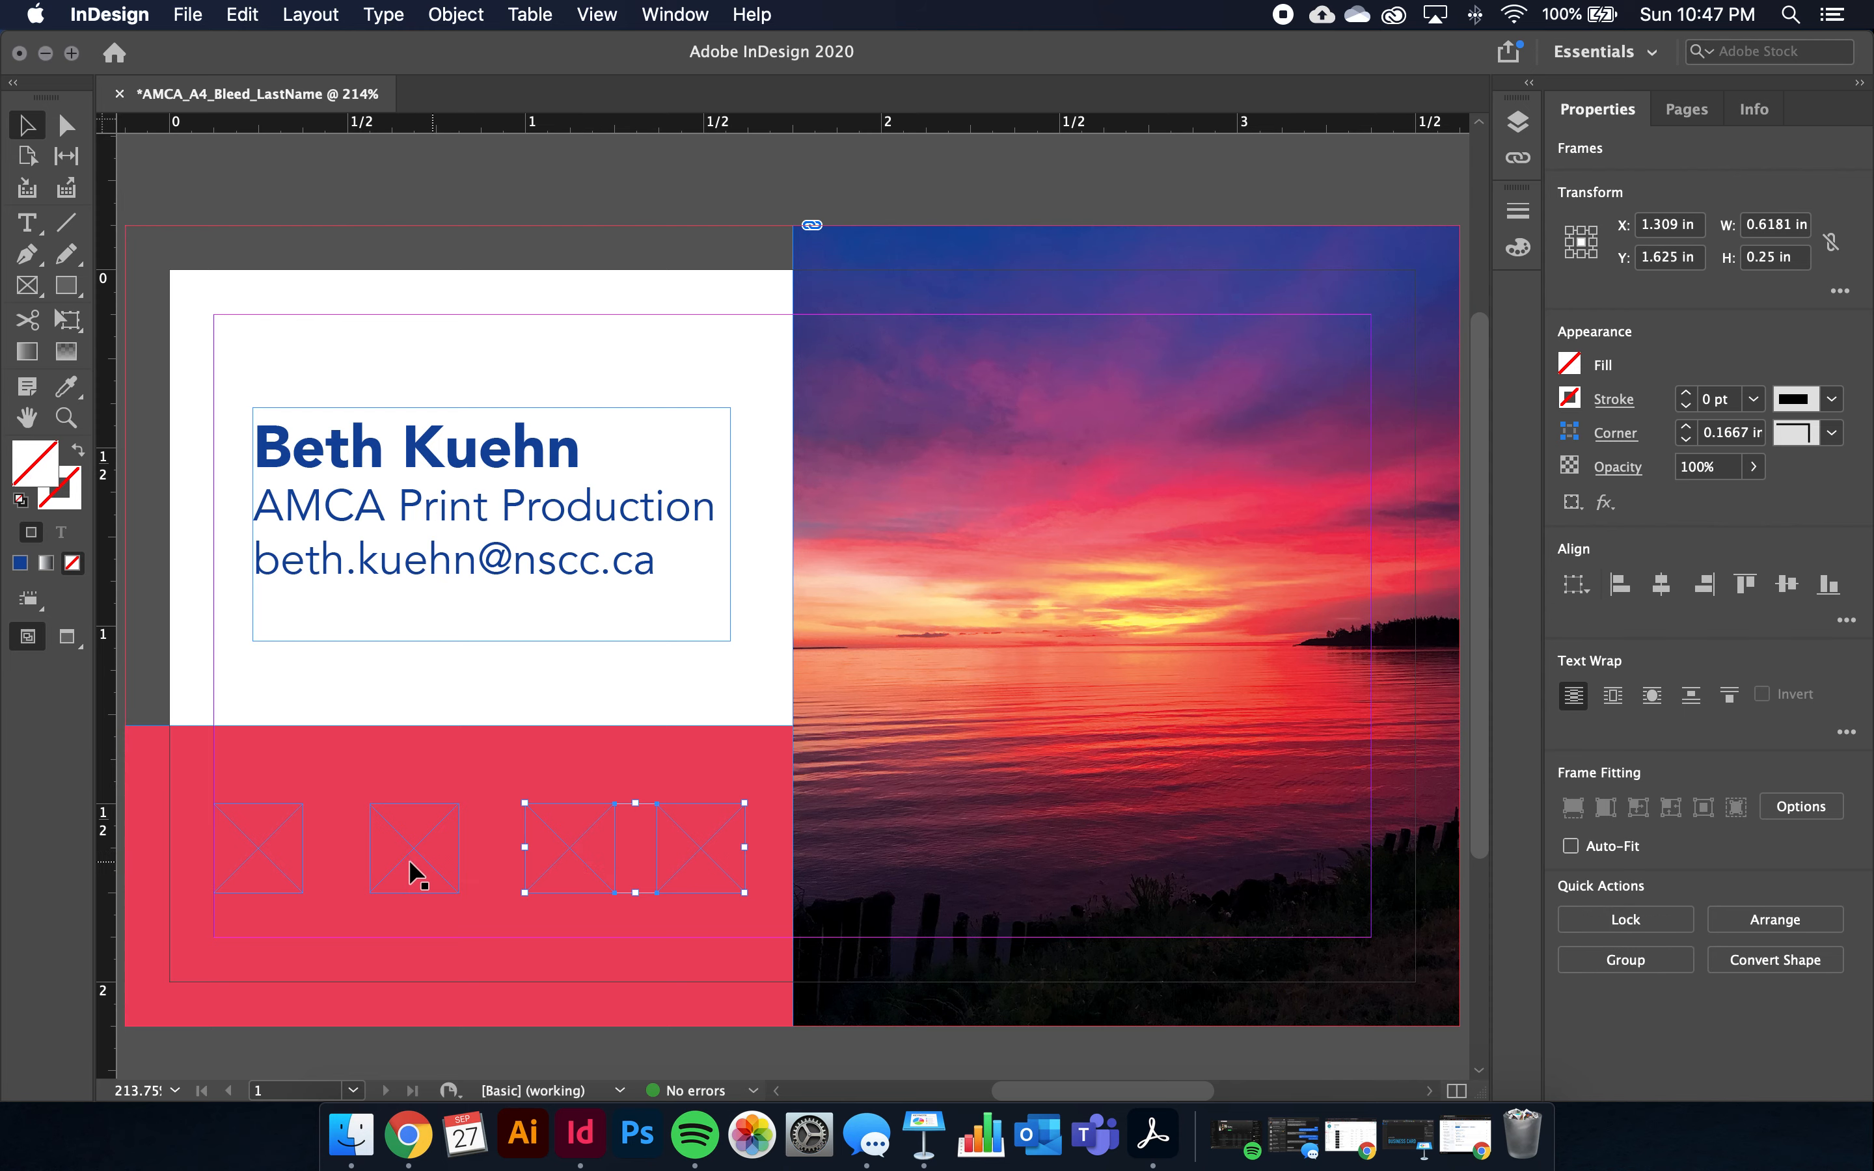
shift+click(407, 852)
shift+click(257, 847)
click(1845, 621)
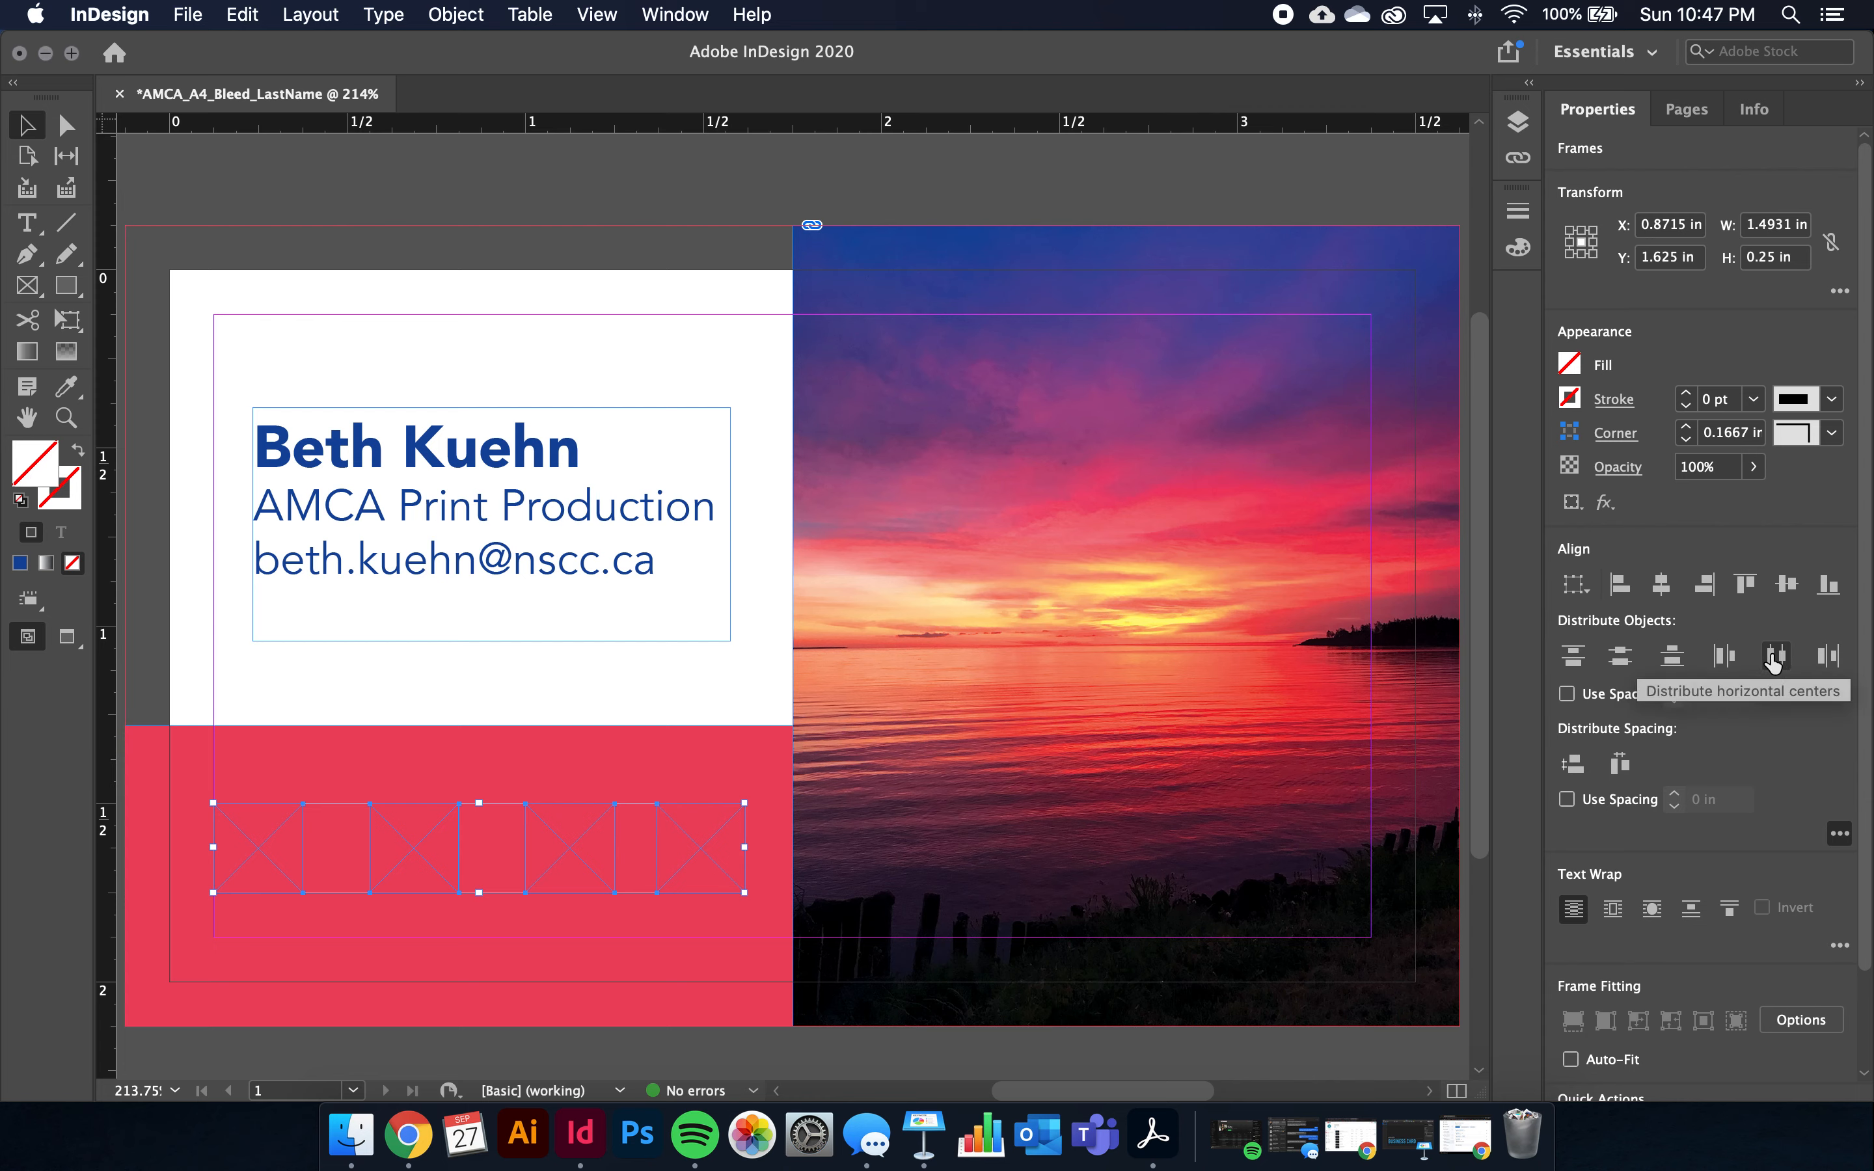
click(1773, 658)
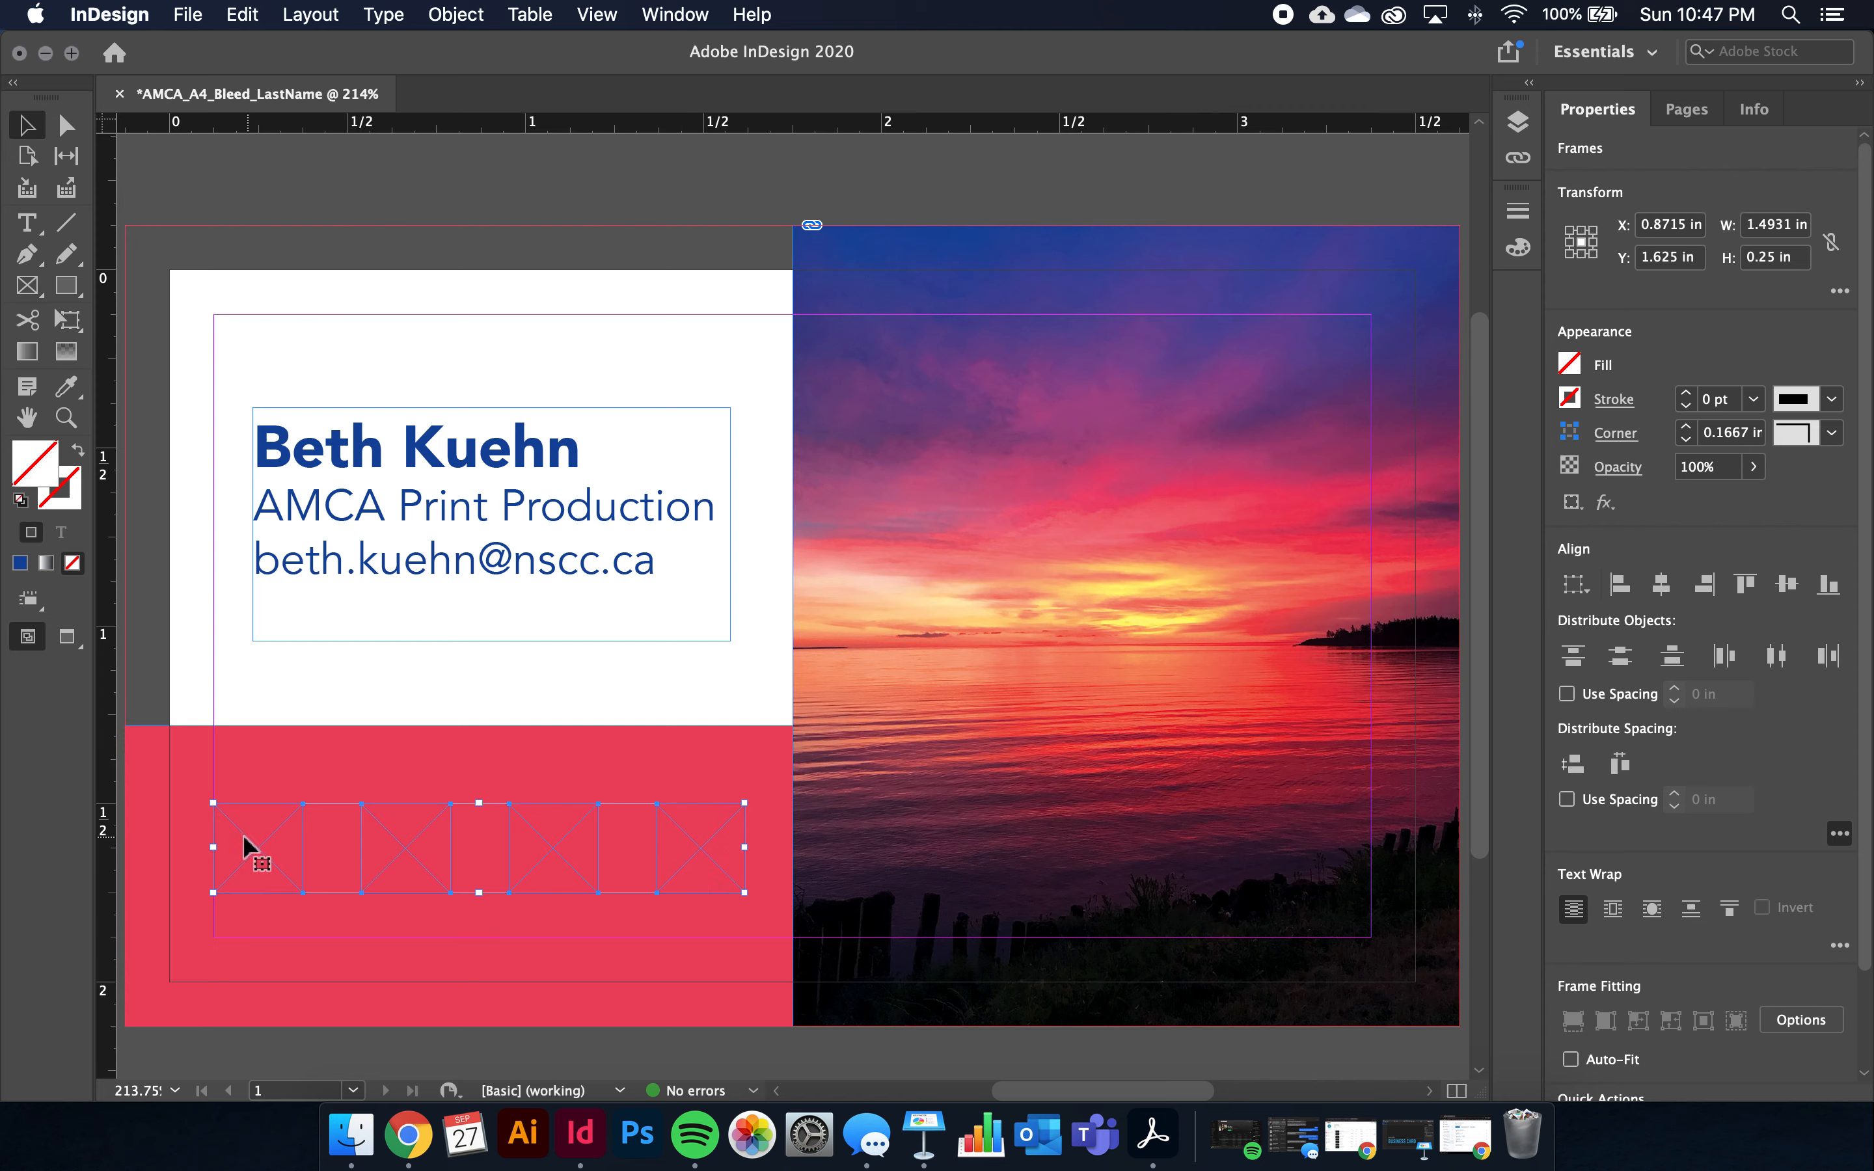
click(172, 647)
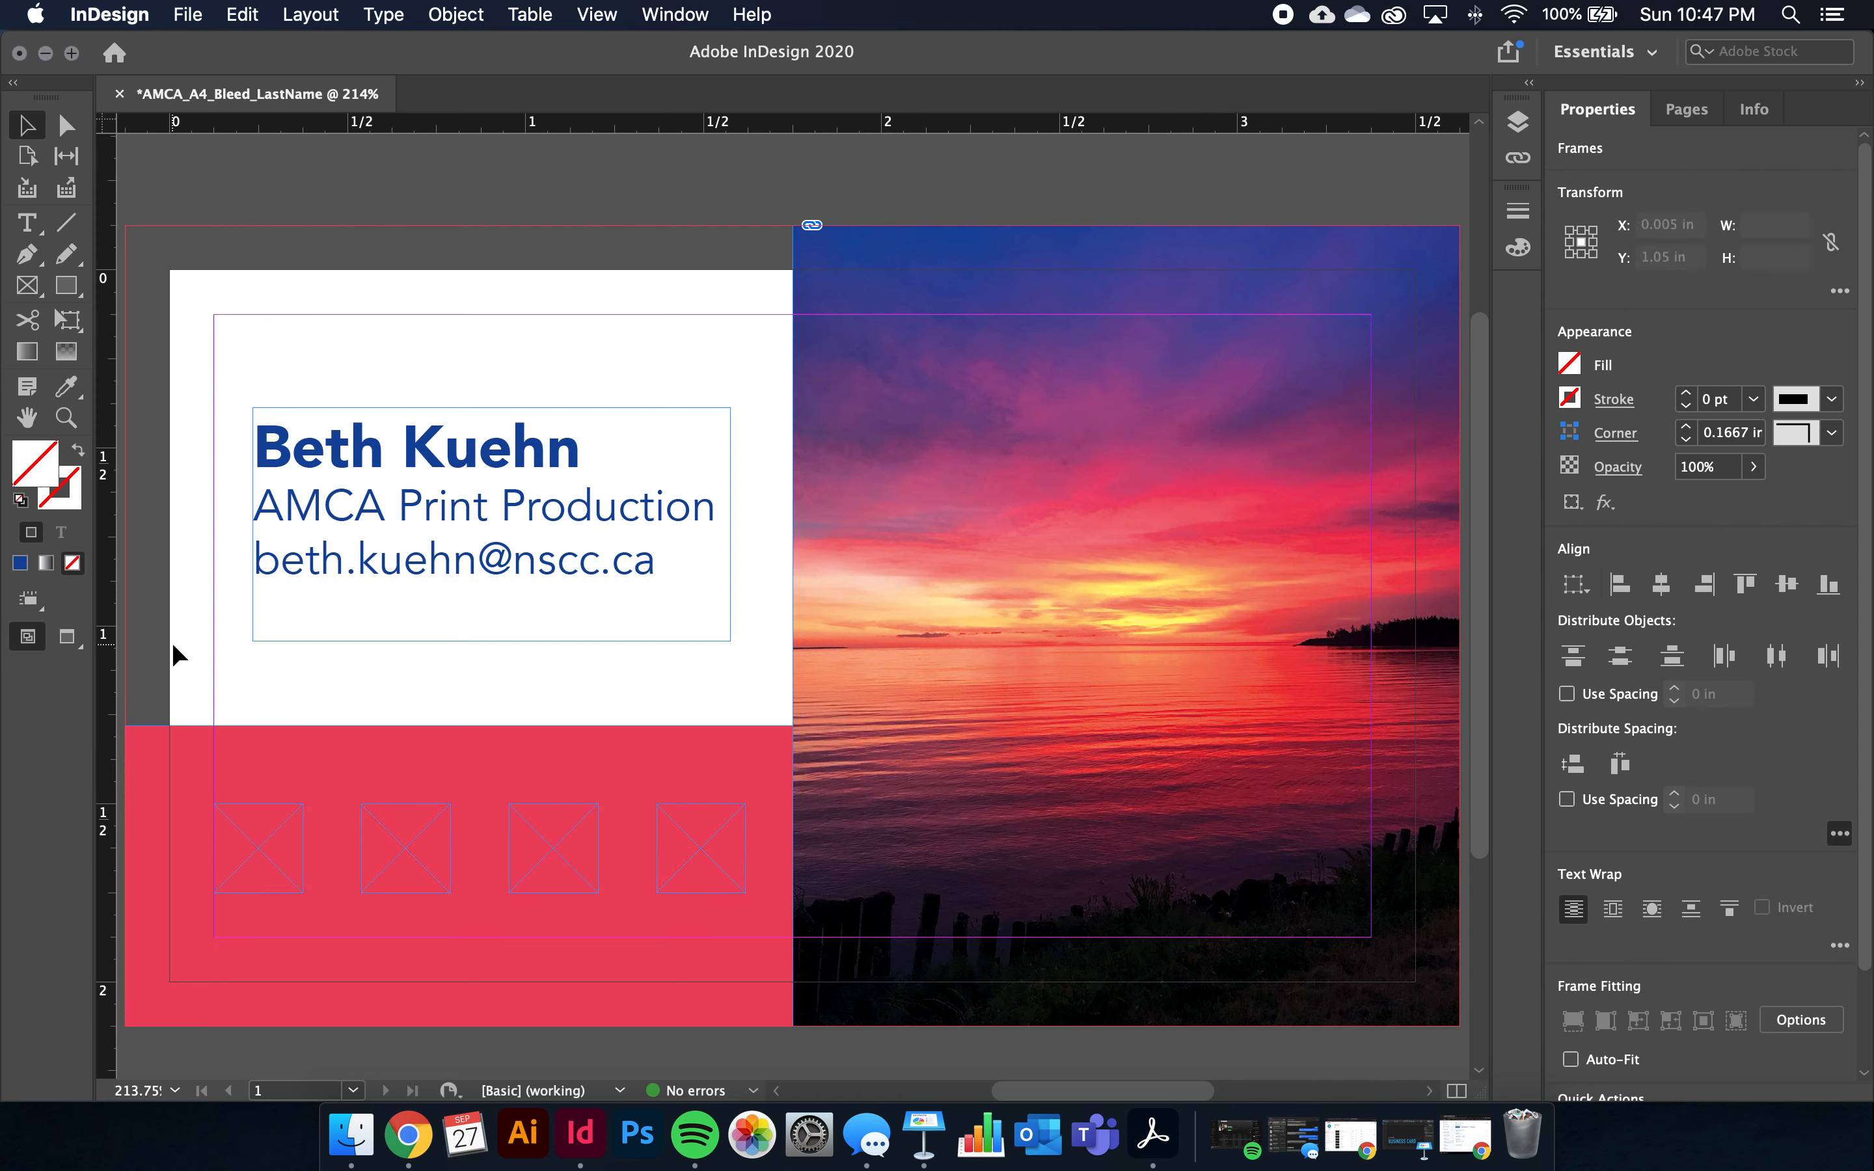
click(269, 849)
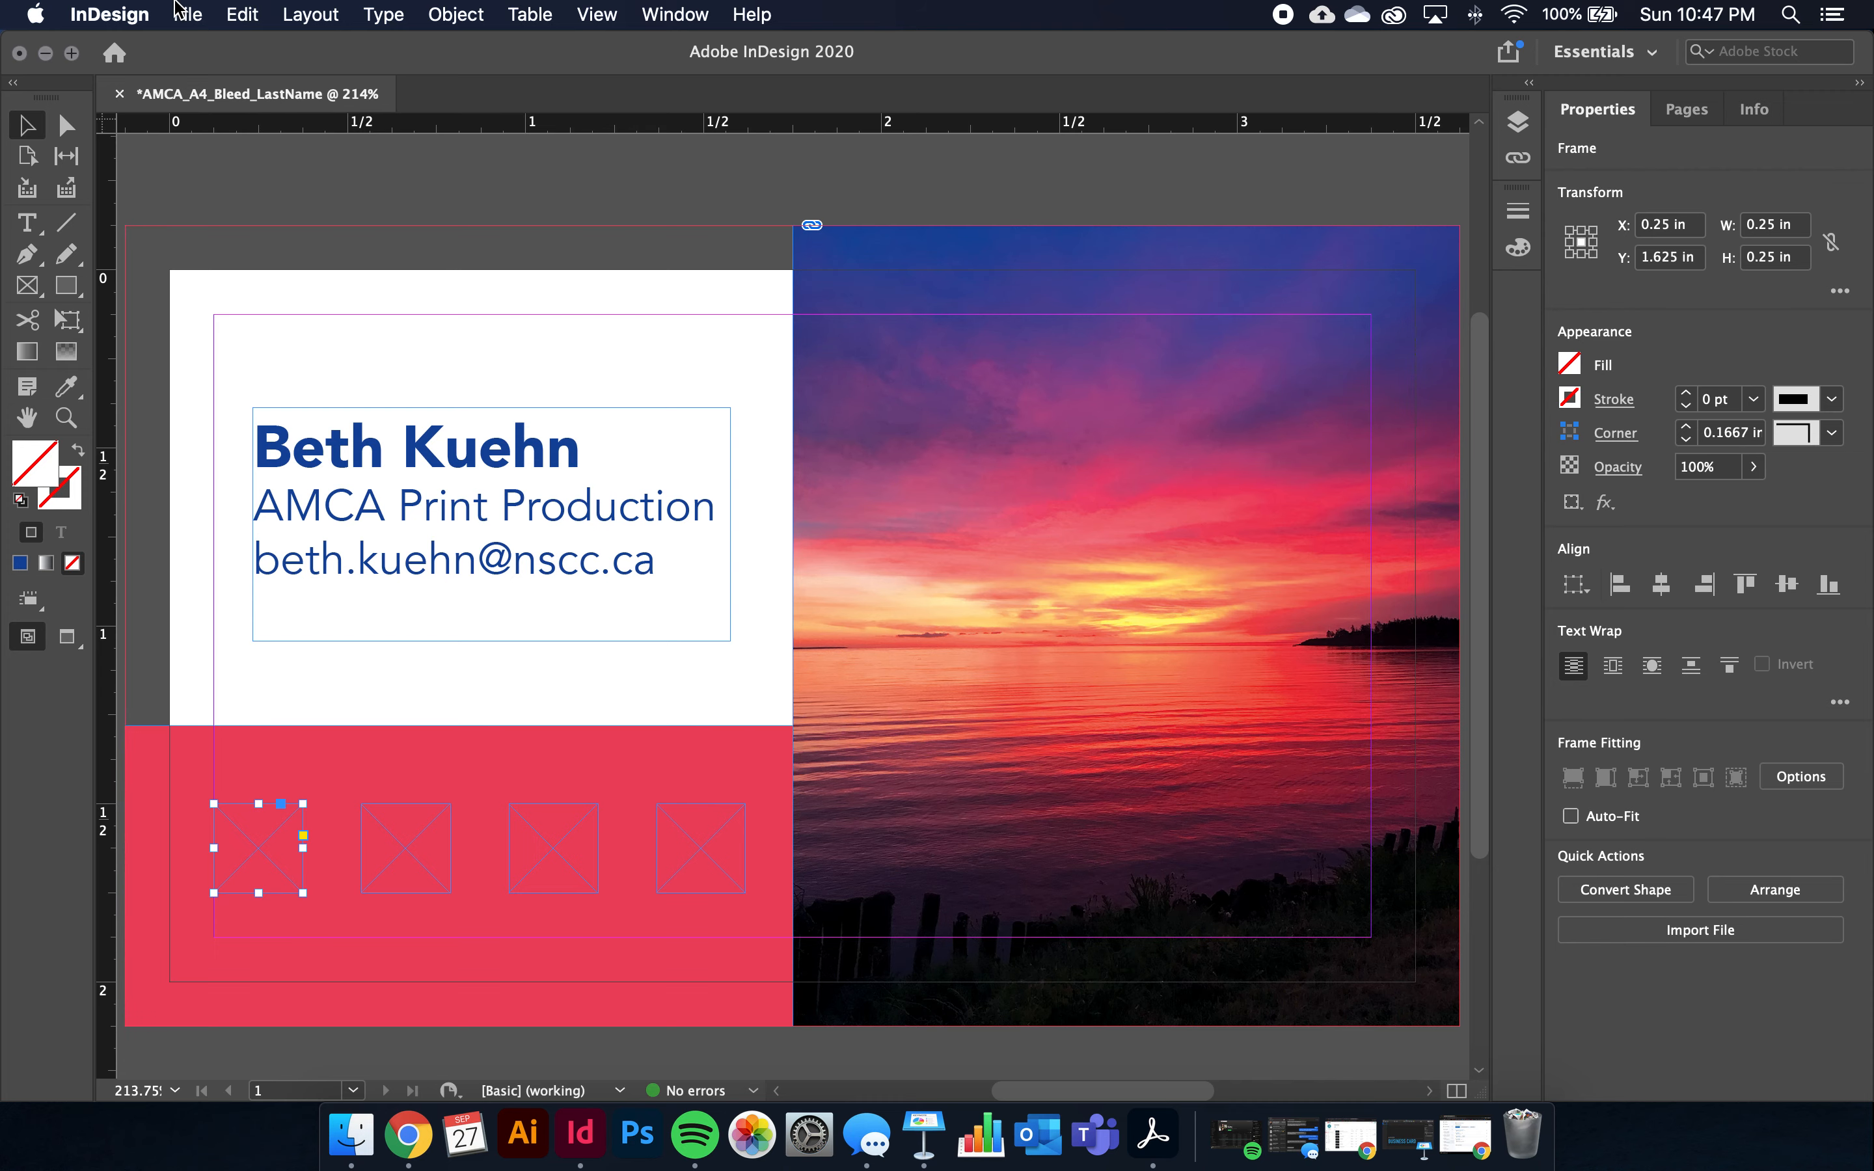
Place facebook.eps and instagram.eps into the first and second frames
click(190, 15)
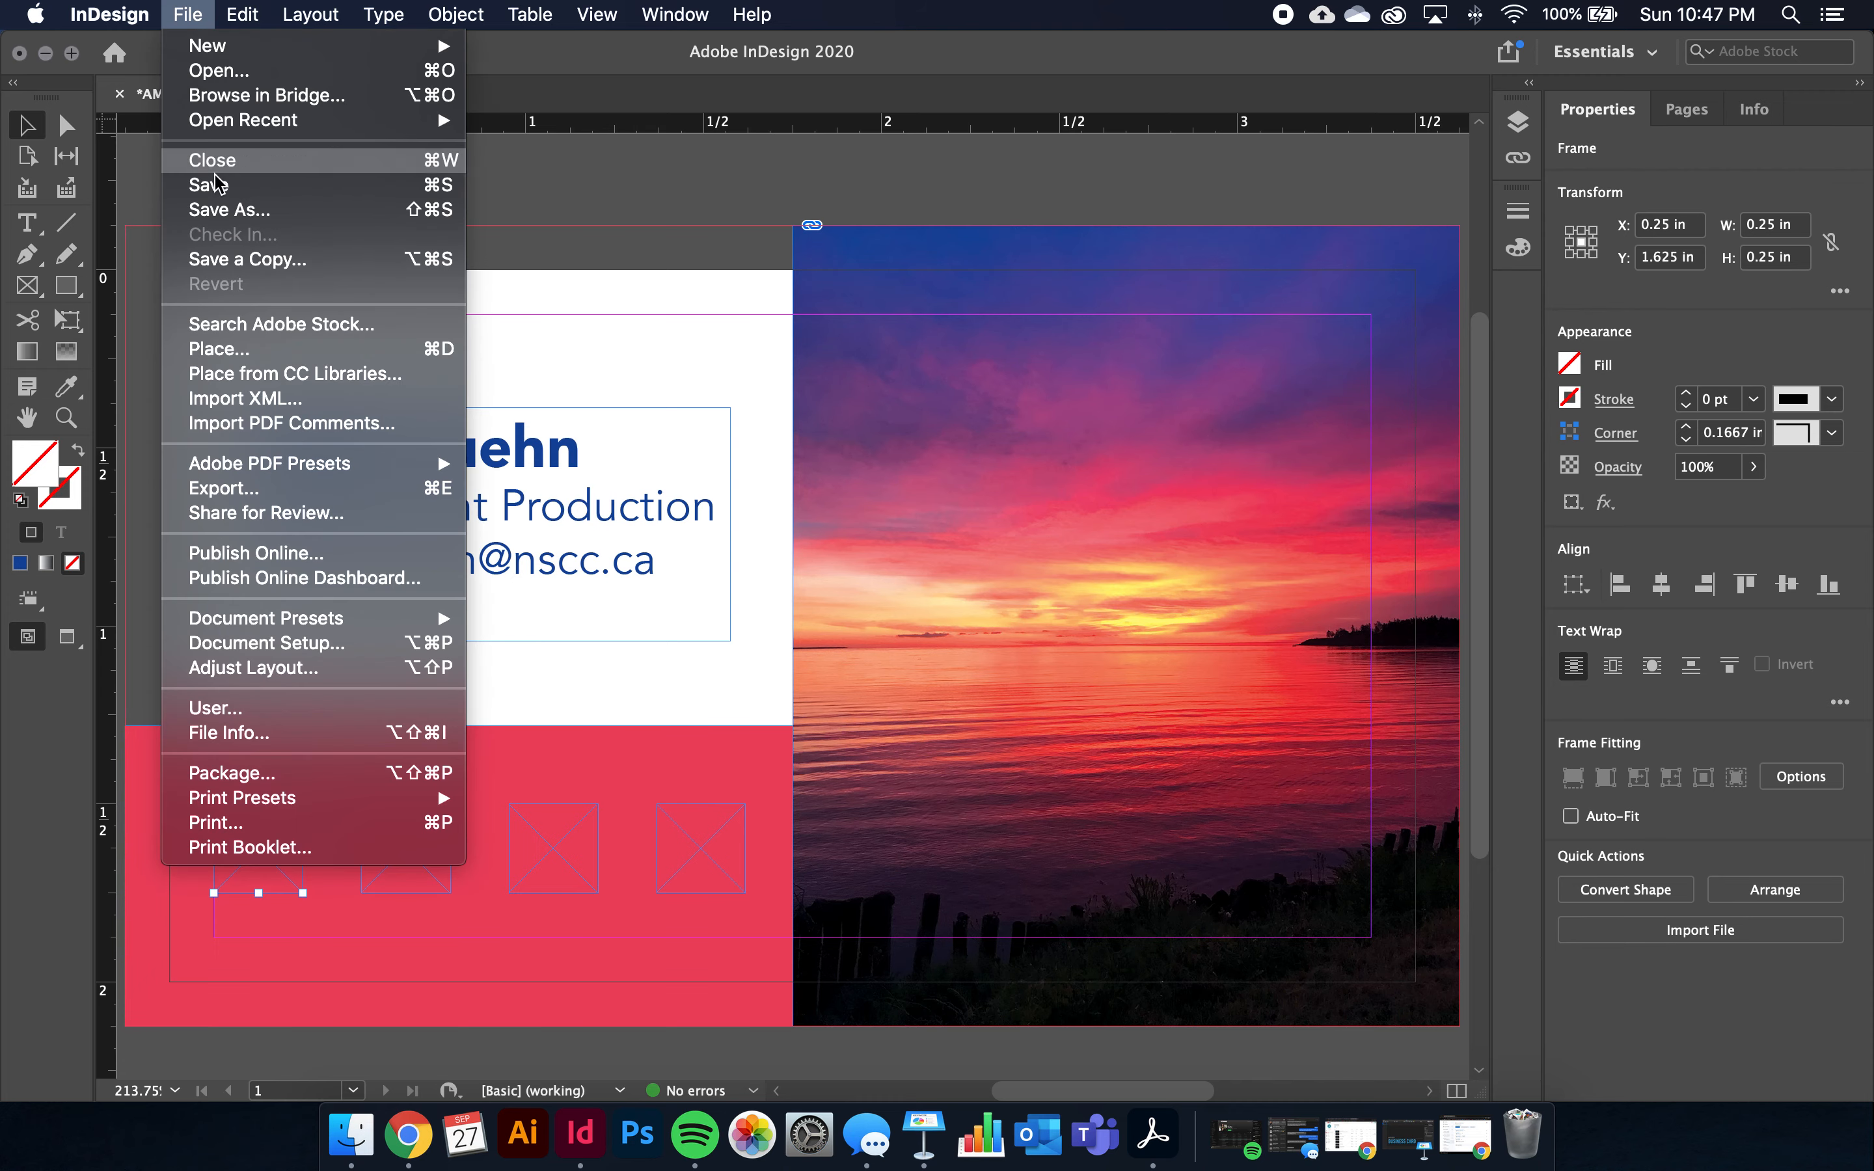
click(222, 349)
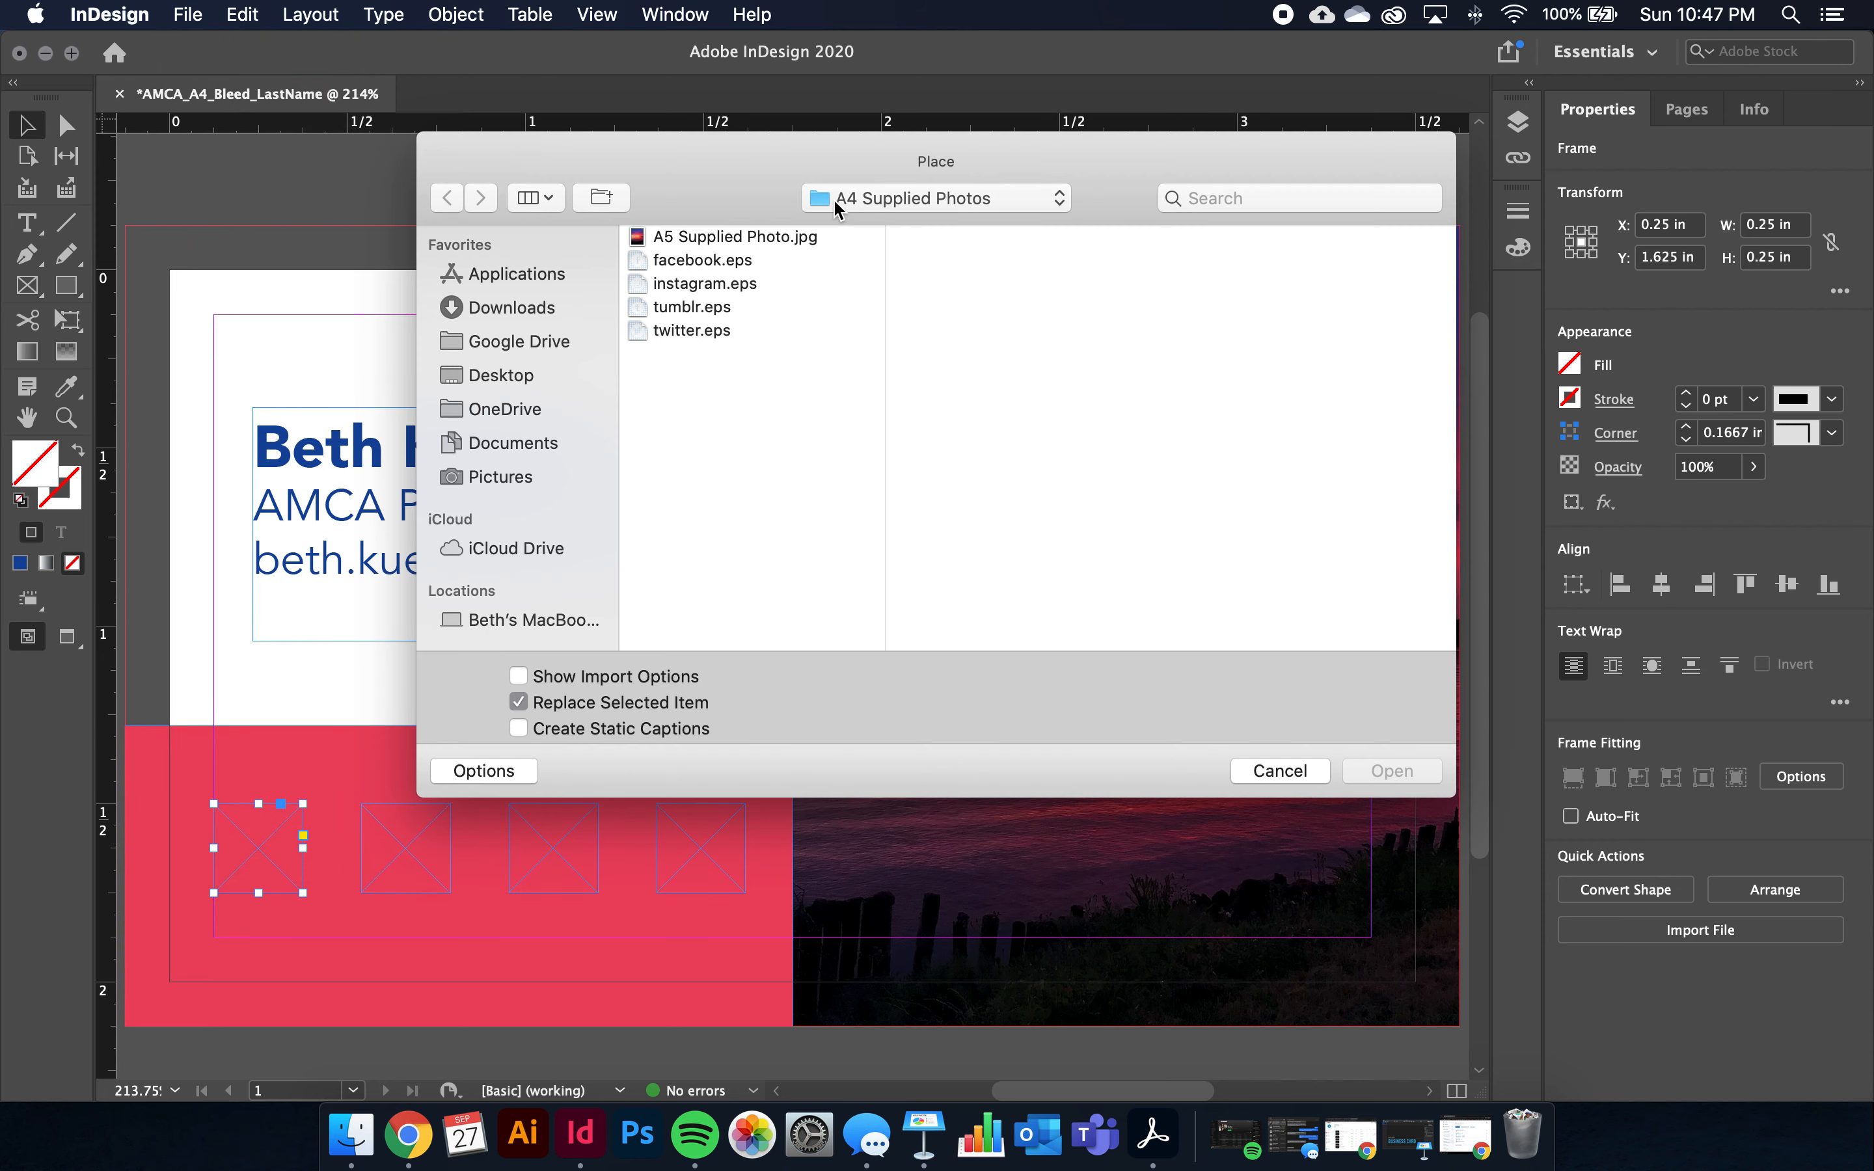
click(693, 259)
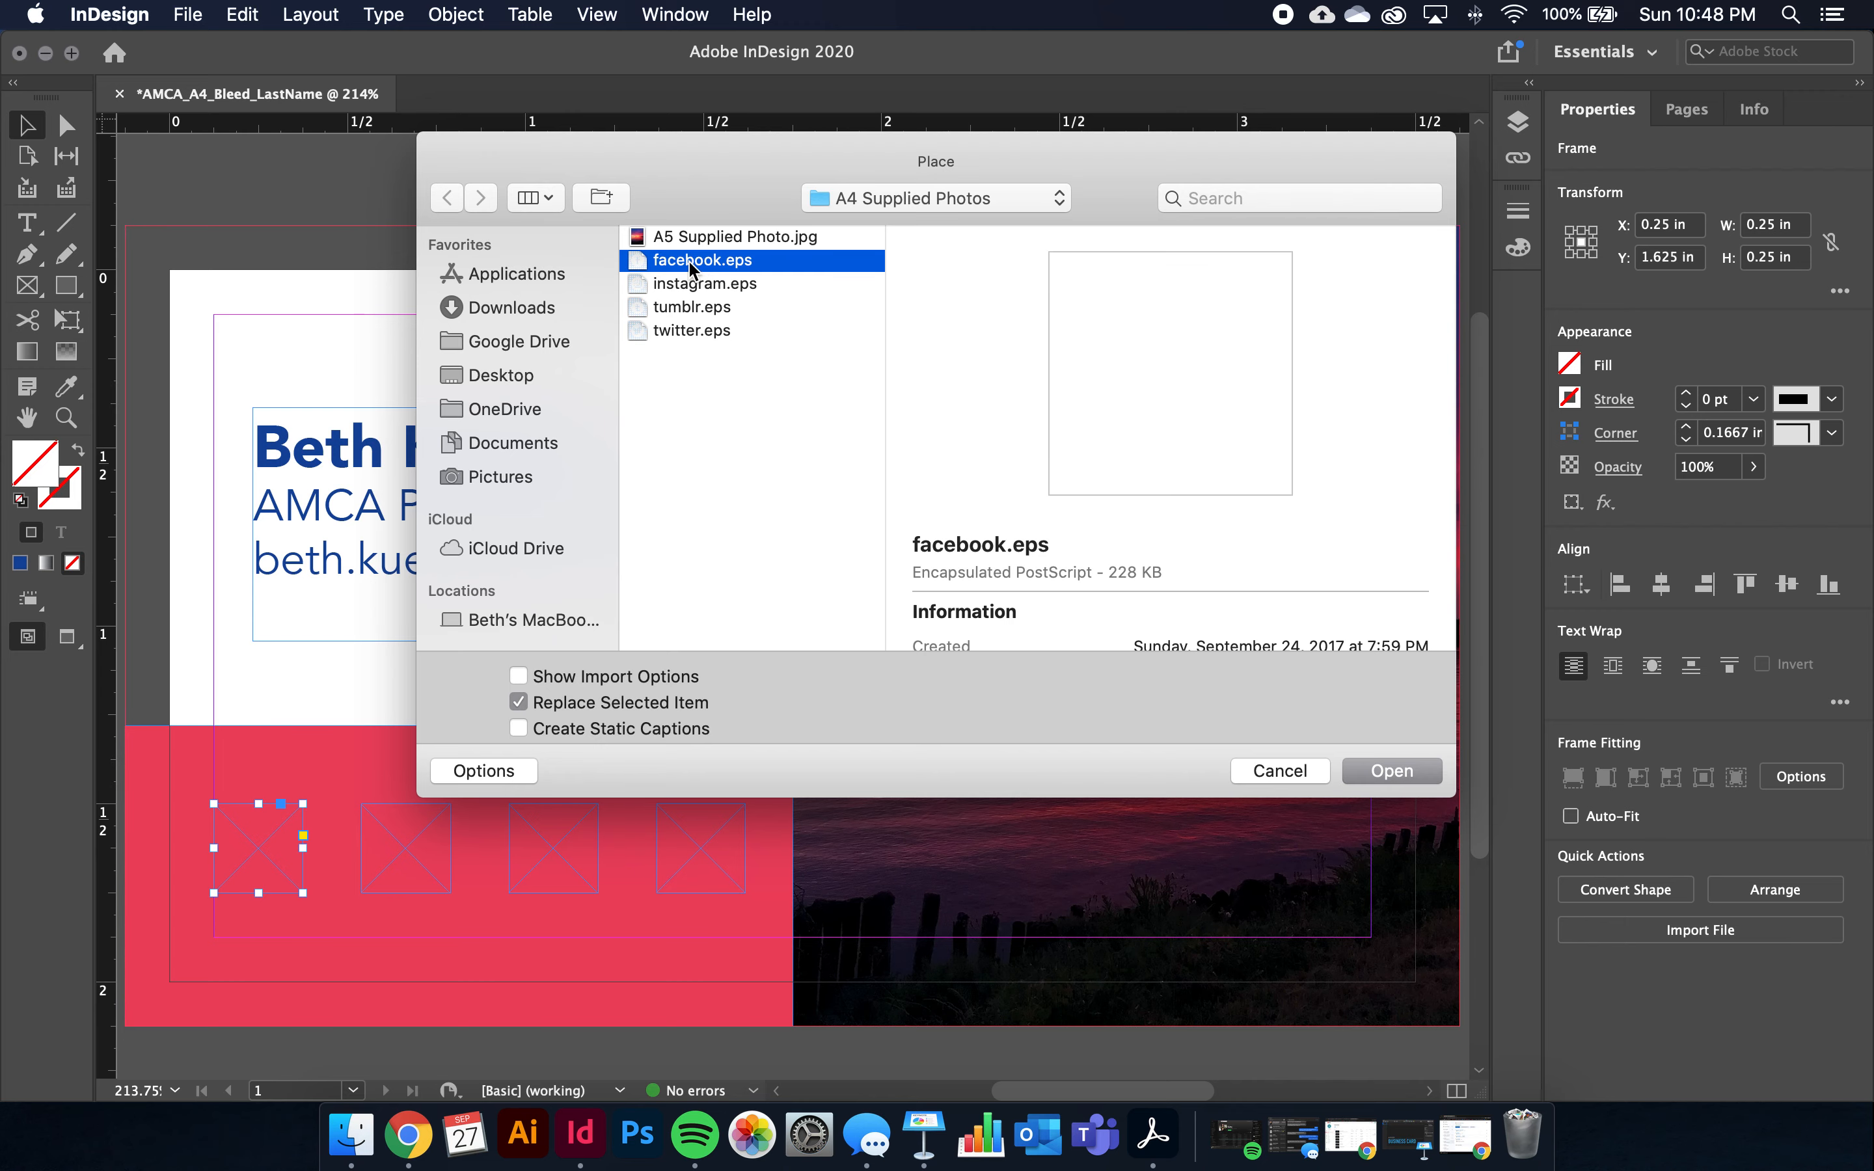
click(1392, 771)
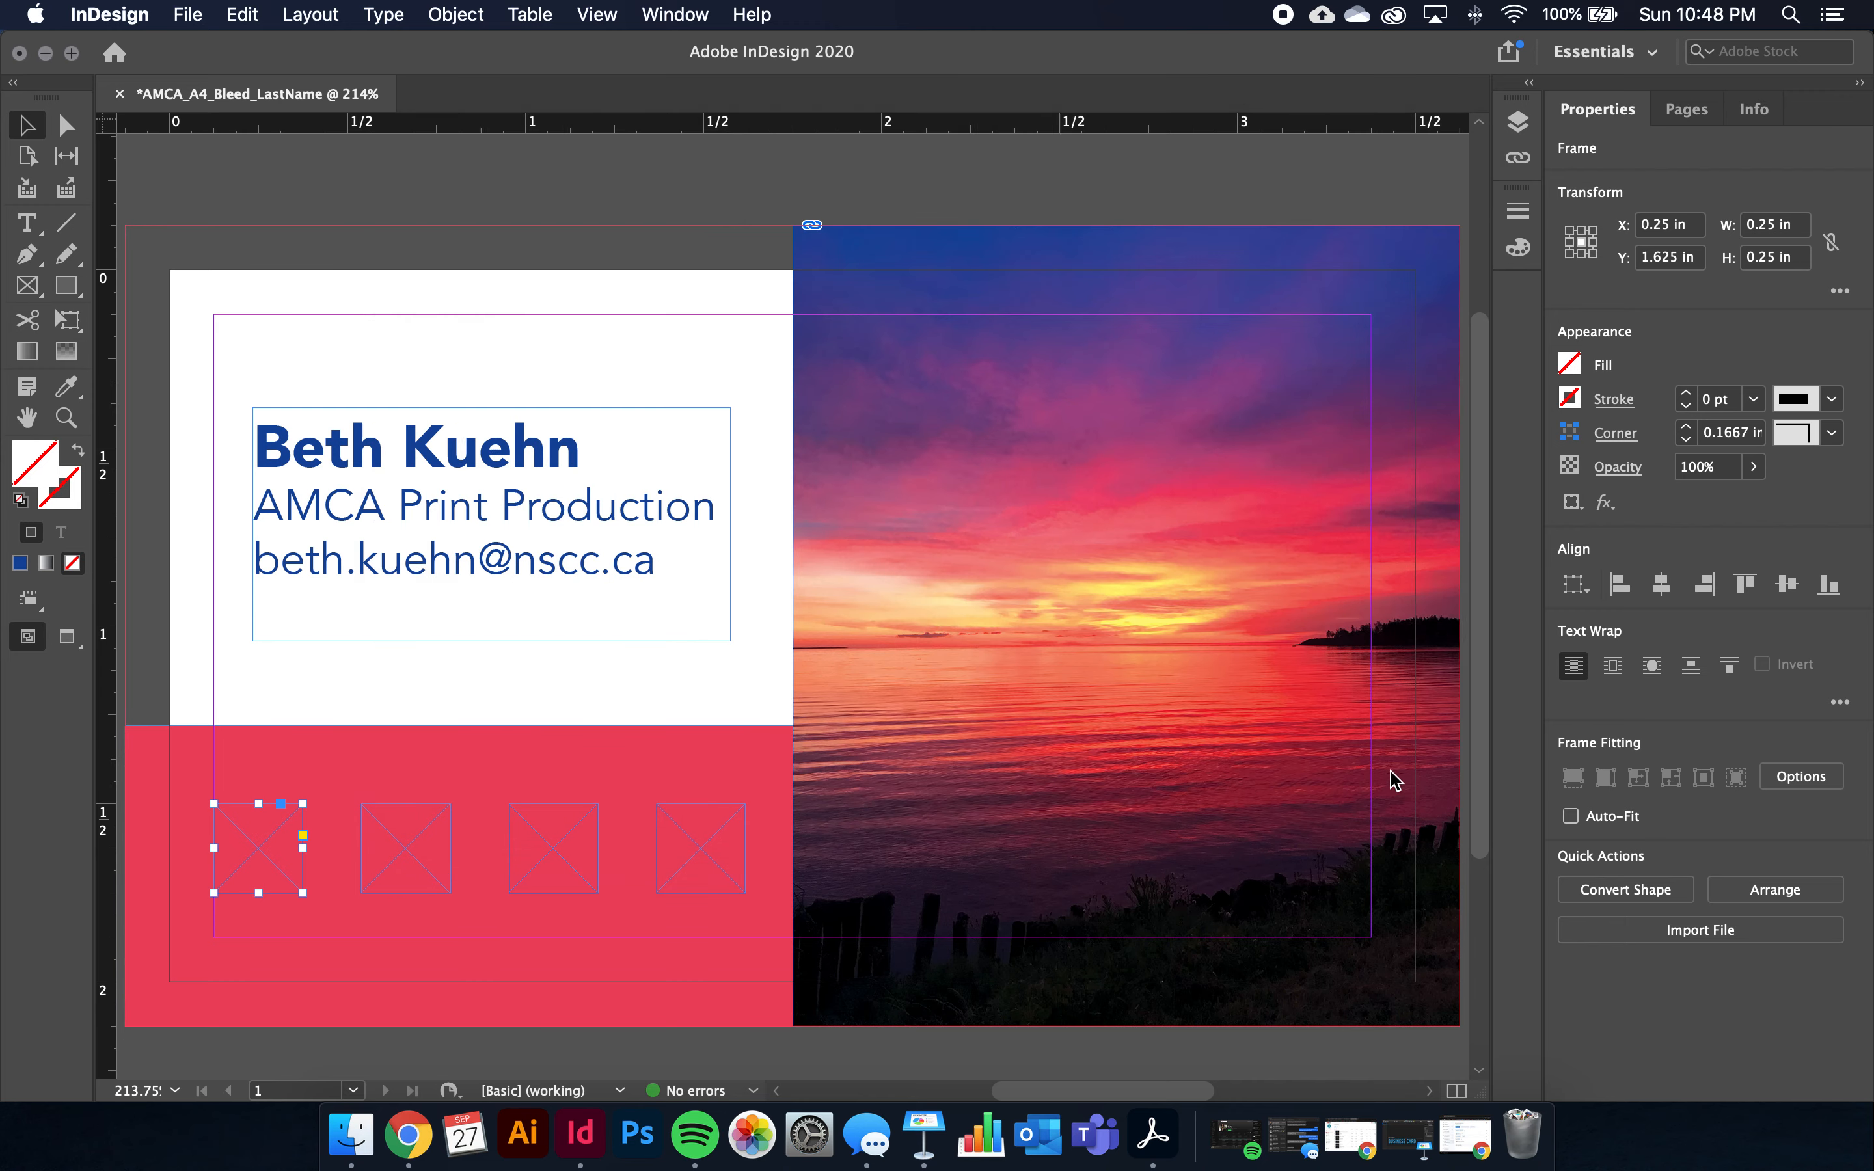
click(388, 850)
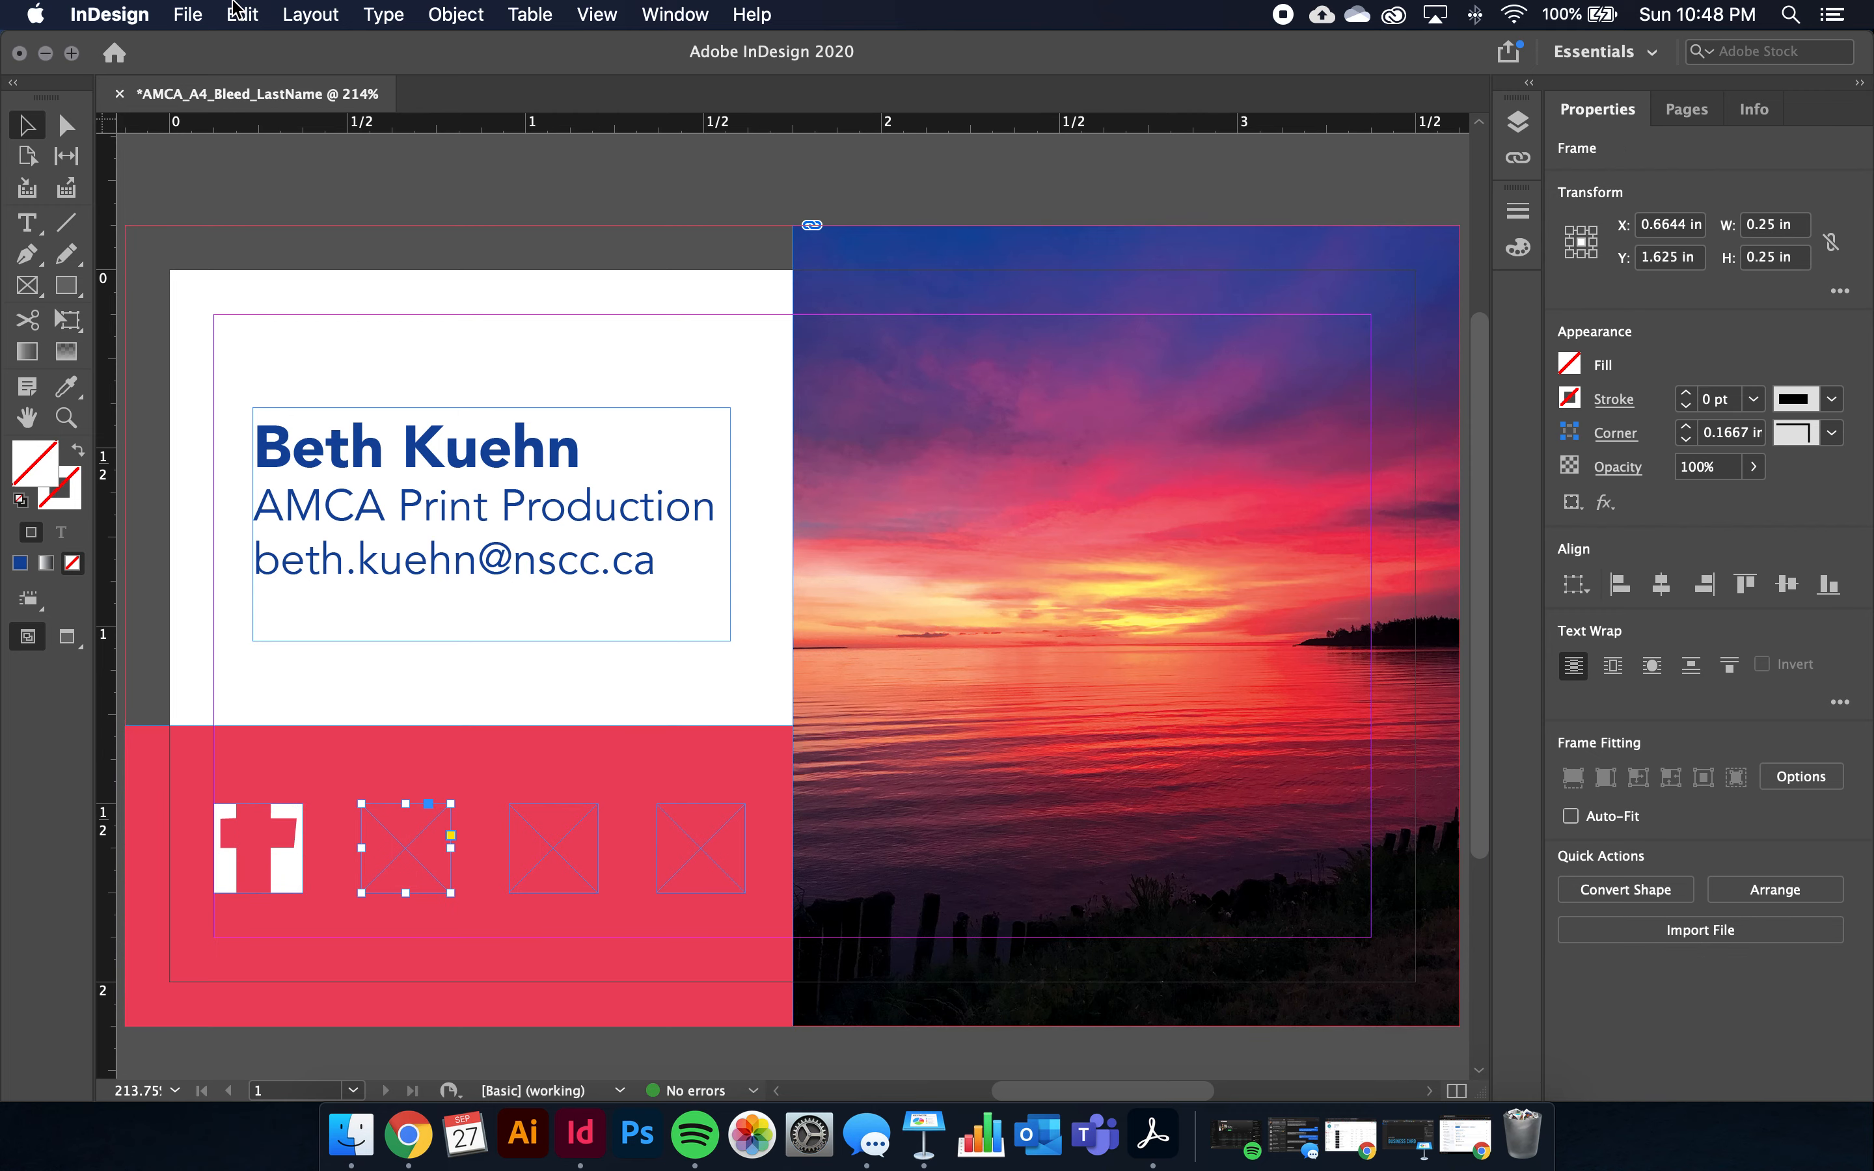
click(188, 13)
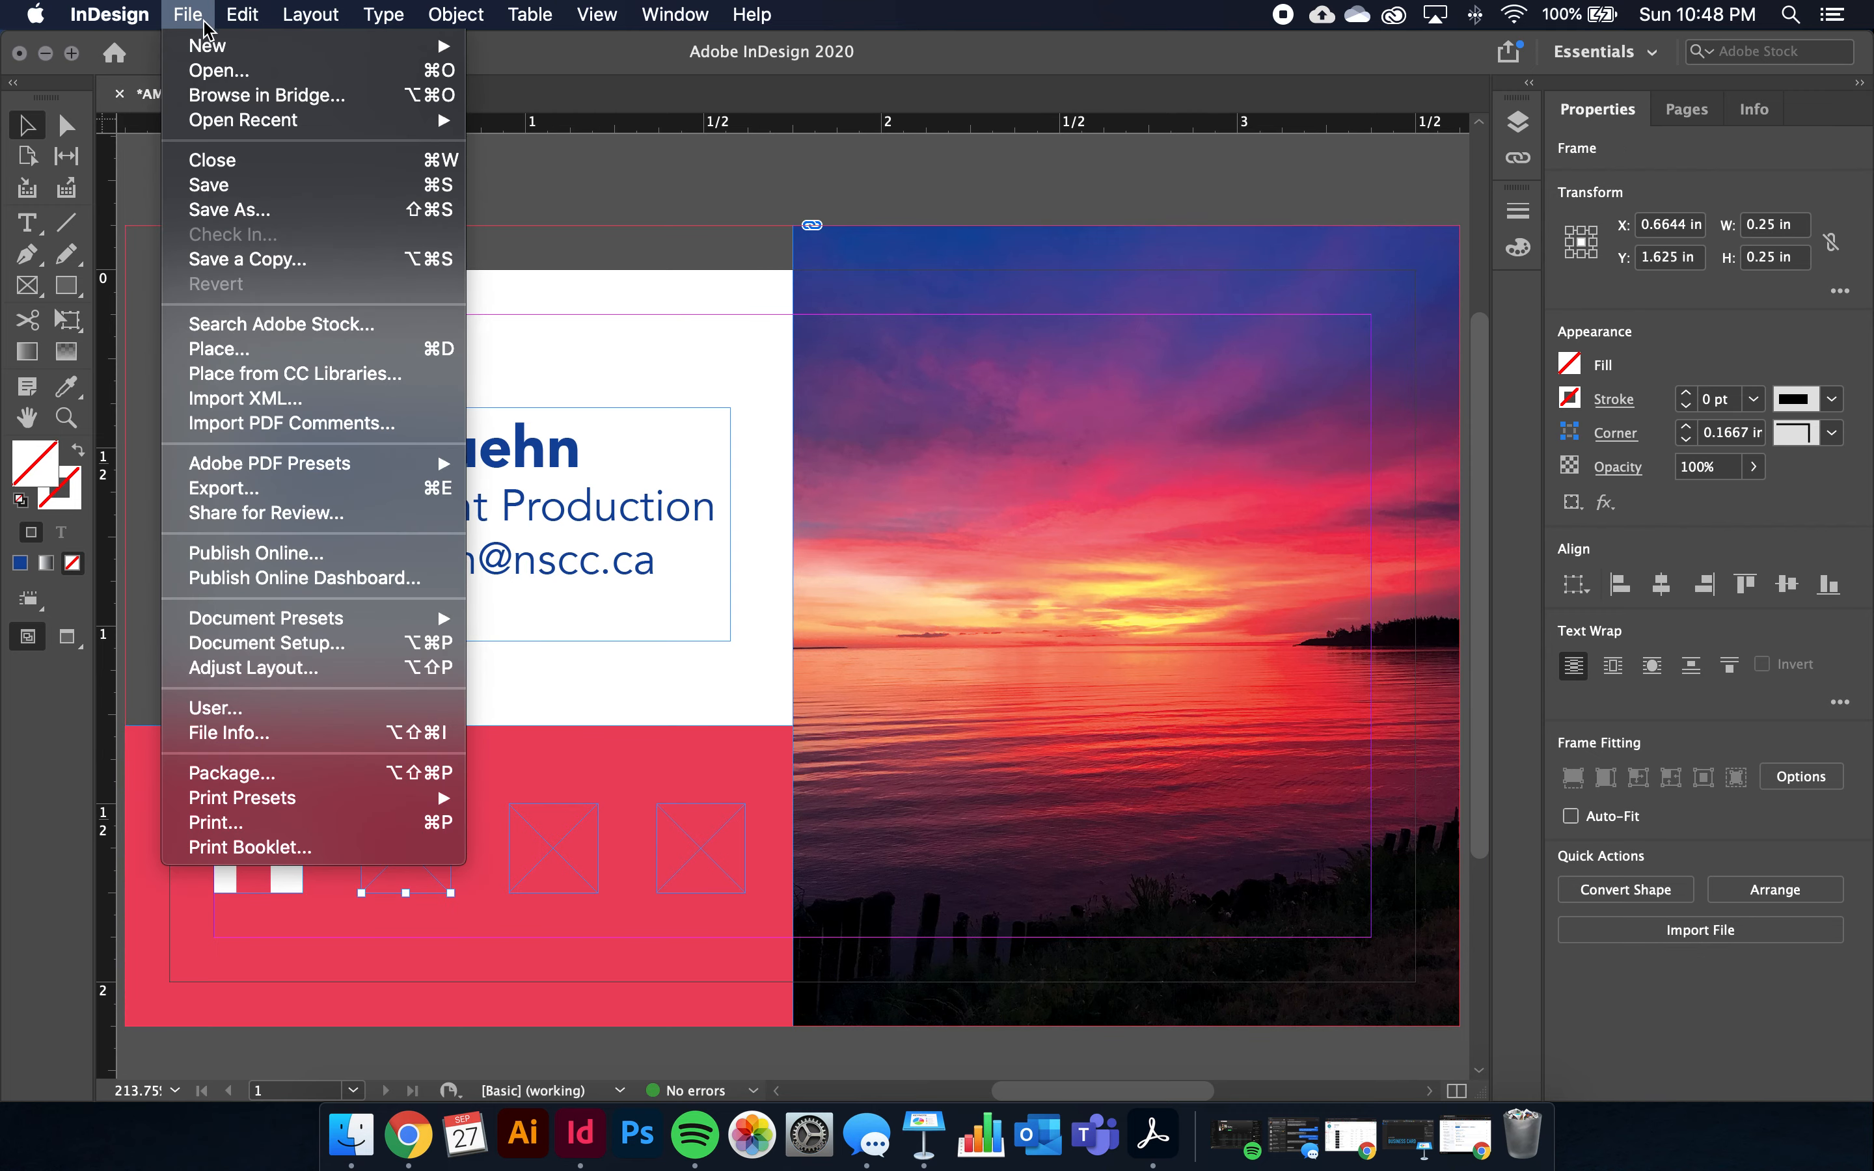
click(225, 350)
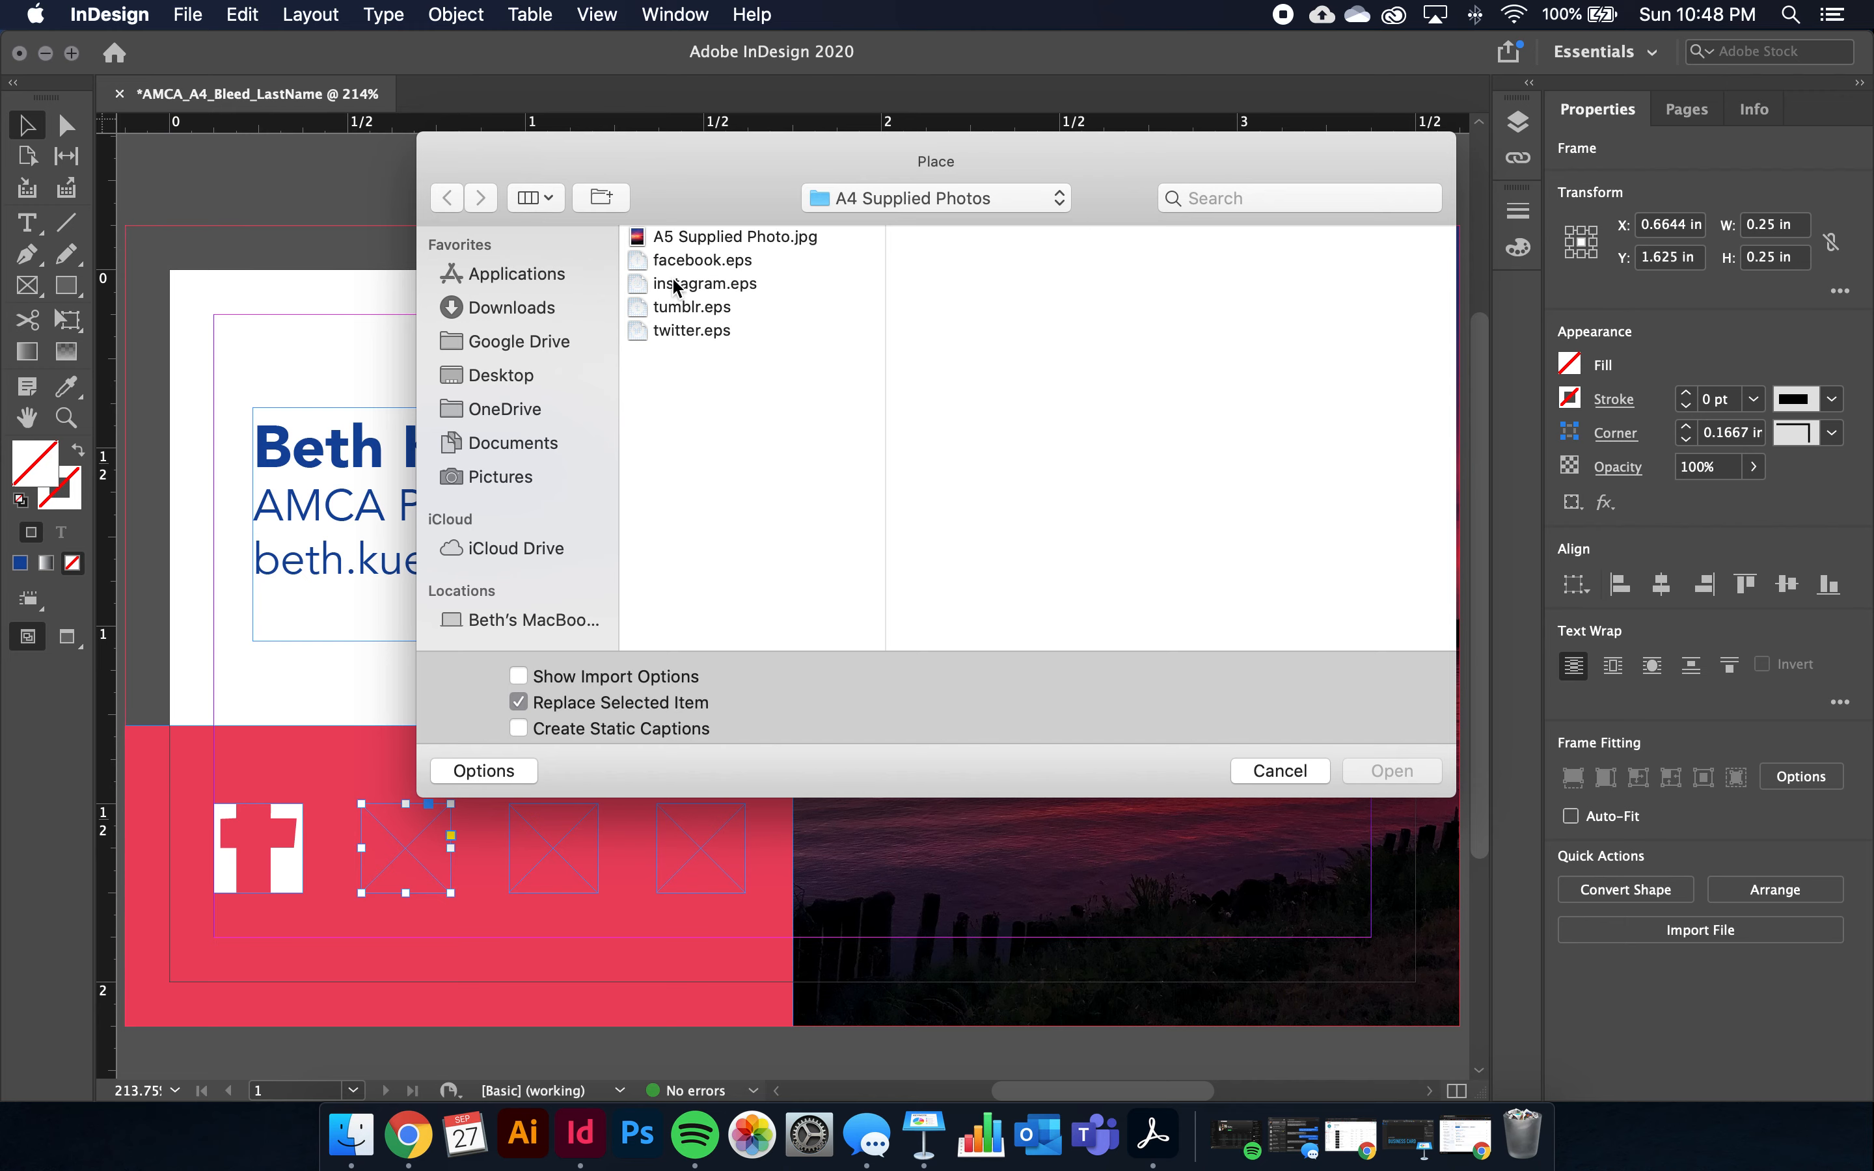
click(673, 284)
click(1382, 771)
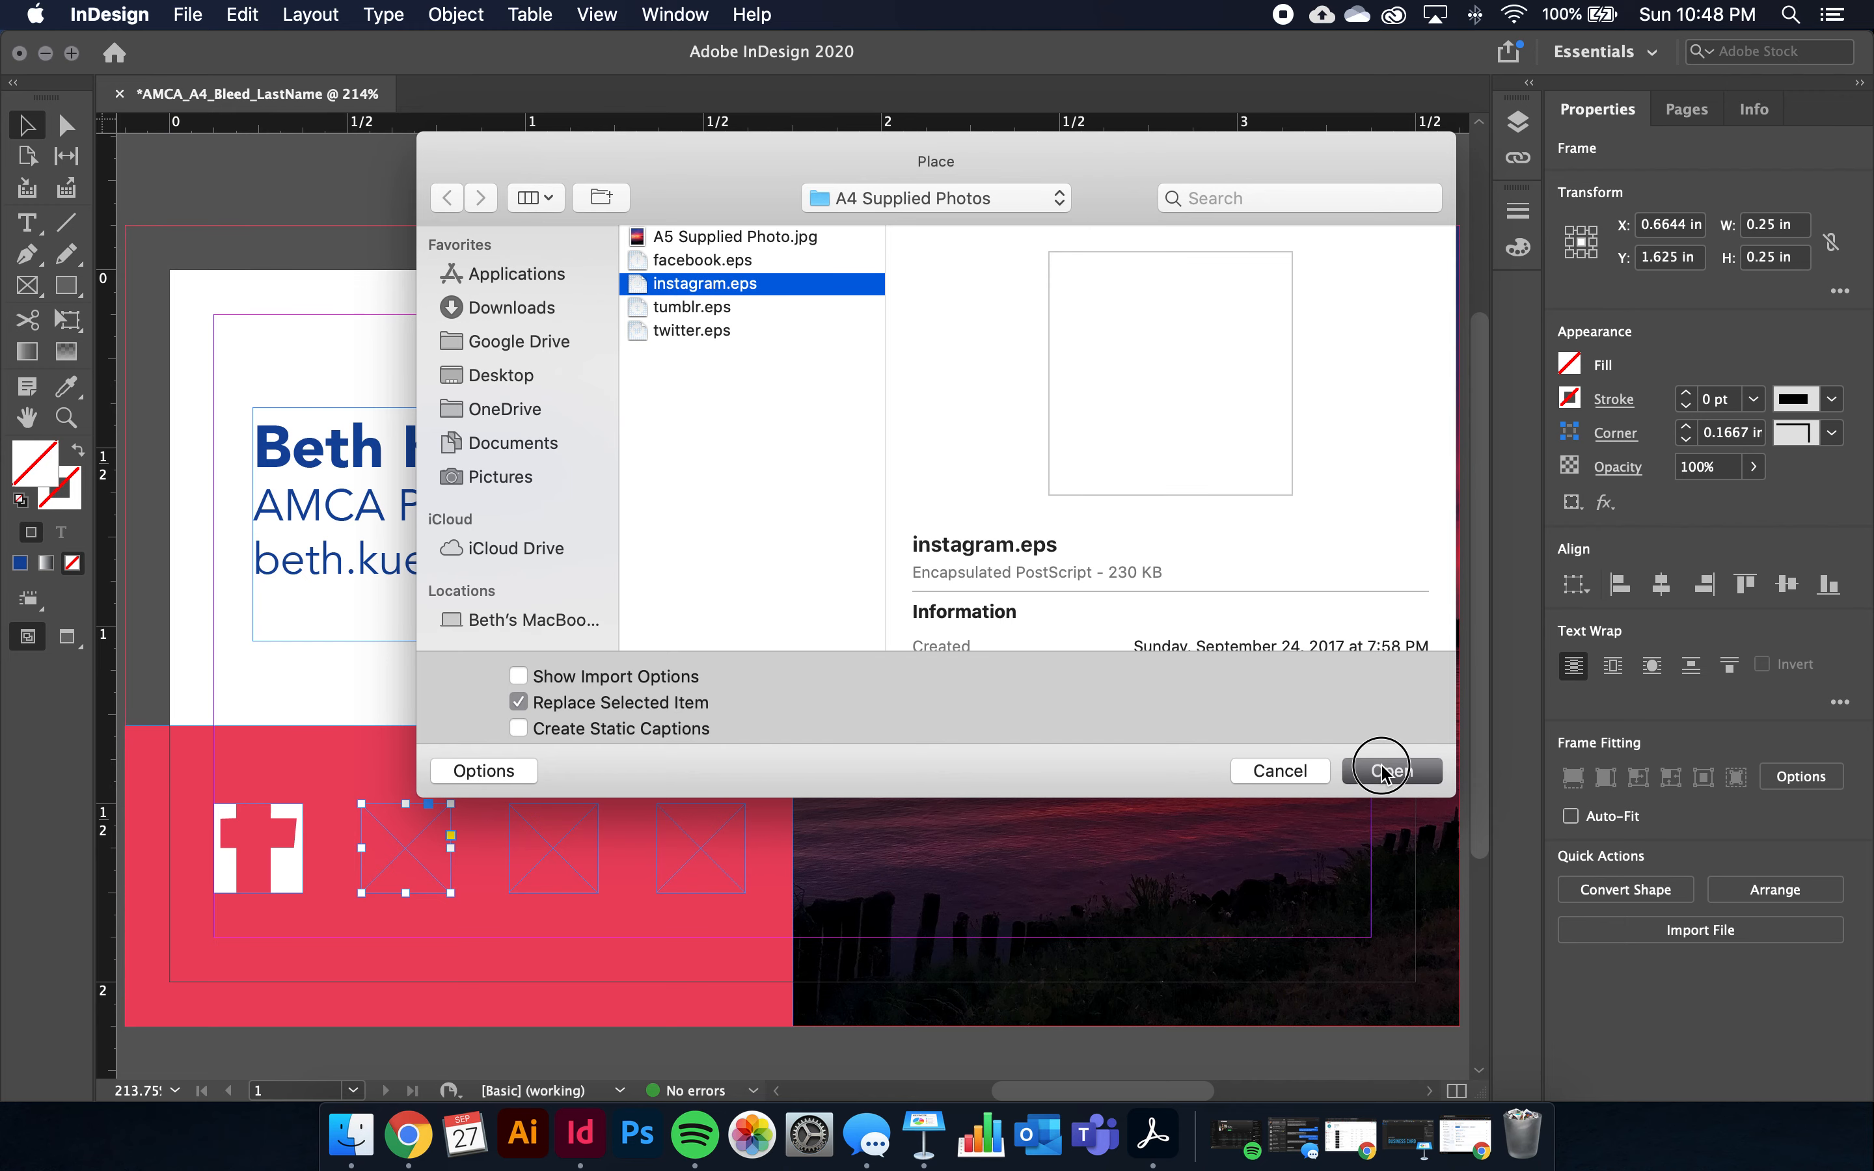
Place tumblr.eps and twitter.eps into the third and fourth frames
click(538, 829)
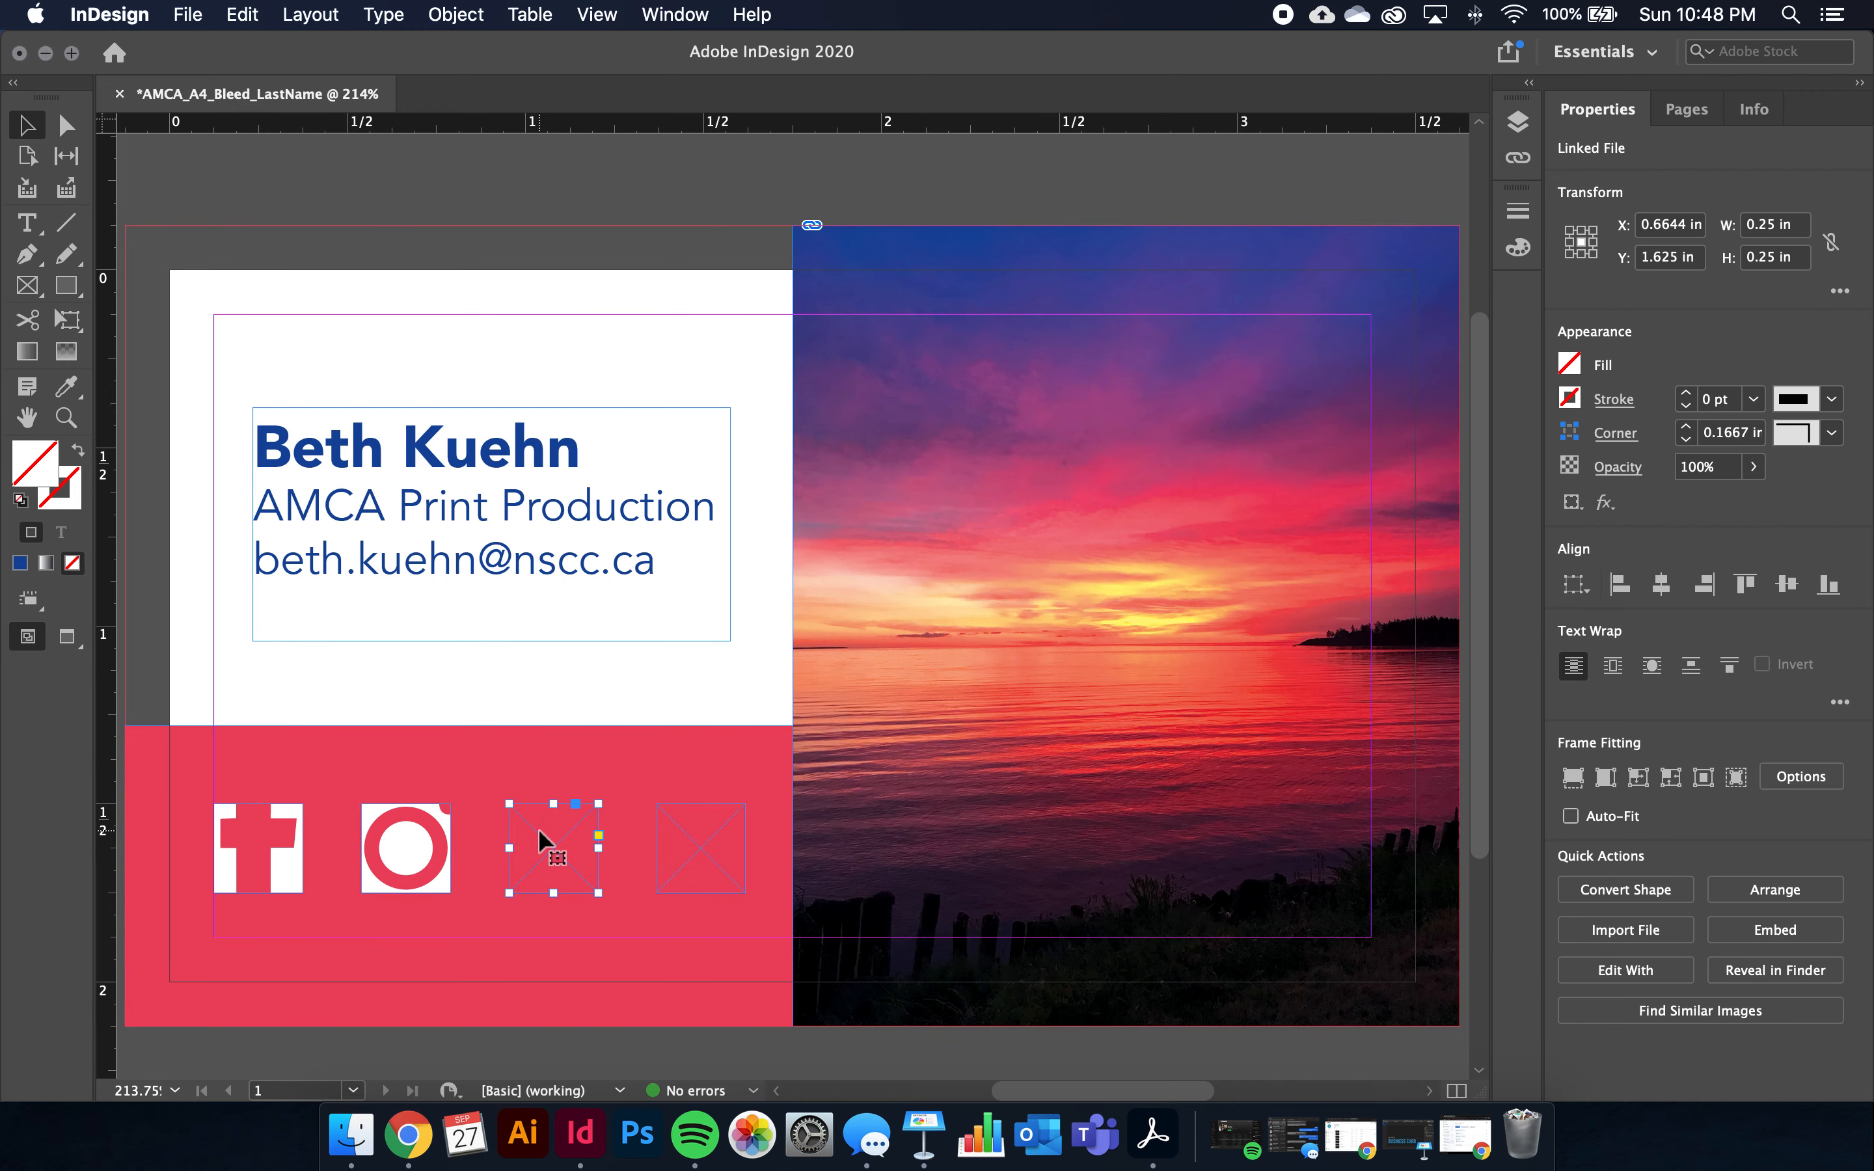
click(187, 14)
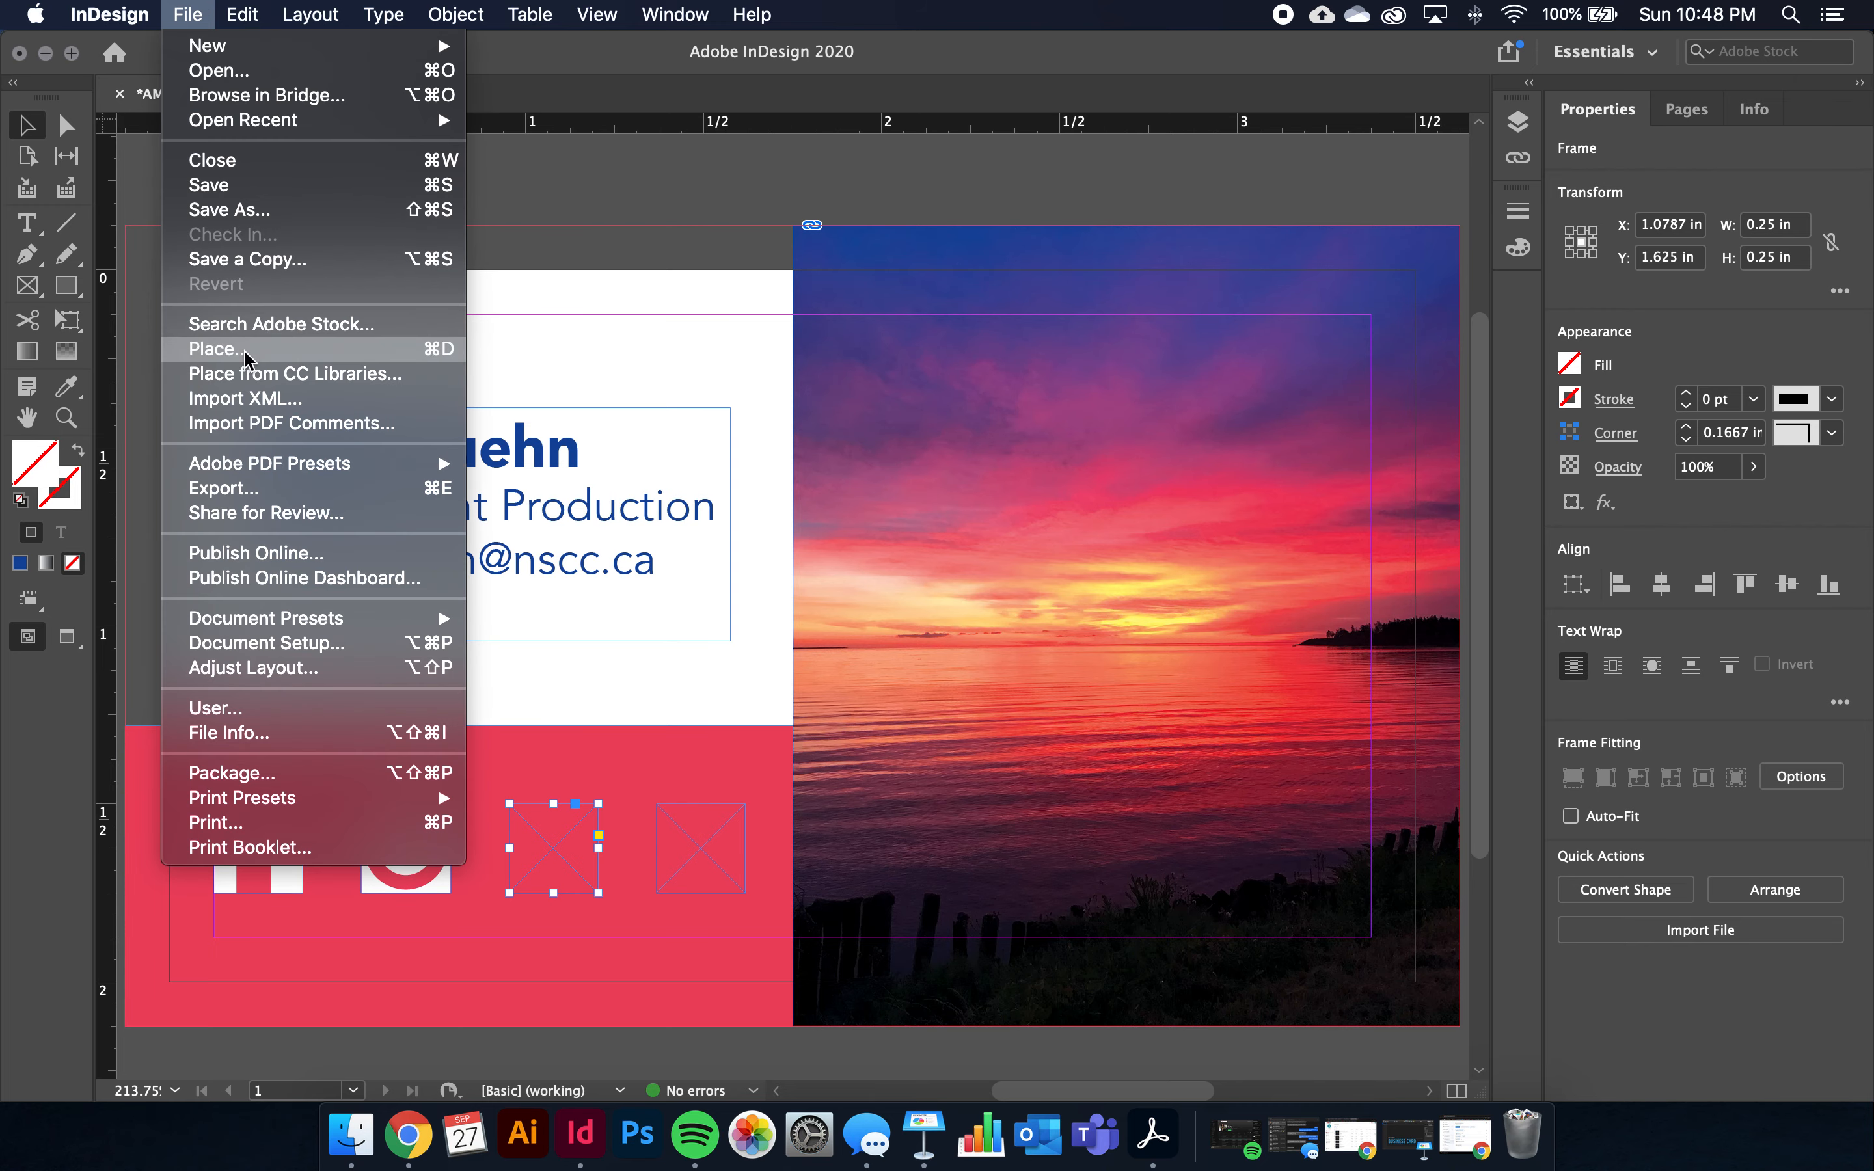
click(224, 348)
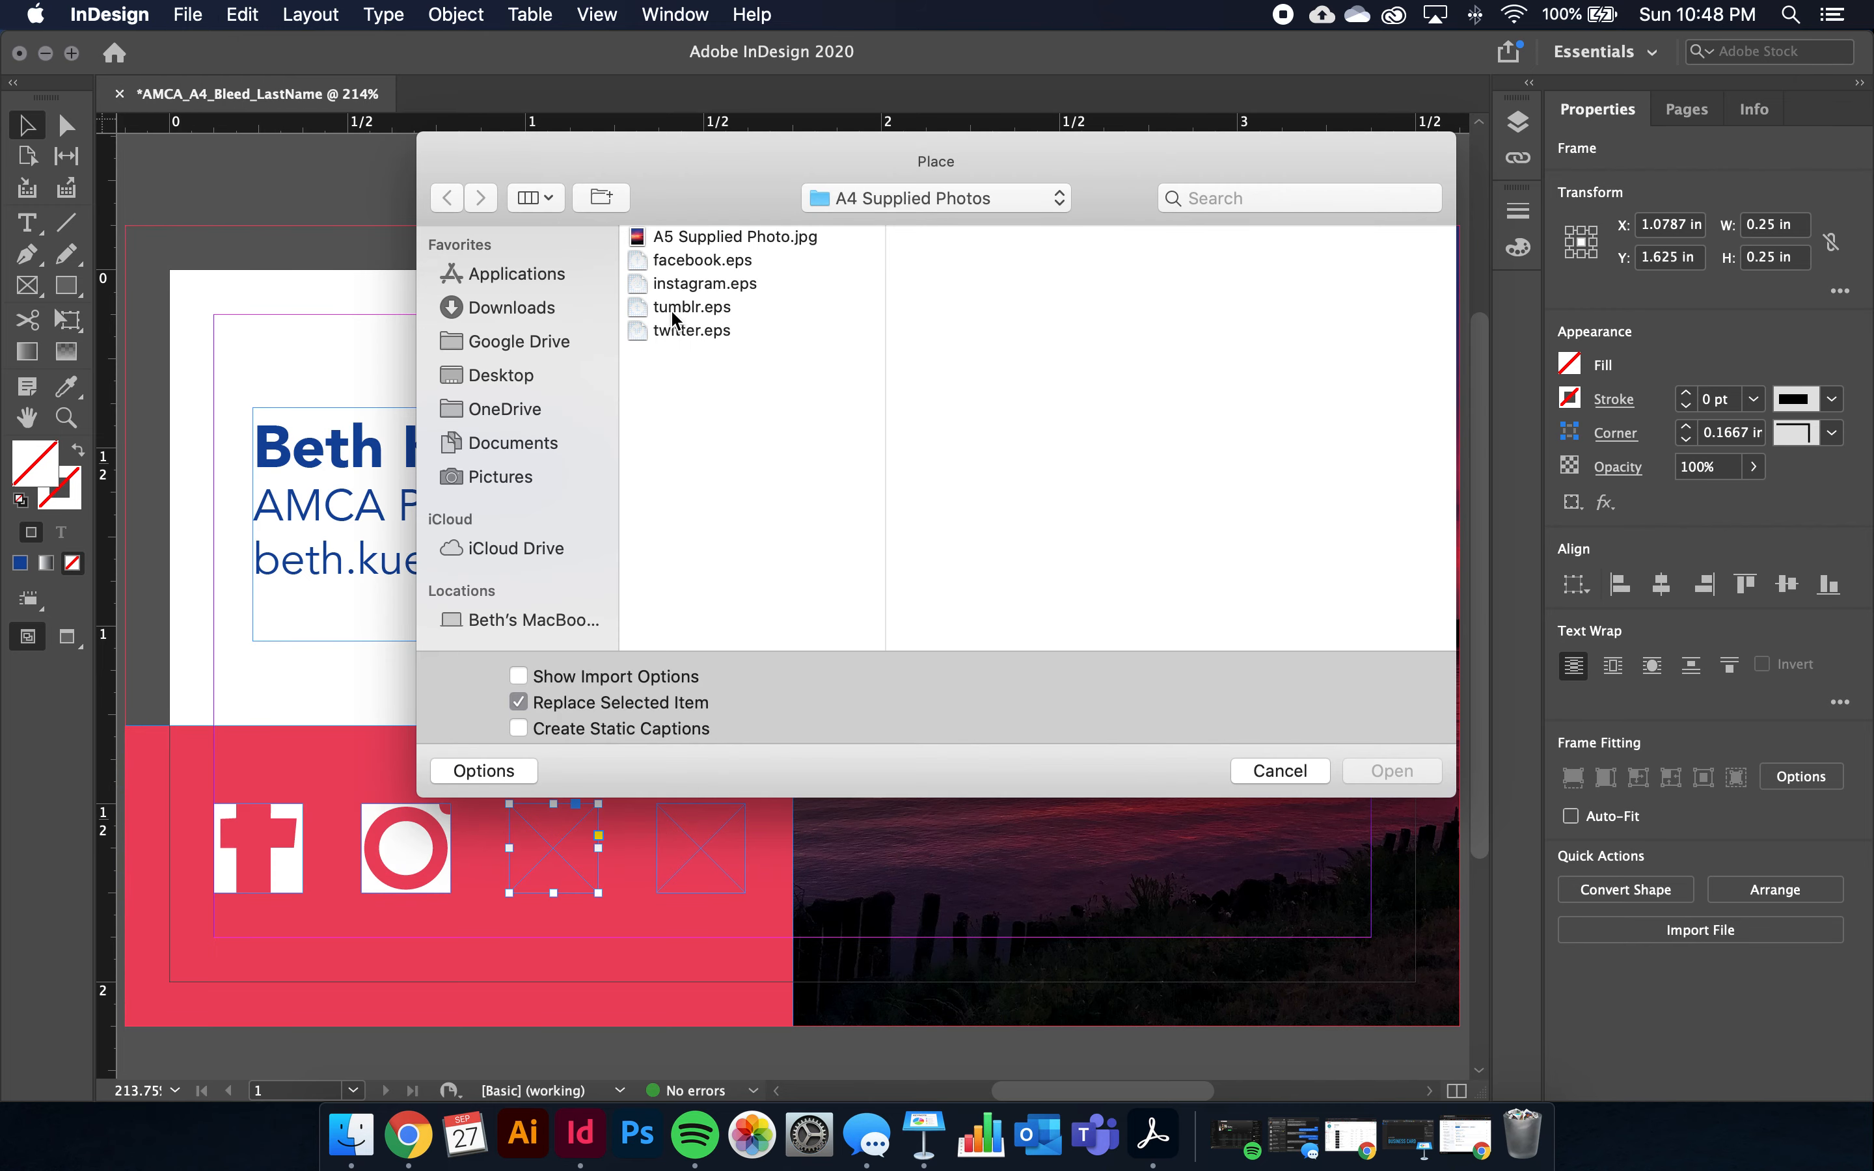
click(672, 306)
click(1377, 771)
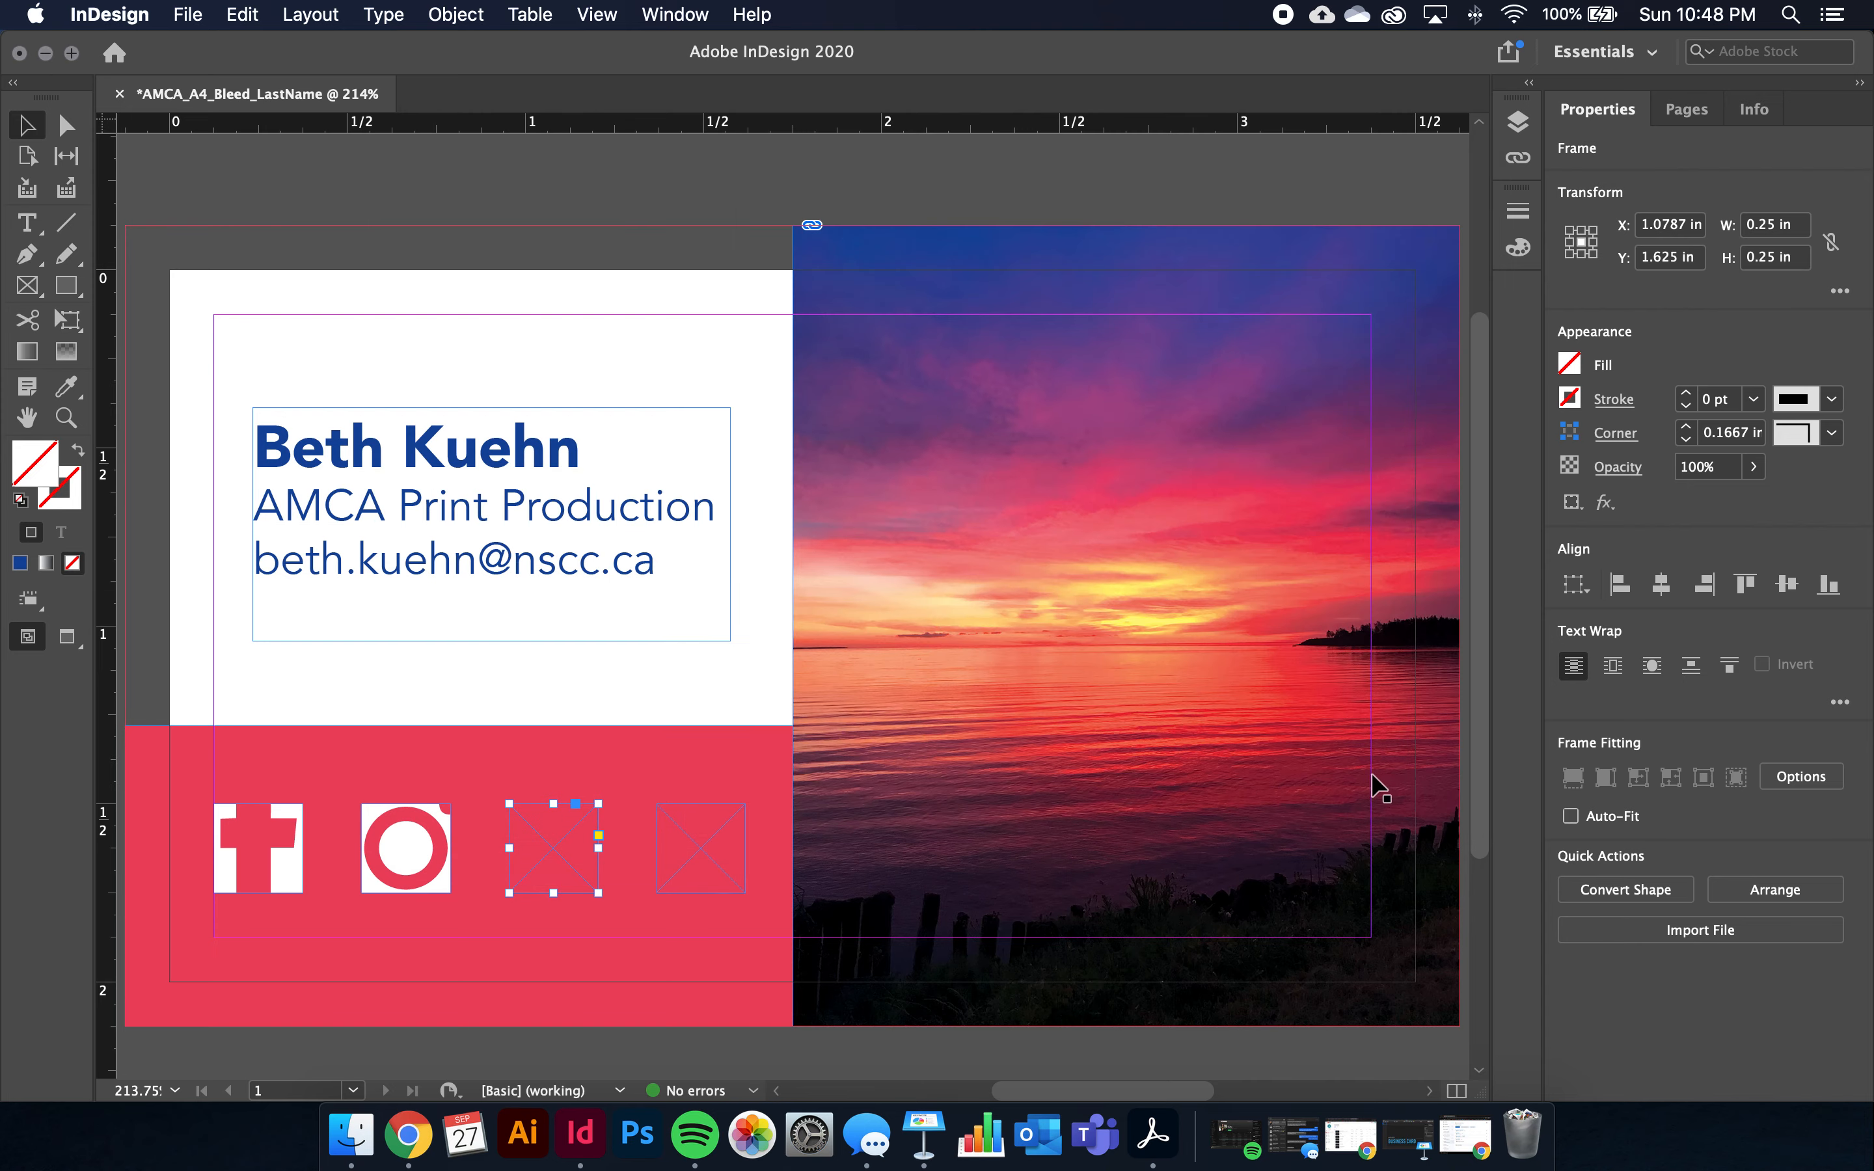
click(681, 838)
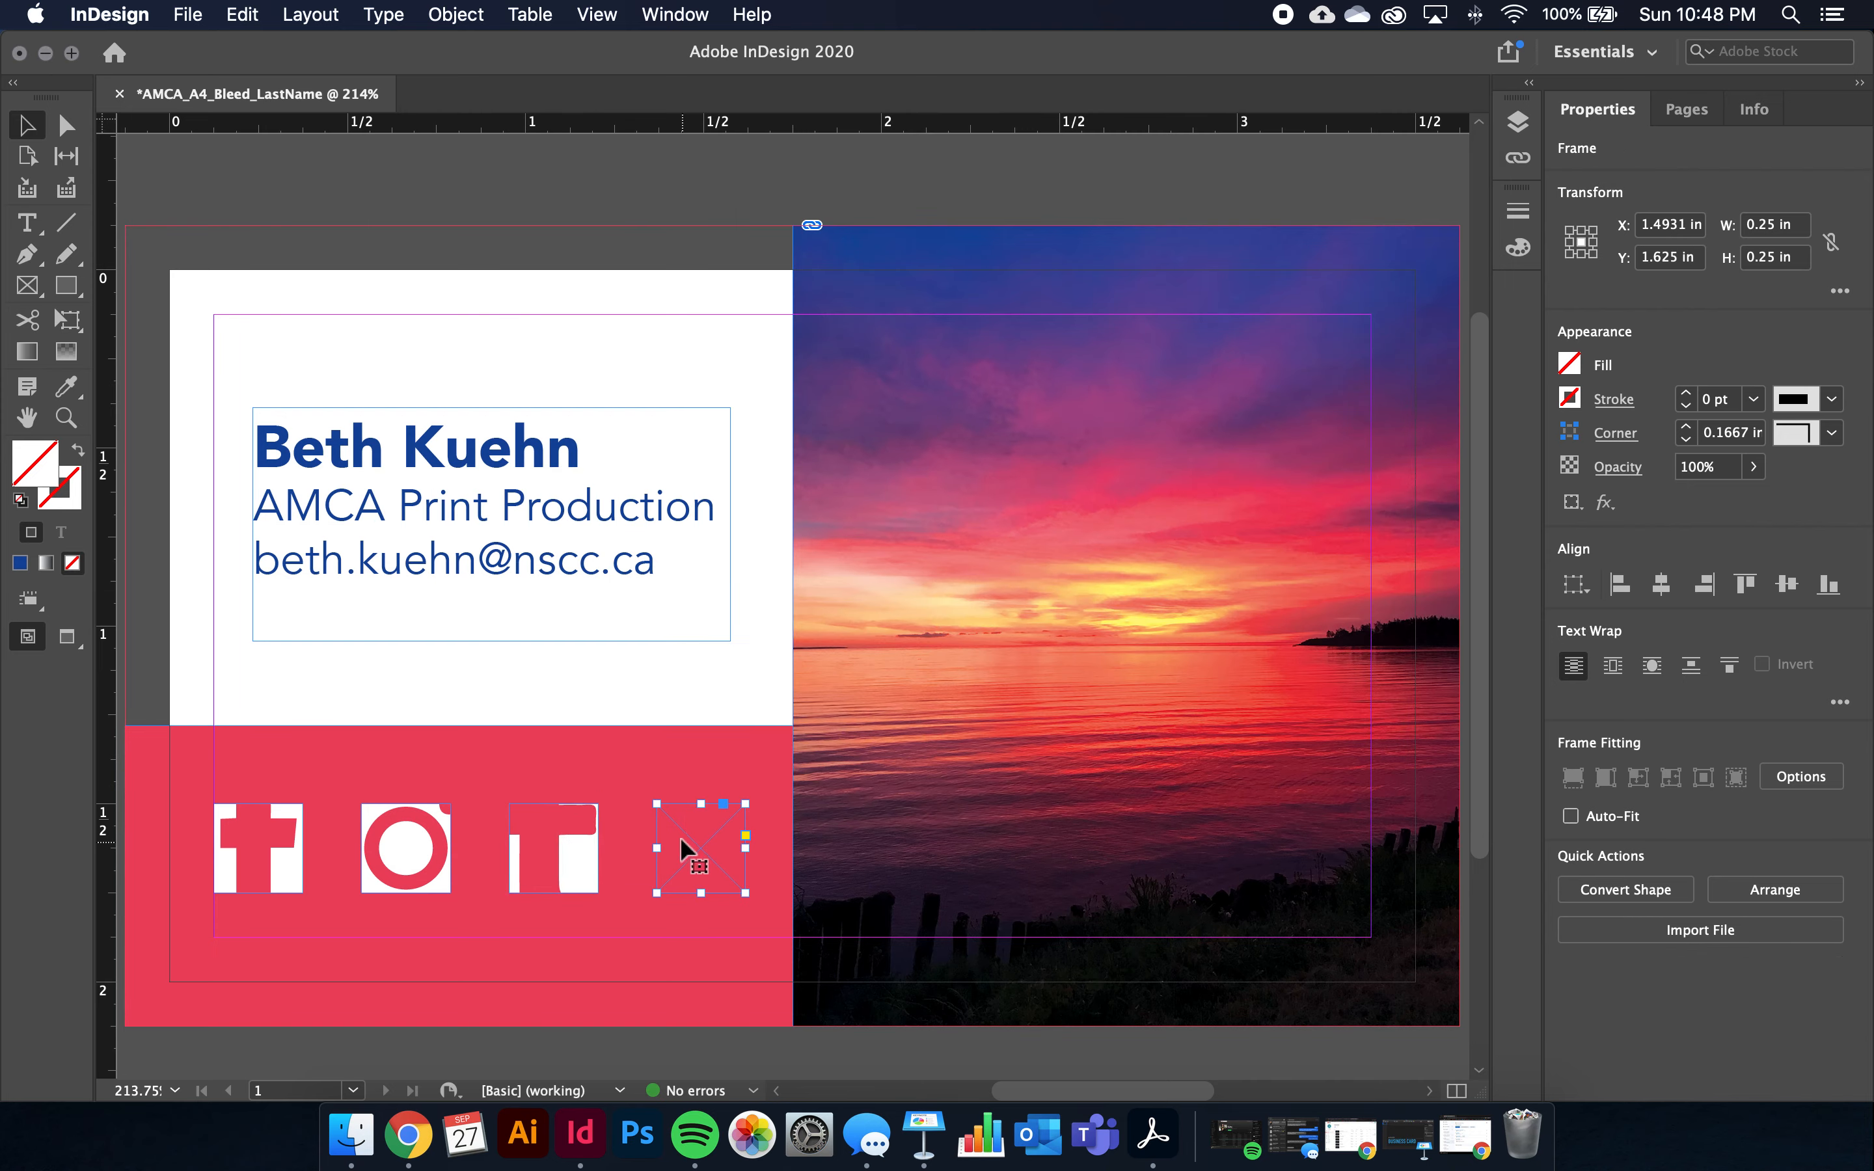
click(190, 13)
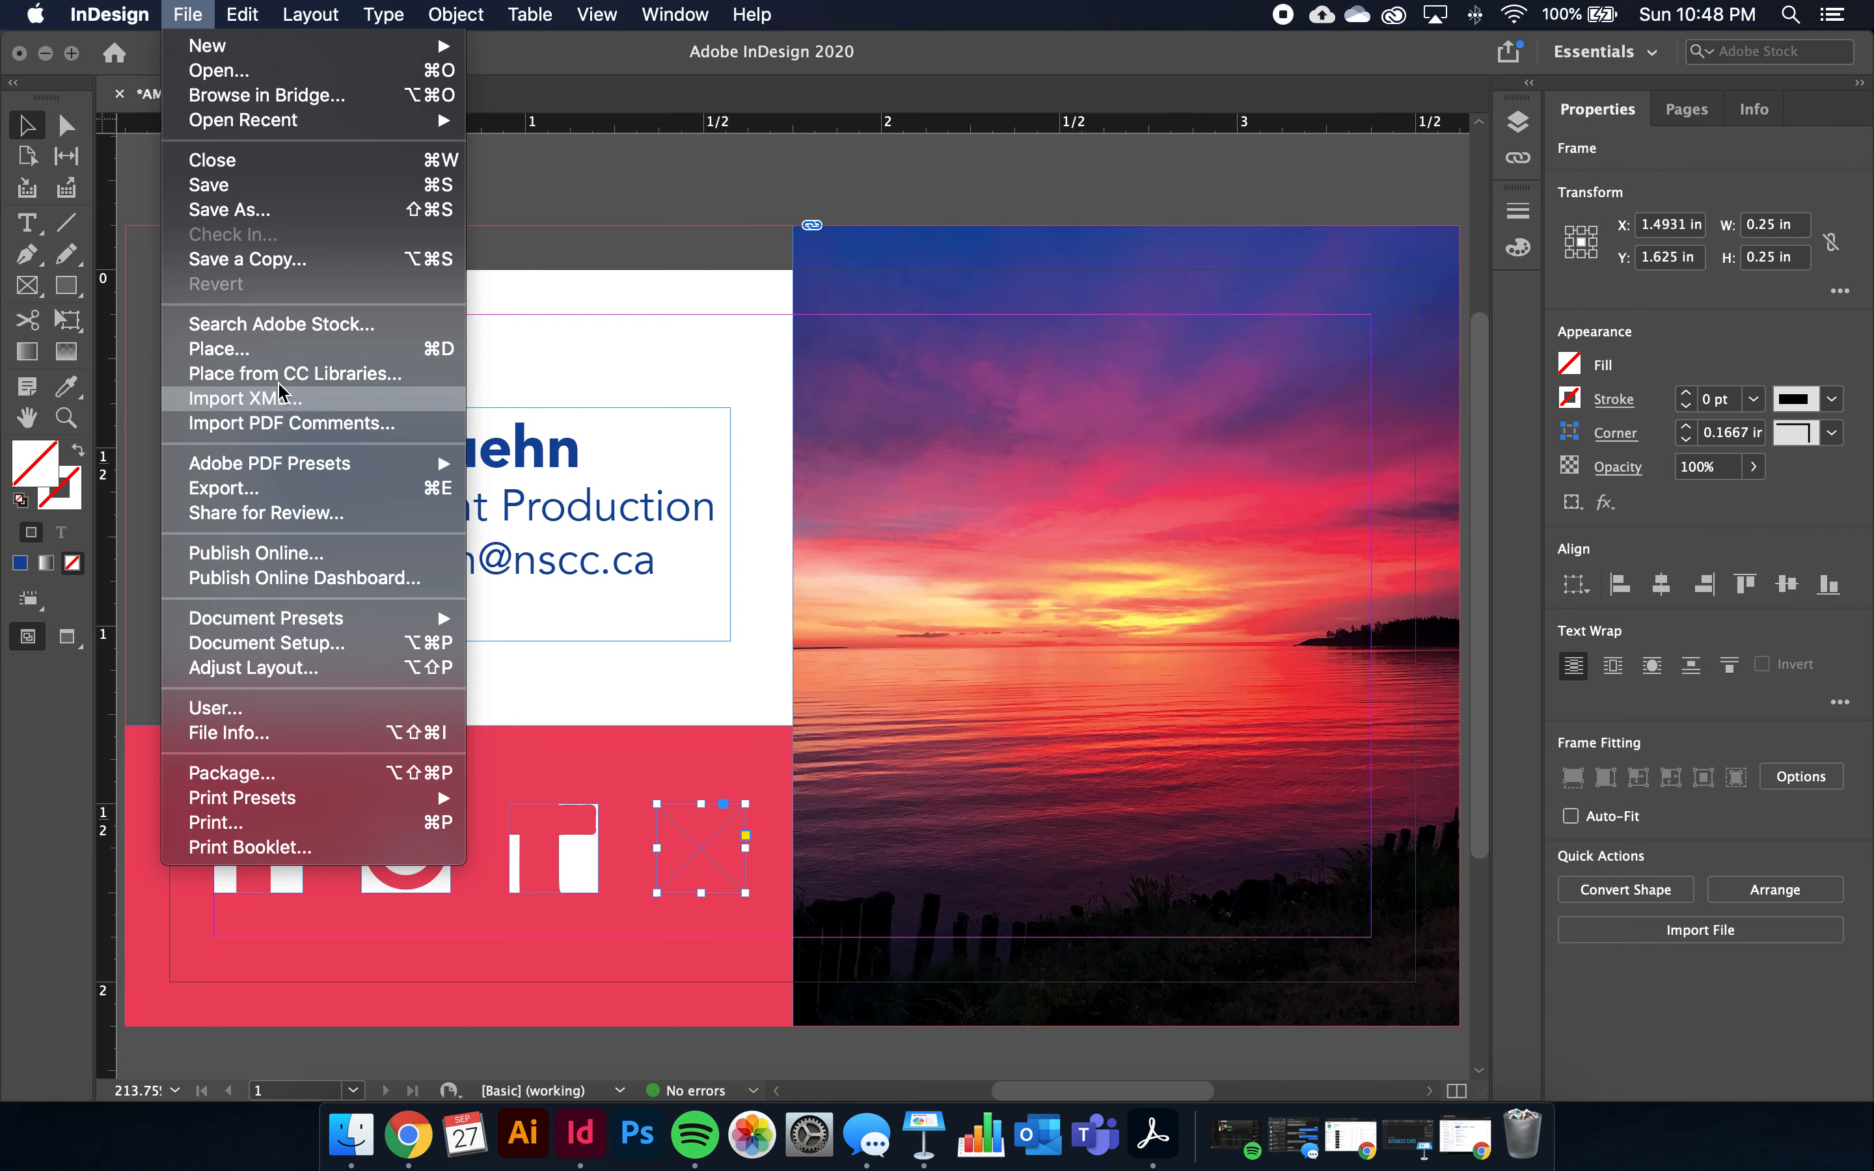
click(286, 352)
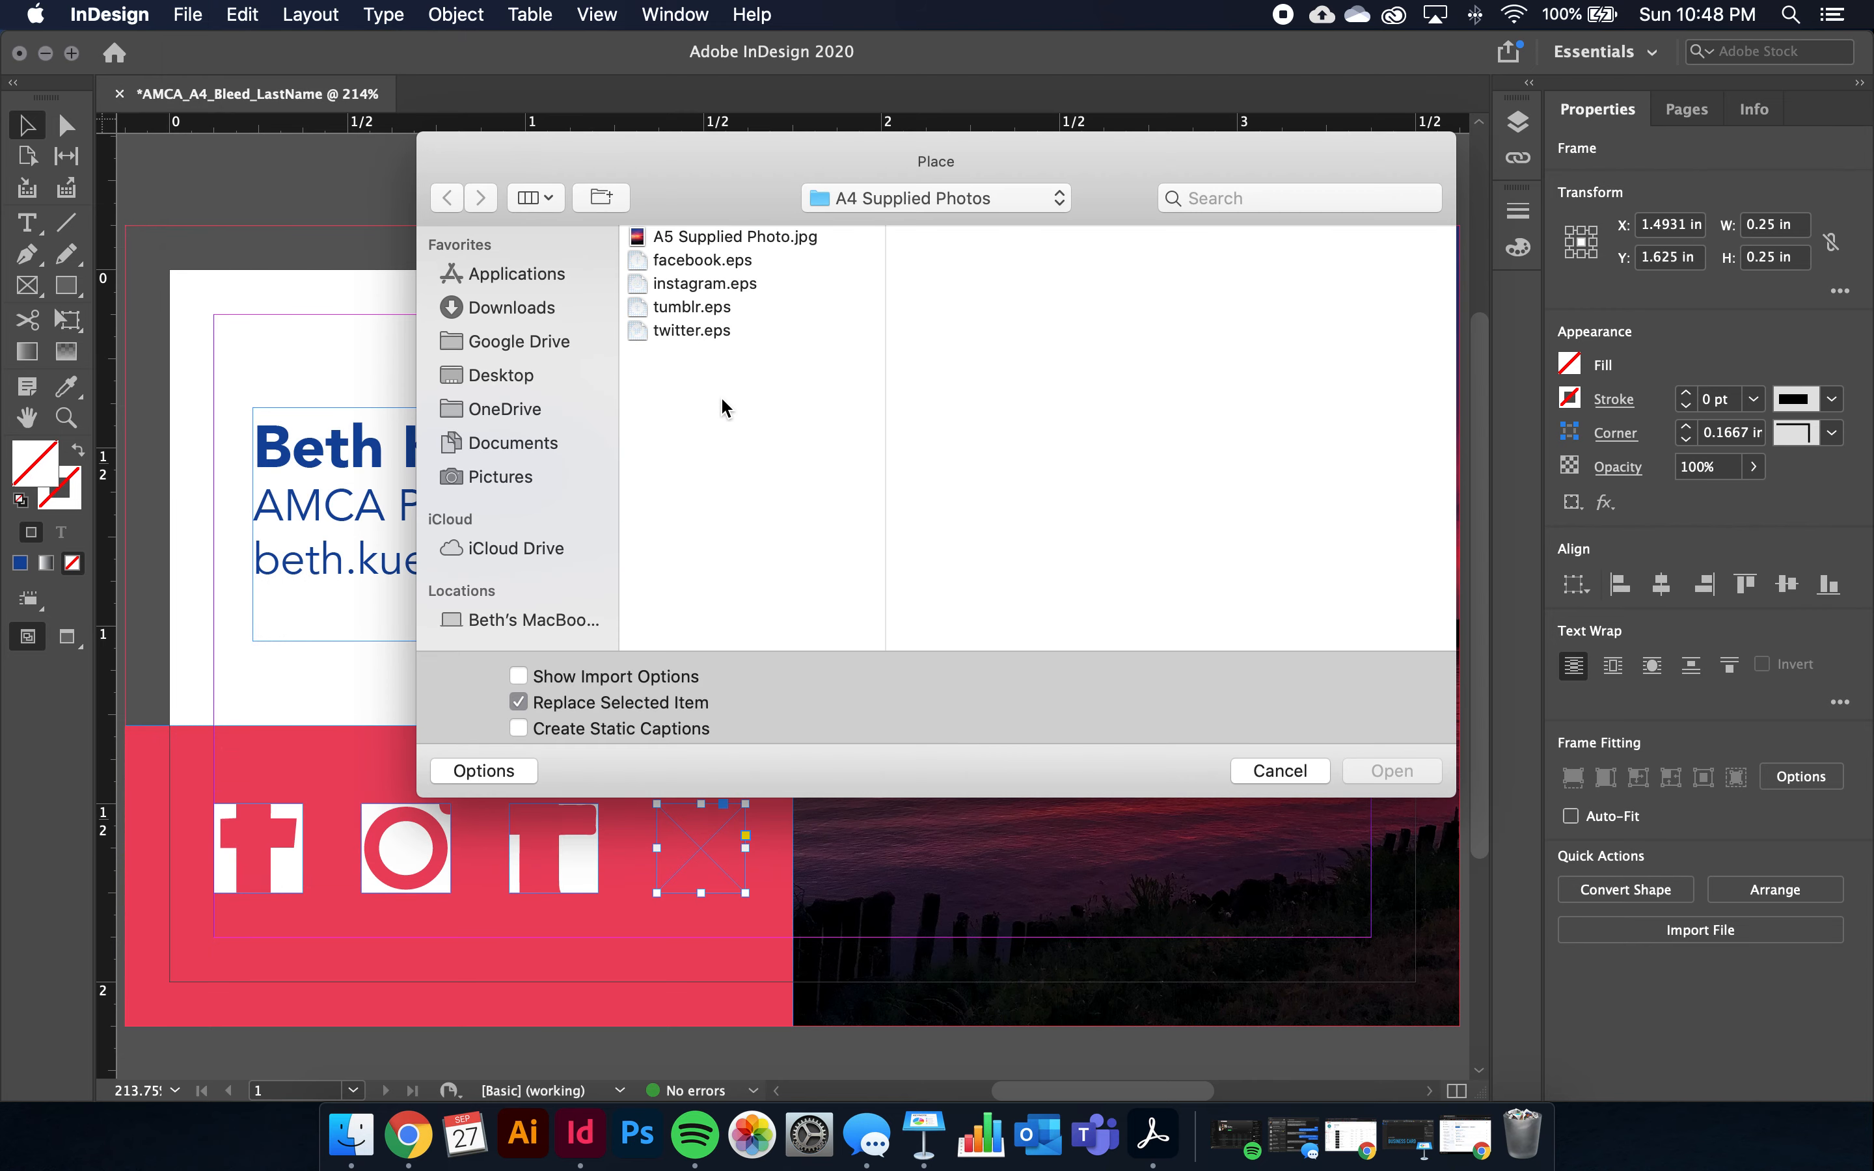
click(672, 325)
click(1432, 770)
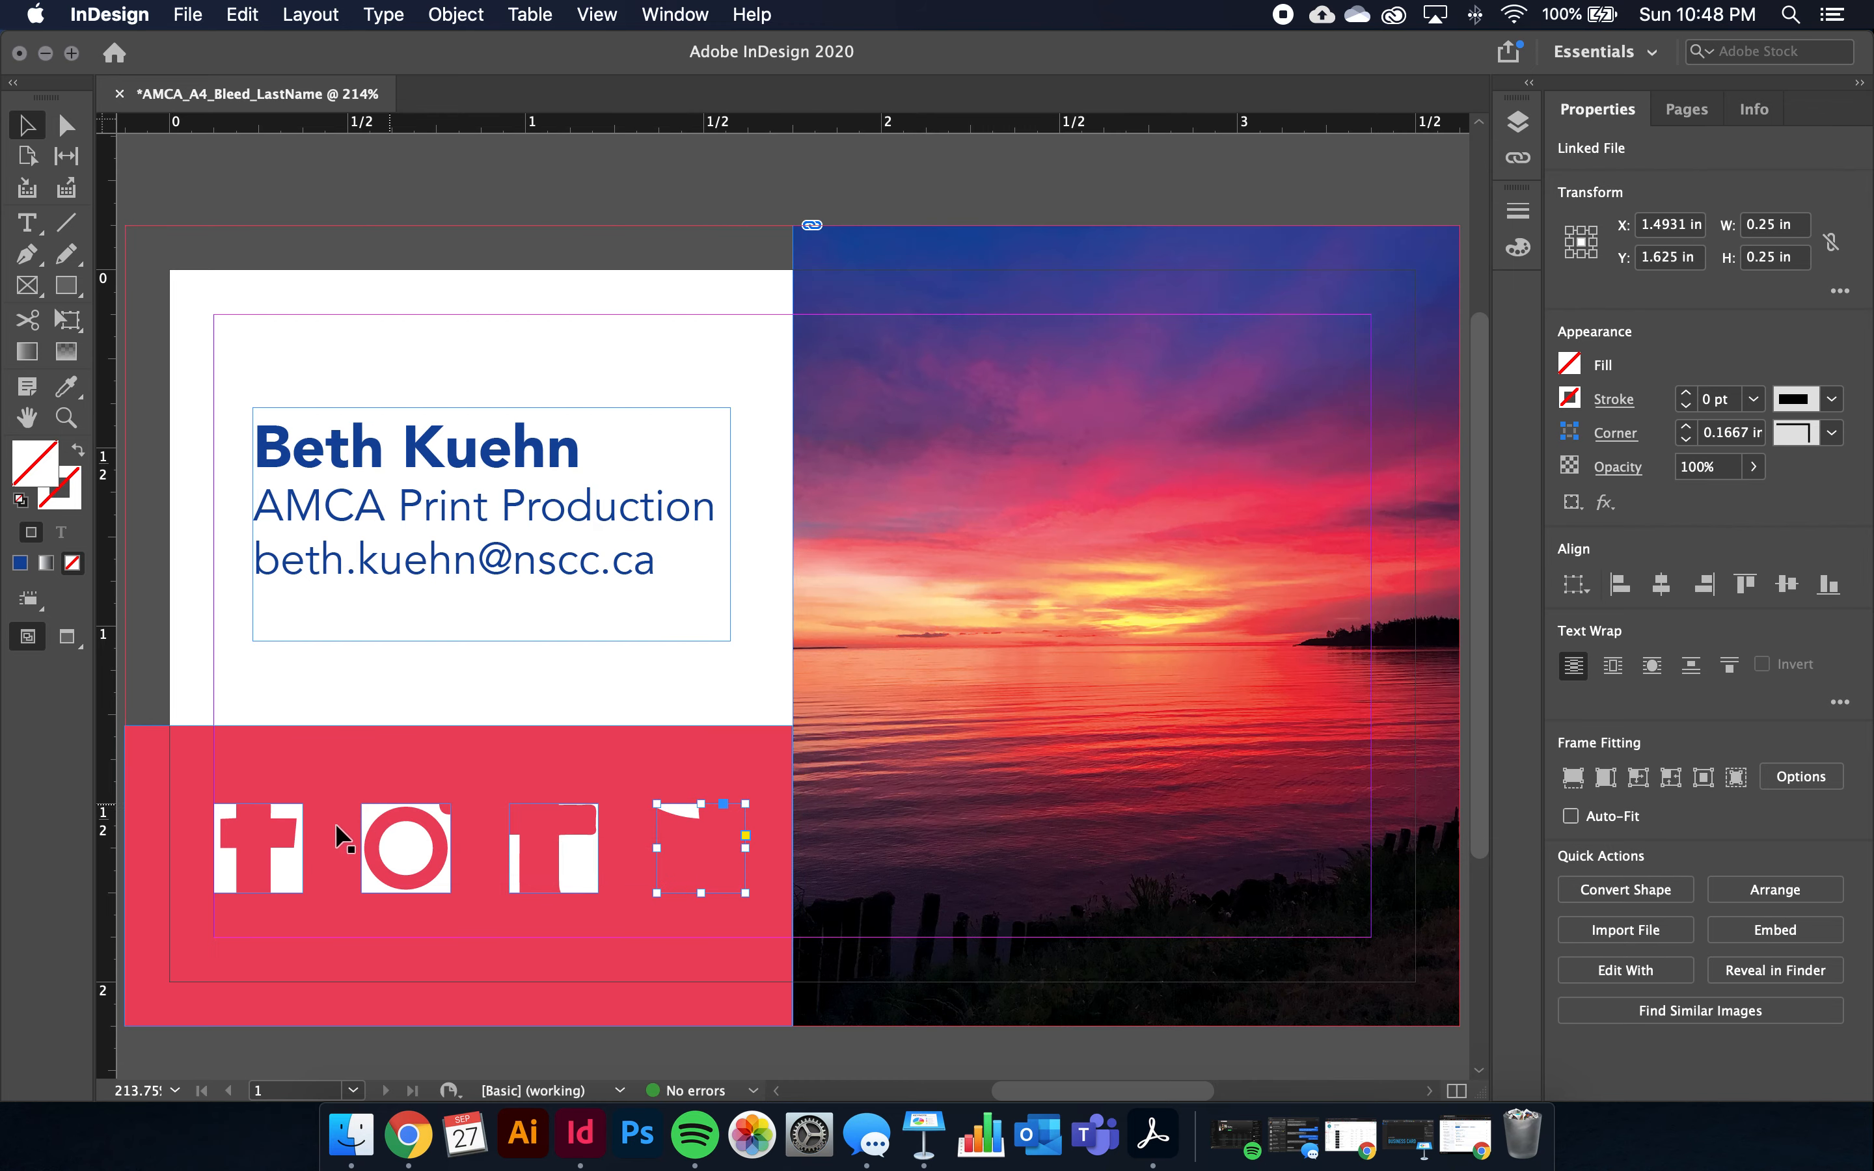
Fit the twitter and tumblr icons proportionally inside their frames
right_click(679, 817)
mouse_move(851, 672)
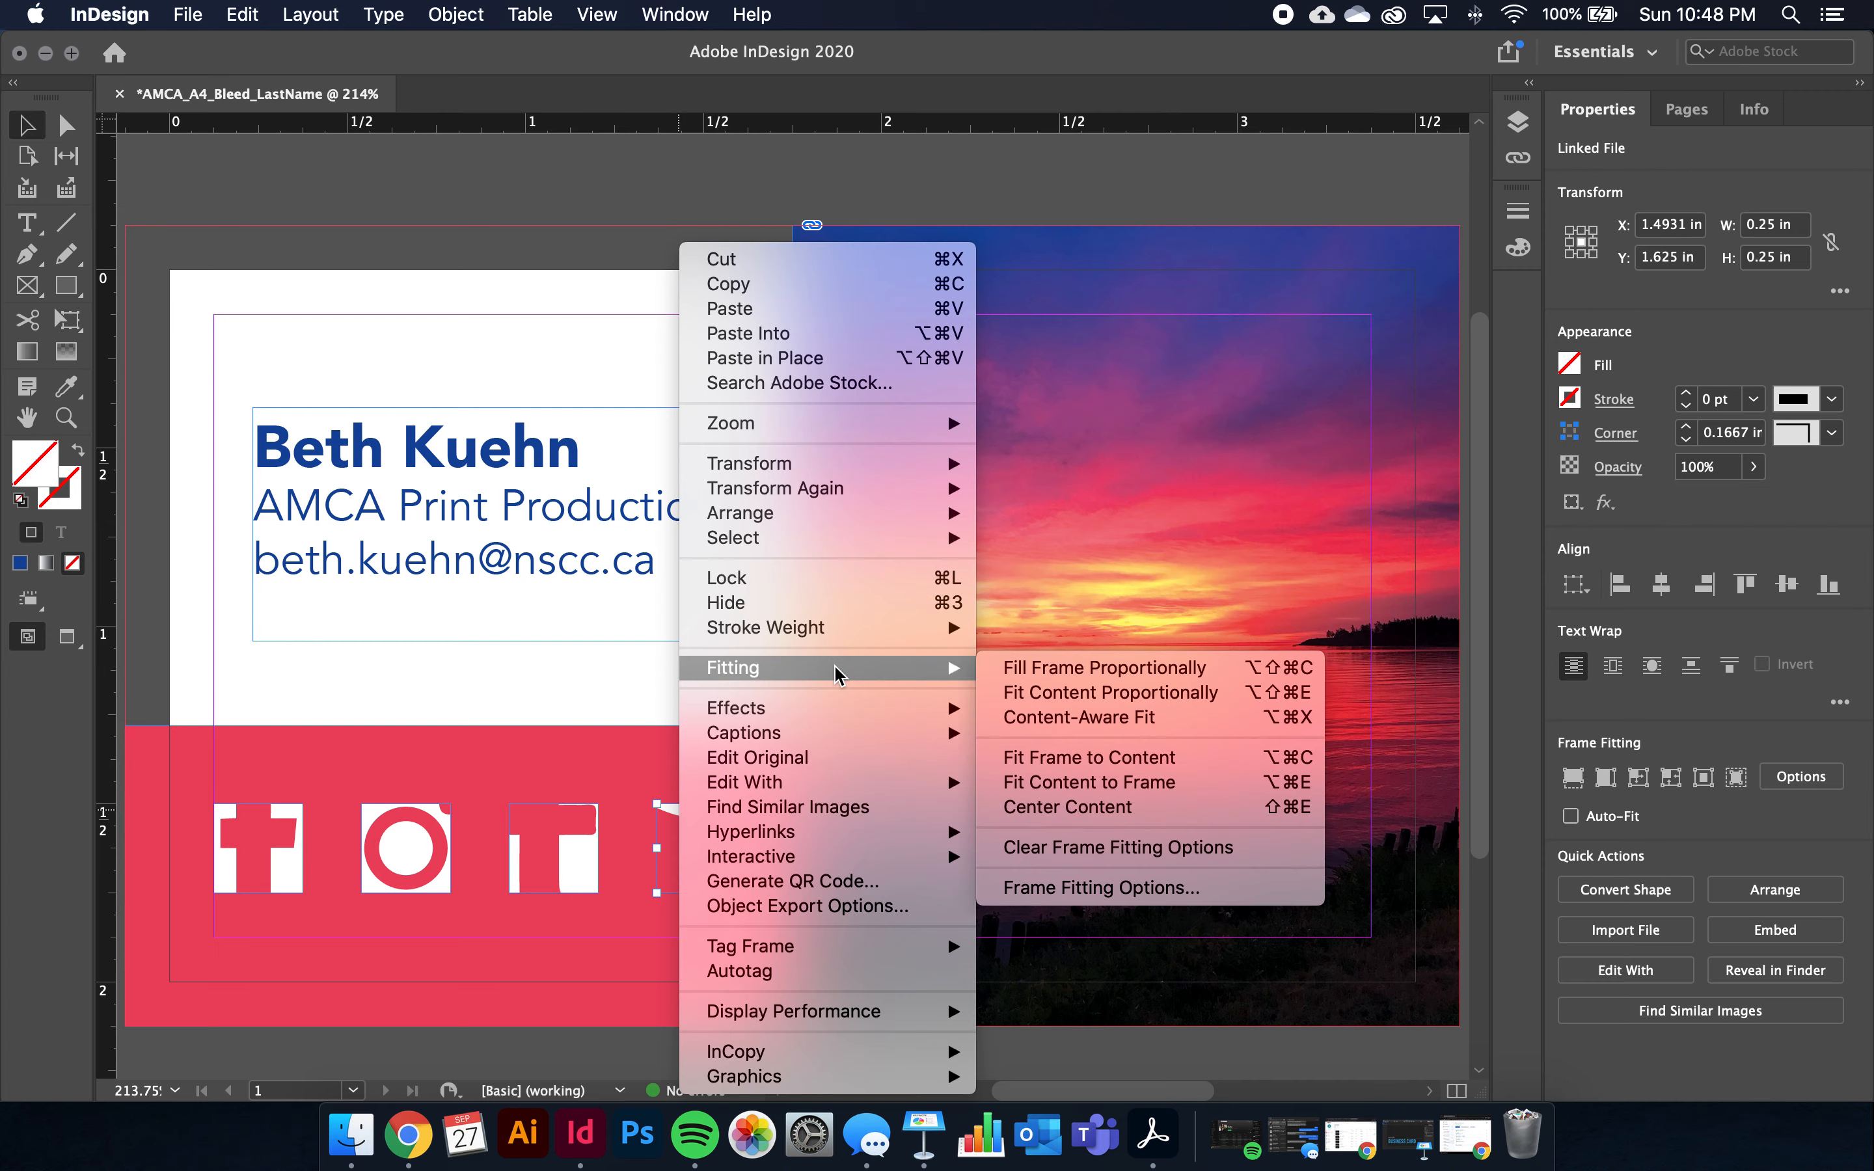
click(1066, 693)
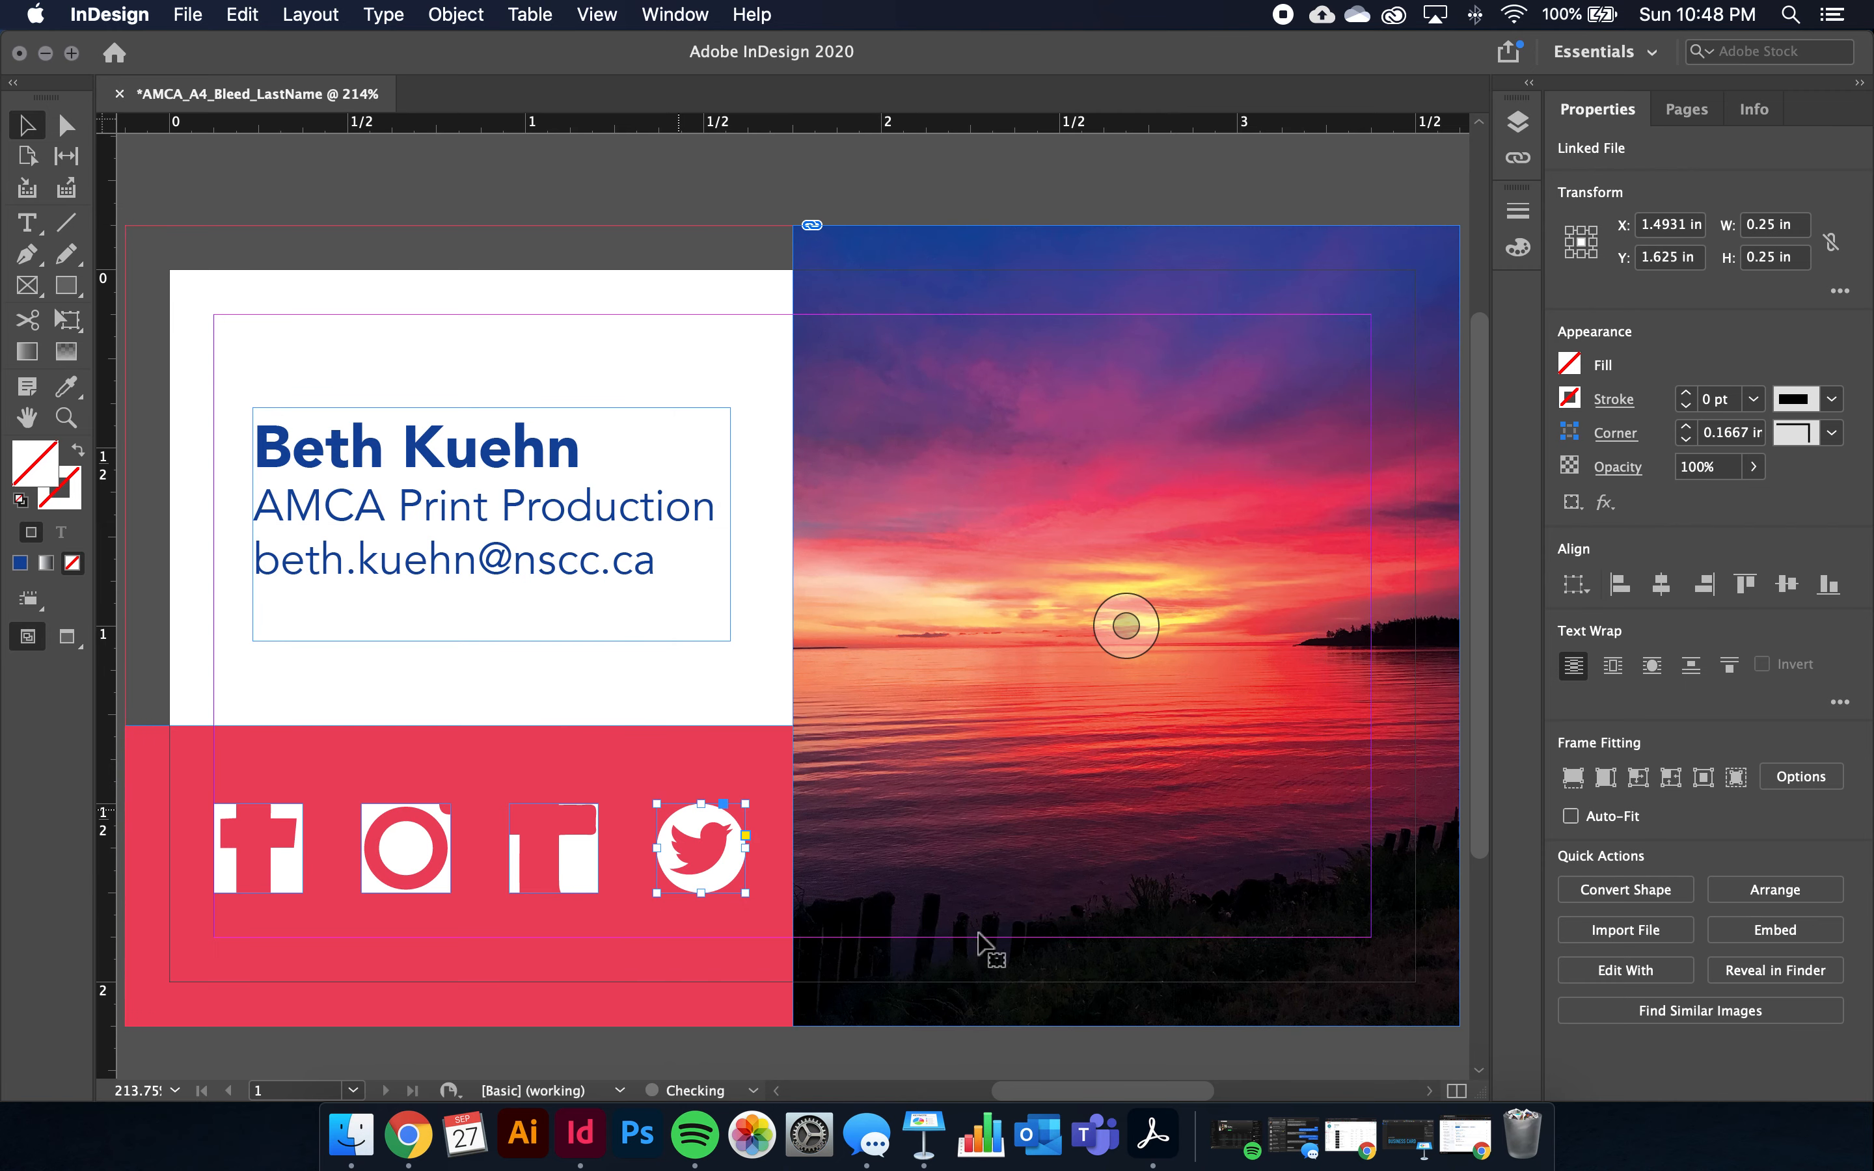
right_click(574, 875)
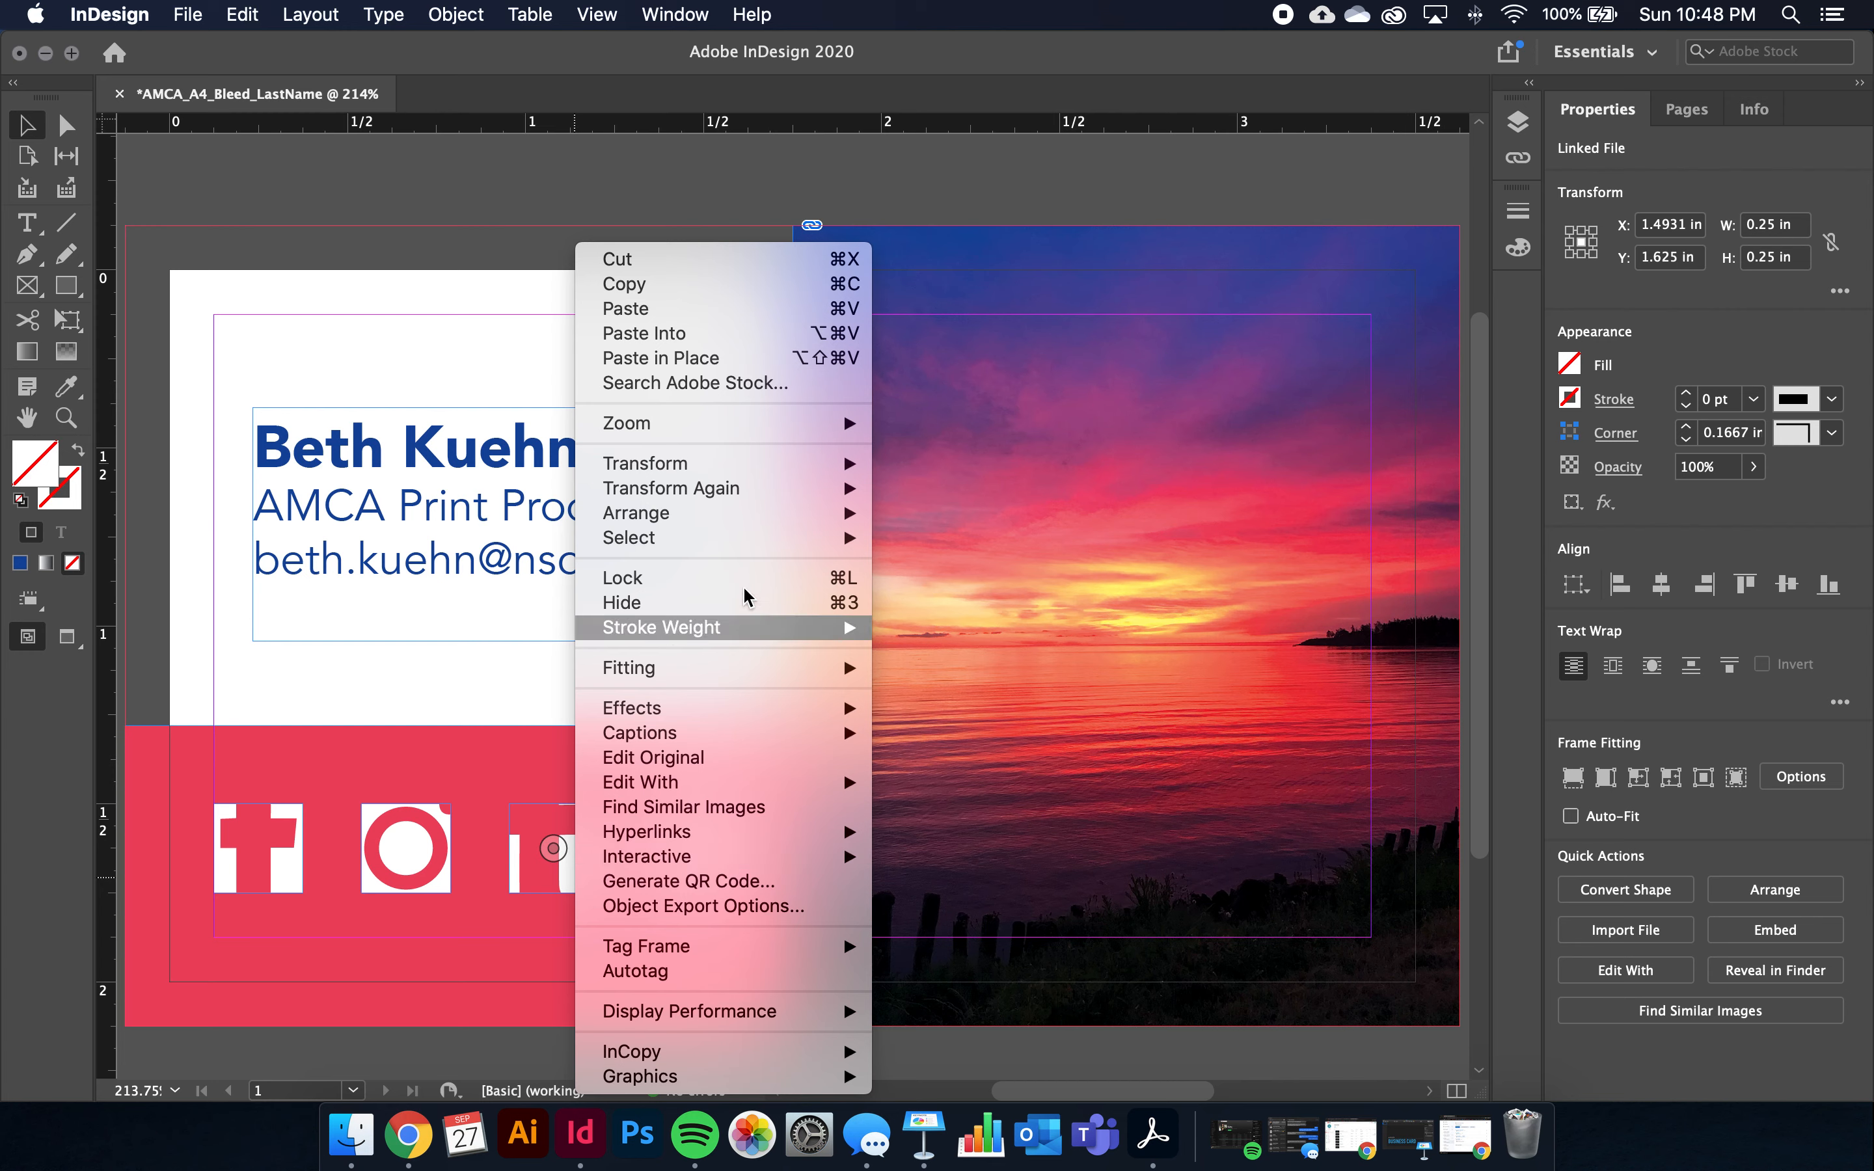
mouse_move(703, 674)
click(966, 664)
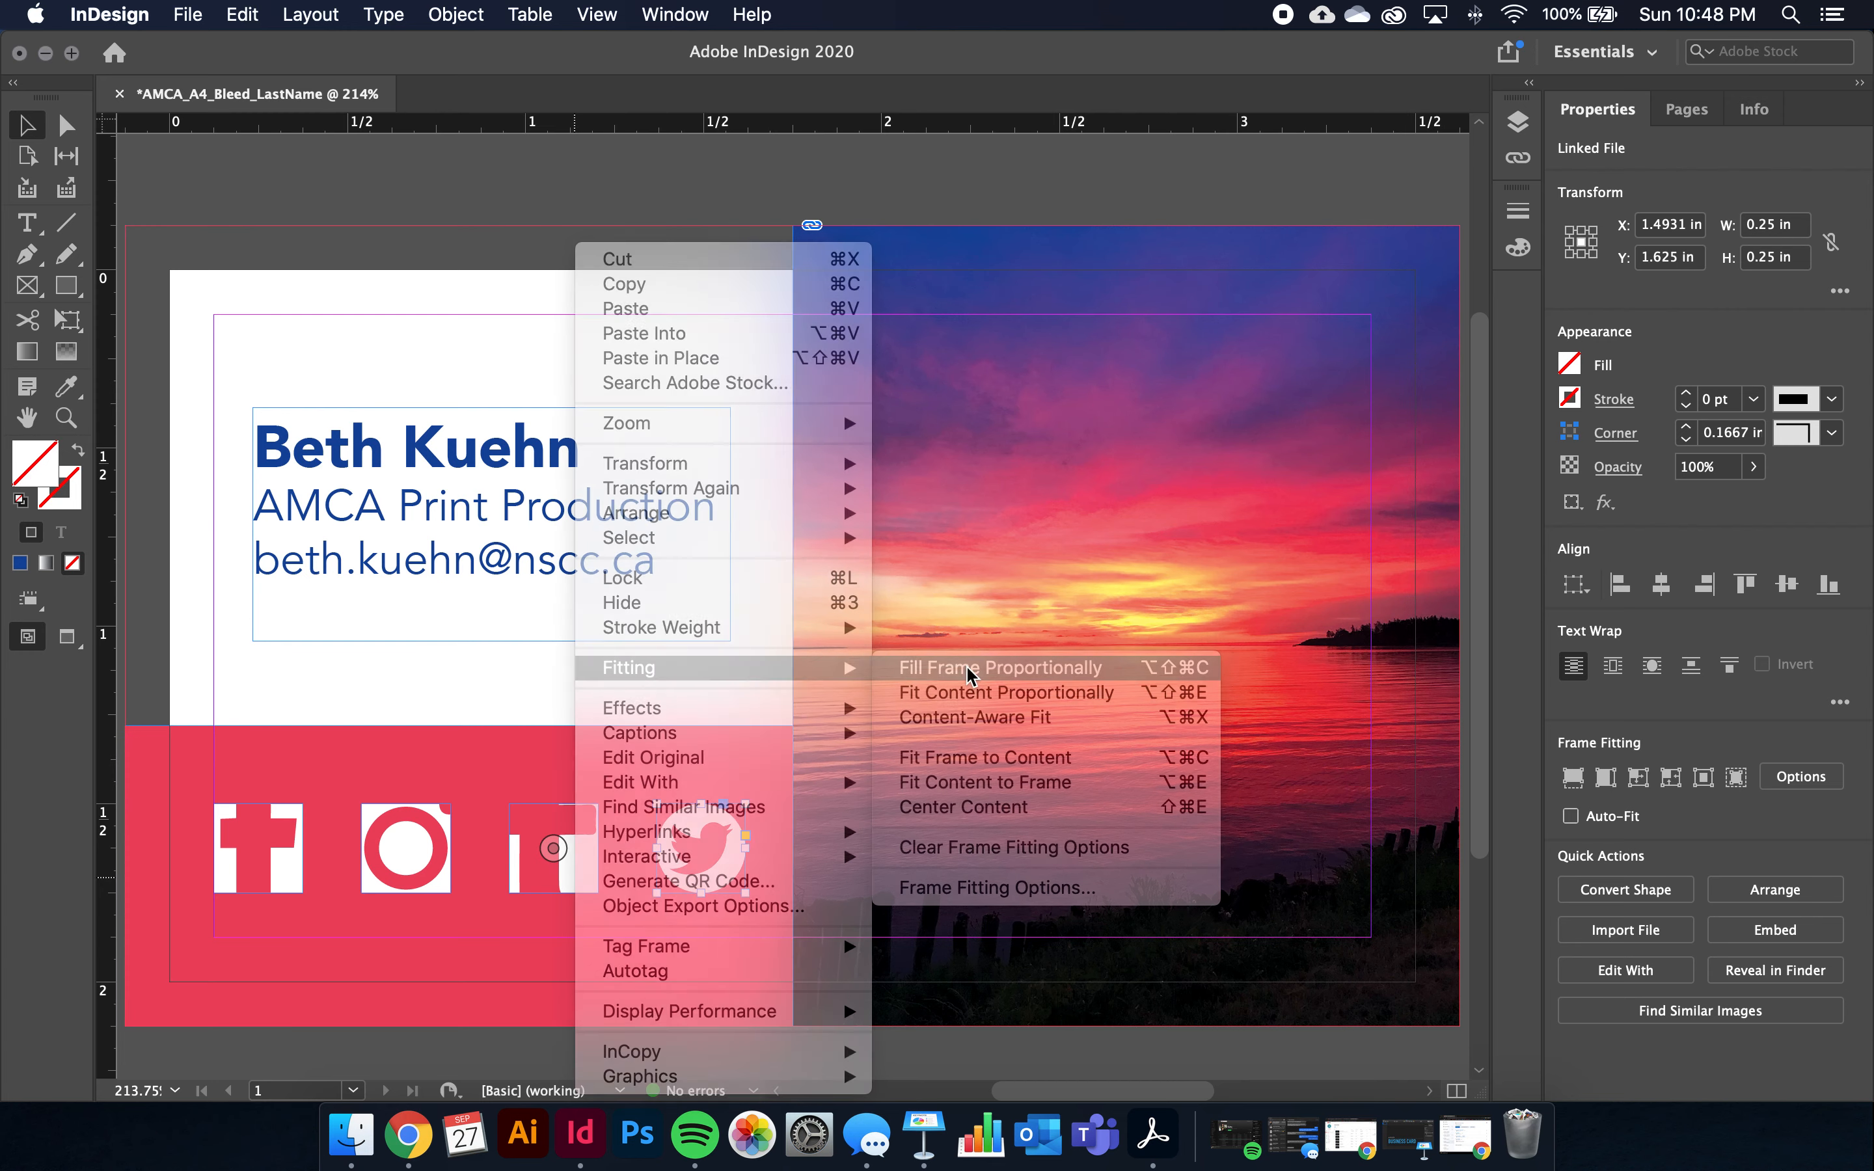
click(574, 869)
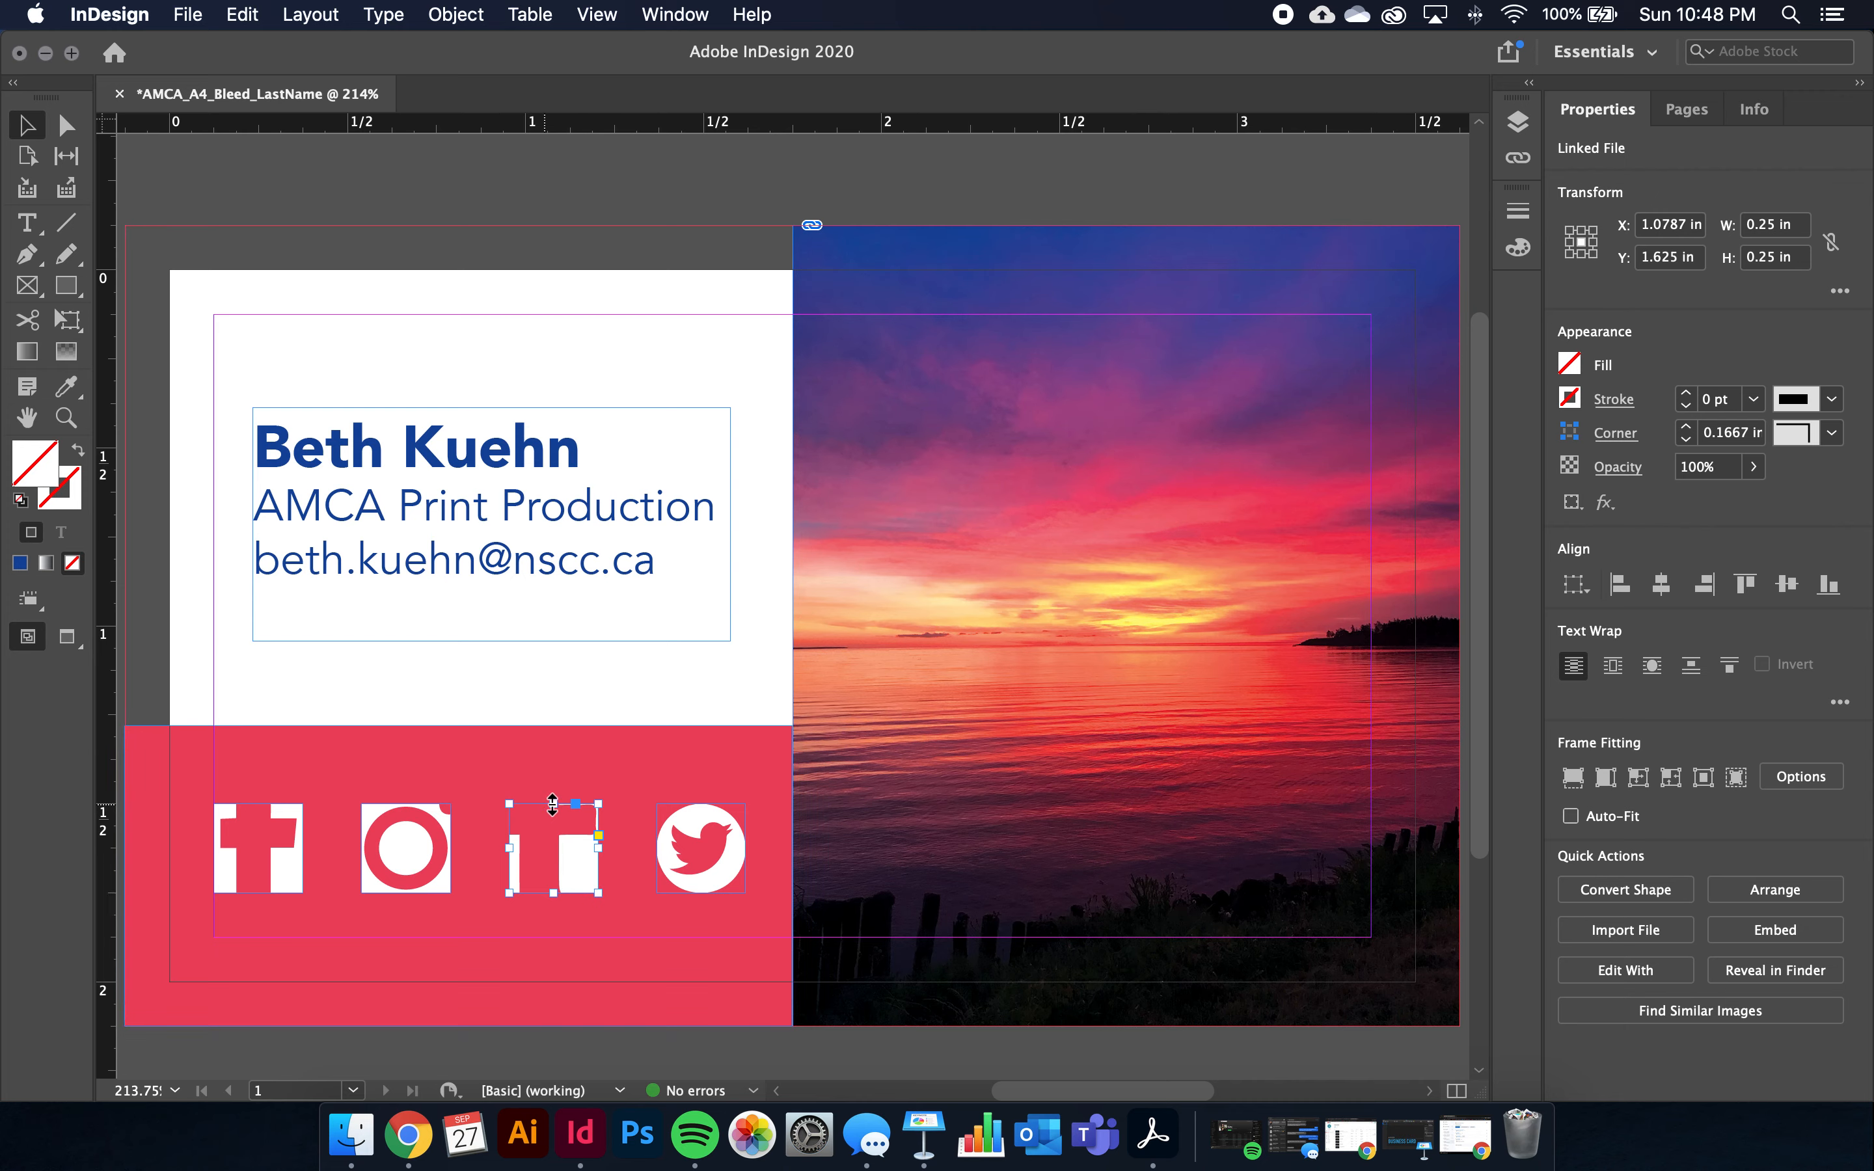
right_click(580, 866)
mouse_move(665, 678)
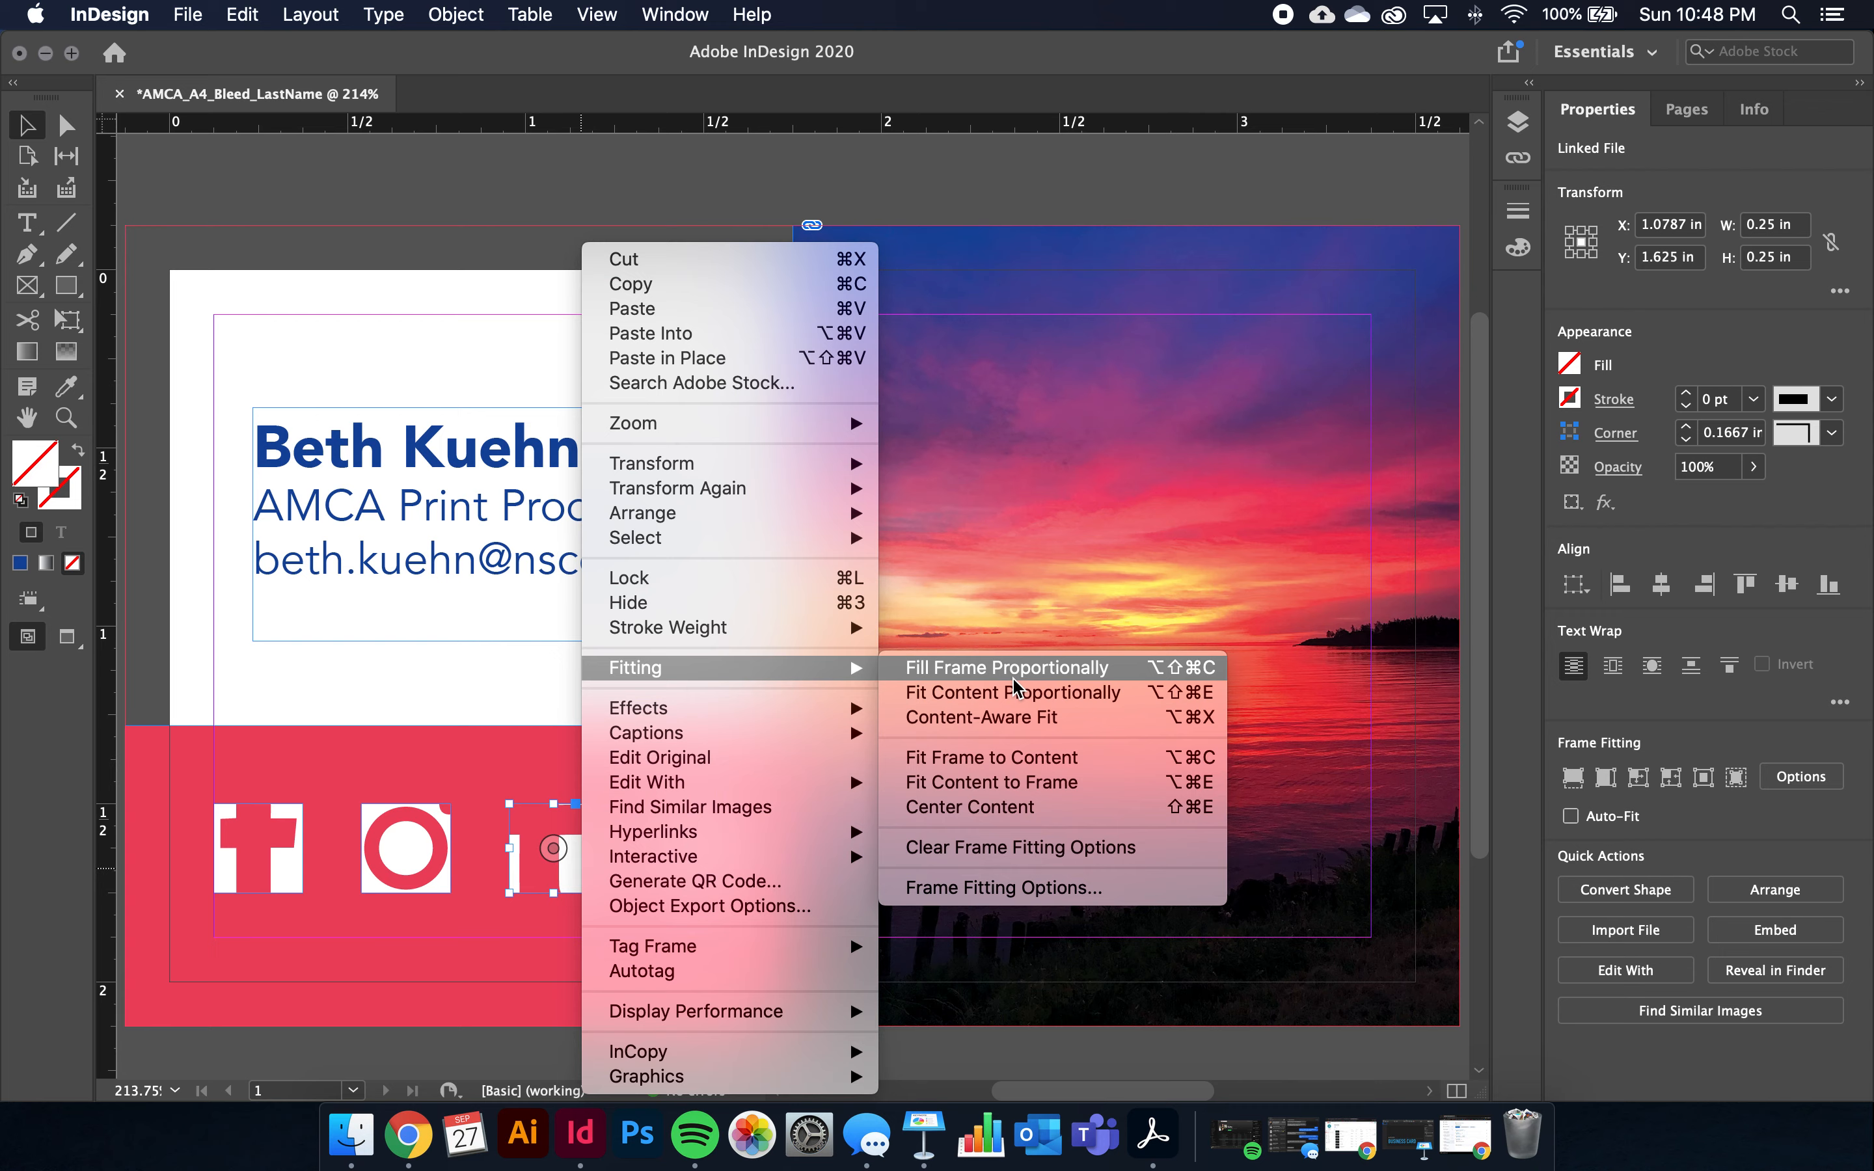
click(983, 694)
Make the Instagram and Facebook icons fill their frames proportionally
click(411, 875)
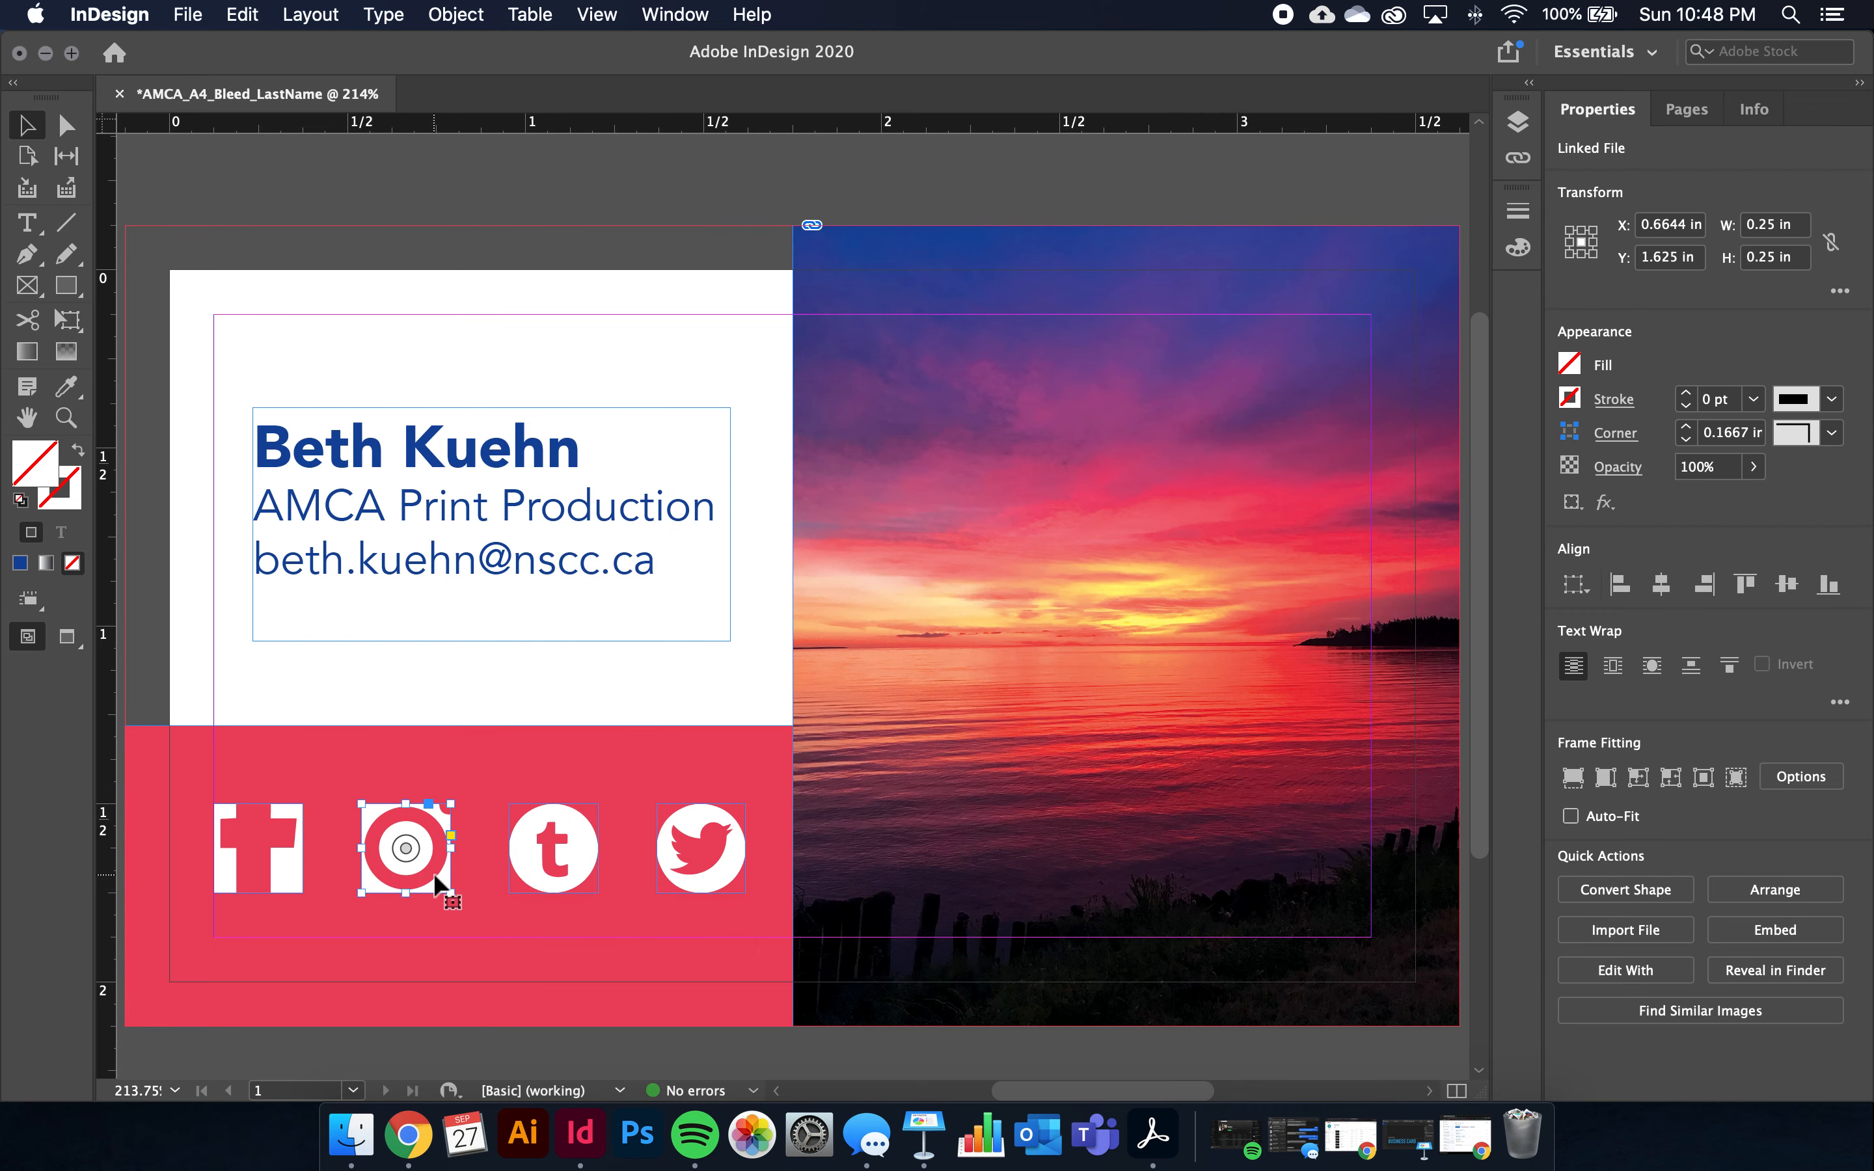
right_click(433, 875)
mouse_move(682, 667)
click(832, 668)
click(289, 880)
right_click(284, 873)
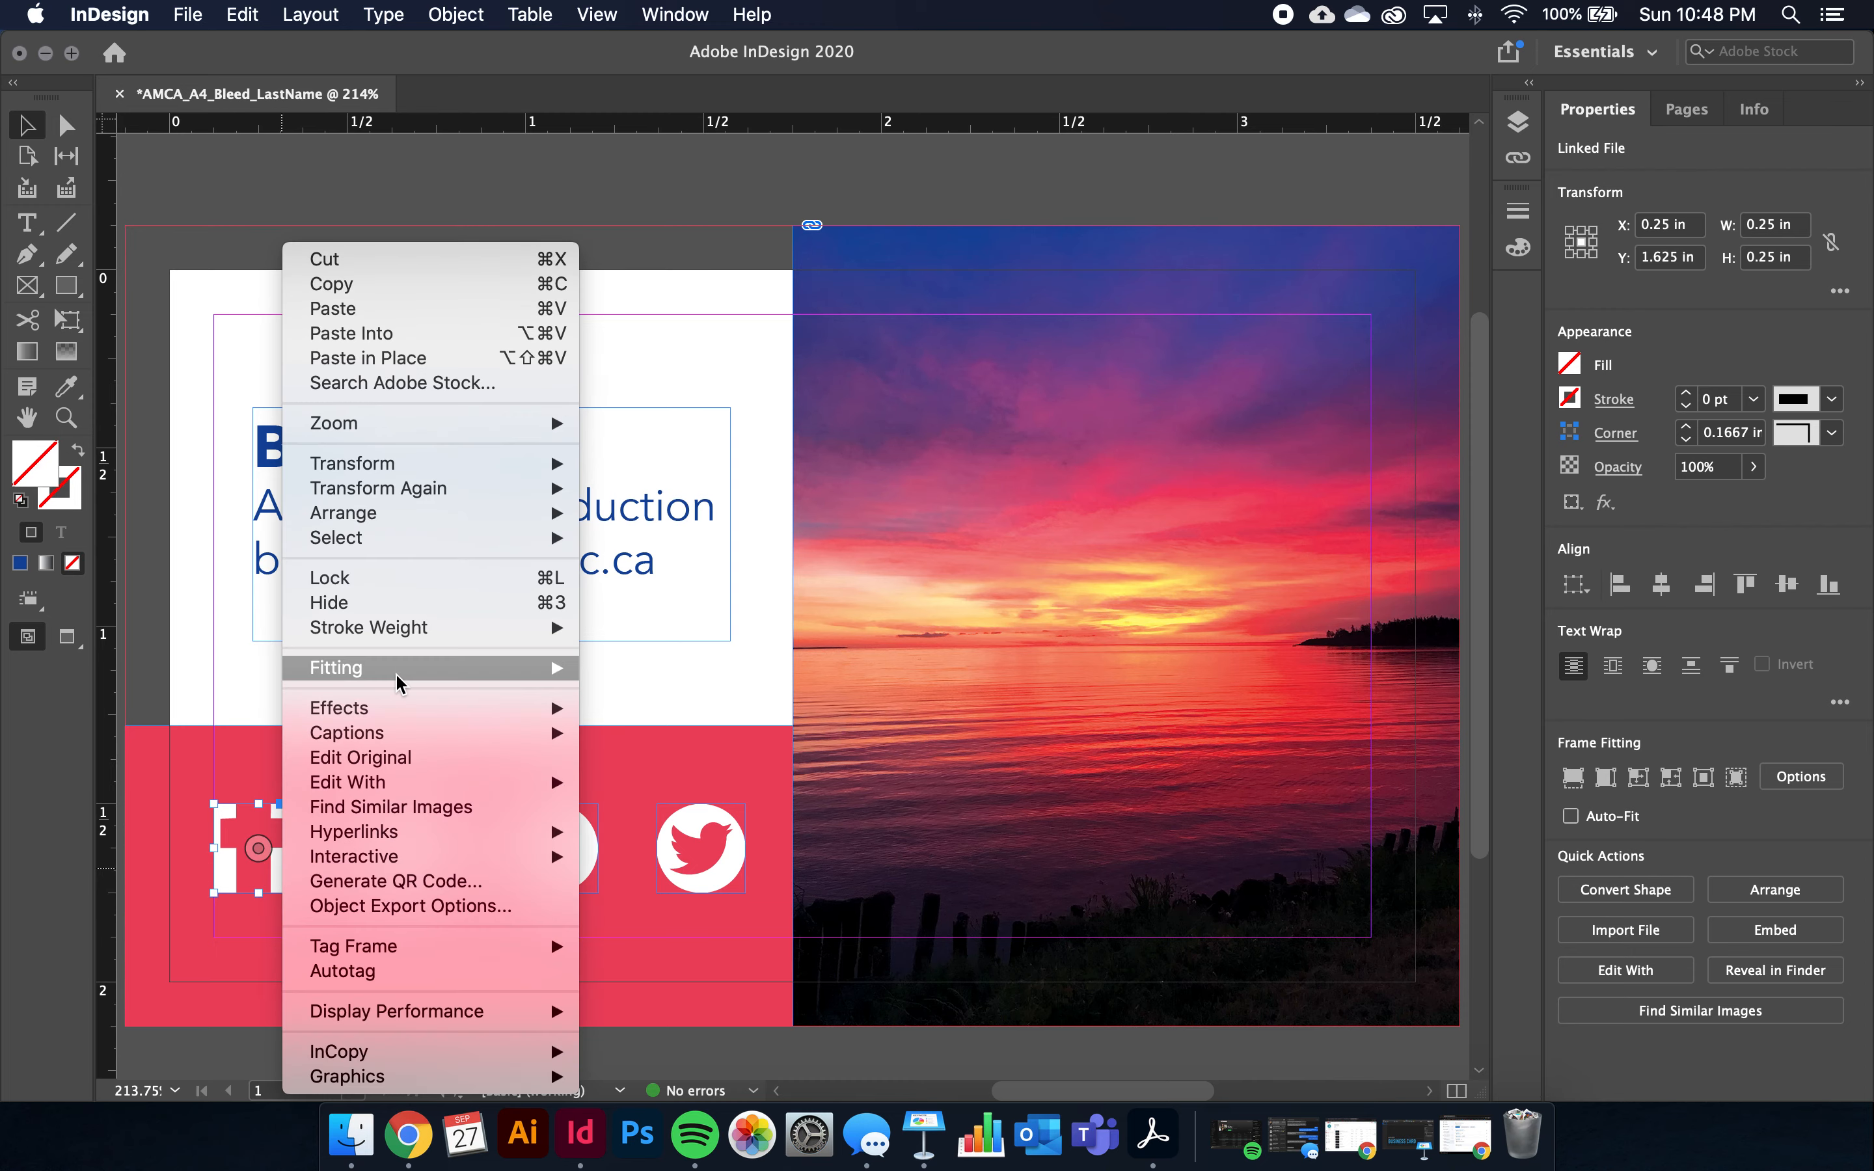
mouse_move(398, 669)
click(681, 667)
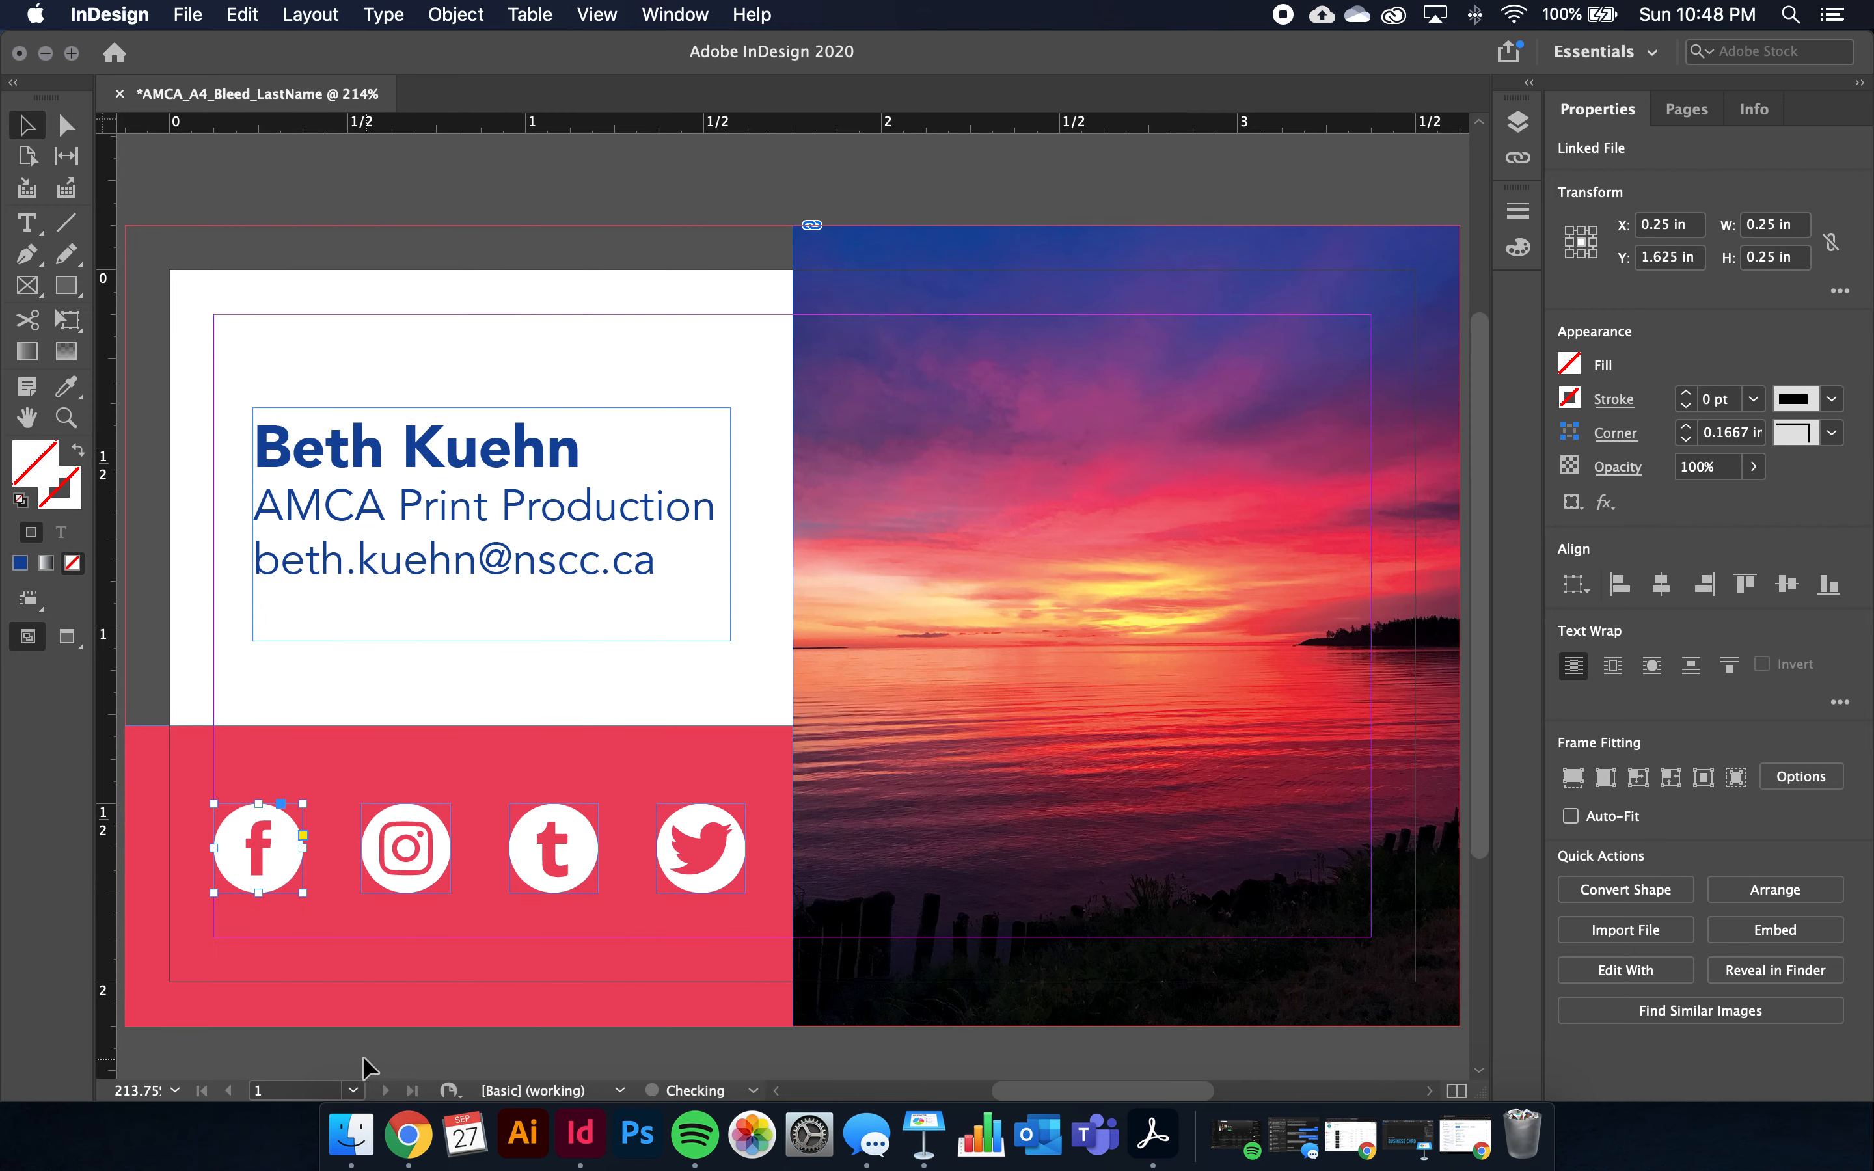
click(366, 1057)
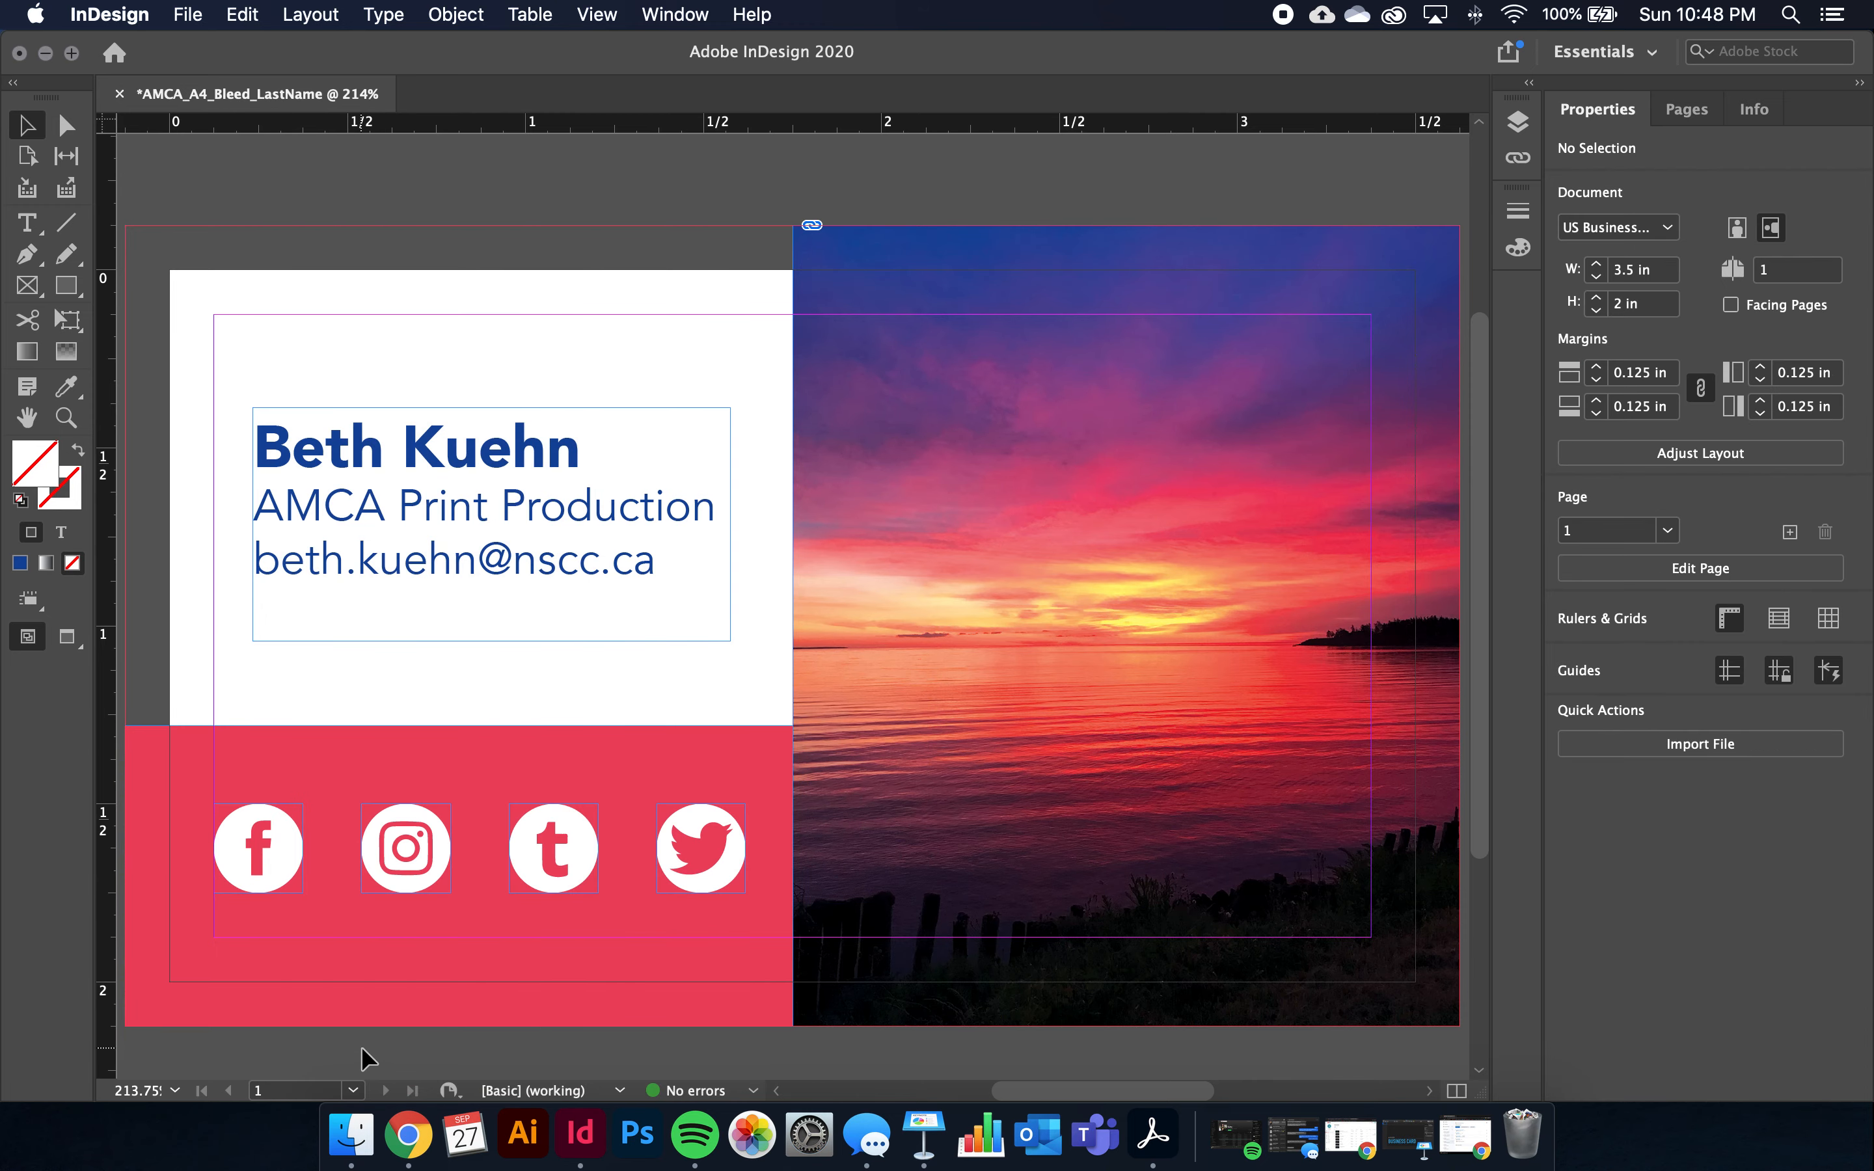
key(w)
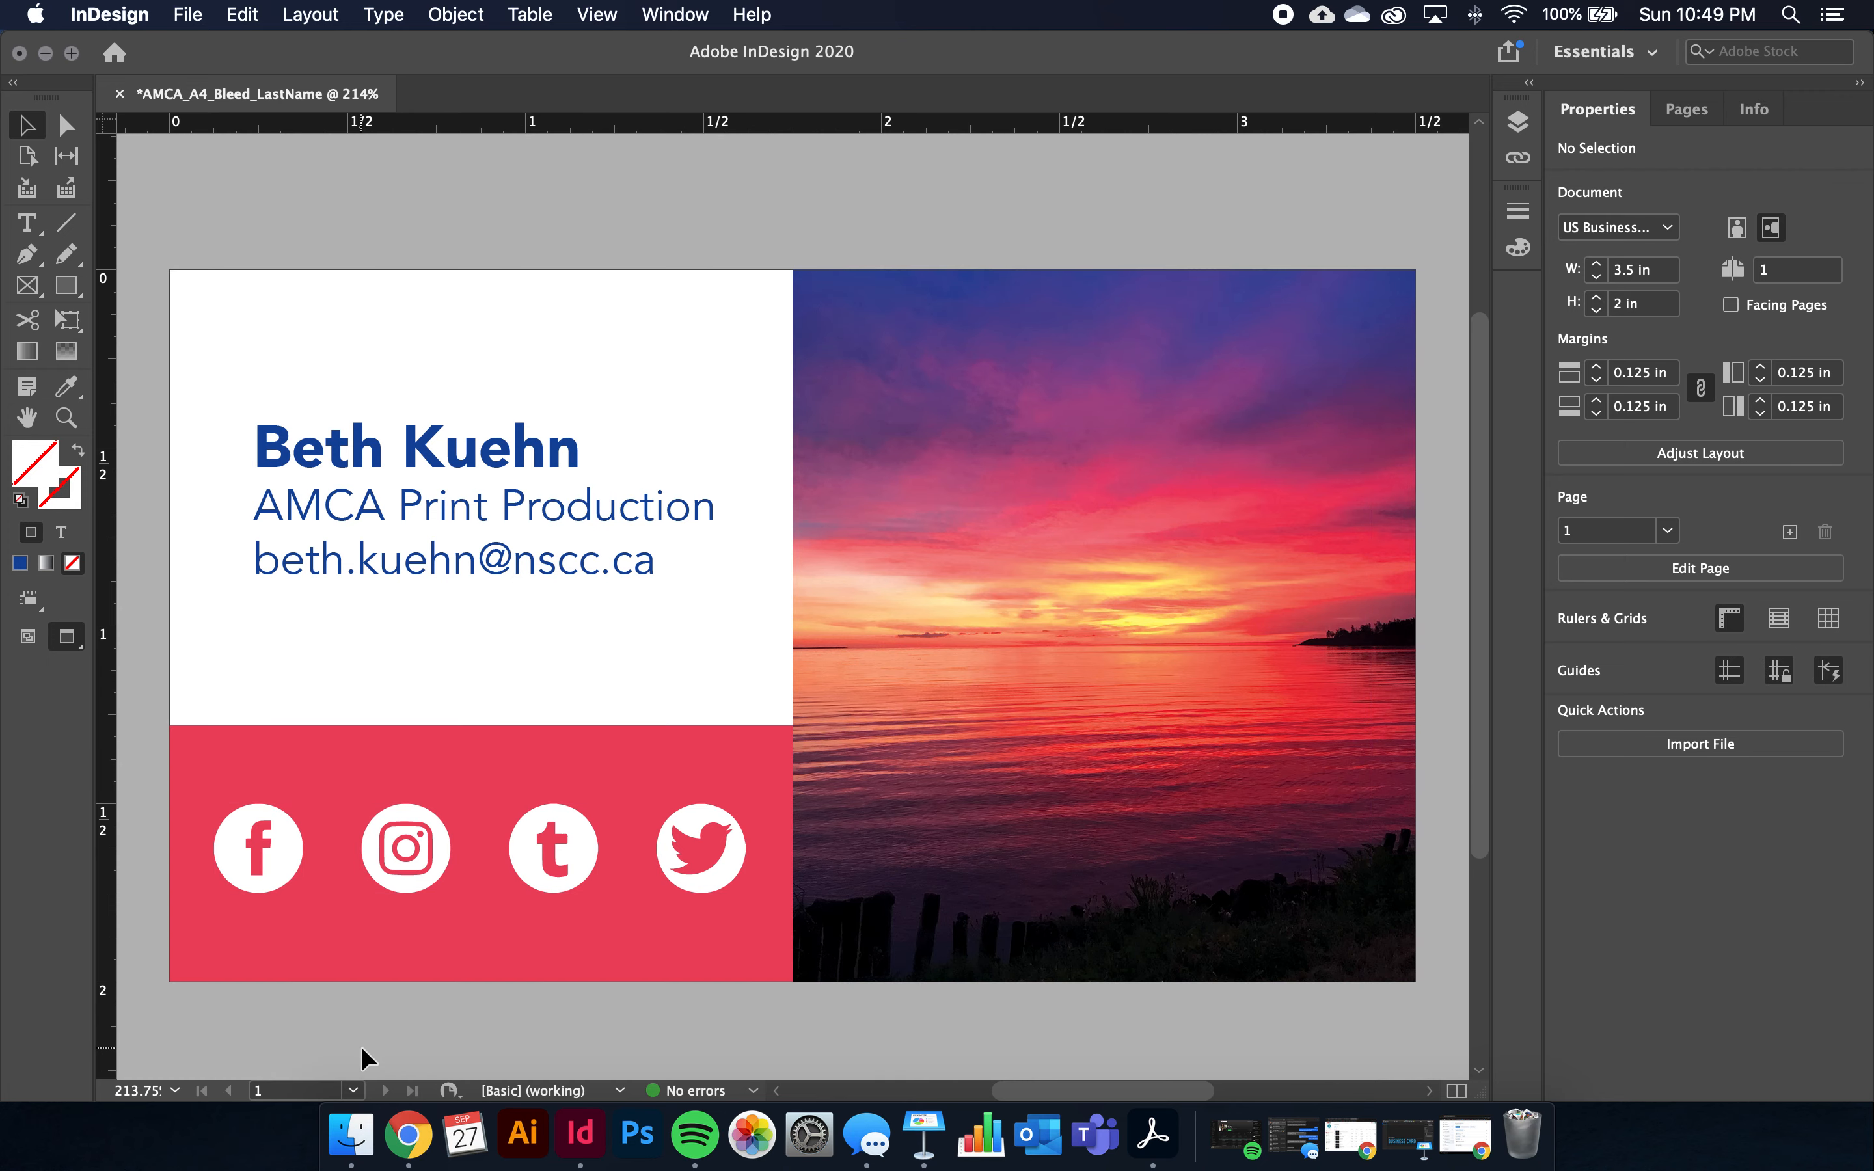
key(w)
key(w)
scroll(362, 1047, up, 5)
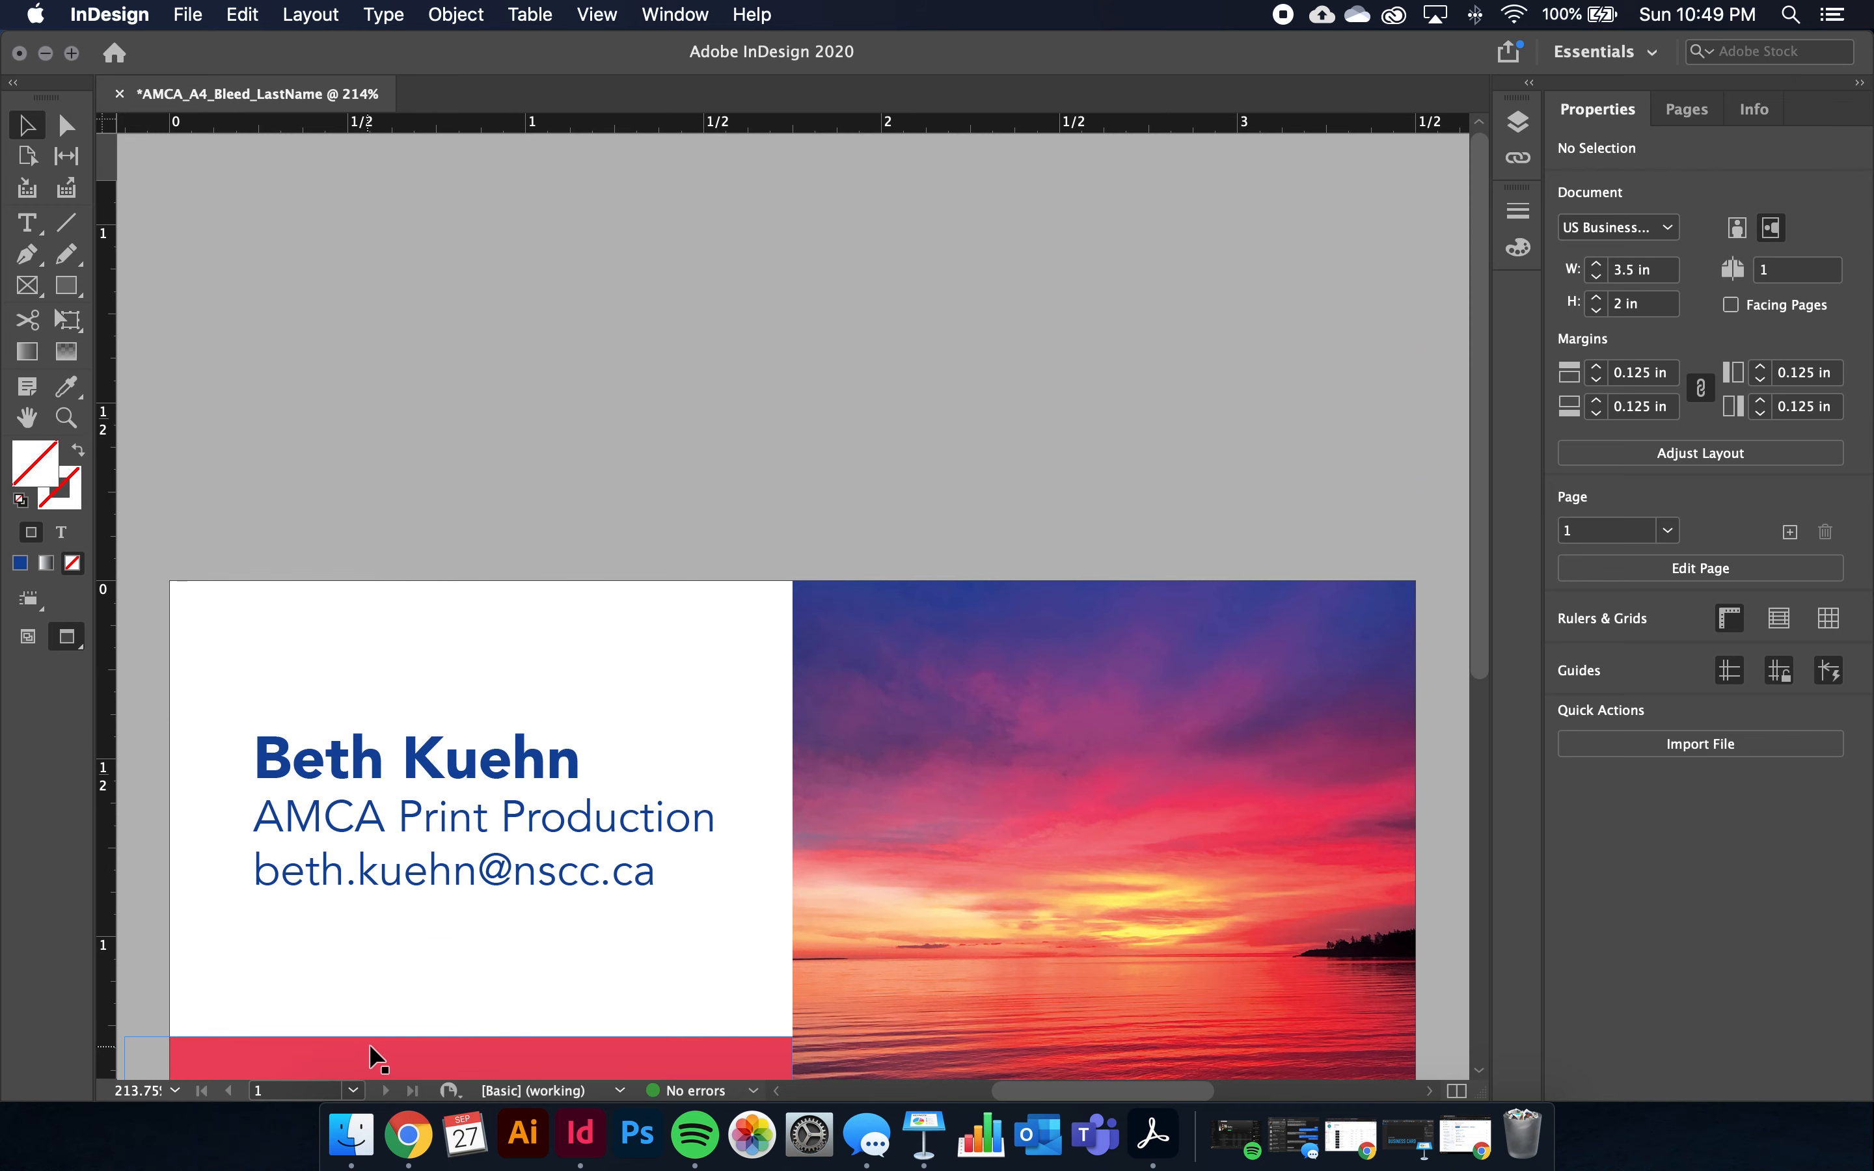
scroll(508, 749, down, 5)
key(w)
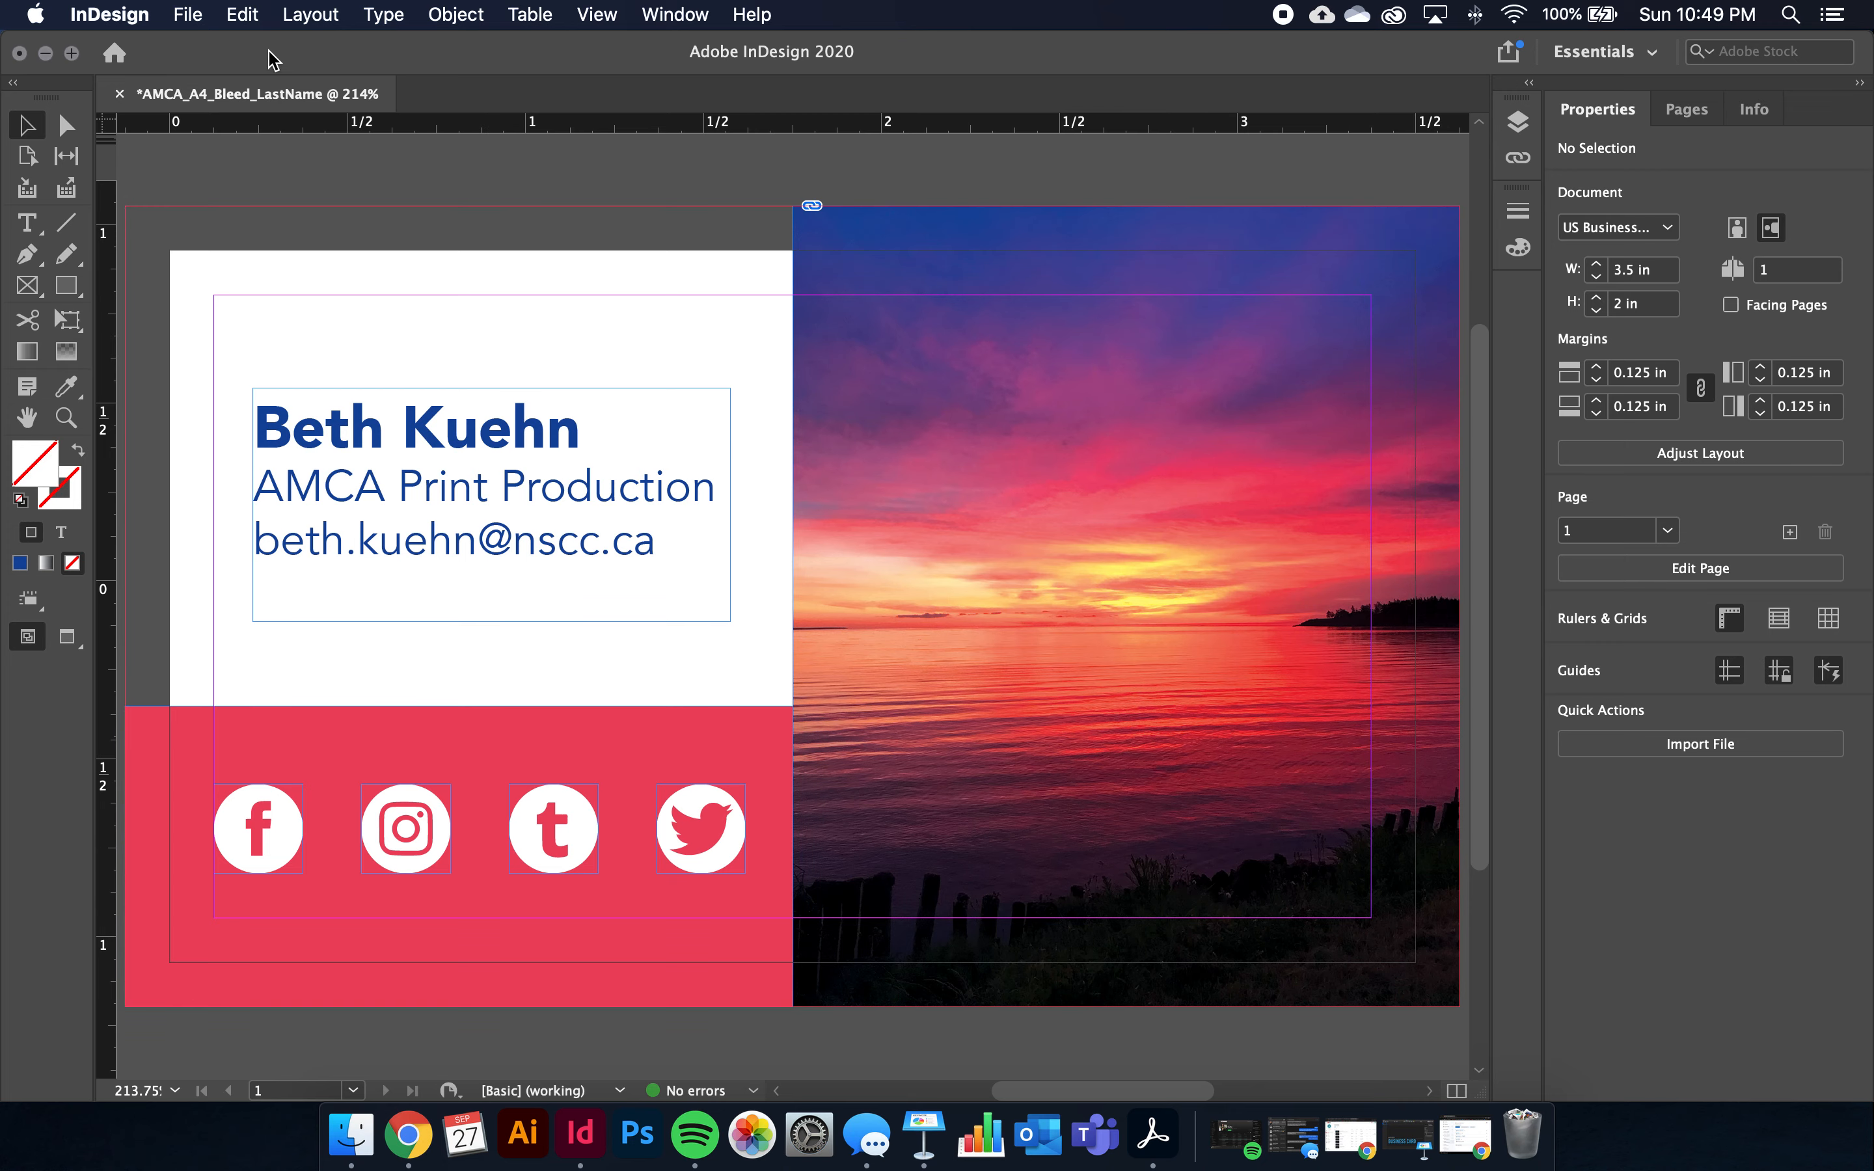
click(187, 13)
Save the card to the Desktop as AMCA_A4_Bleed_LastName.indd
click(244, 188)
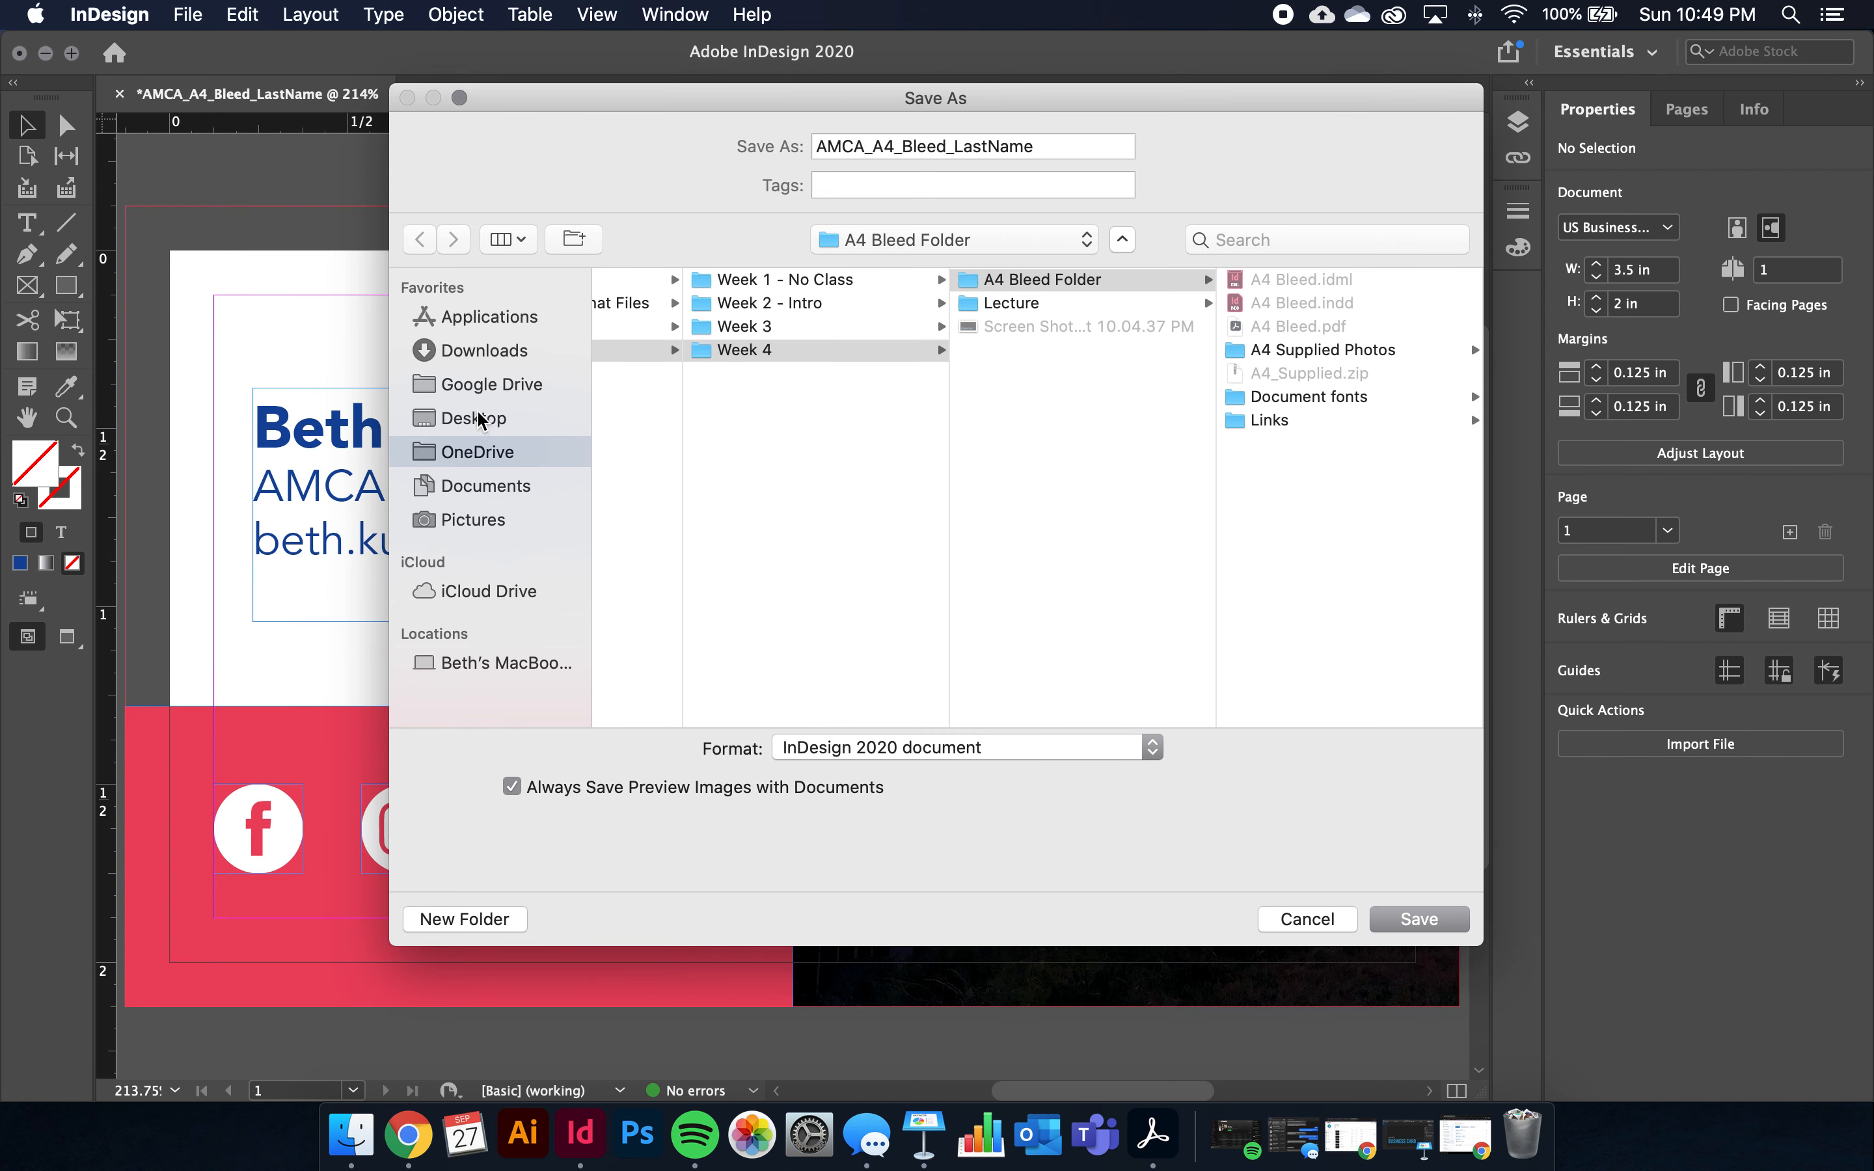
click(477, 418)
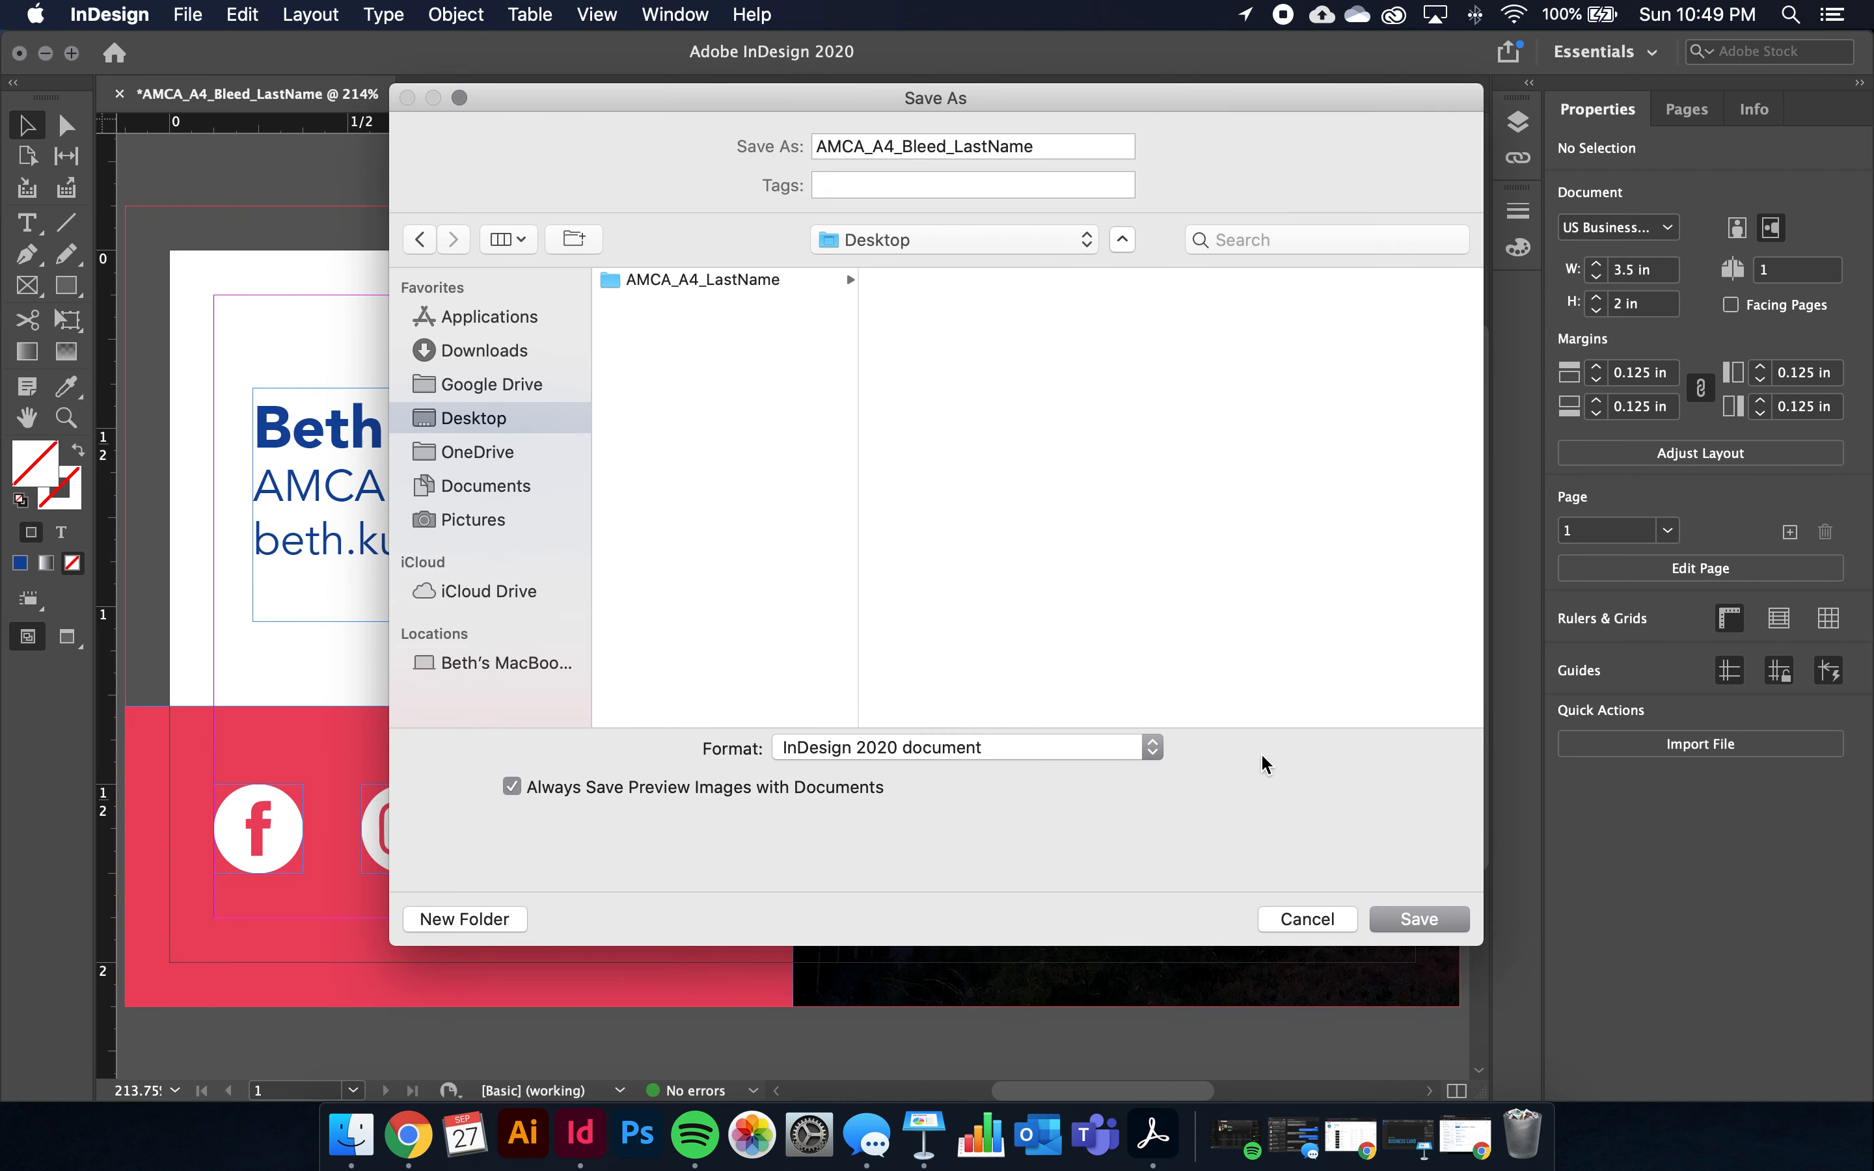
click(1431, 920)
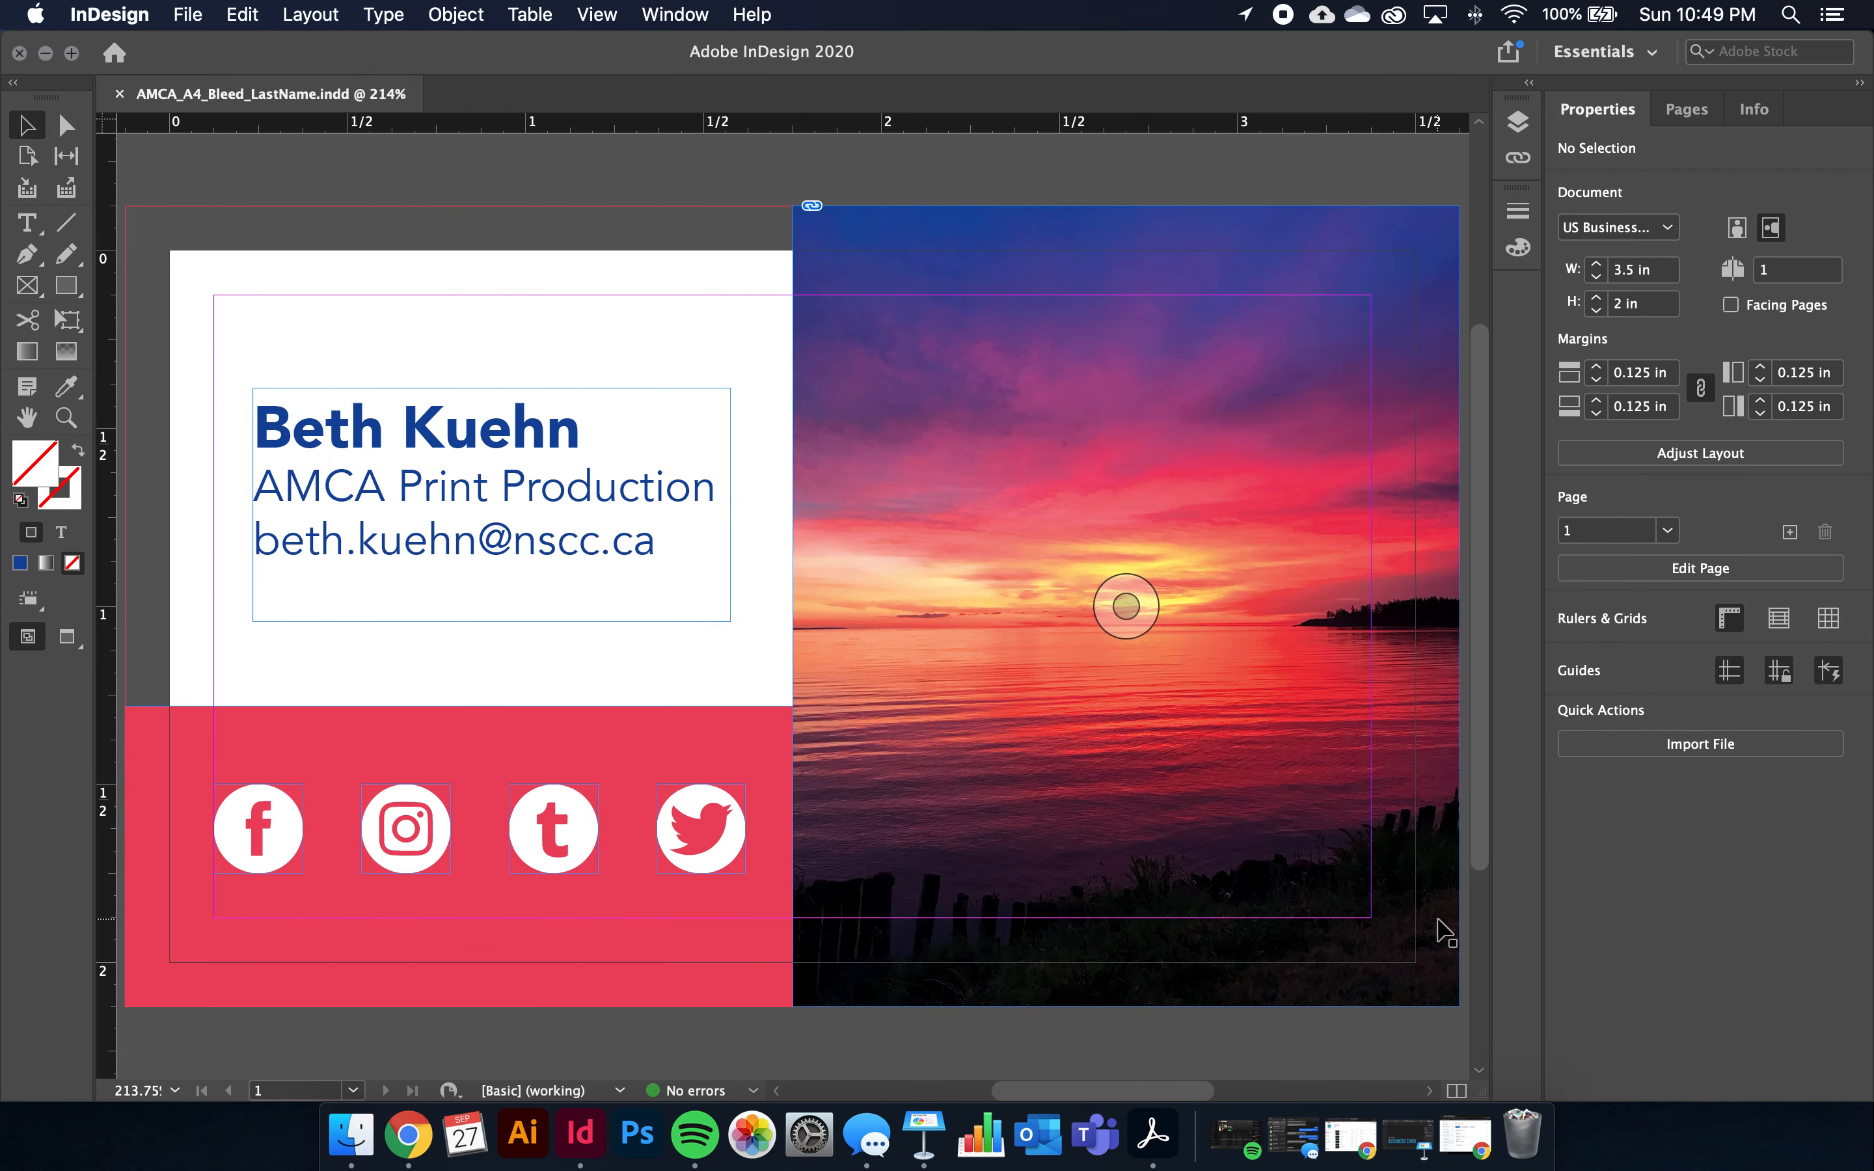
scroll(1009, 554, up, 1)
scroll(1009, 553, left, 1)
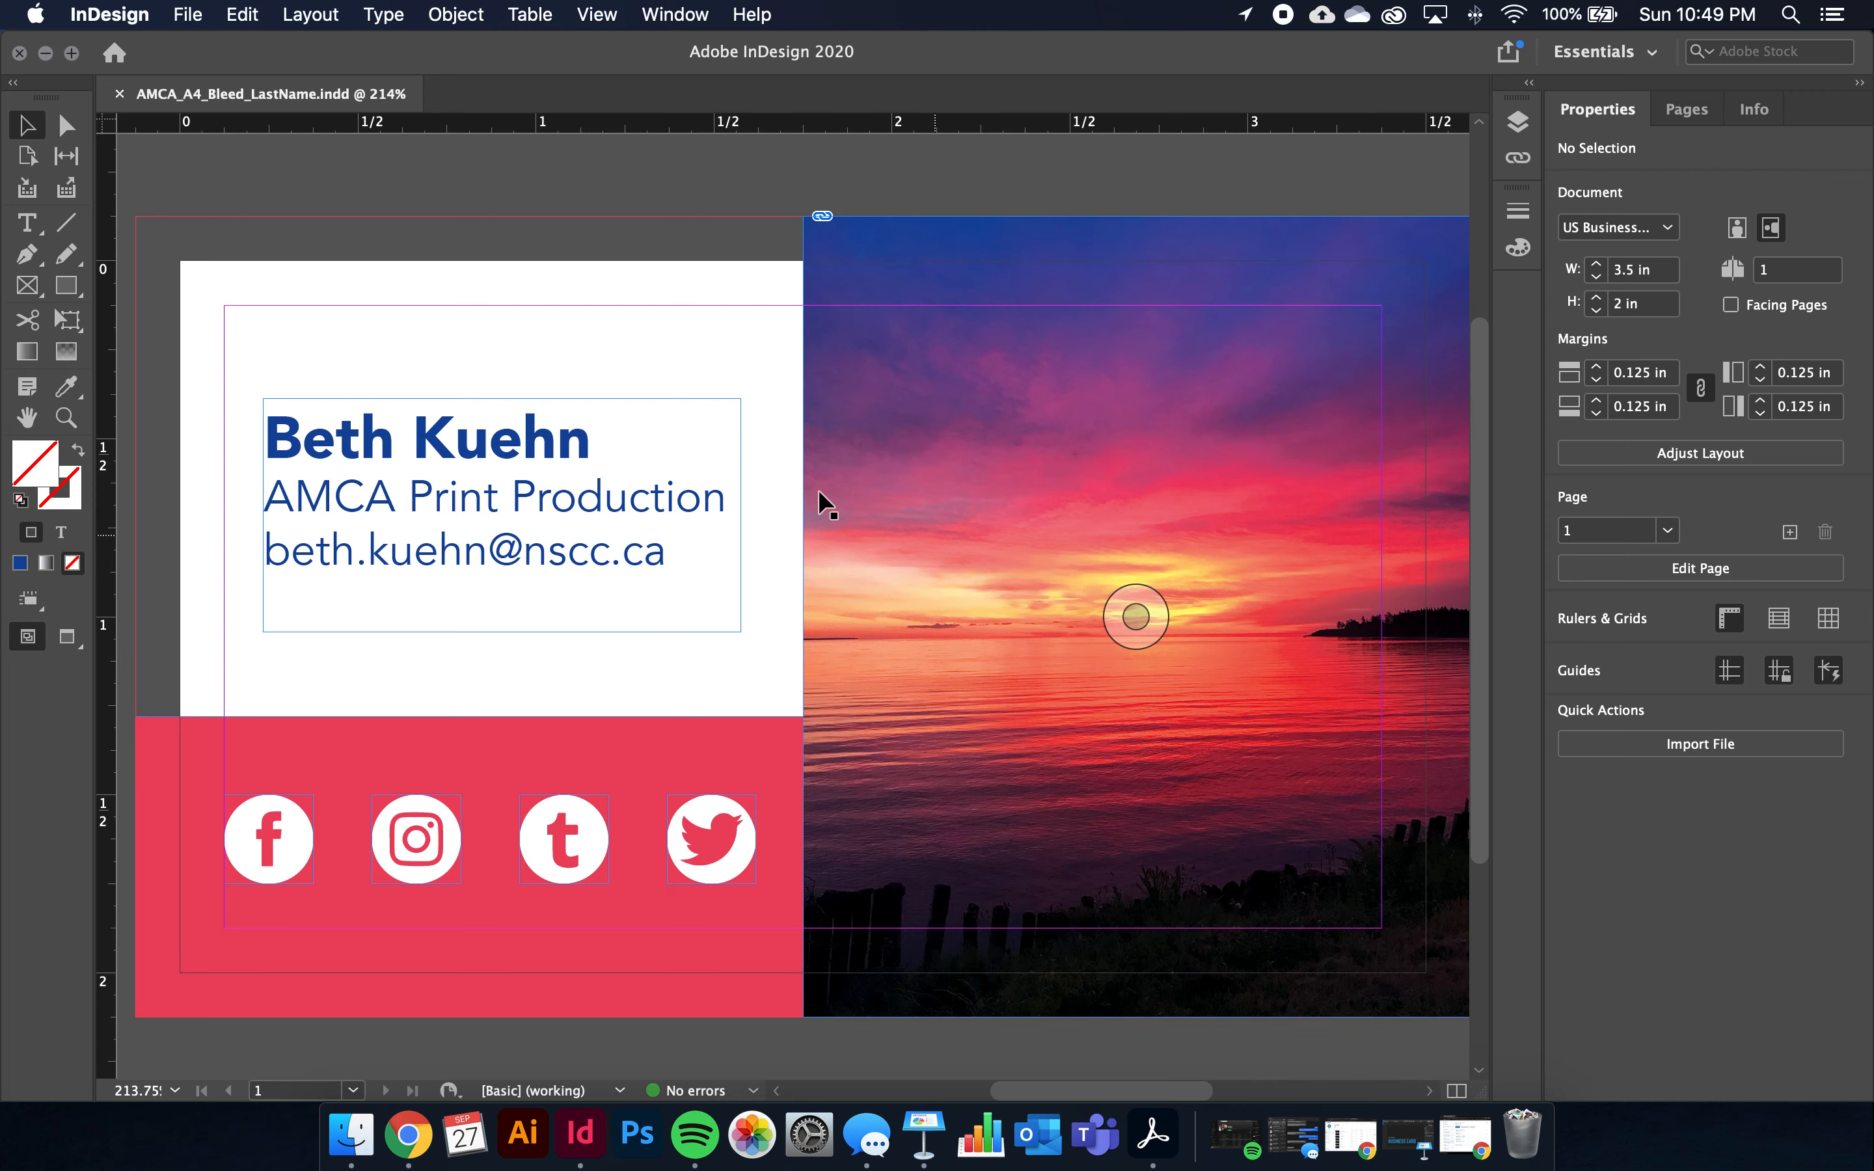
Package the card to the Desktop folder AMCA_A4_Bleed_LastName Folder with IDML and Press Quality PDF
click(187, 17)
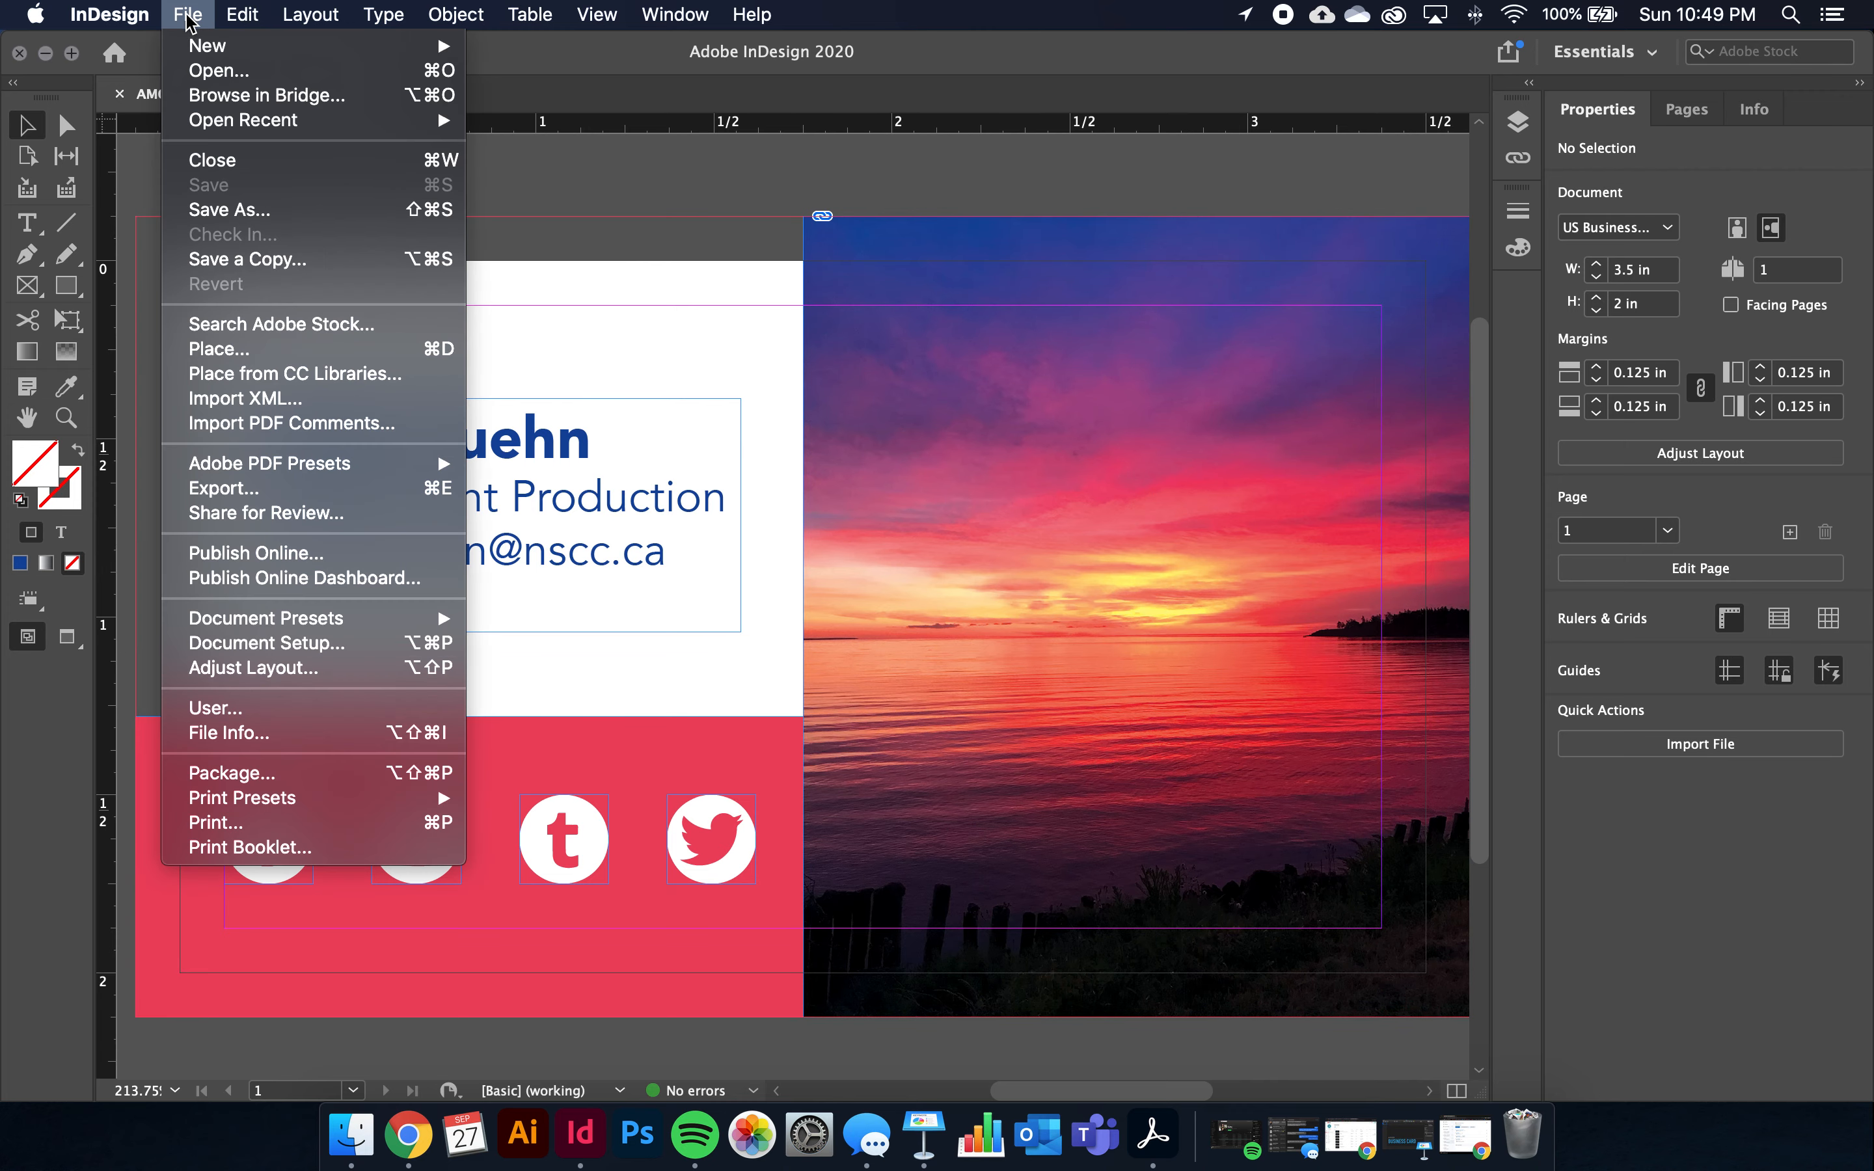
click(288, 775)
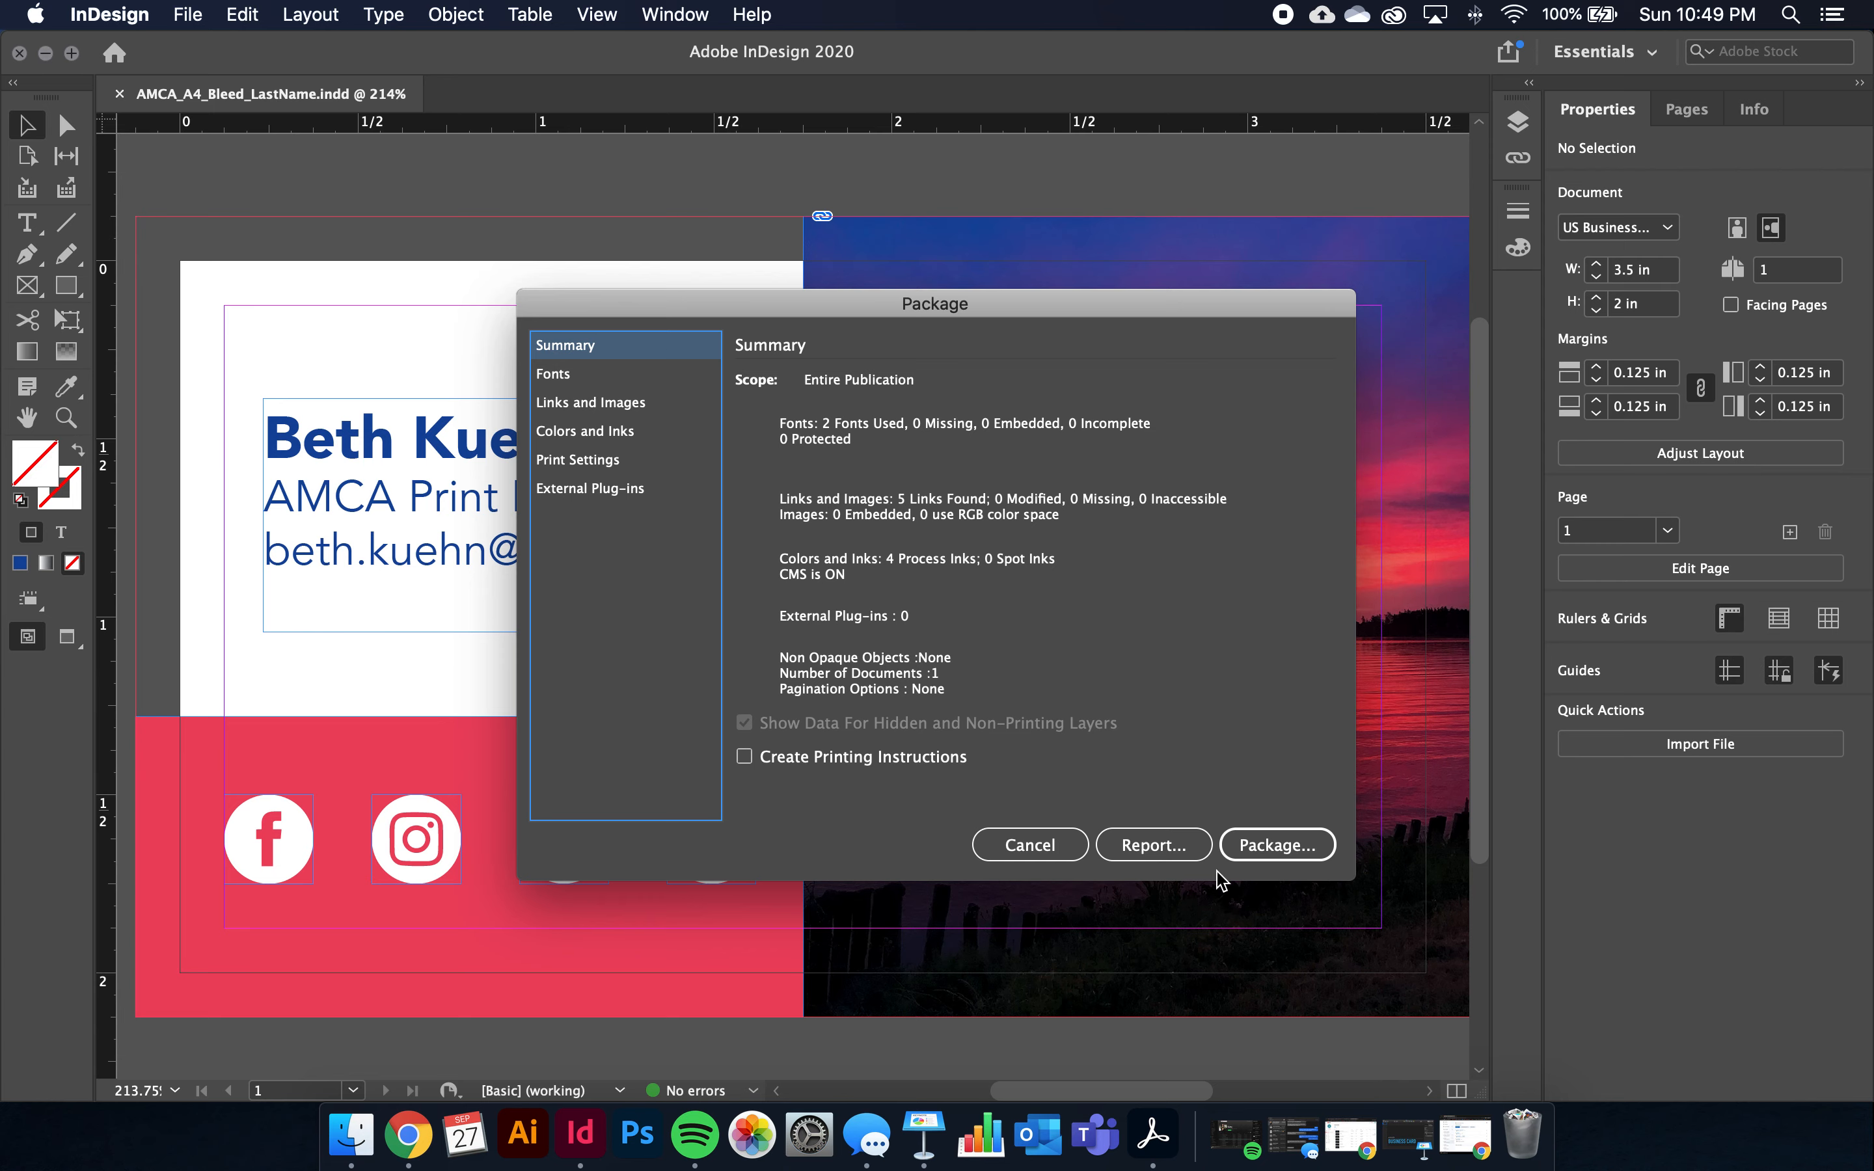
click(1291, 847)
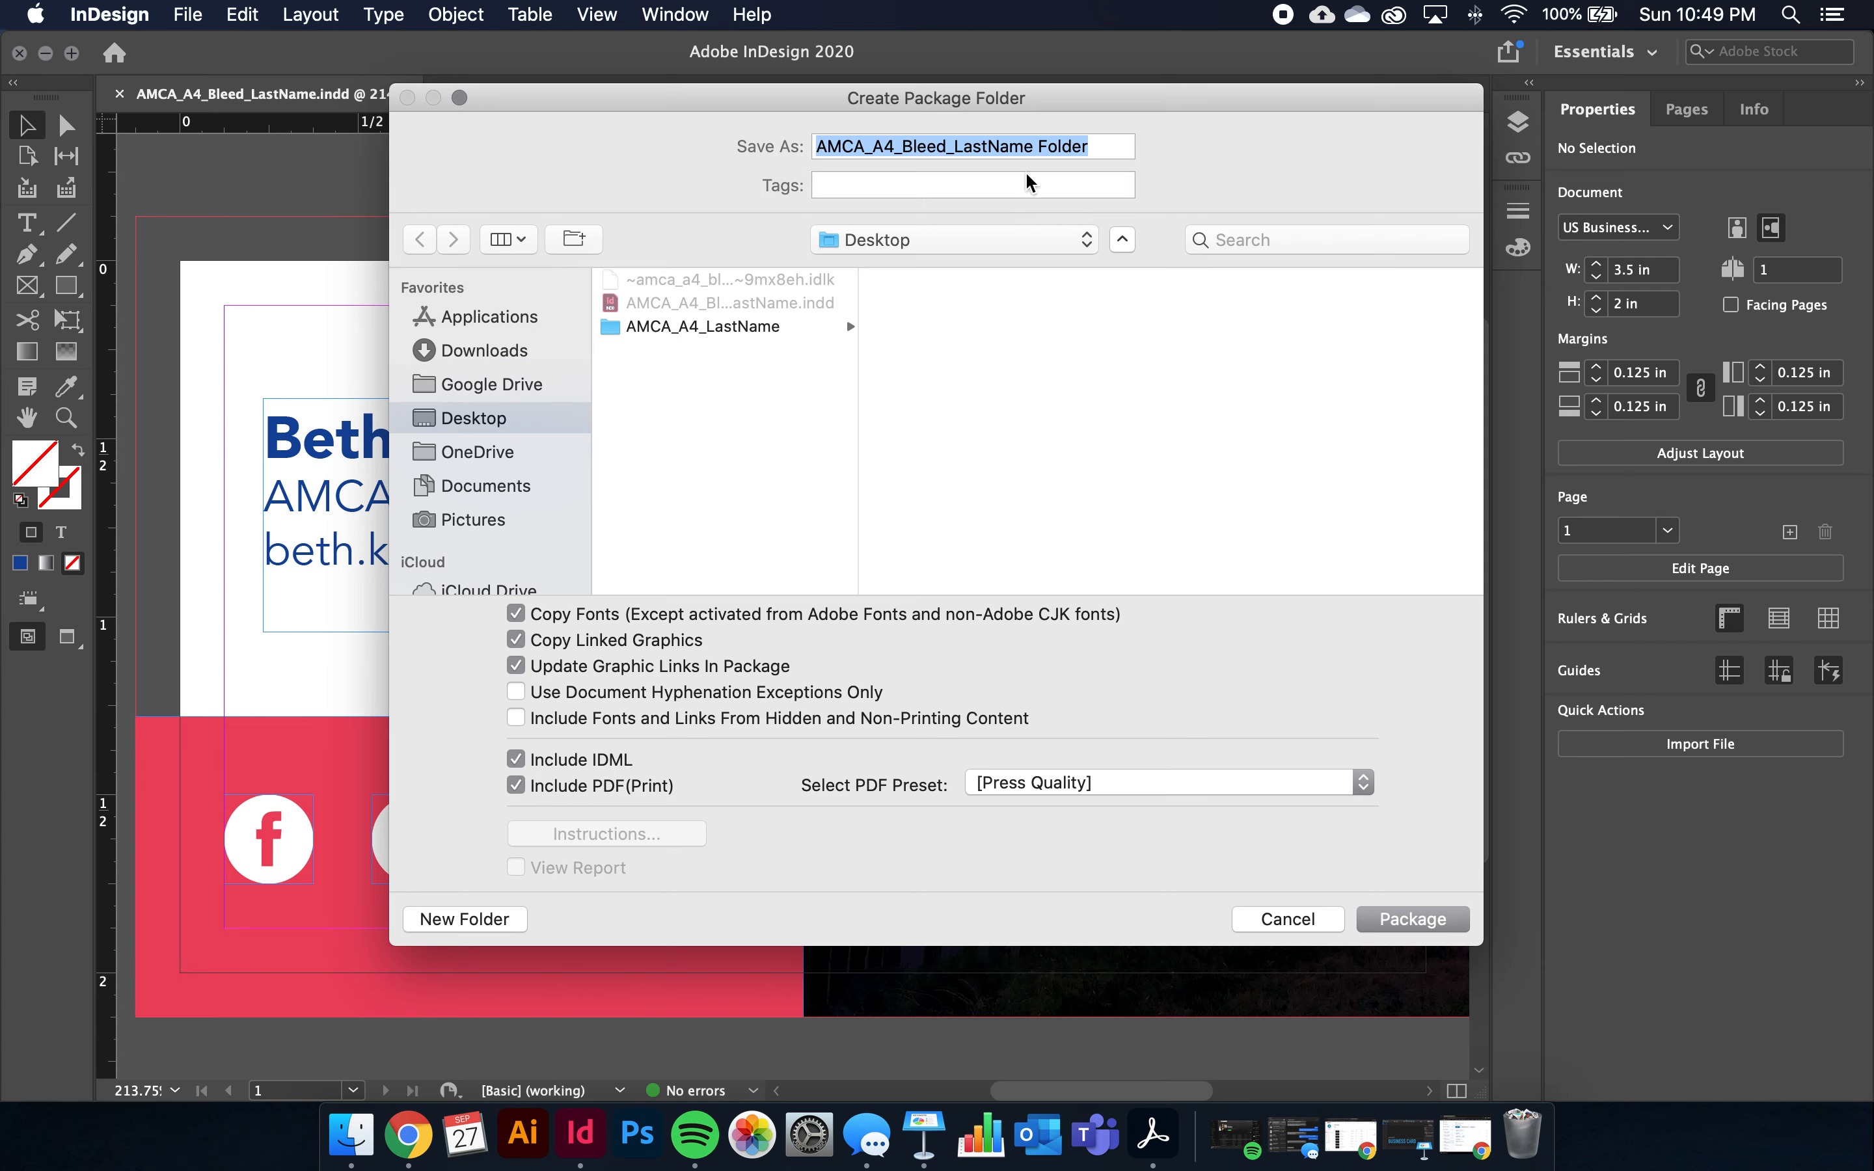
drag(1035, 147, 698, 158)
click(1426, 919)
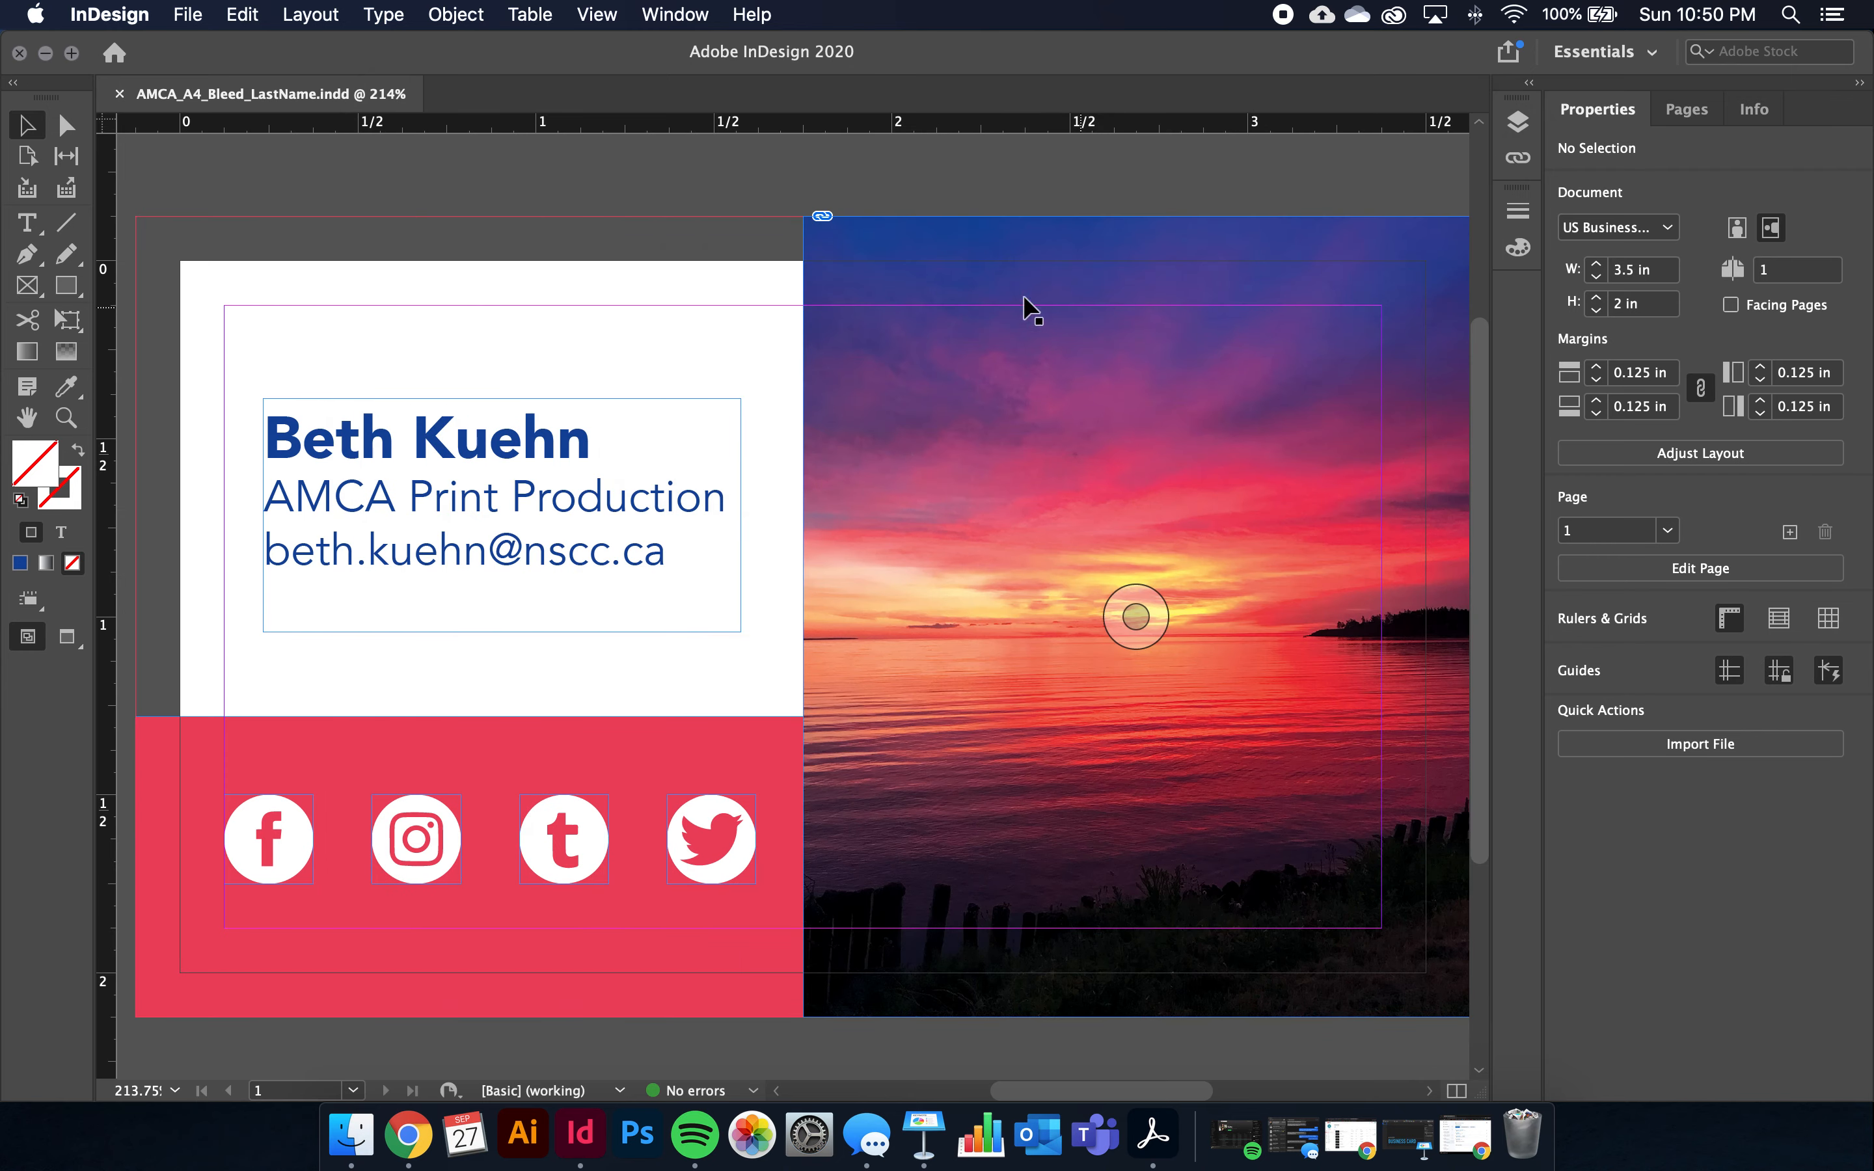
Open the AMCA_A4_LastName folder from the desktop and browse its Supplied and A4 Supplied Photos folders
click(45, 54)
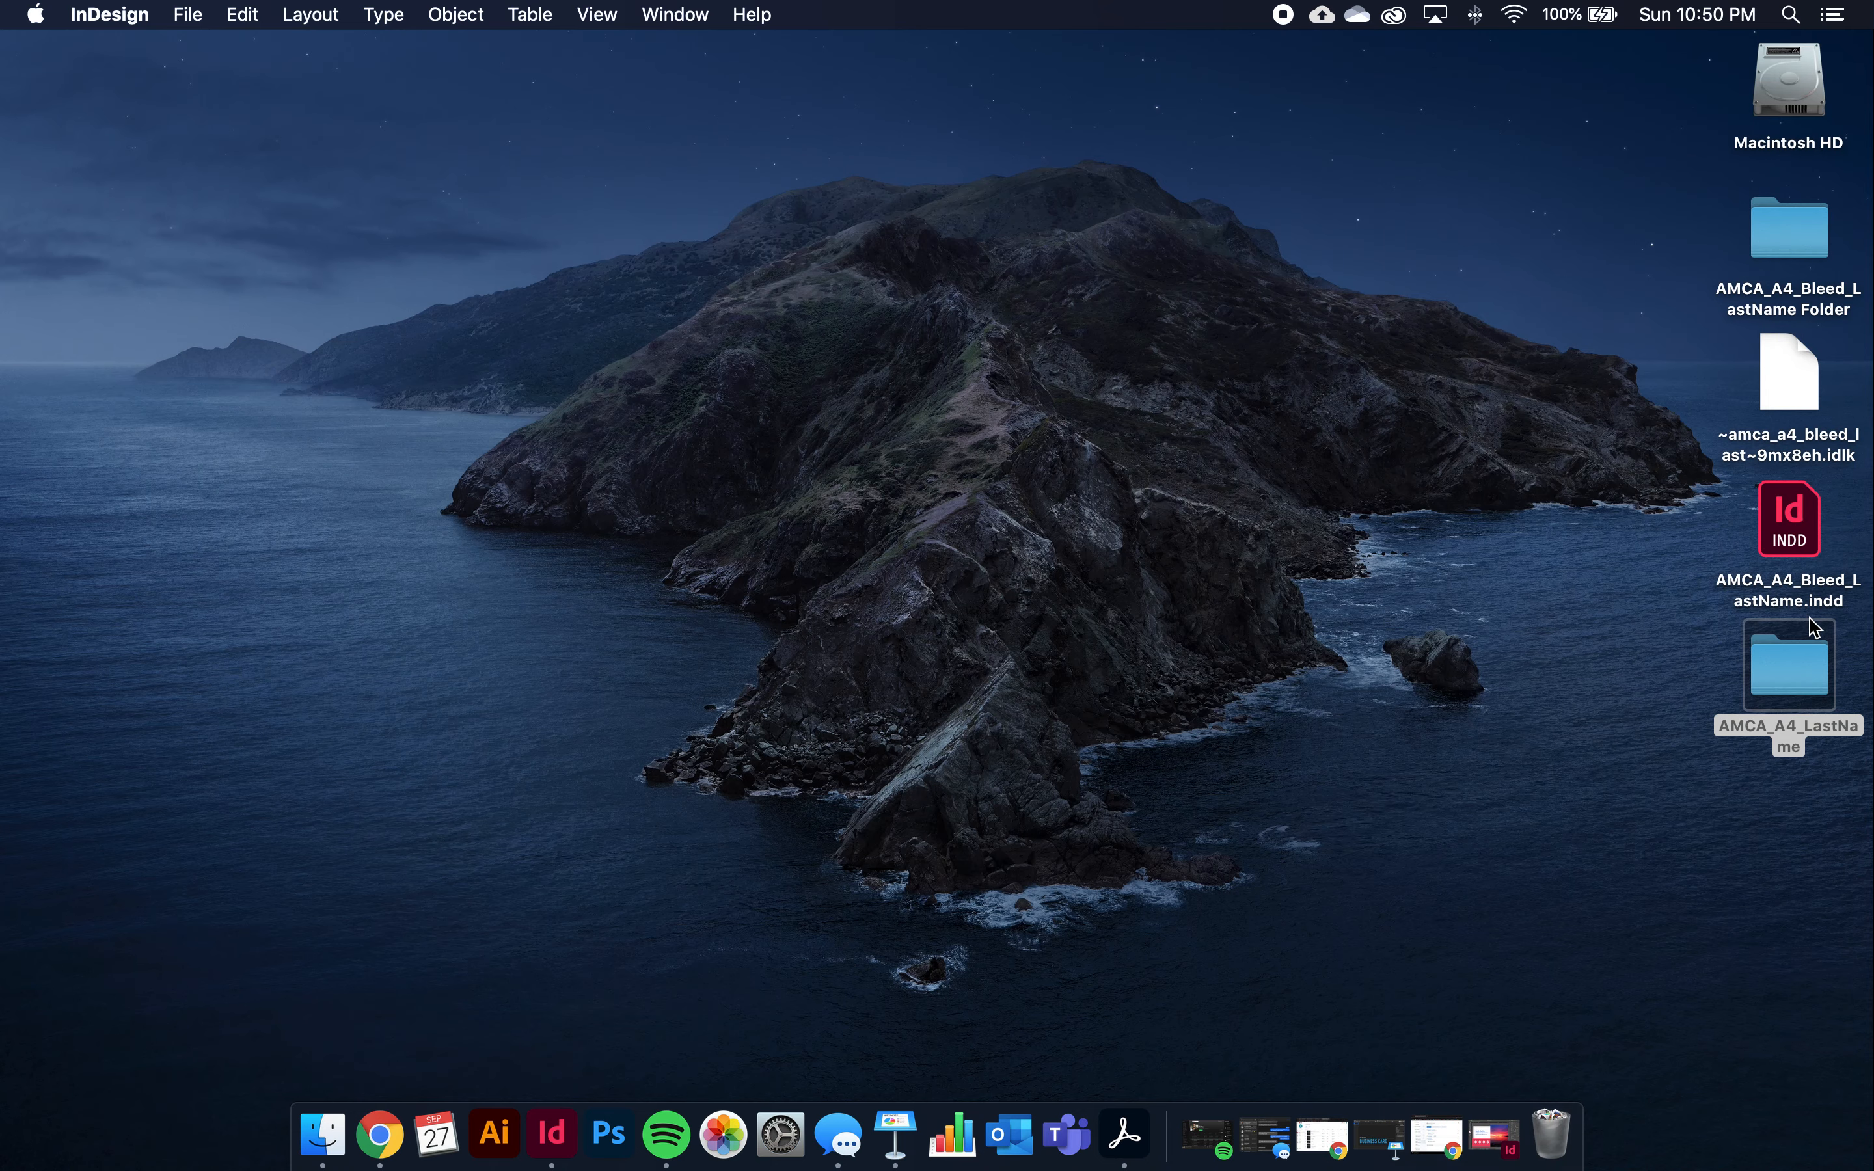
double_click(1790, 675)
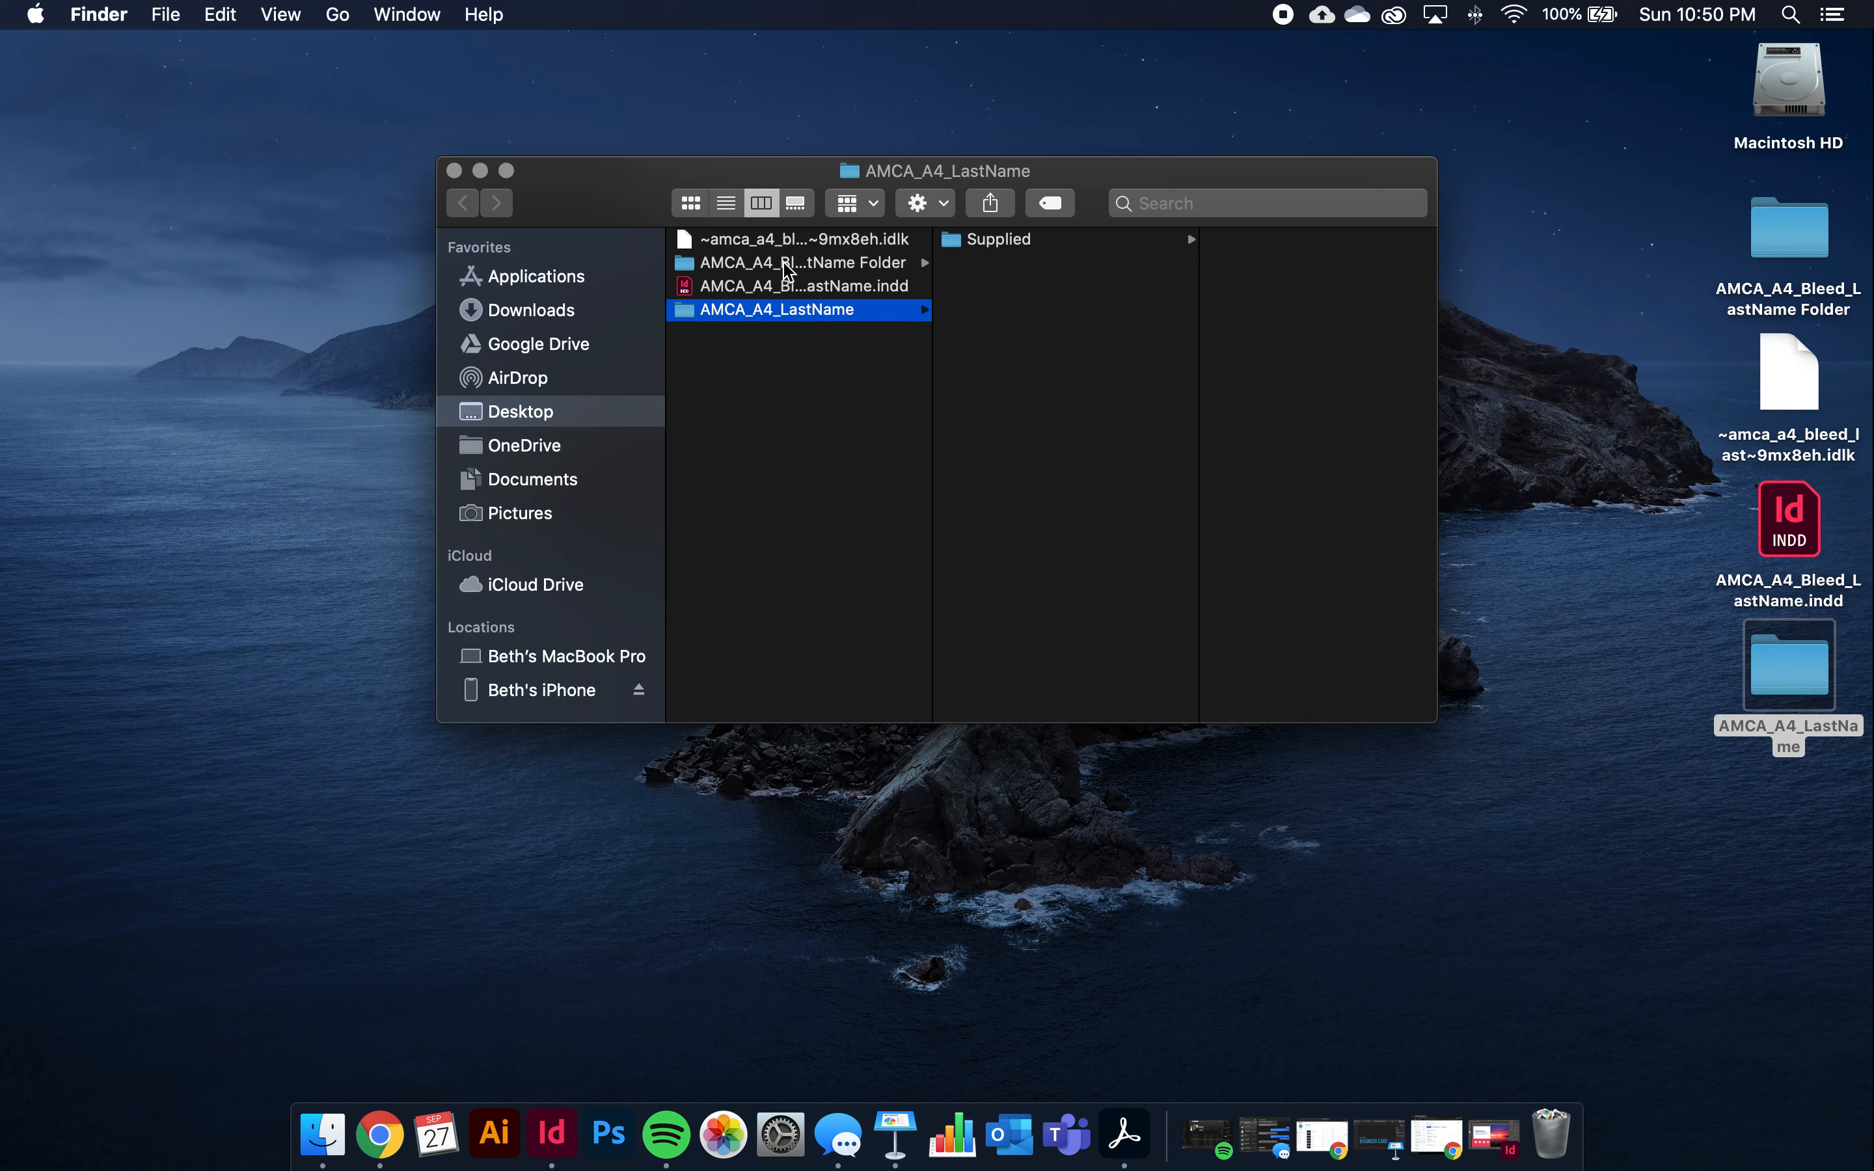
click(1025, 241)
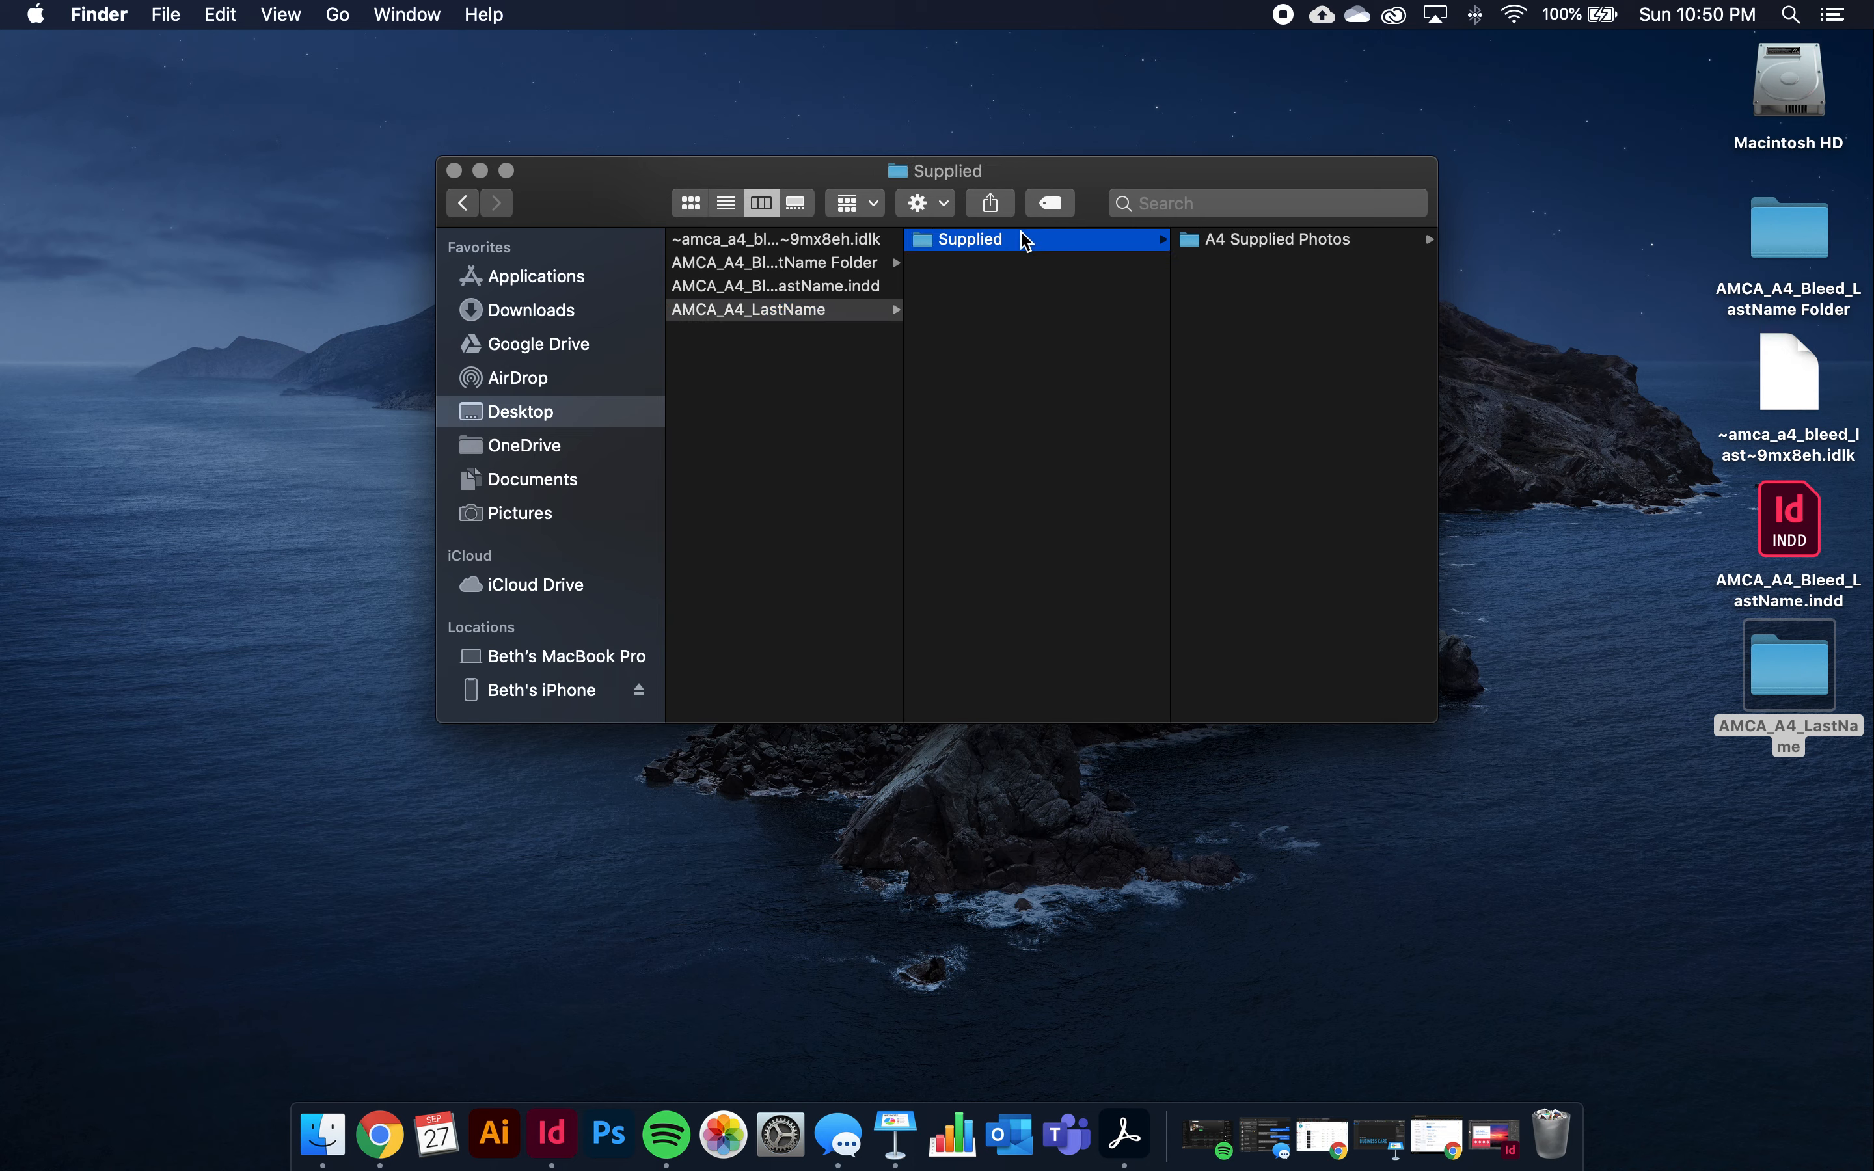
click(1241, 238)
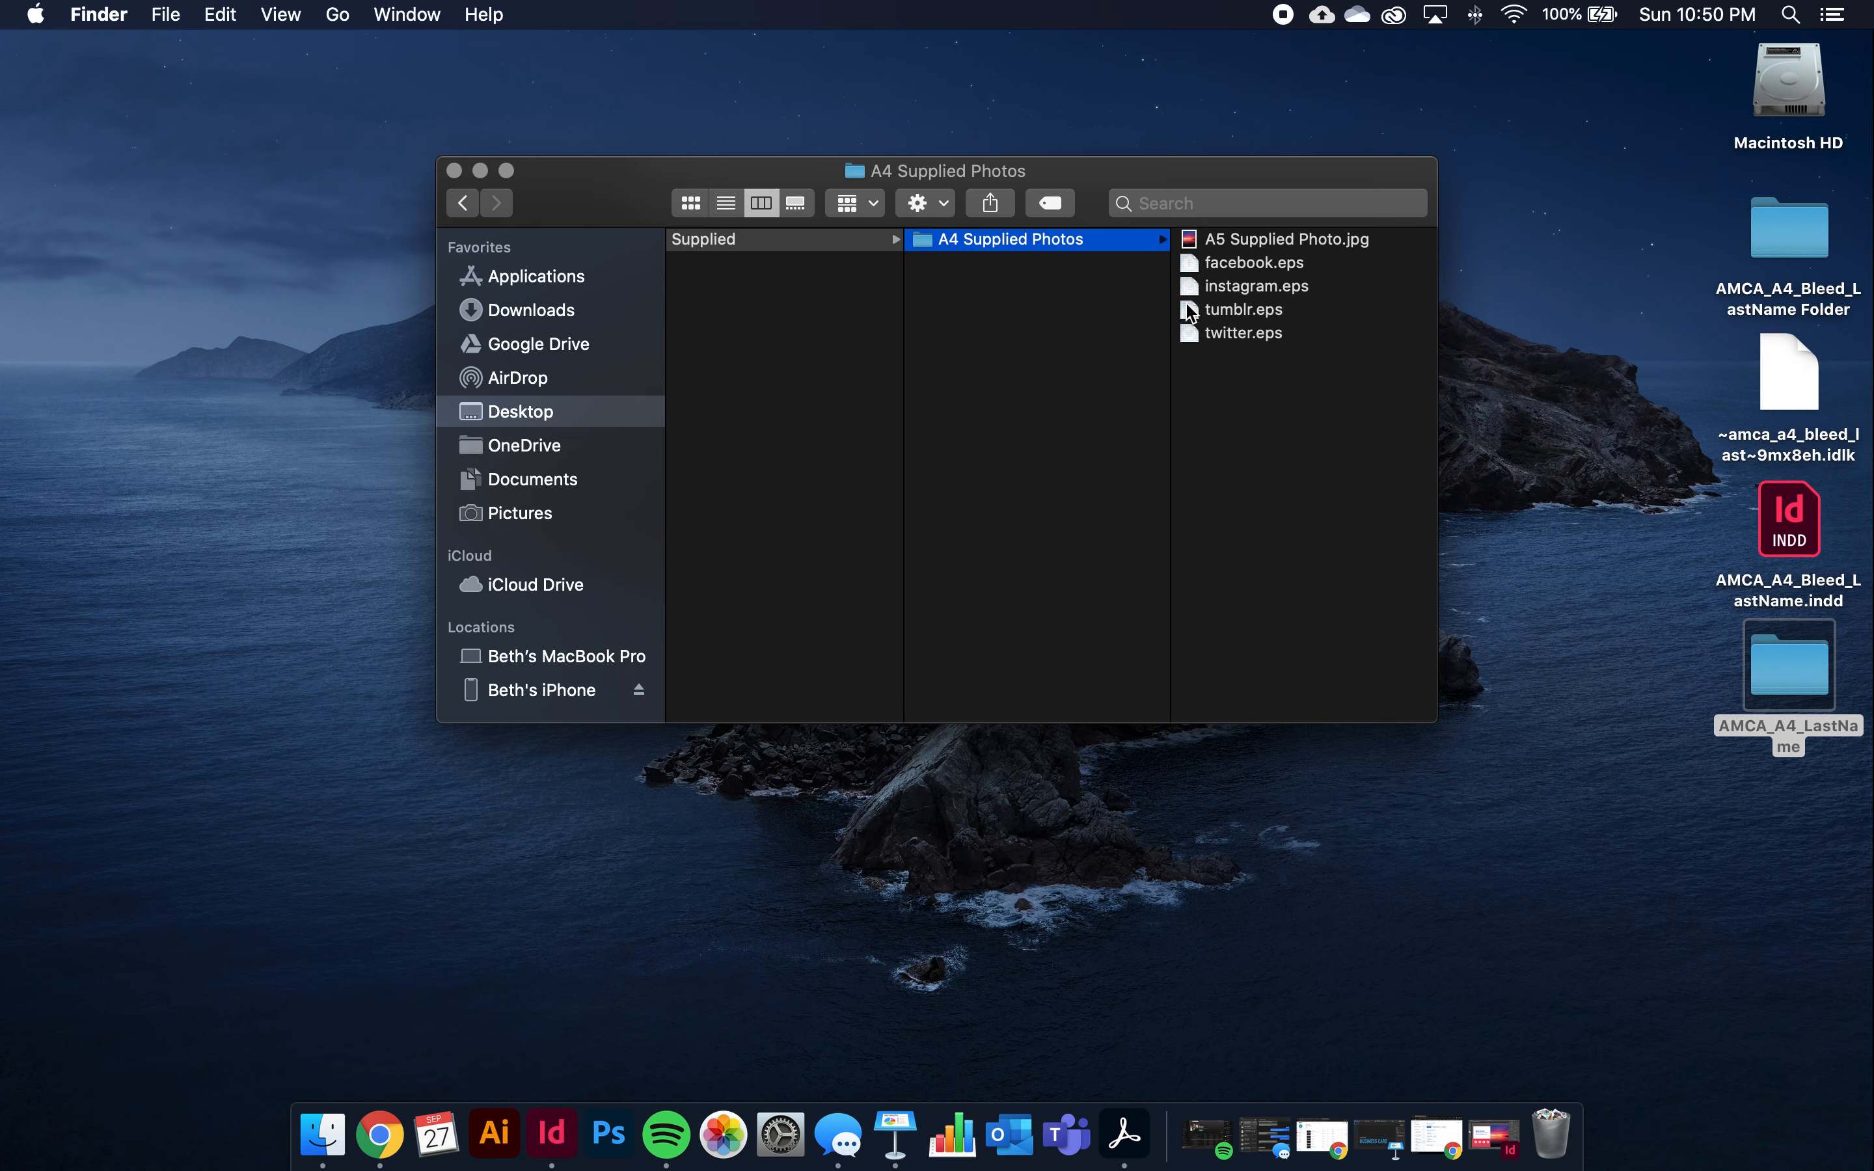
scroll(1189, 313, left, 10)
click(817, 310)
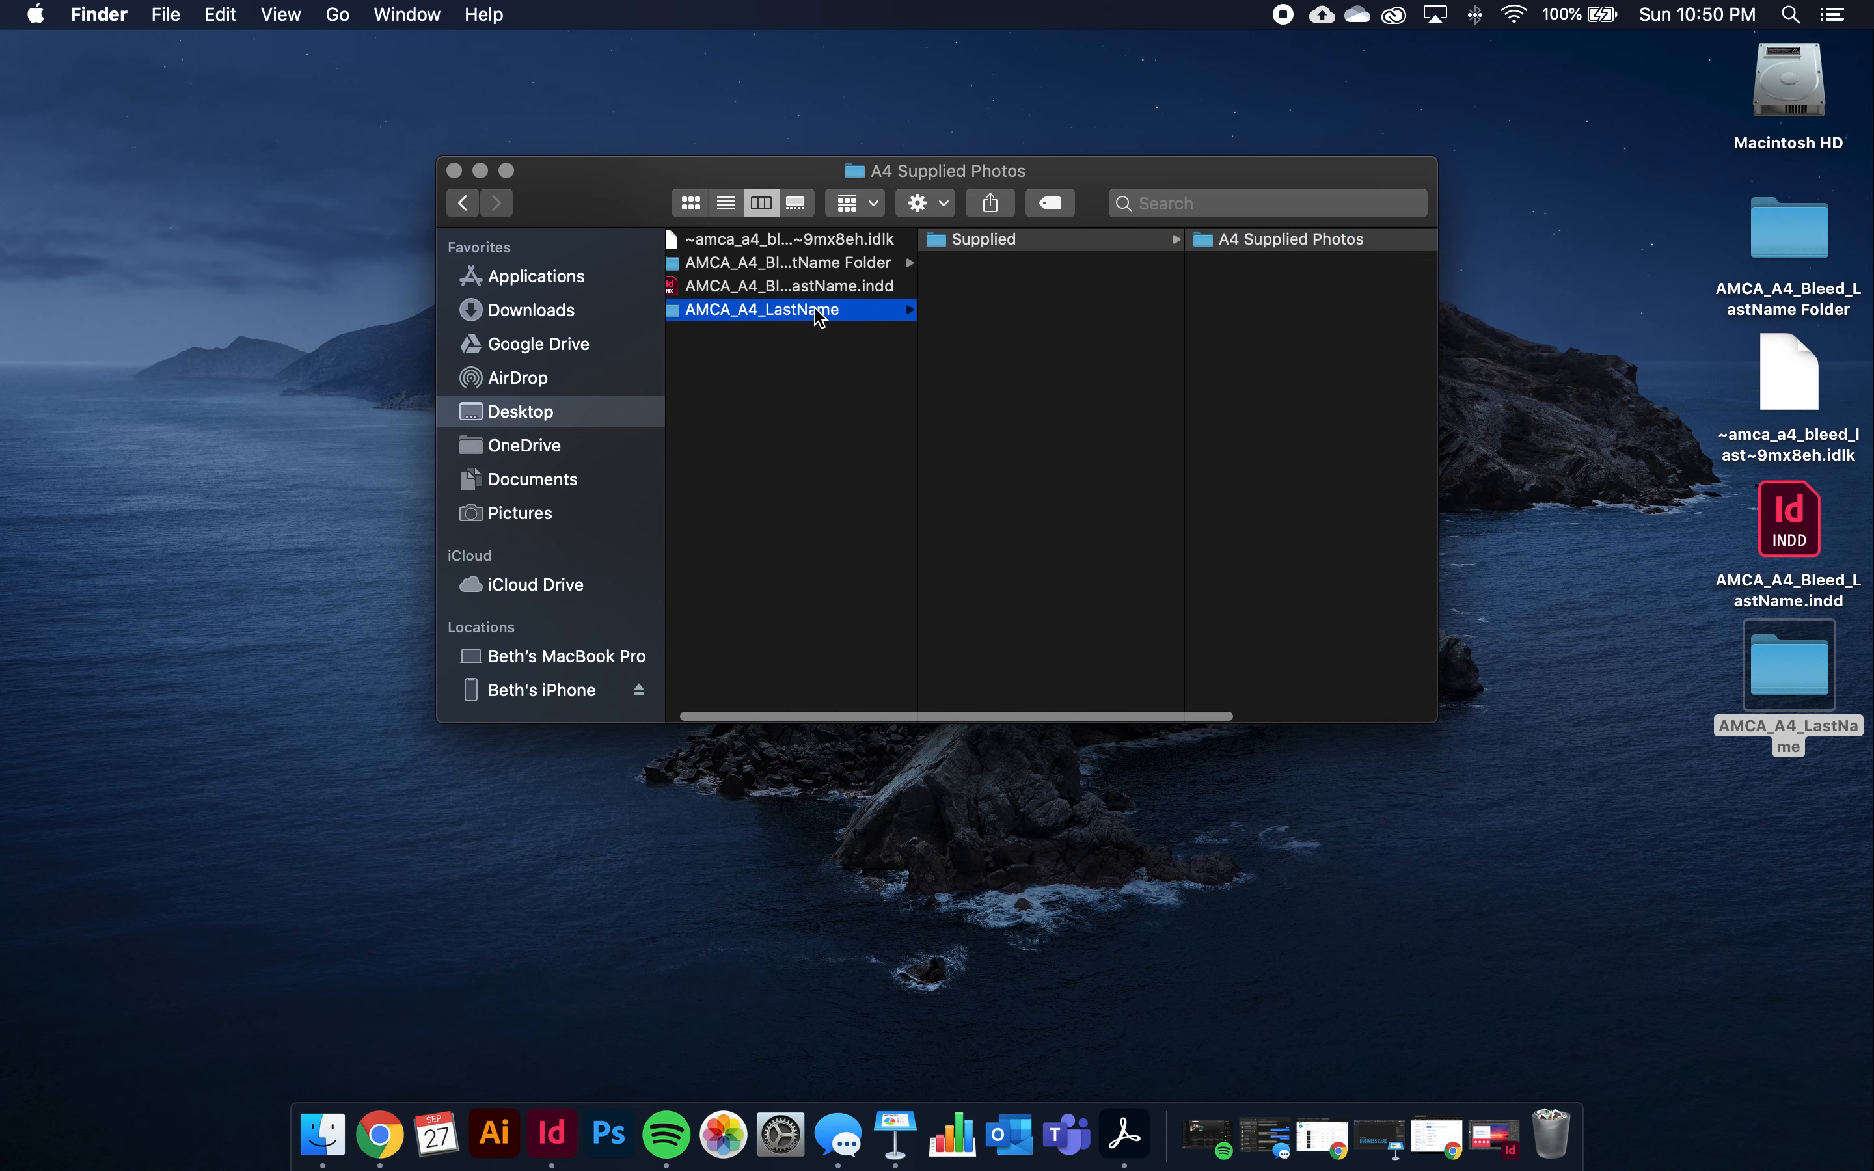
Drag the AMCA_A4_Bleed_LastName Folder into AMCA_A4_LastName and widen the column
click(781, 377)
click(856, 313)
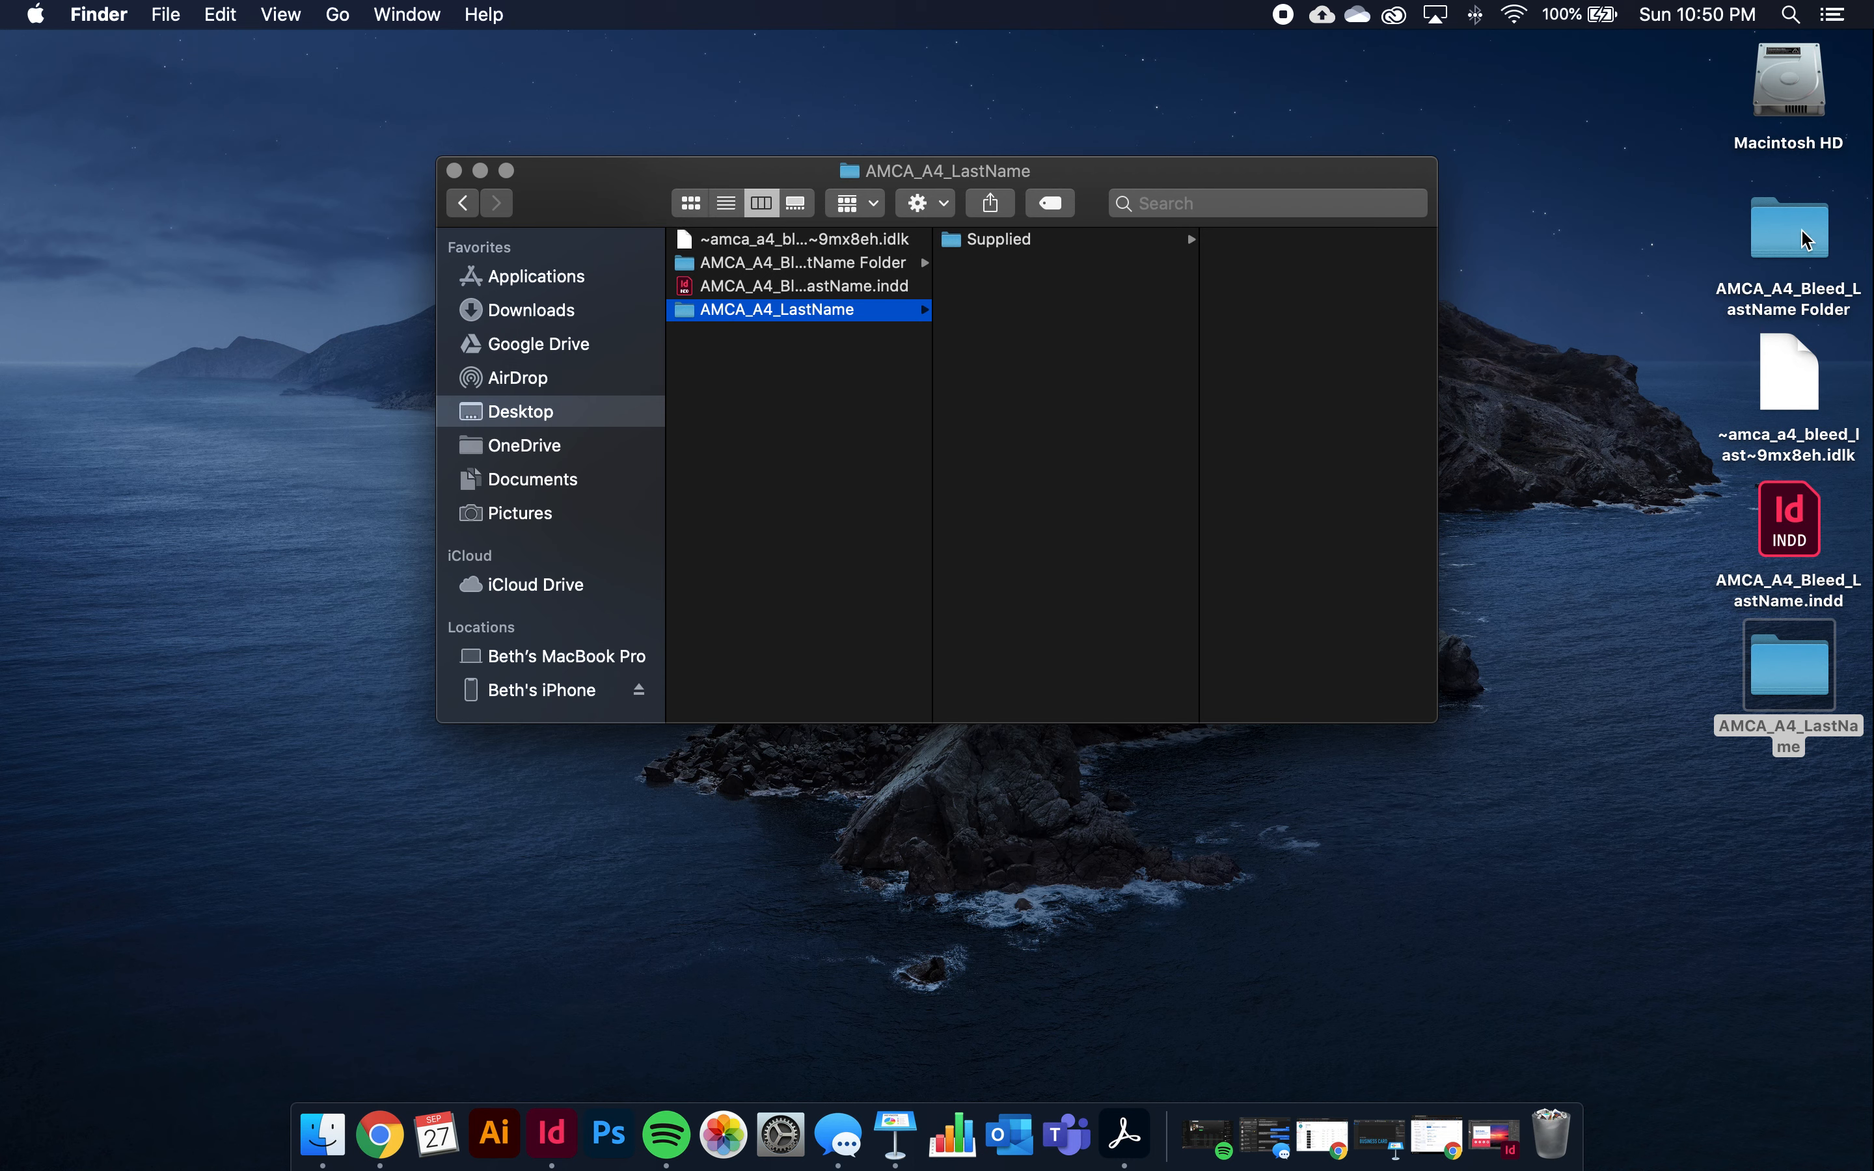
drag(1814, 247, 1081, 305)
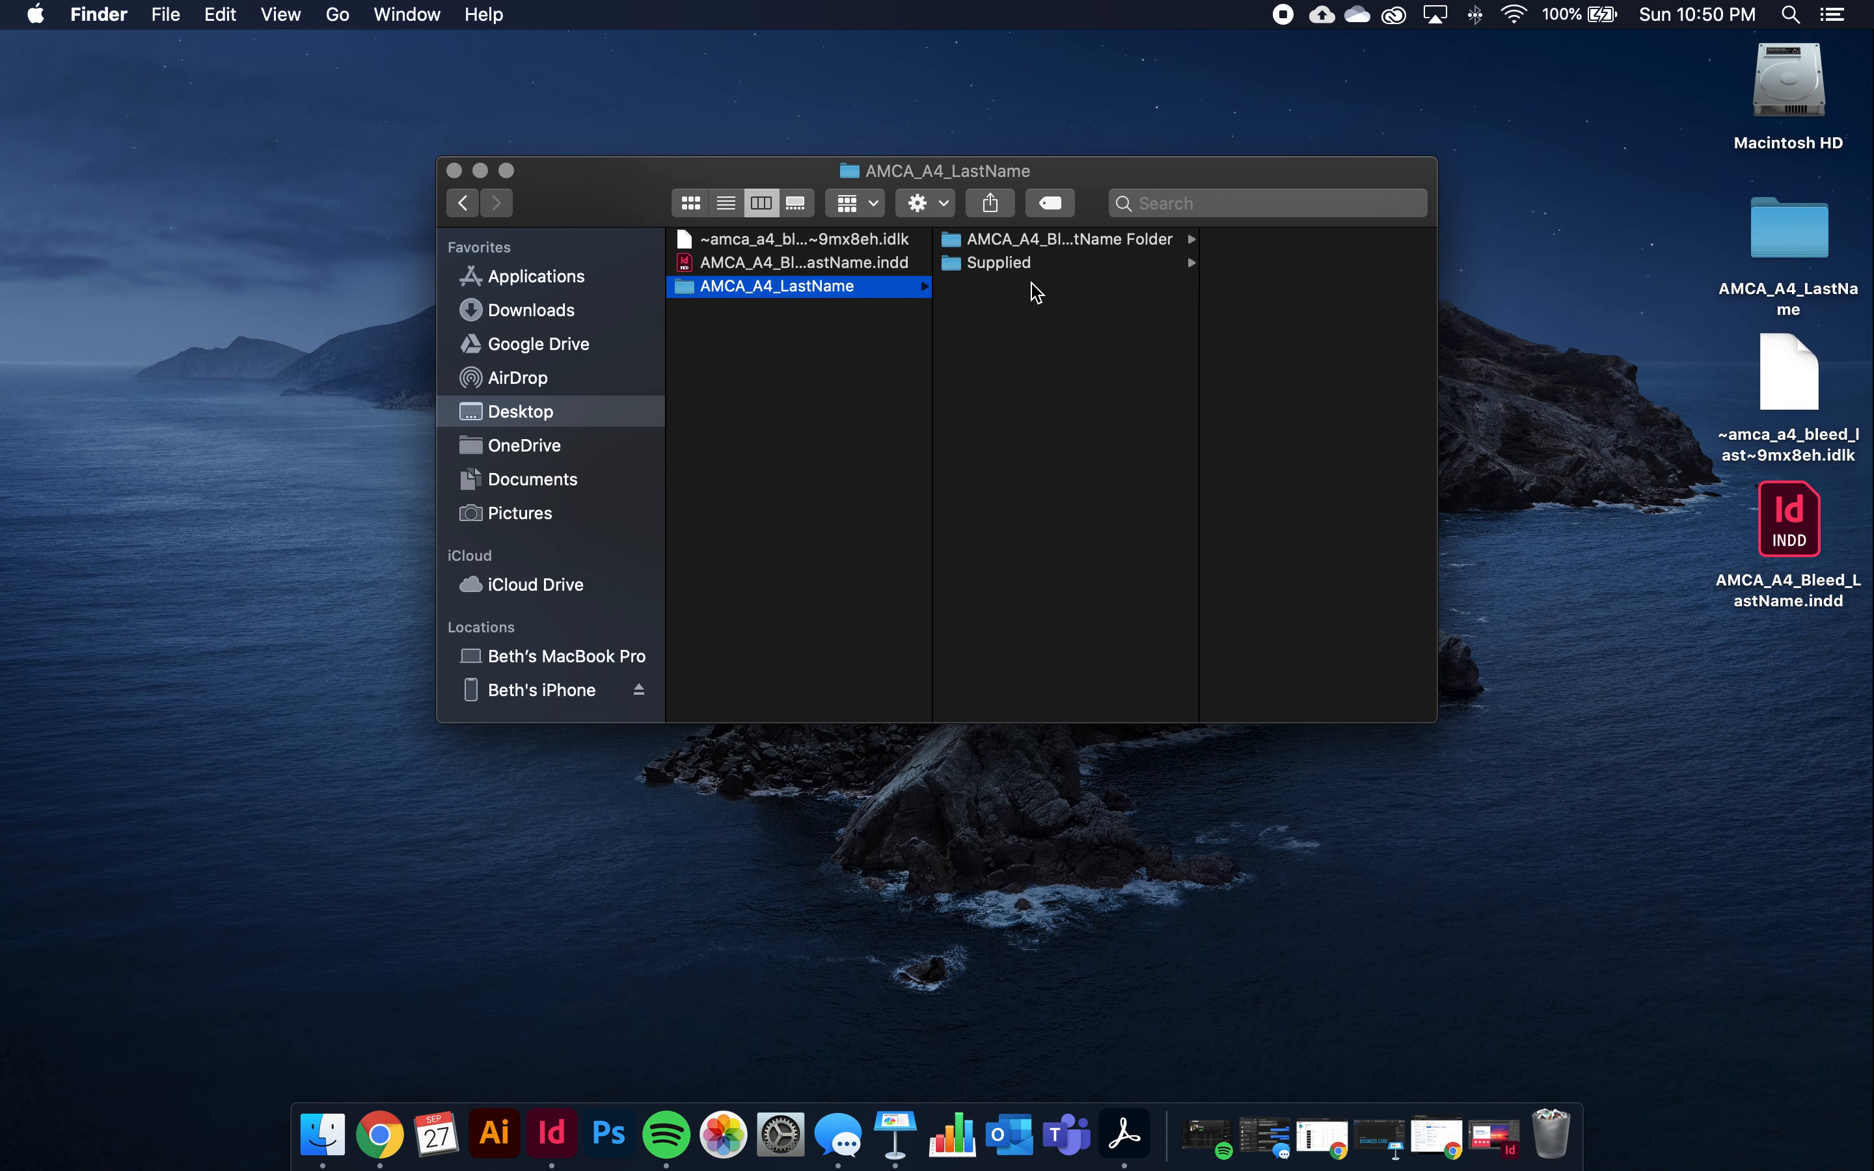
drag(1198, 305, 1301, 309)
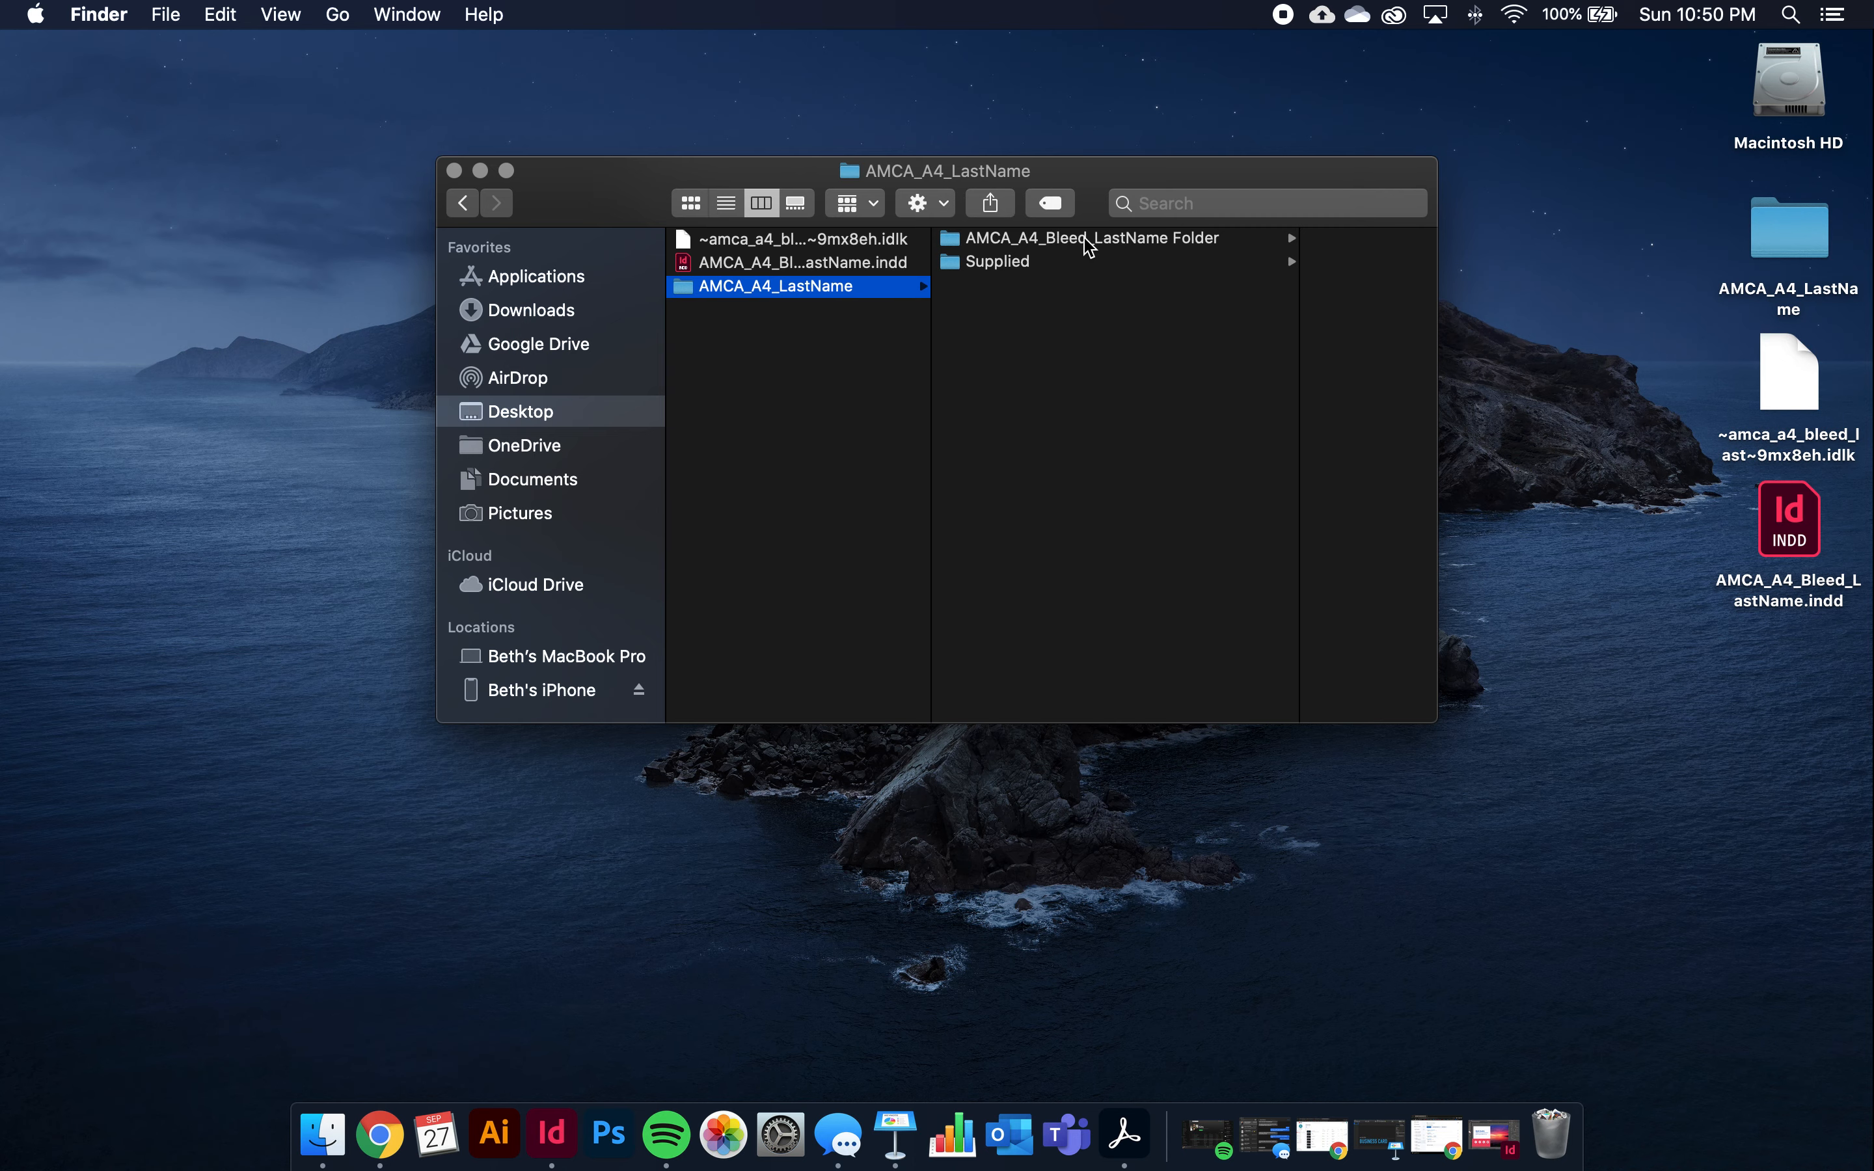
Quick Look the packaged AMCA_A4_Bleed_LastName.pdf inside the package folder, then close the preview
click(1088, 247)
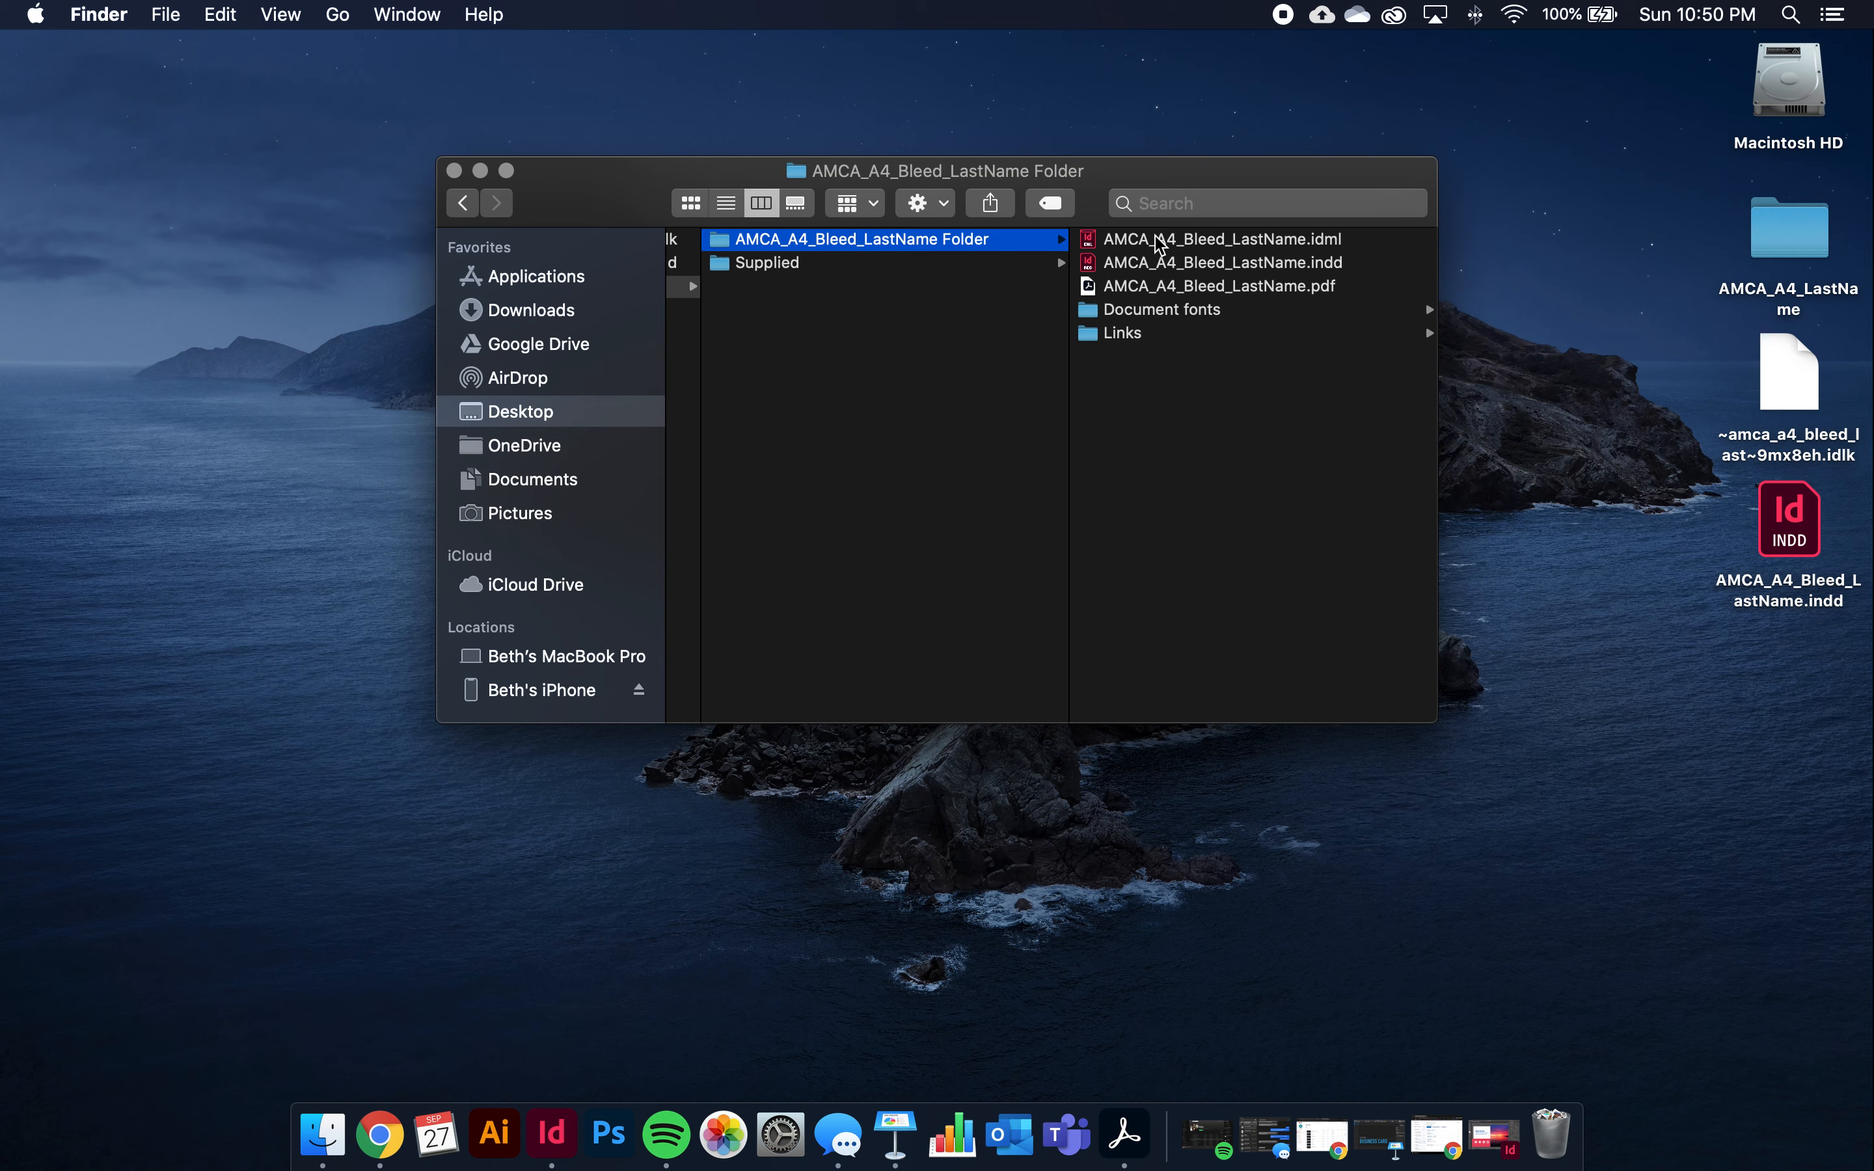
click(1173, 288)
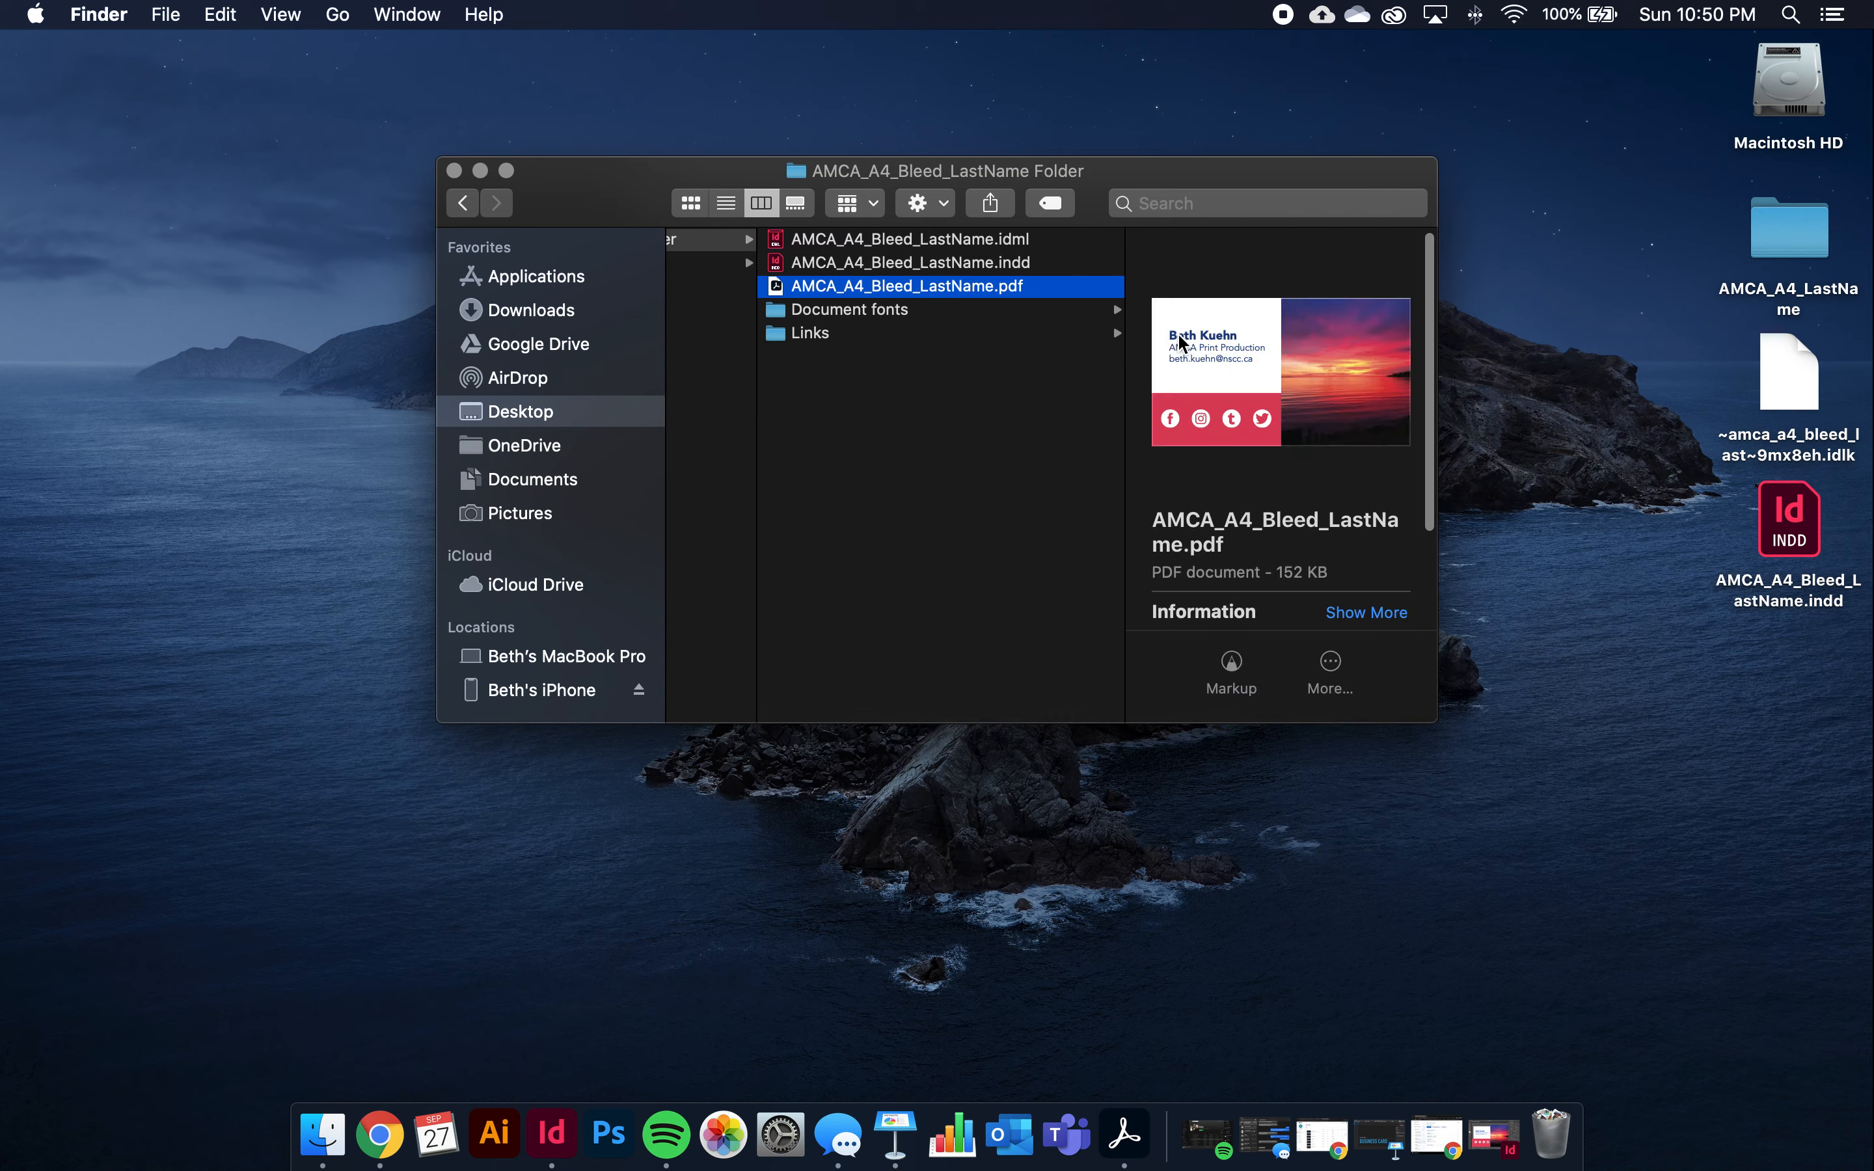
double_click(1222, 363)
click(700, 353)
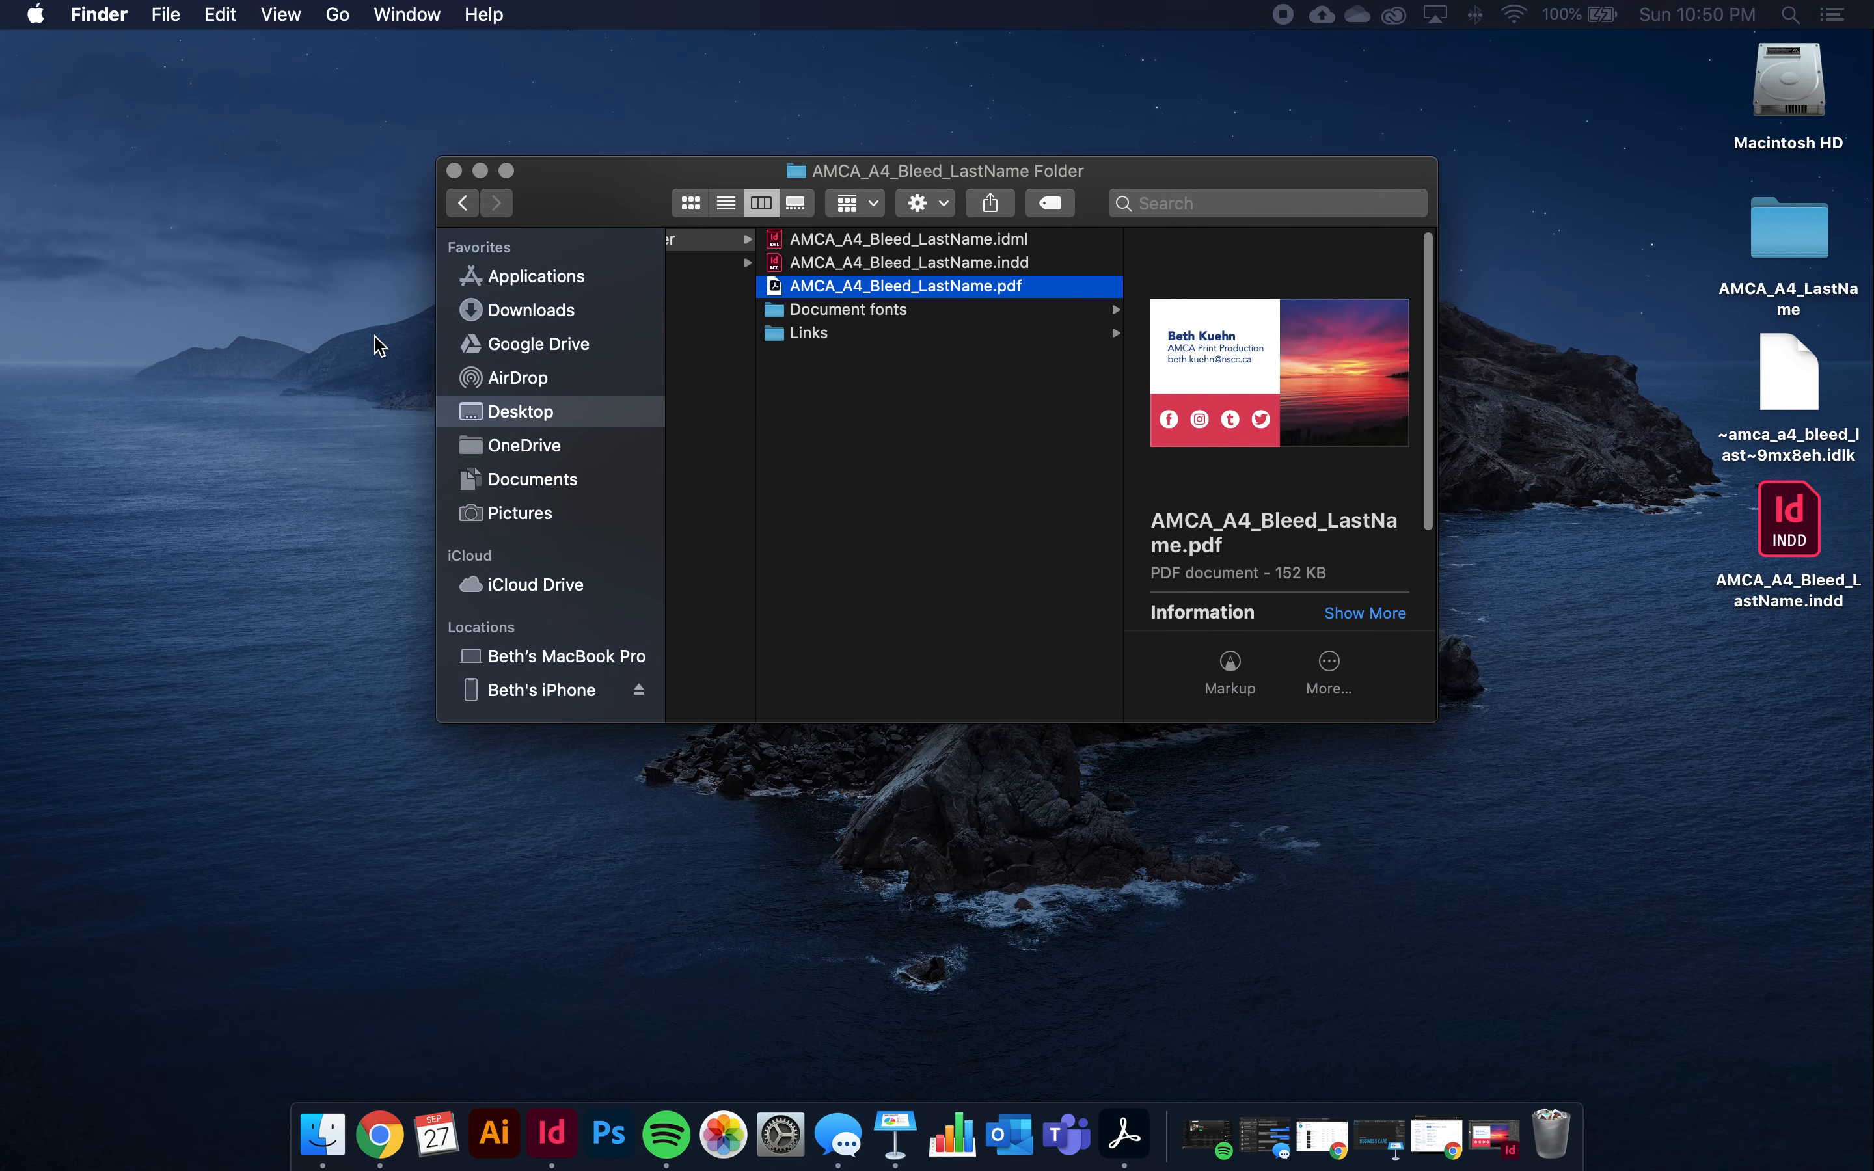
drag(0, 191, 858, 59)
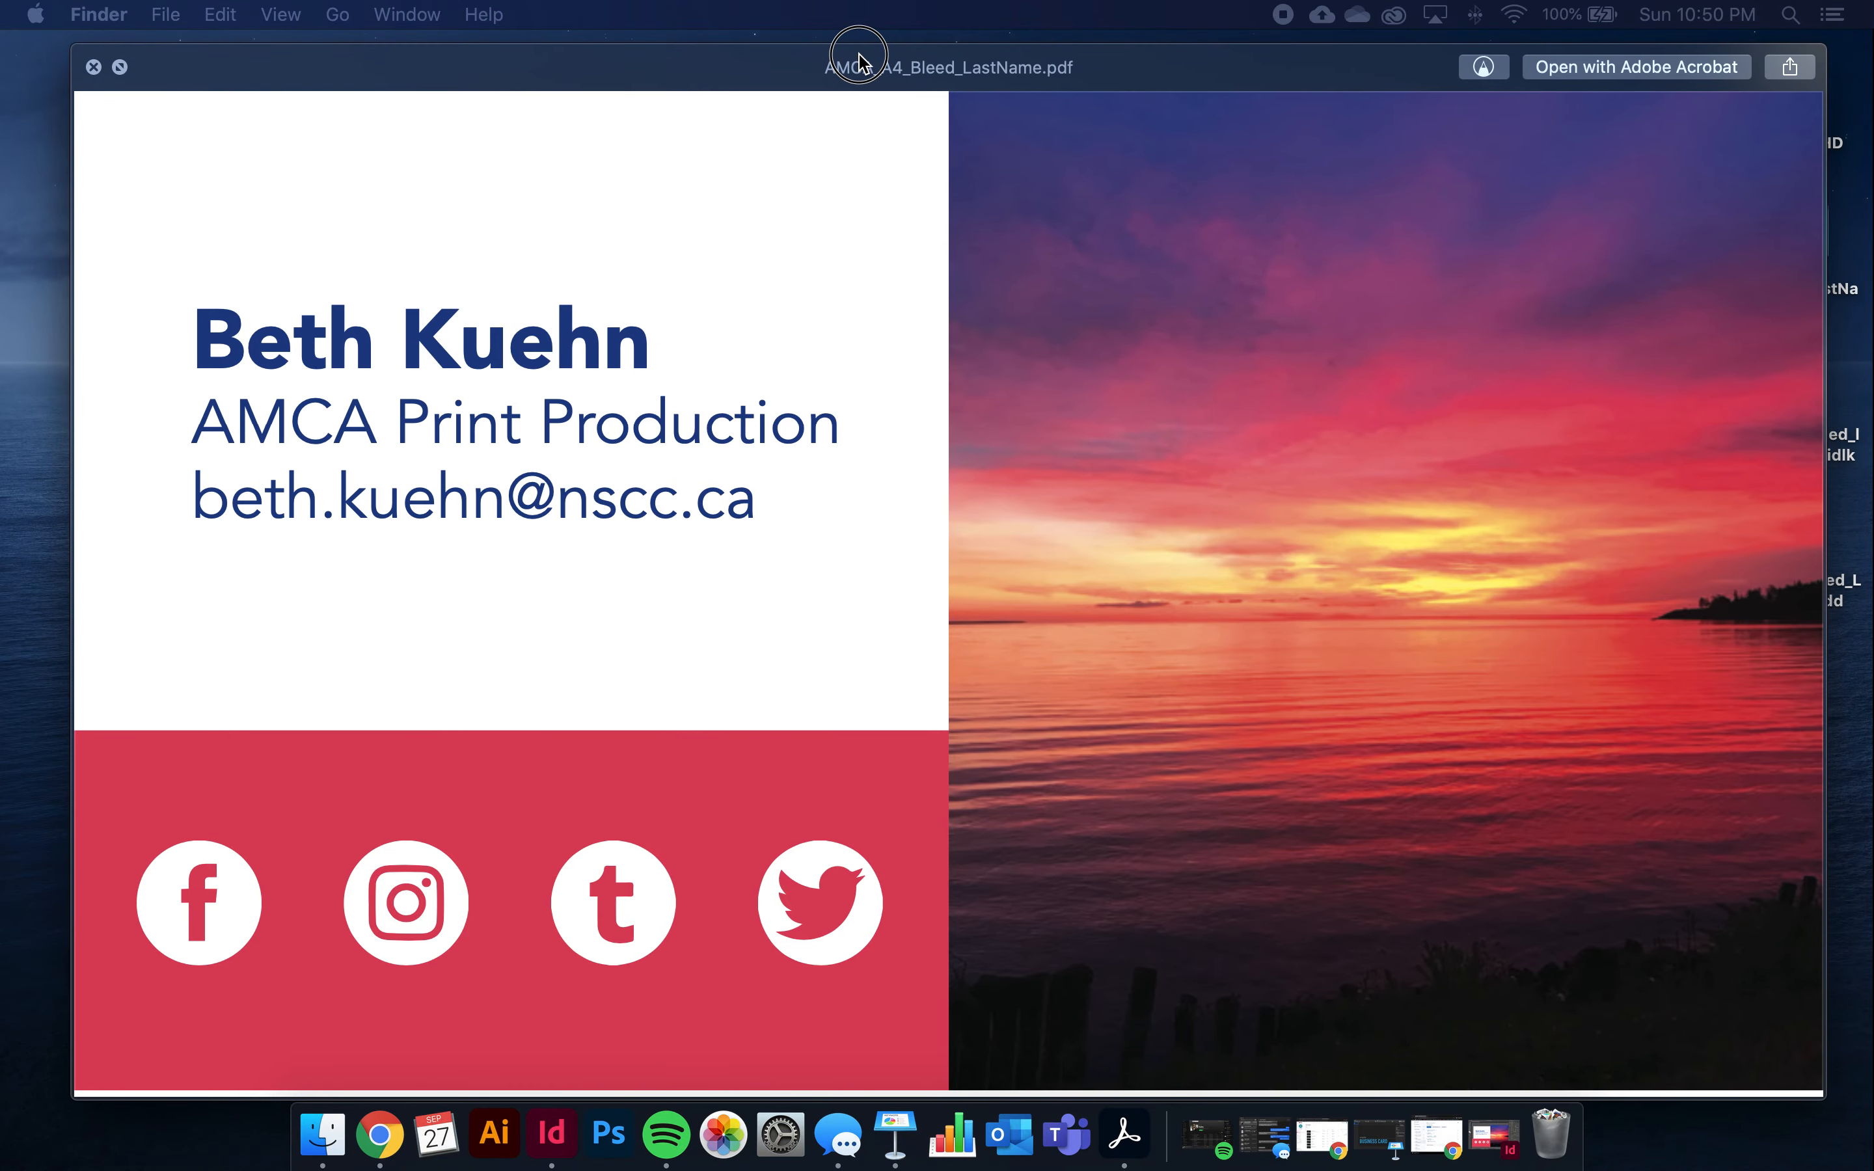
key(space)
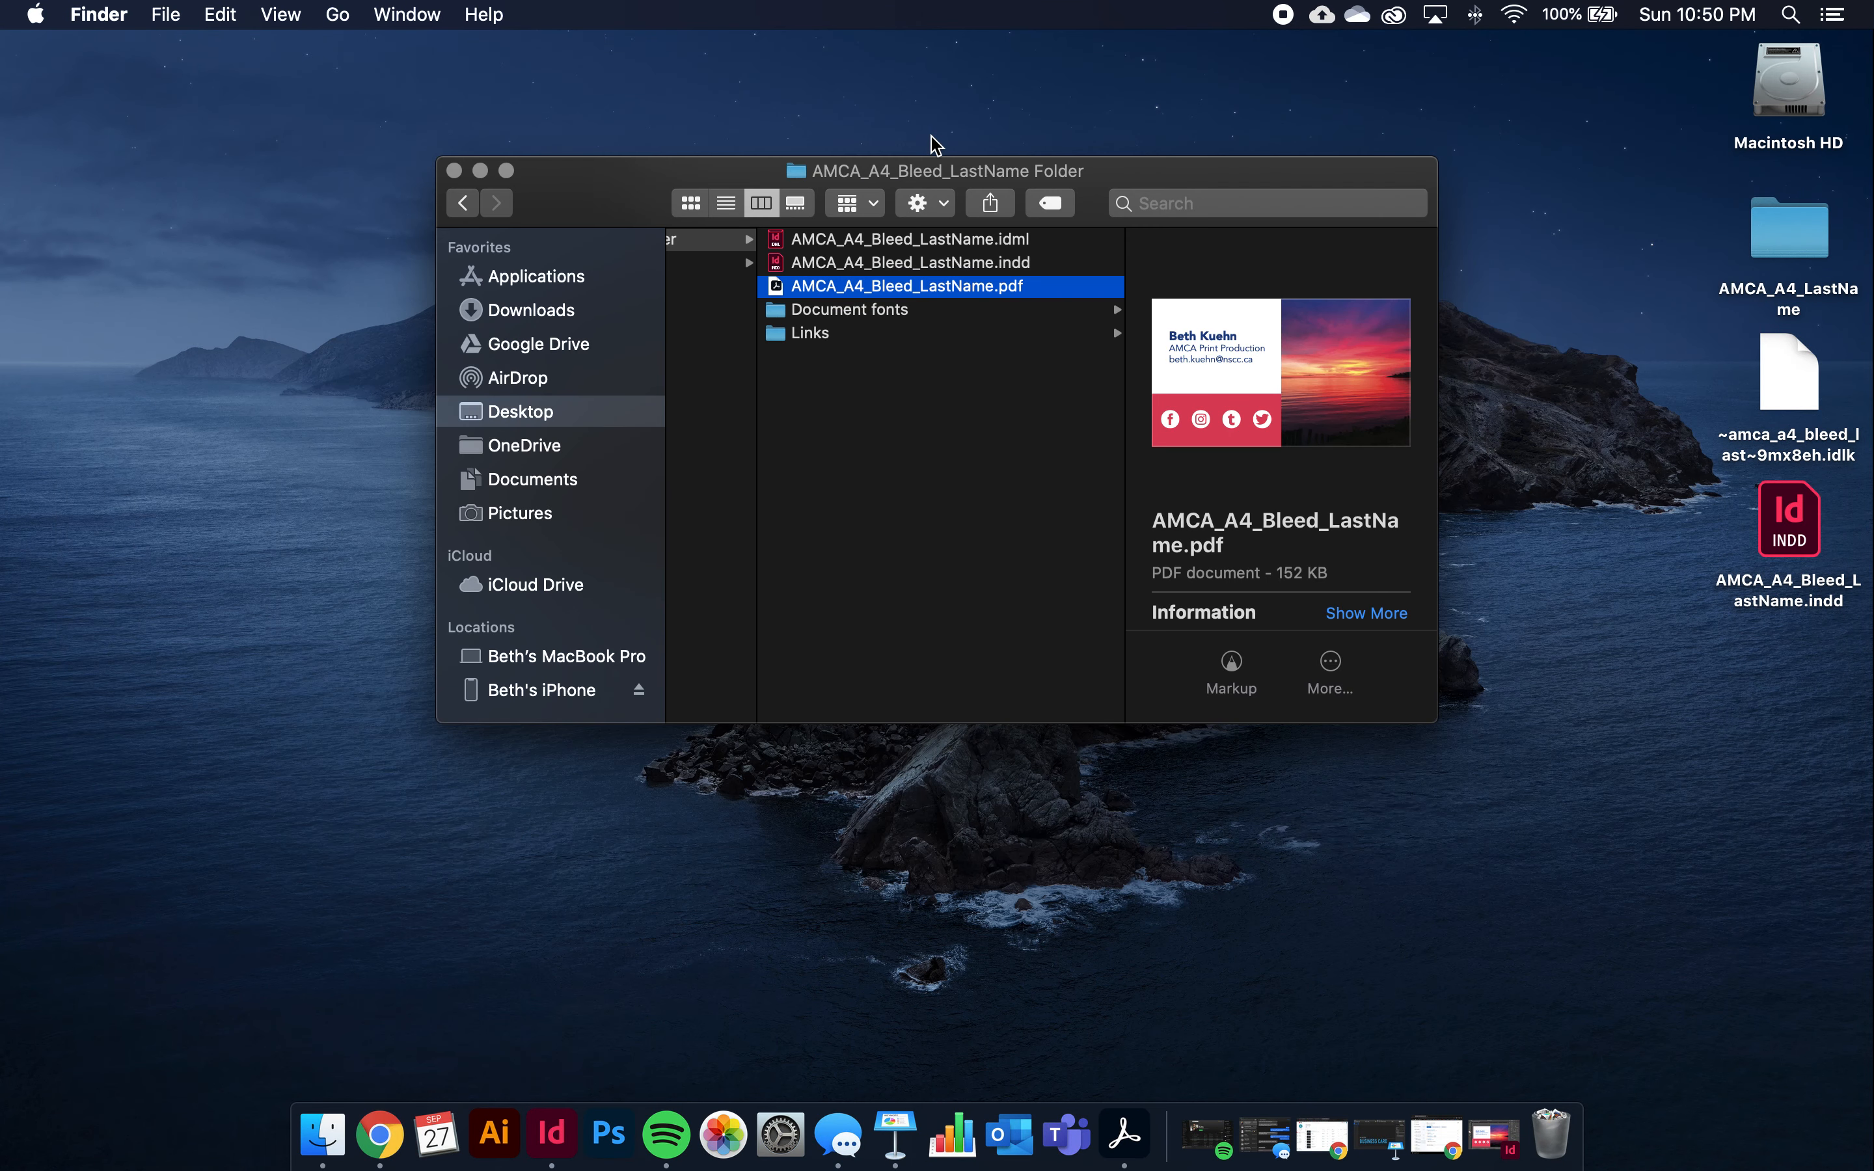
Restore the minimized InDesign business card document from the Dock
scroll(960, 341, left, 5)
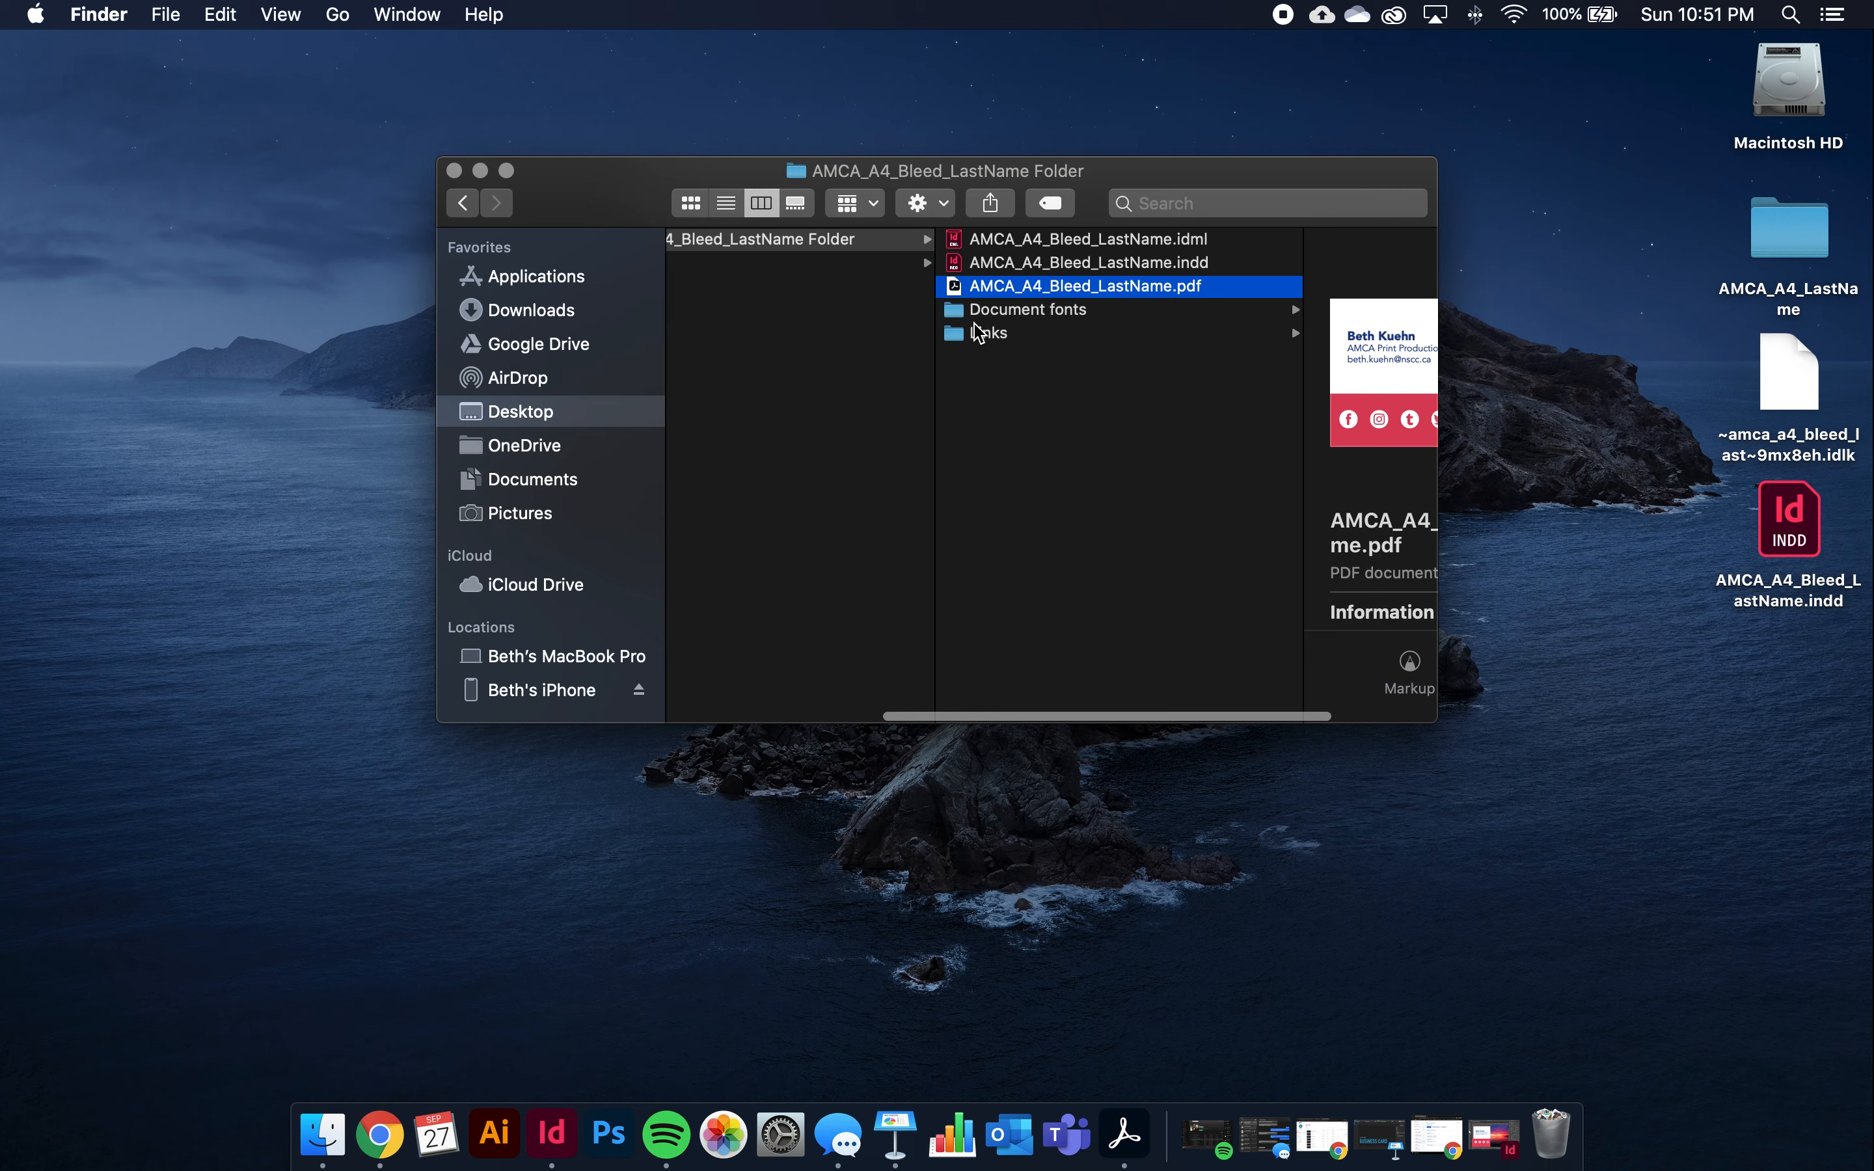
scroll(990, 345, left, 3)
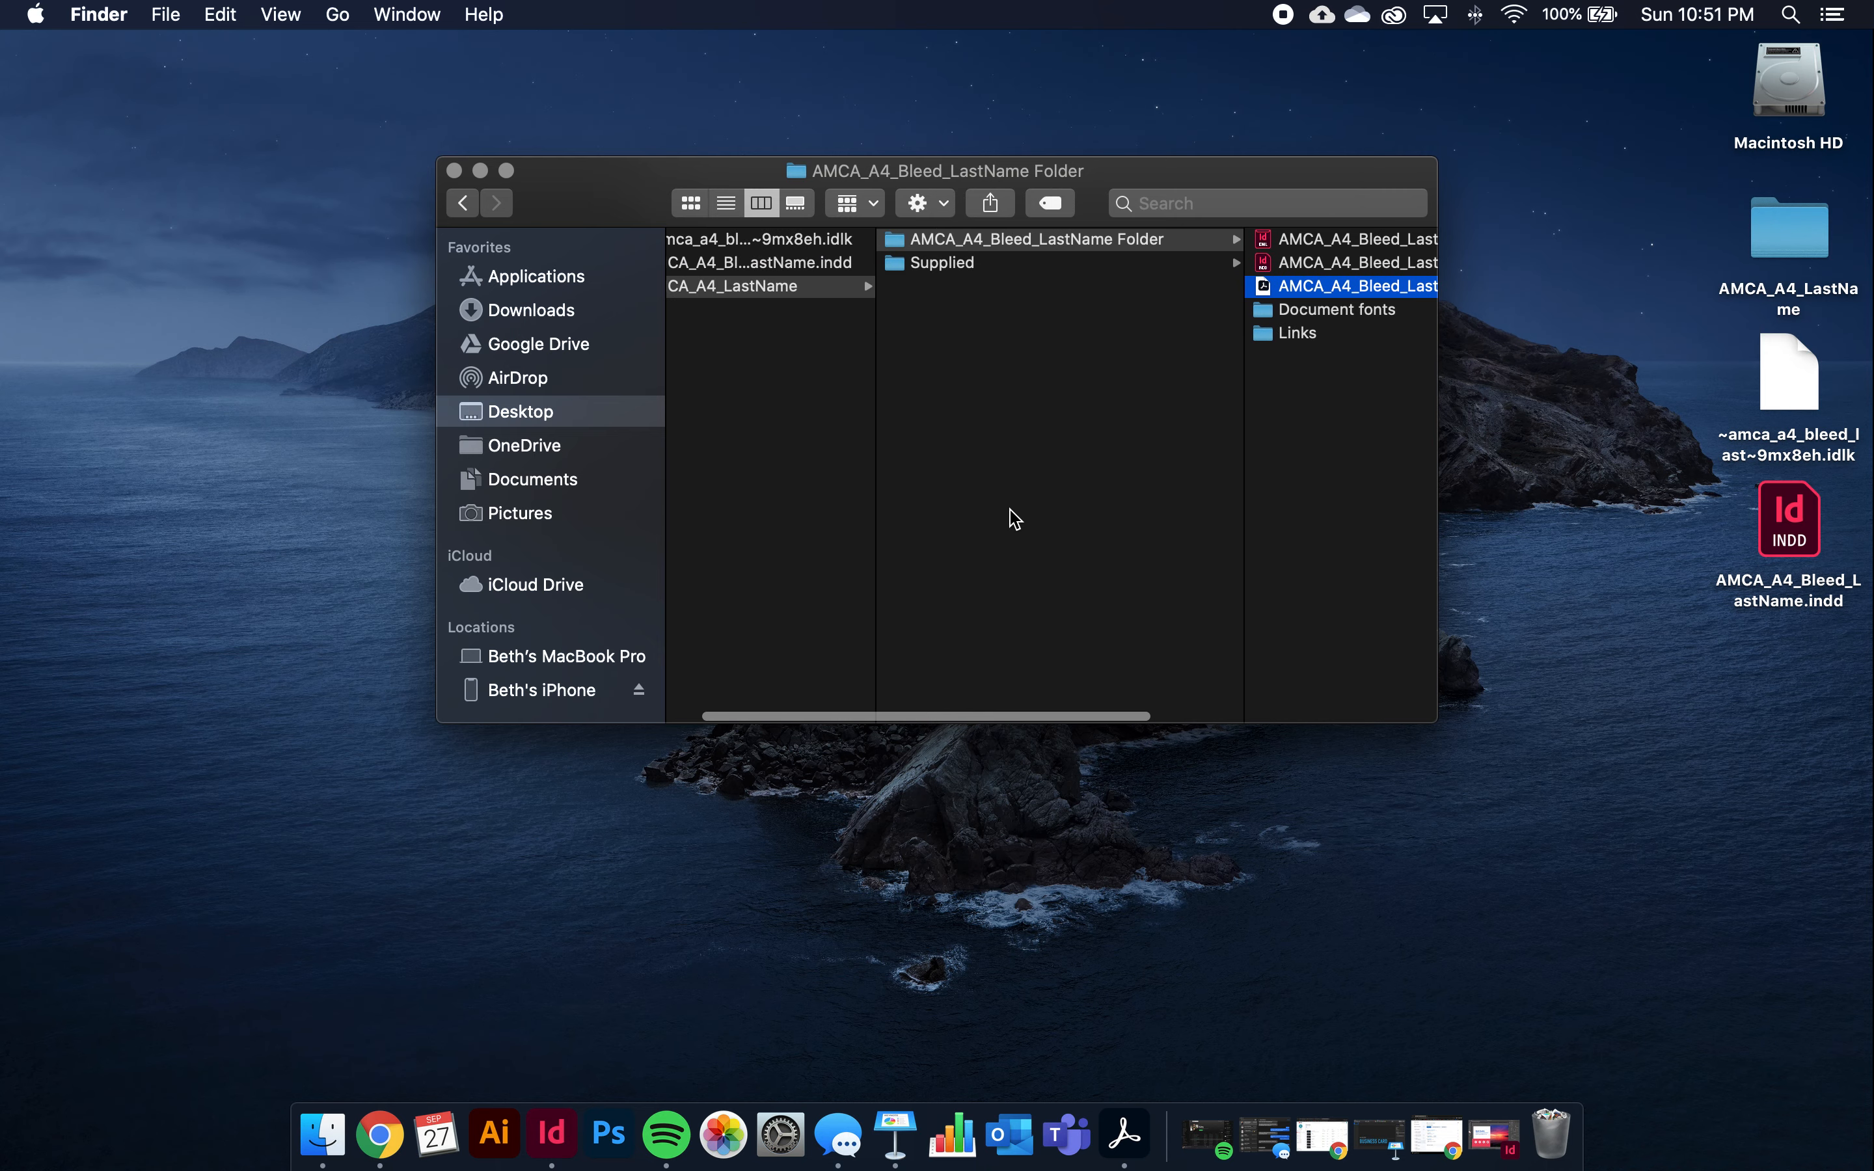
scroll(1108, 573, left, 3)
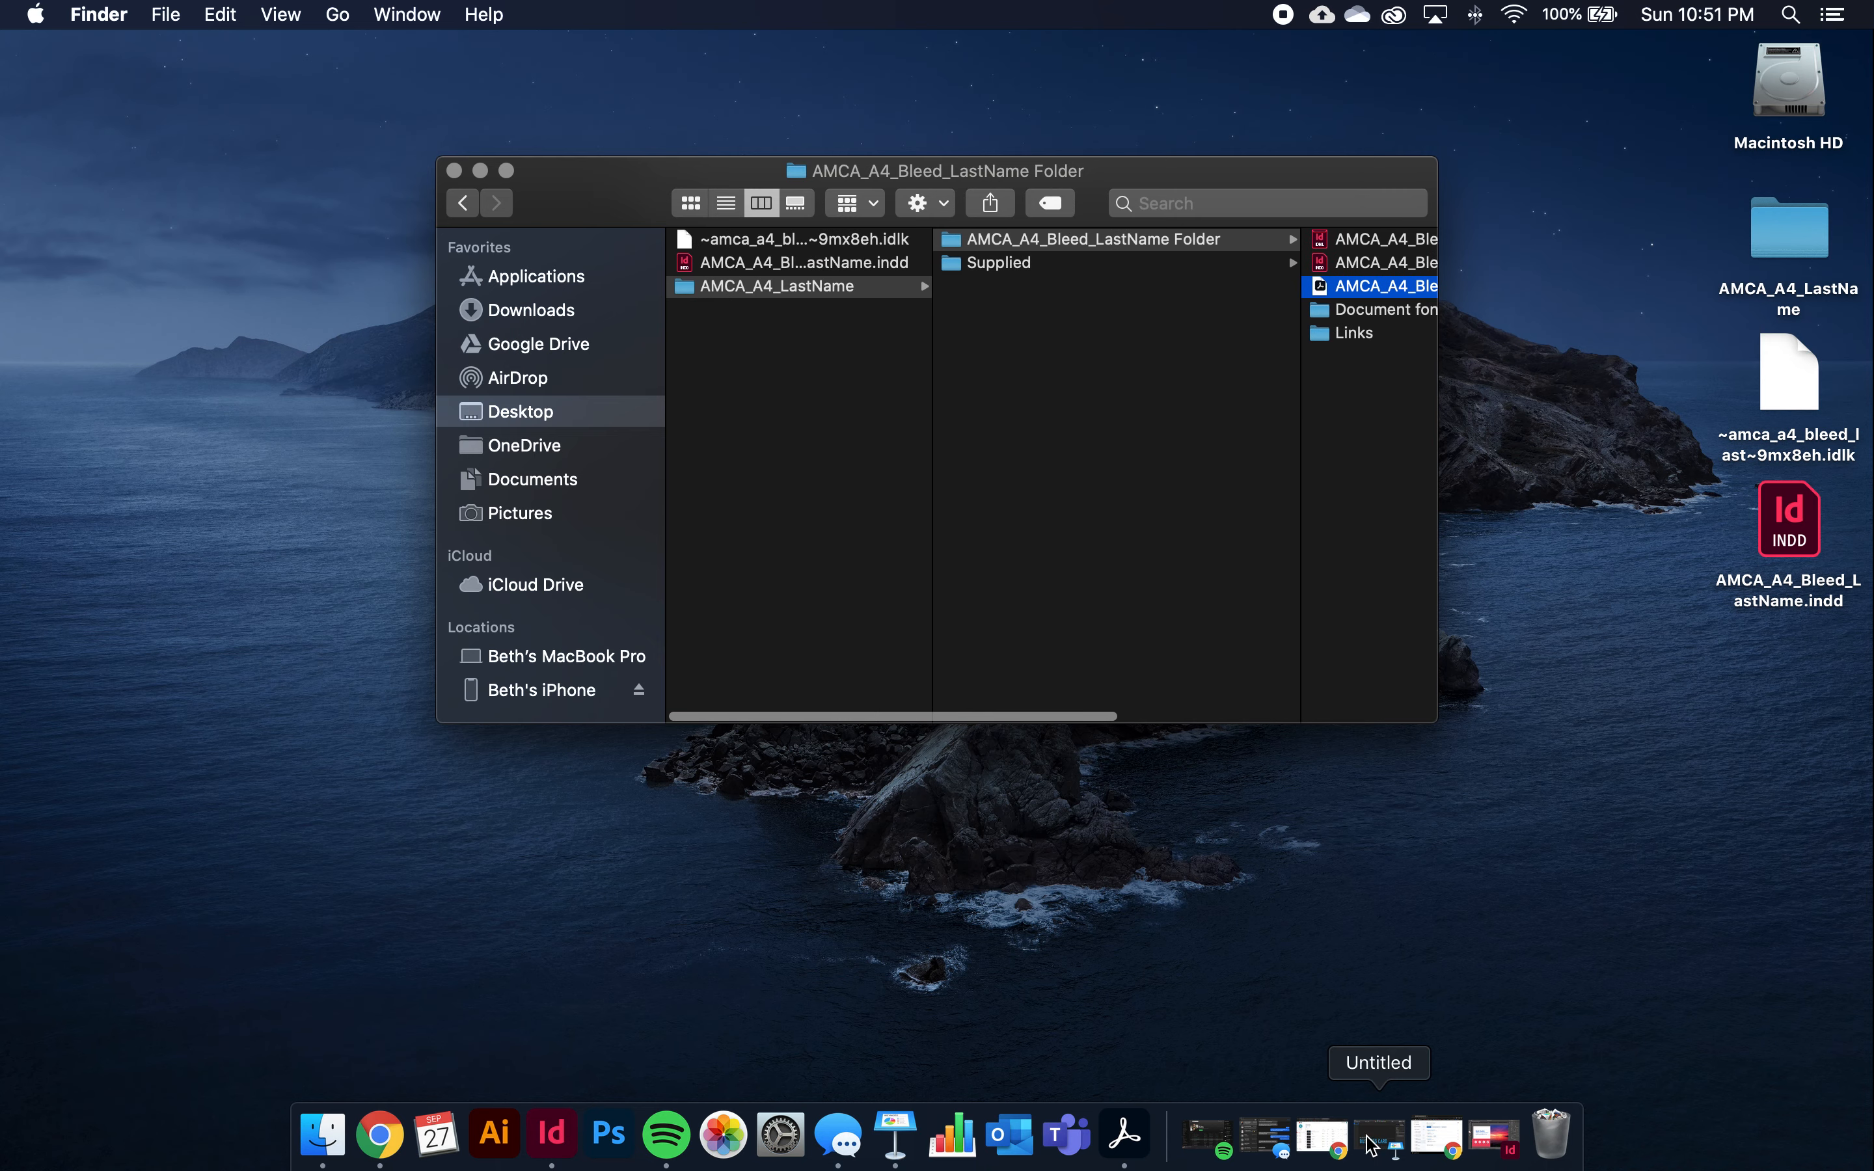
click(1514, 1159)
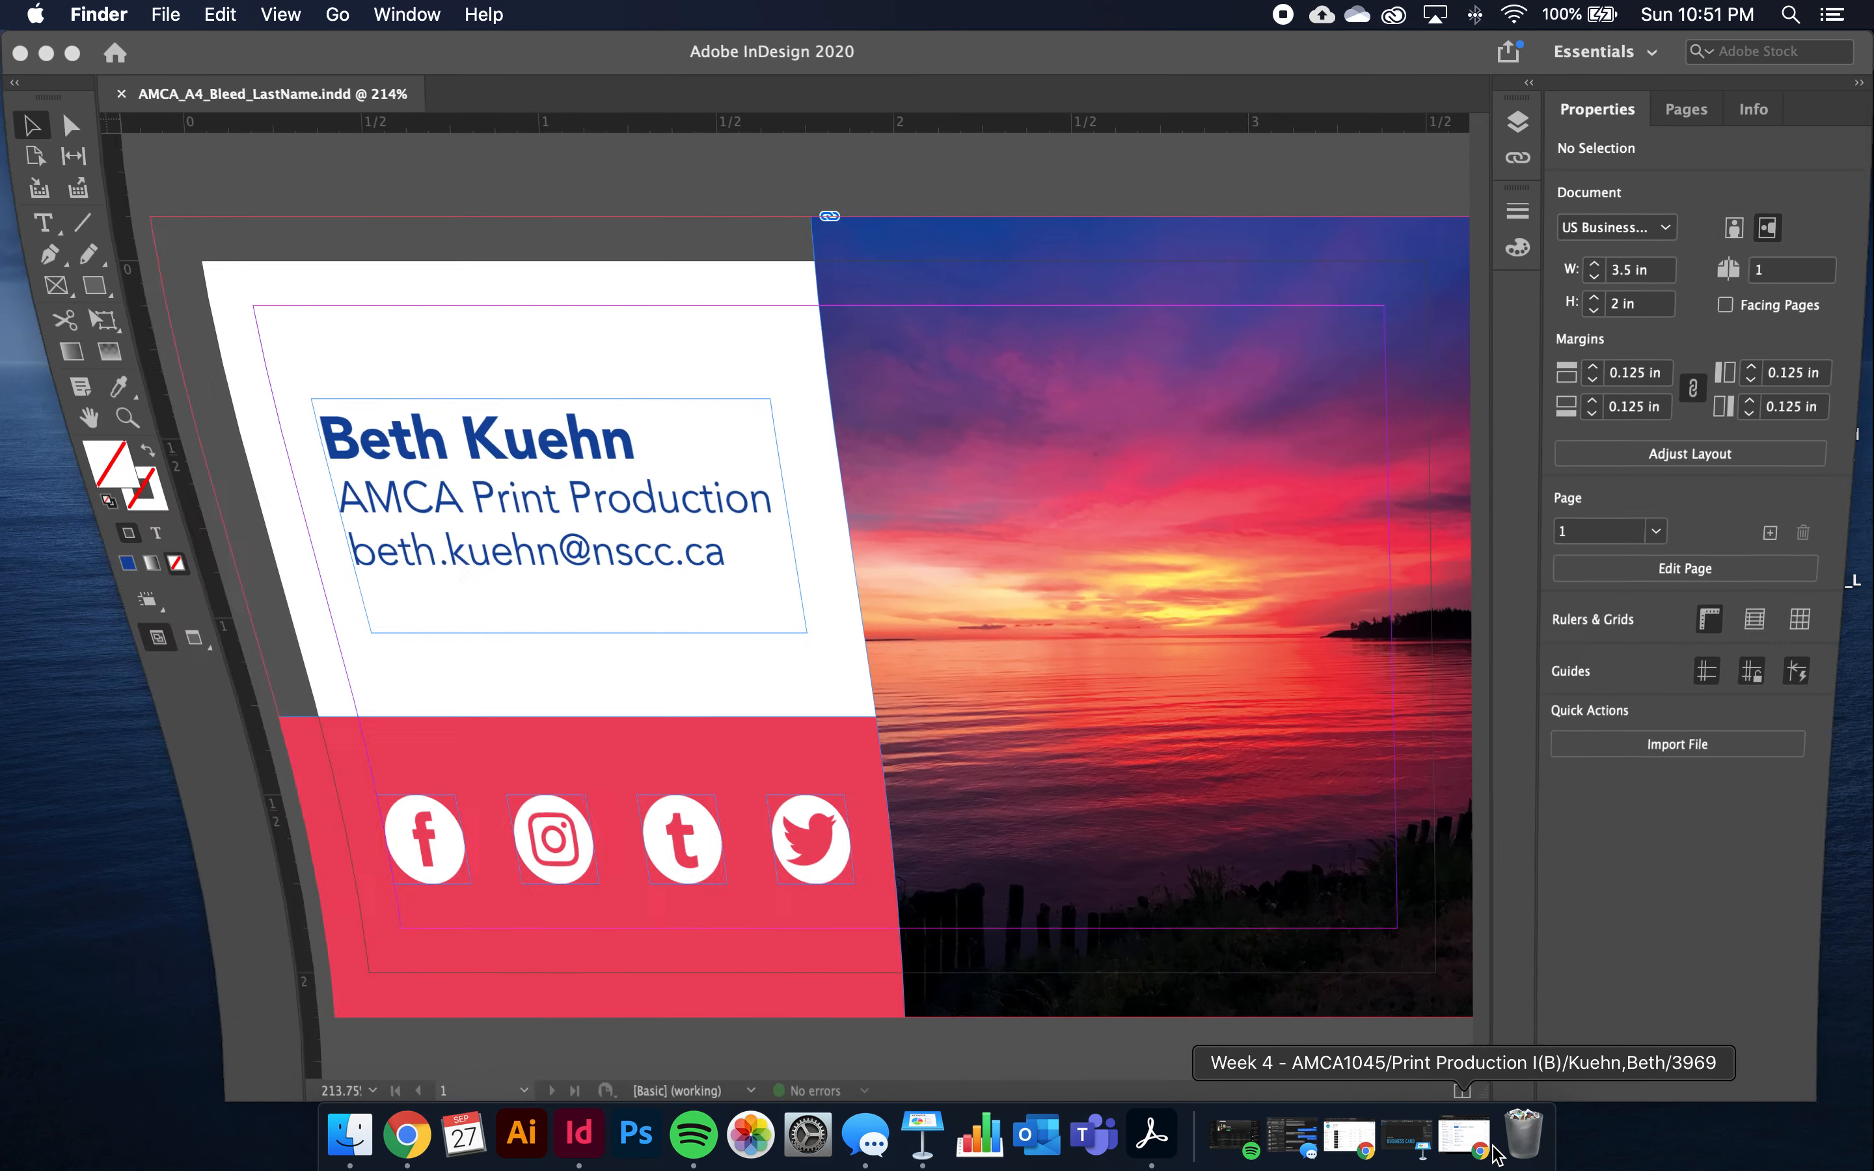
Export the card as Adobe PDF (Print) named AMCA_A4_Bleed_LastName on the Desktop
scroll(632, 776, up, 1)
scroll(633, 776, left, 1)
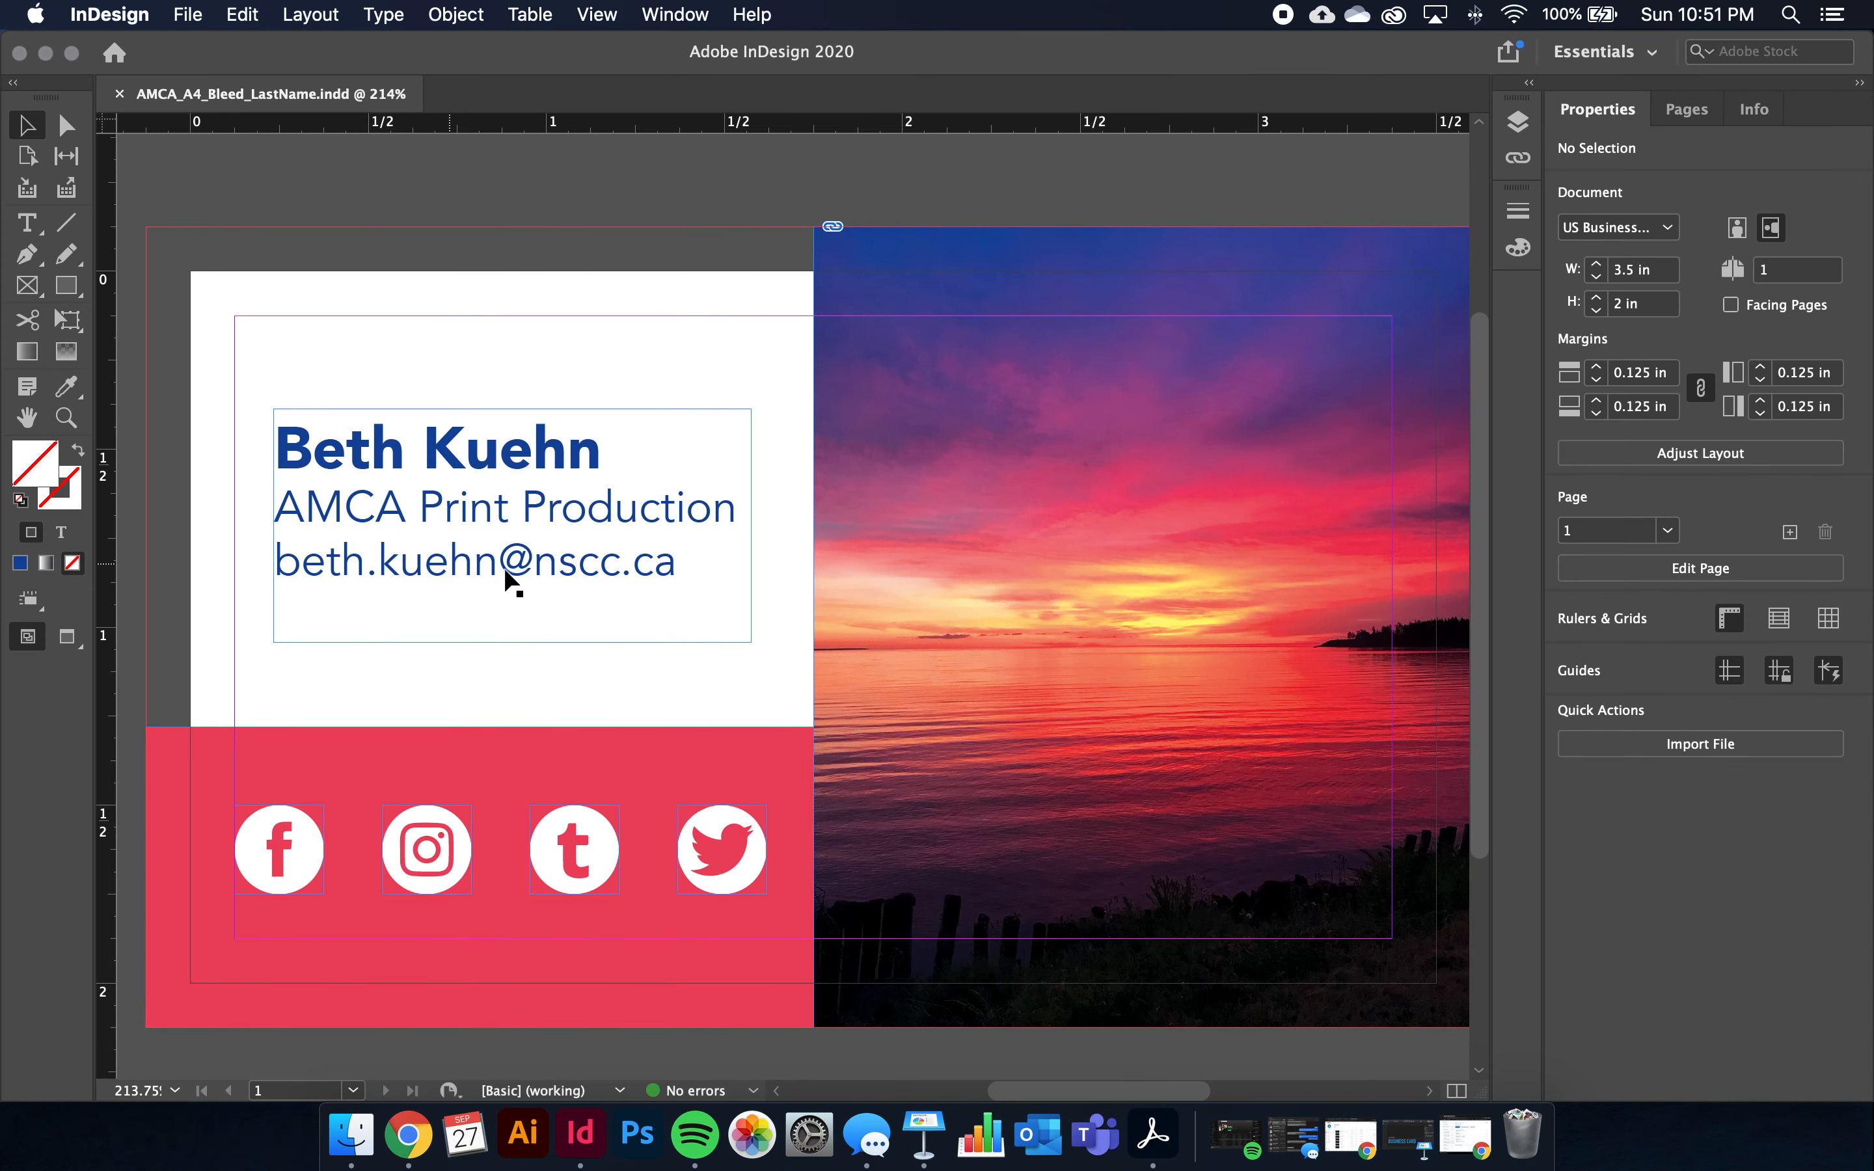
click(189, 15)
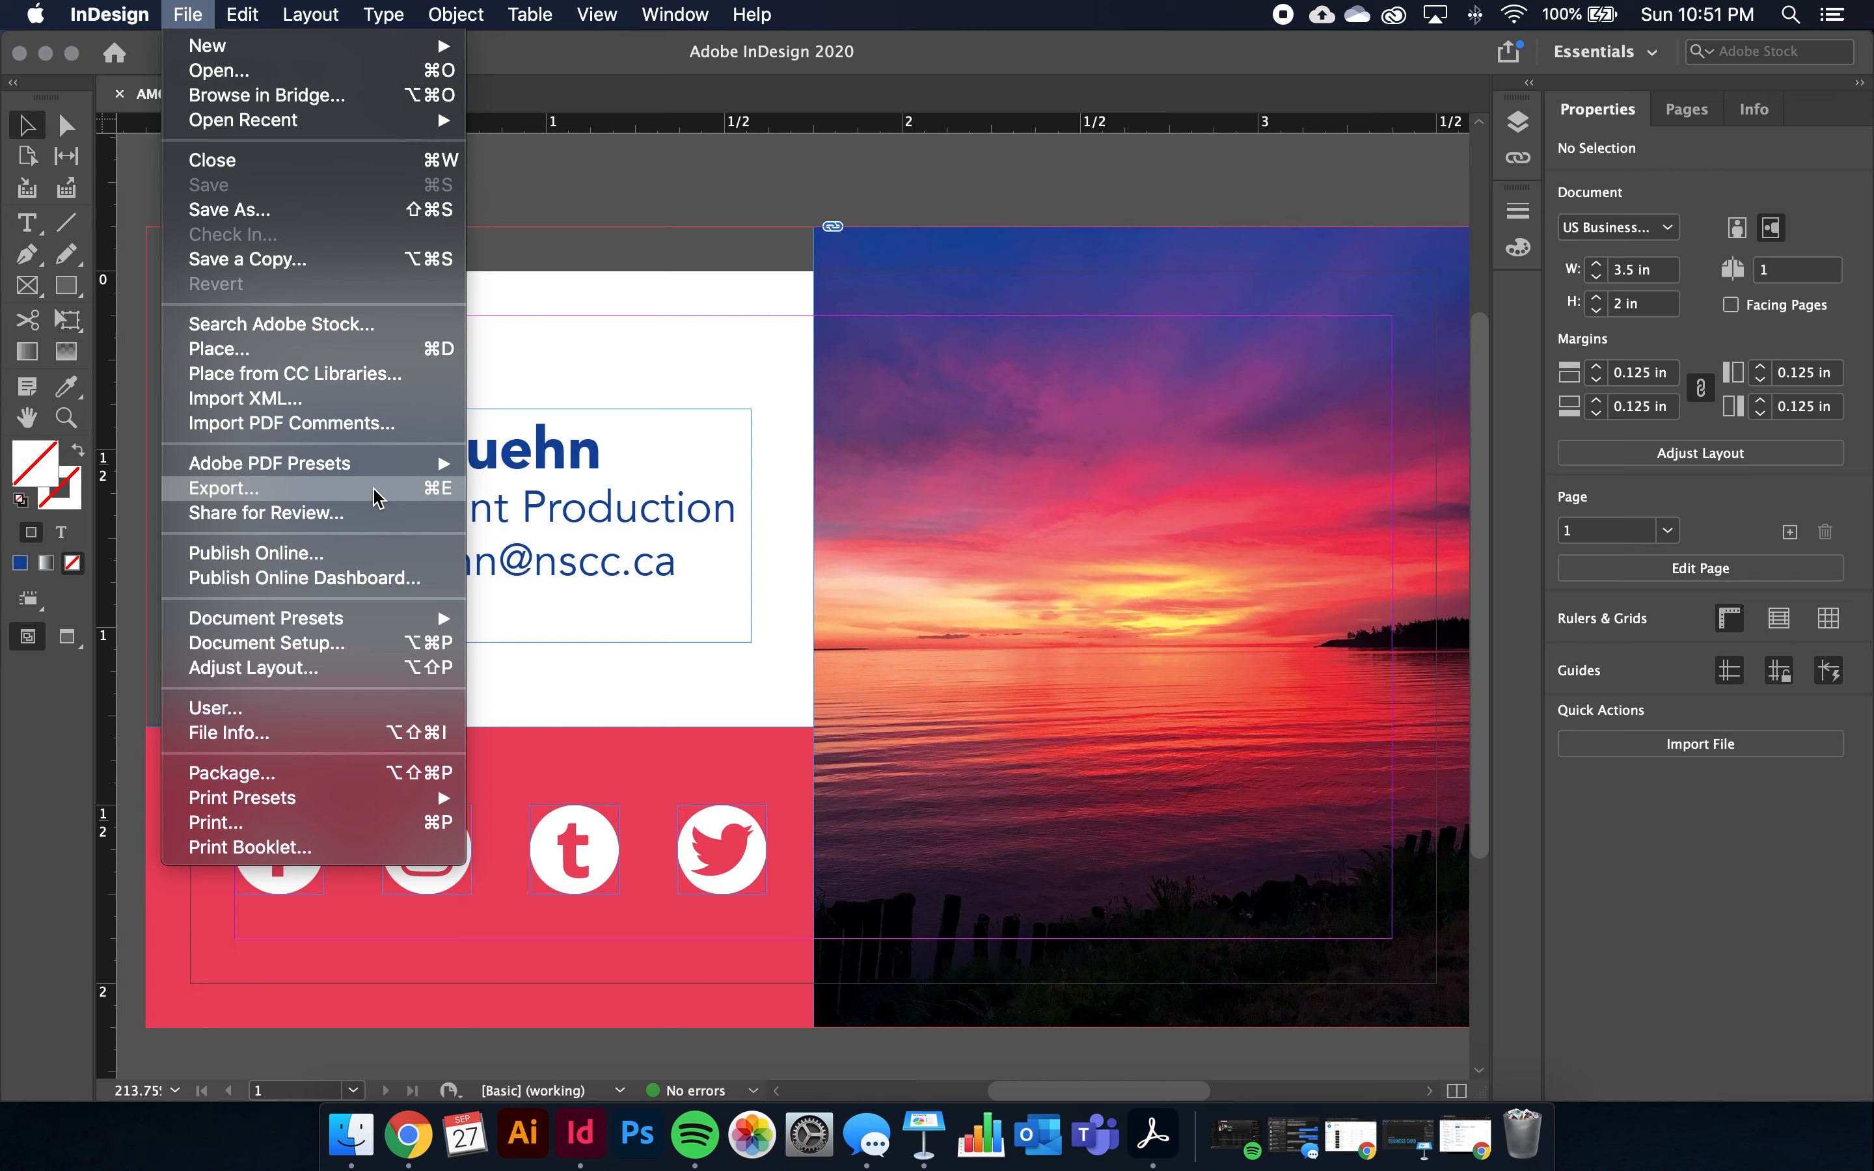
click(683, 253)
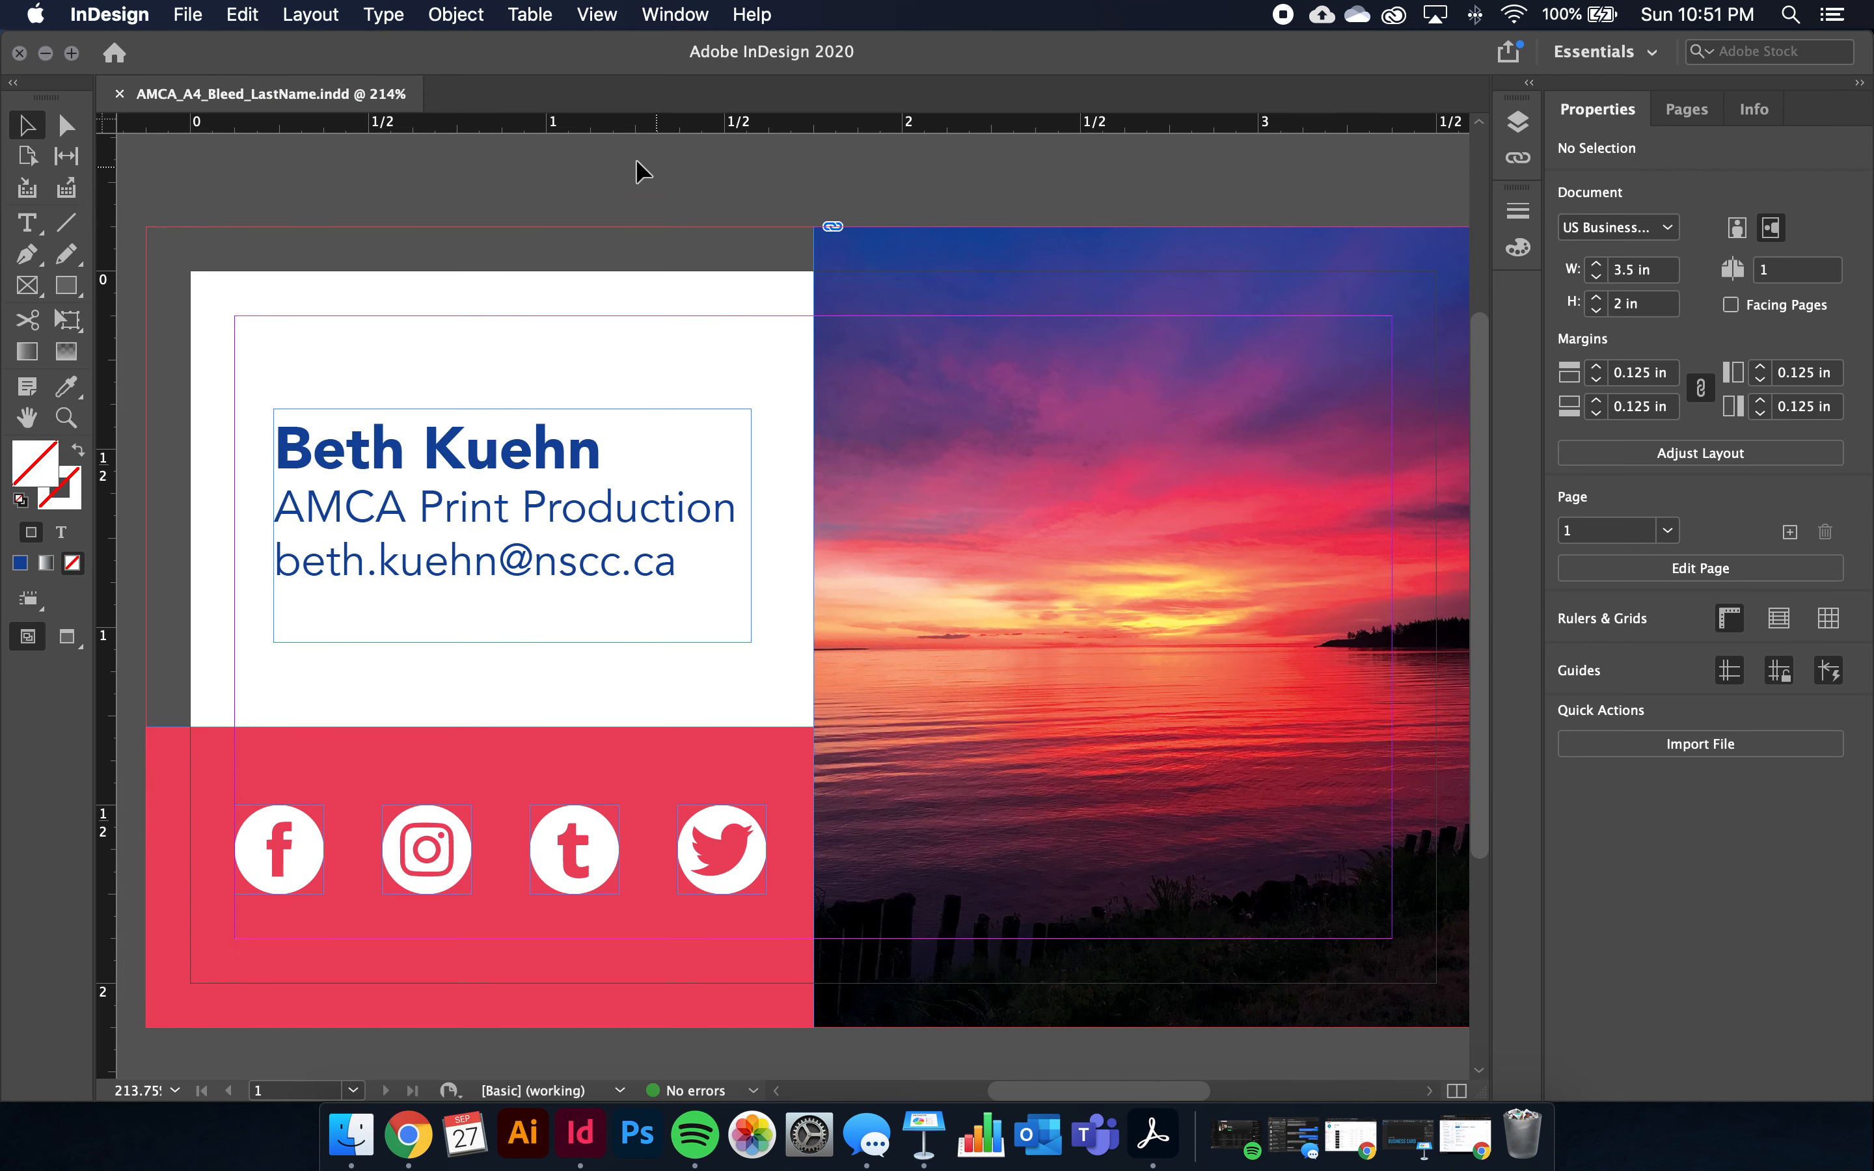
click(192, 7)
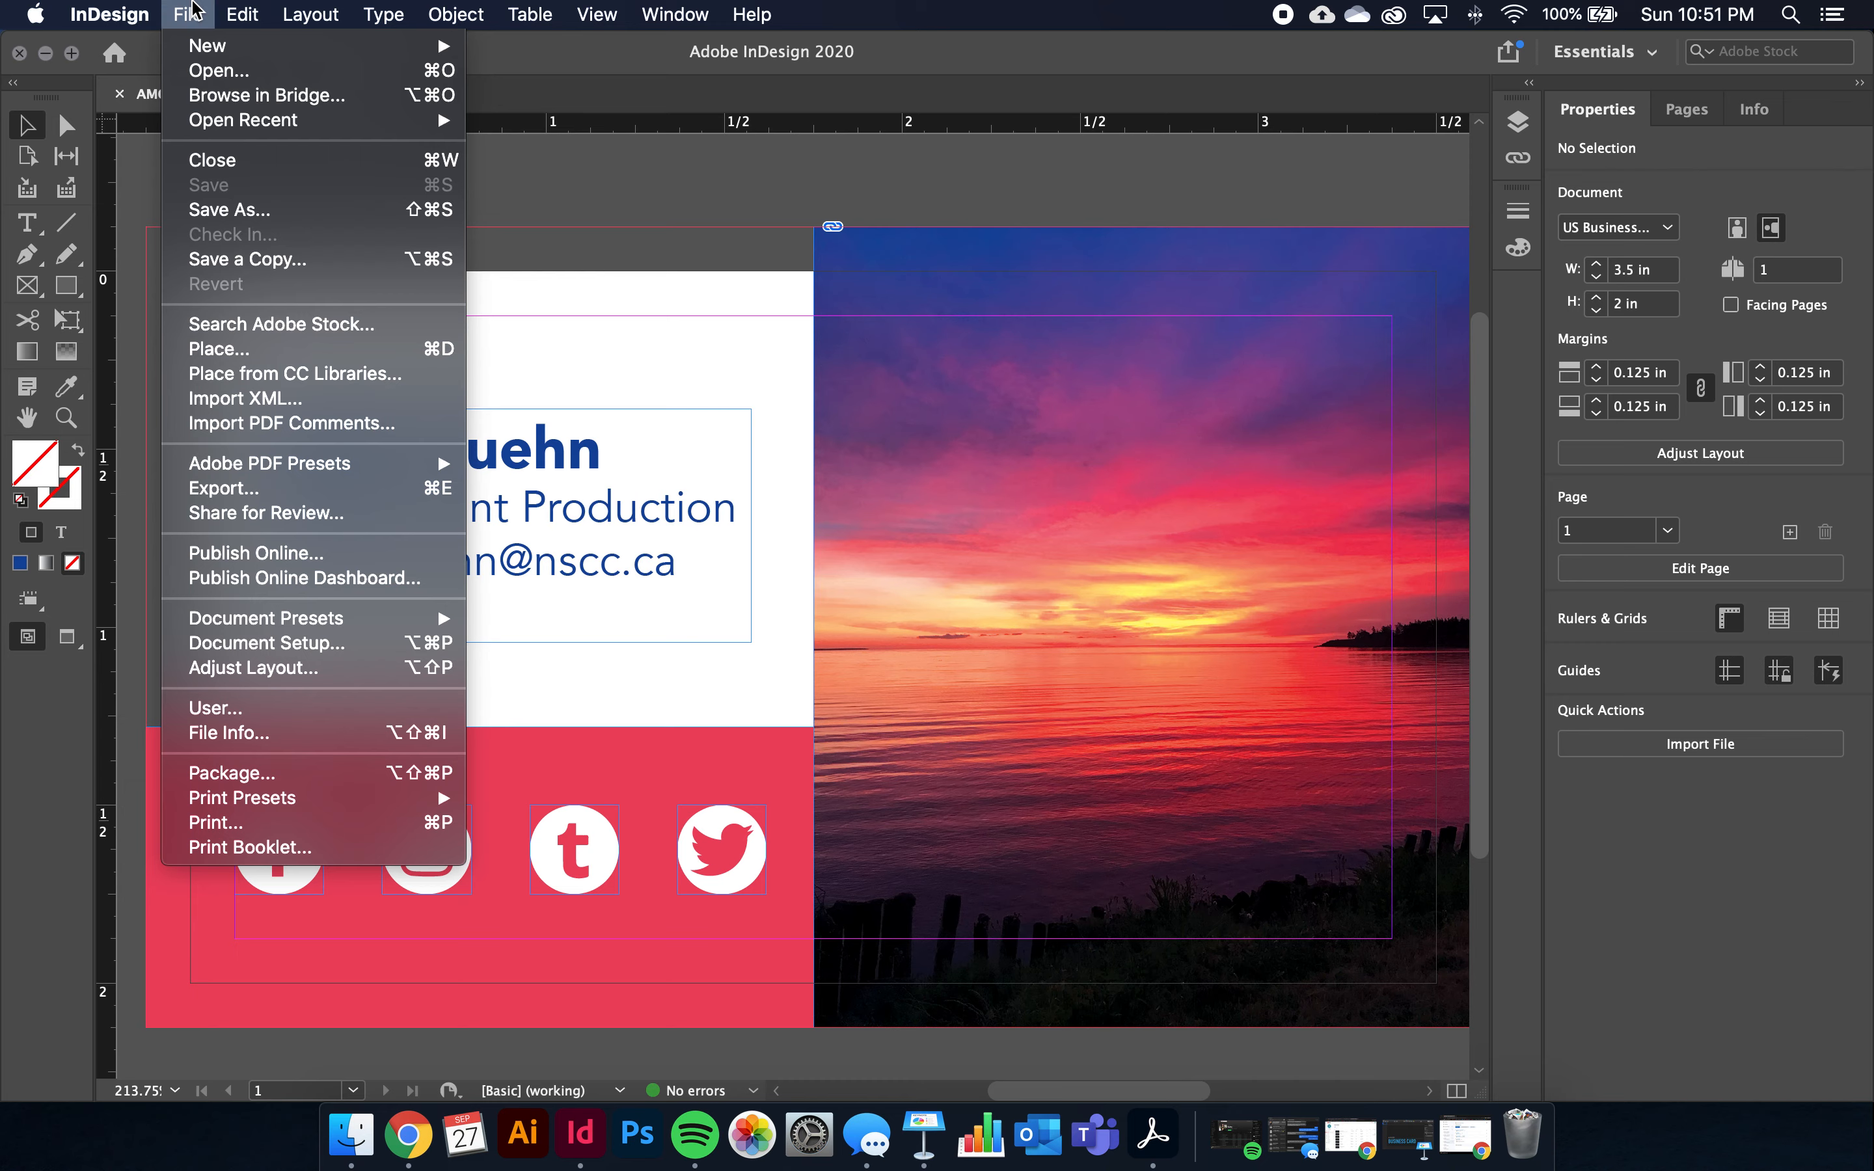
click(325, 497)
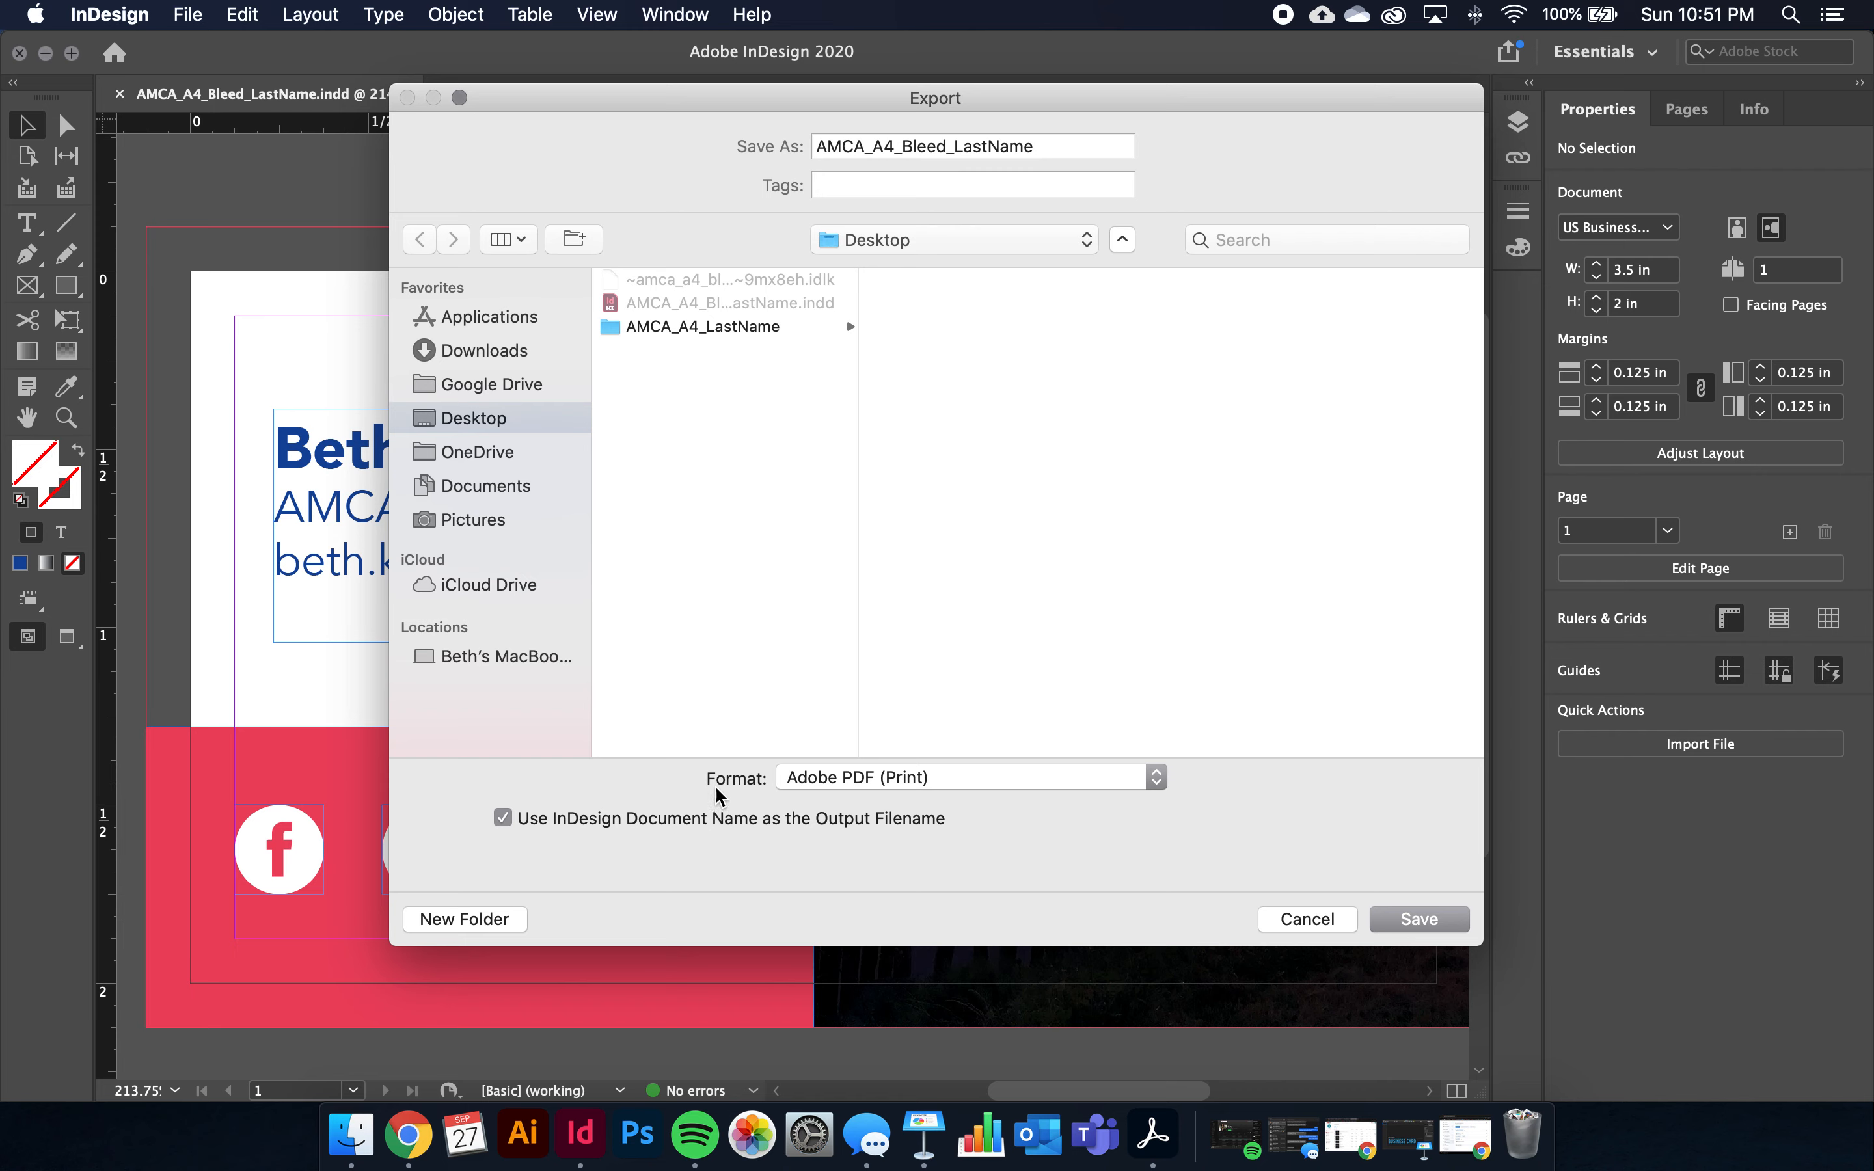
click(819, 781)
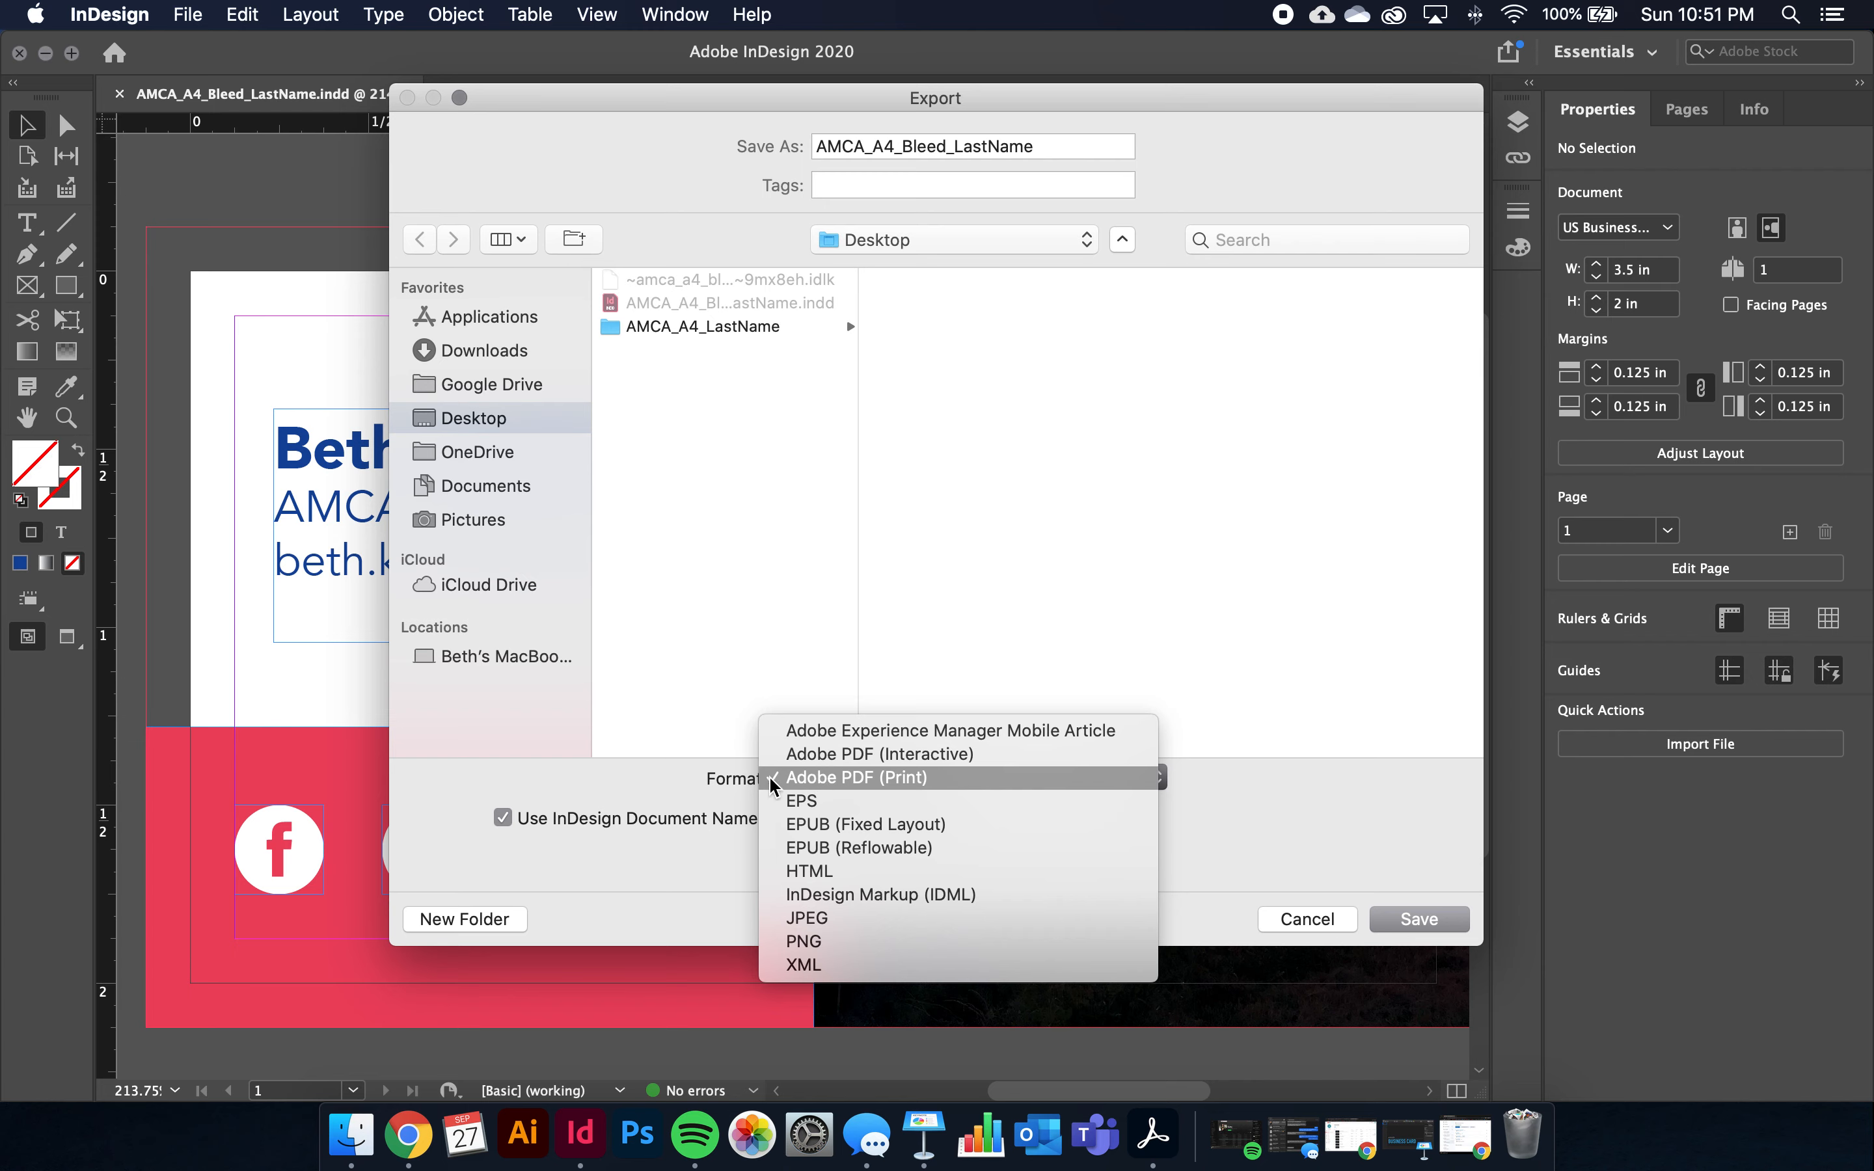
click(968, 777)
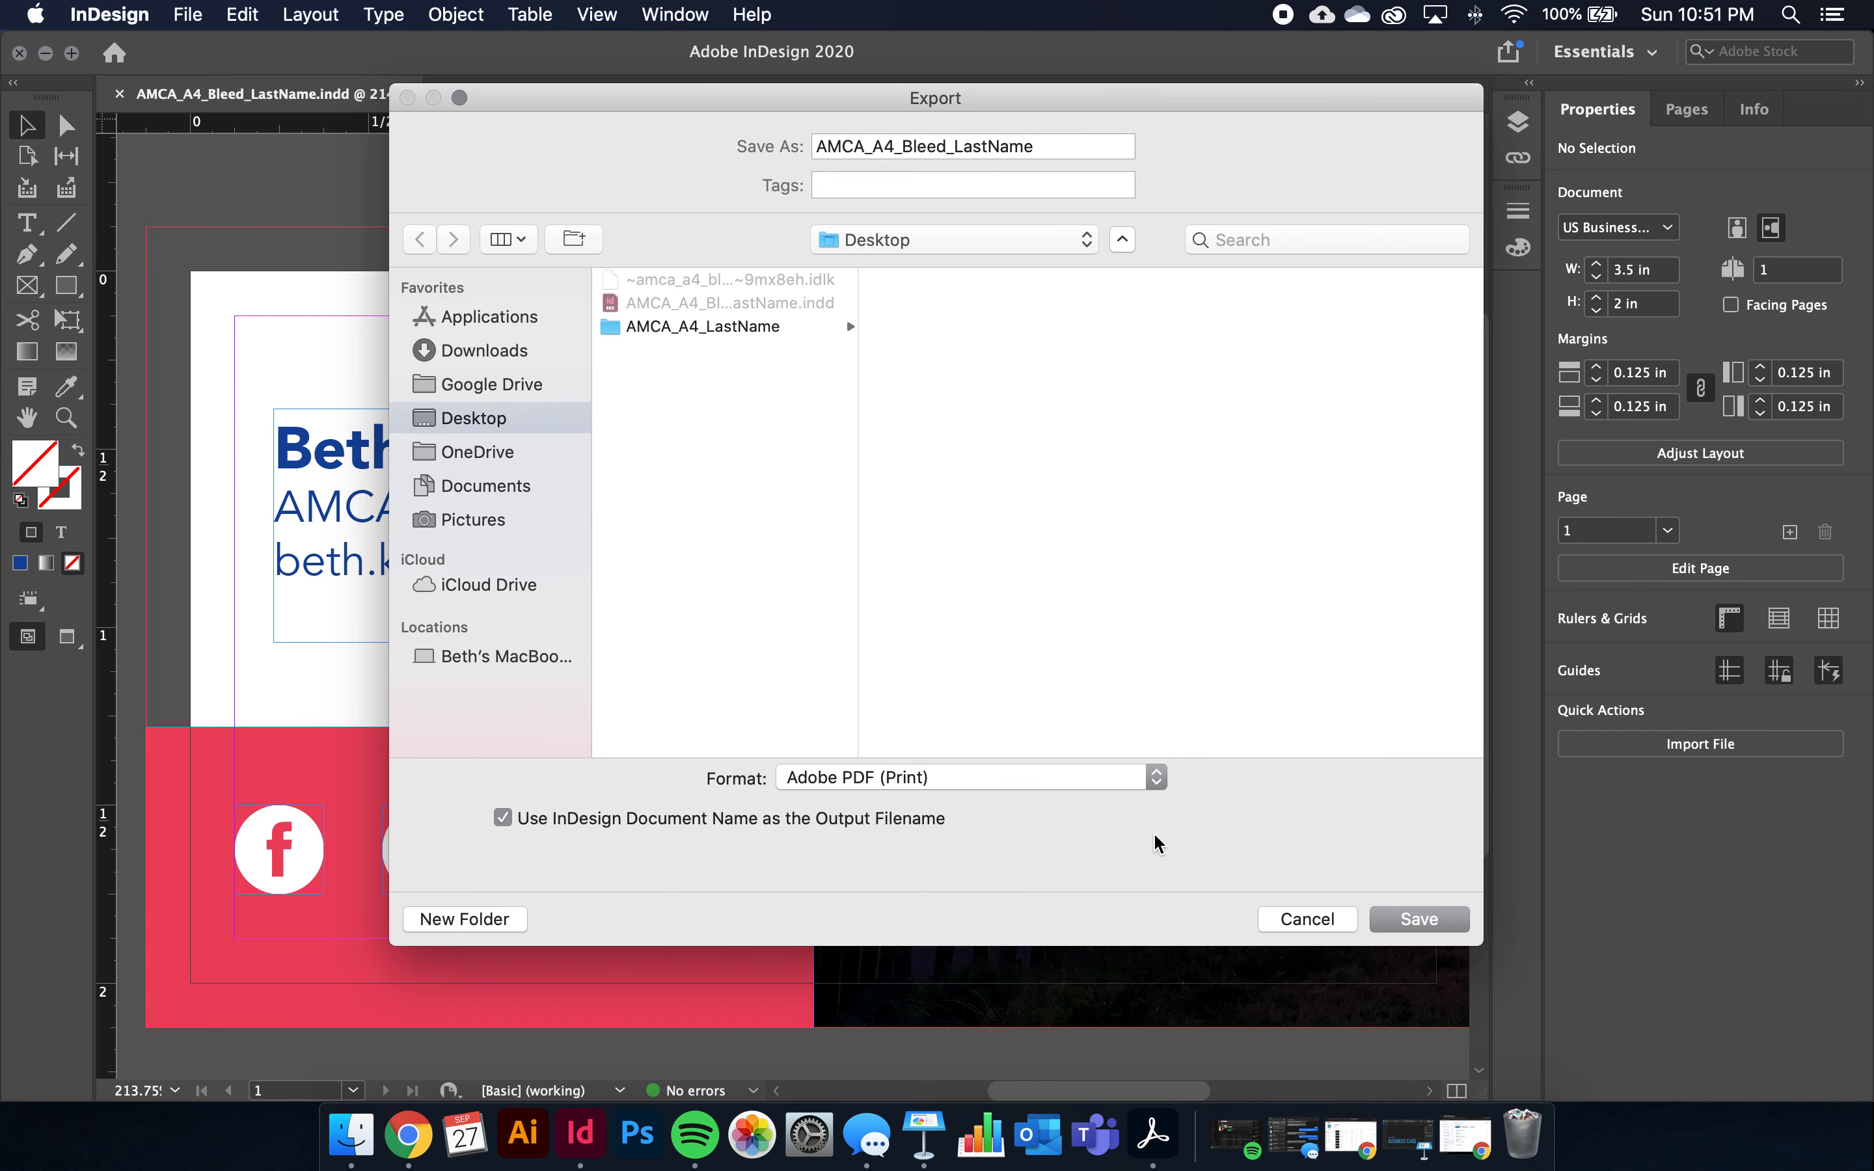
click(1445, 926)
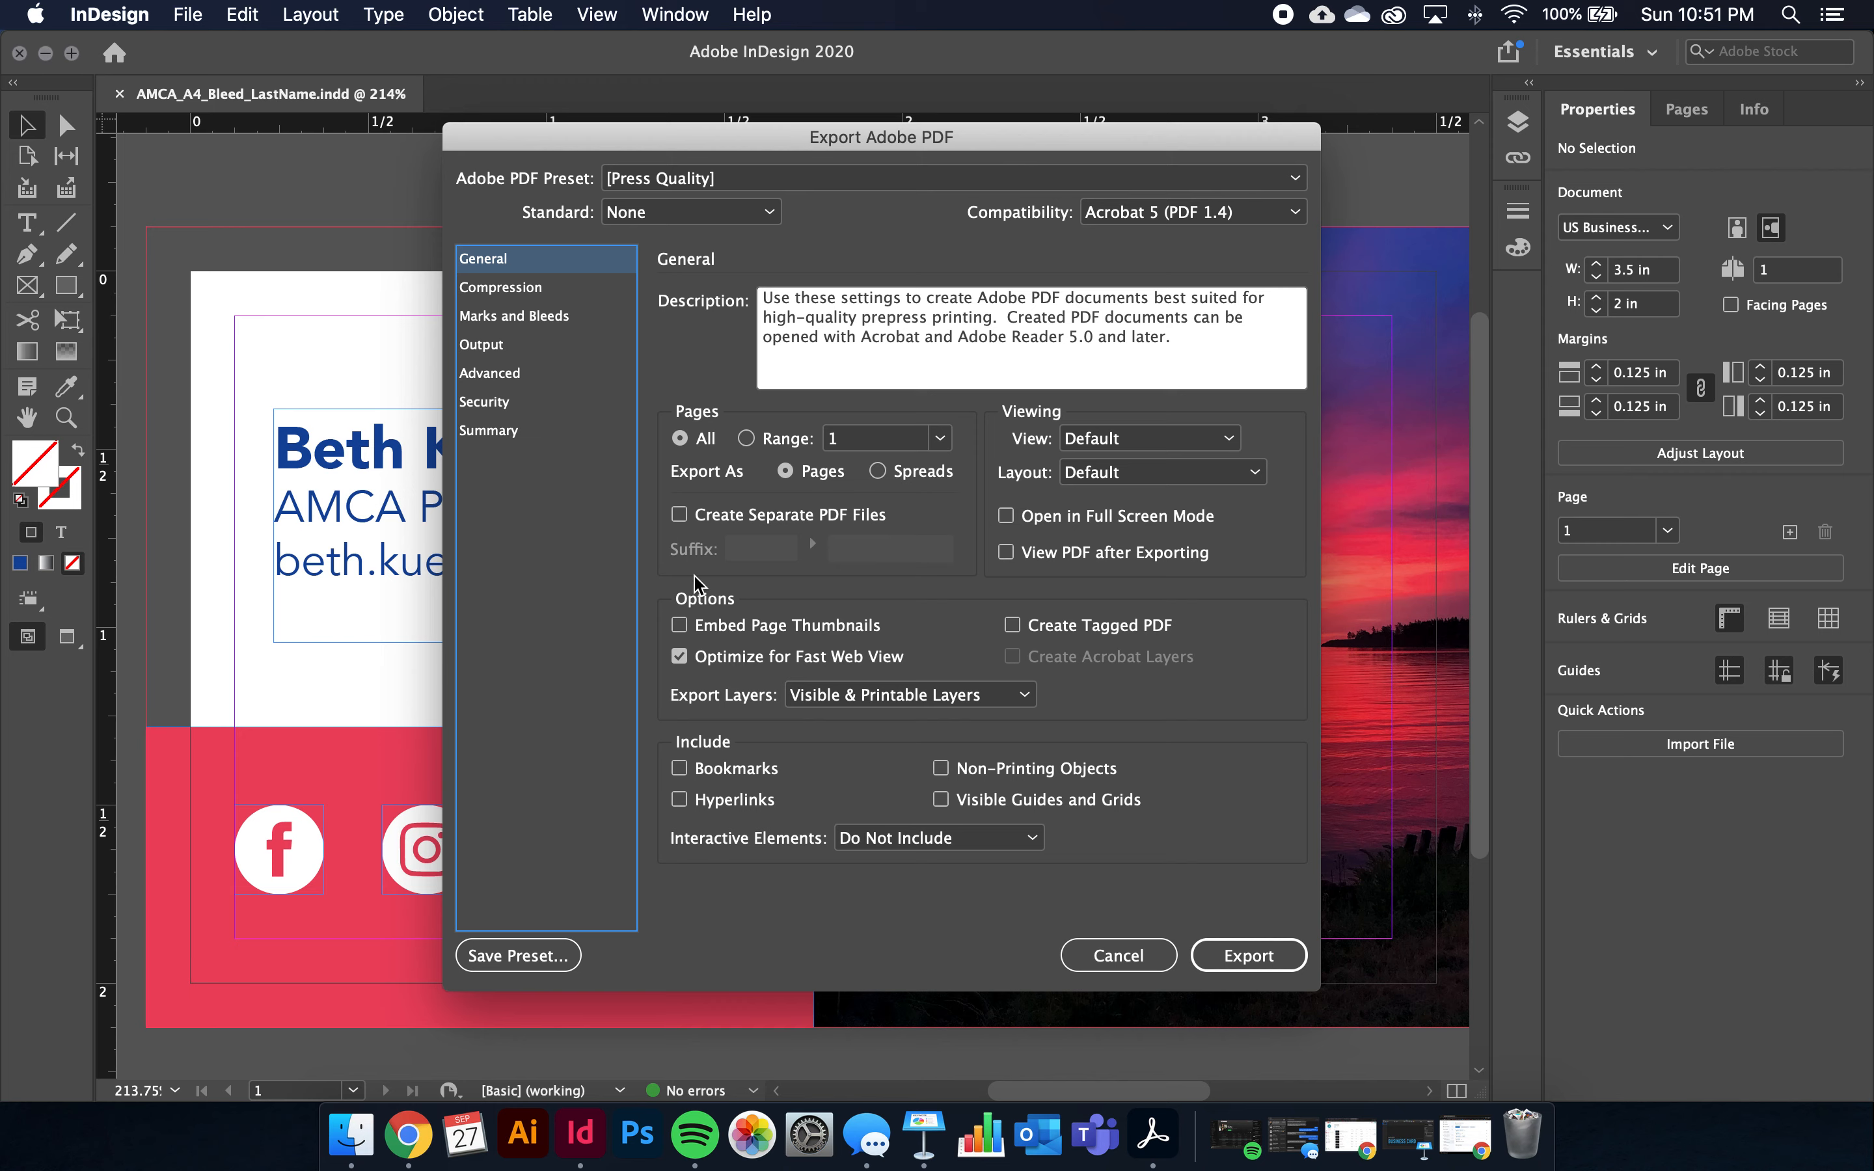
Turn on All Printer's Marks and the document's 0.125 in bleed under Marks and Bleeds
click(496, 317)
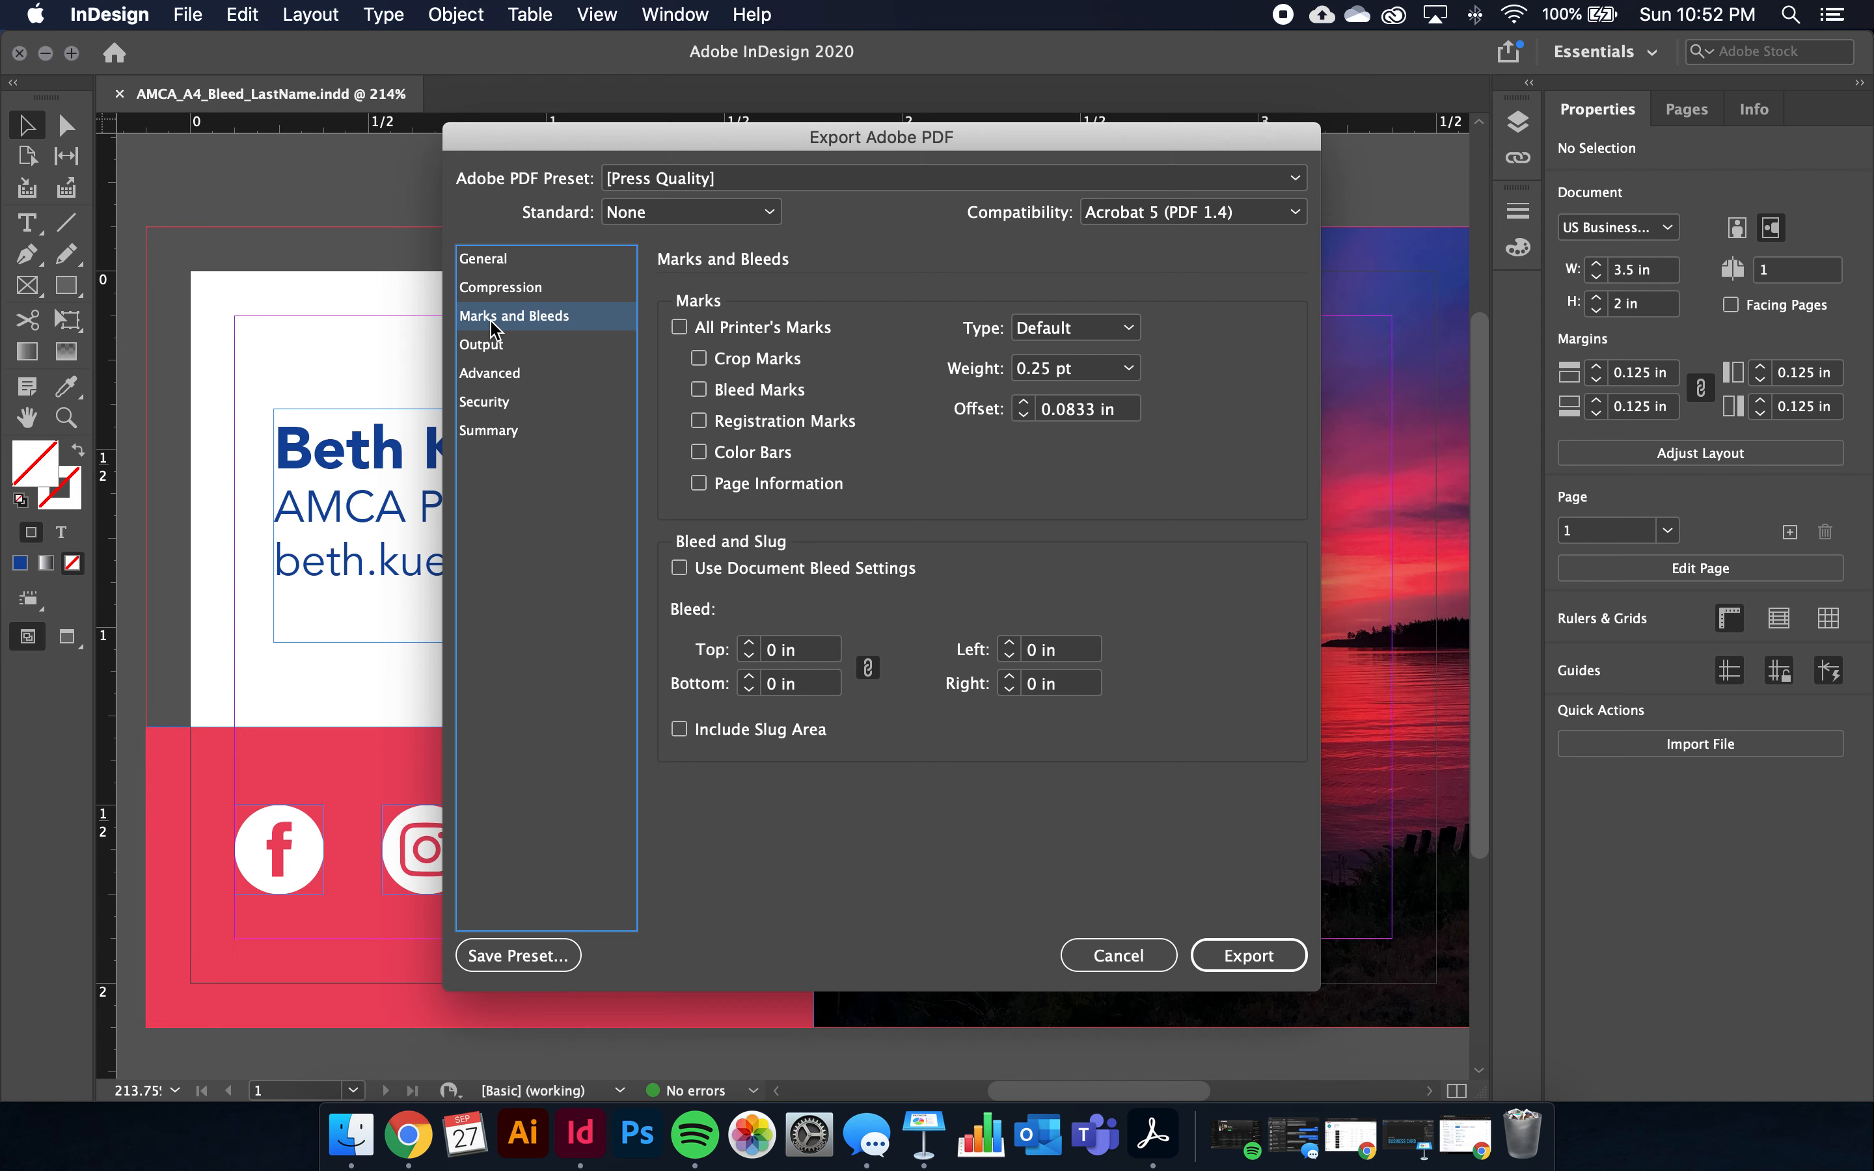
click(679, 327)
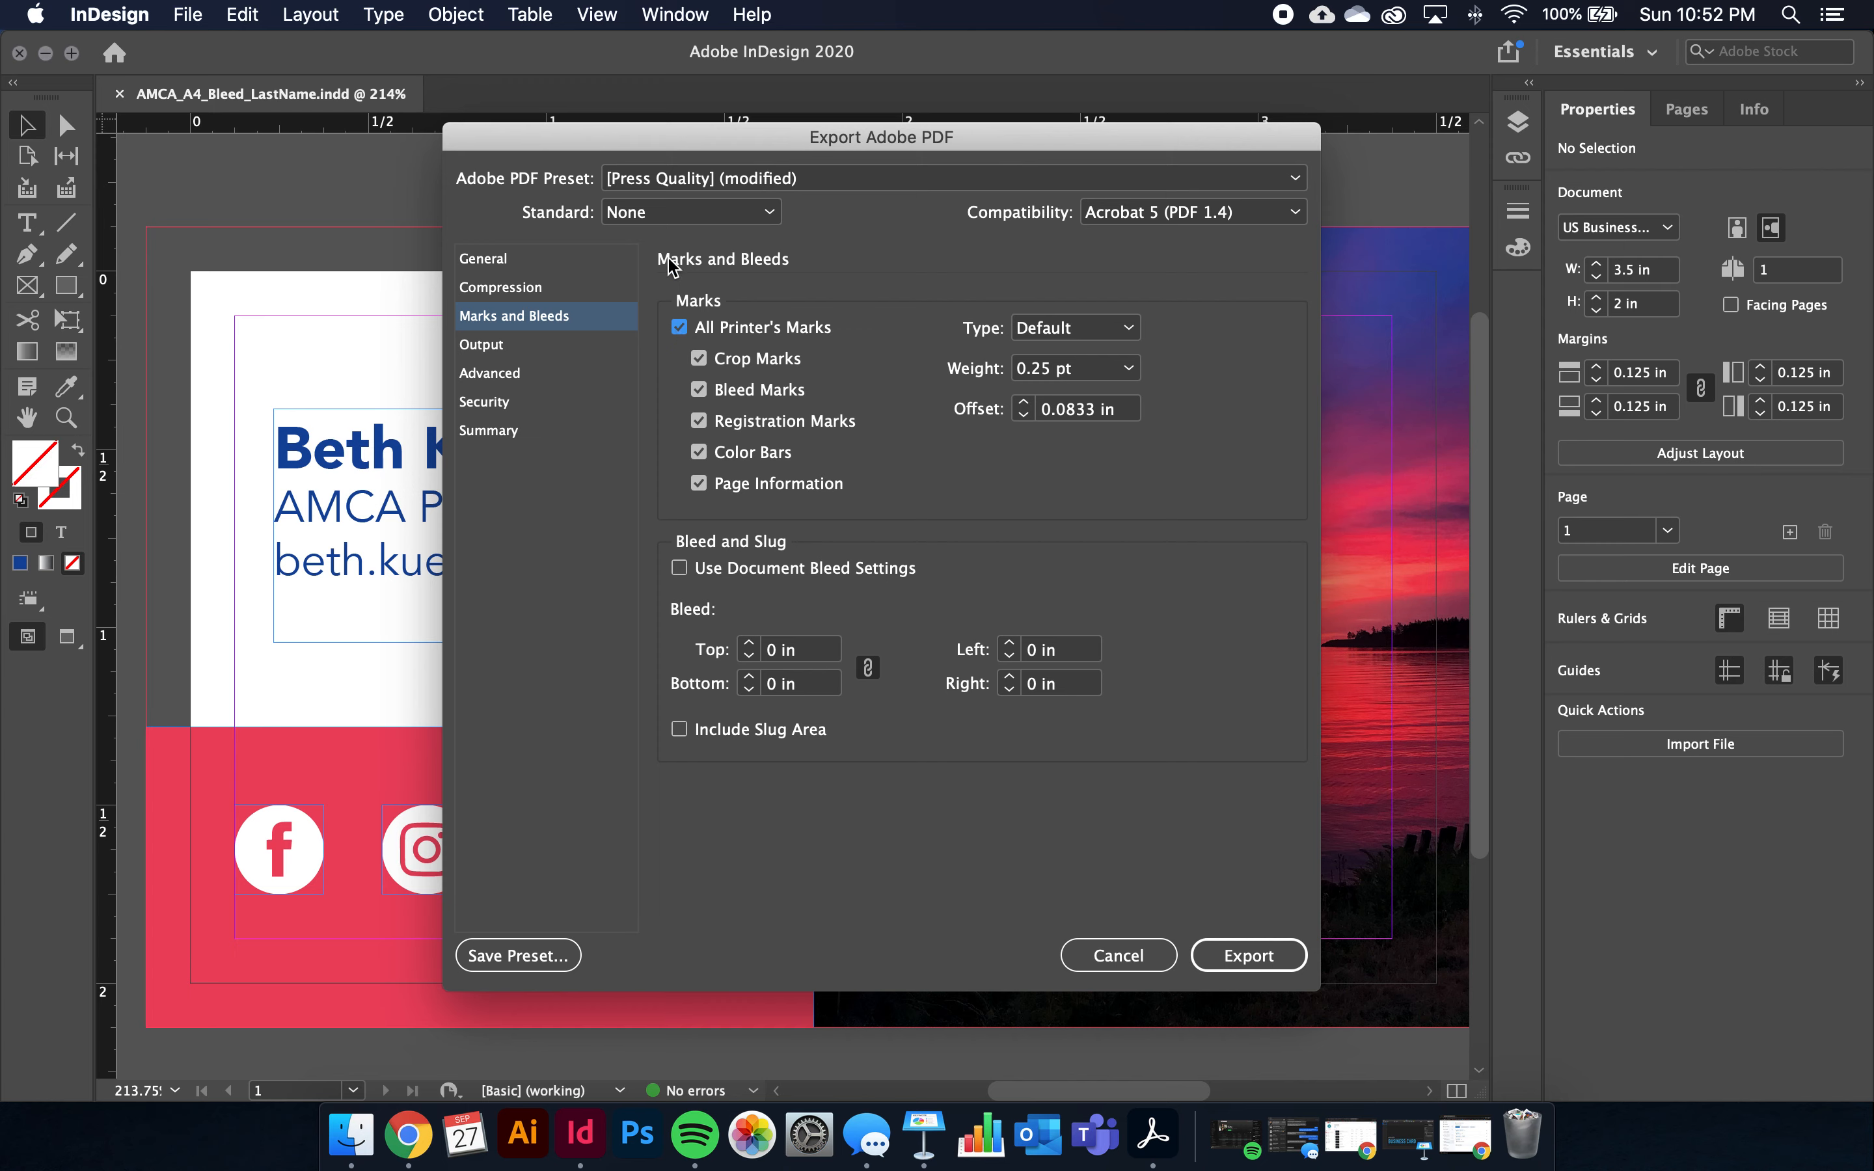
click(679, 570)
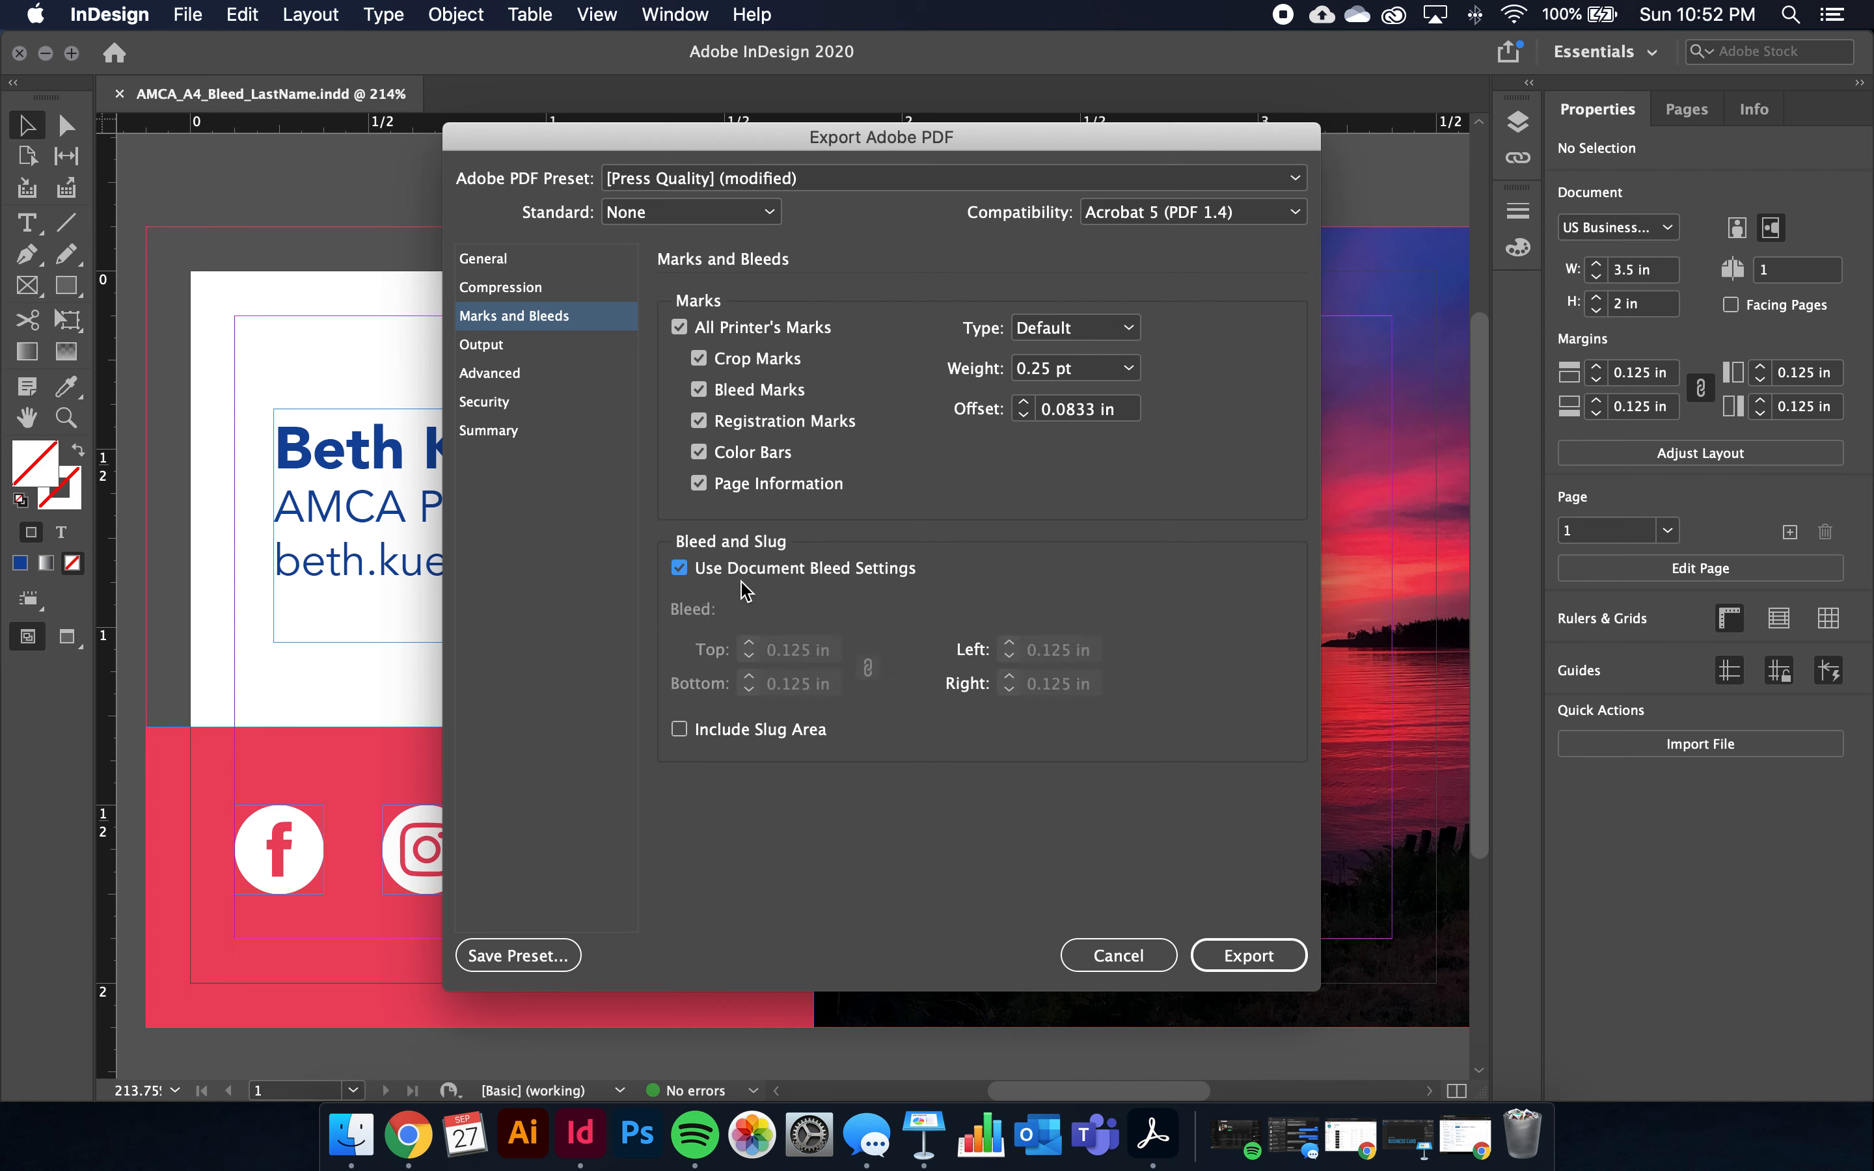
click(680, 570)
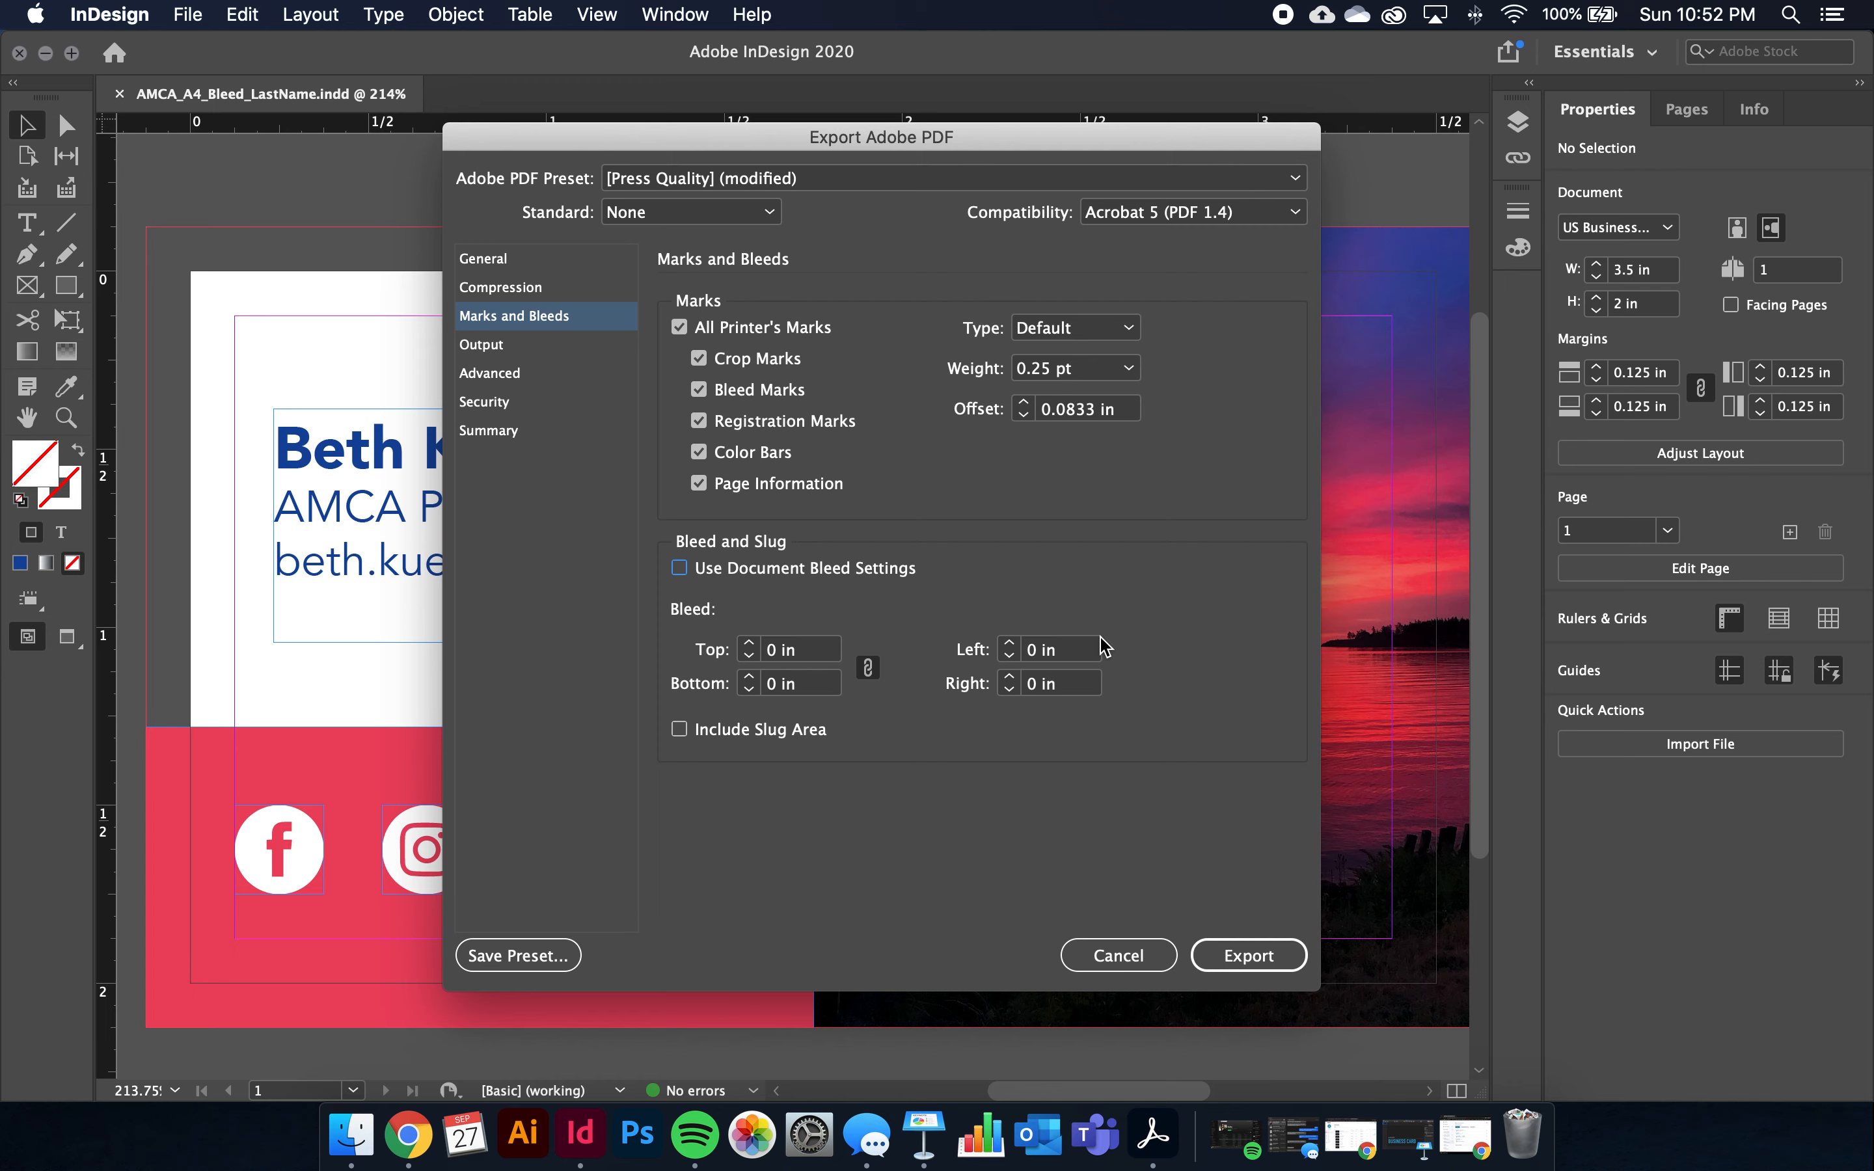
click(732, 572)
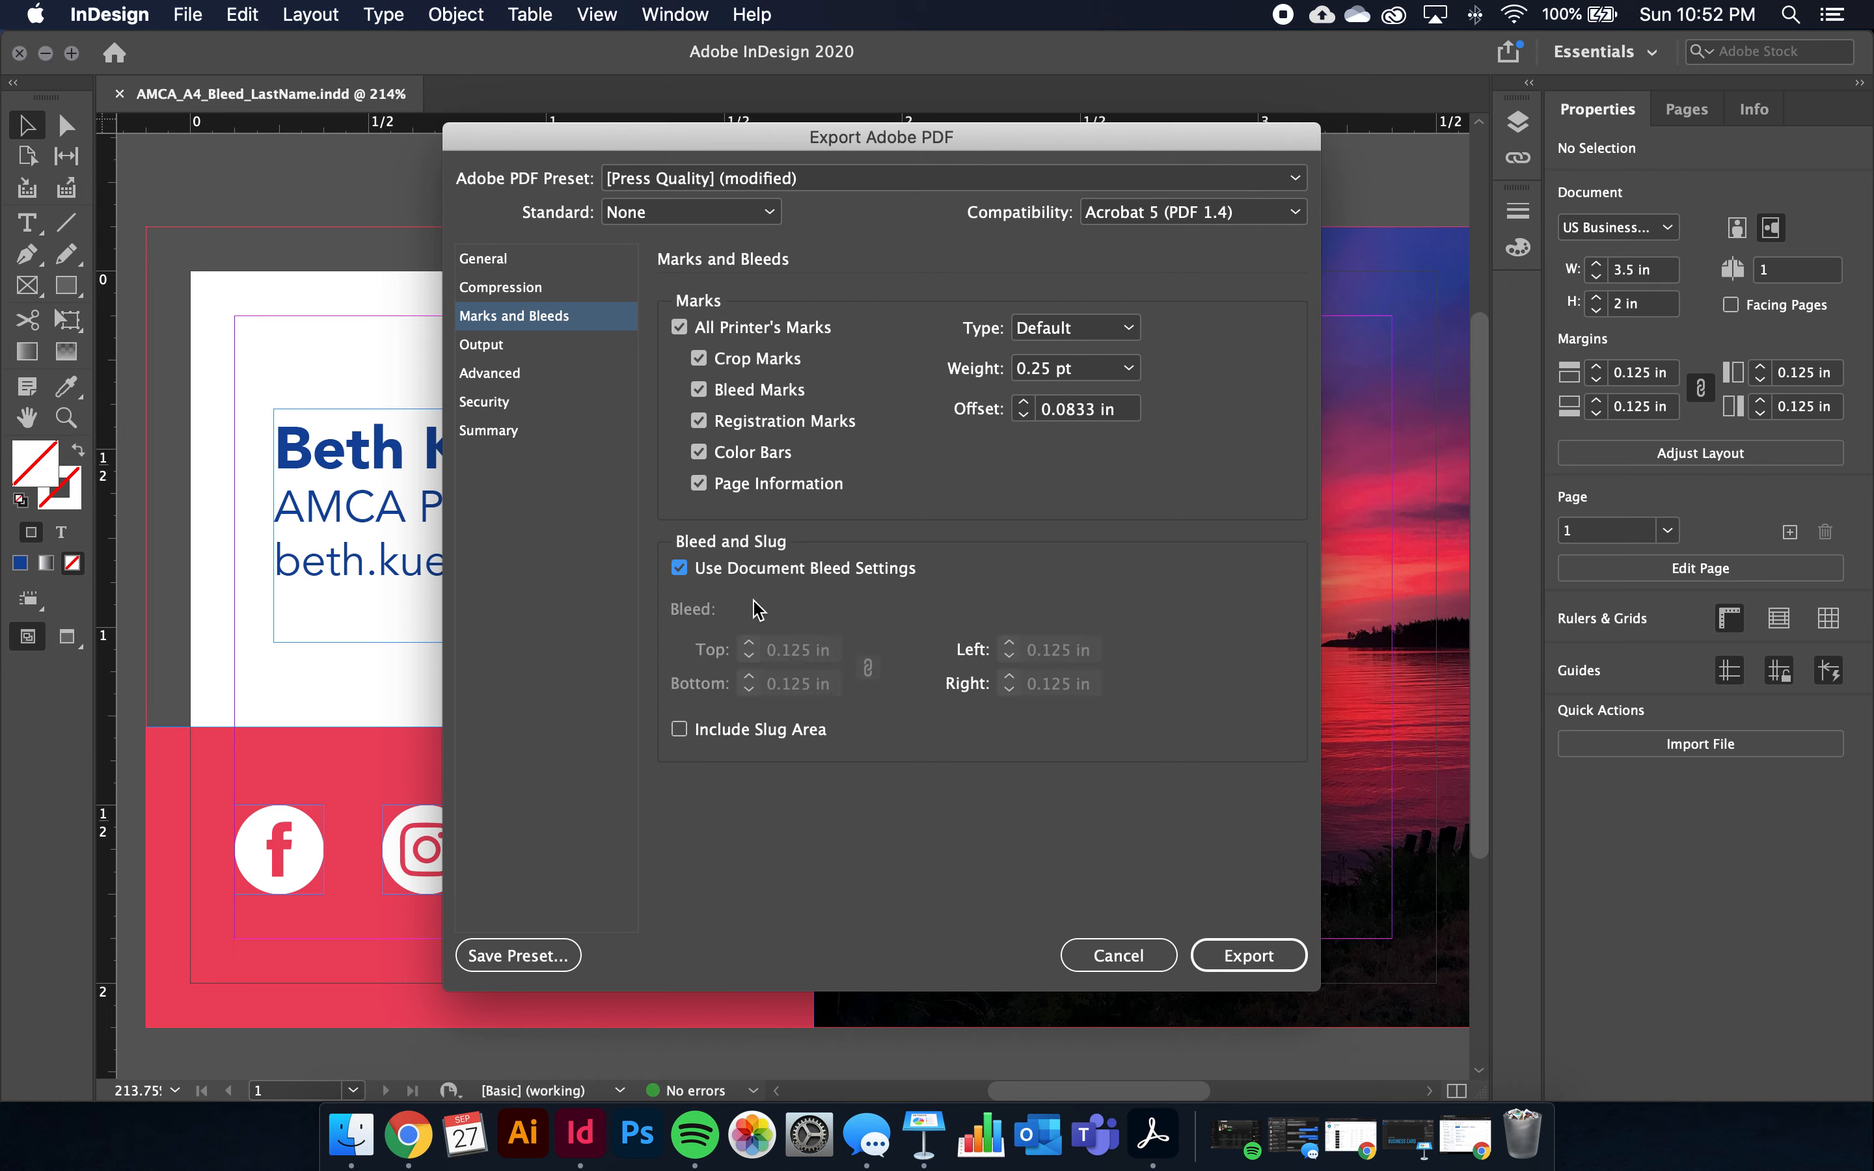
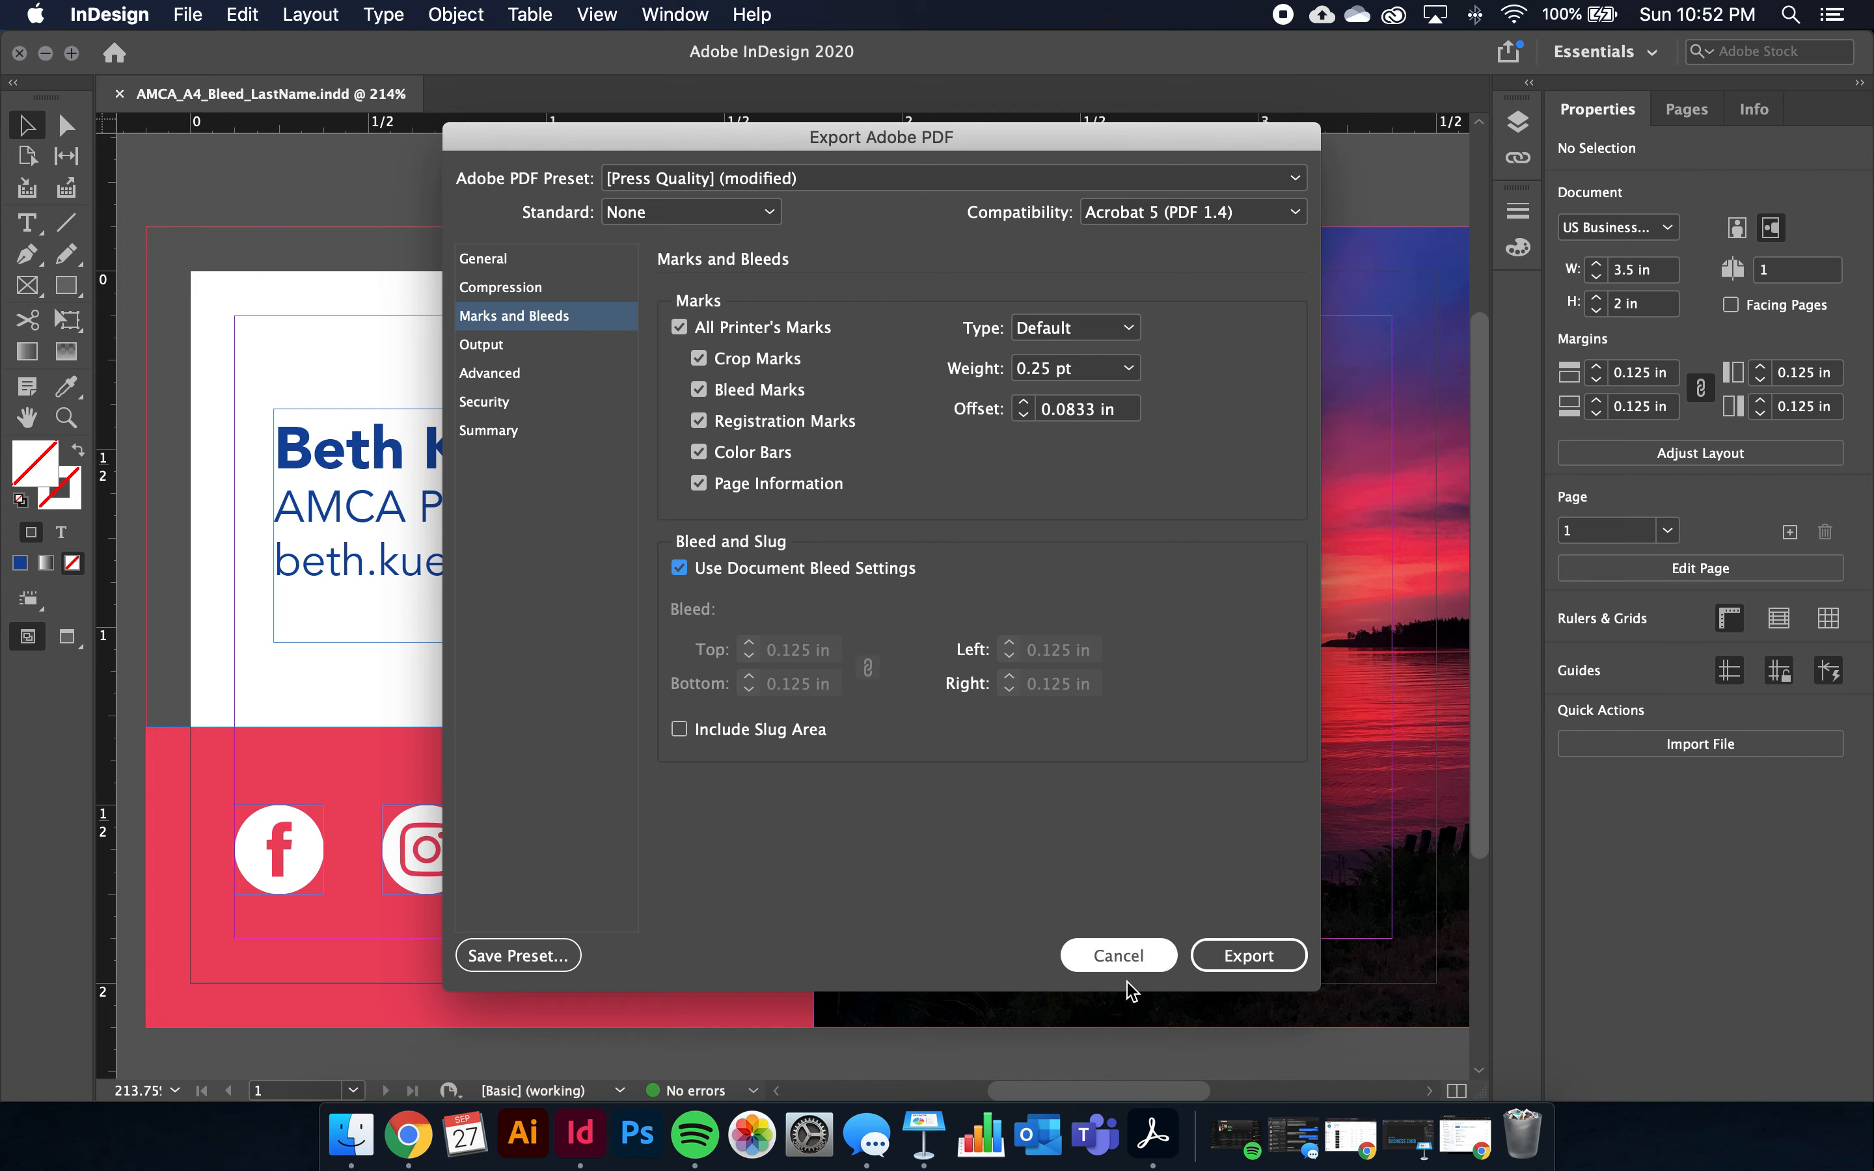
Cancel the export settings and restart the Adobe PDF (Print) export to the Desktop
click(1117, 958)
click(188, 16)
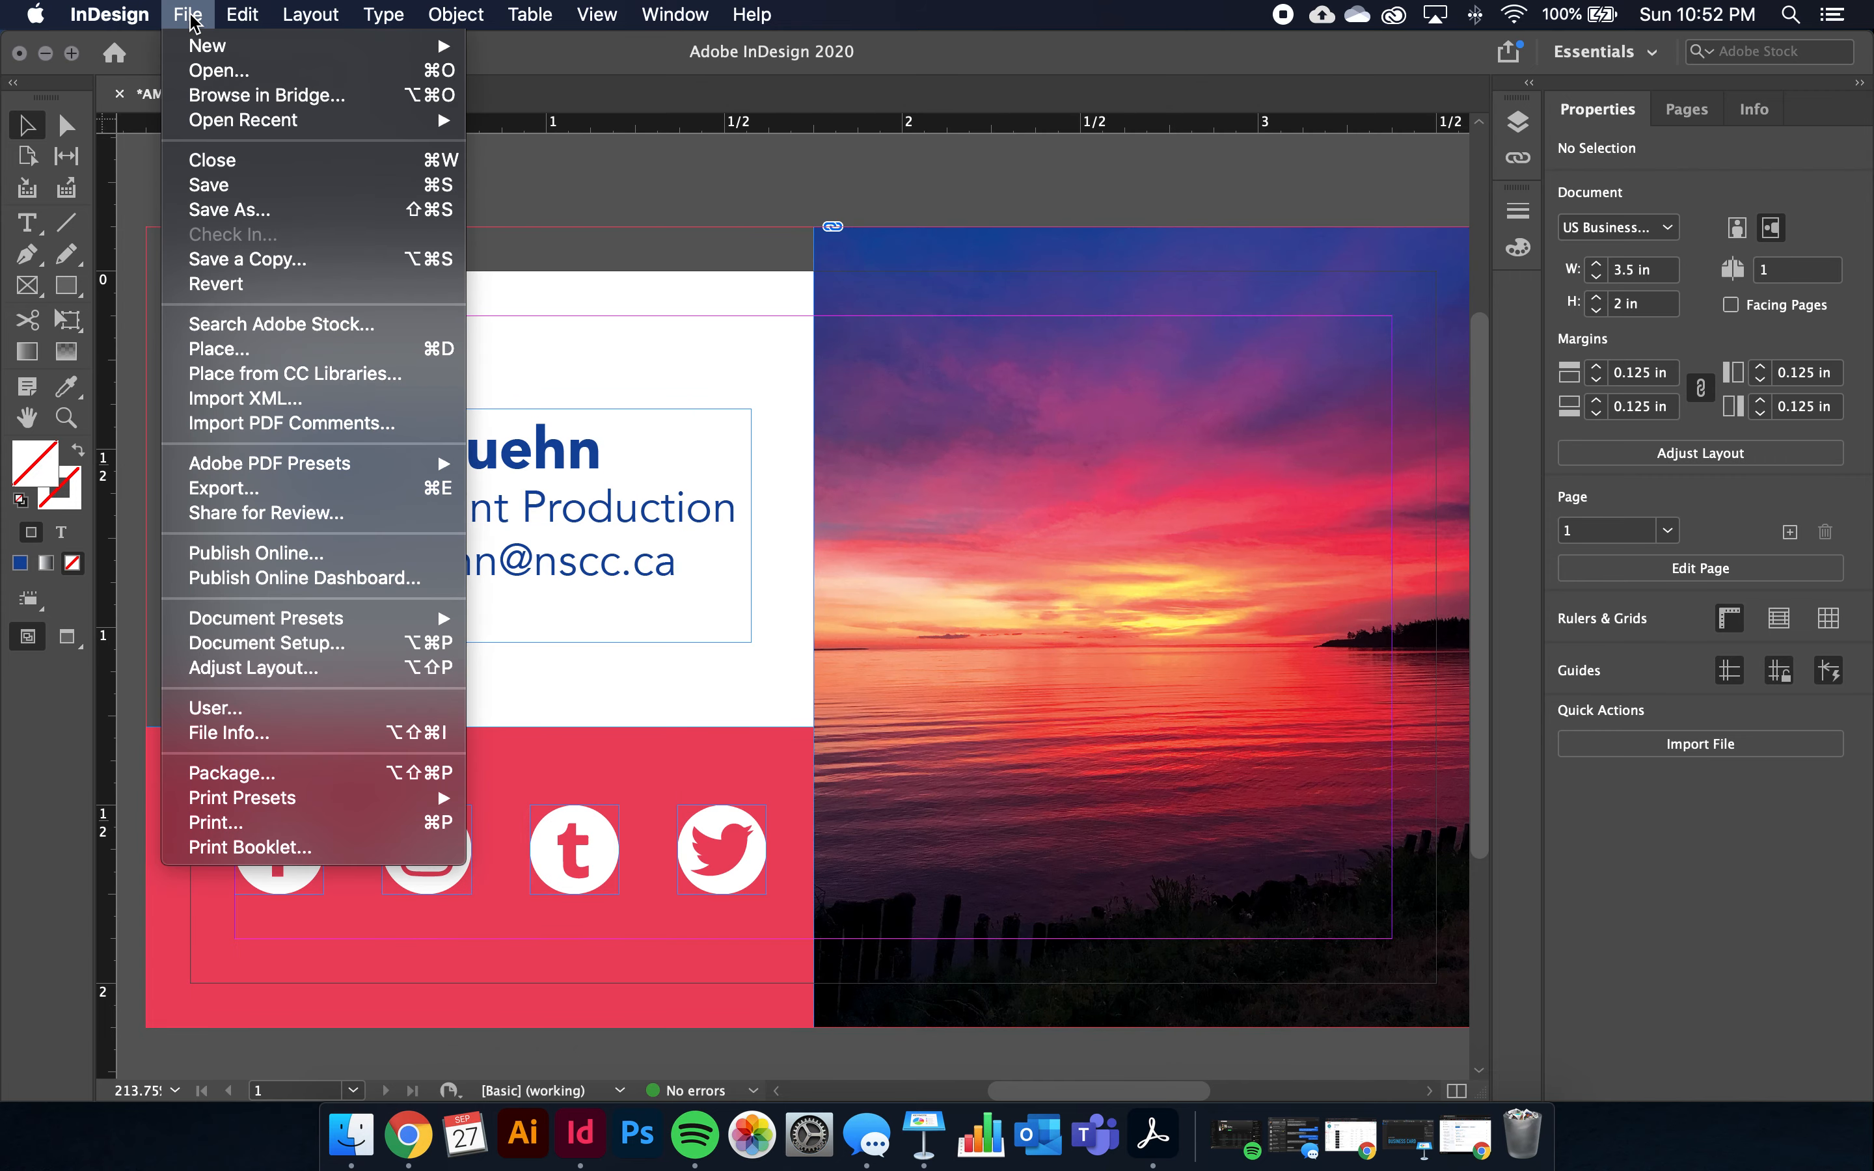
click(236, 490)
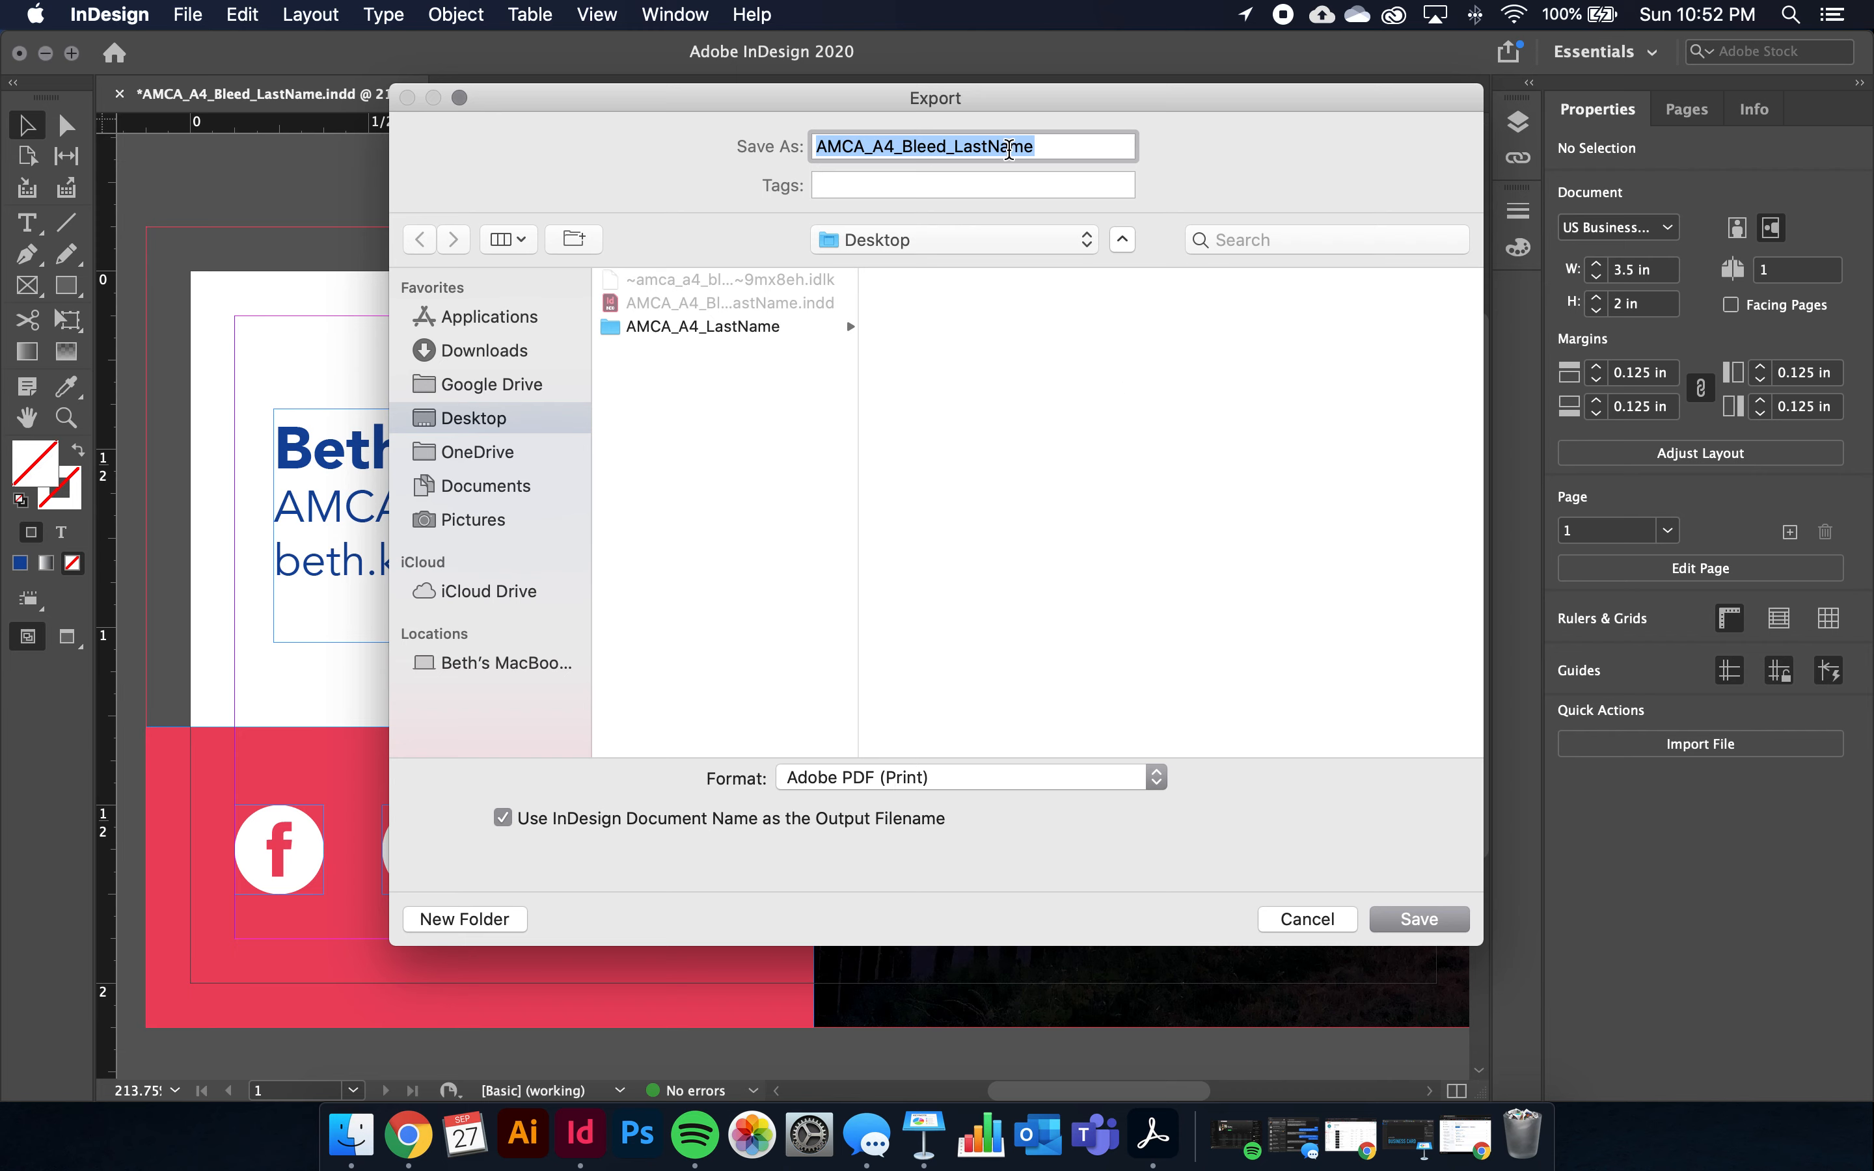
click(1440, 922)
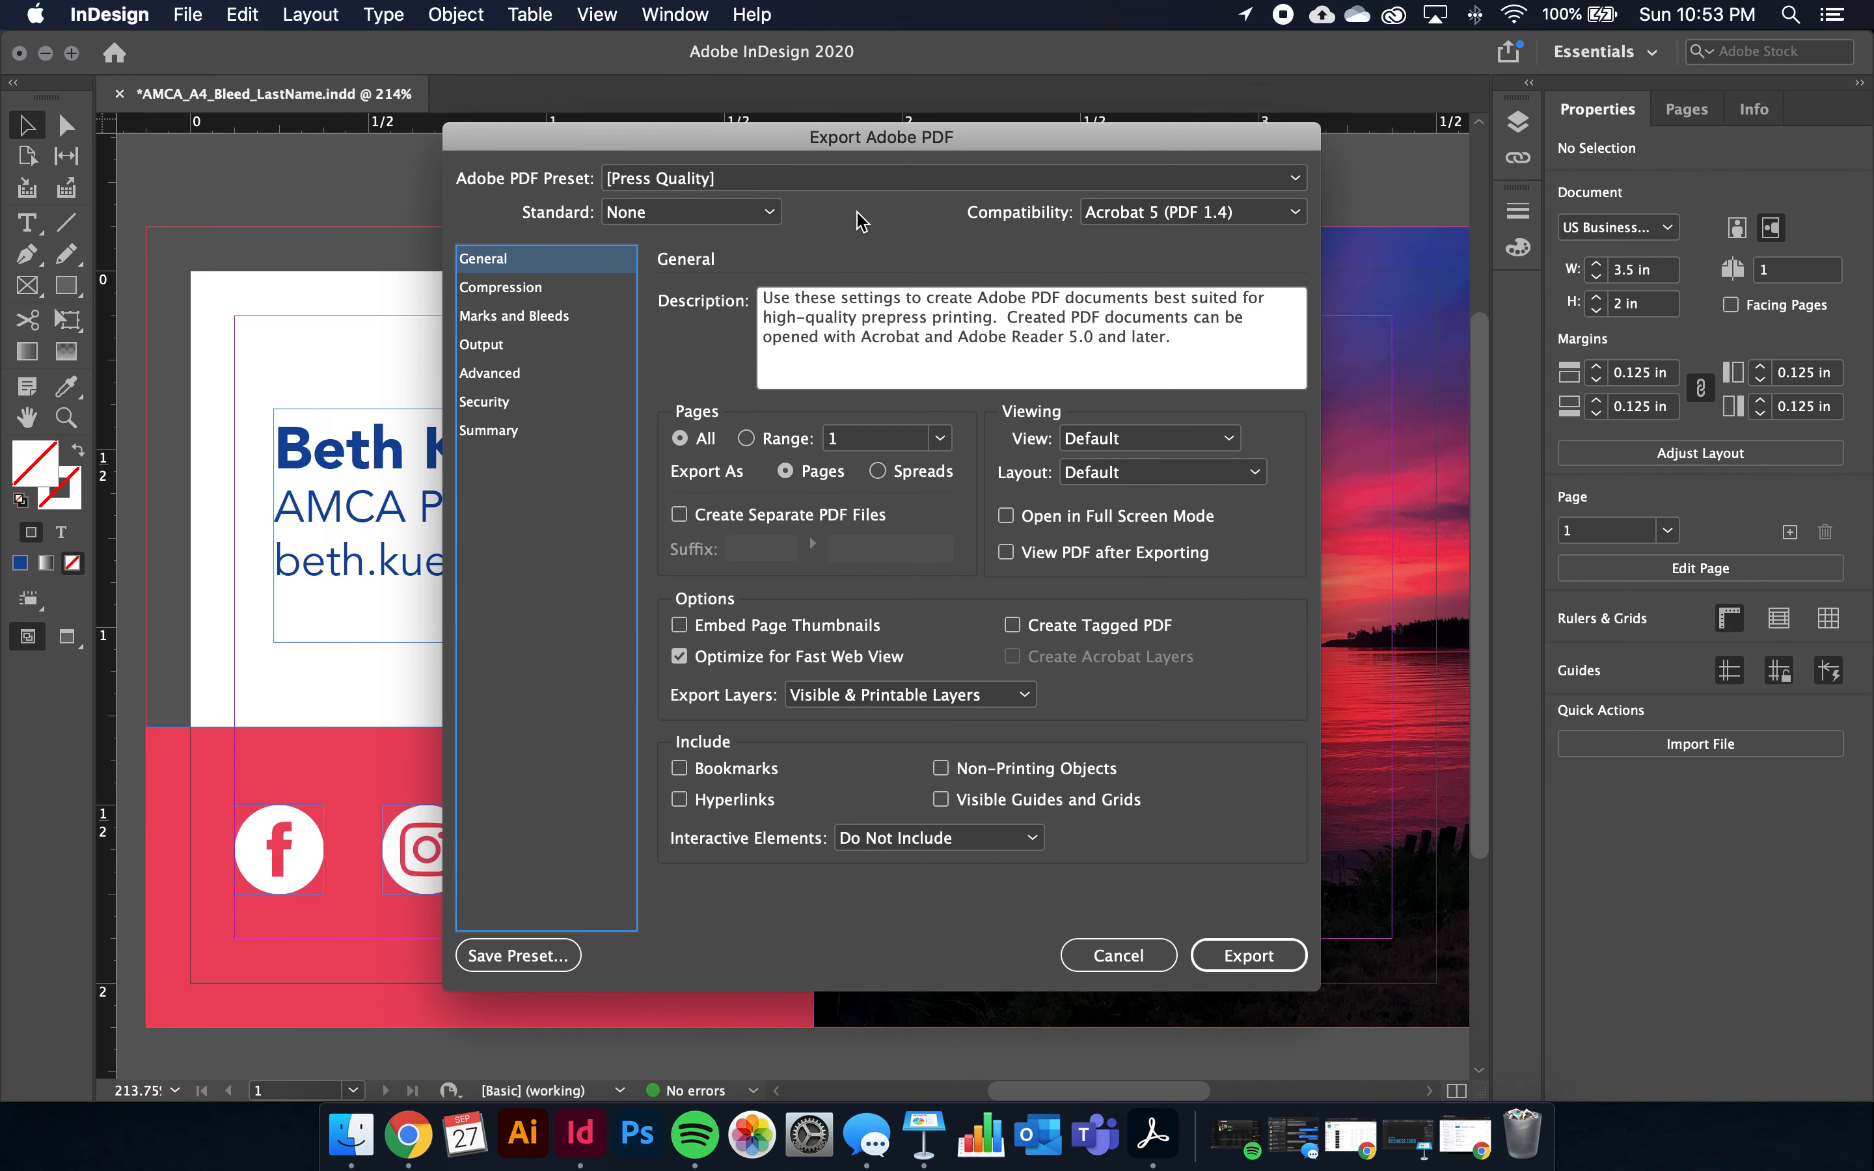
Enable All Printer's Marks and Use Document Bleed Settings, then export the PDF
click(529, 326)
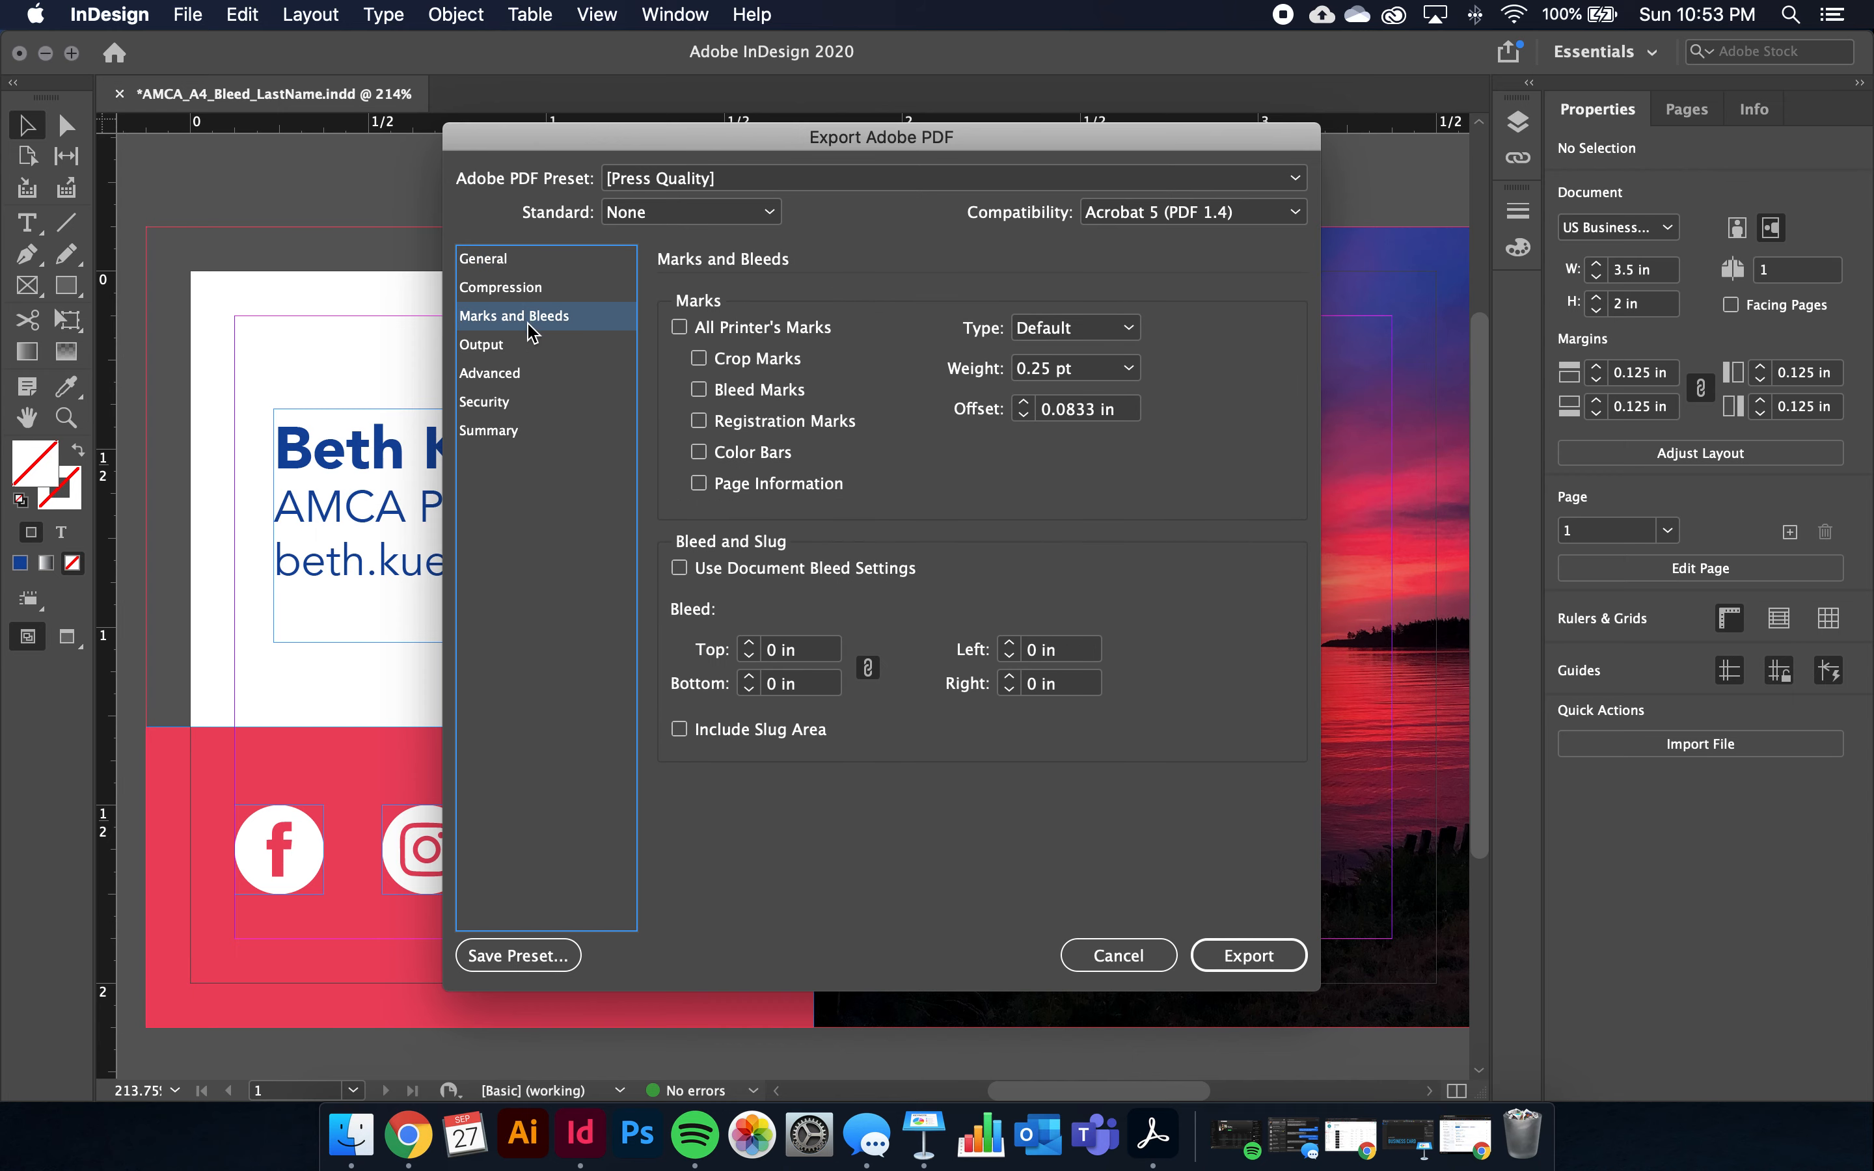
click(679, 328)
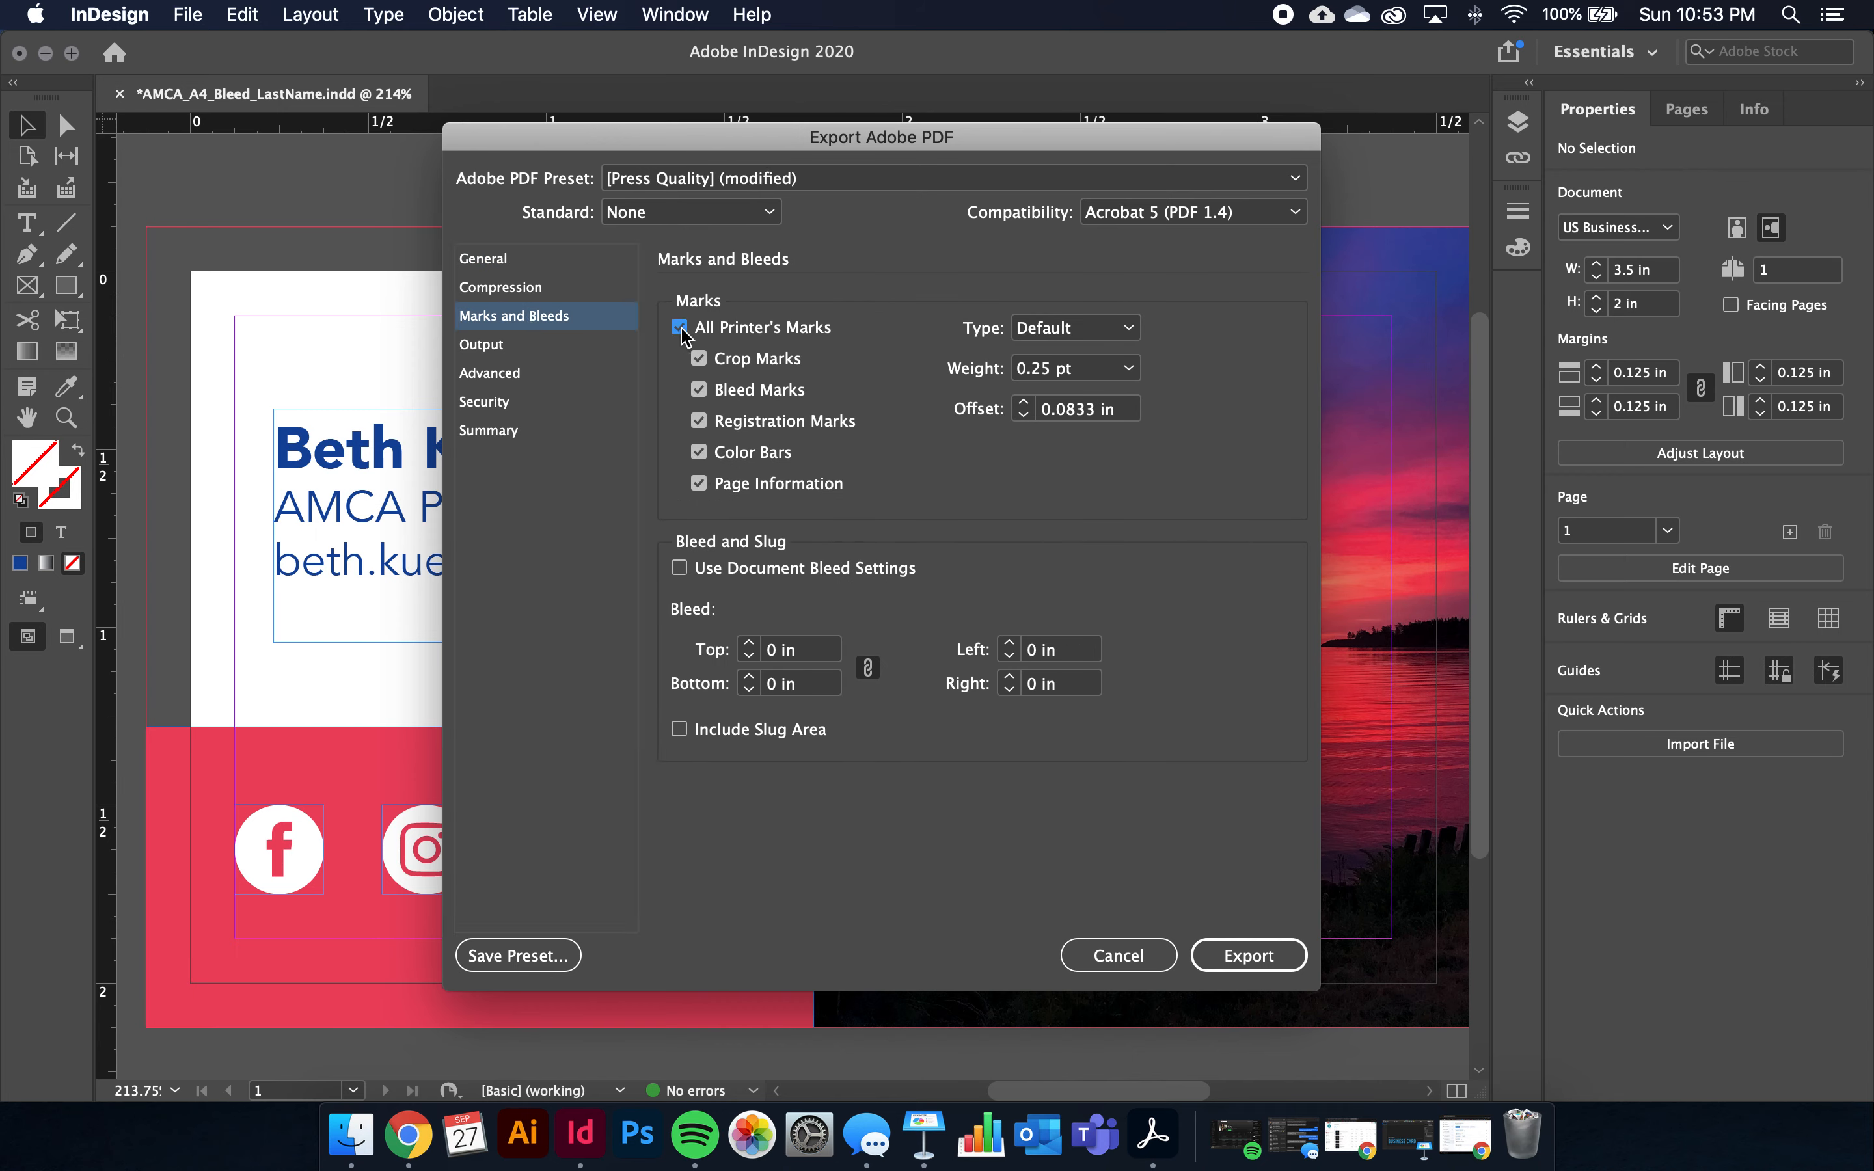
click(679, 571)
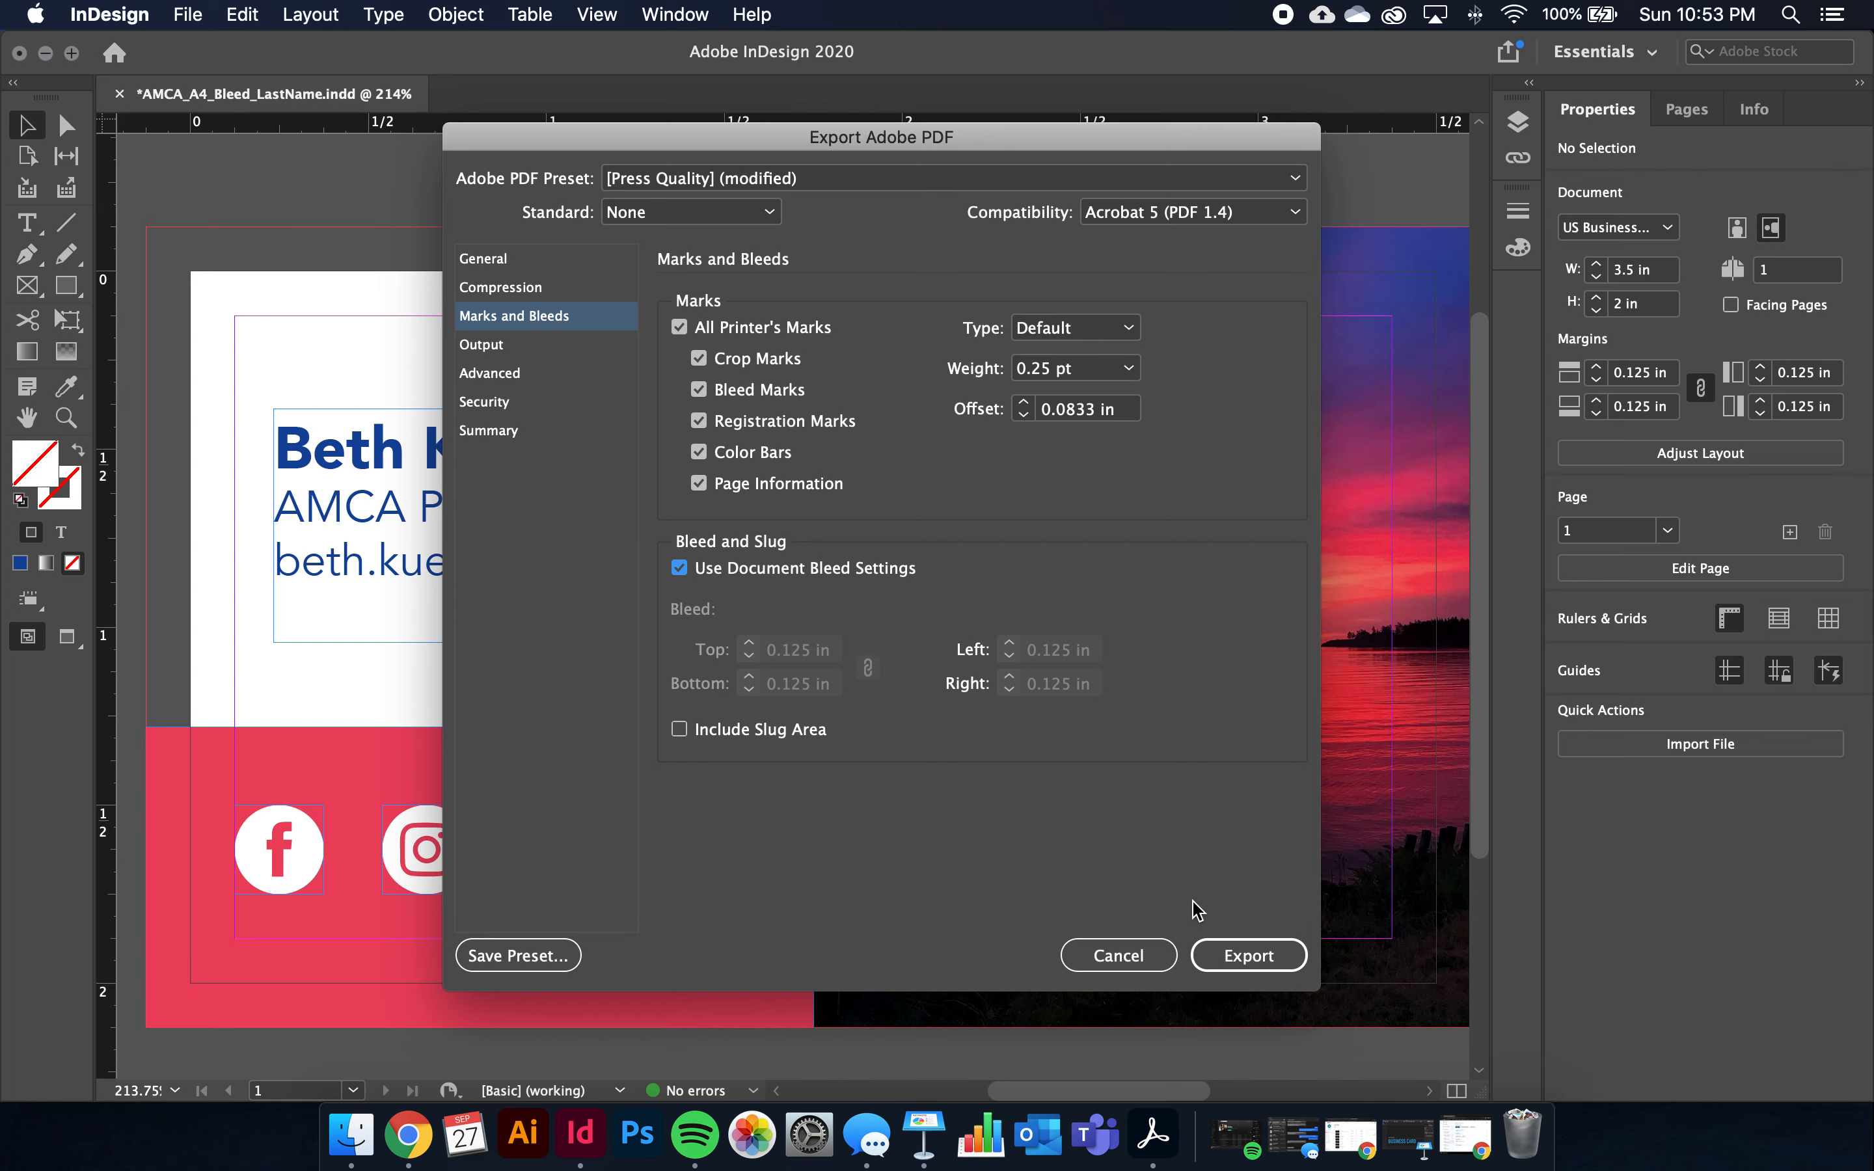
click(1249, 957)
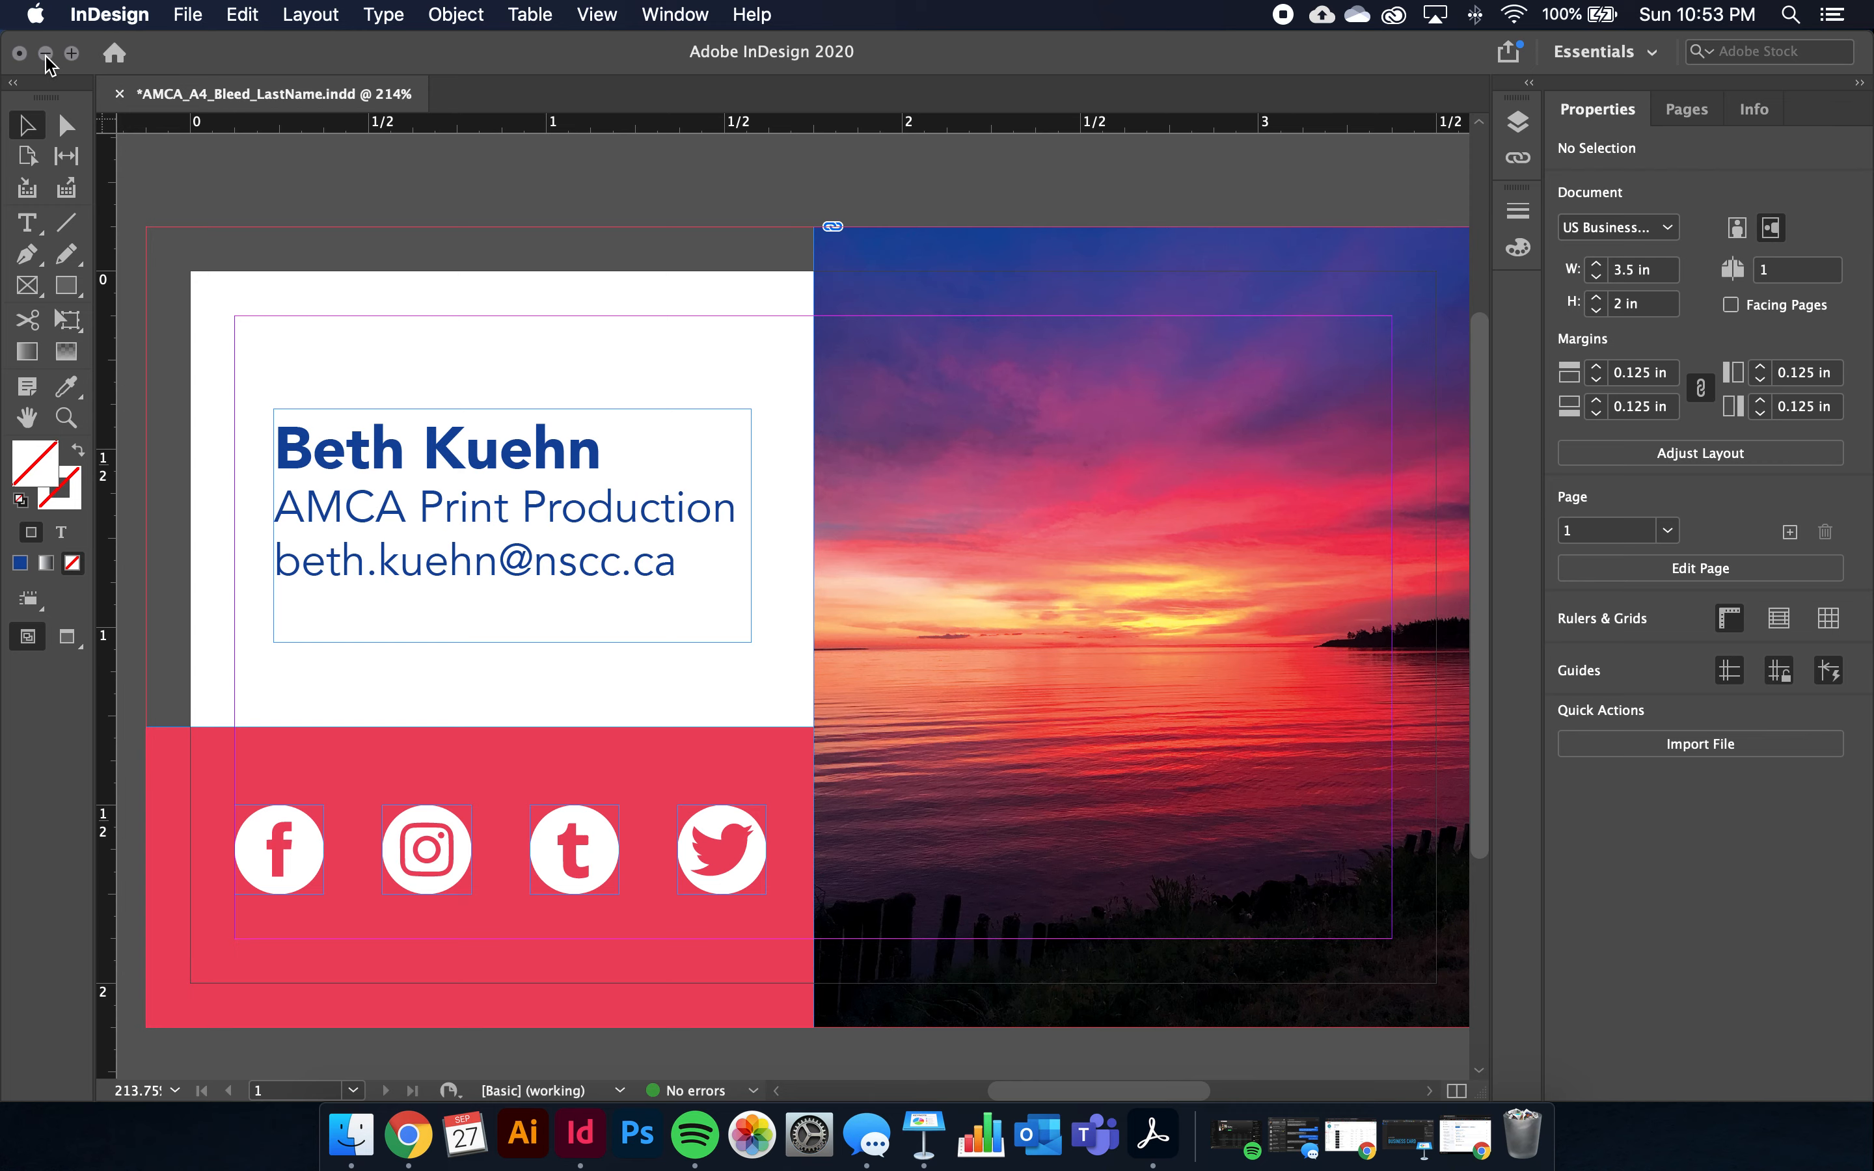
Close the business card document, saving changes, then select the exported PDF on the desktop
click(20, 53)
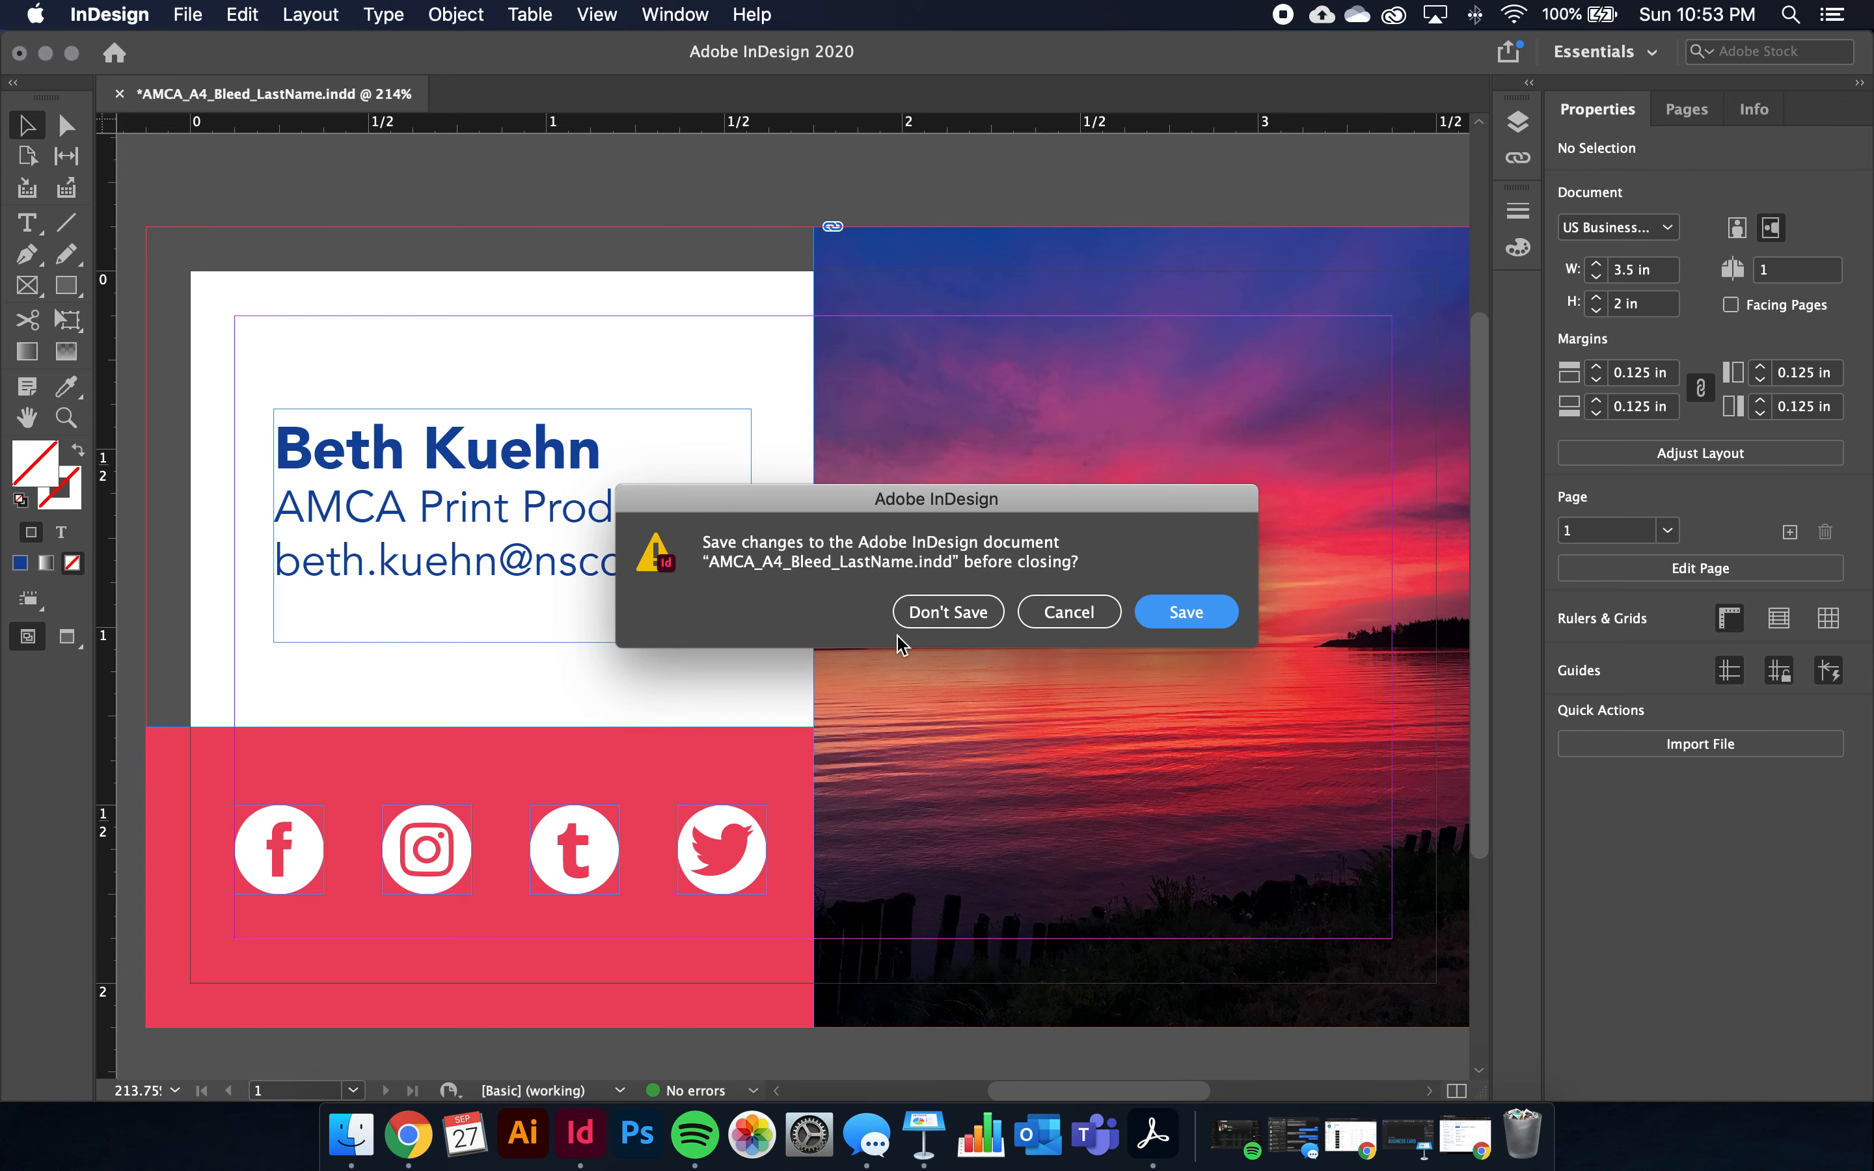
click(1185, 619)
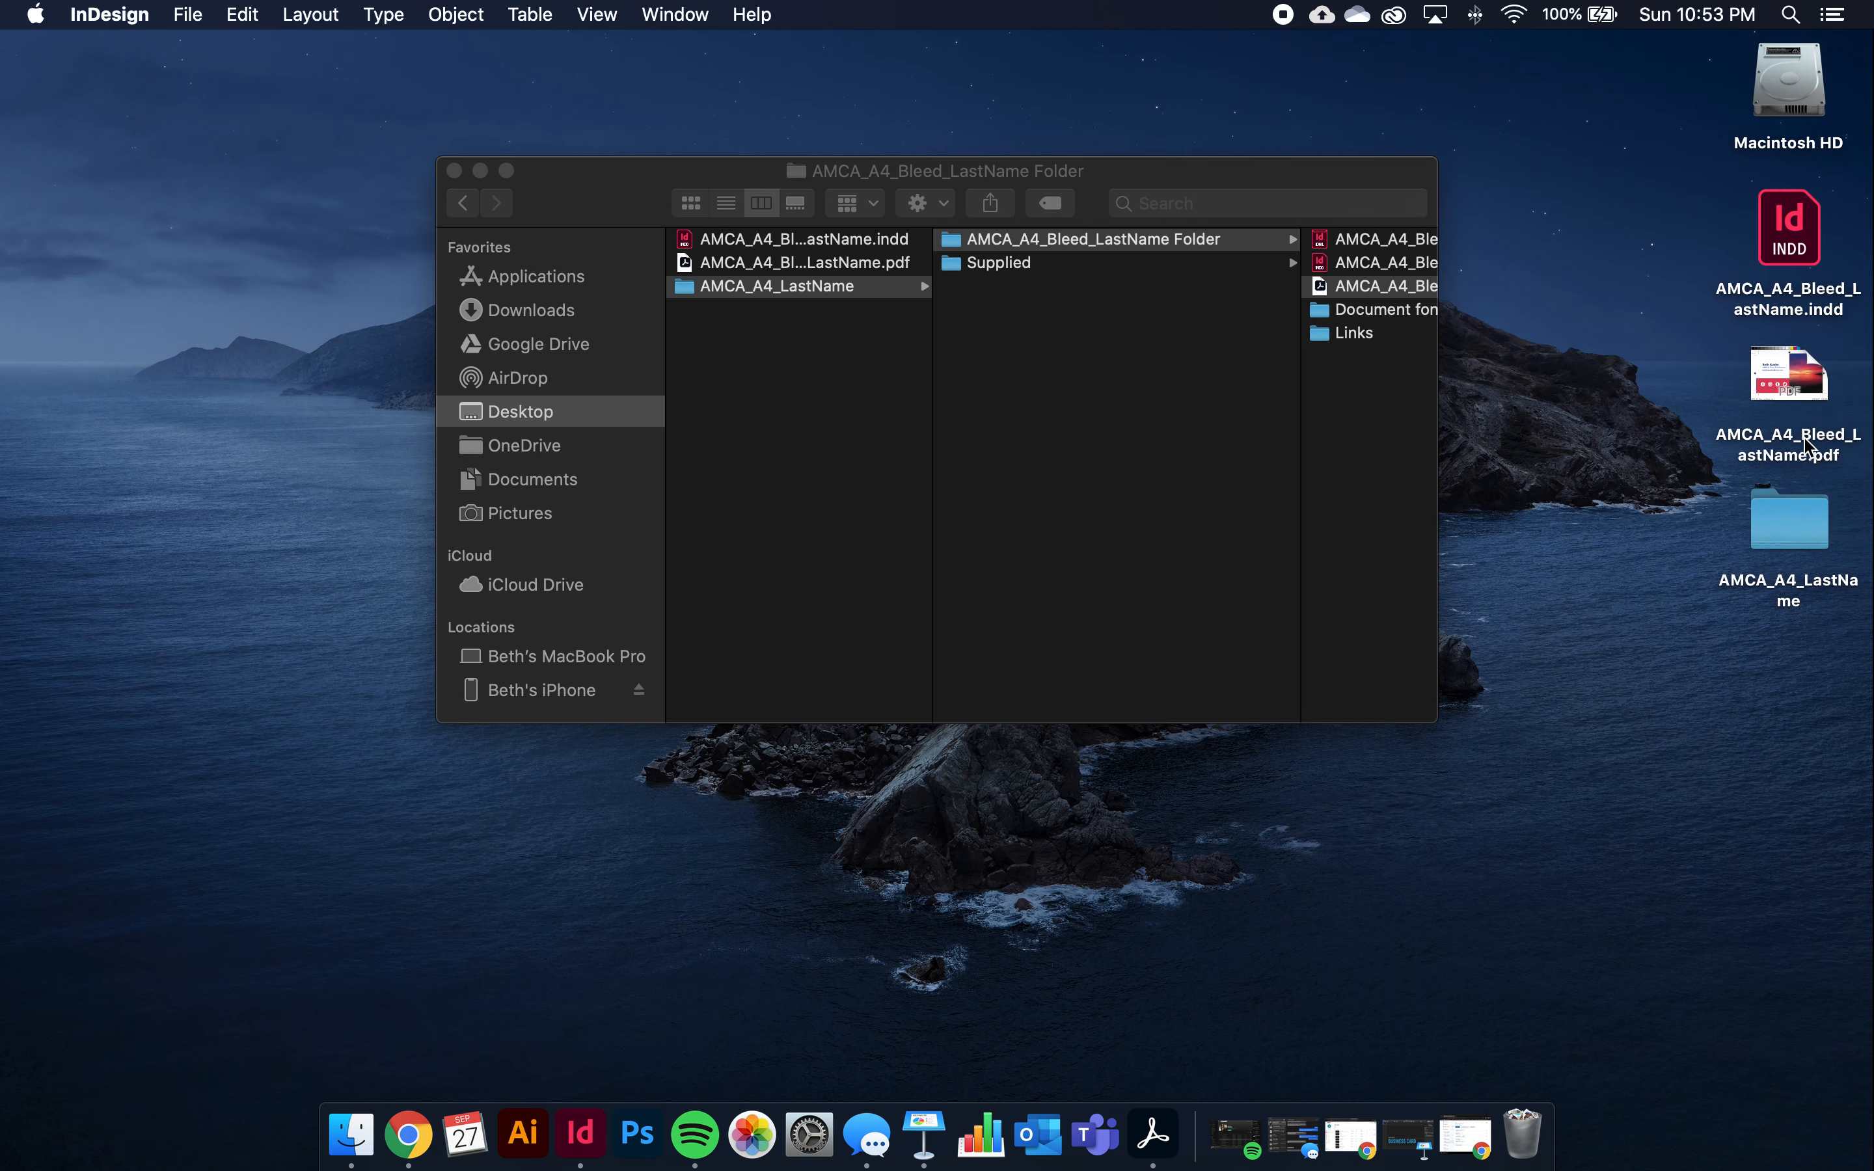
click(1790, 372)
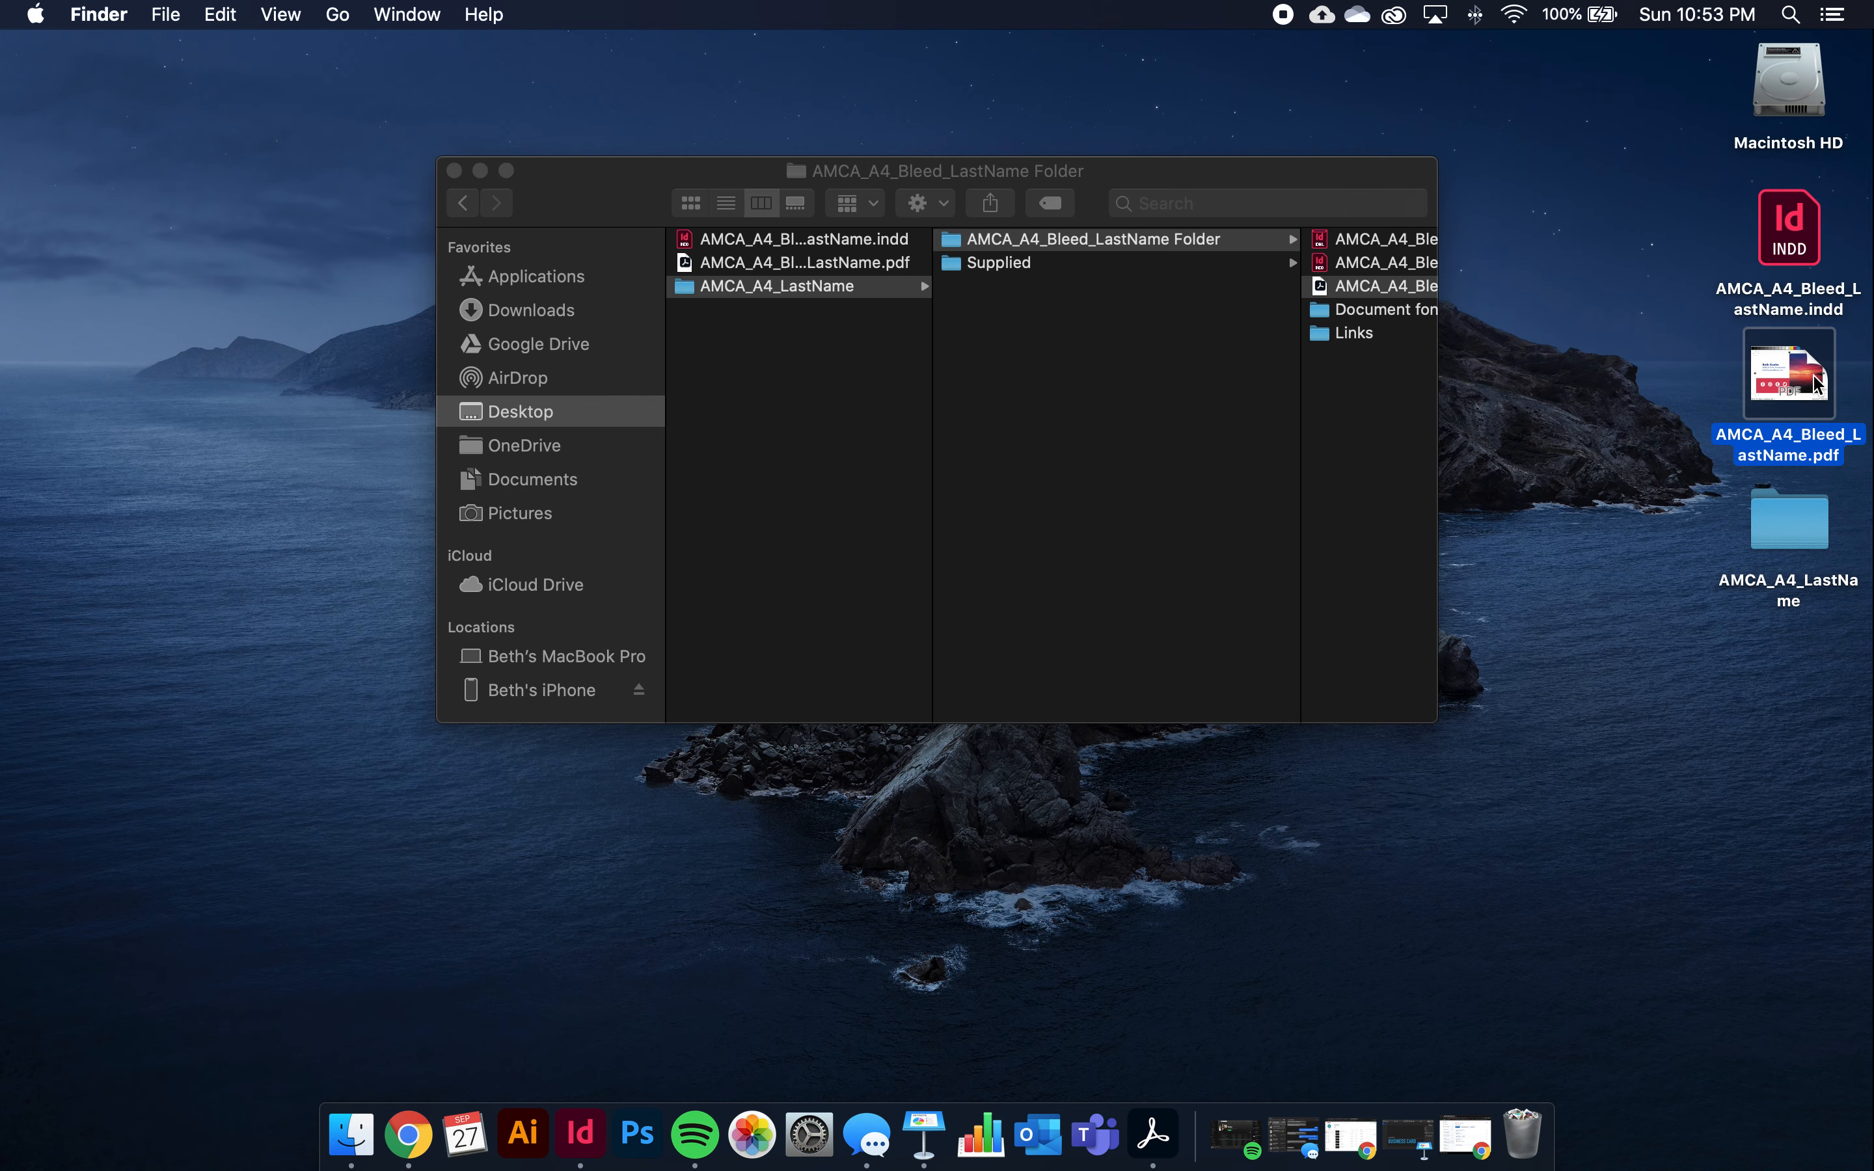
Quick Look AMCA_A4_Bleed_LastName.pdf, then open it in Acrobat
key(space)
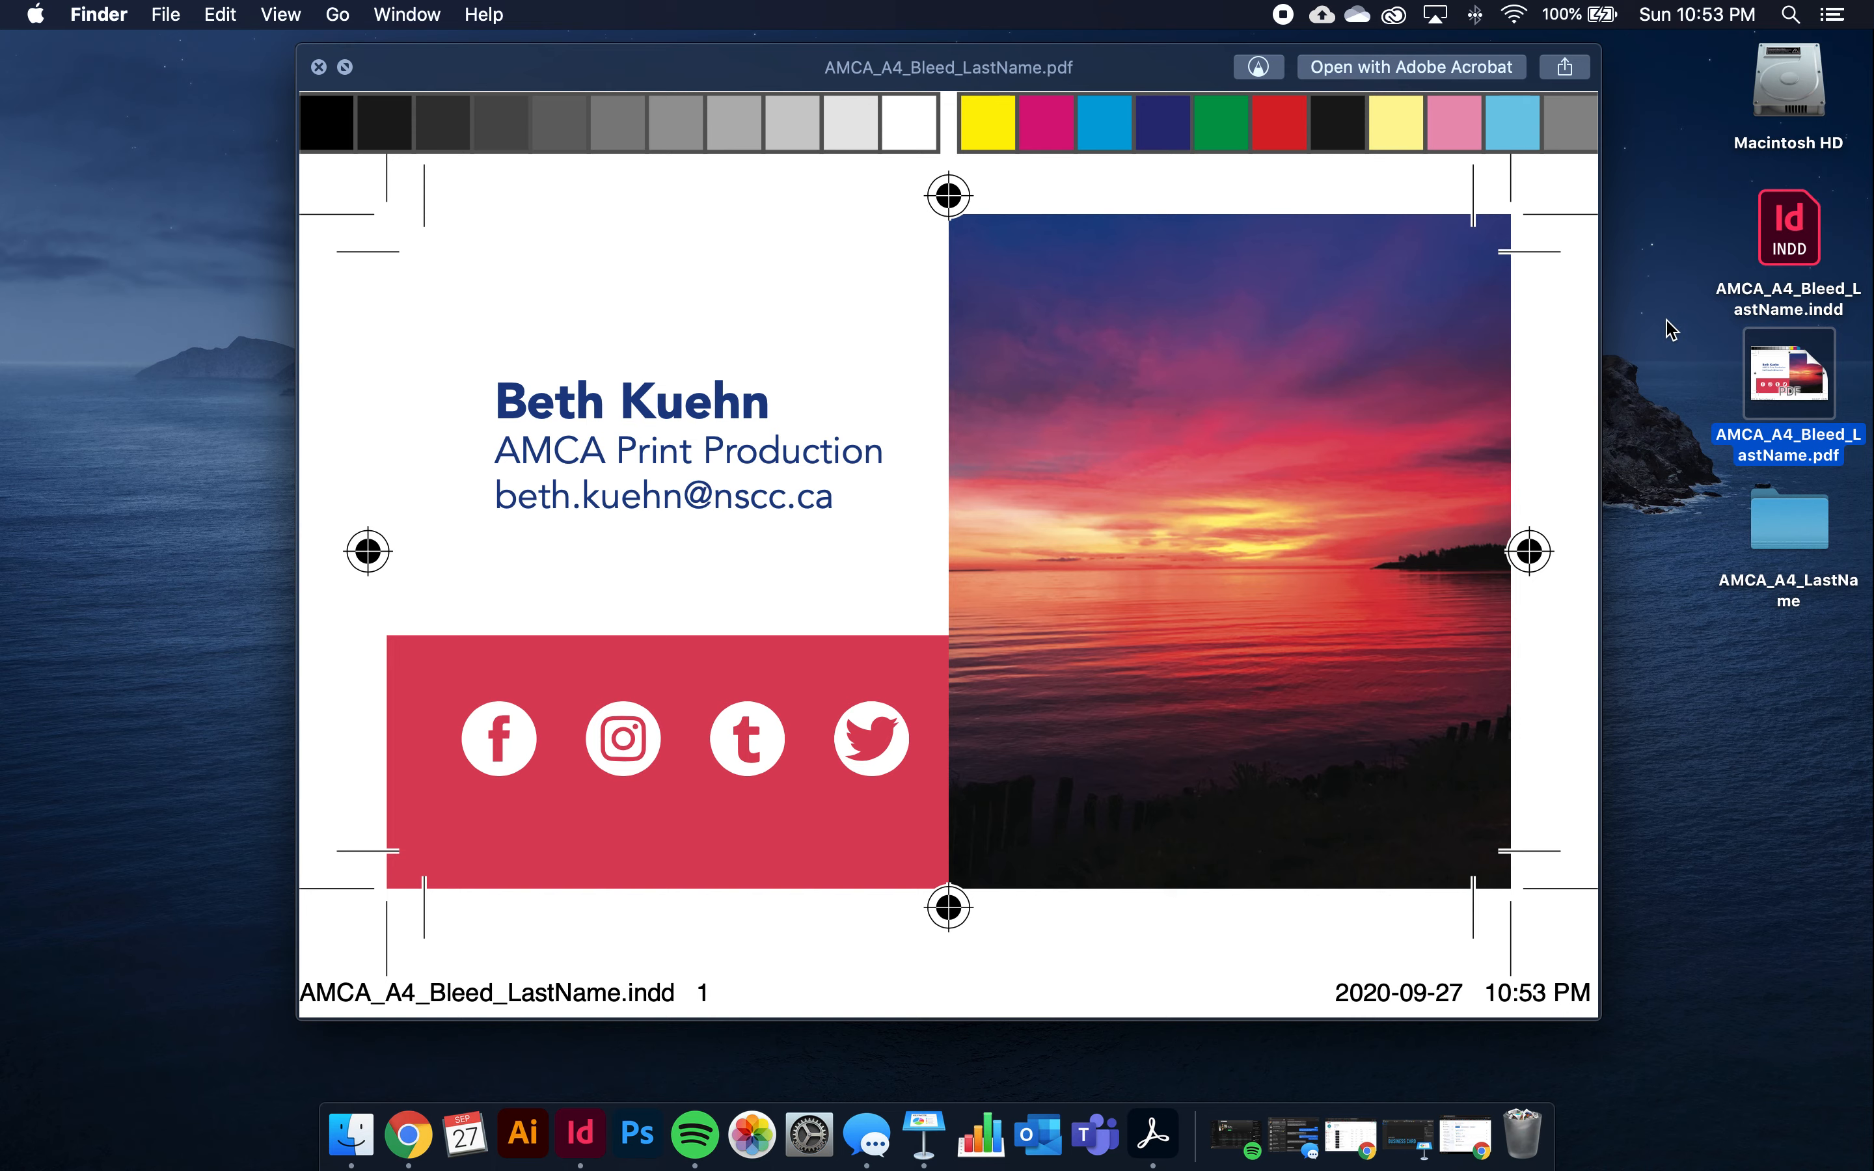
key(space)
double_click(1775, 365)
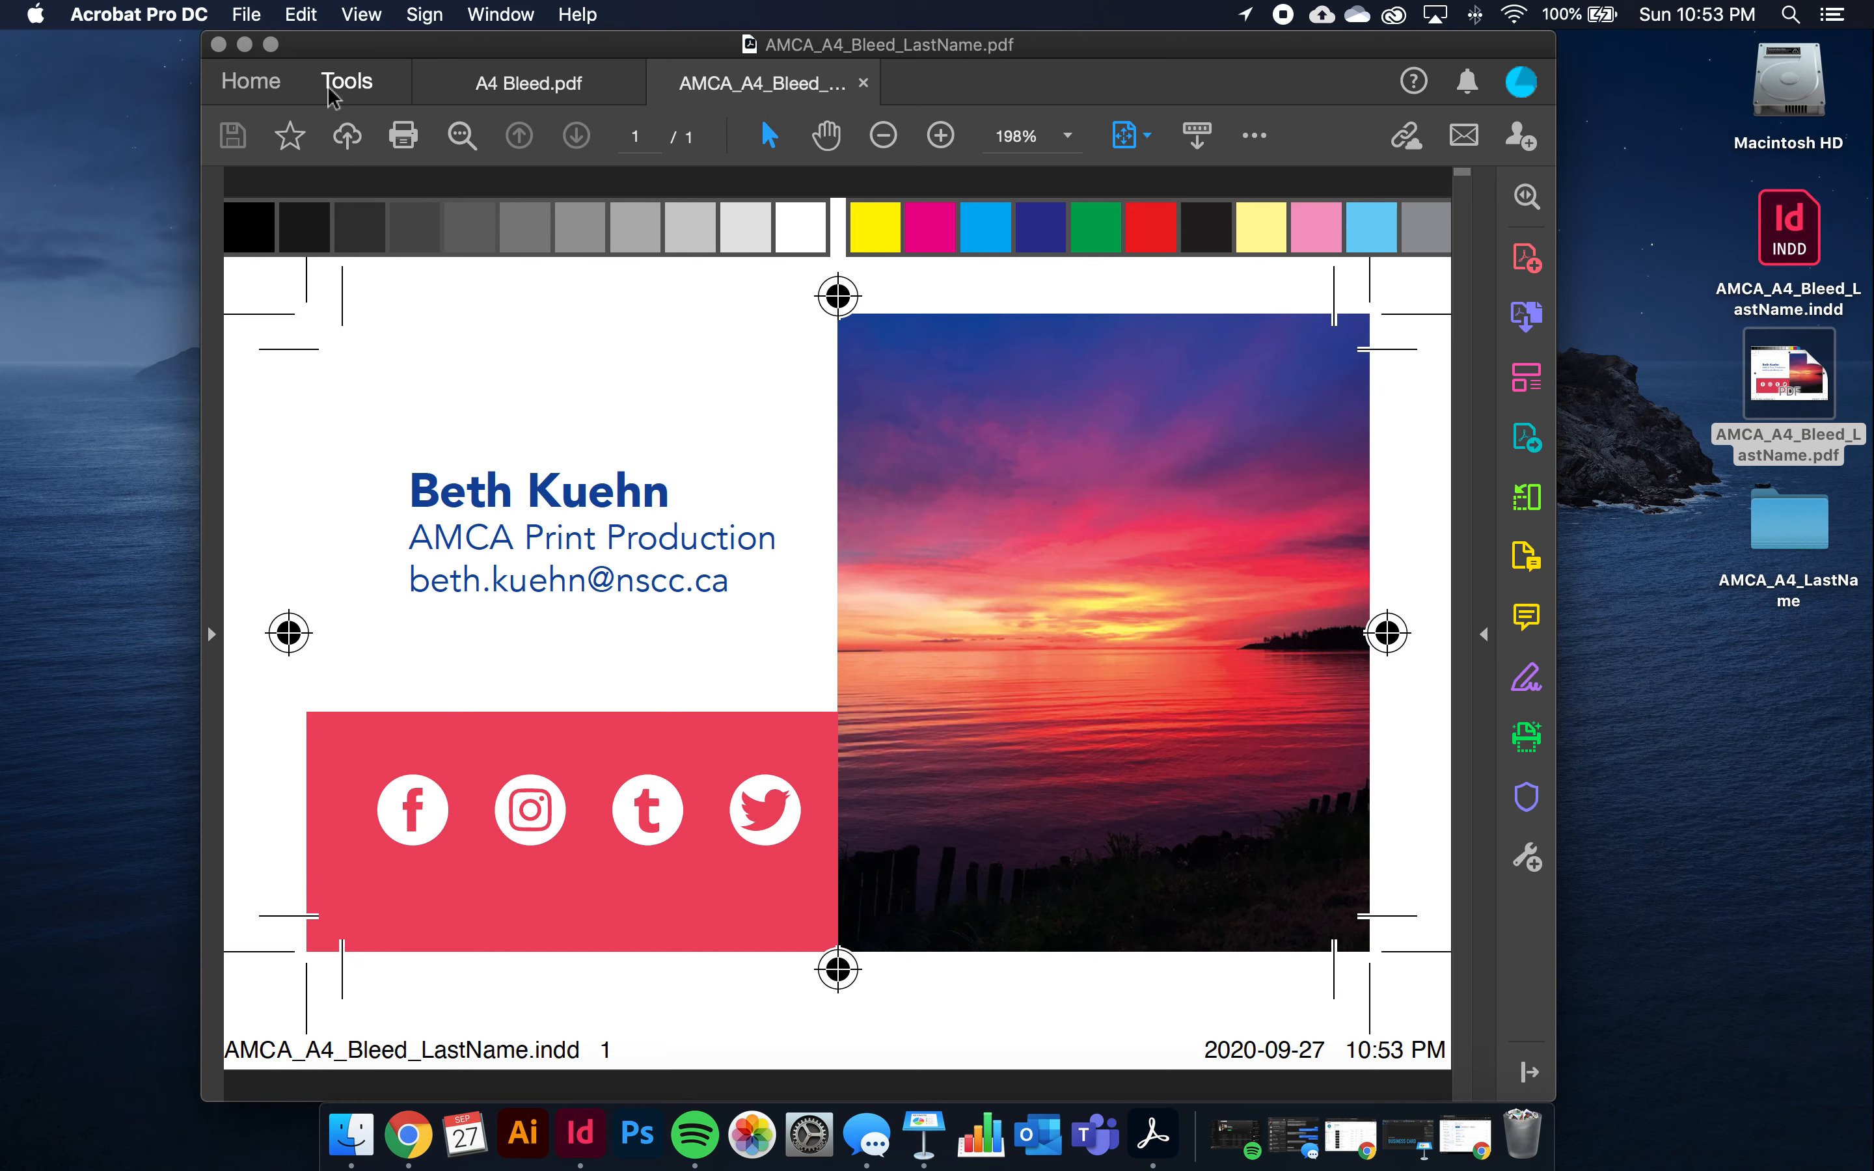
Shrink the Acrobat window and arrange it beside the Finder window
drag(204, 37, 427, 107)
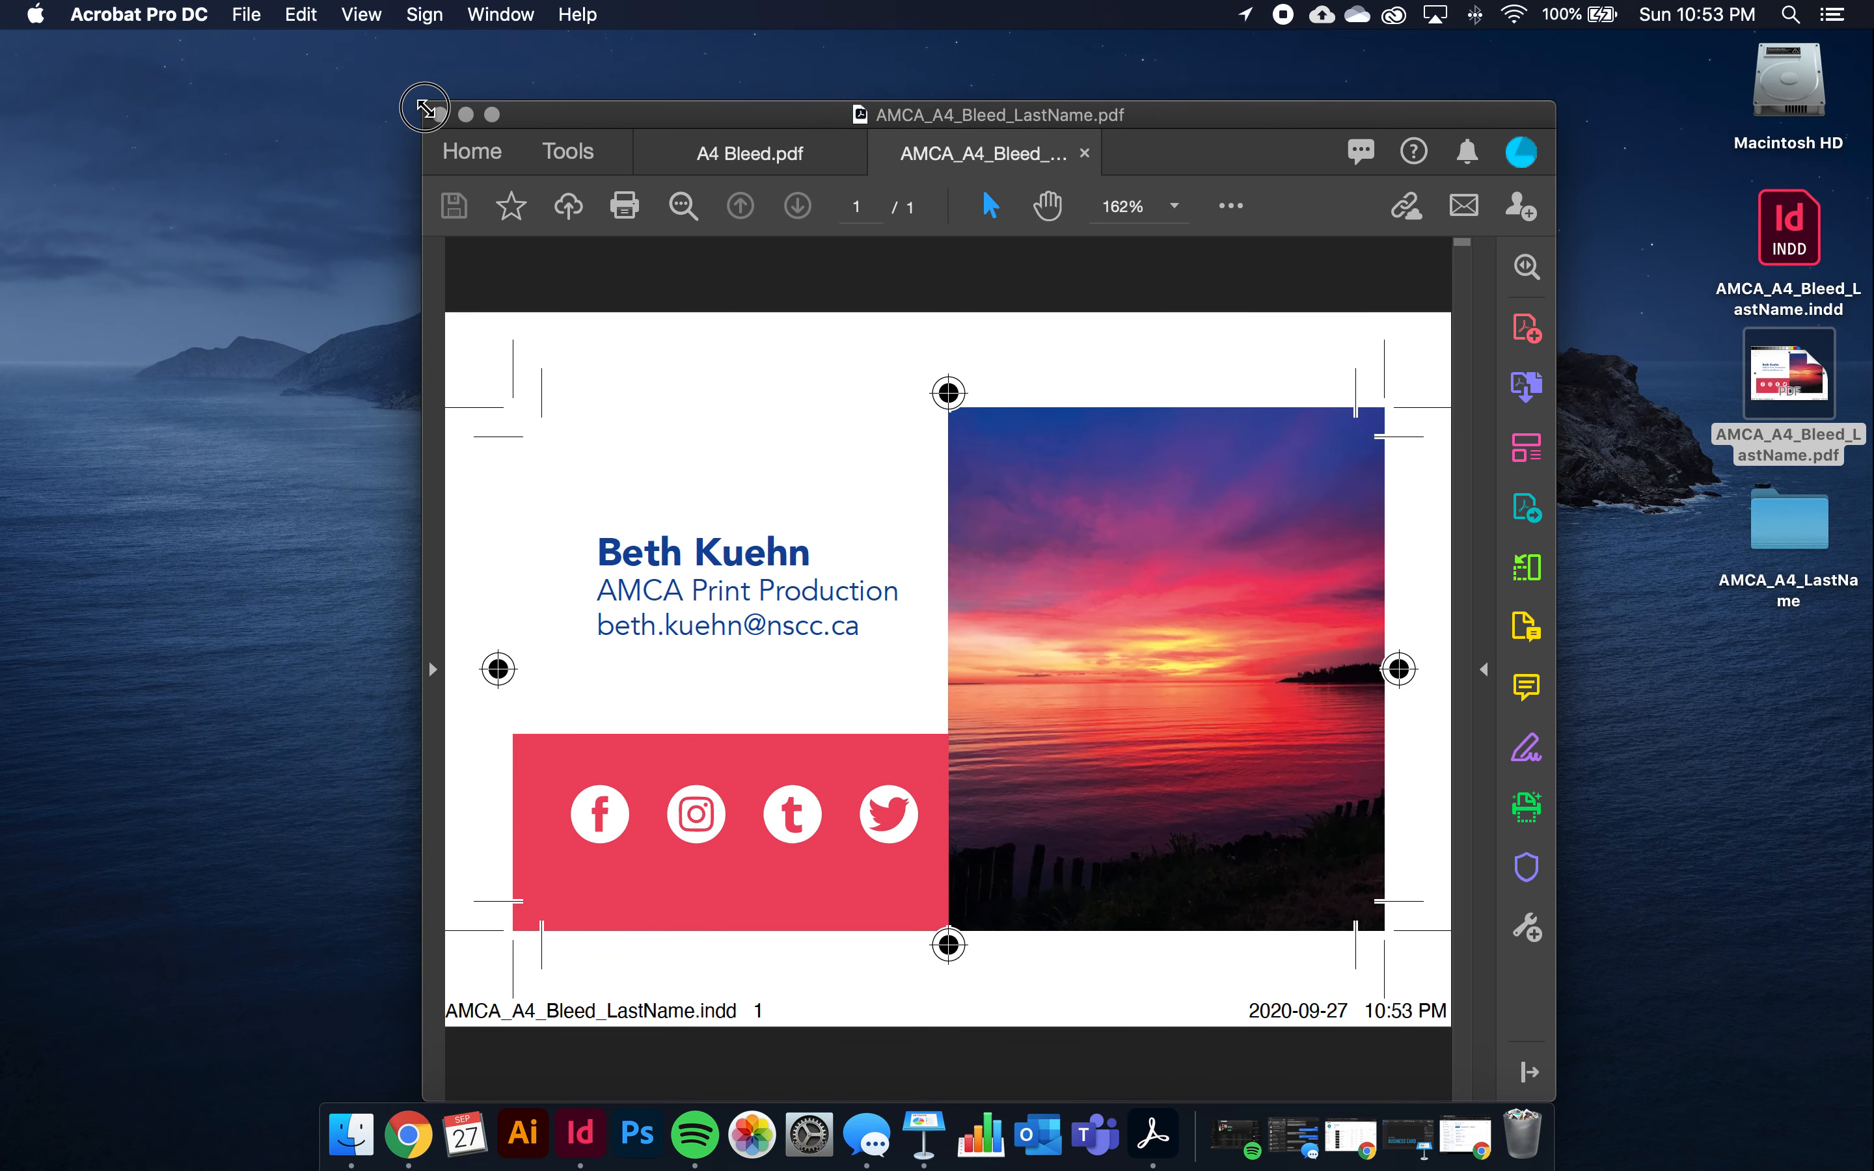
drag(622, 114, 863, 123)
drag(622, 206, 208, 192)
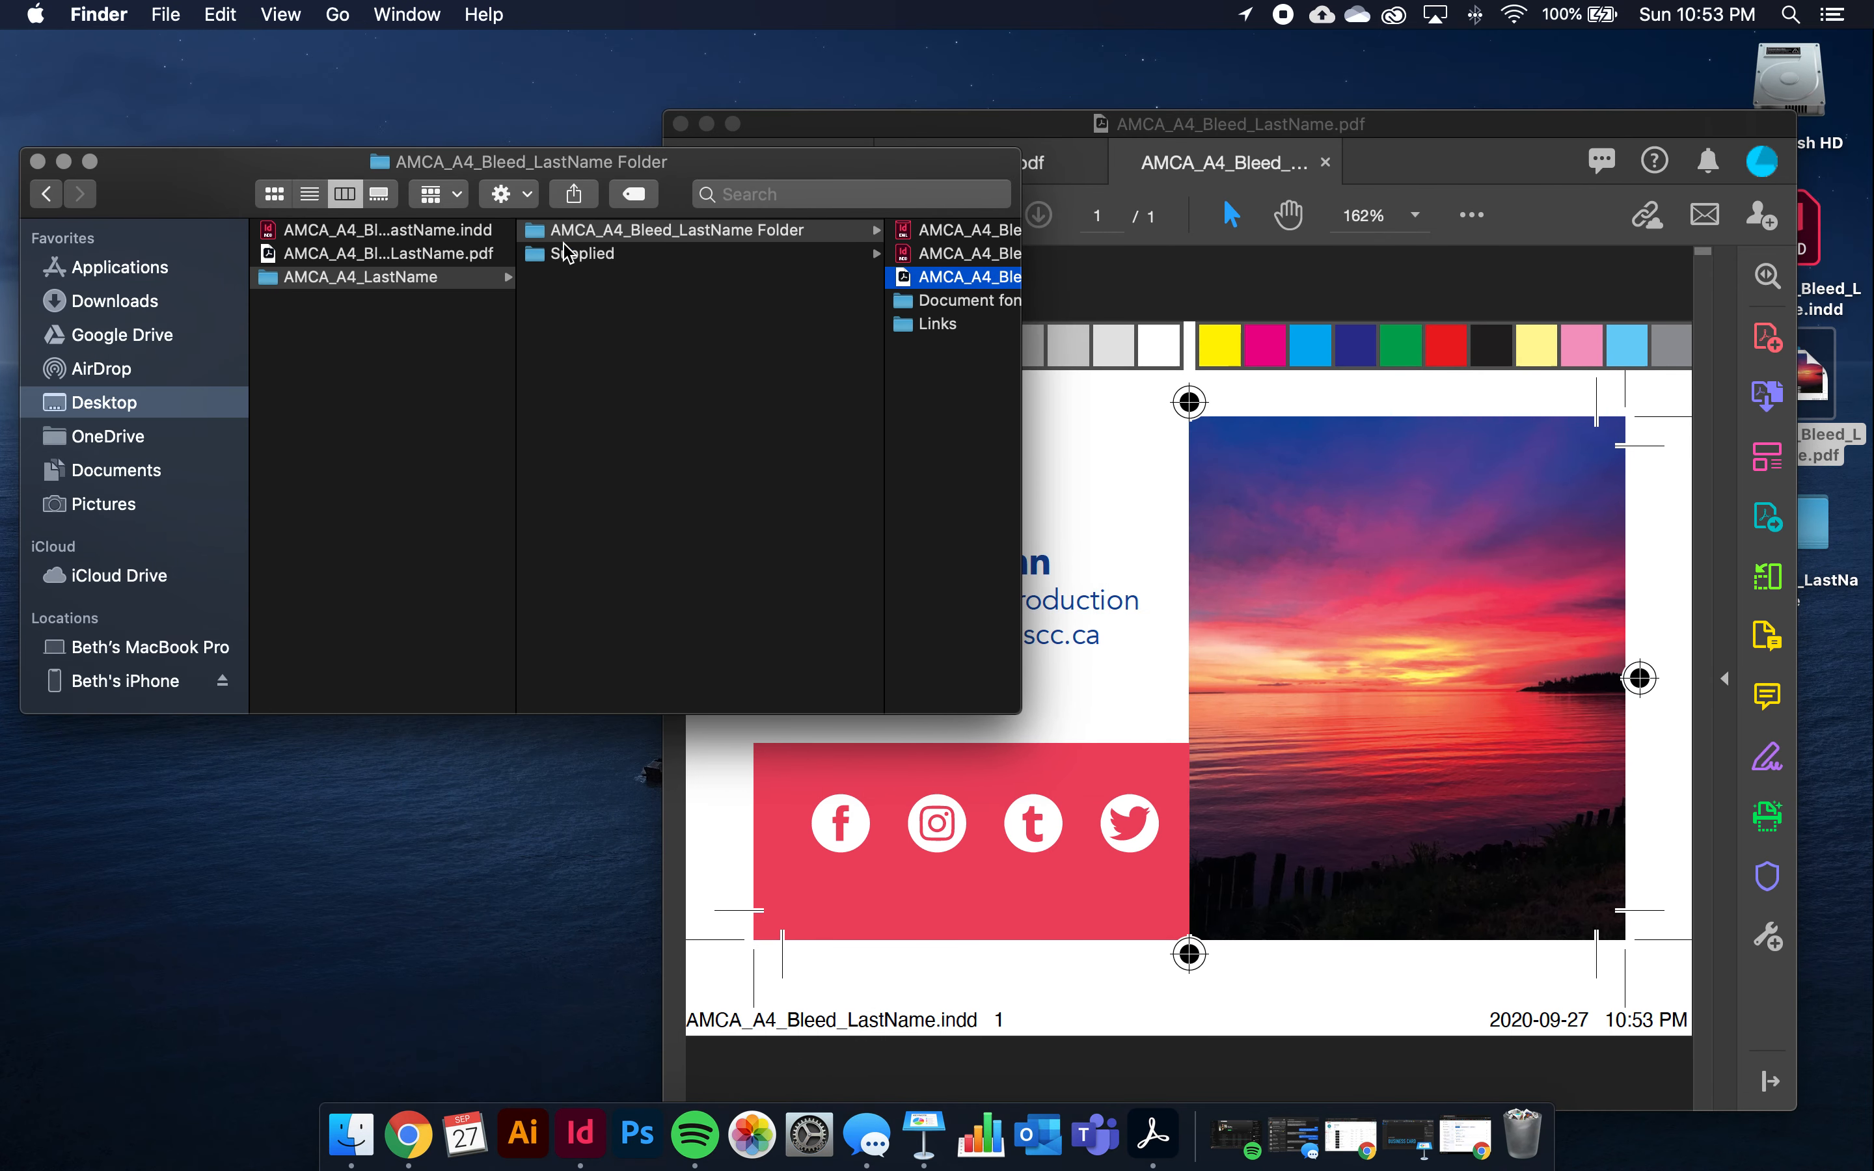
Quick Look the PDF inside the AMCA_A4_Bleed_LastName package folder
click(957, 279)
click(558, 372)
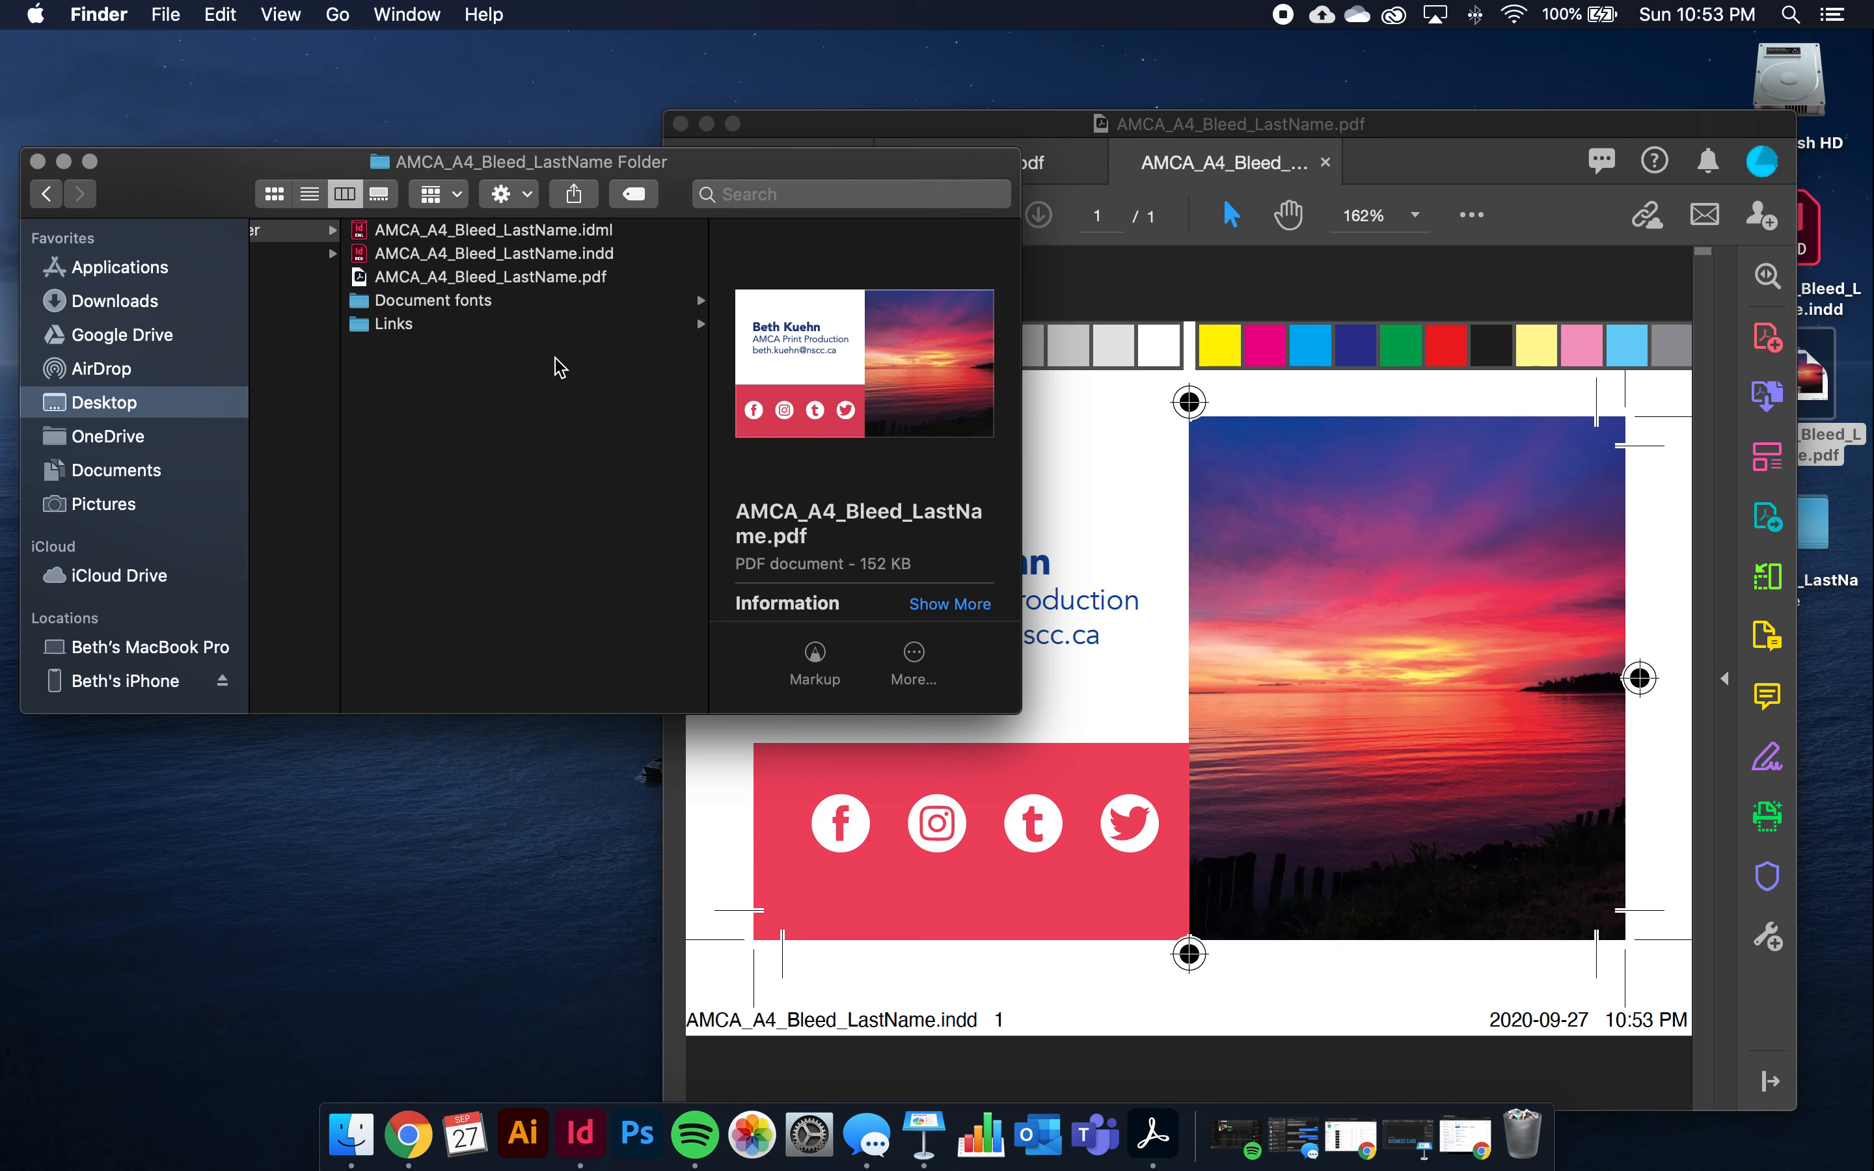
click(709, 279)
key(space)
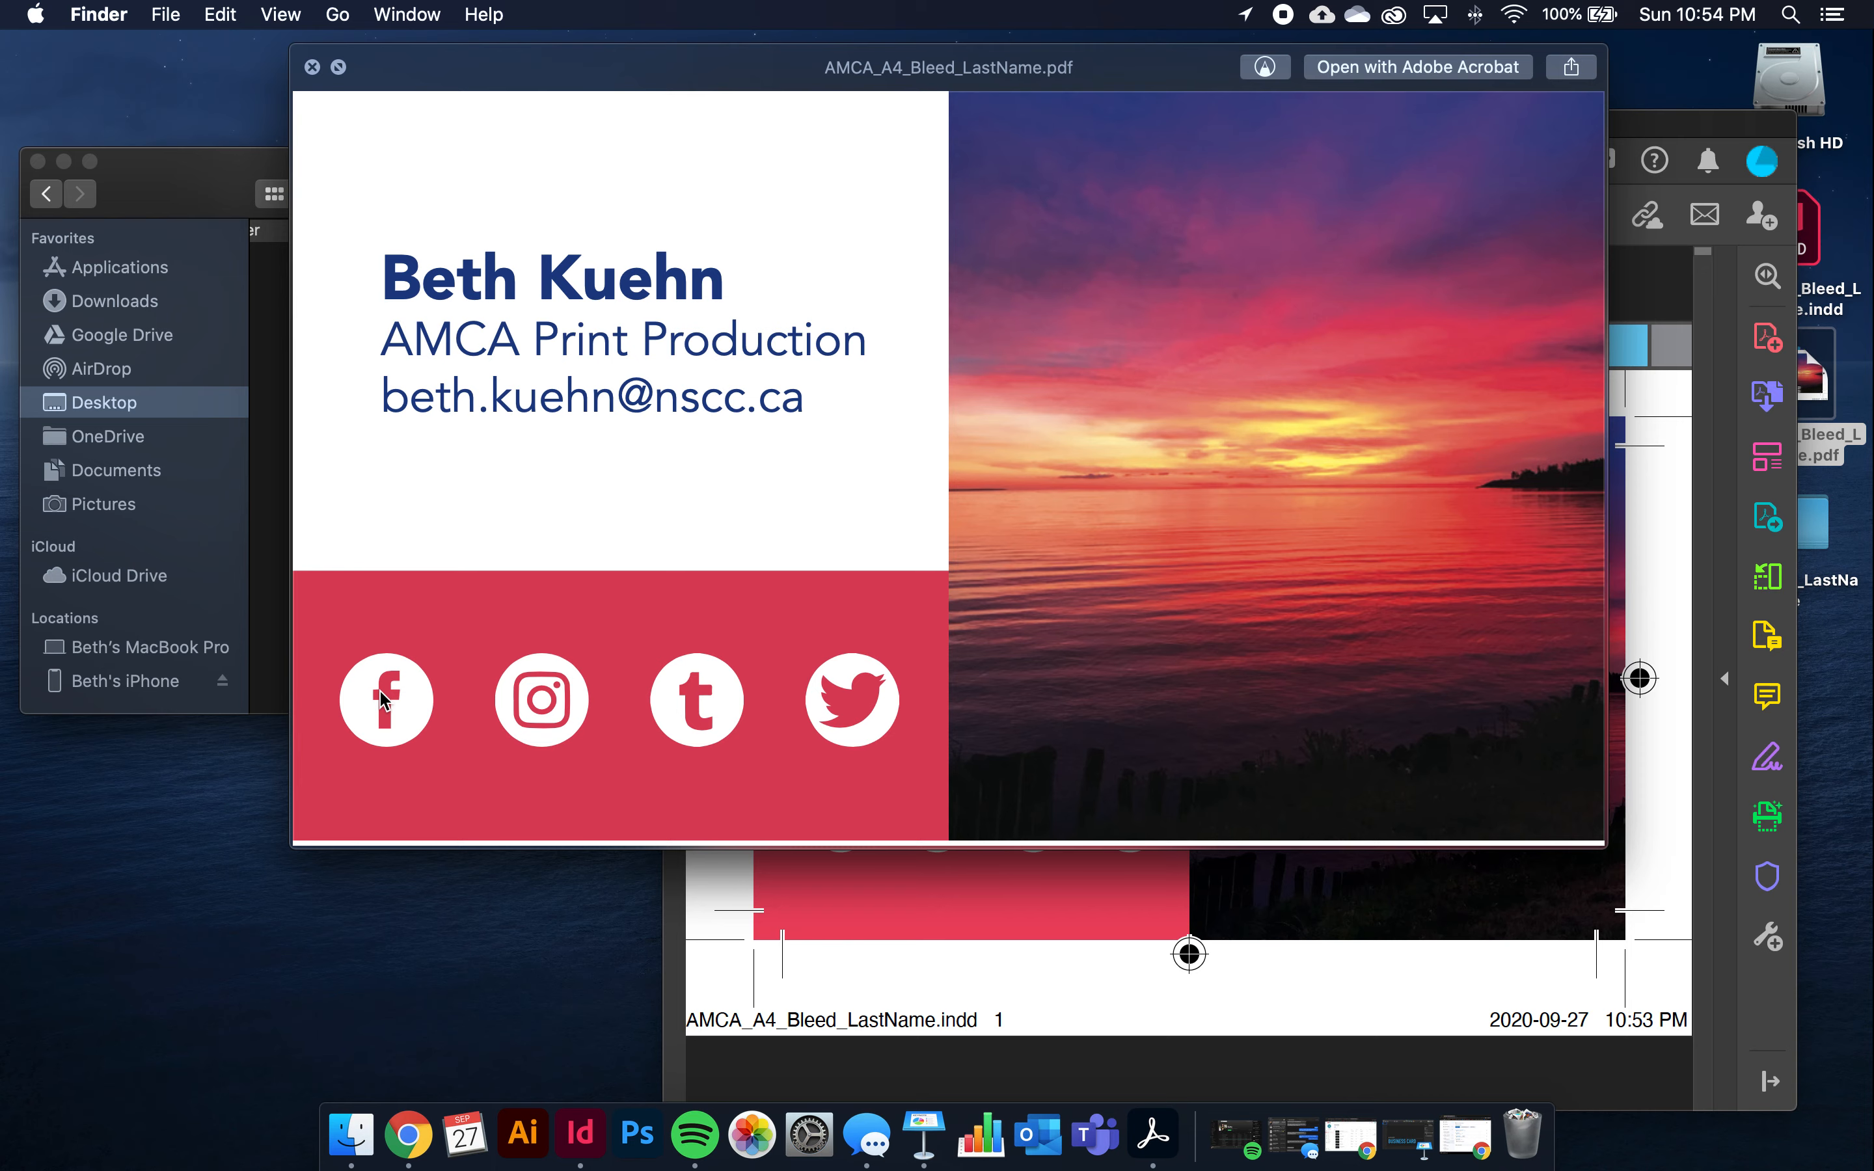
key(space)
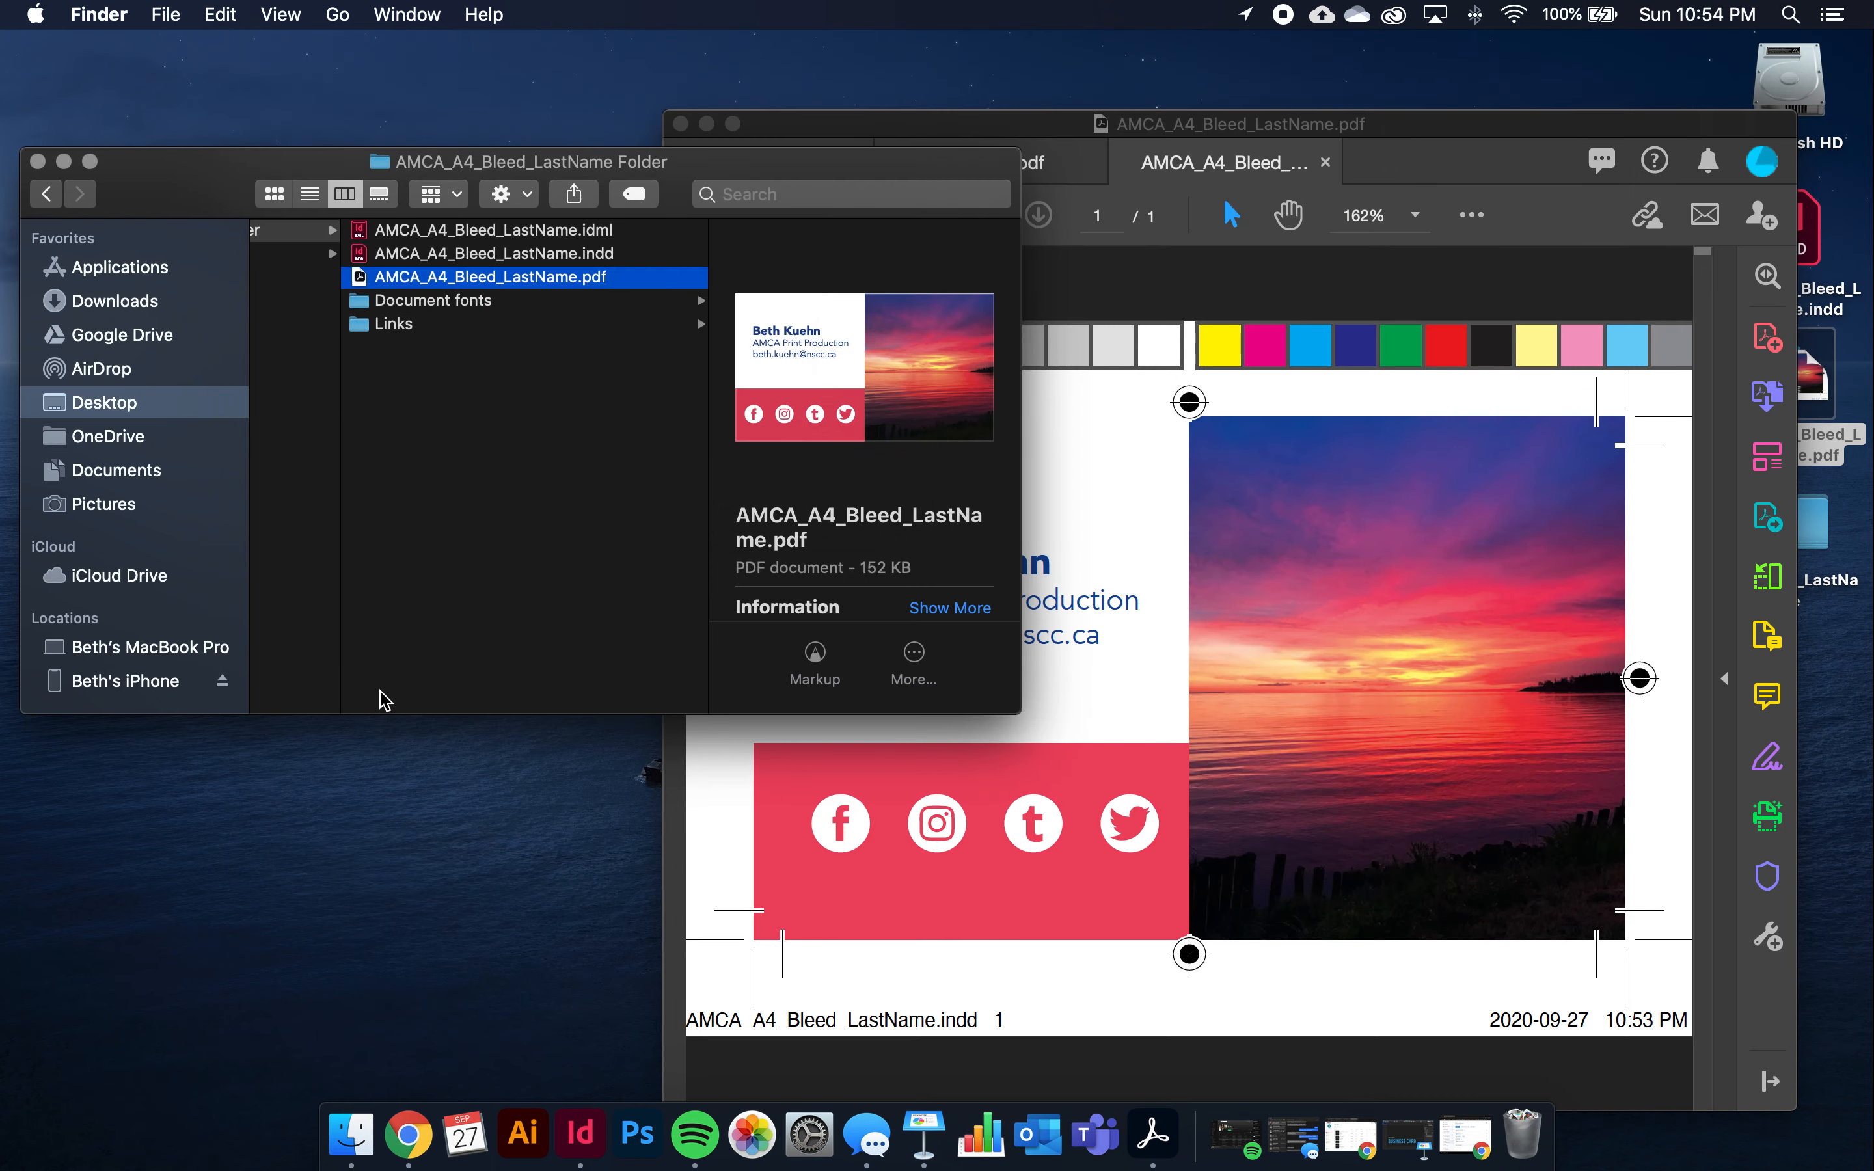
click(852, 983)
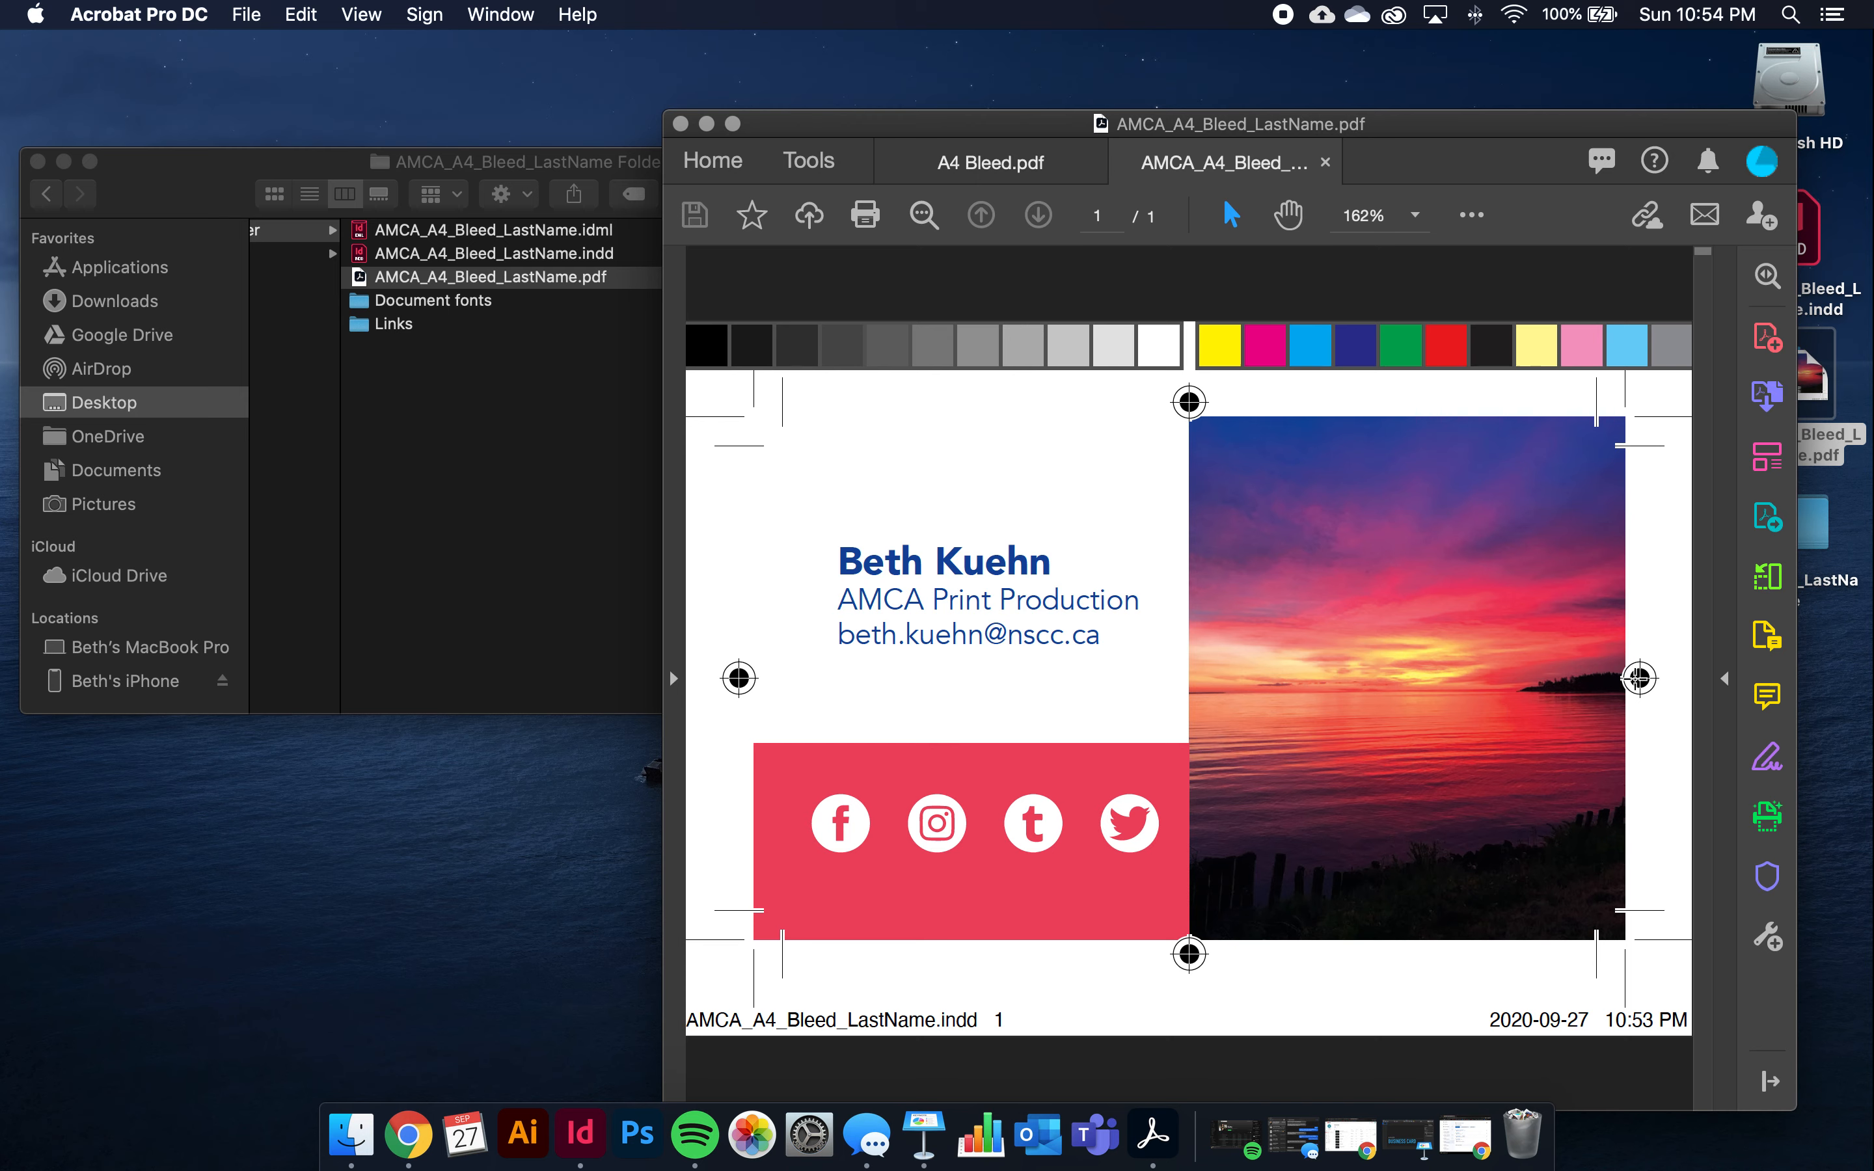
Inspect the footer's file name and date, then close the Acrobat window
drag(1680, 1020, 1490, 1019)
drag(991, 1020, 700, 1019)
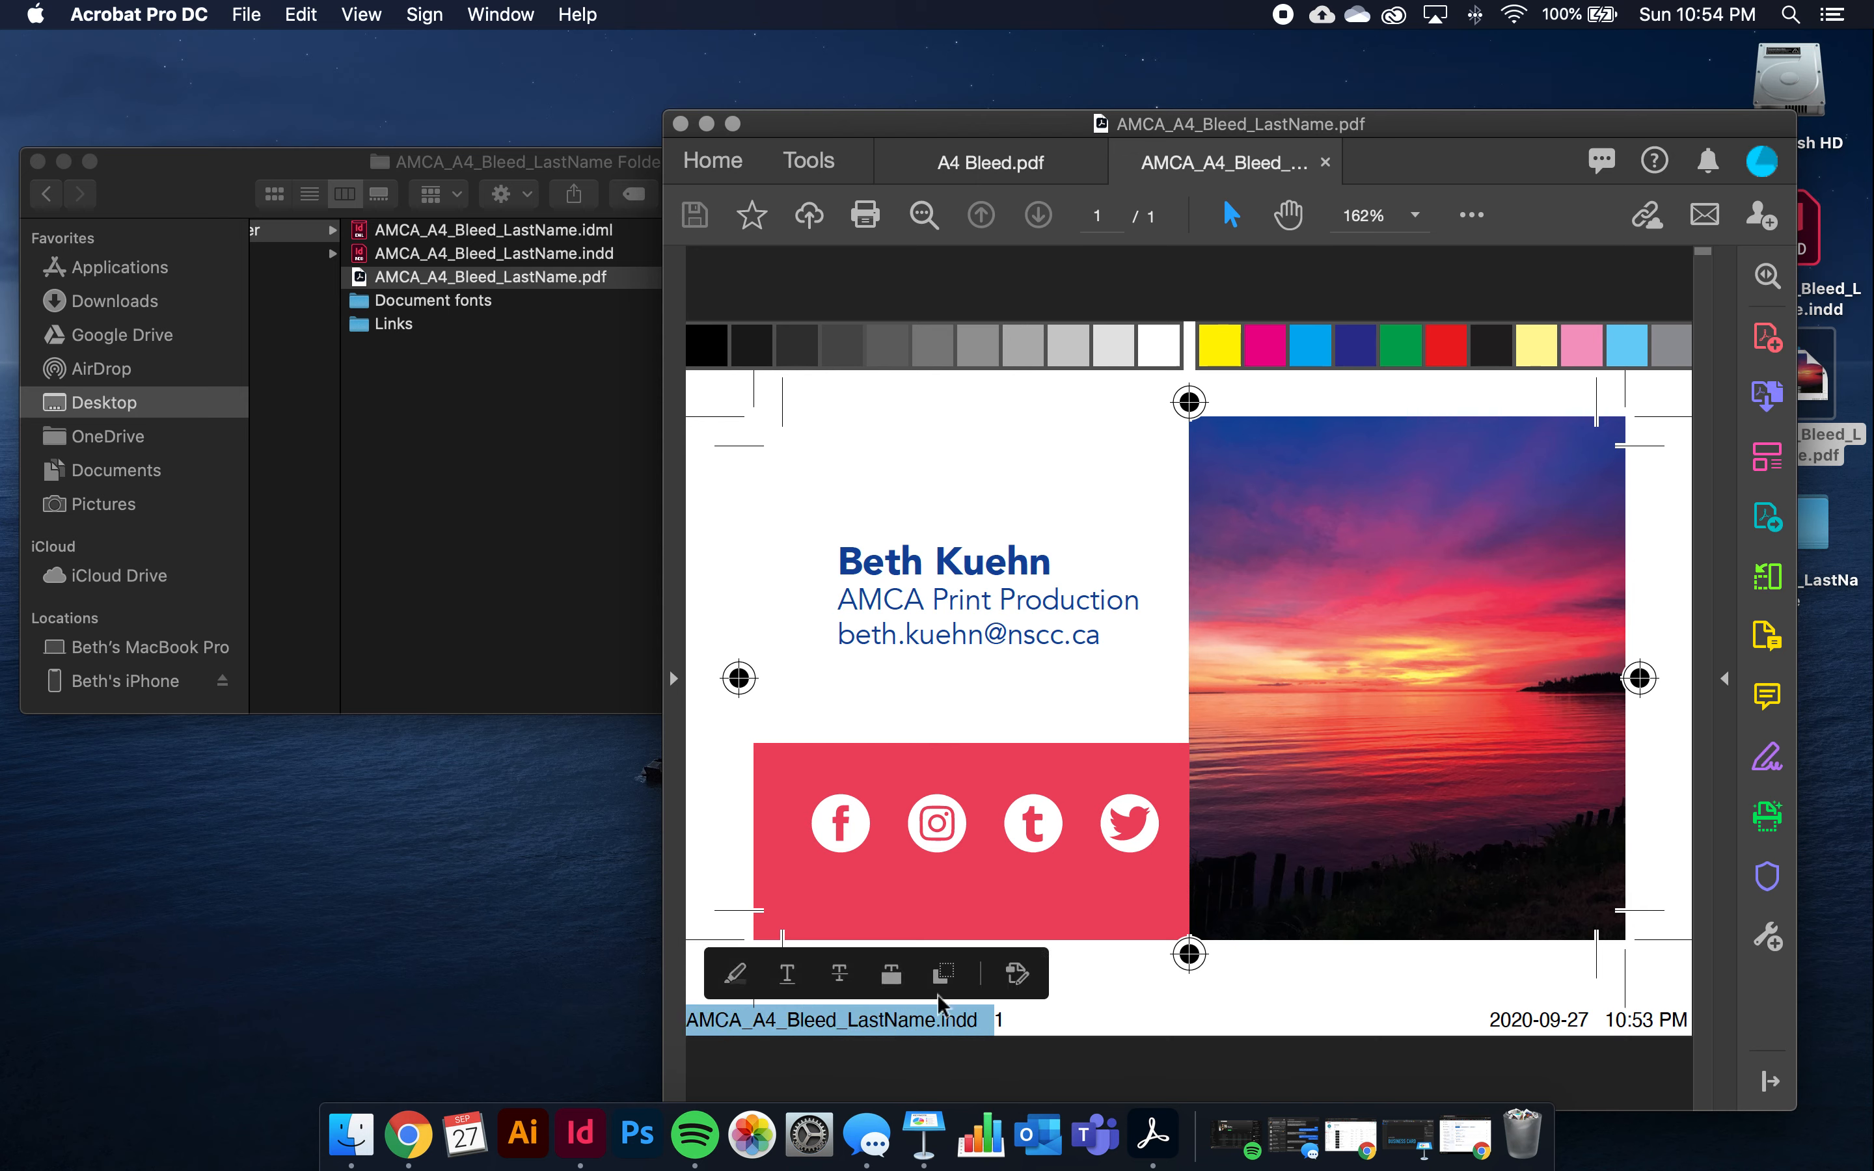
click(1127, 1008)
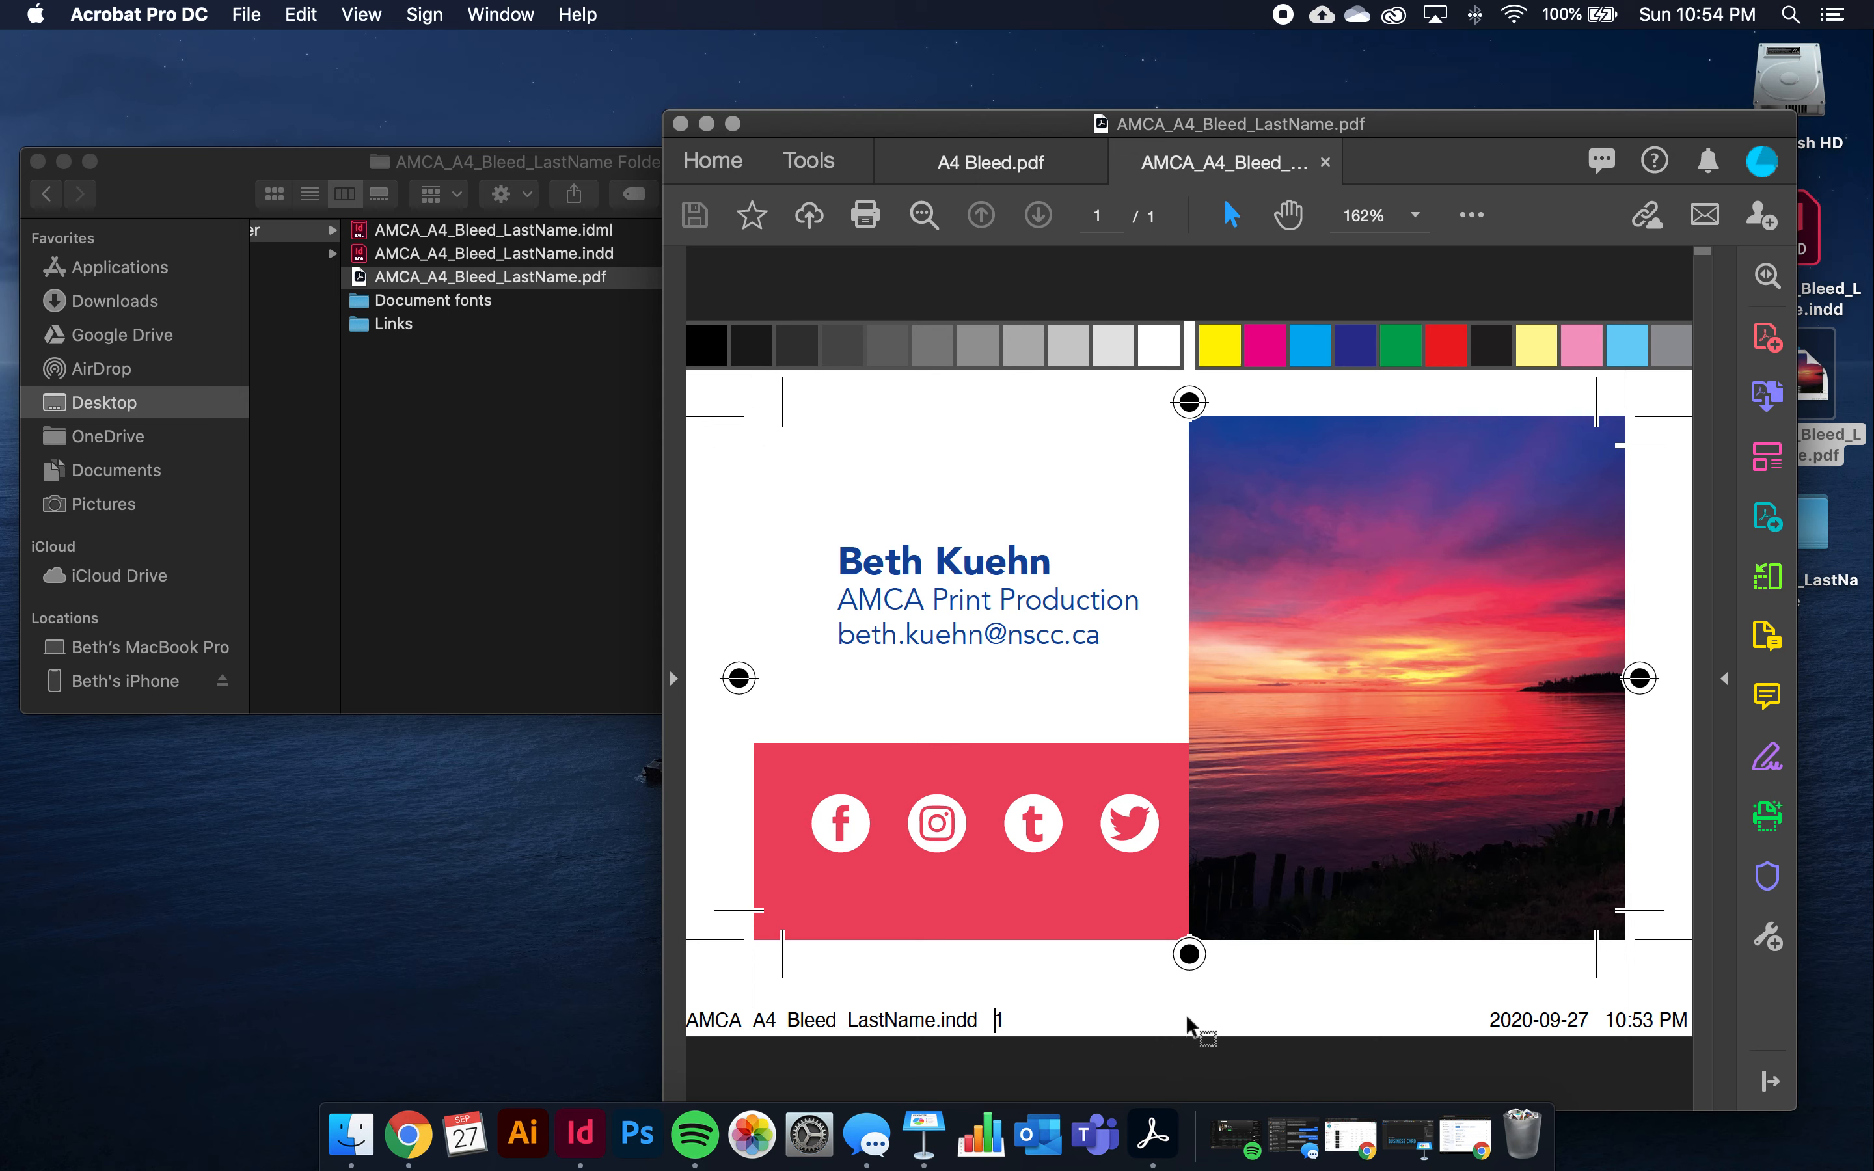
click(681, 125)
Close all PDF tabs, move the PDF into AMCA_A4_LastName, and trash the desktop INDD file
click(774, 609)
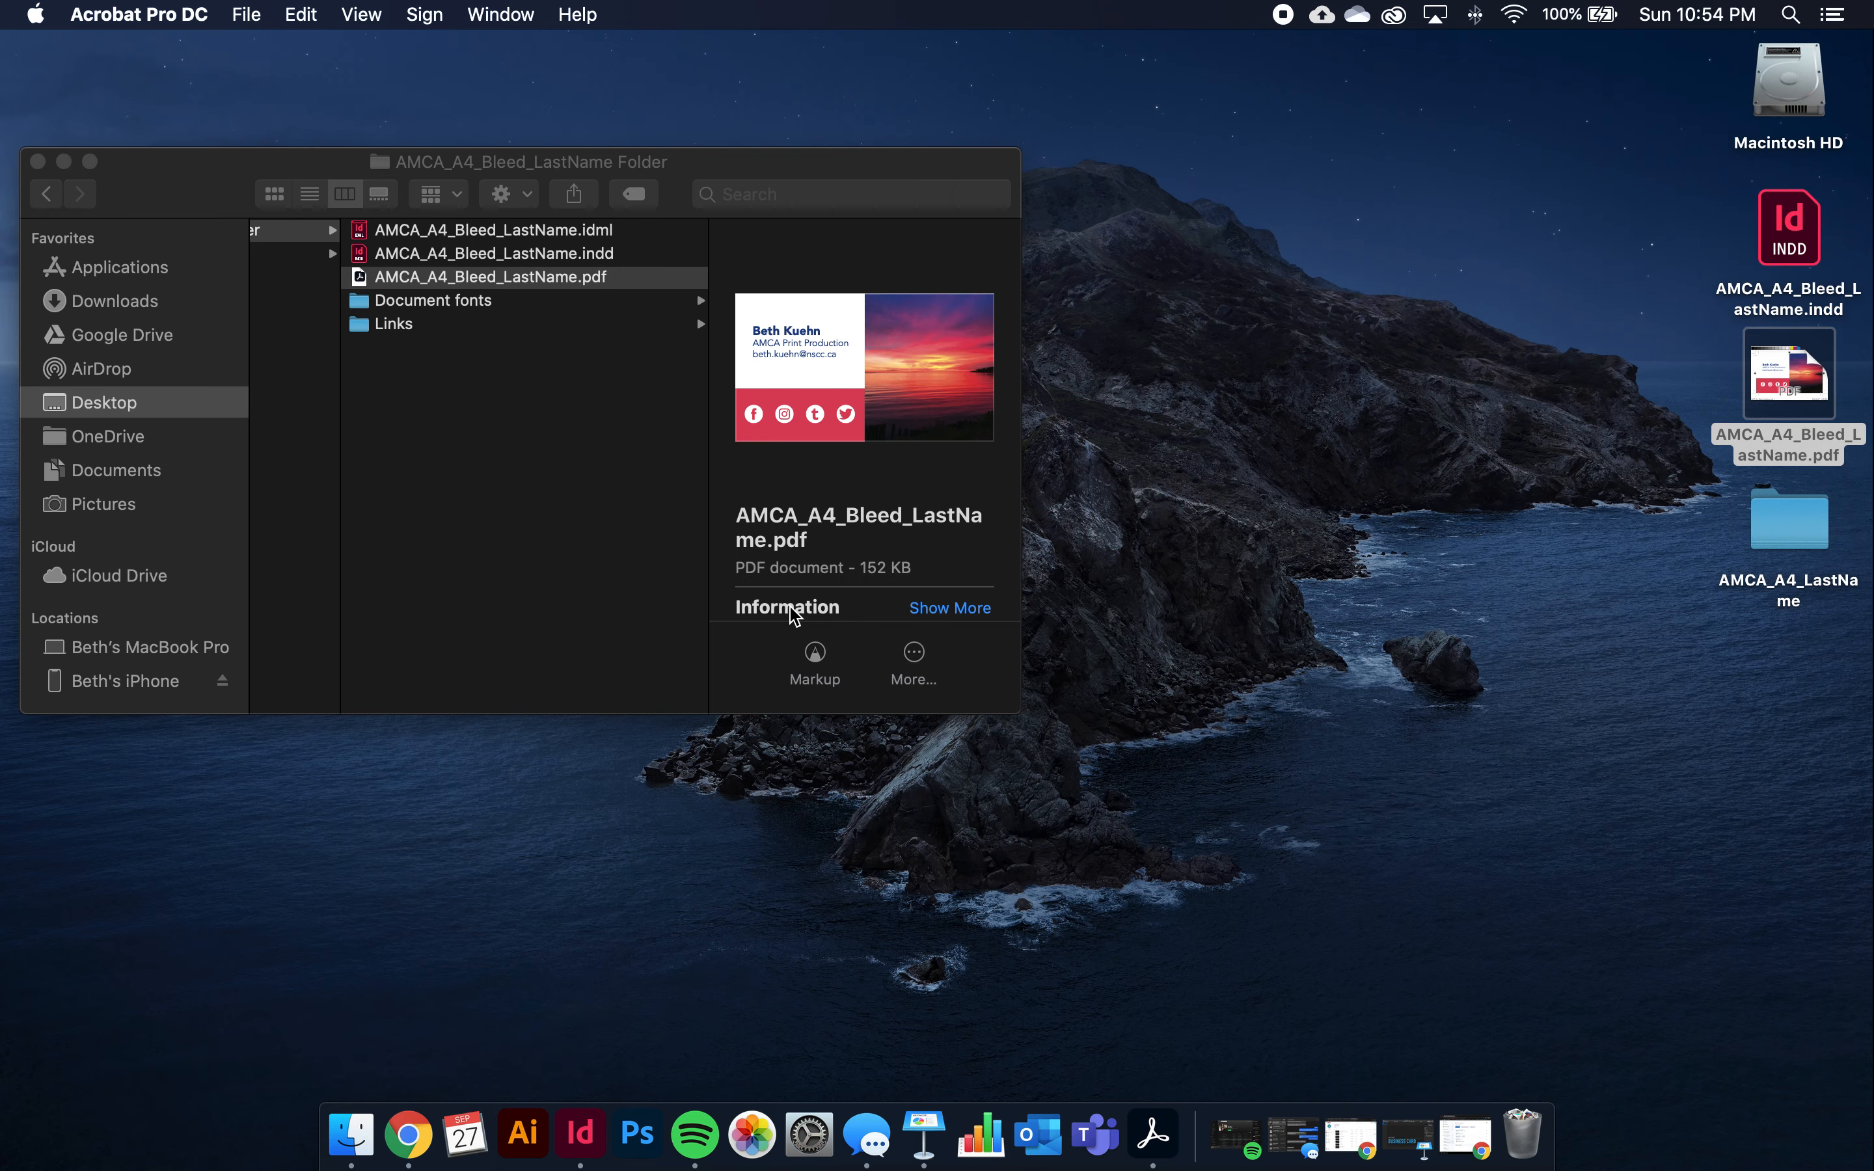
mouse_move(1782, 363)
mouse_down()
mouse_move(1676, 384)
mouse_move(1760, 394)
mouse_move(1781, 361)
mouse_up()
scroll(731, 476, left, 2)
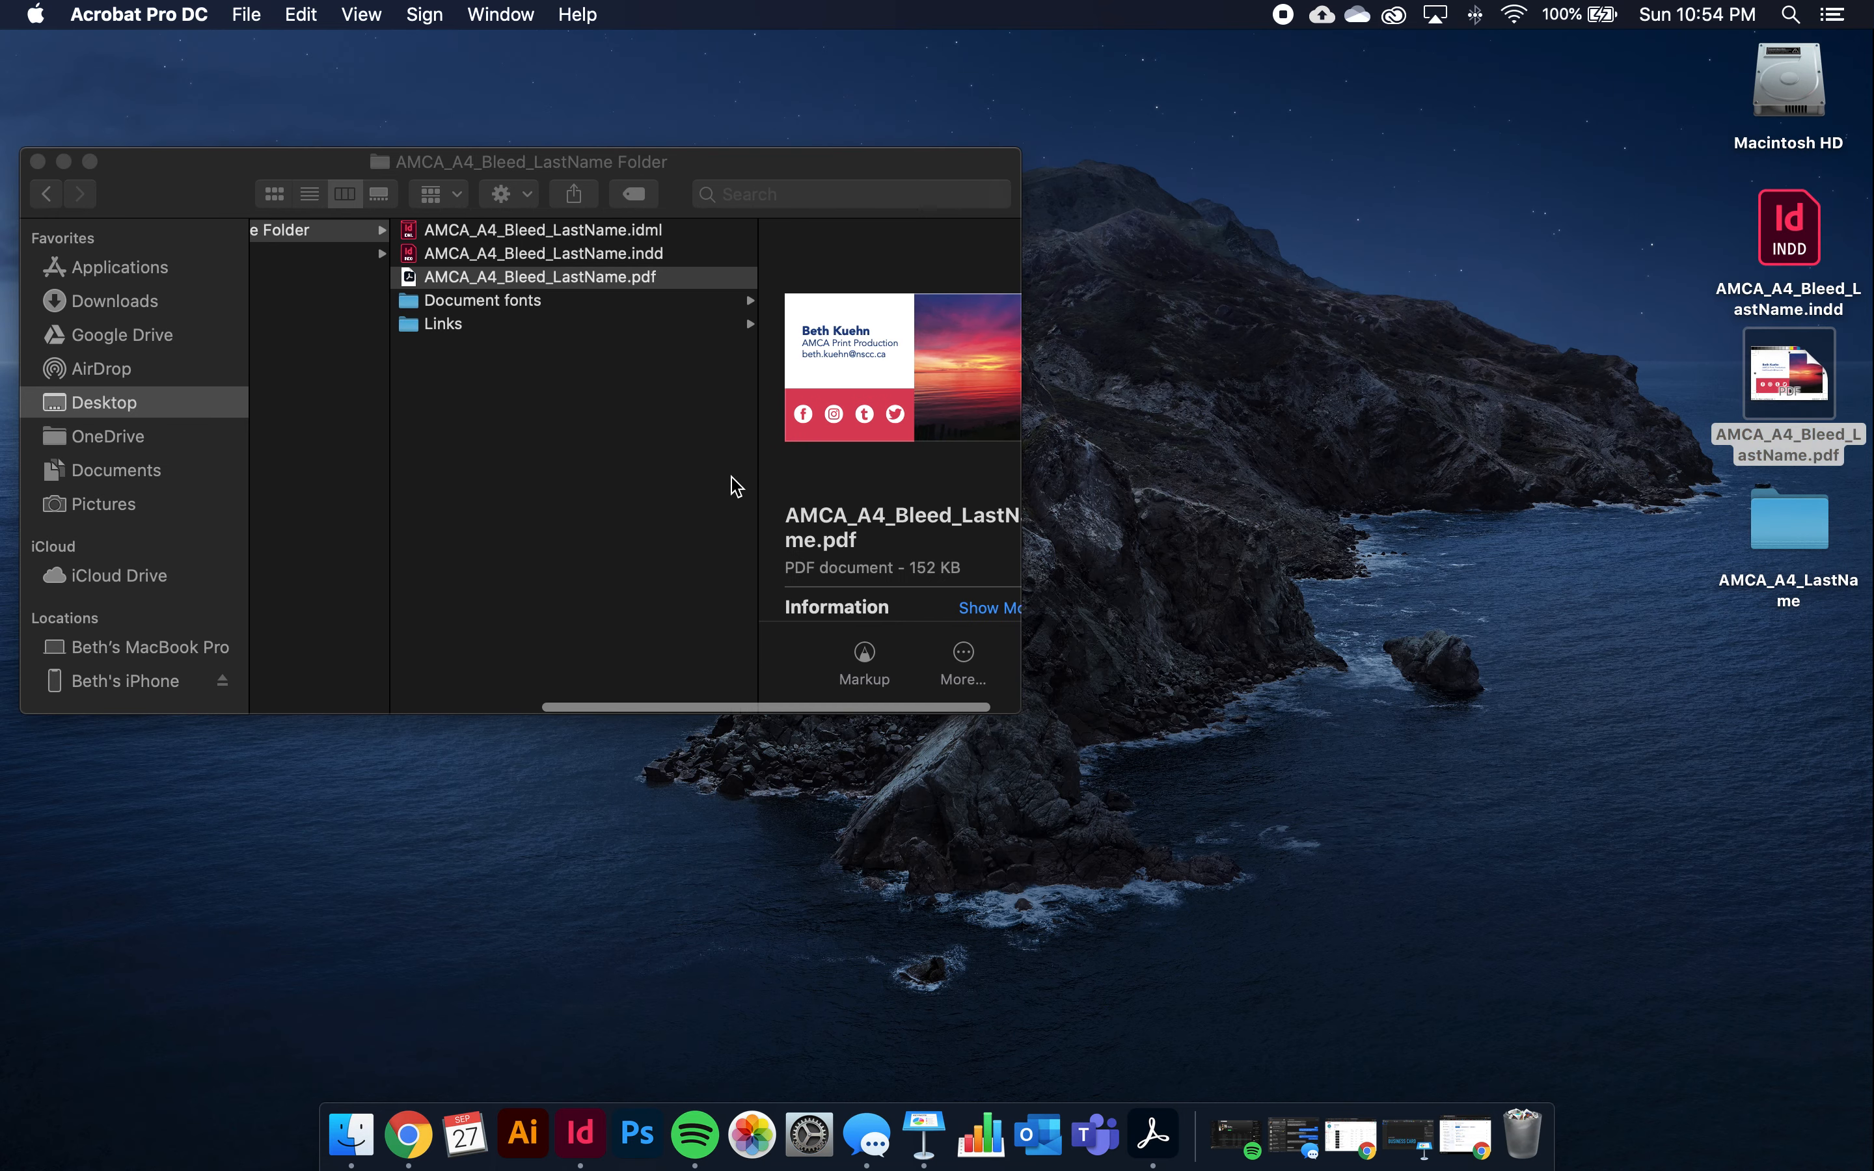
scroll(714, 477, left, 8)
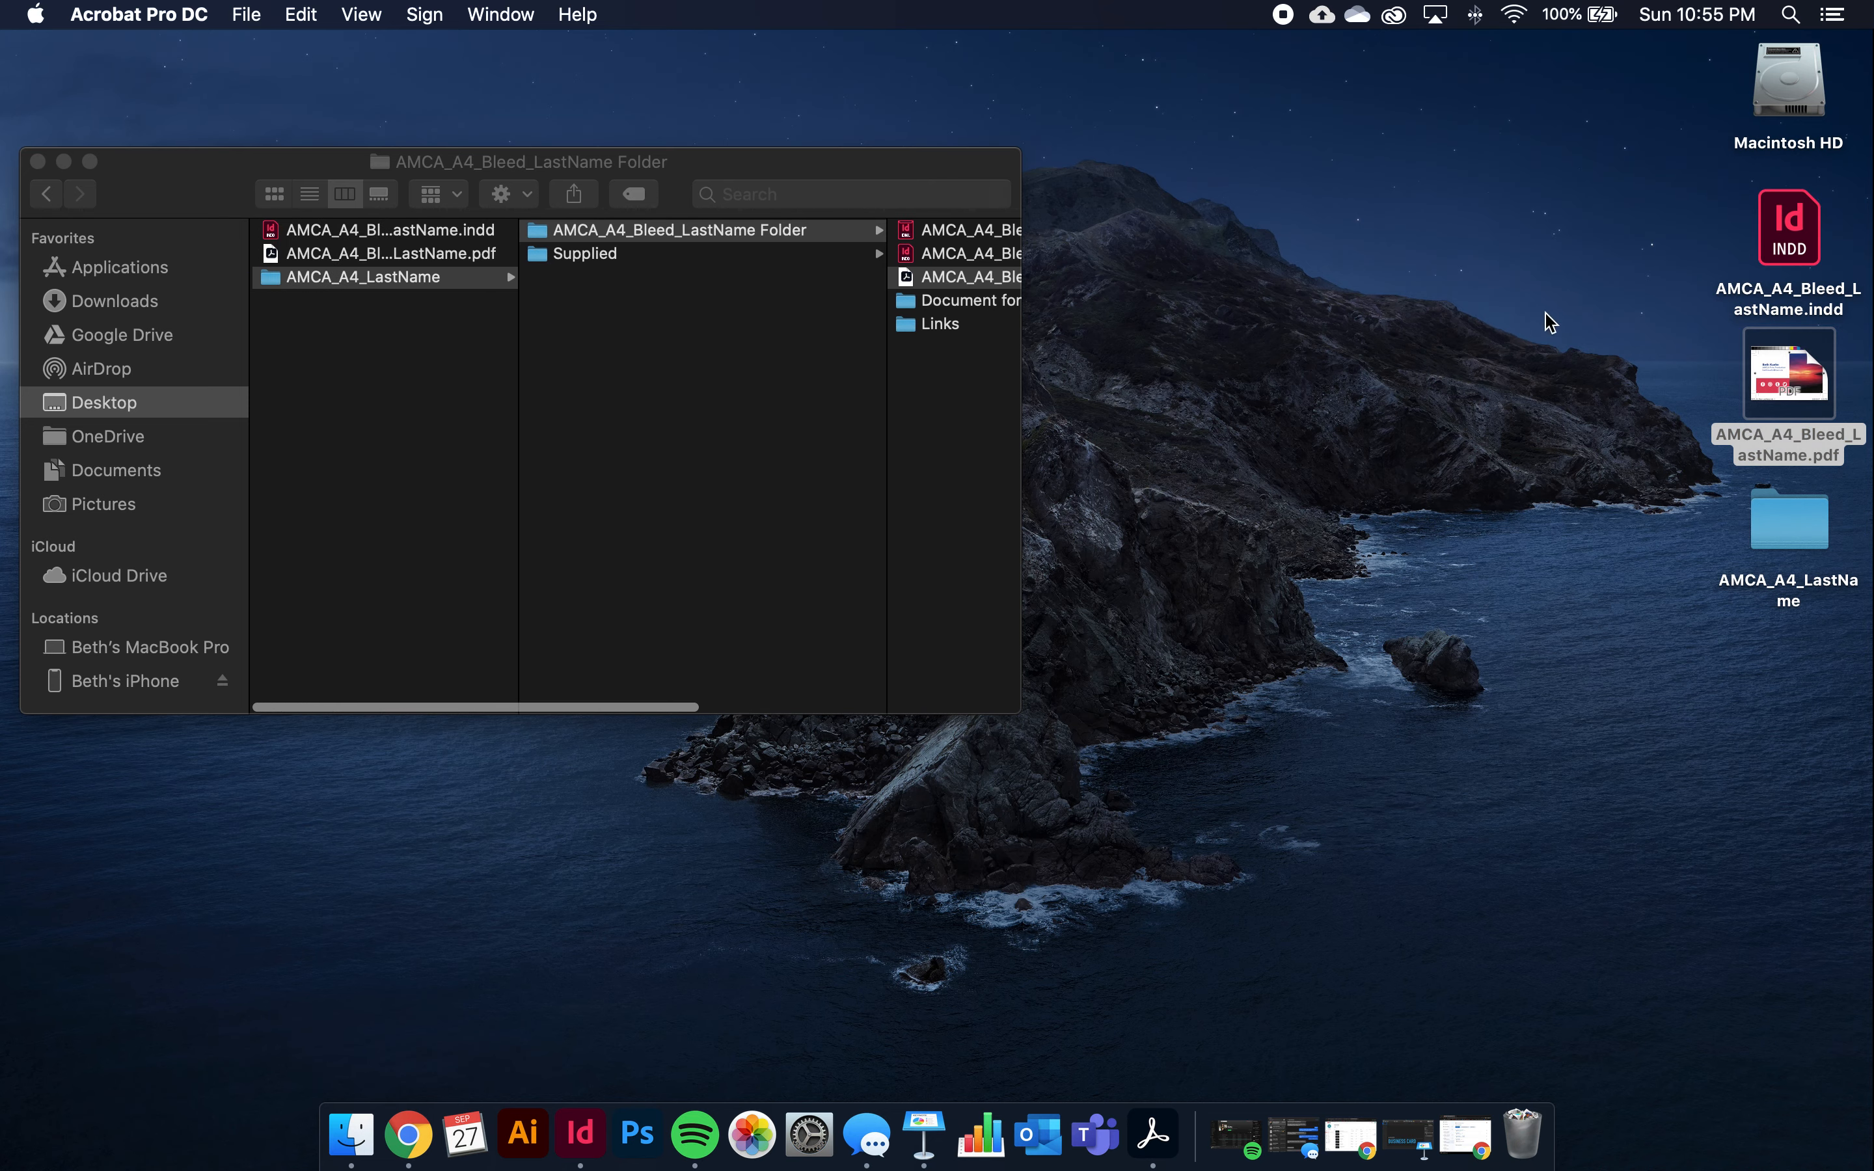
drag(1789, 375, 752, 489)
scroll(754, 477, right, 1)
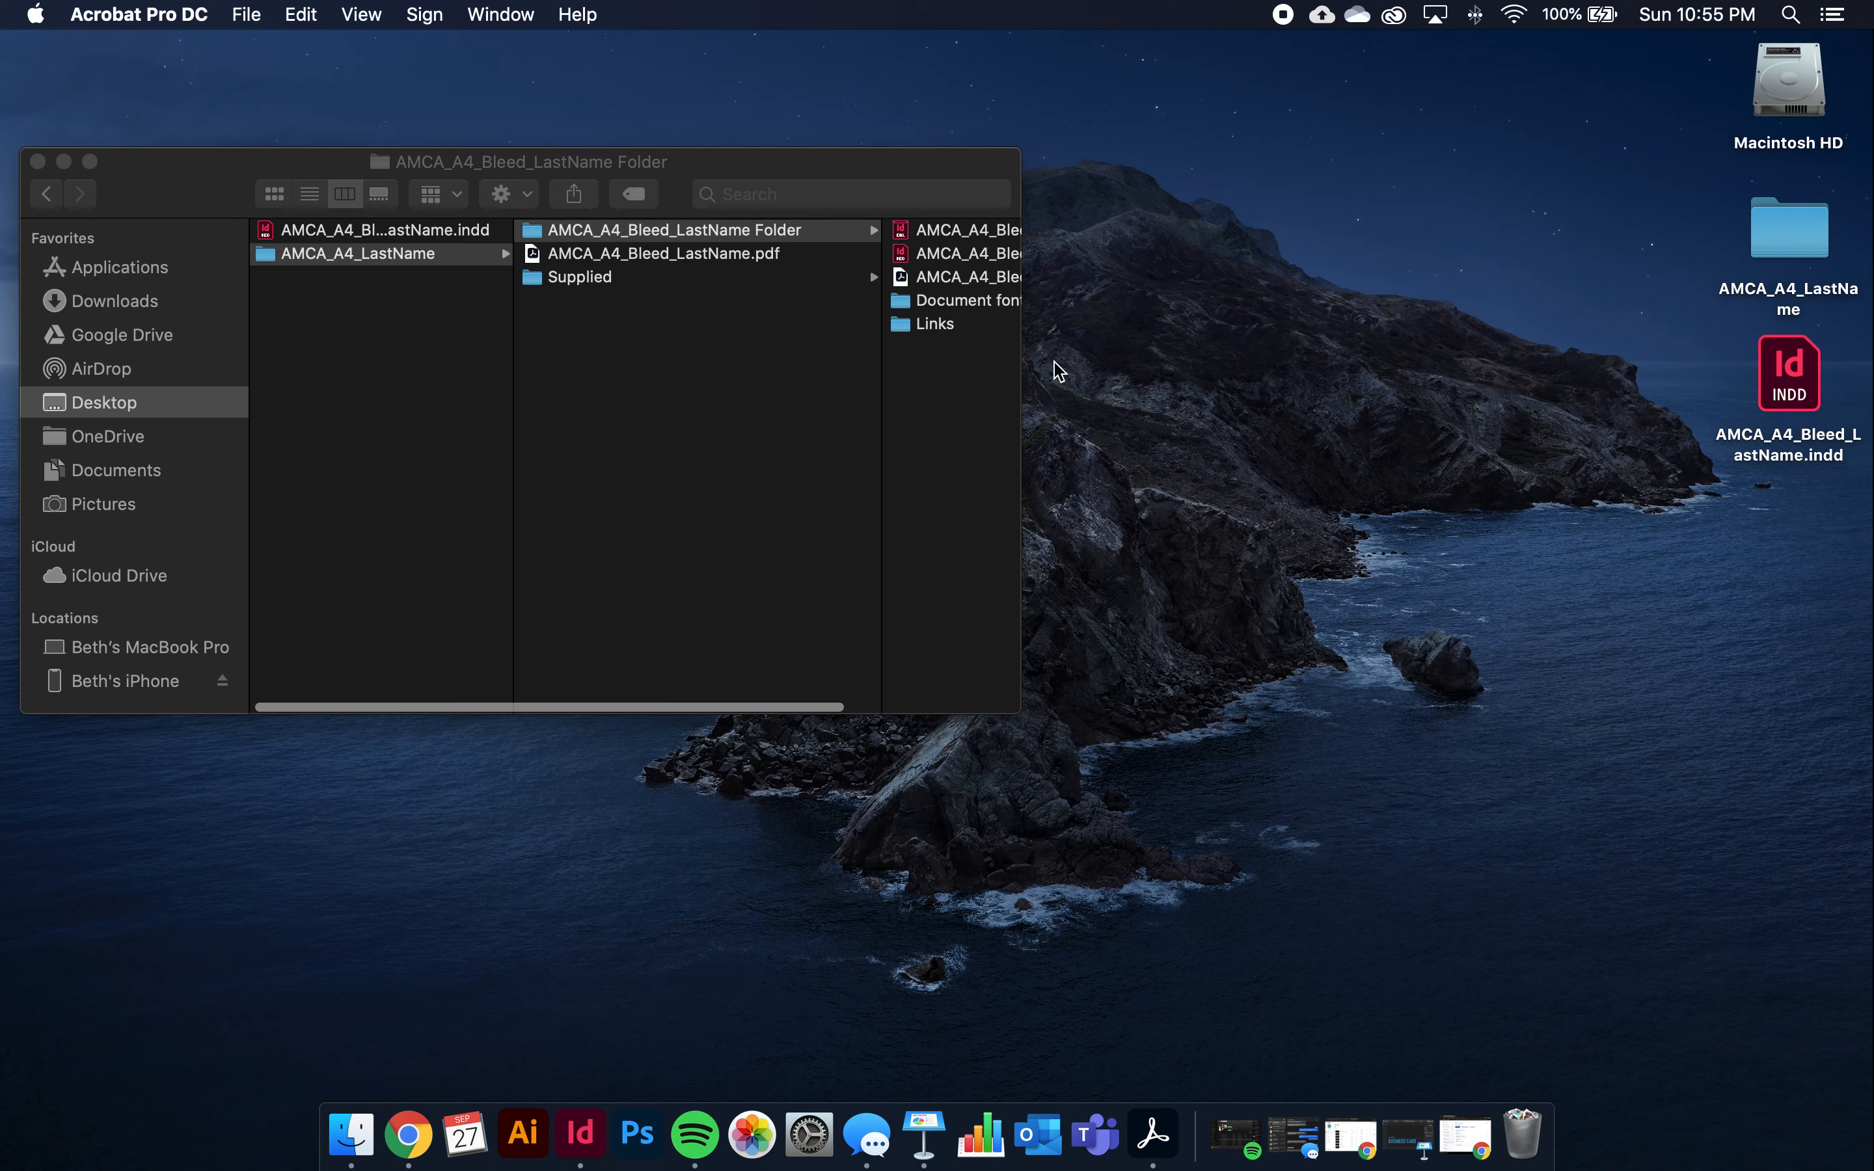
click(1781, 383)
drag(1777, 385, 1524, 1119)
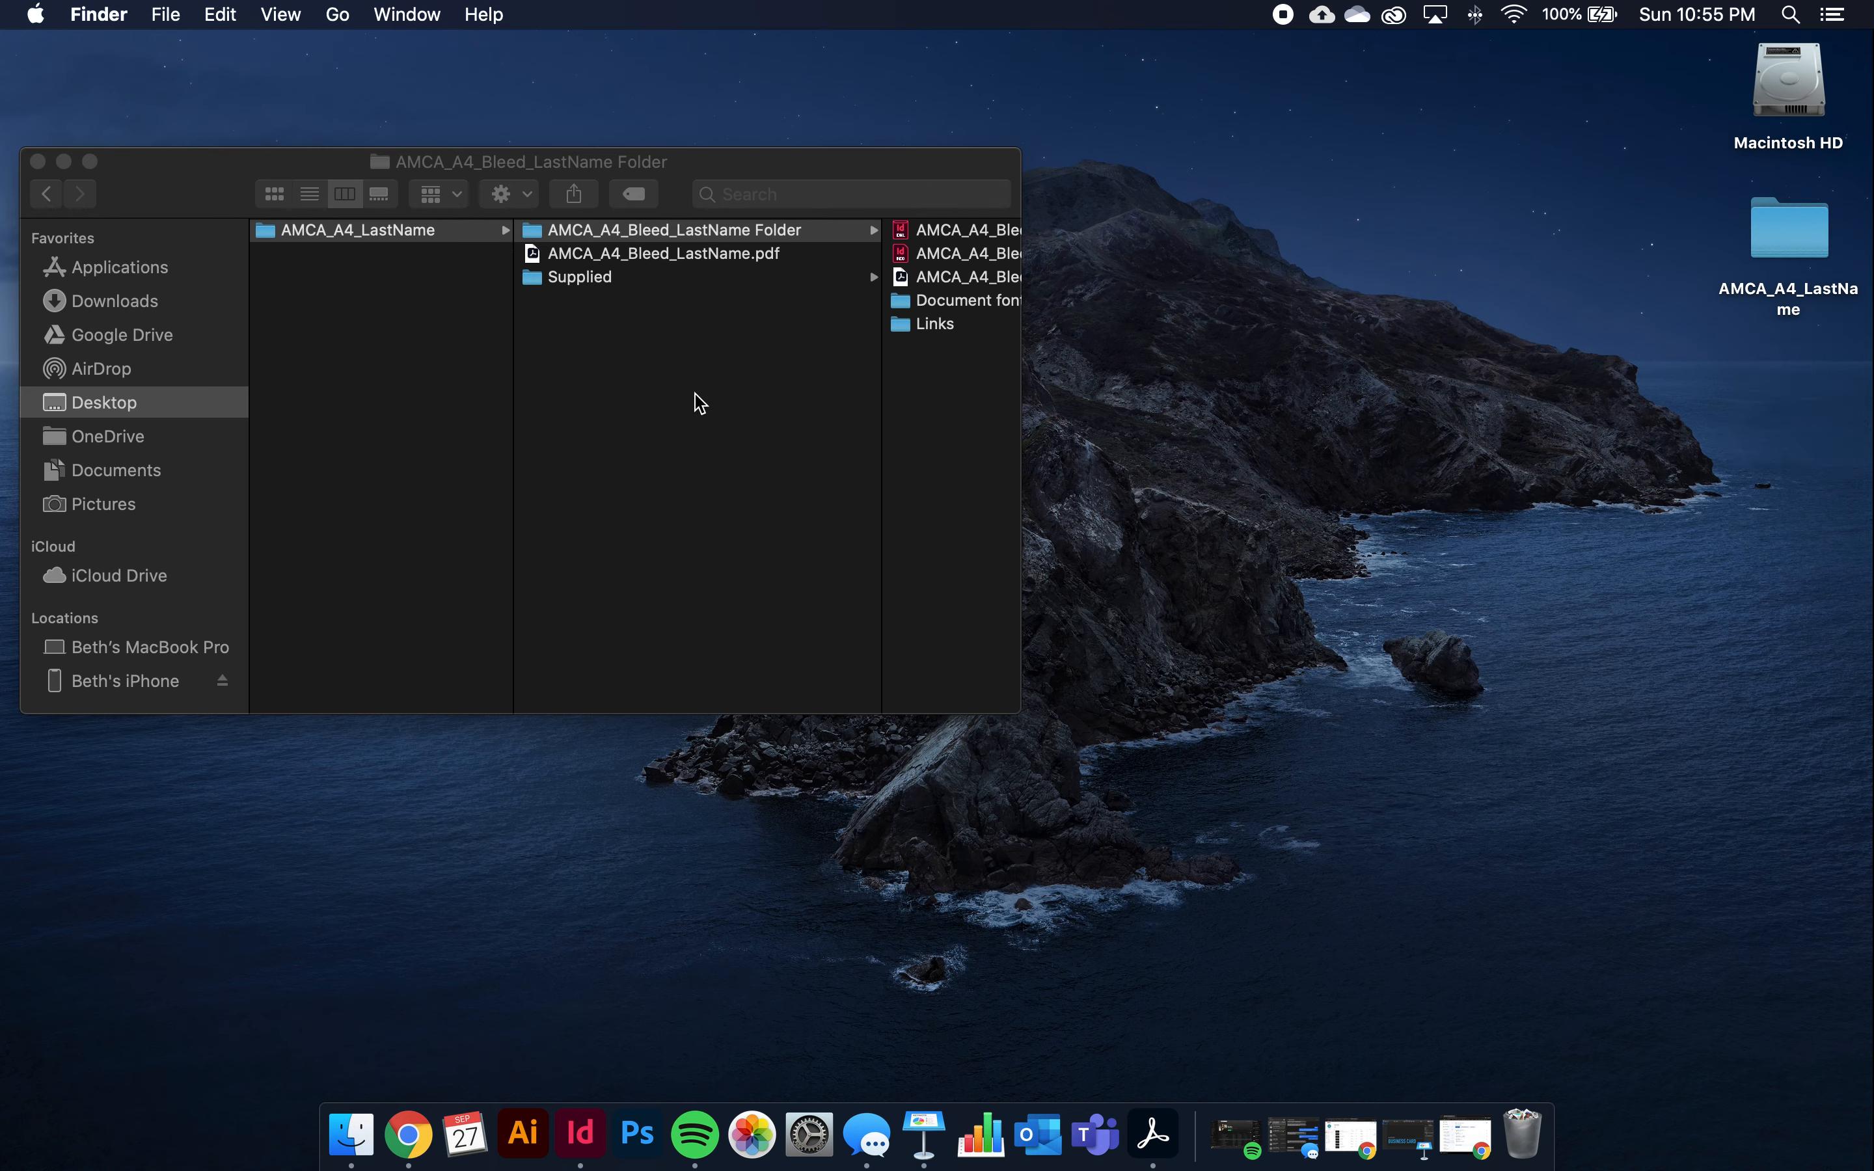
Browse AMCA_A4_LastName's package folder, PDF and Supplied folder, then close the Finder window
drag(1032, 723, 1561, 704)
click(367, 280)
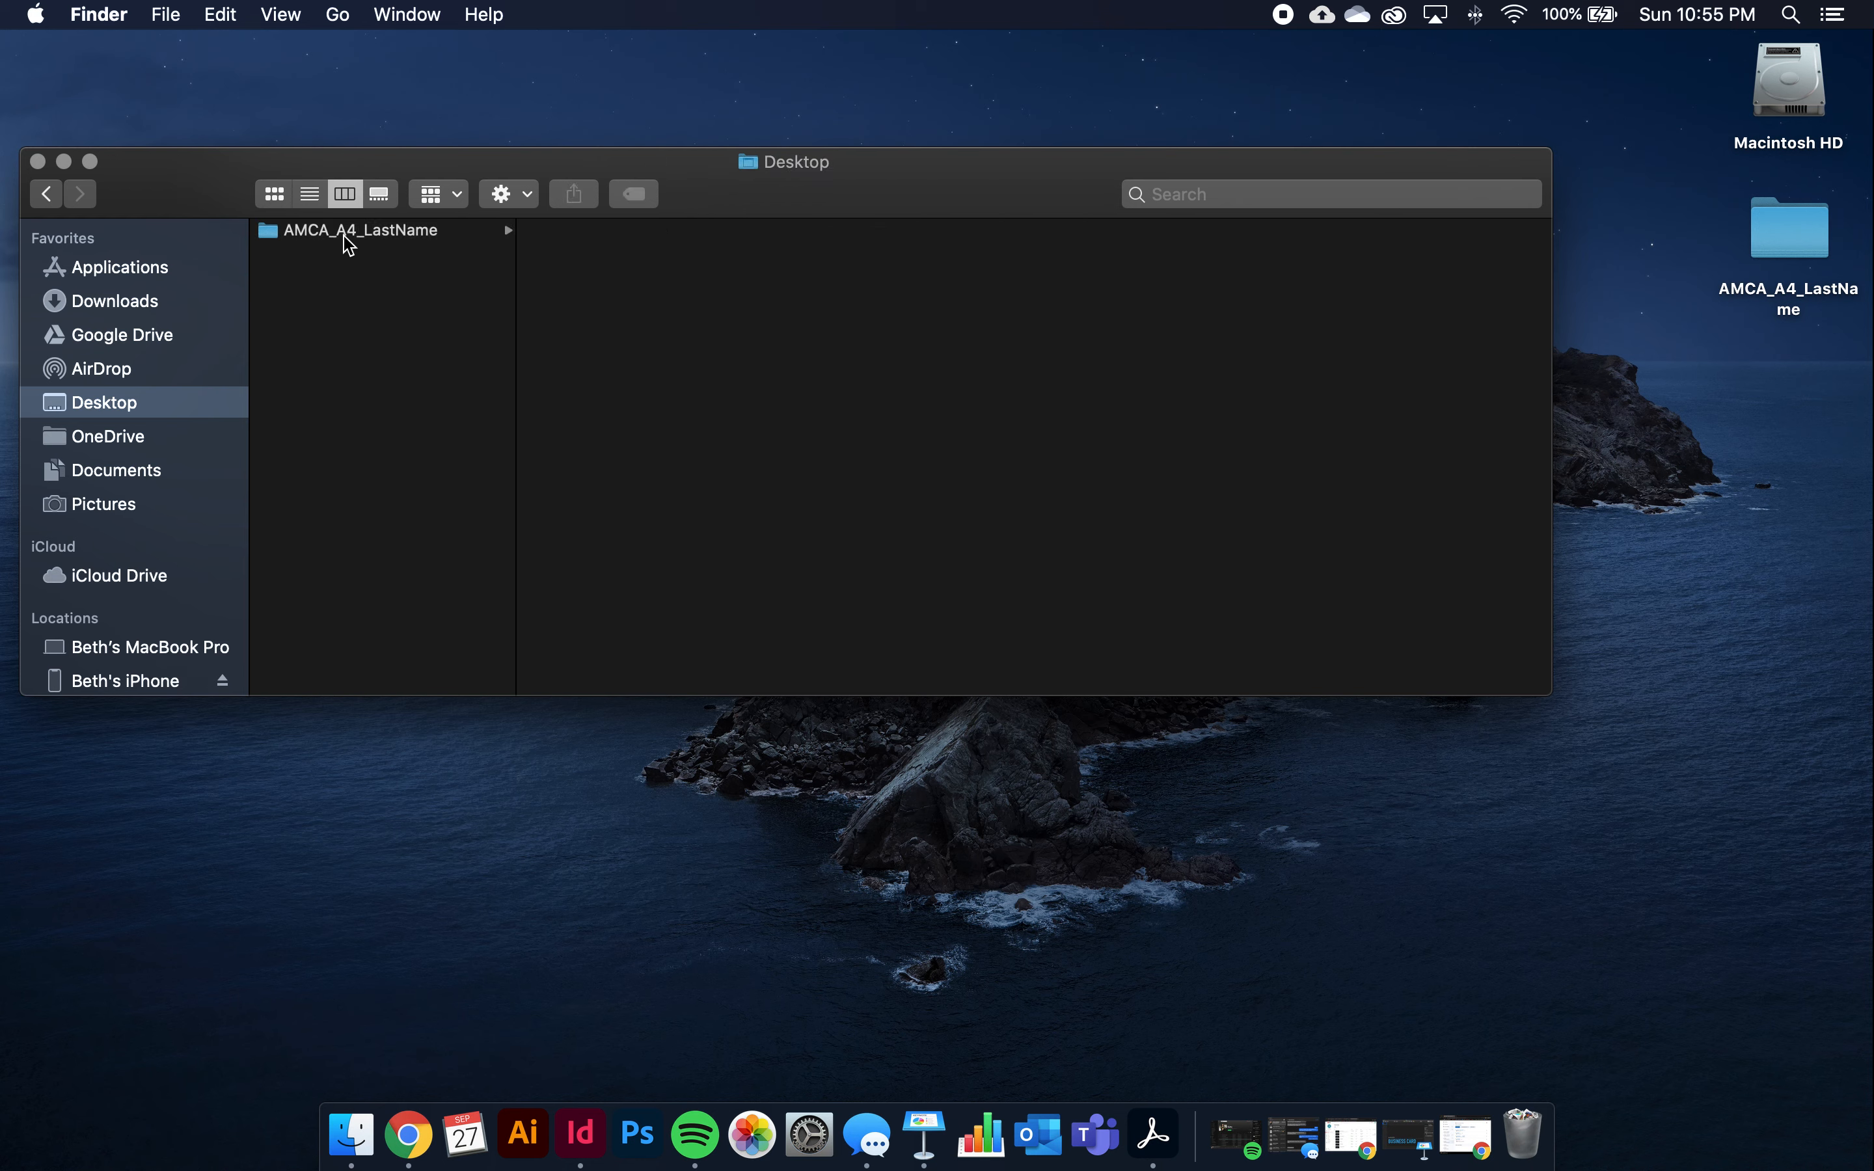
click(404, 227)
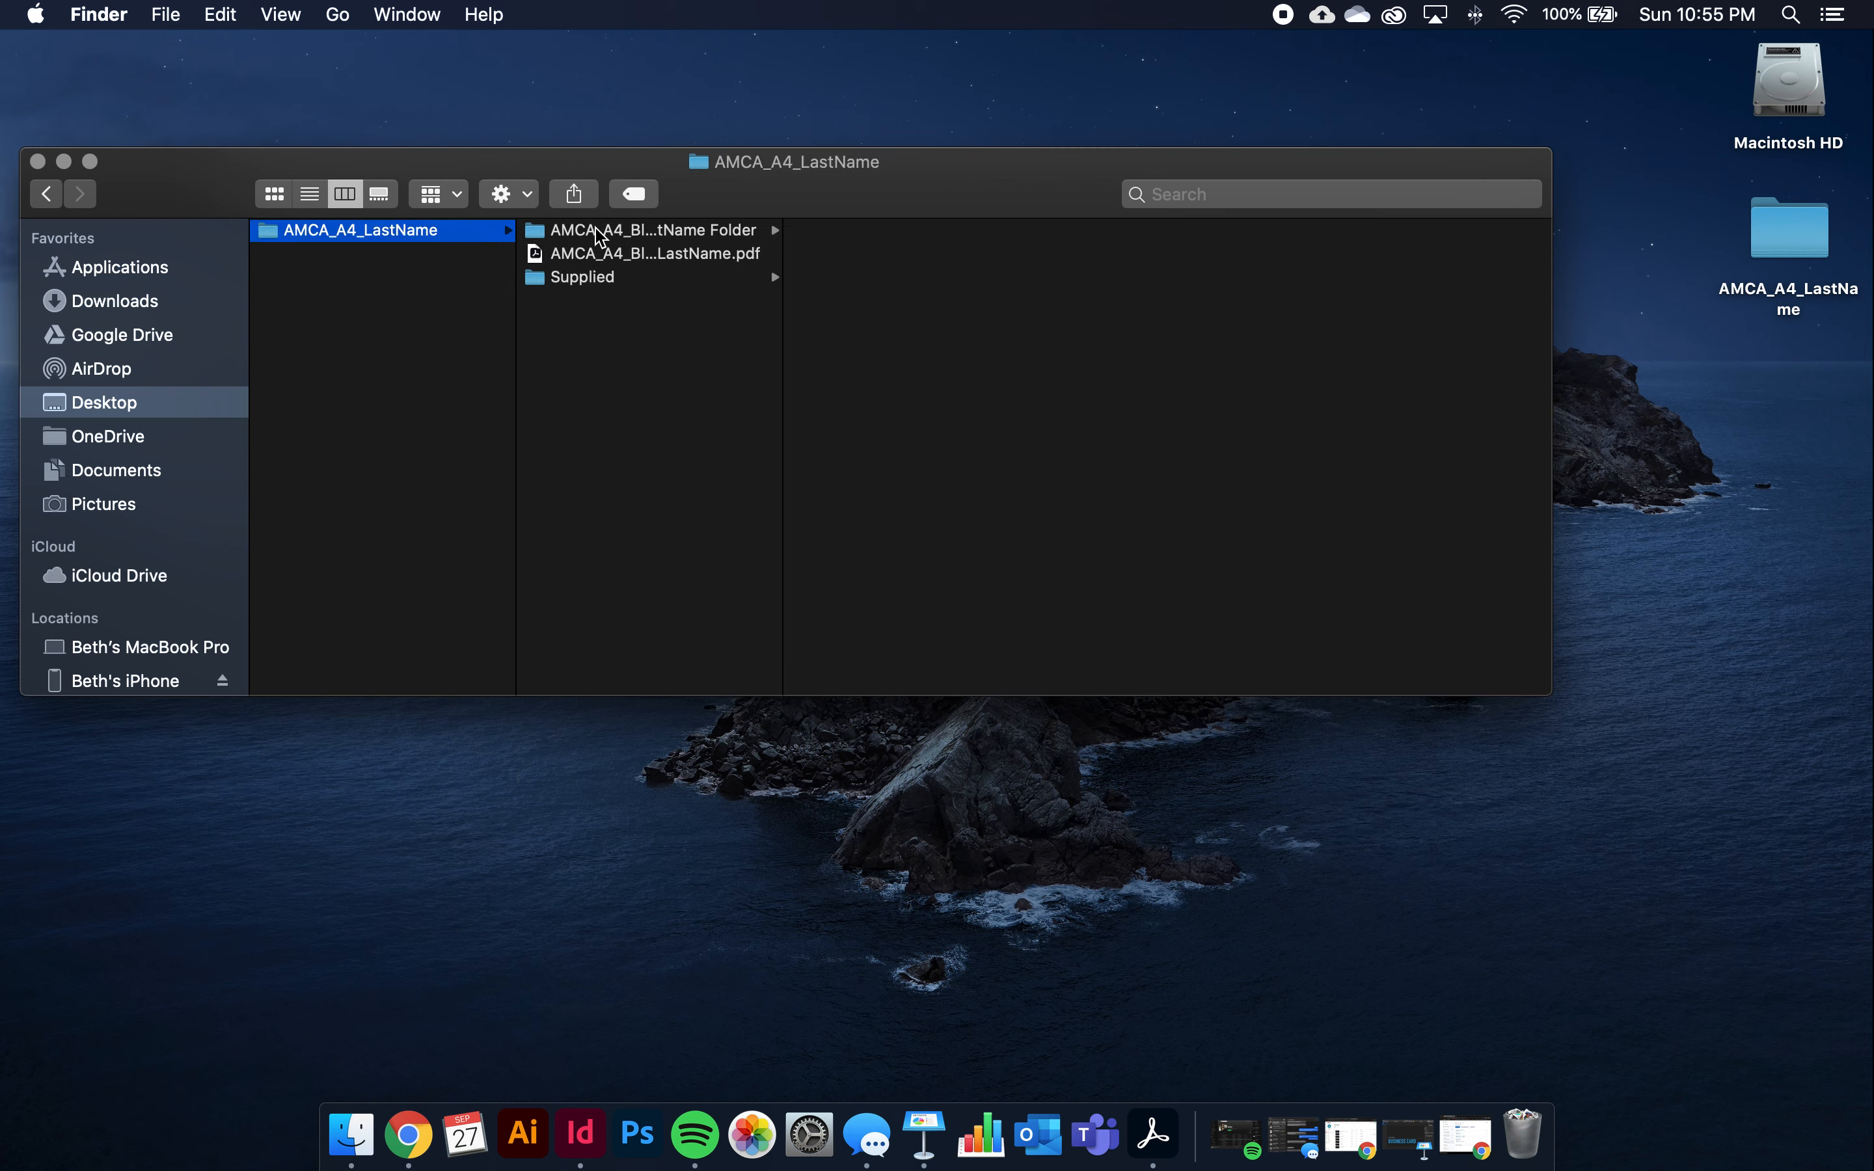
click(624, 232)
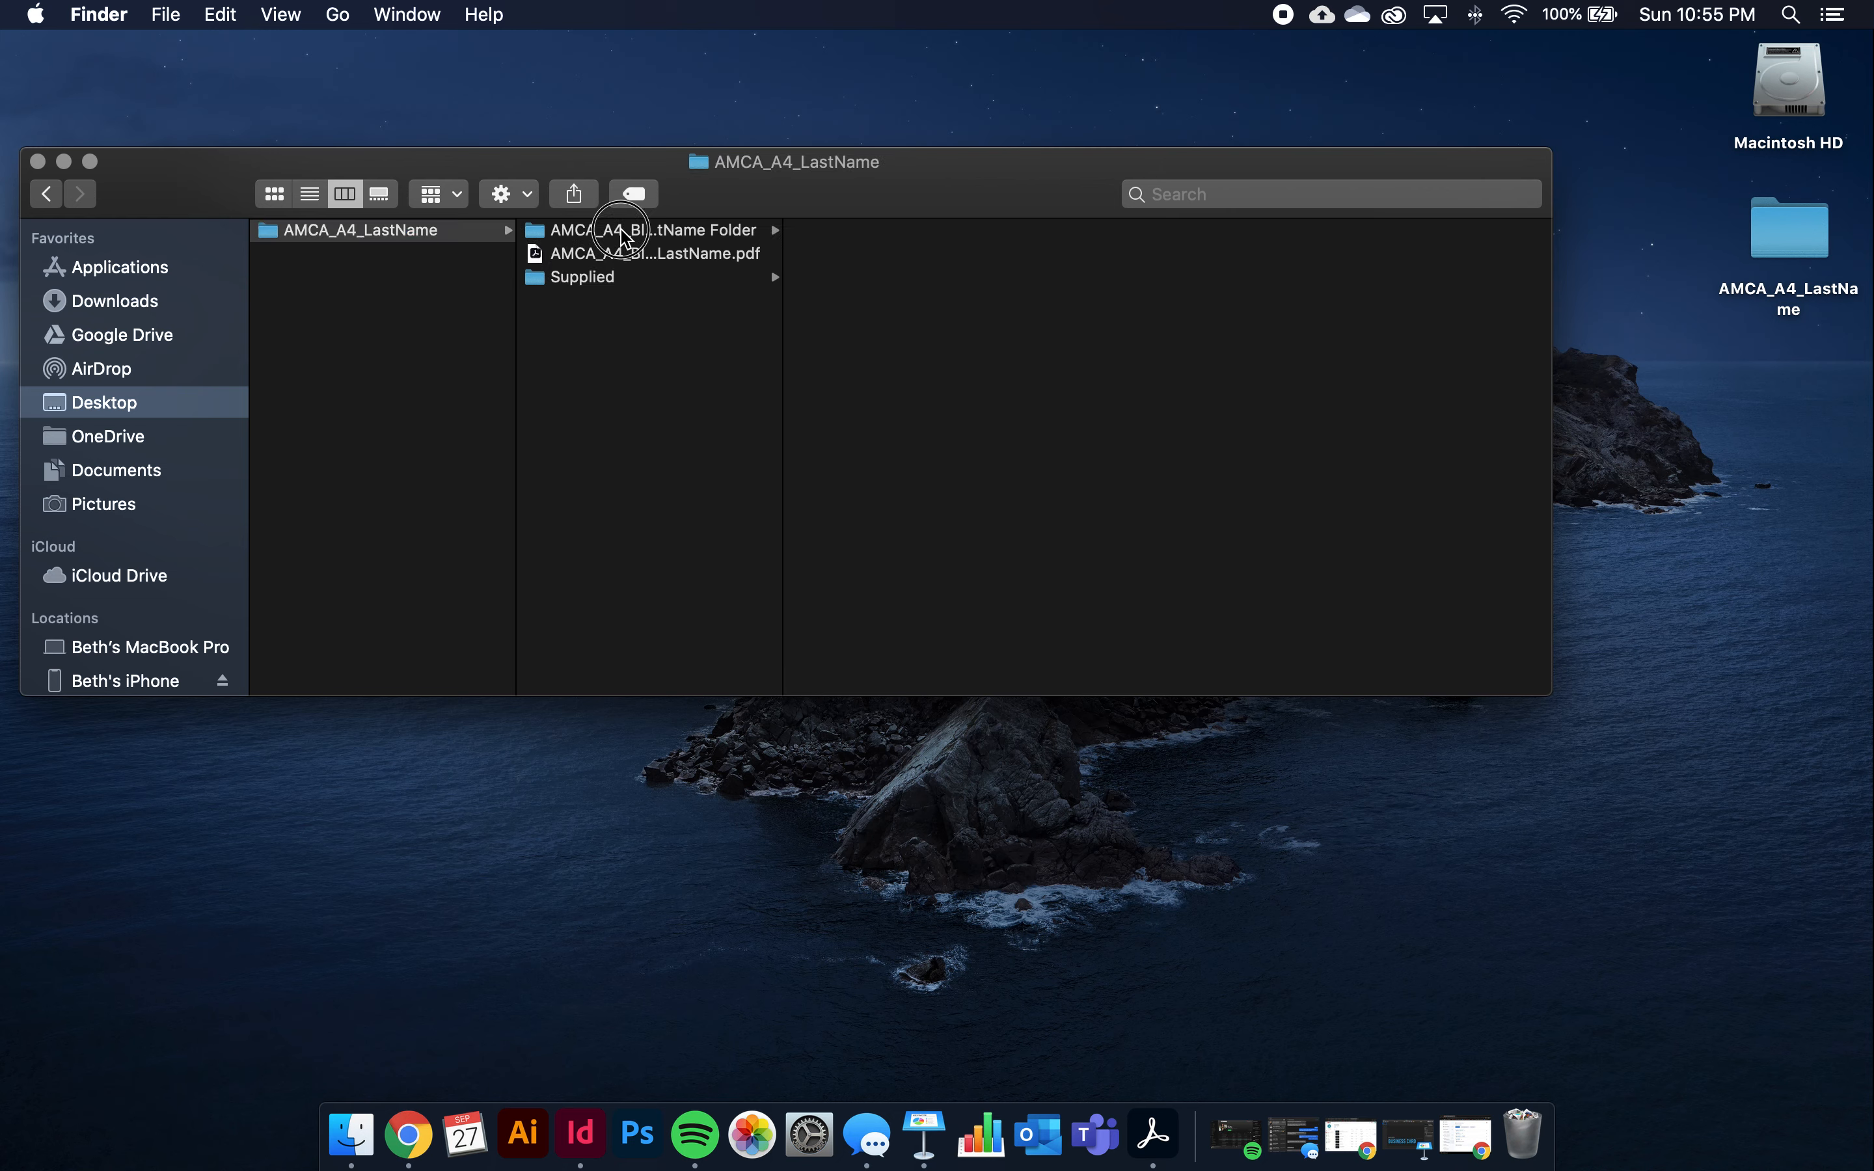
click(690, 261)
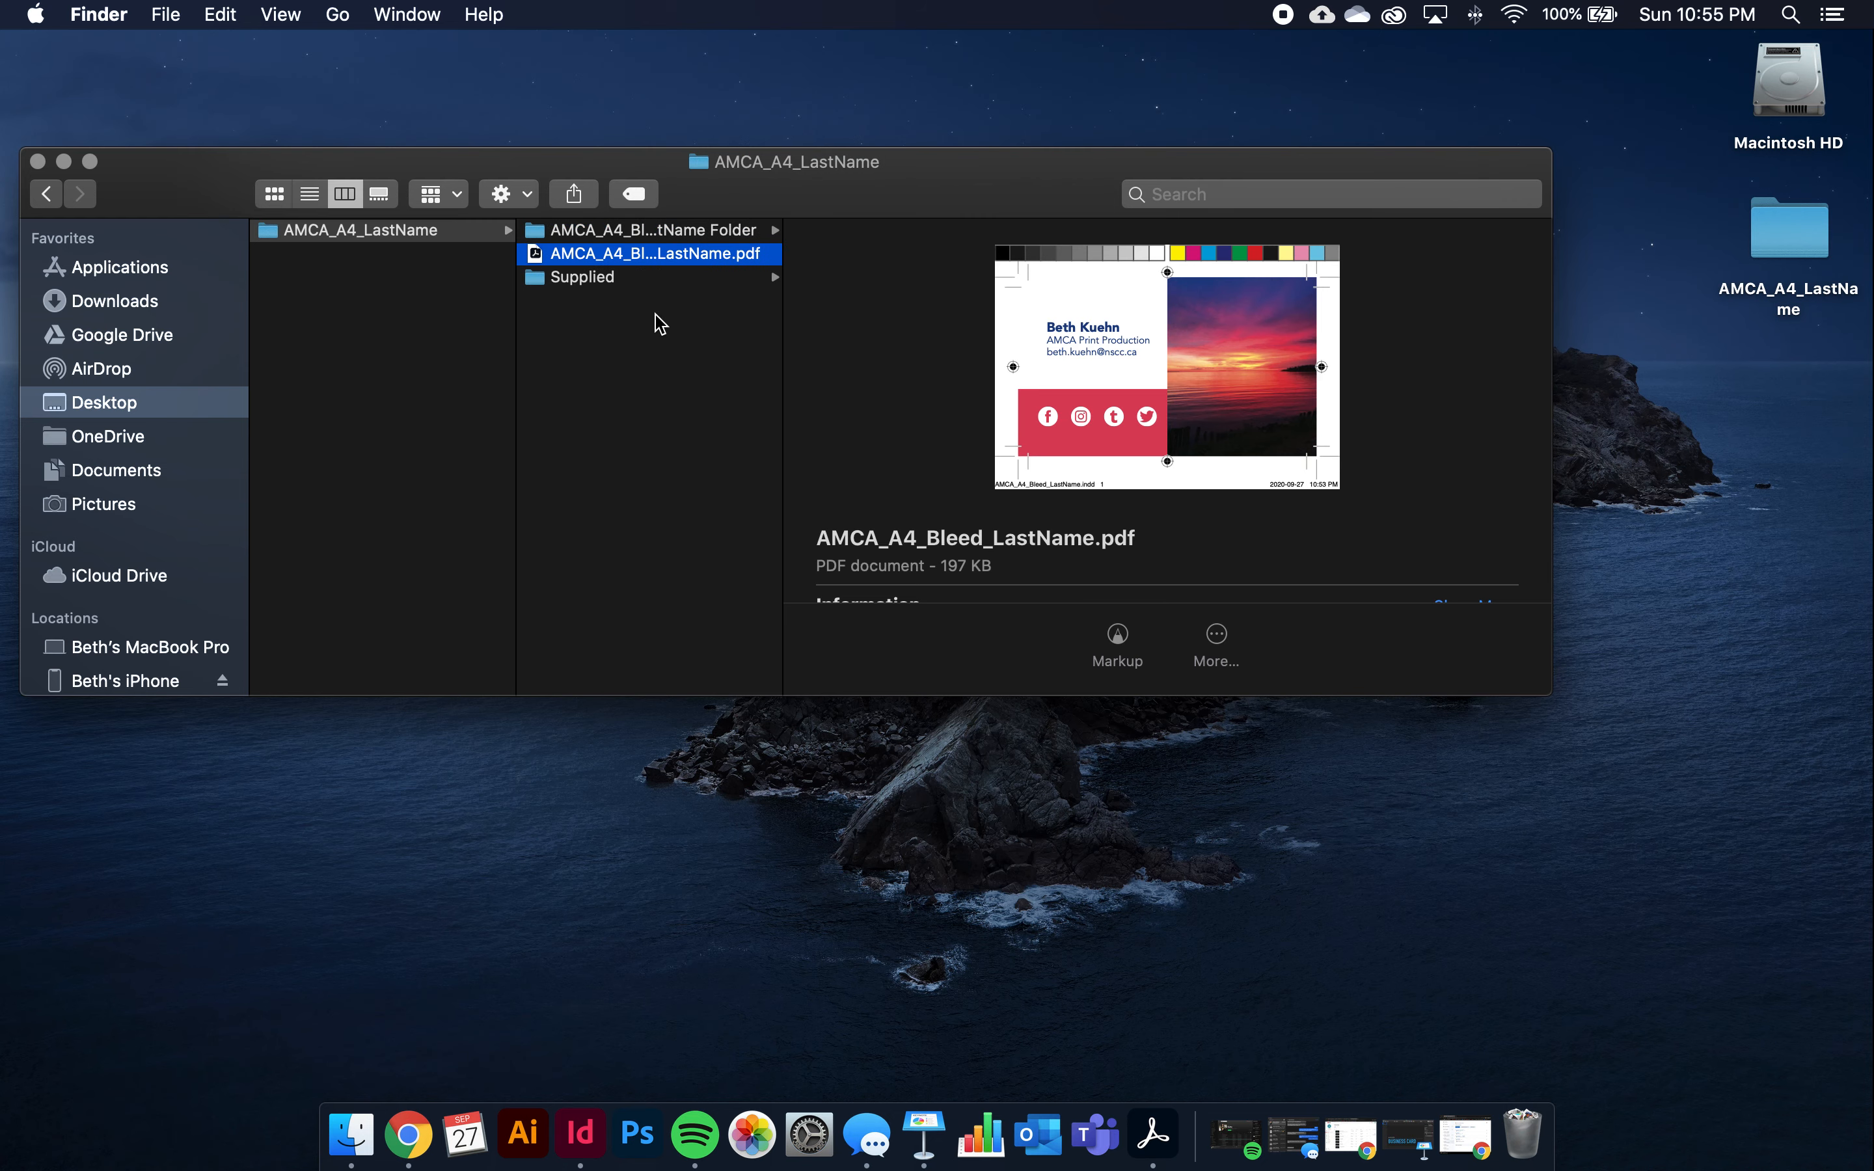
click(616, 279)
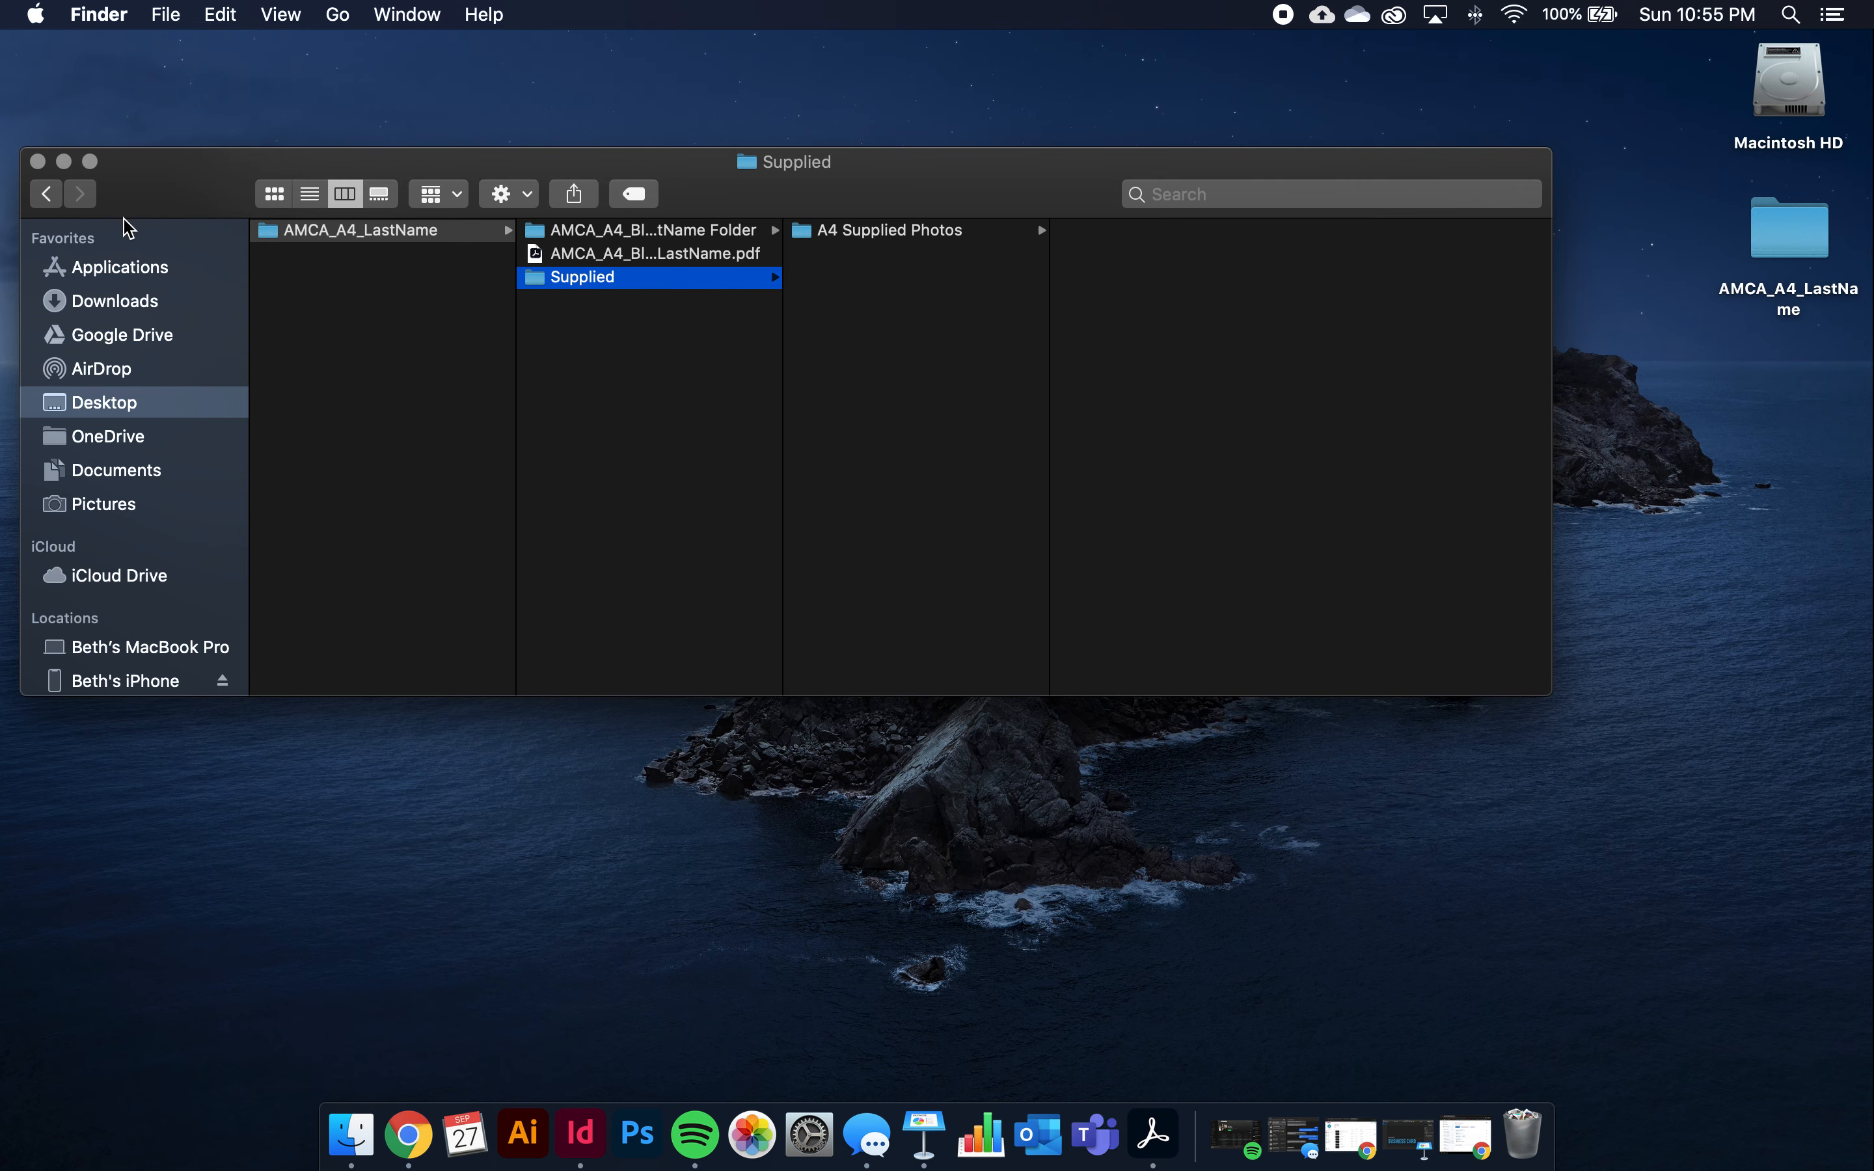
click(38, 162)
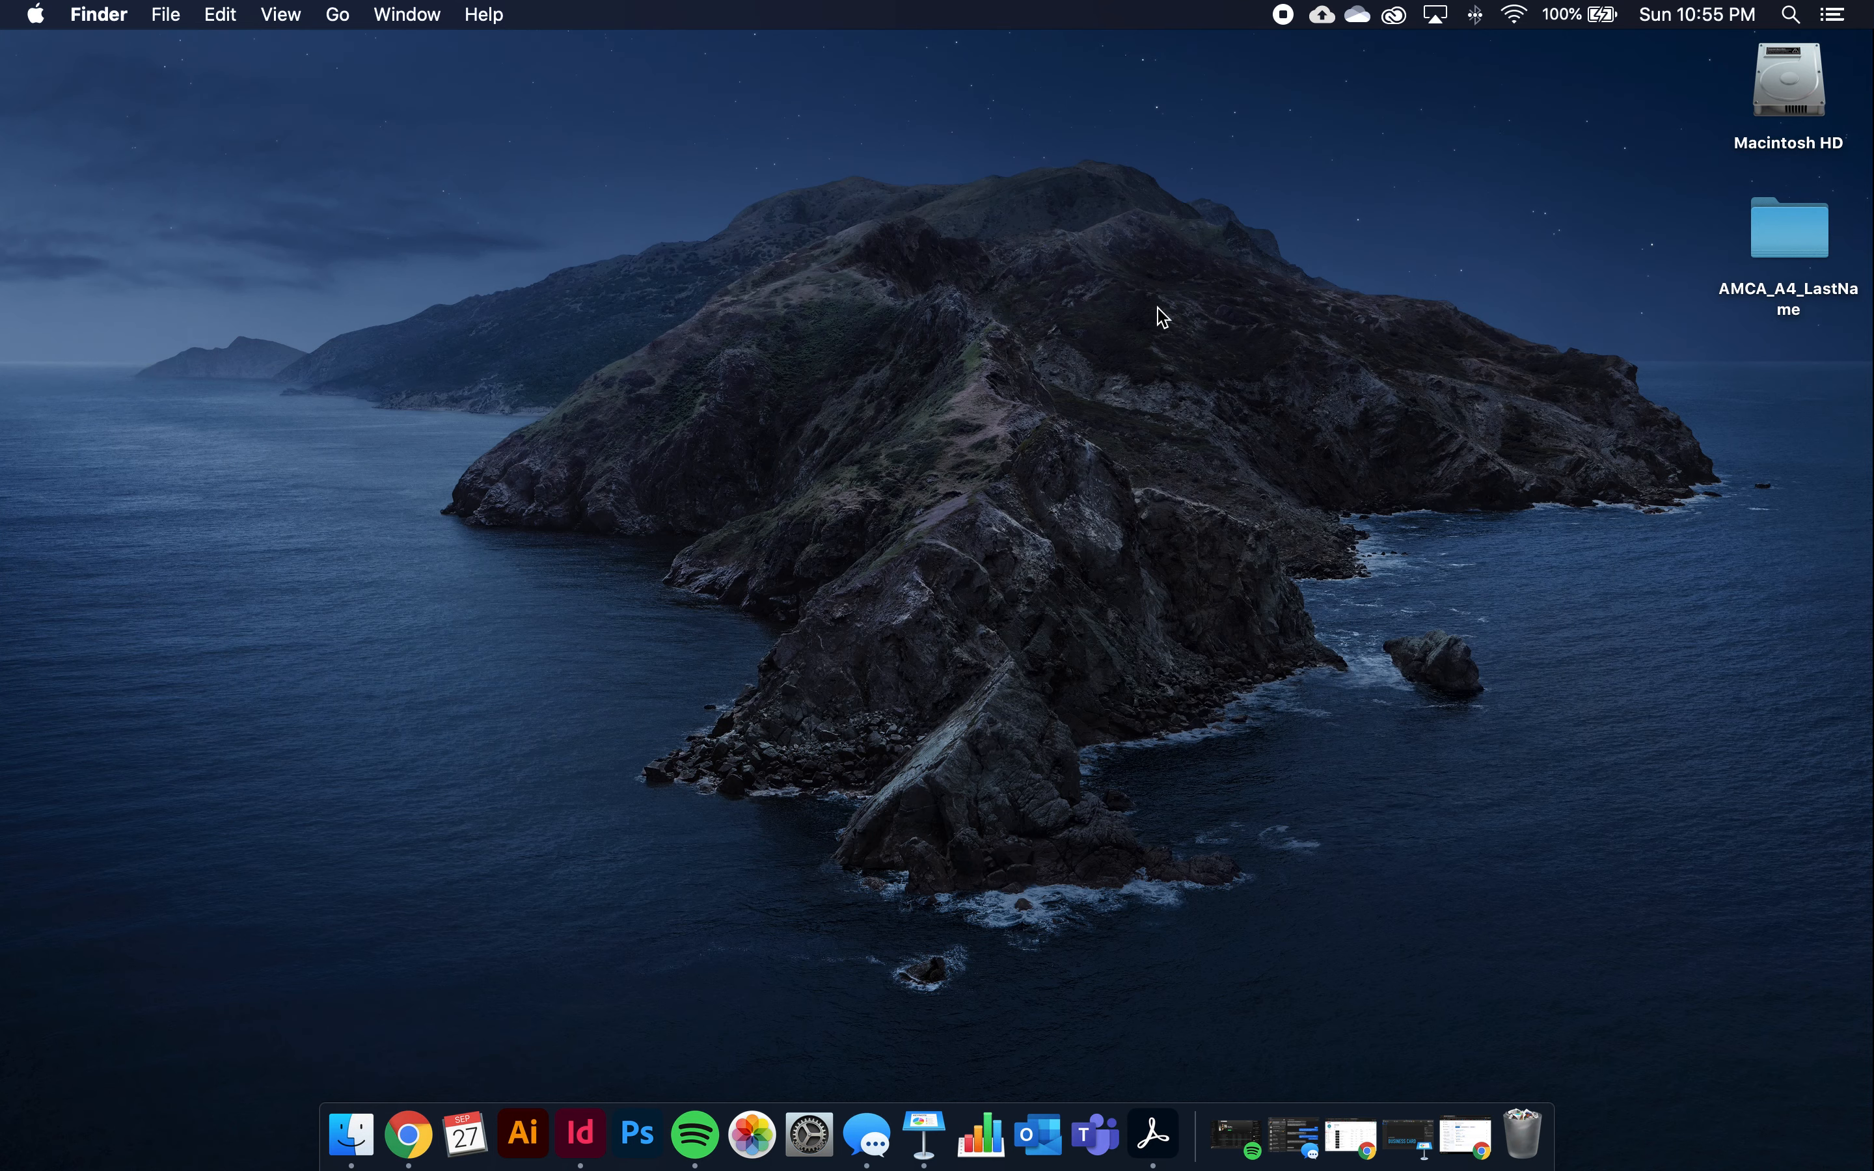
Compress the desktop AMCA_A4_LastName folder into AMCA_A4_LastName.zip
click(1773, 241)
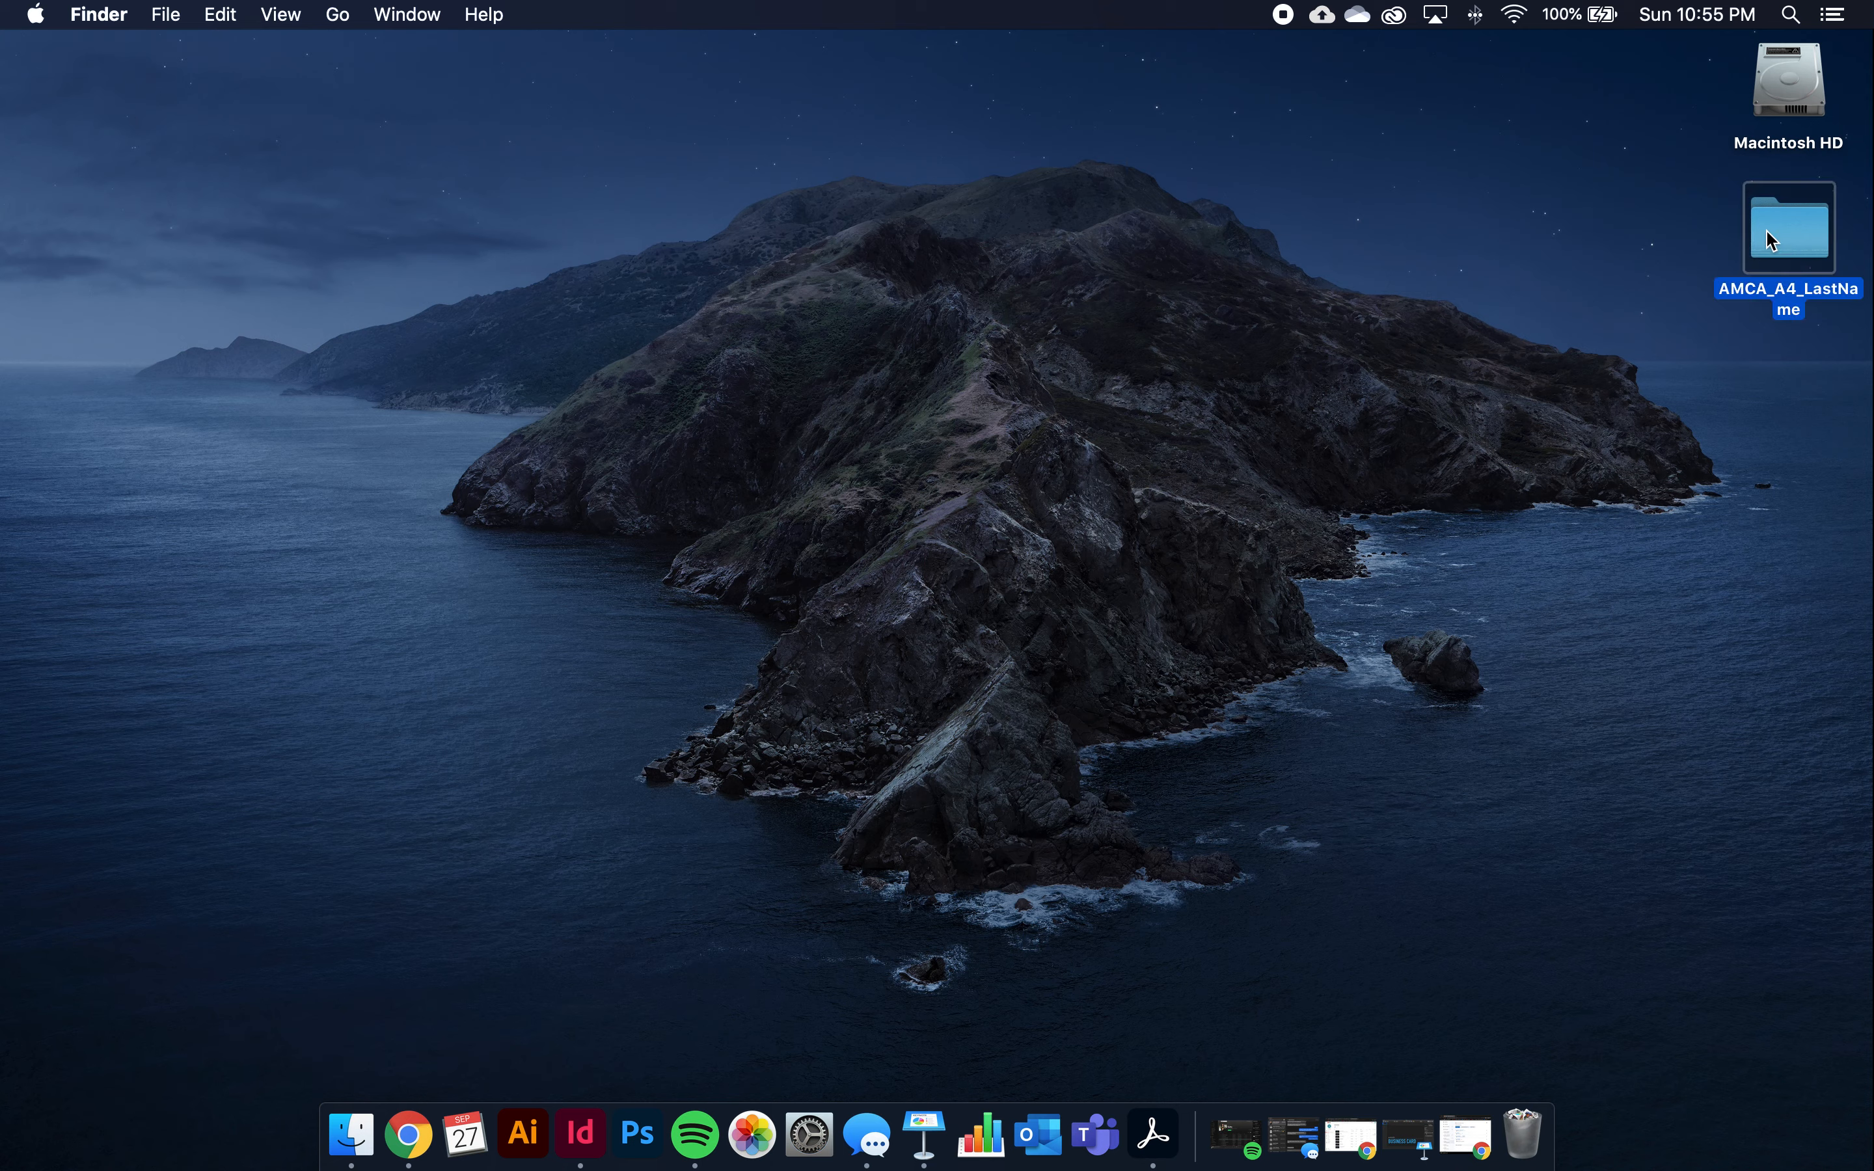
right_click(1767, 238)
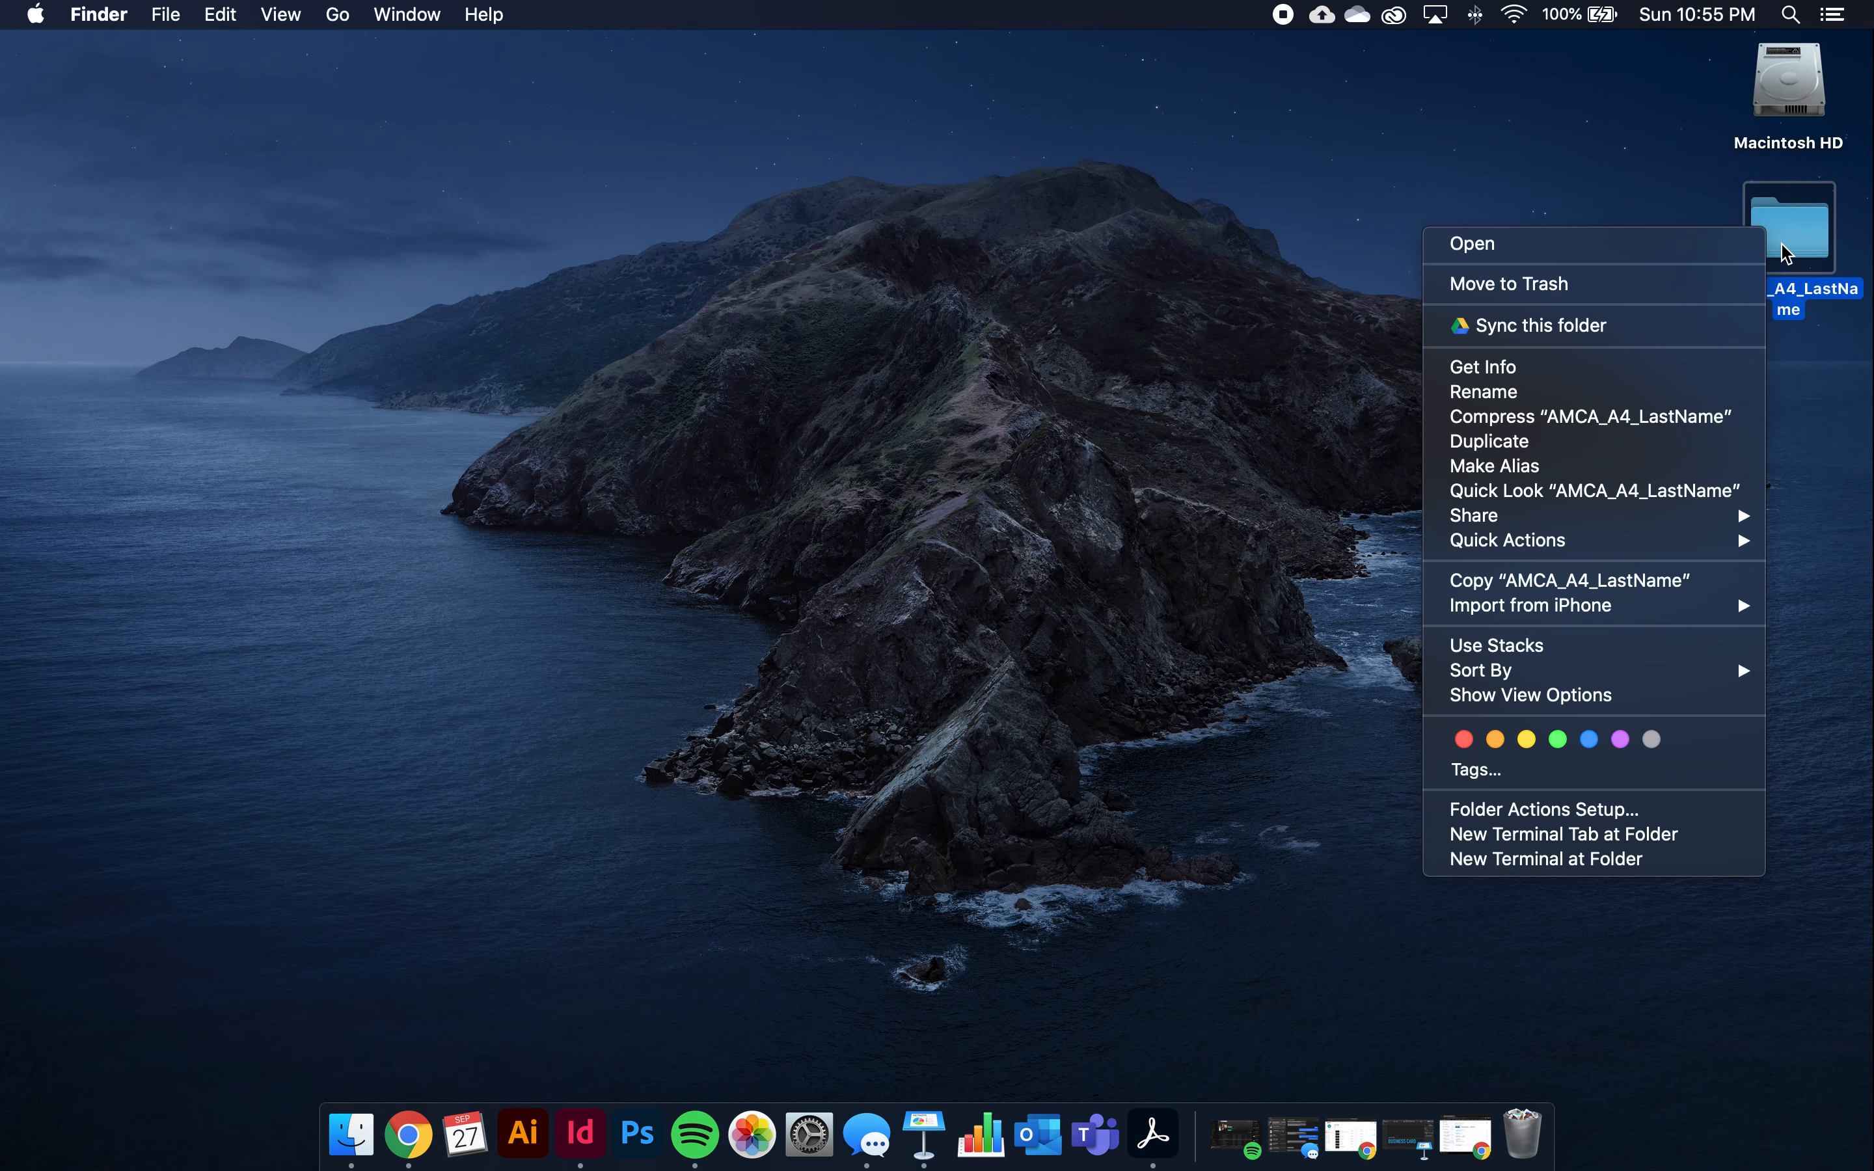
click(1674, 418)
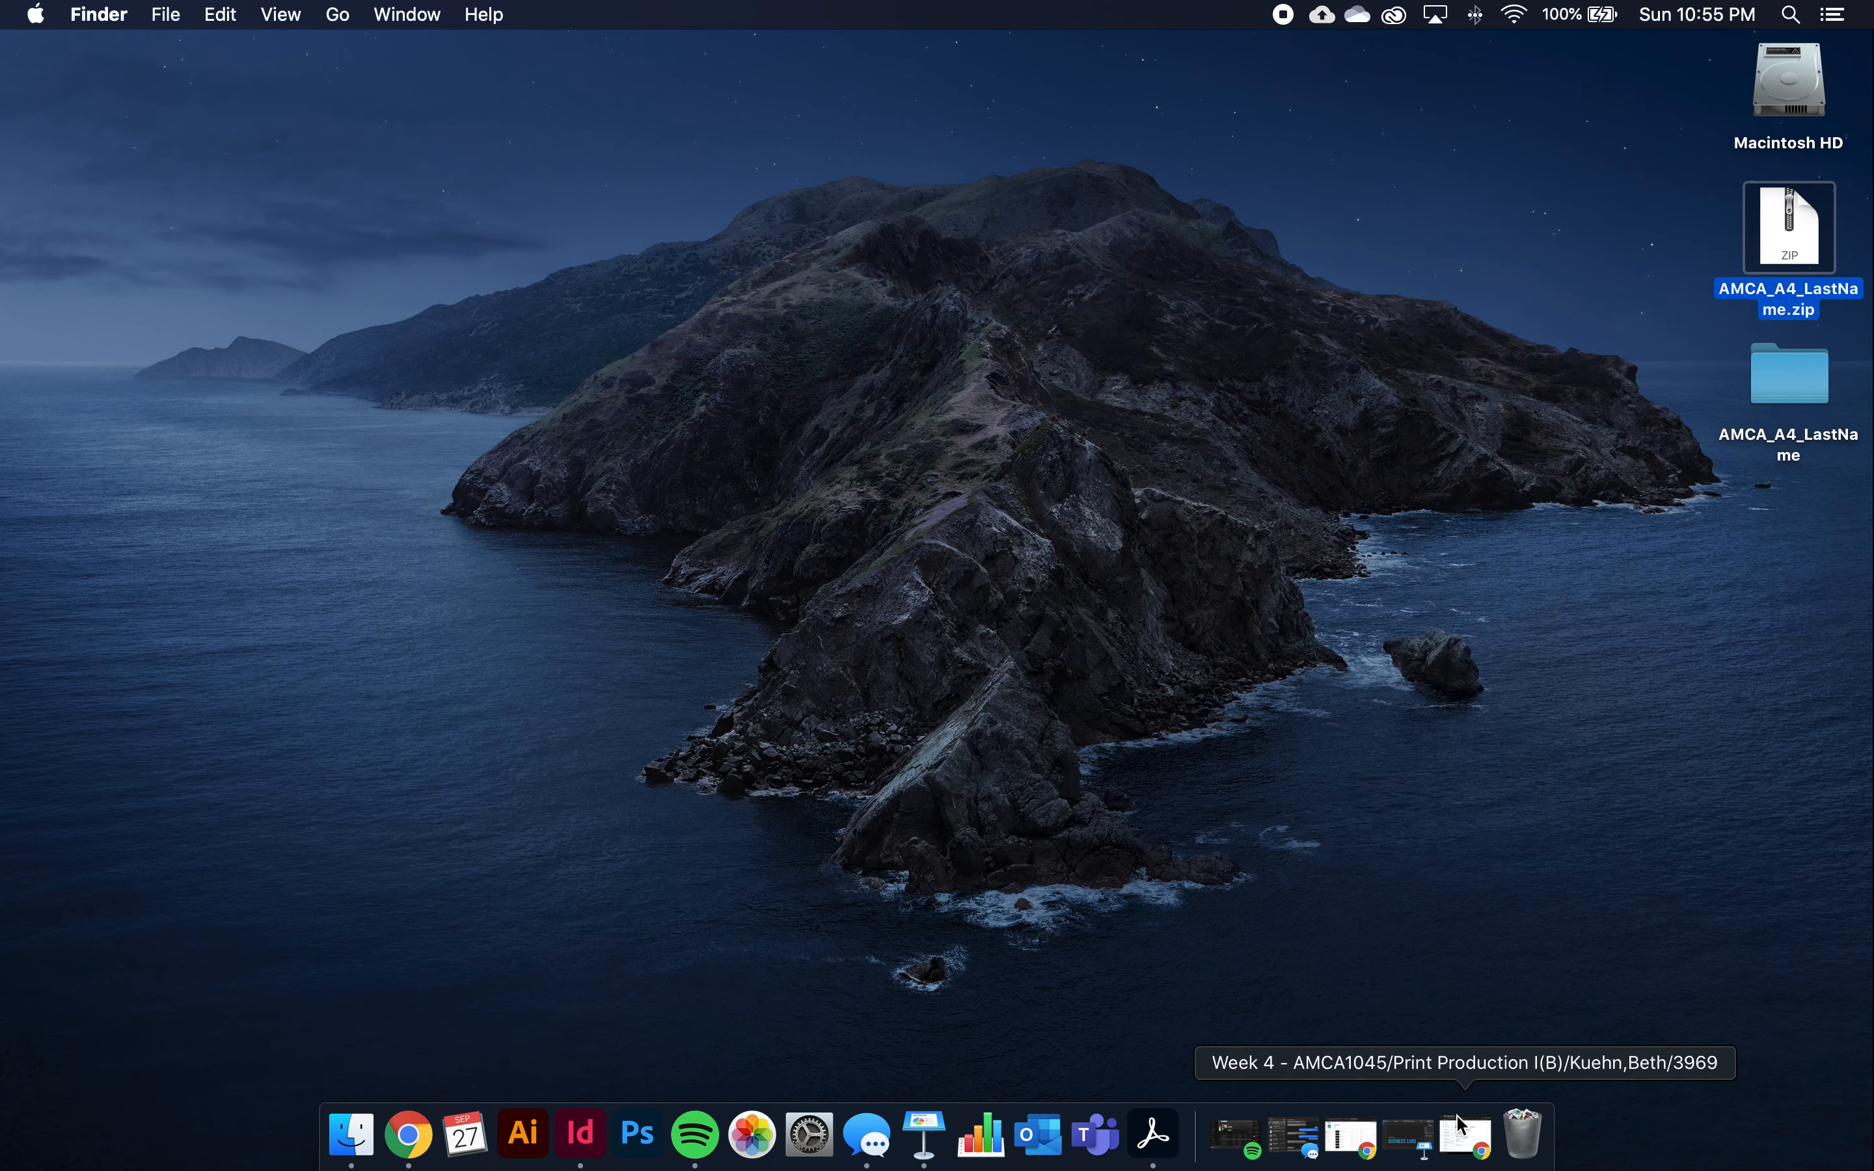
click(1459, 1146)
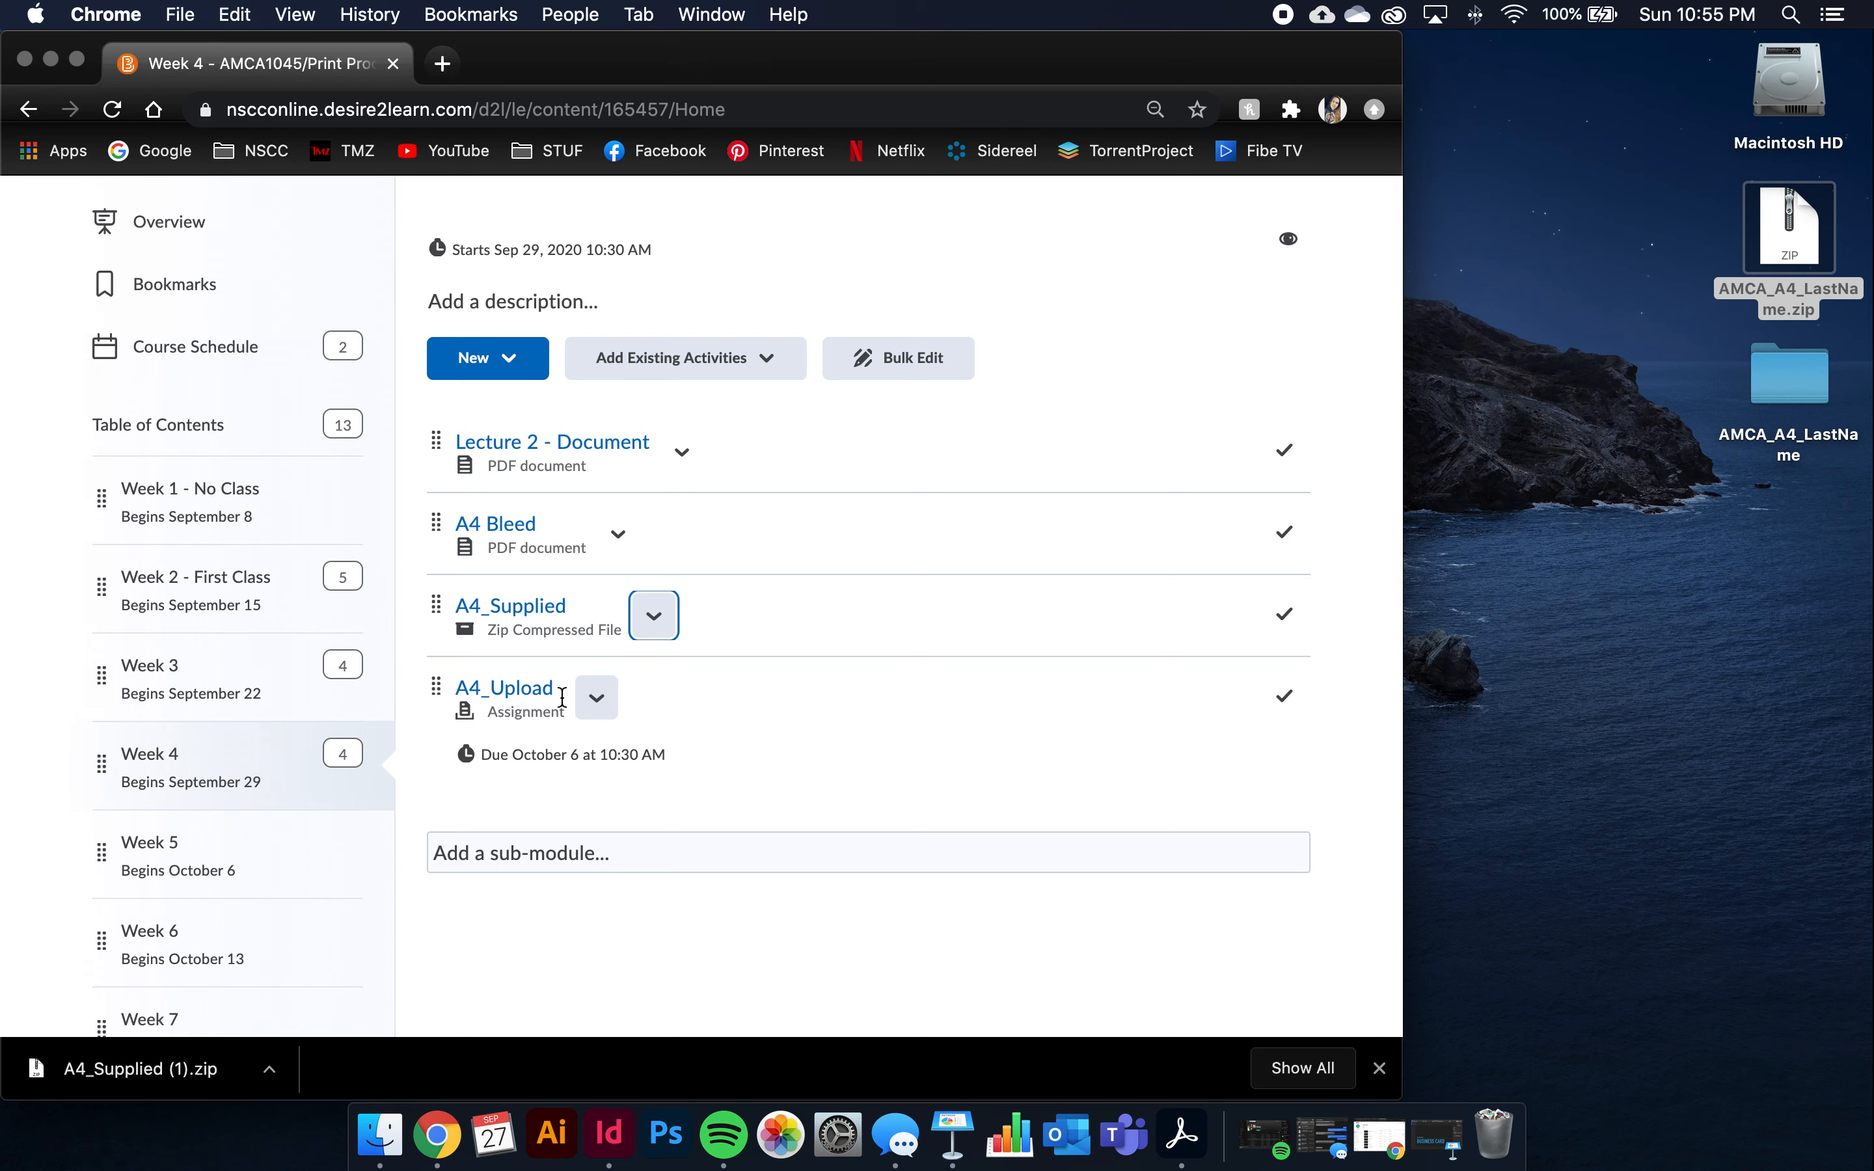
Open the A4_Upload assignment and switch the course to View as Student
click(524, 696)
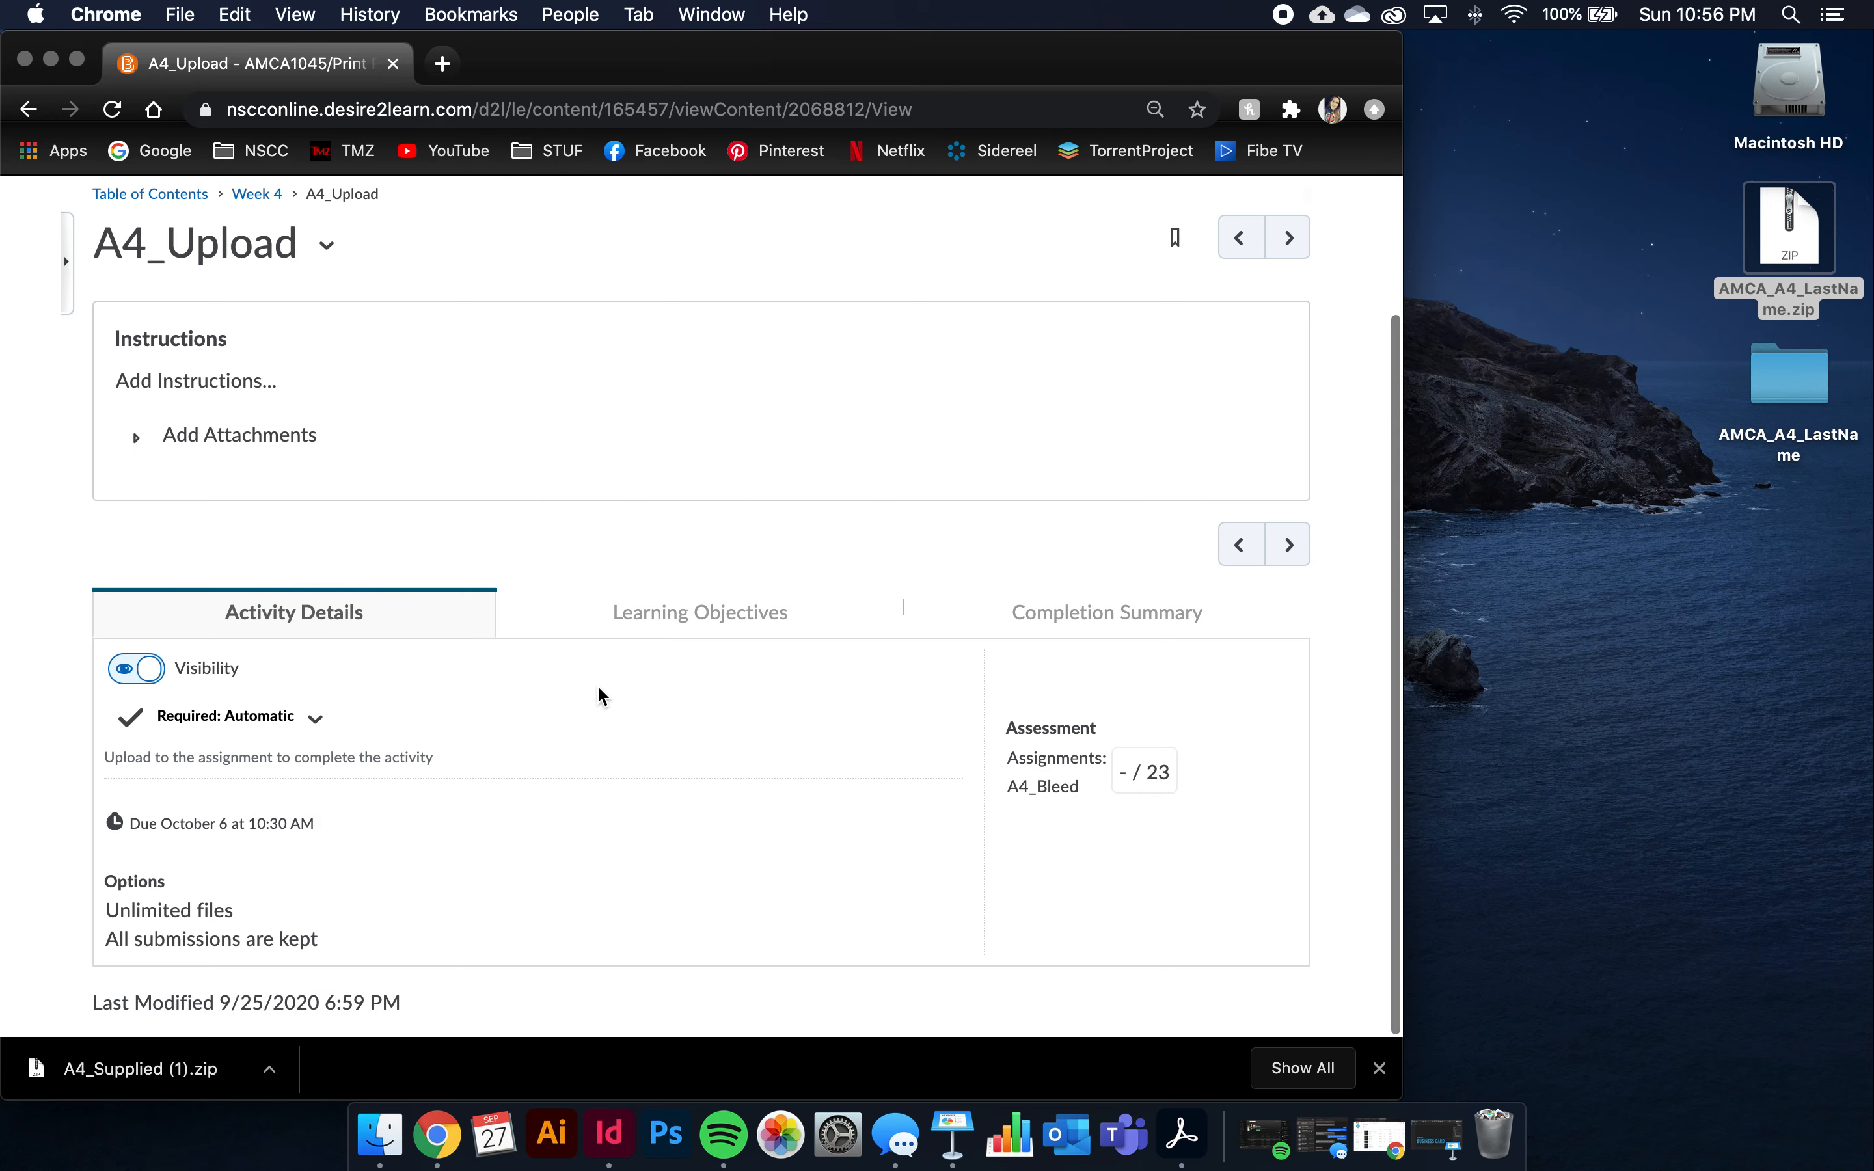
scroll(597, 689, up, 3)
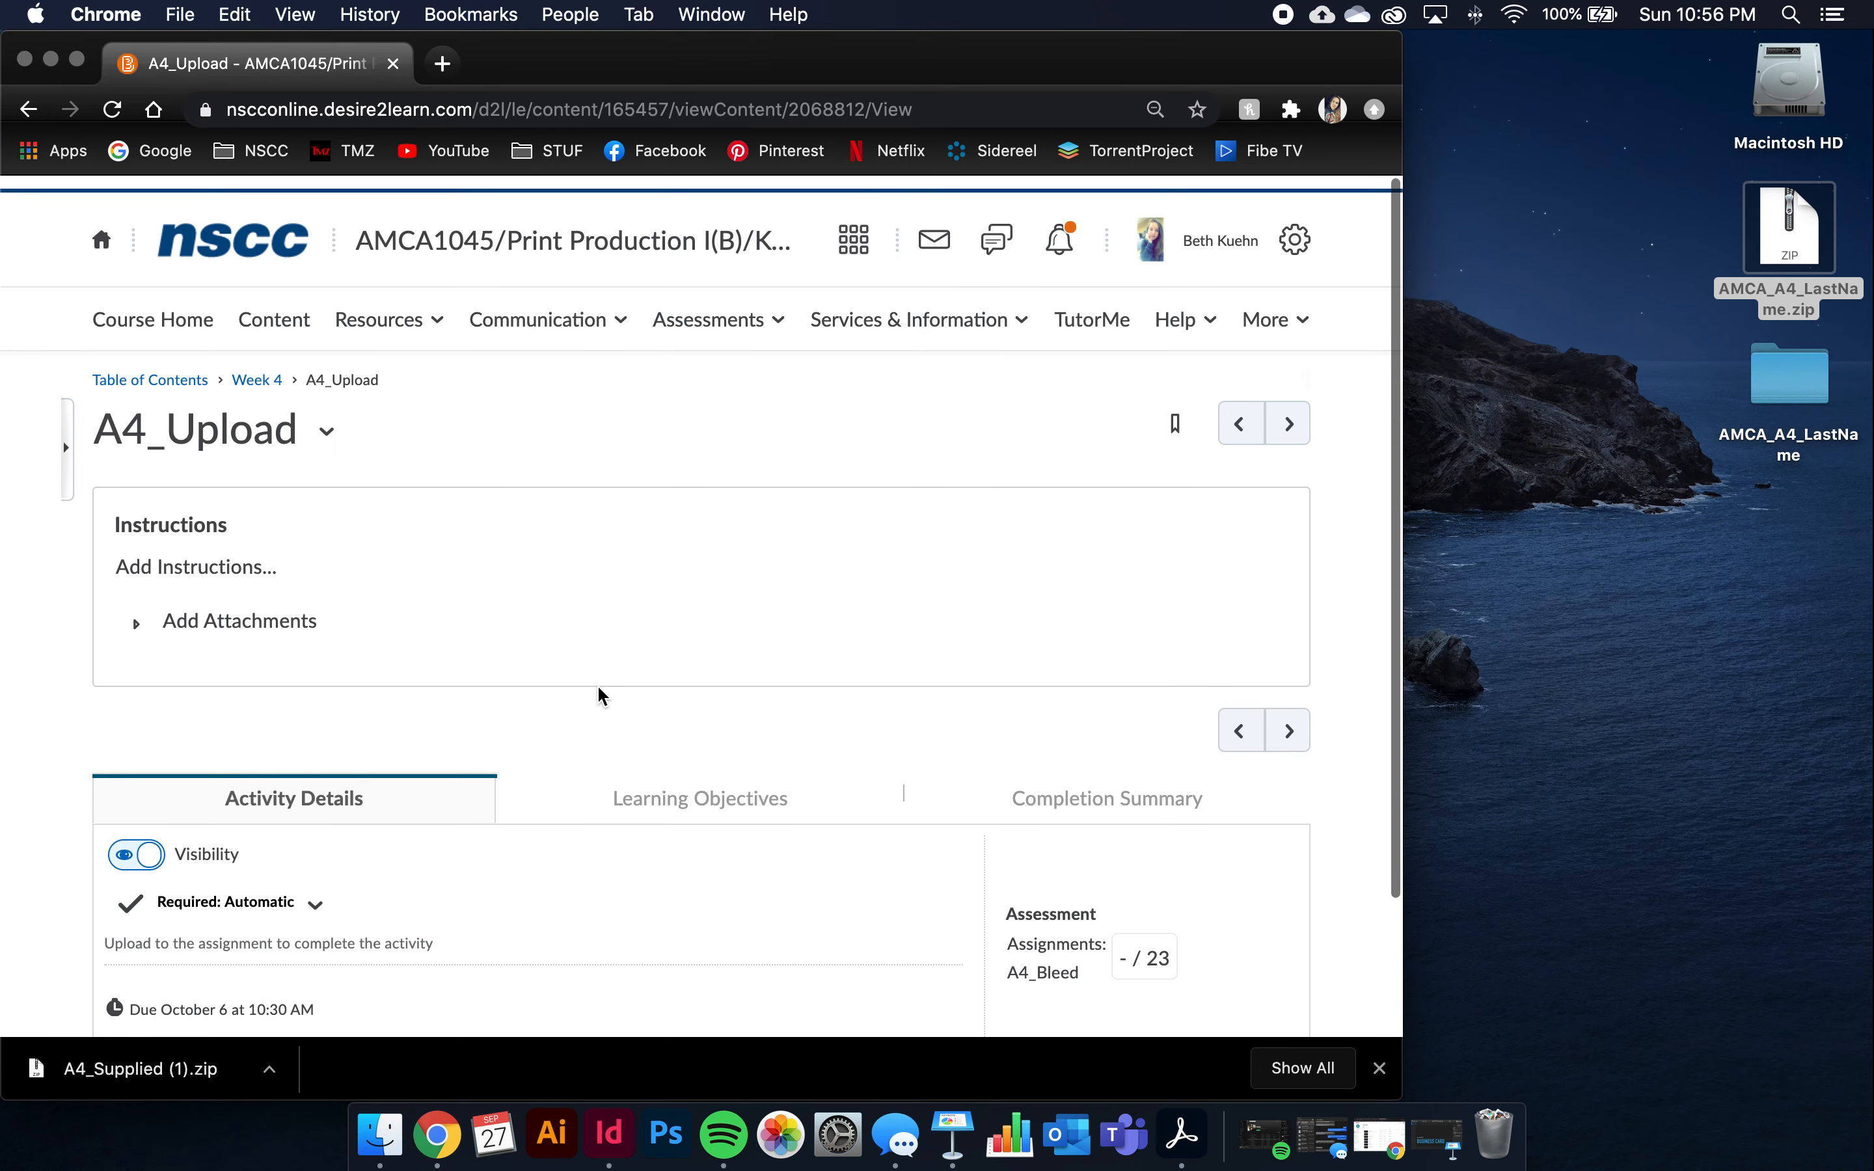
click(1208, 229)
click(1111, 307)
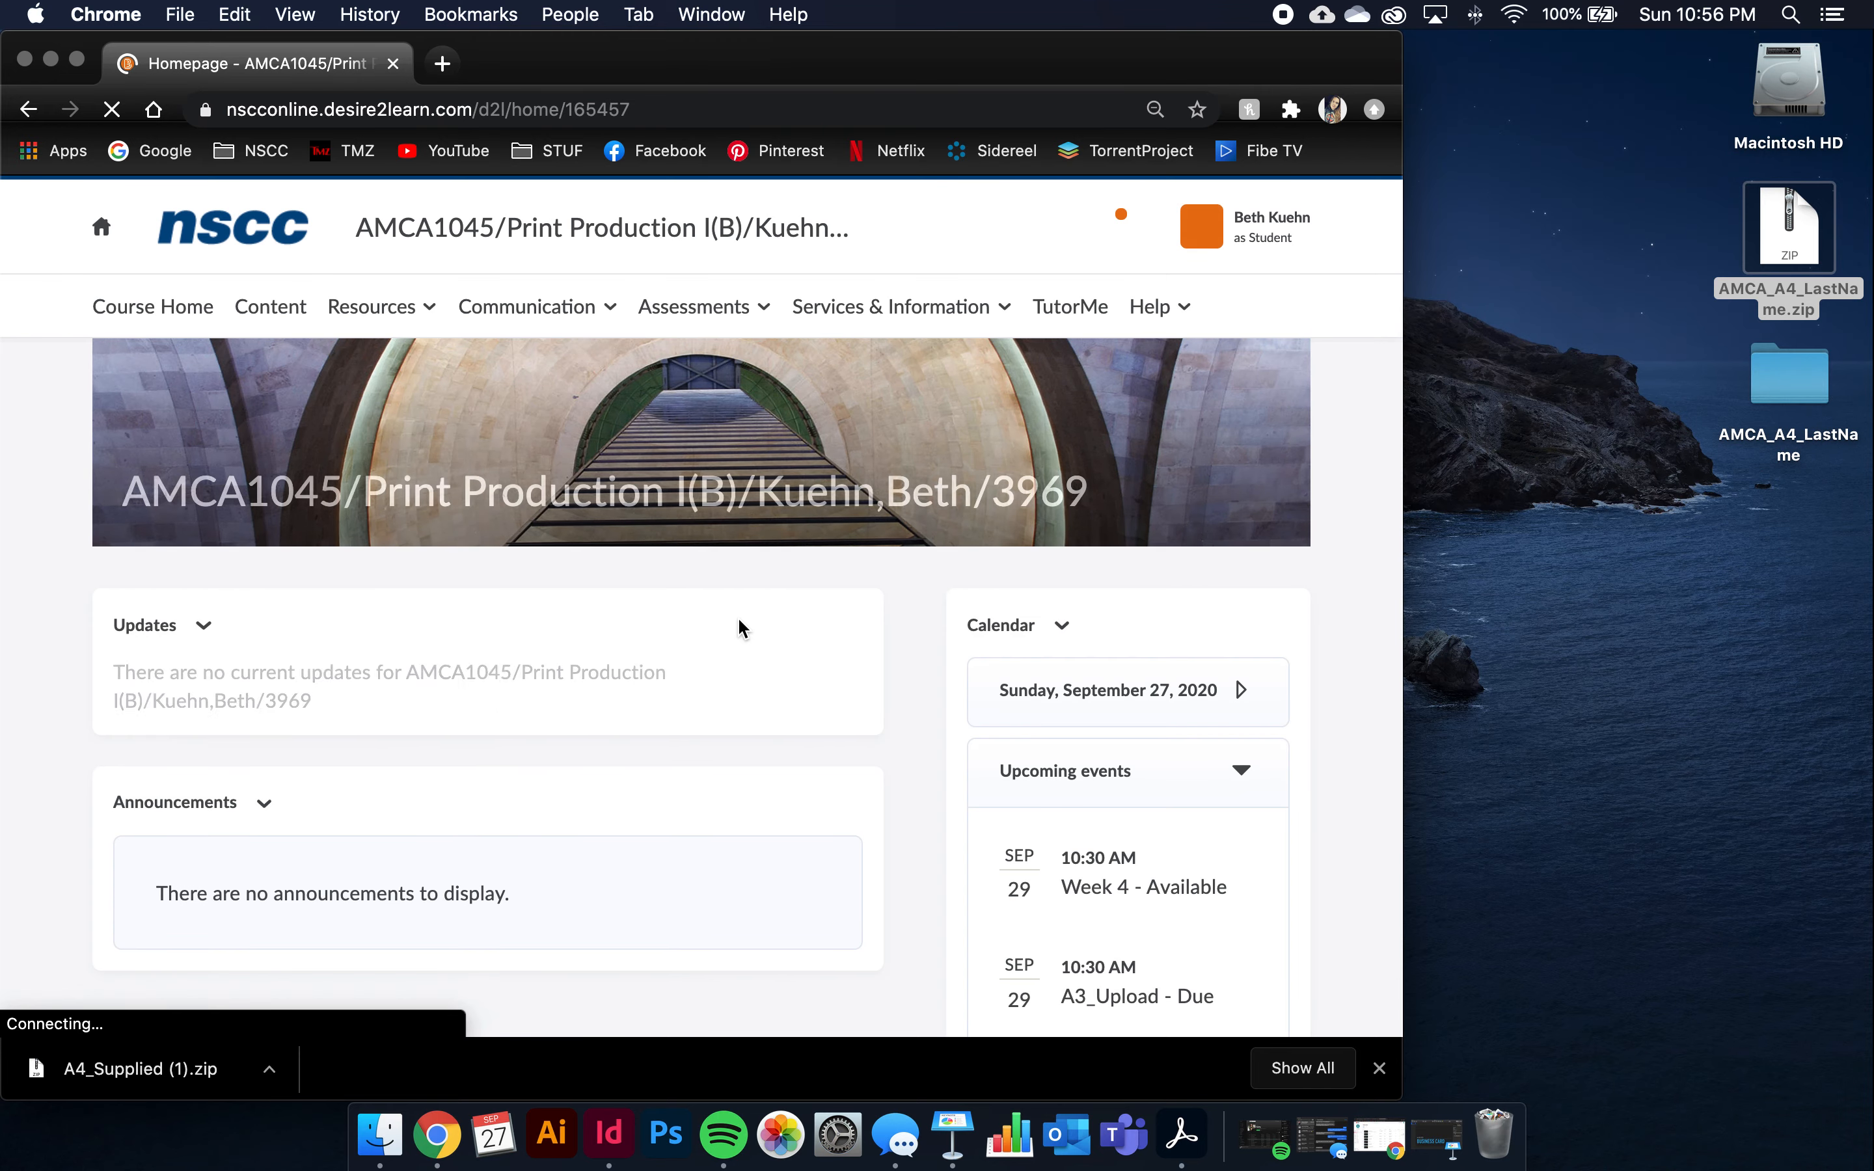
Check the A4_Upload entry and its due date in Content, then close Chrome
scroll(738, 619, down, 4)
scroll(721, 619, up, 4)
click(274, 310)
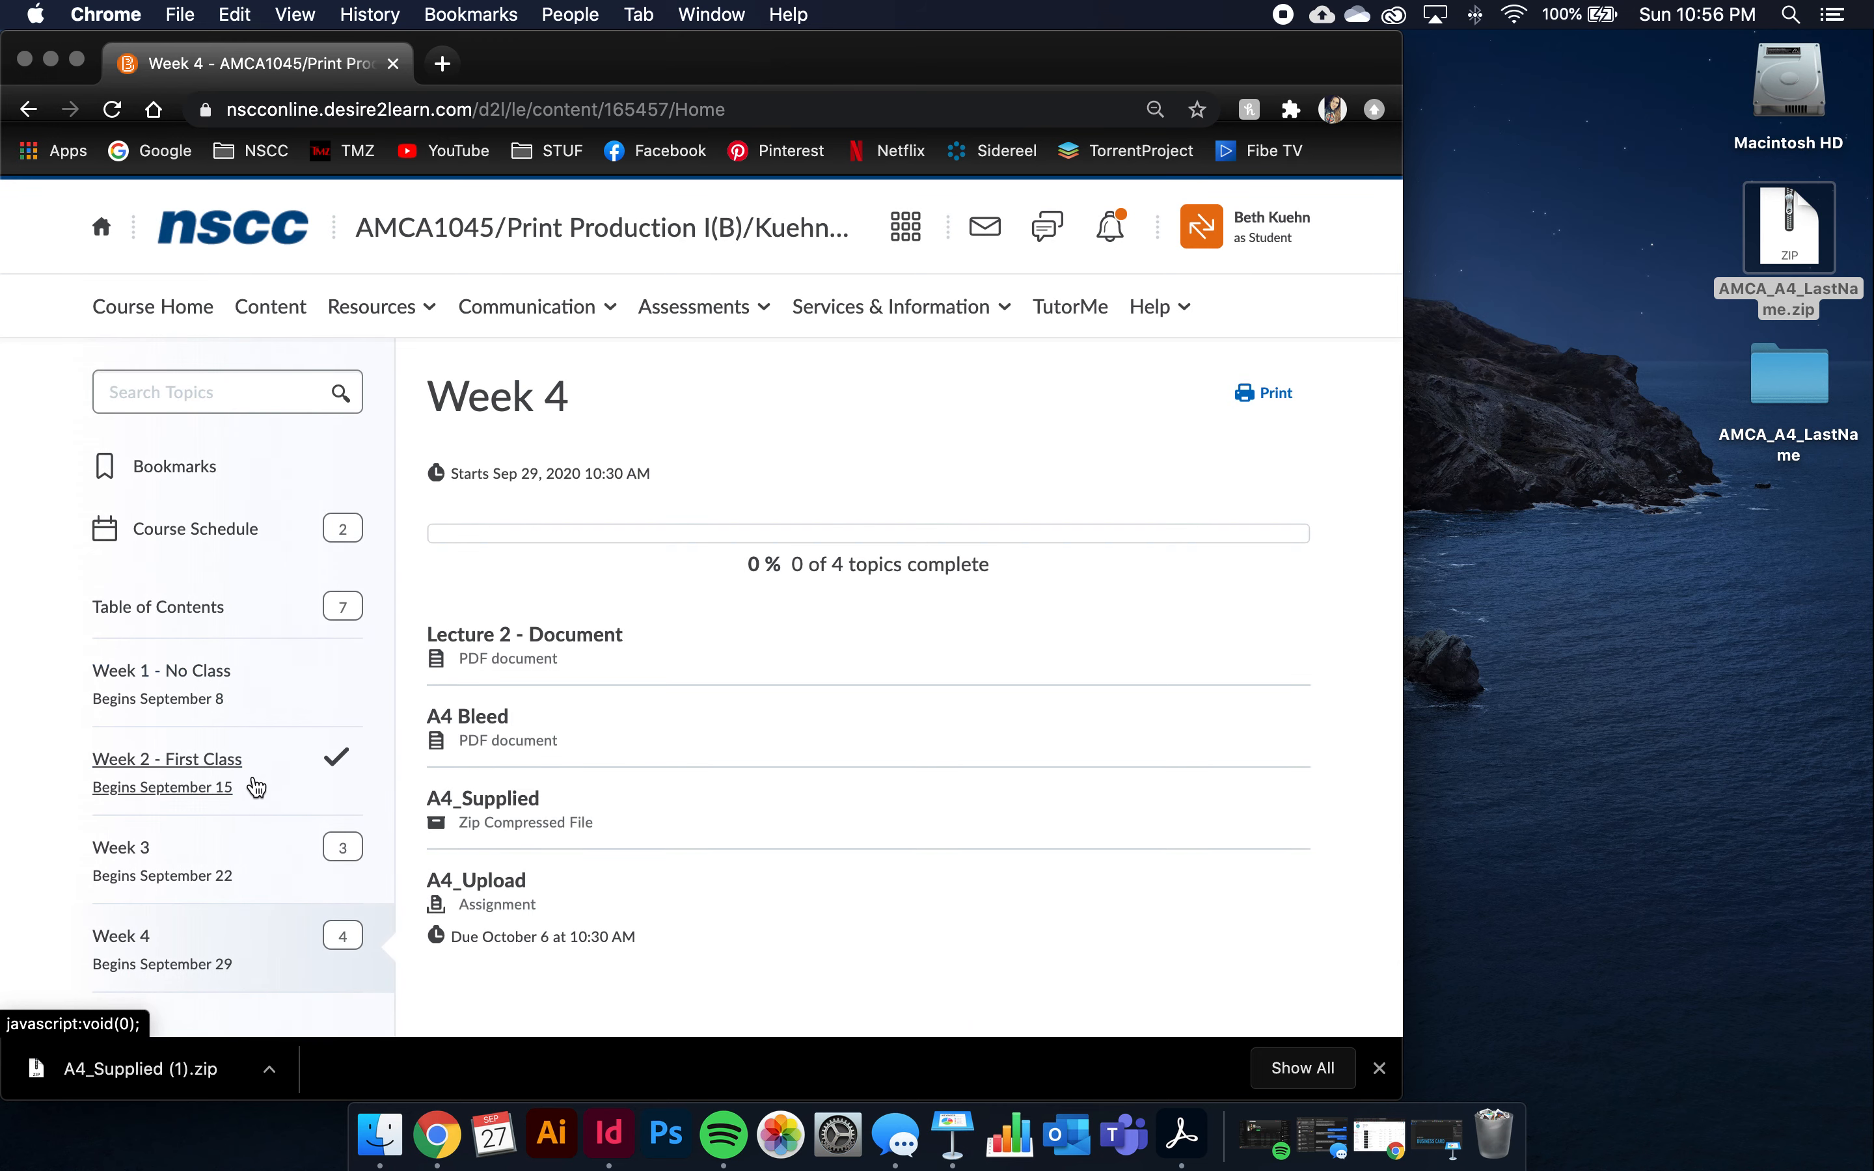
scroll(251, 767, down, 4)
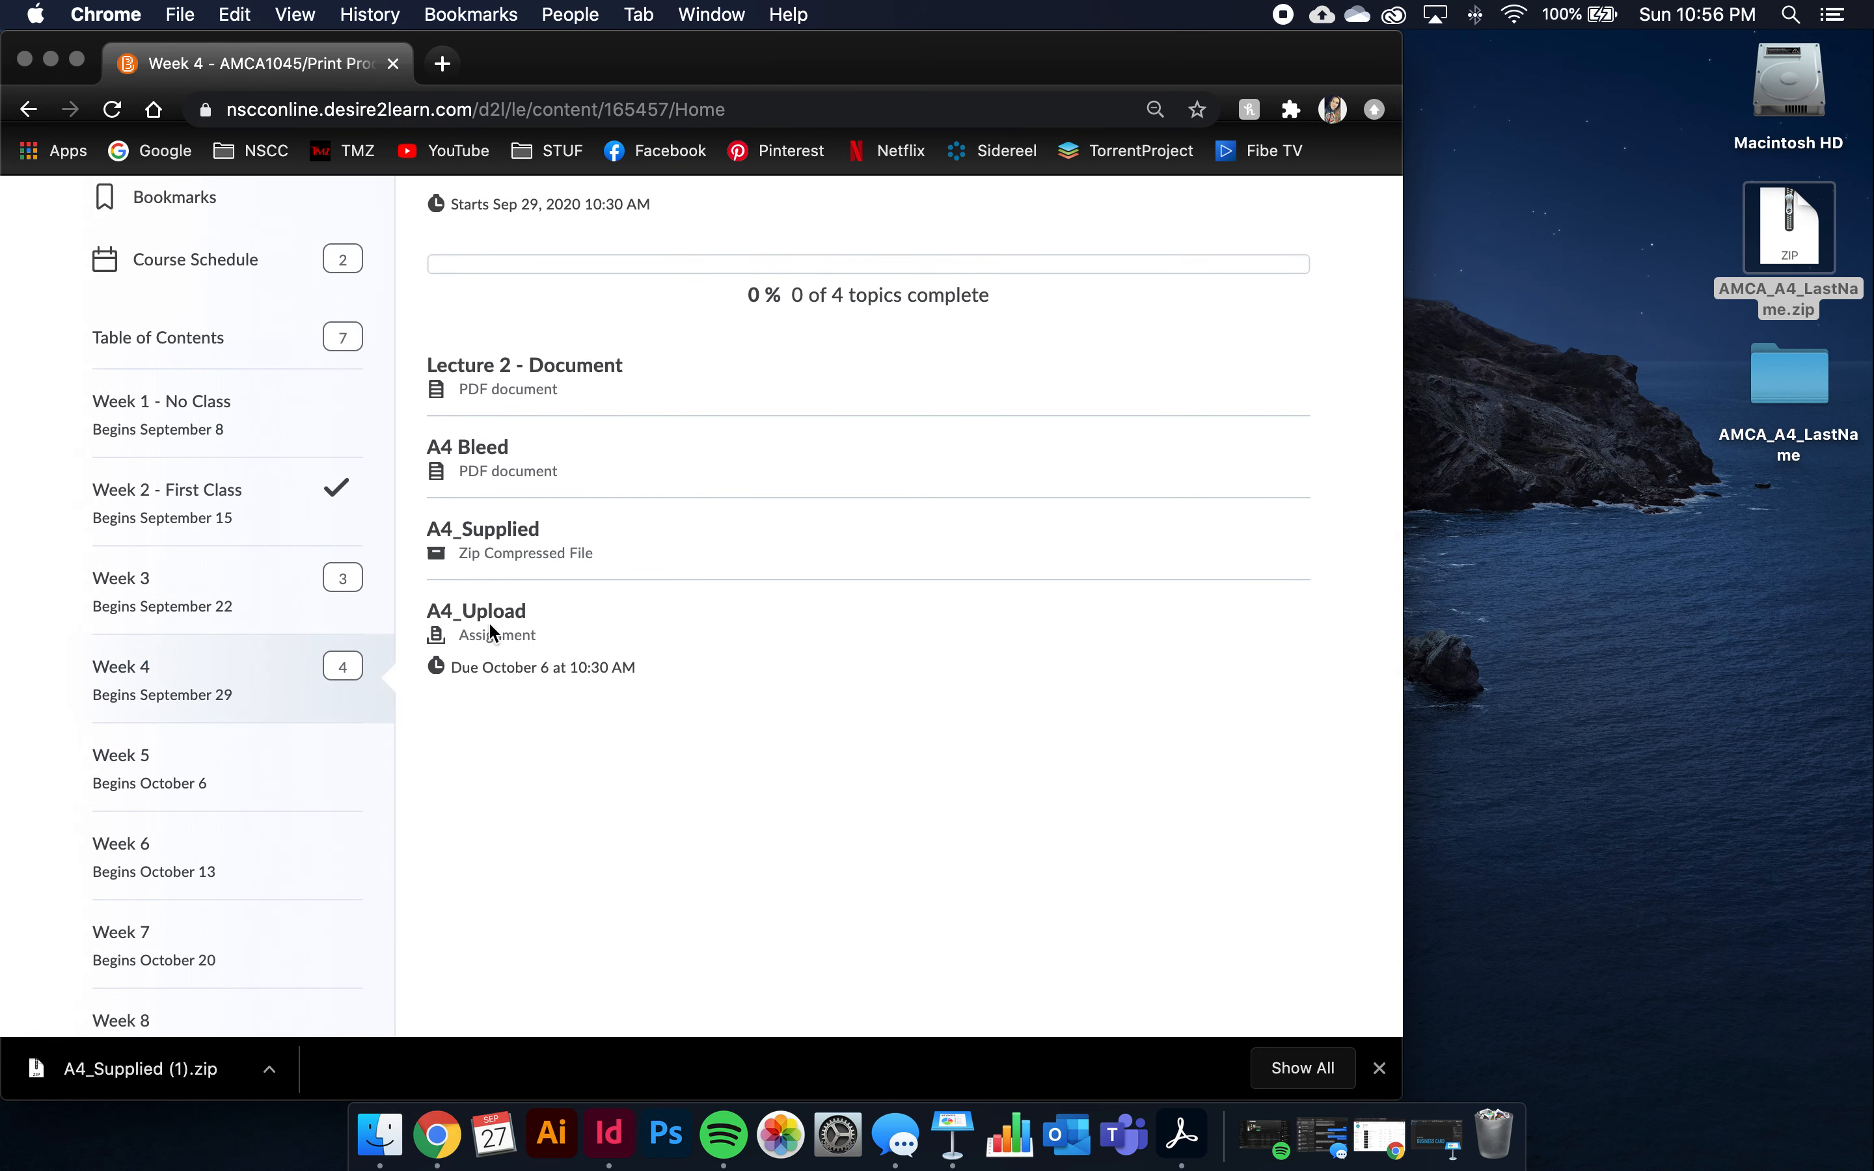
scroll(506, 646, down, 1)
drag(536, 629, 418, 598)
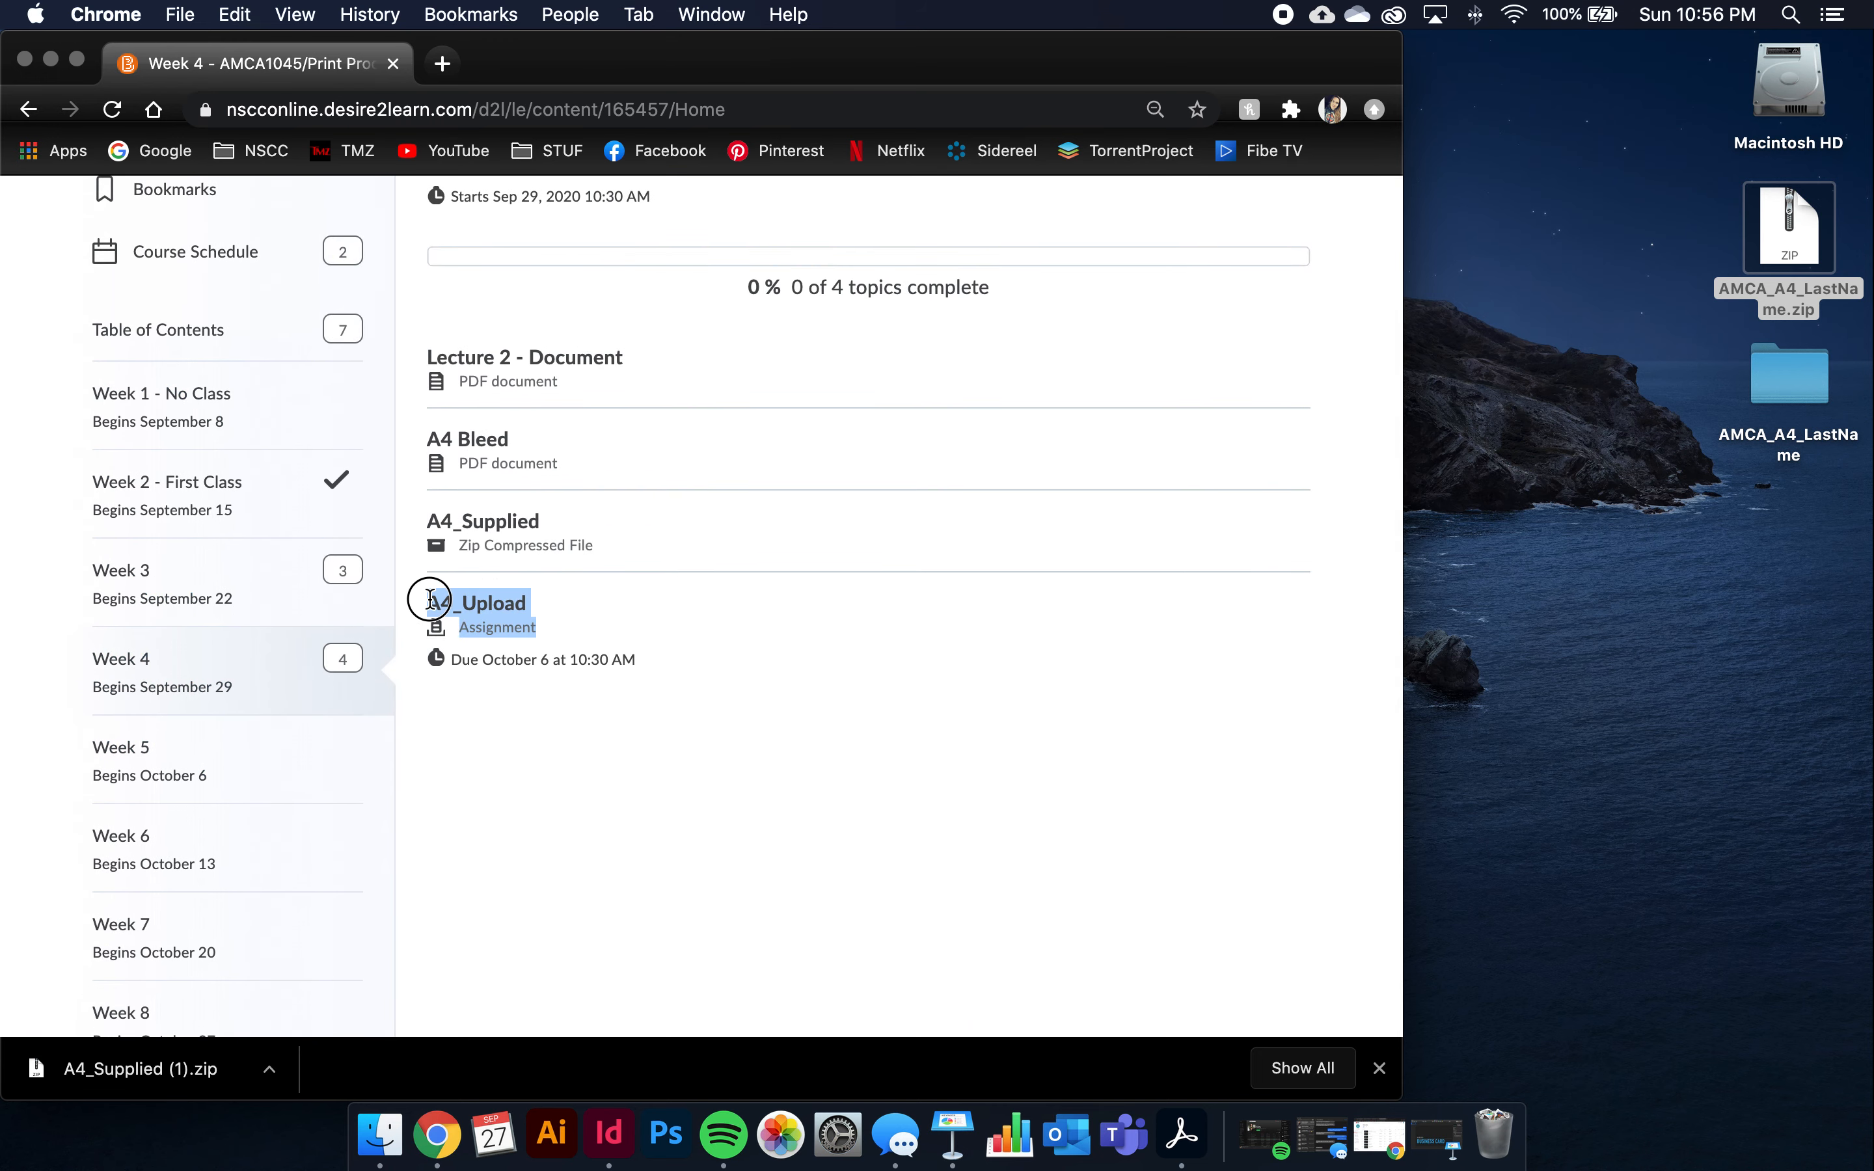
click(486, 631)
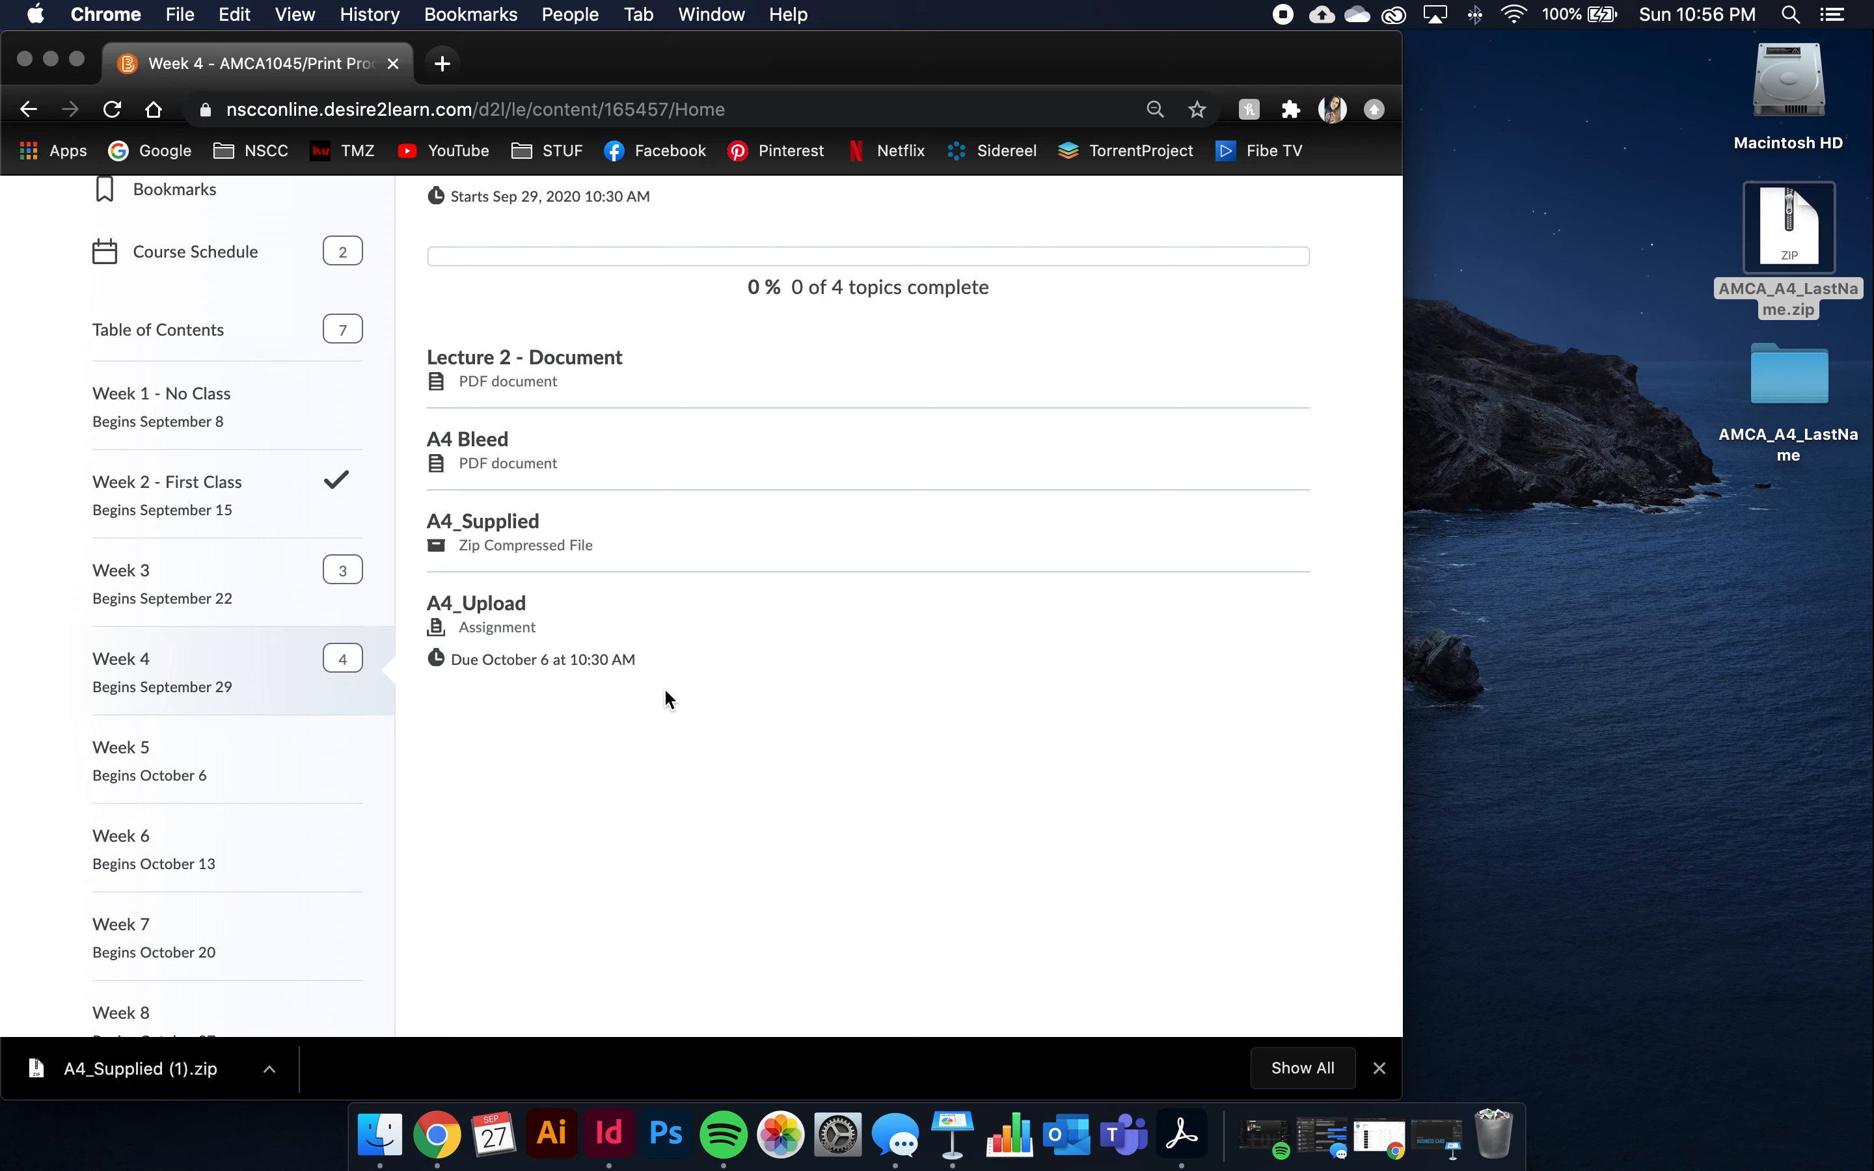
drag(453, 657, 650, 679)
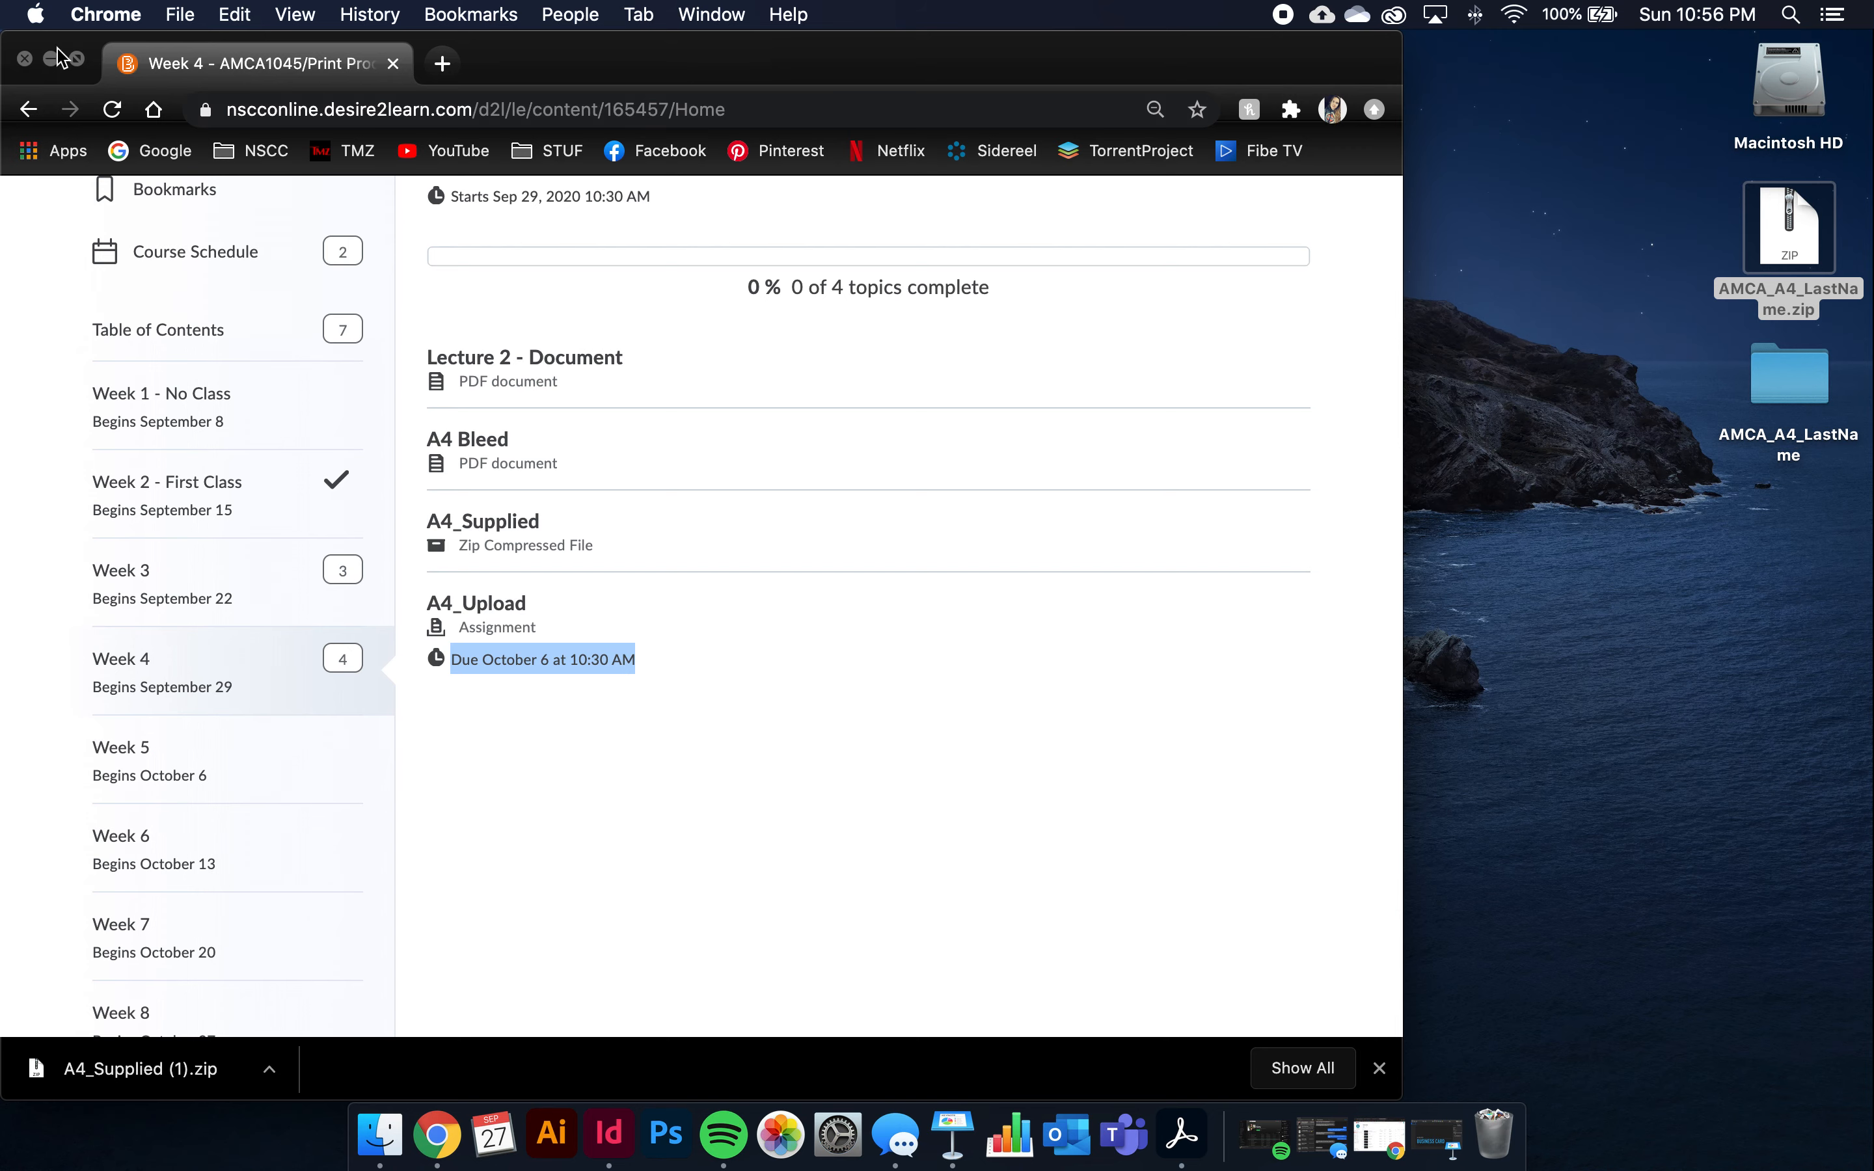
click(24, 60)
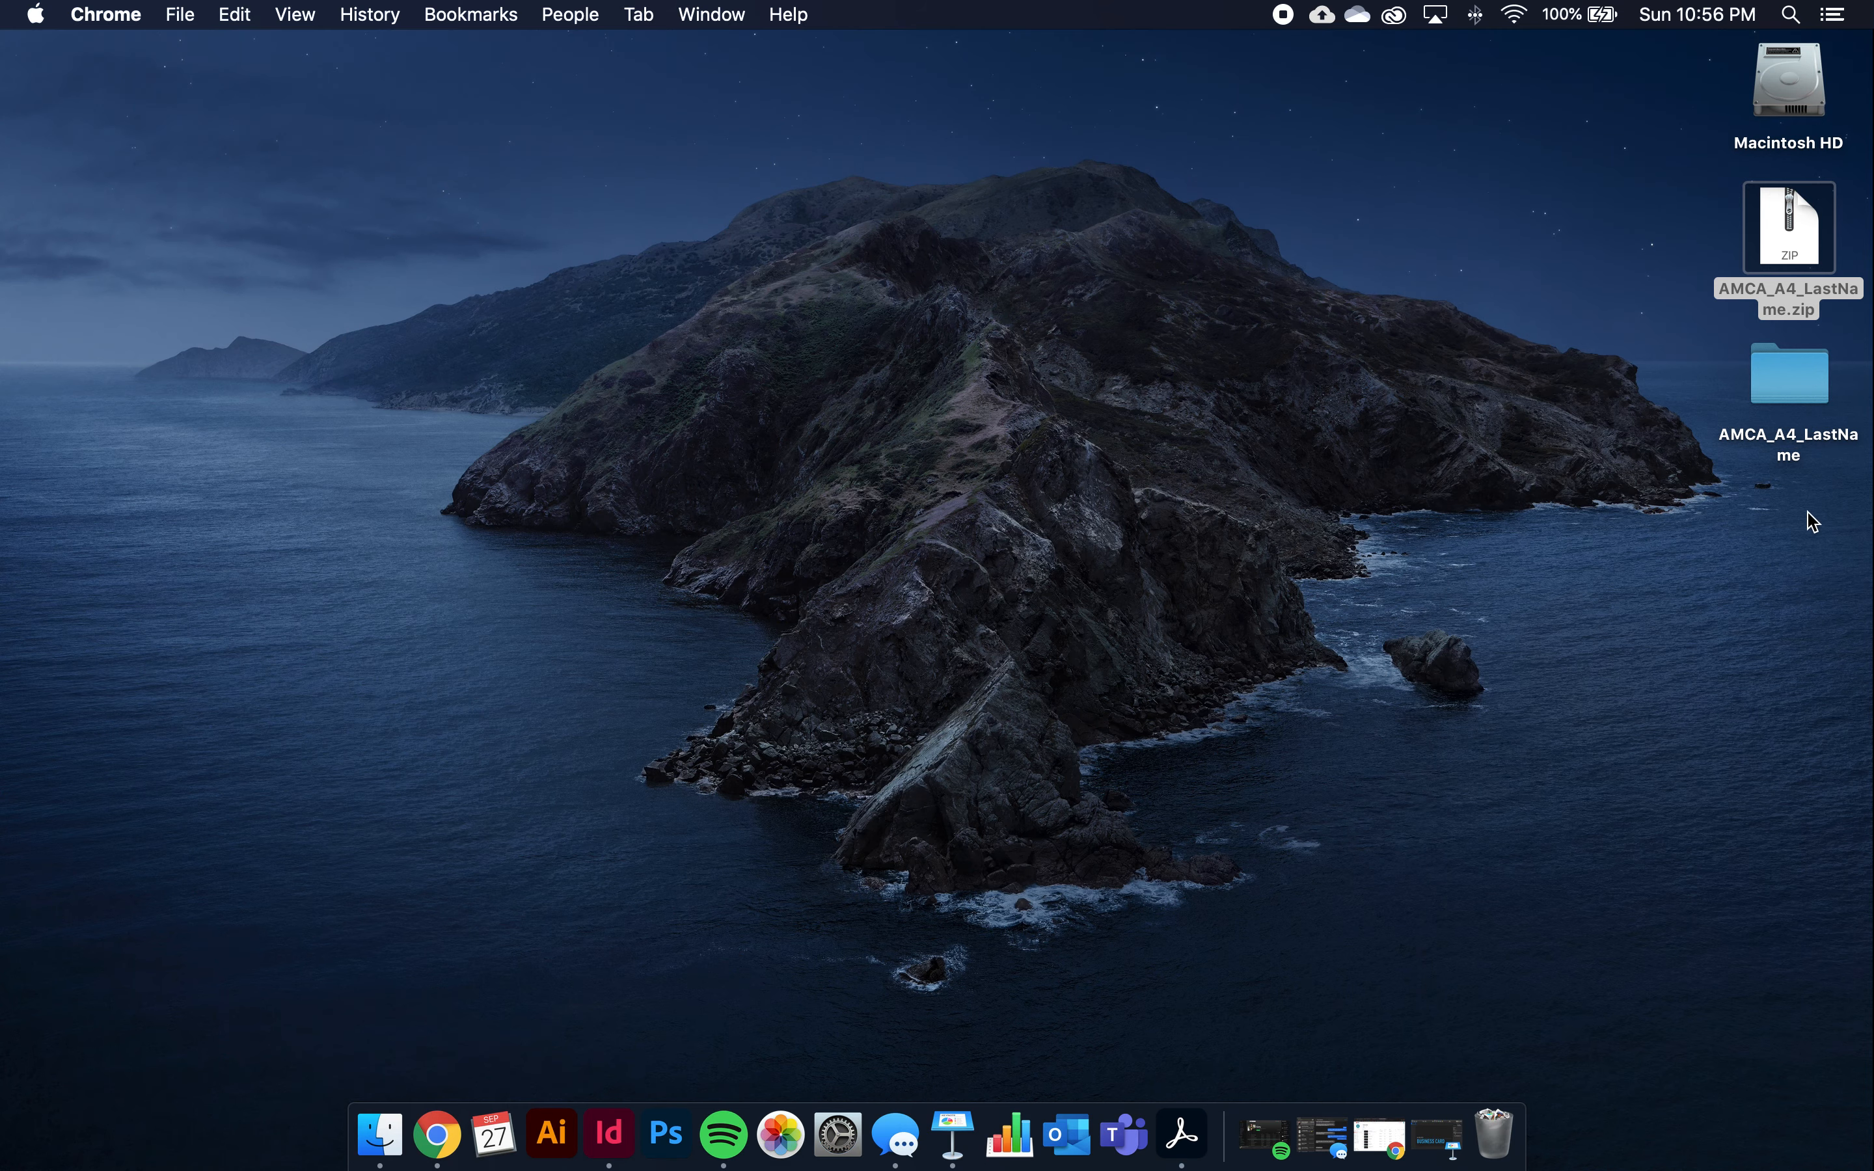